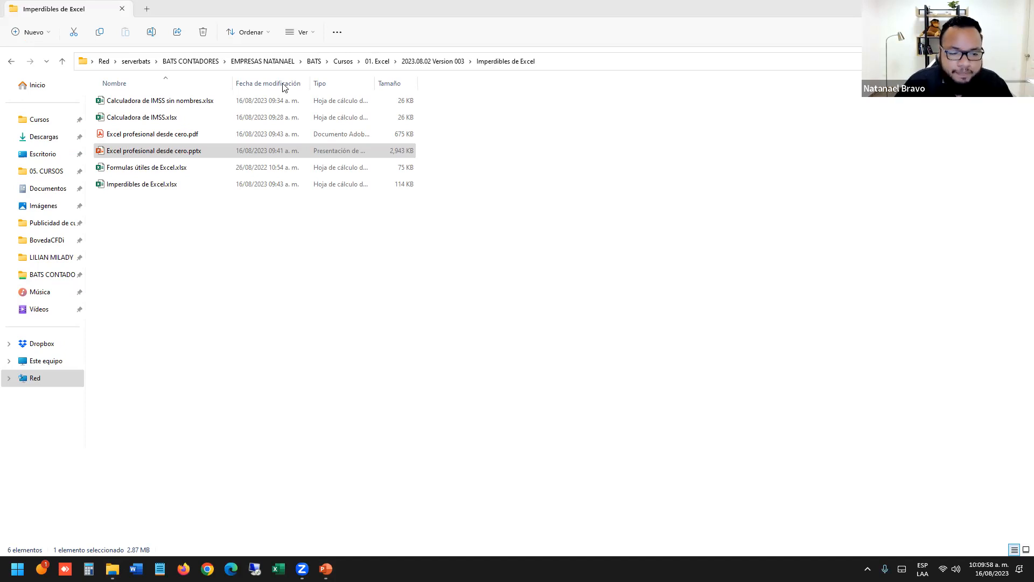
# Open Imperdibles de Excel.xlsx from the Imperdibles de Excel folder.
pyautogui.click(474, 404)
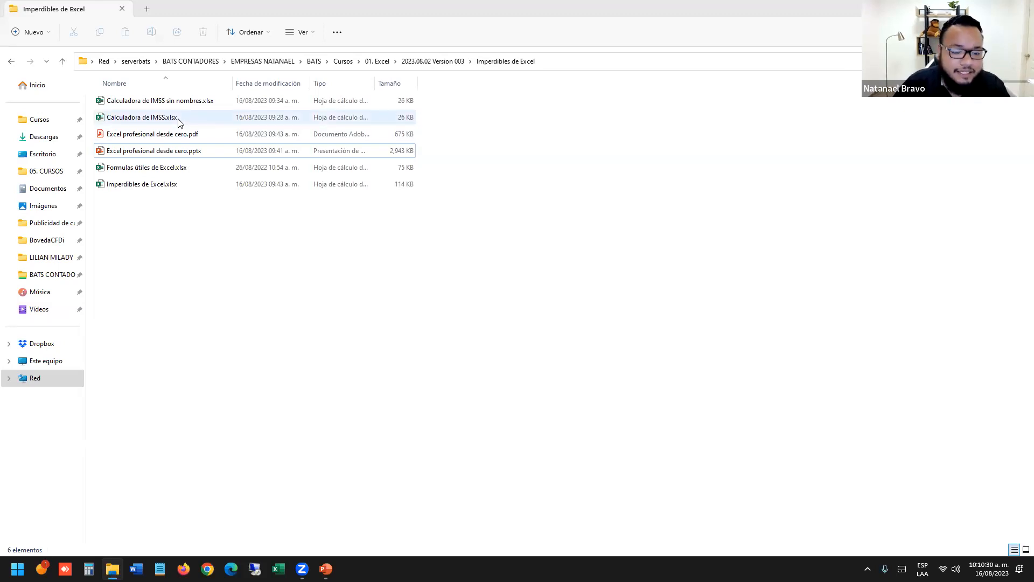
pyautogui.click(202, 184)
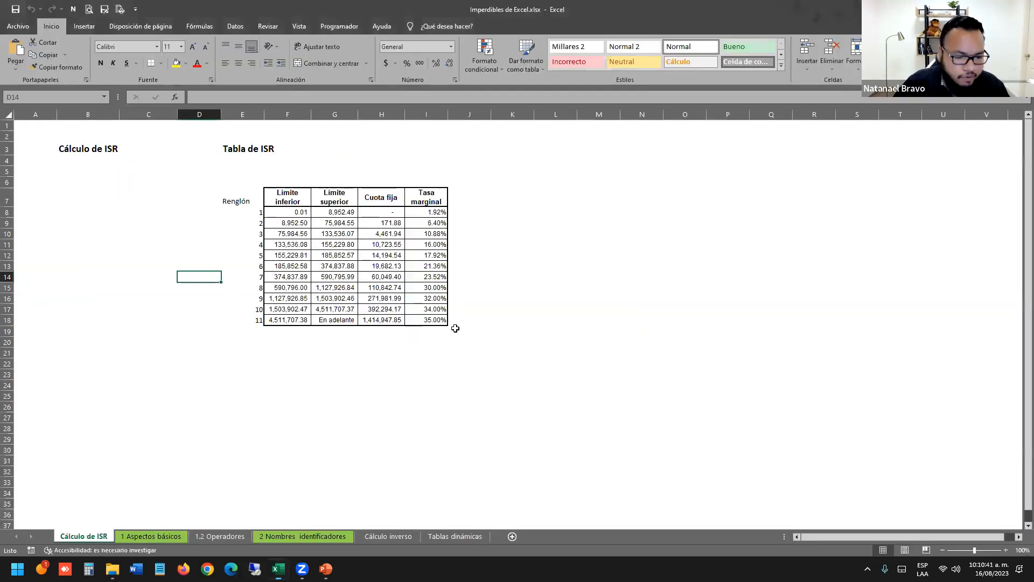
# Bring up the loaded workbook and select the Tabla de ISR title and table area.
pyautogui.click(367, 407)
pyautogui.moveTo(367, 407); pyautogui.dragTo(9, 354)
pyautogui.click(280, 222)
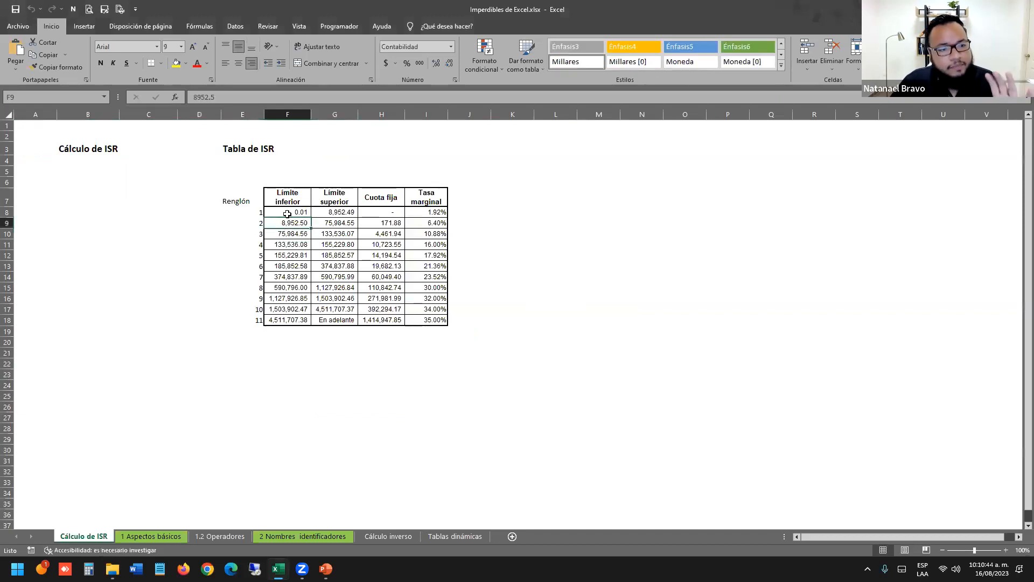
pyautogui.click(310, 168)
pyautogui.click(254, 148)
pyautogui.moveTo(382, 242); pyautogui.dragTo(450, 318)
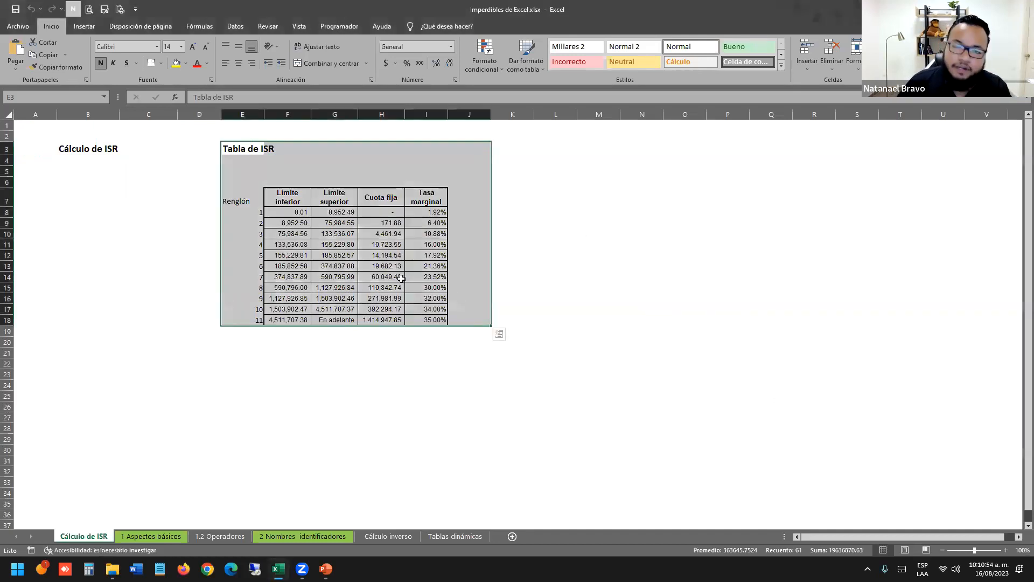
# Select empty cells around the Tabla de ISR and zoom in on the table.
pyautogui.click(535, 255)
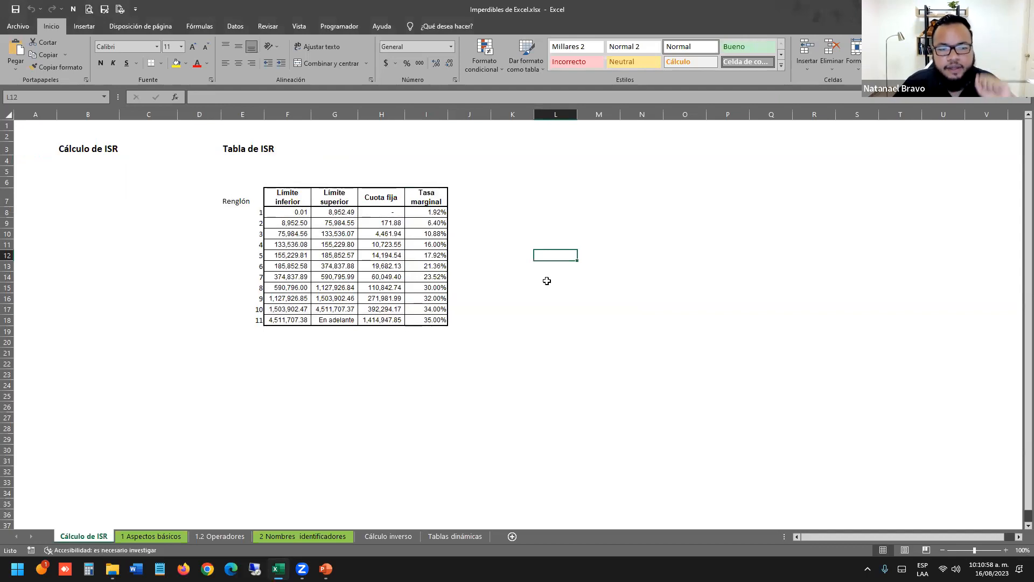
pyautogui.click(427, 354)
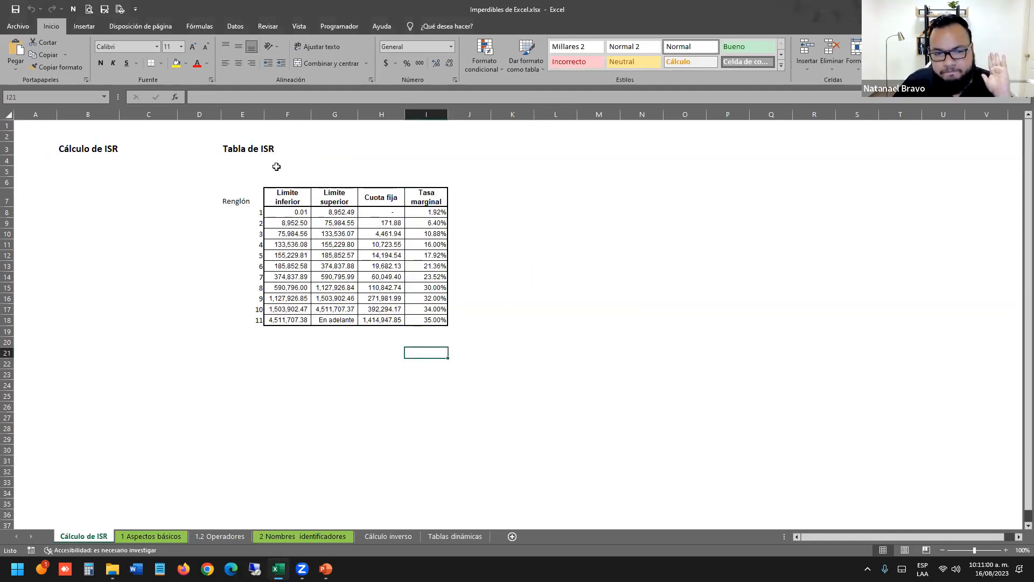
pyautogui.click(318, 226)
pyautogui.click(249, 169)
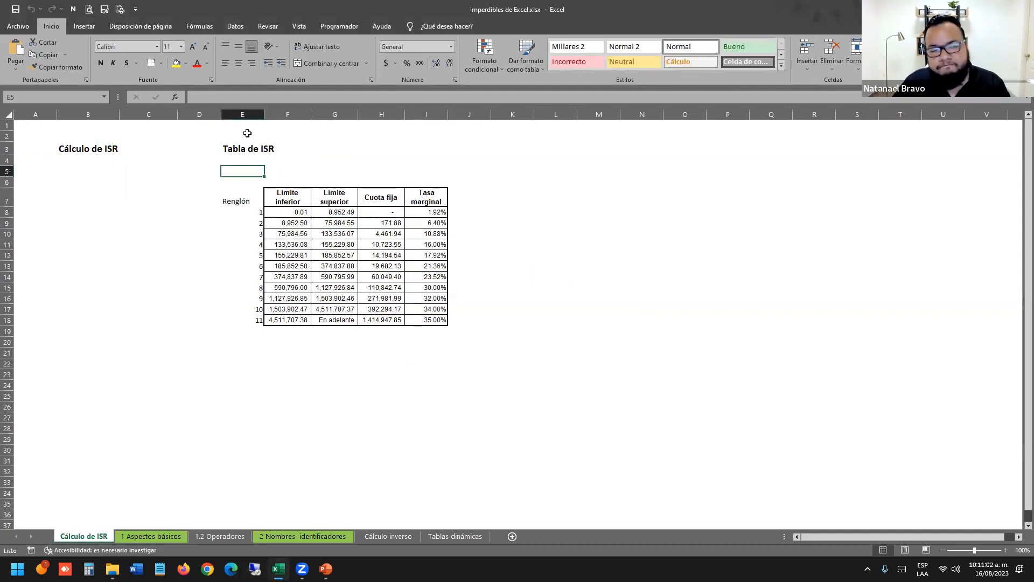
pyautogui.click(241, 132)
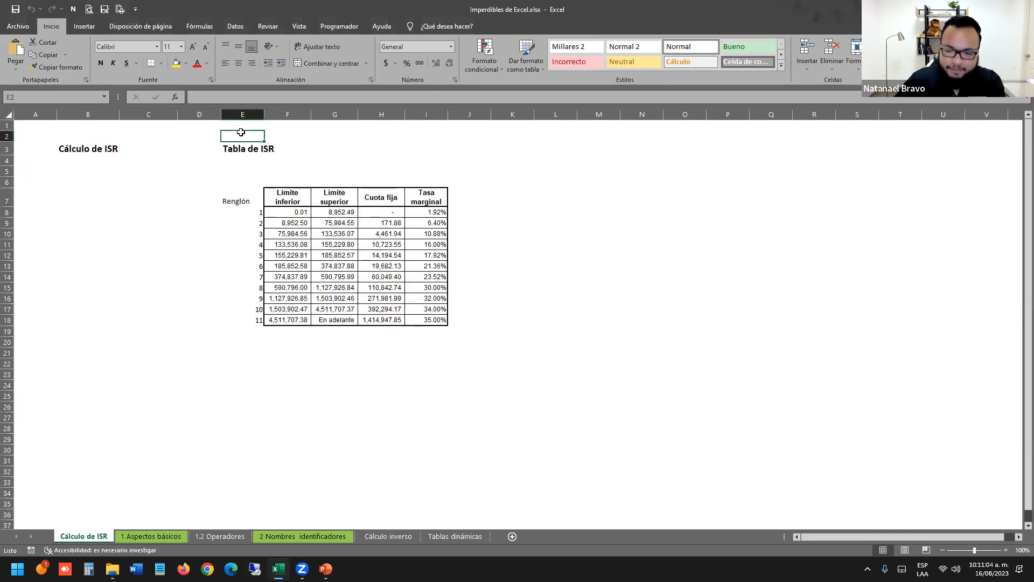
pyautogui.click(460, 241)
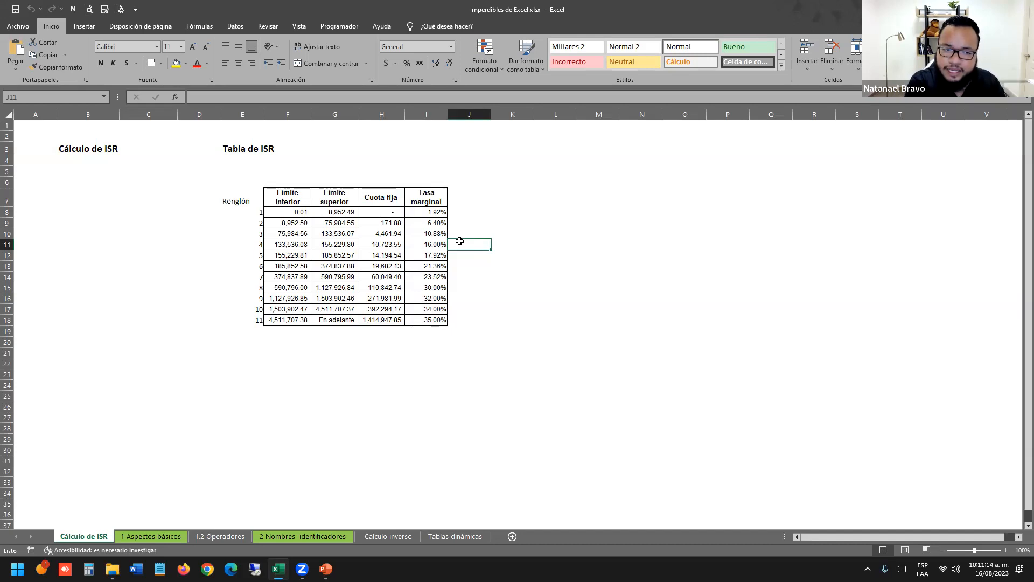
pyautogui.click(480, 211)
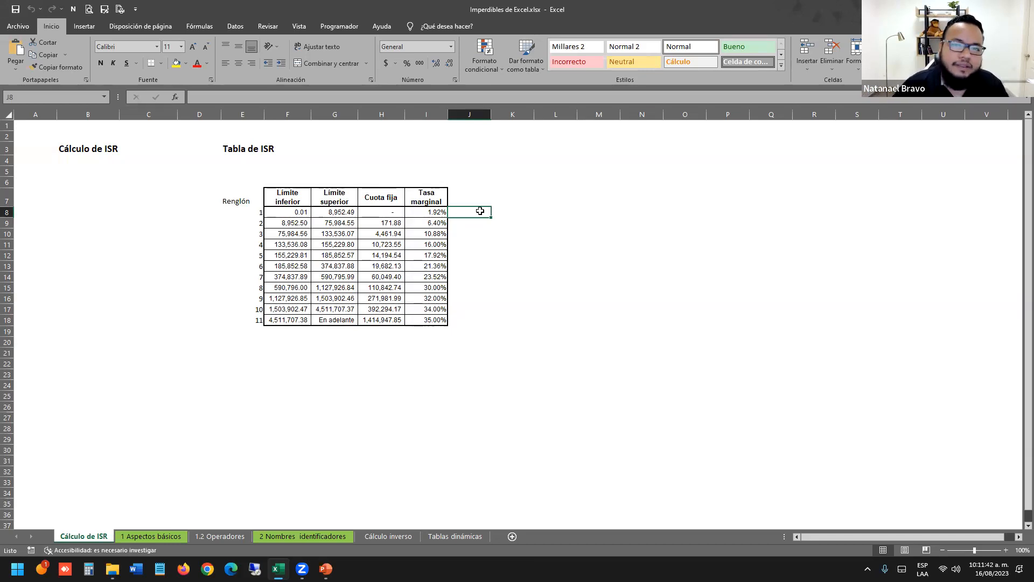
pyautogui.click(459, 318)
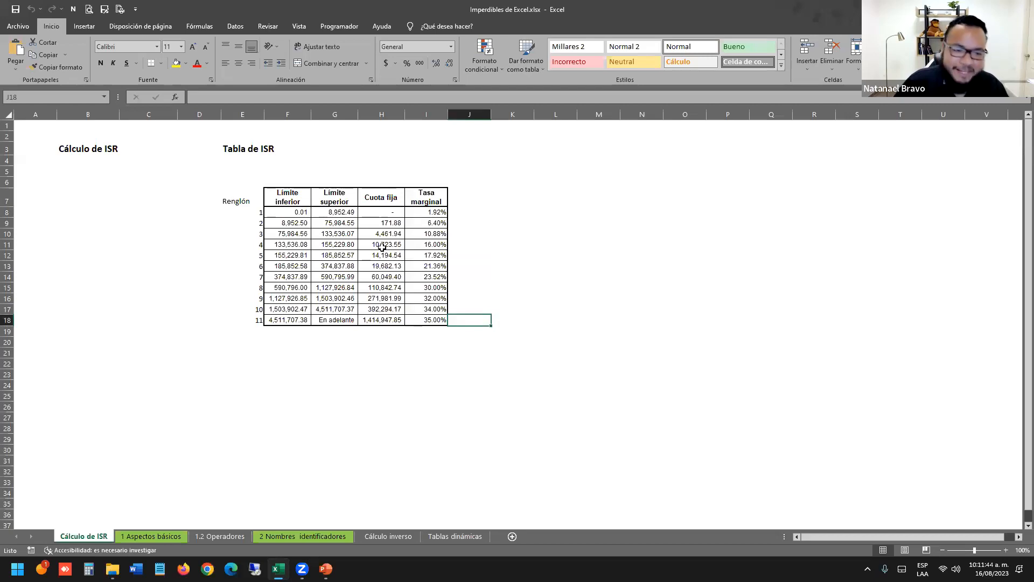
pyautogui.scroll(3, 381, 246)
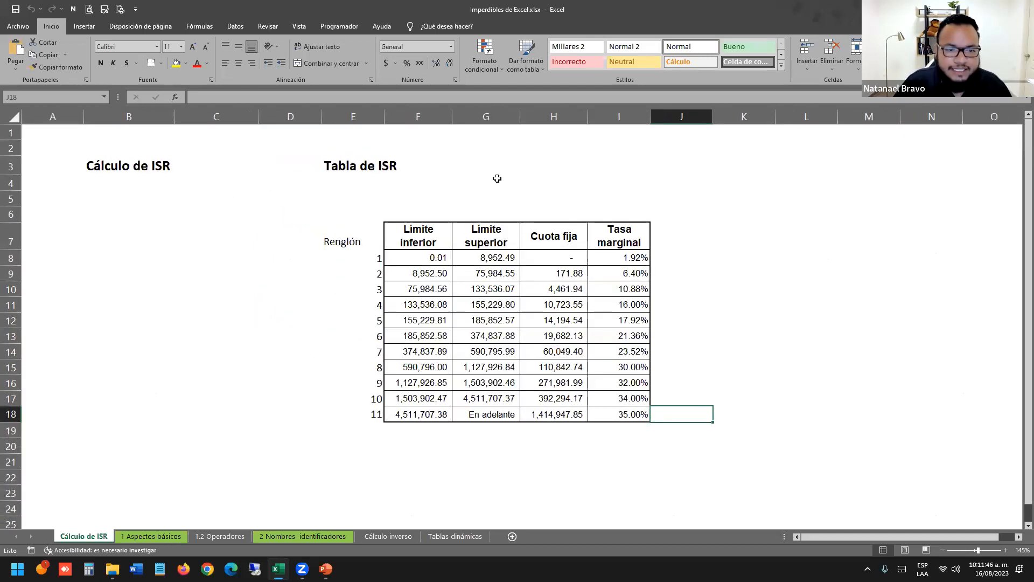
pyautogui.scroll(2, 478, 181)
pyautogui.moveTo(347, 178); pyautogui.dragTo(647, 432)
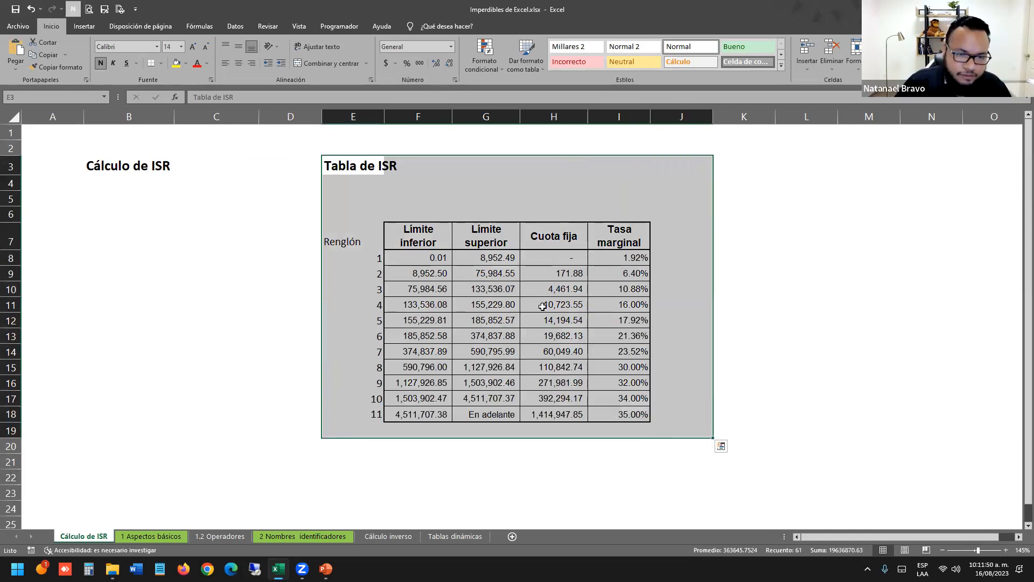
pyautogui.click(543, 305)
pyautogui.moveTo(345, 167); pyautogui.dragTo(680, 442)
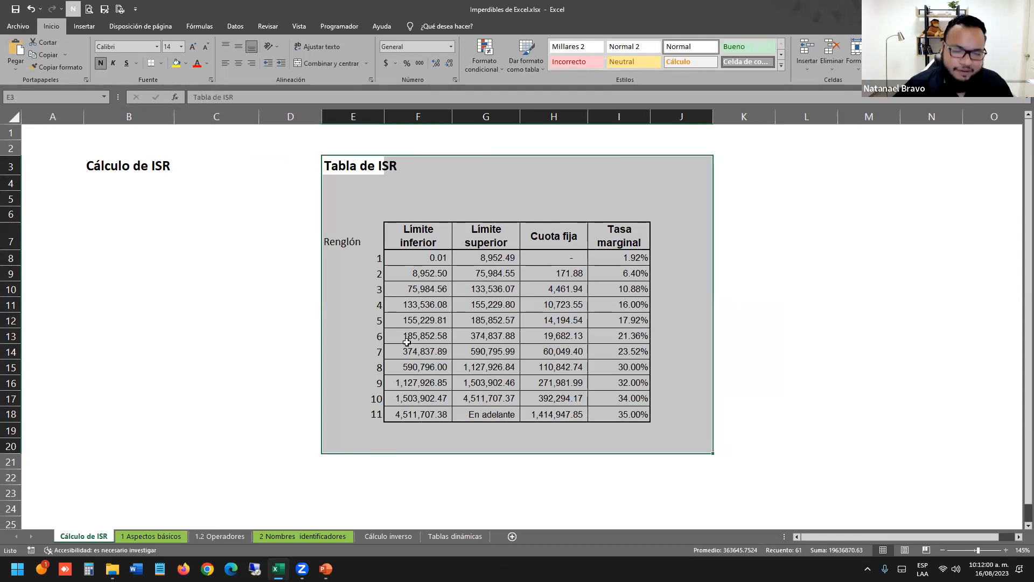
pyautogui.moveTo(347, 156); pyautogui.dragTo(663, 452)
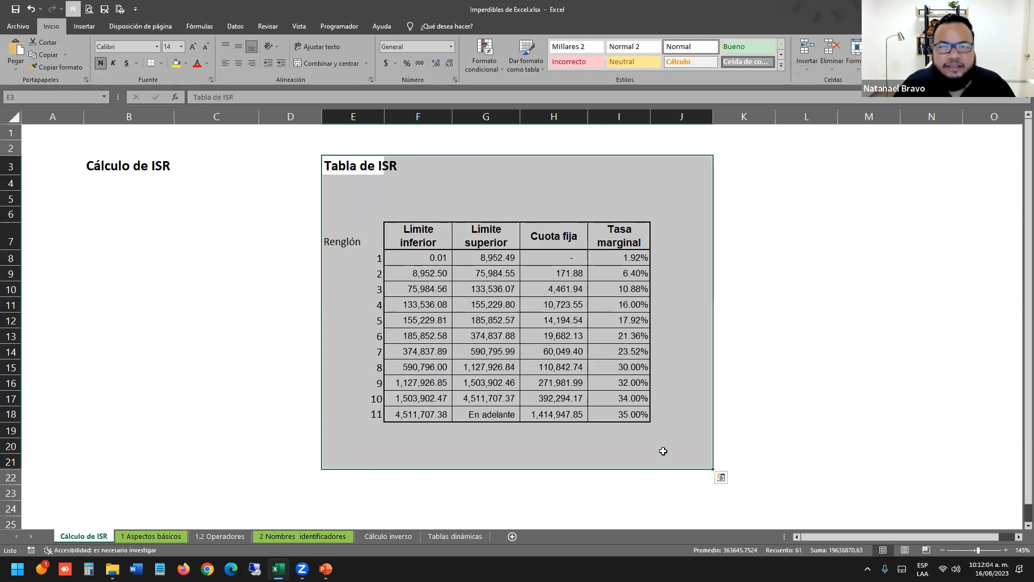
pyautogui.click(533, 218)
pyautogui.moveTo(371, 164); pyautogui.dragTo(683, 457)
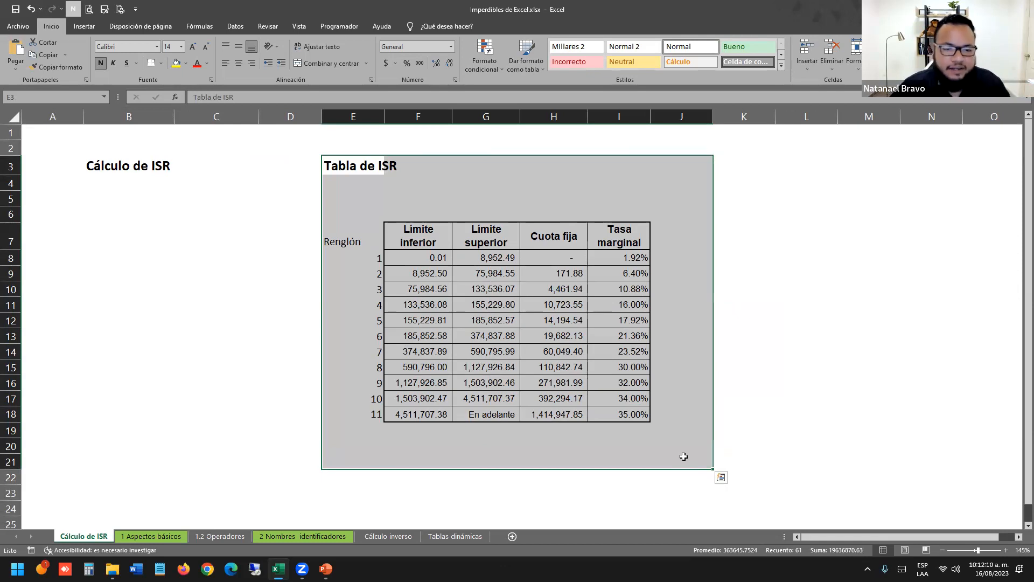
pyautogui.click(582, 365)
pyautogui.moveTo(104, 198); pyautogui.dragTo(220, 435)
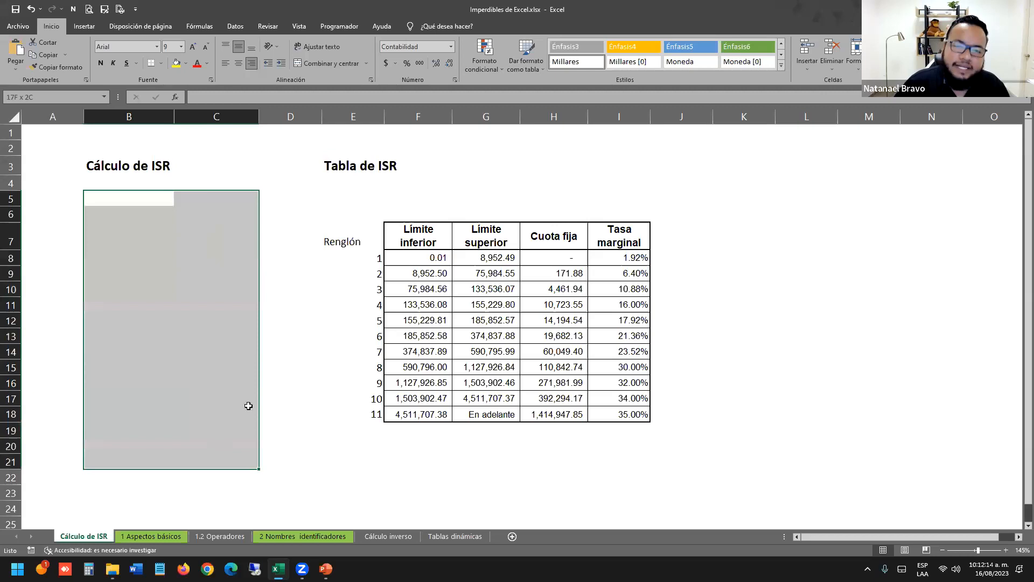
pyautogui.click(285, 367)
pyautogui.click(195, 227)
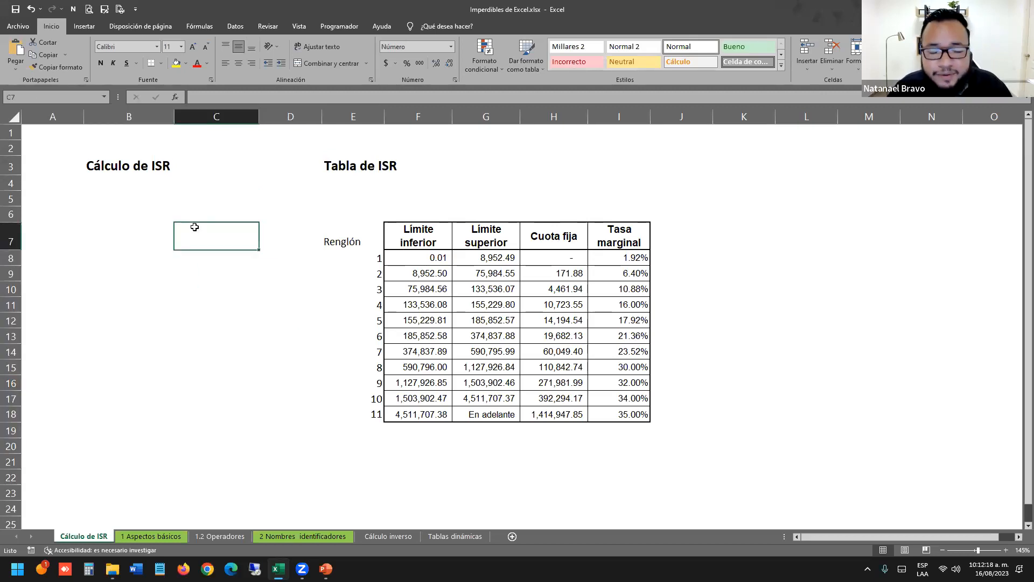
pyautogui.click(507, 337)
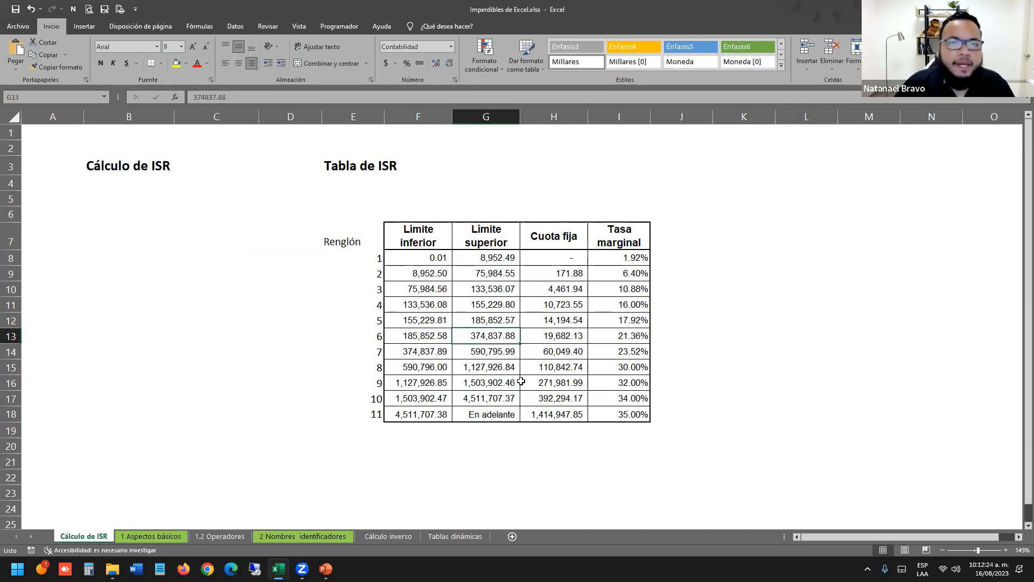
pyautogui.moveTo(418, 229); pyautogui.dragTo(636, 414)
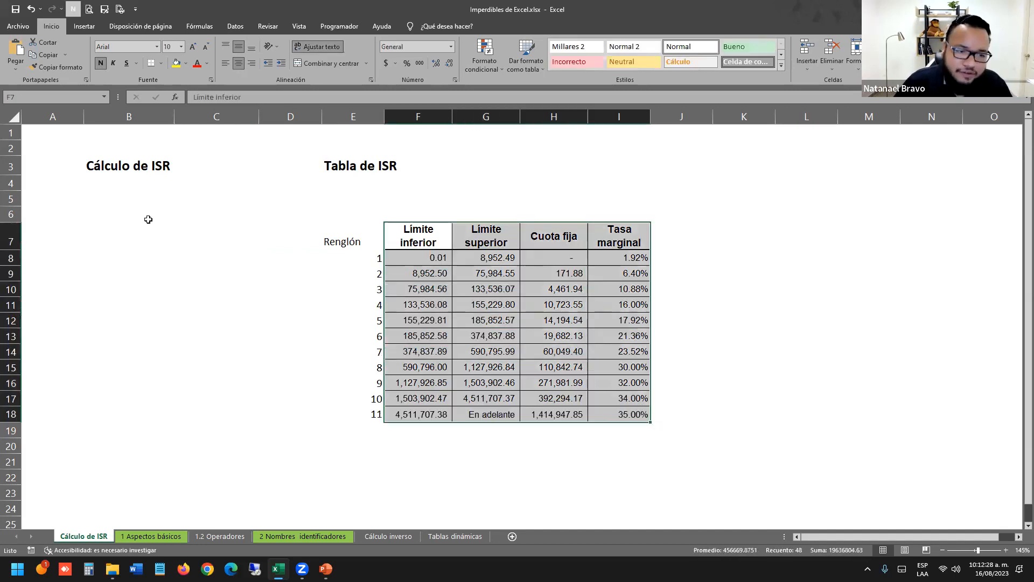
pyautogui.click(148, 219)
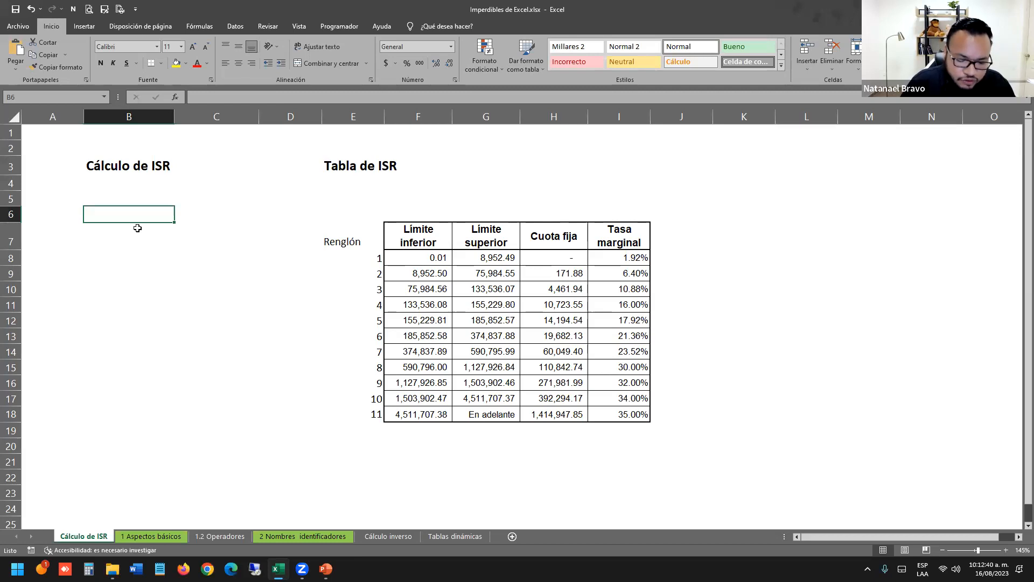
# Enter the Ingresos label with an income amount of 50,000.
pyautogui.write('INgresos')
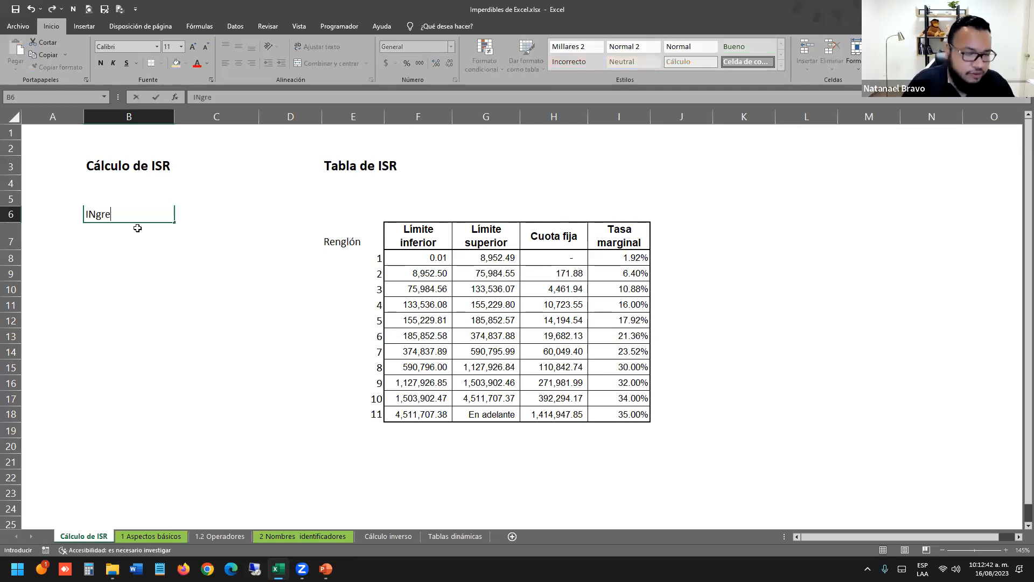
pyautogui.press('BackSpace')
pyautogui.press('BackSpace')
pyautogui.press('BackSpace')
pyautogui.press('BackSpace')
pyautogui.press('BackSpace')
pyautogui.press('BackSpace')
pyautogui.press('BackSpace')
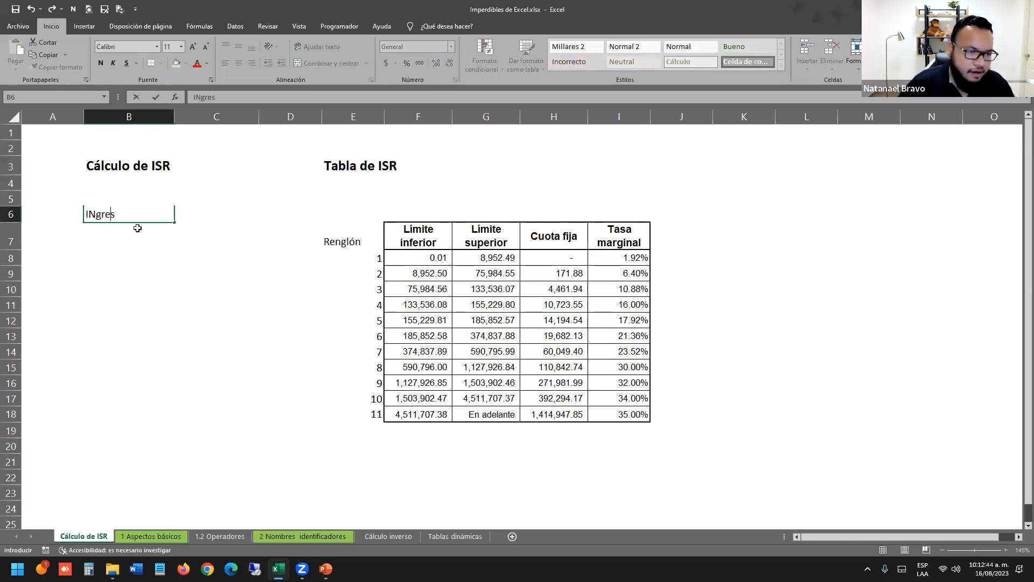
pyautogui.write('ngresos')
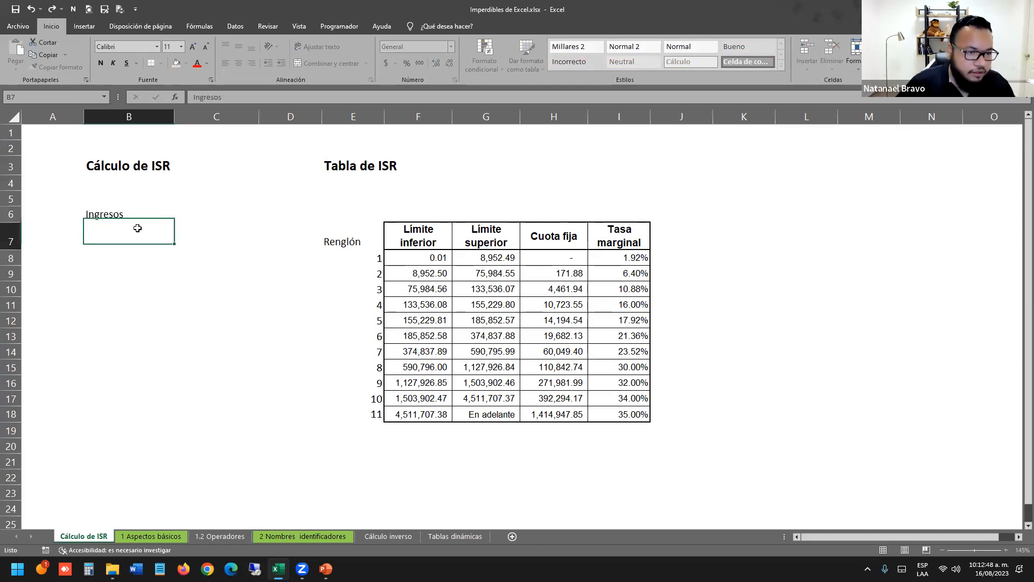
pyautogui.press('Tab')
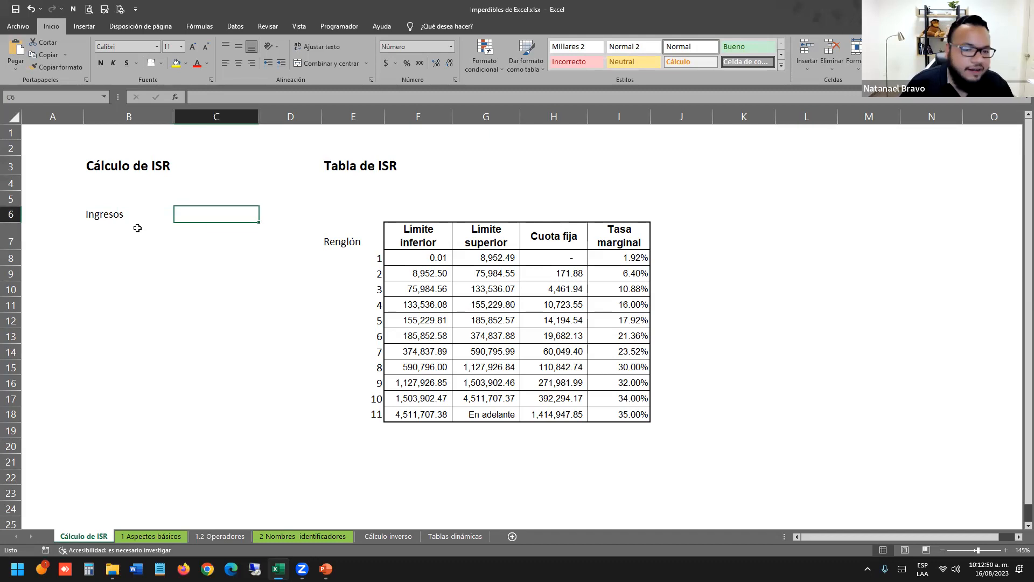
pyautogui.write('50000')
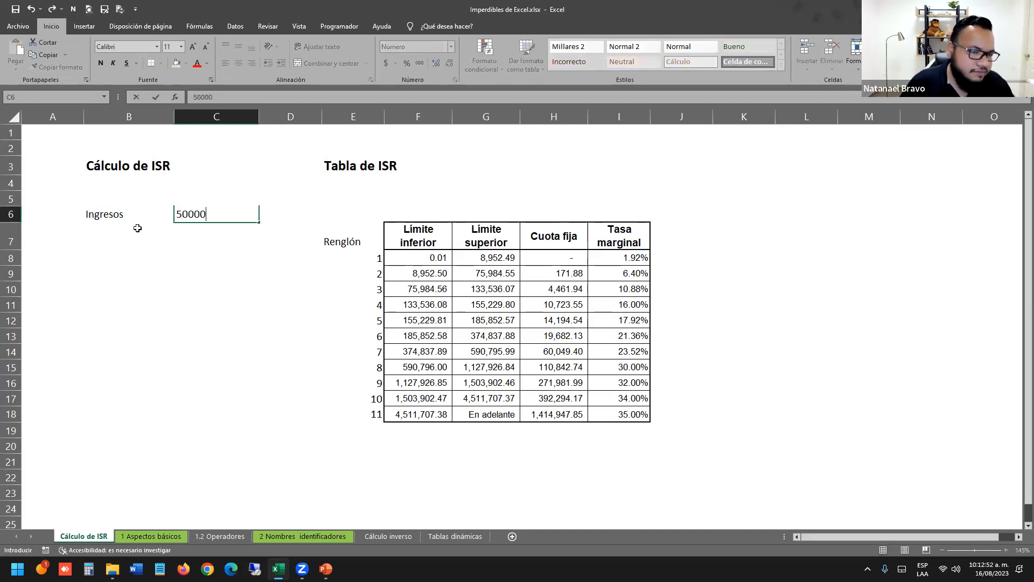
pyautogui.press('Return')
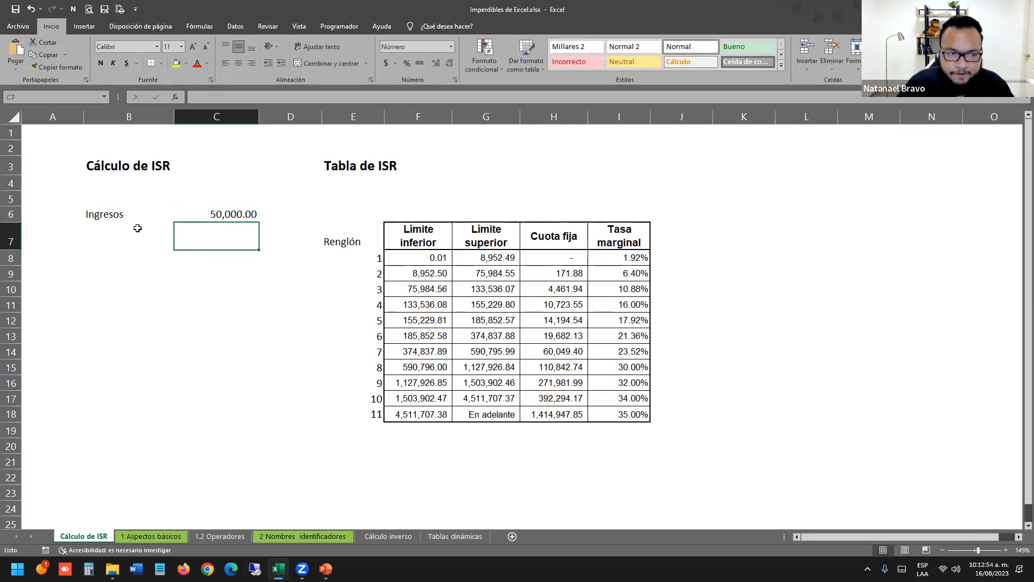
# Add Deducciones with 35,000 in C7, then a Base gravable label in B8.
pyautogui.click(128, 228)
pyautogui.write('Deduc')
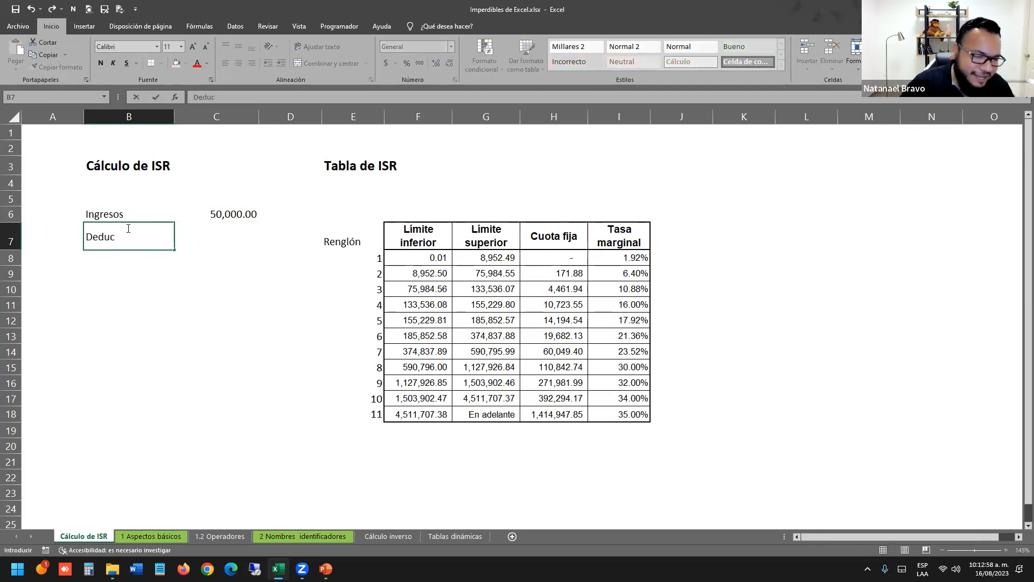
pyautogui.write('ciones')
pyautogui.press('Return')
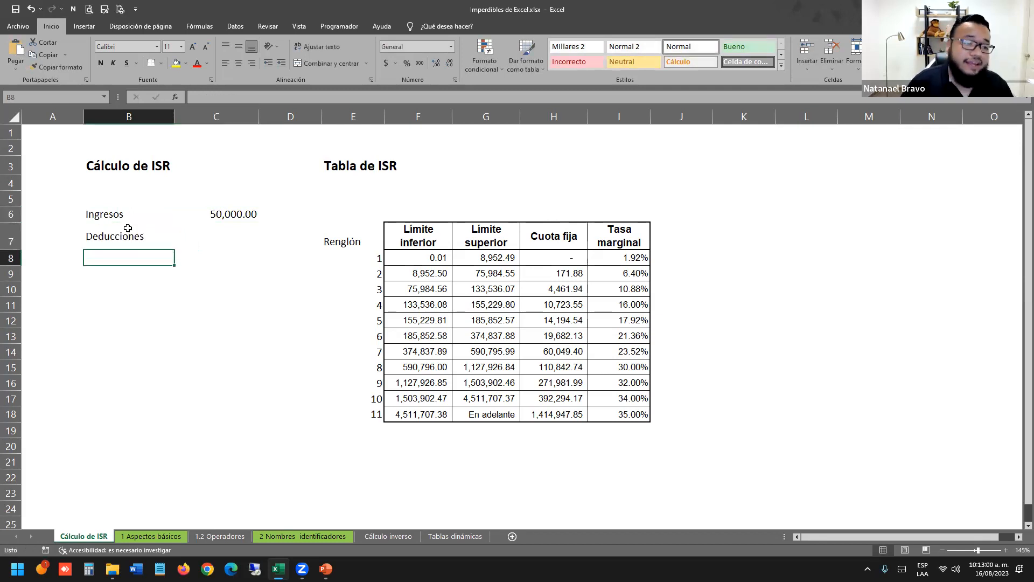
pyautogui.moveTo(251, 214); pyautogui.dragTo(213, 236)
pyautogui.click(217, 237)
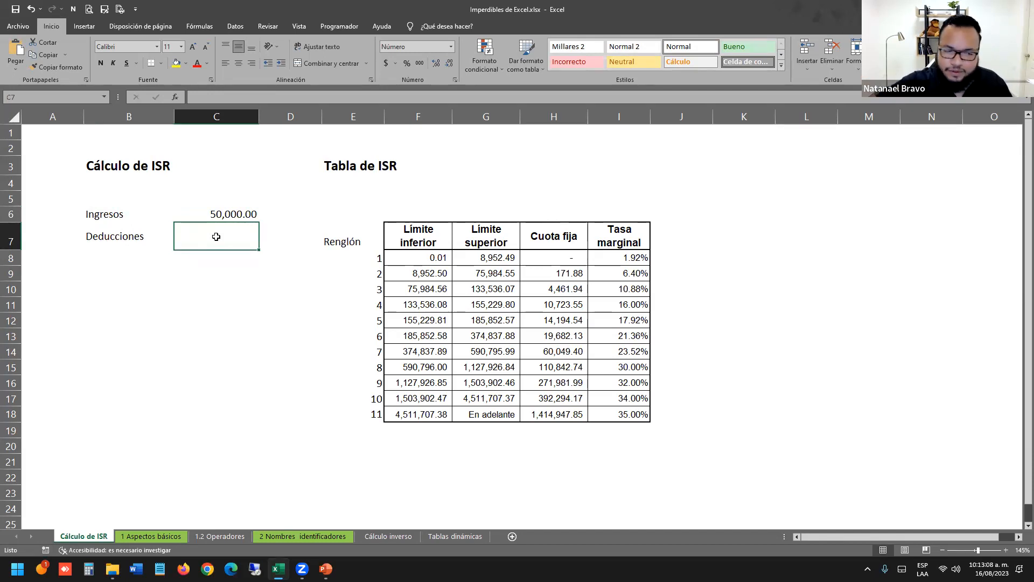
pyautogui.write('35000')
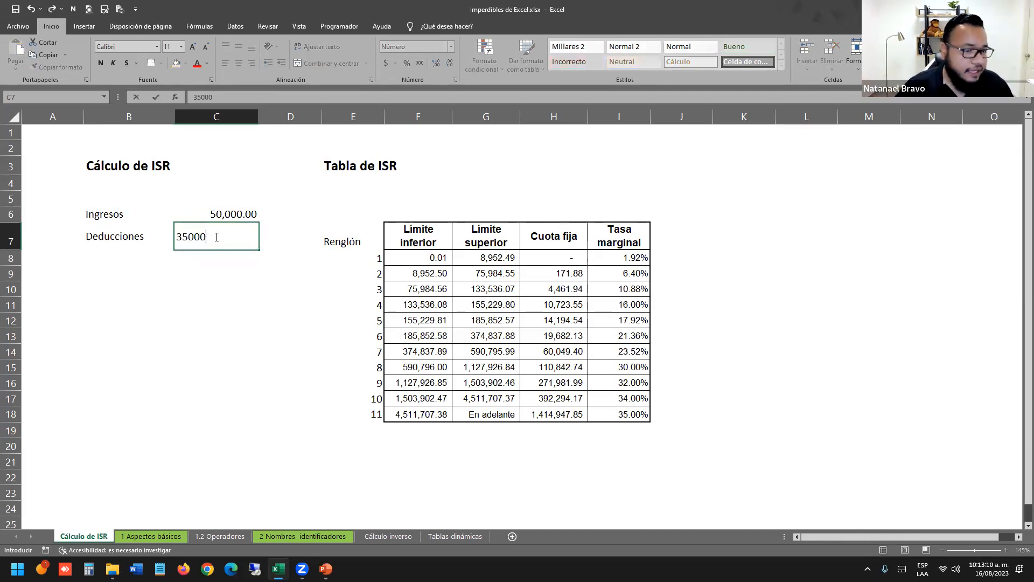
pyautogui.press('Return')
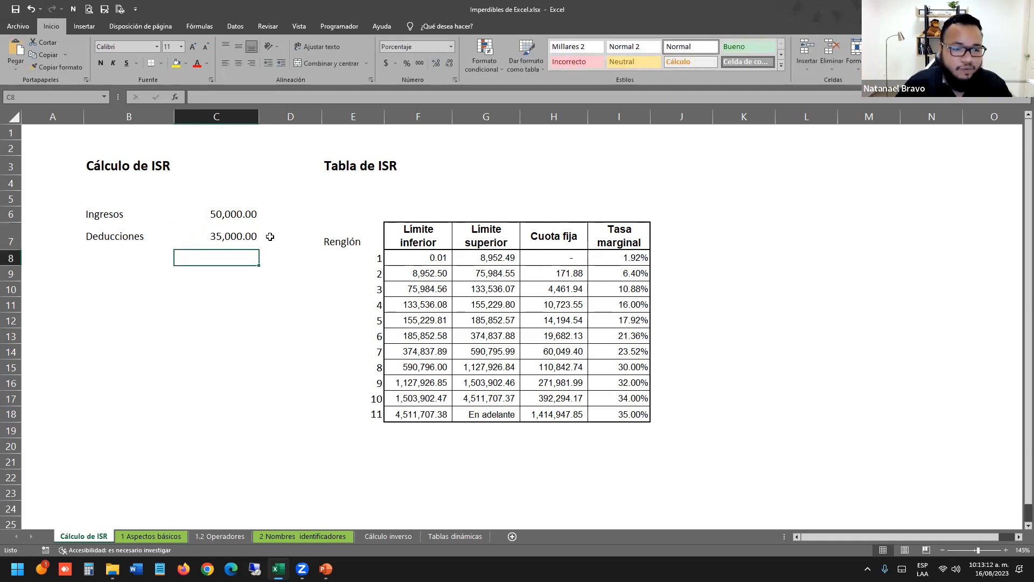
pyautogui.click(253, 240)
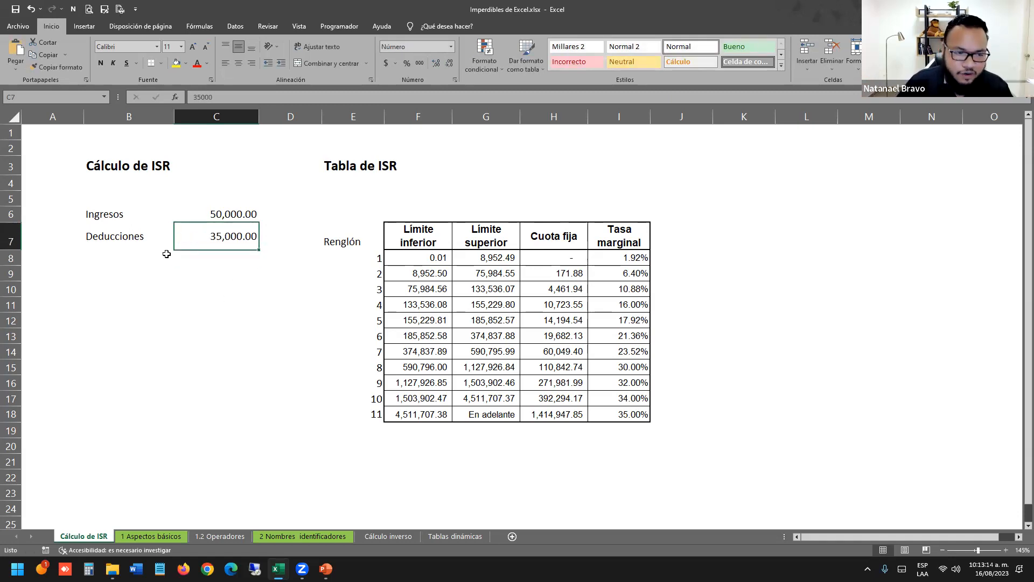
pyautogui.click(111, 253)
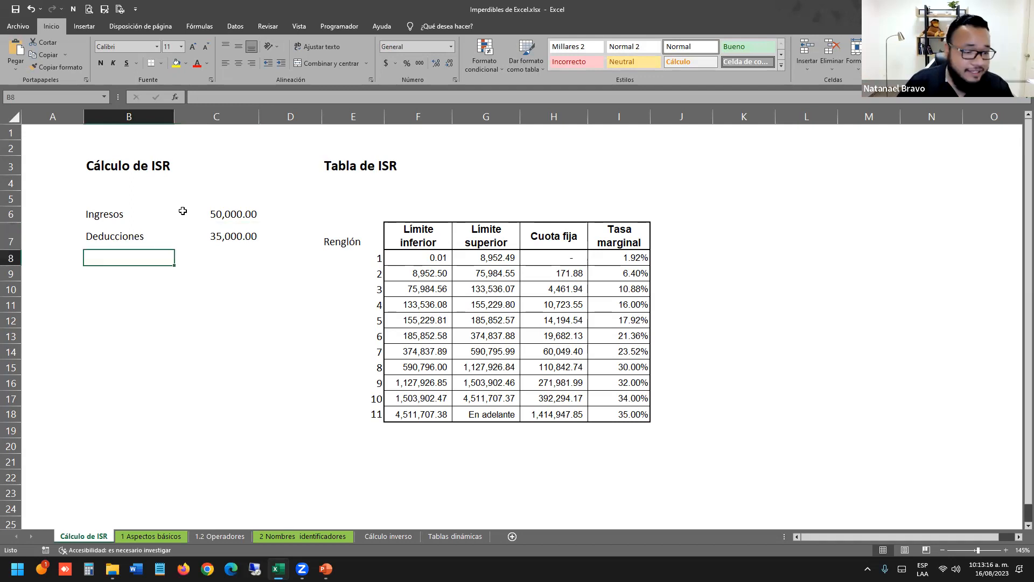
pyautogui.write('Base gravable')
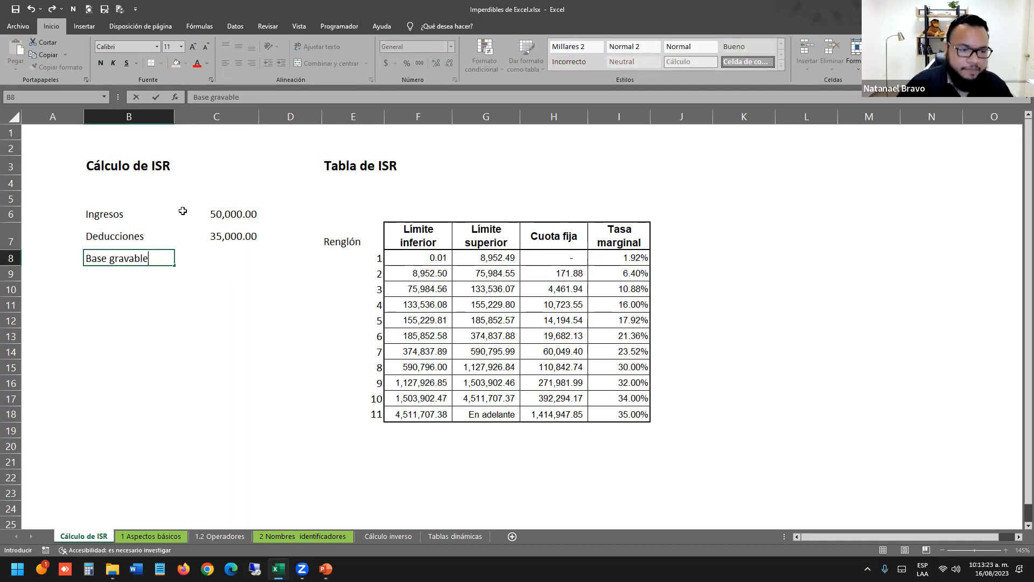
pyautogui.press('Tab')
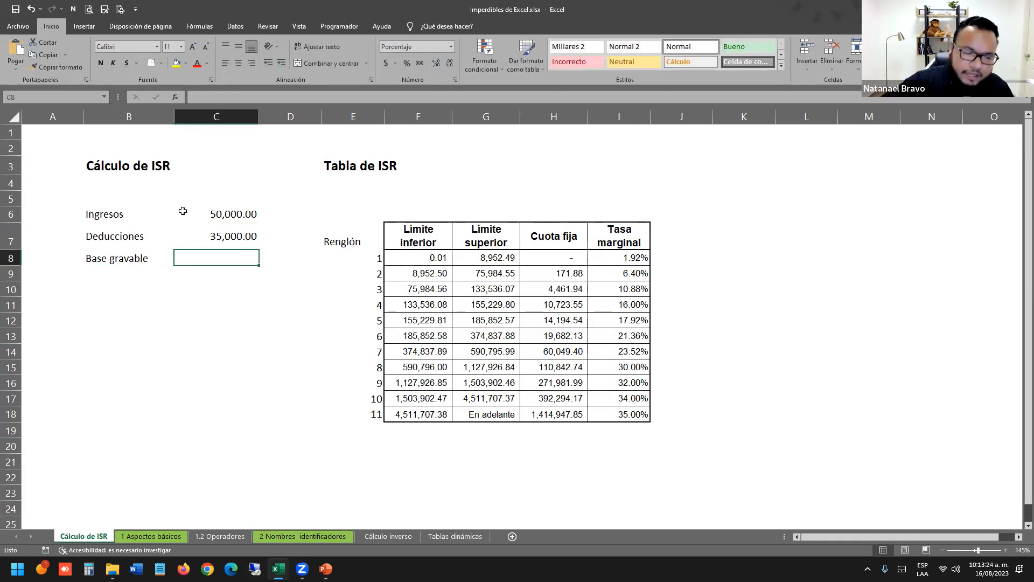
# Enter =C6-C7 for Base gravable and apply Comma Style, showing 15,000.00.
pyautogui.write('=')
pyautogui.click(183, 211)
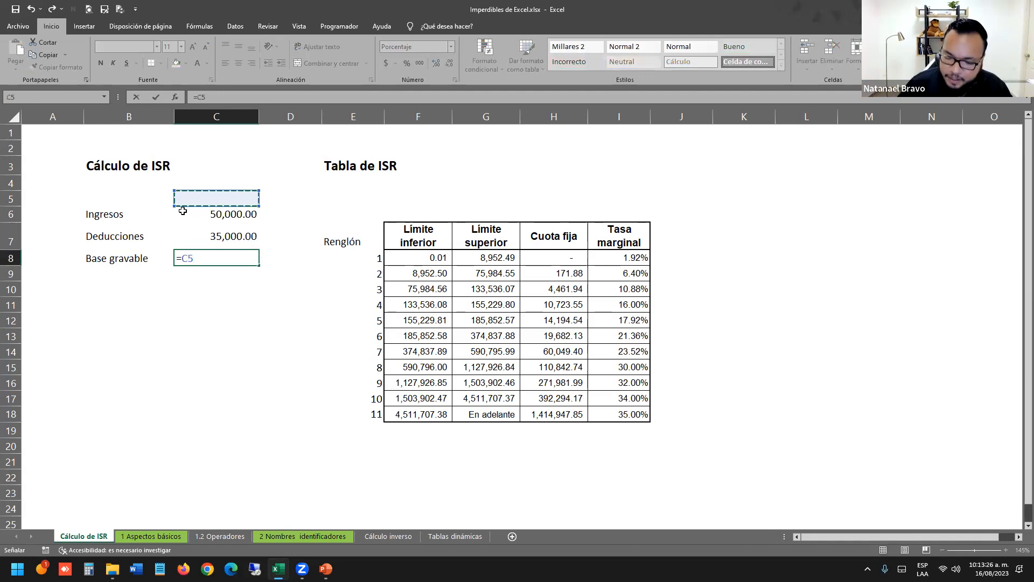
pyautogui.write('-')
pyautogui.press('Up')
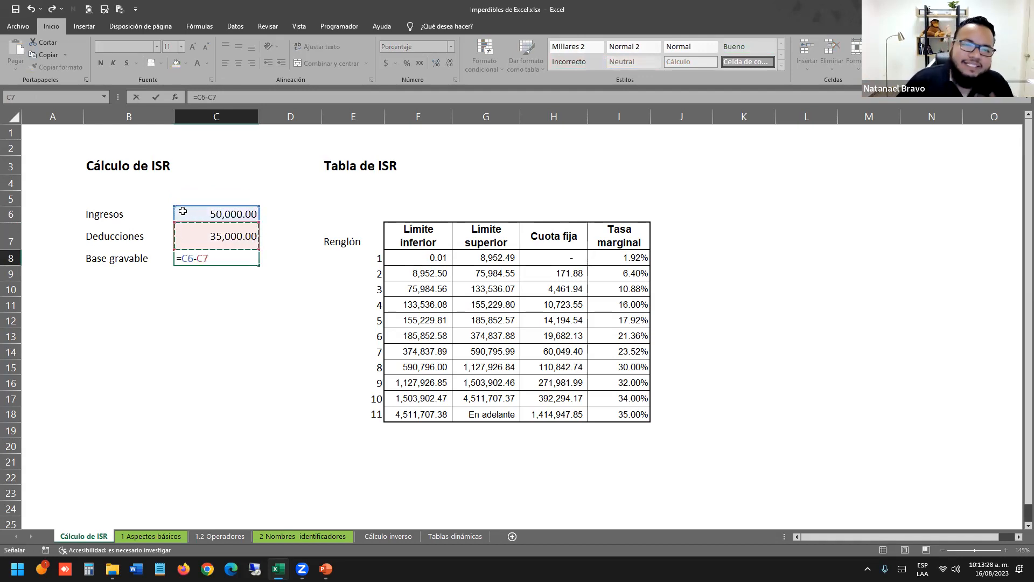
pyautogui.press('Return')
pyautogui.click(231, 258)
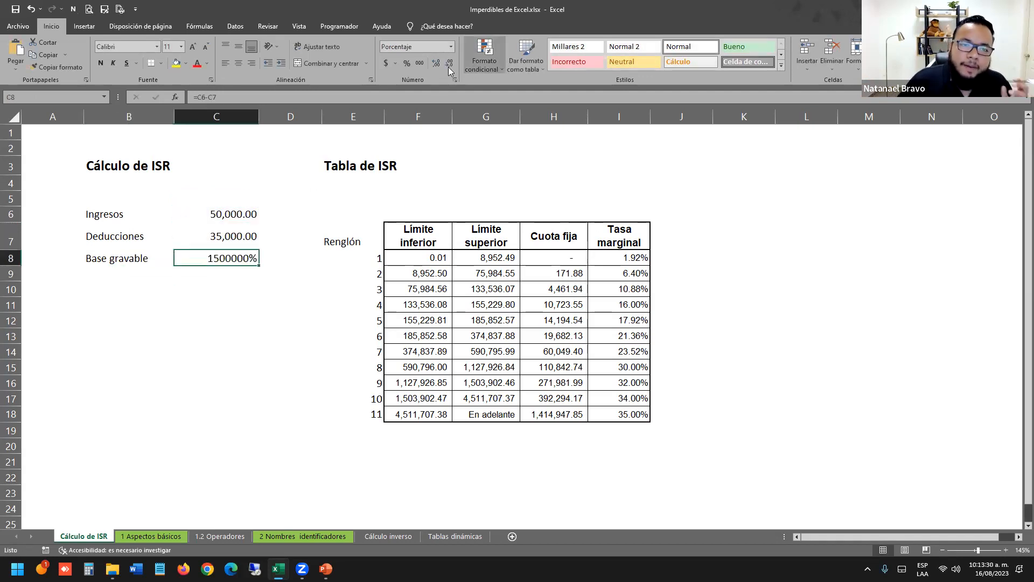
pyautogui.click(420, 63)
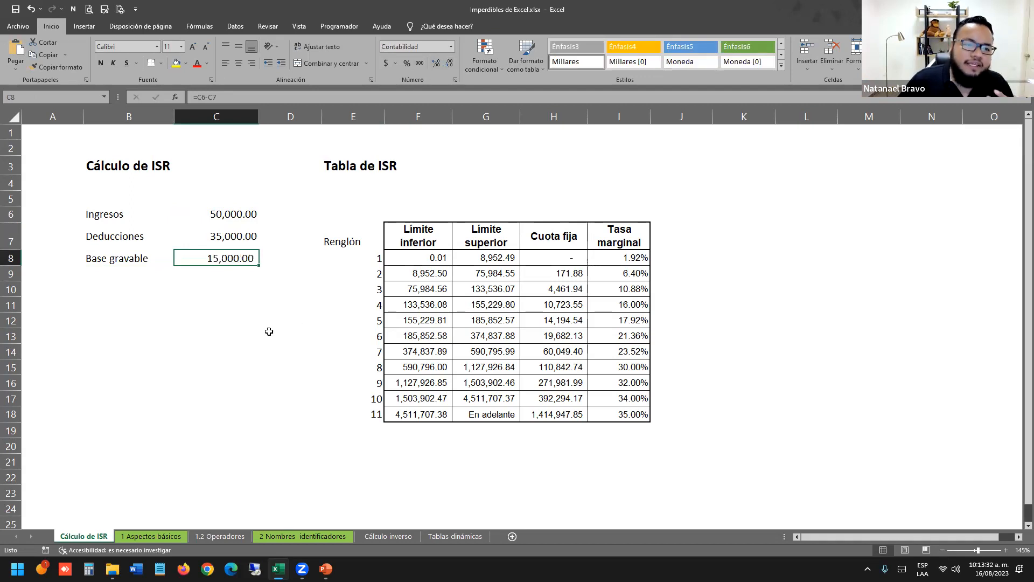
# Review the calculation labels, the amounts and the Base gravable formula.
pyautogui.click(186, 320)
pyautogui.moveTo(107, 216); pyautogui.dragTo(115, 254)
pyautogui.moveTo(124, 214); pyautogui.dragTo(124, 252)
pyautogui.moveTo(221, 214); pyautogui.dragTo(165, 260)
pyautogui.click(318, 233)
pyautogui.doubleClick(242, 262)
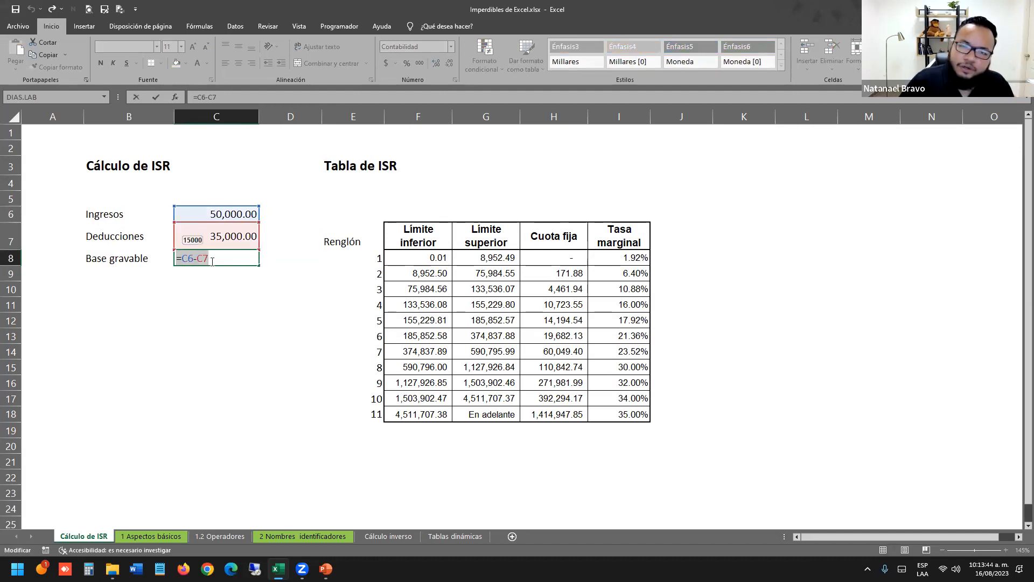
pyautogui.press('Return')
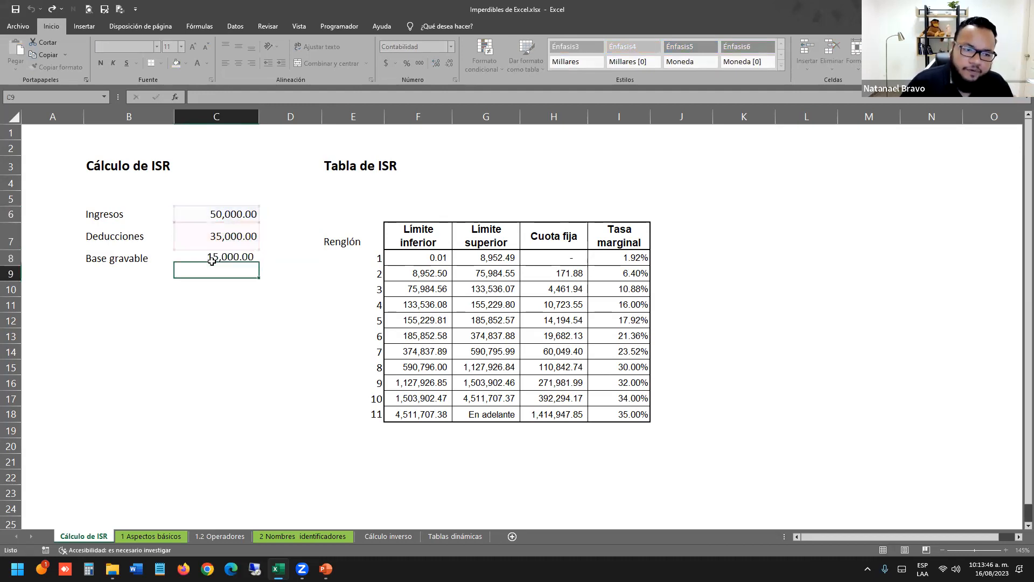
# Add a bottom border under the Deducciones amount in C7 and recheck the formula references.
pyautogui.click(216, 237)
pyautogui.click(152, 65)
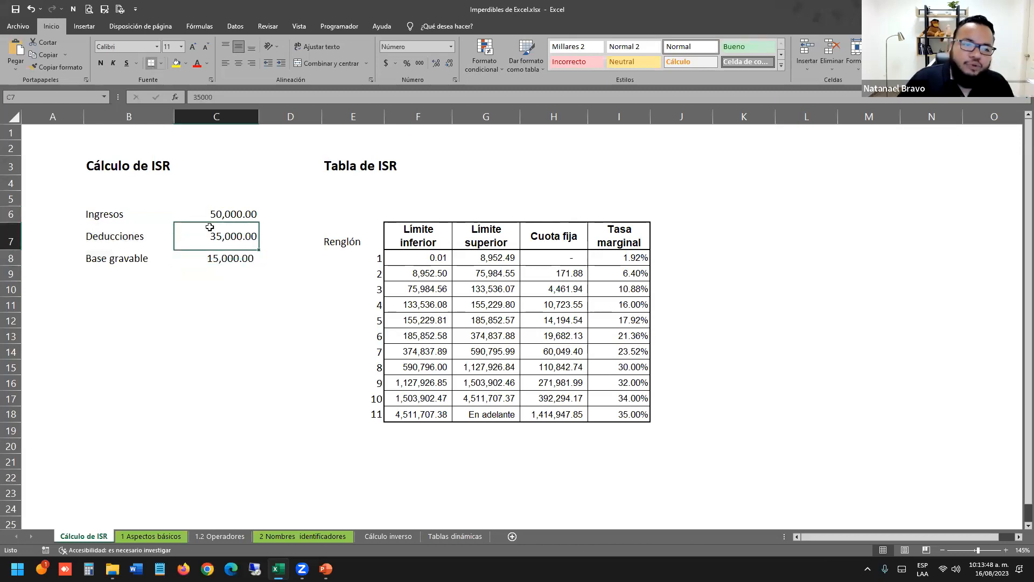
pyautogui.click(214, 306)
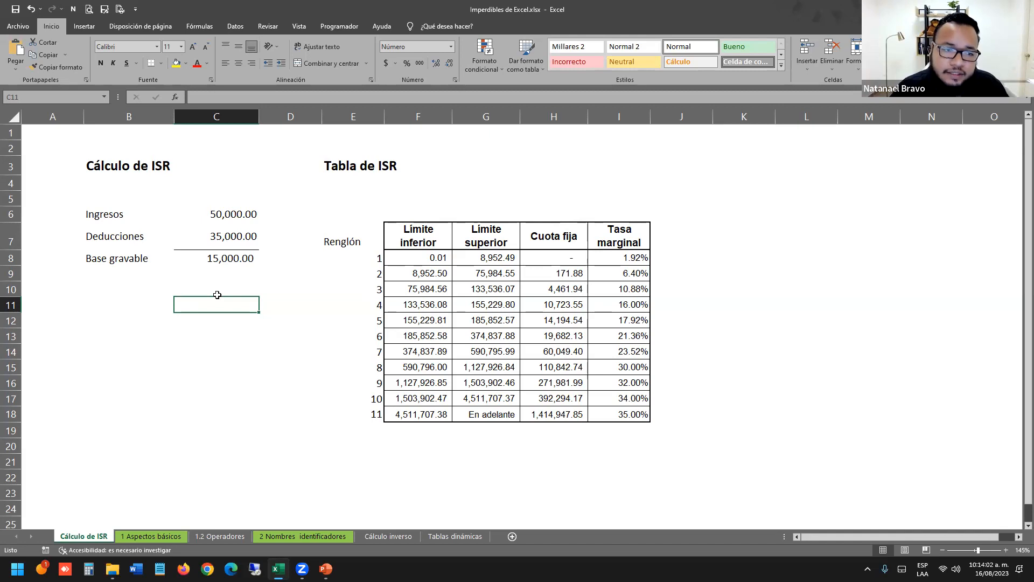
pyautogui.moveTo(115, 215); pyautogui.dragTo(129, 259)
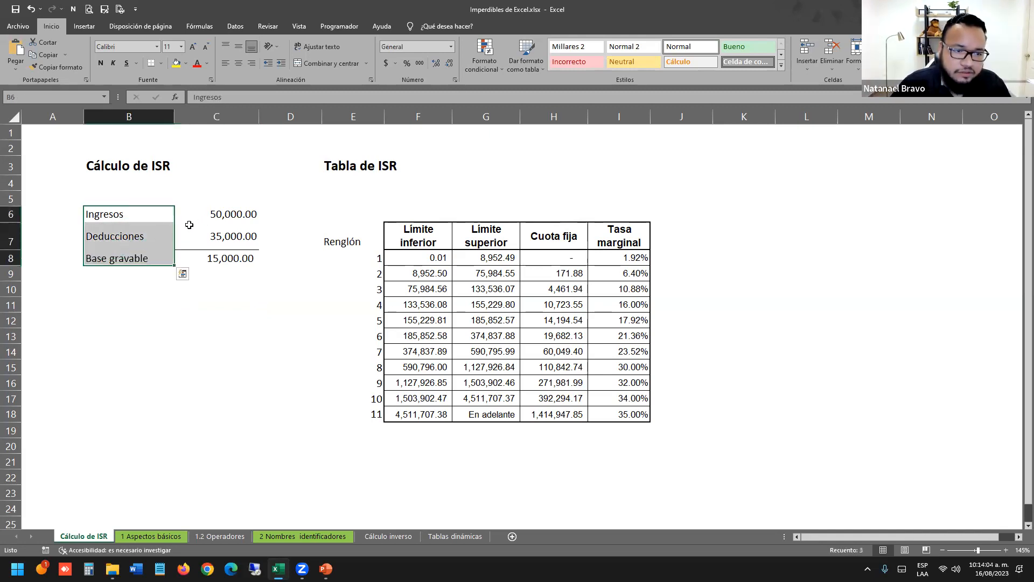
pyautogui.moveTo(212, 215); pyautogui.dragTo(221, 236)
pyautogui.doubleClick(229, 260)
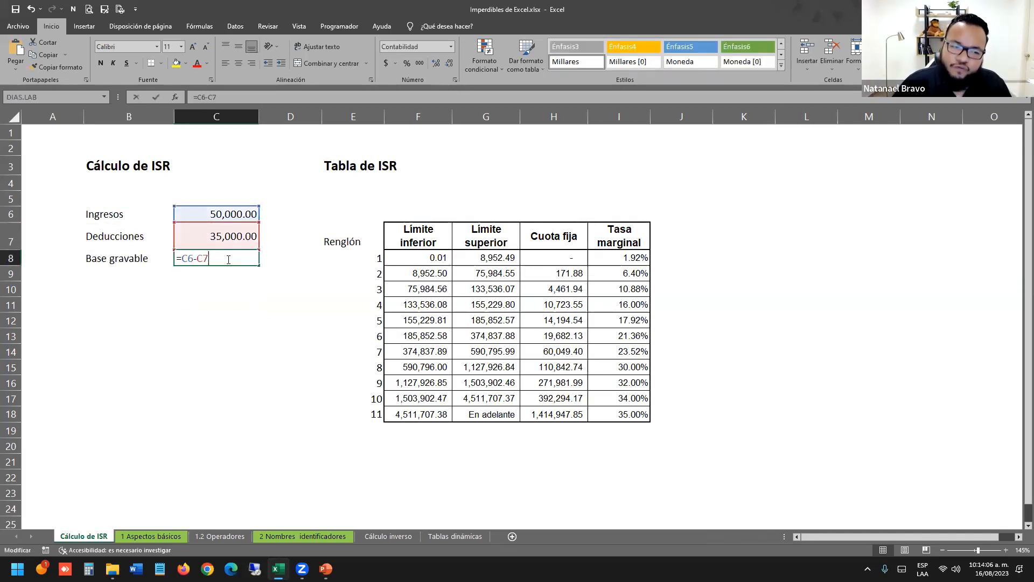
pyautogui.press('Return')
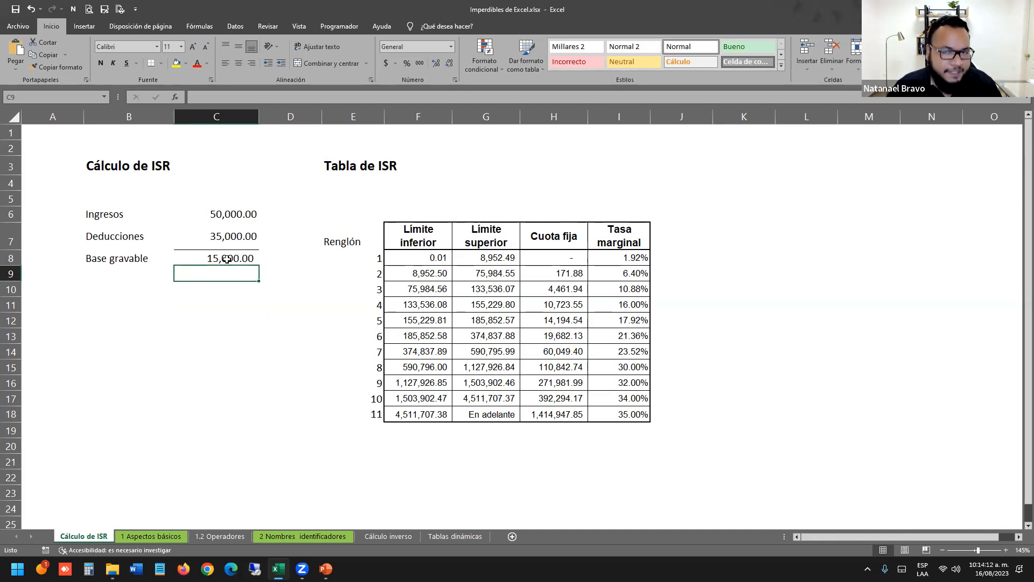
# Apply a bottom border across the Deducciones label and amount row.
pyautogui.click(300, 318)
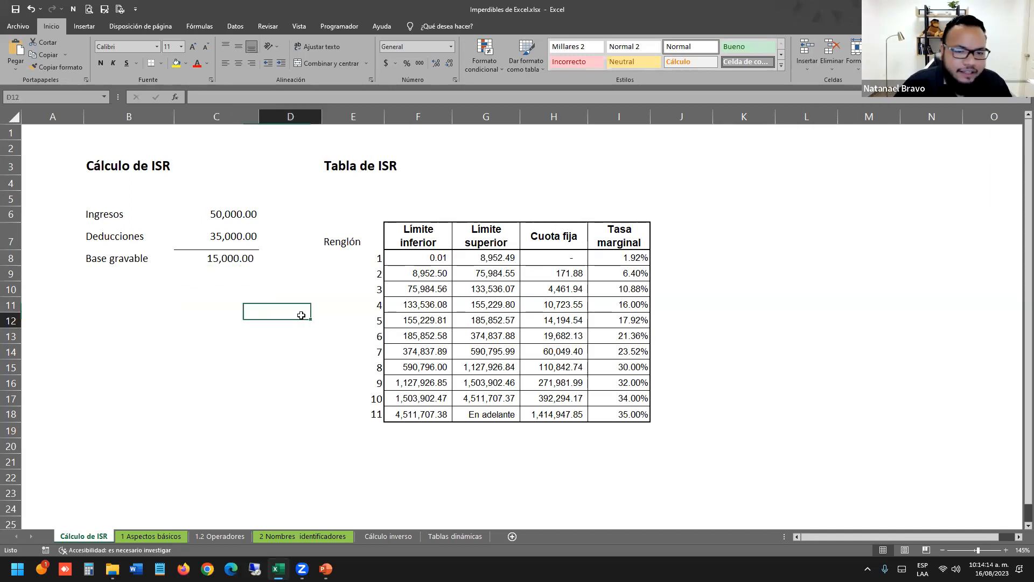
pyautogui.click(358, 197)
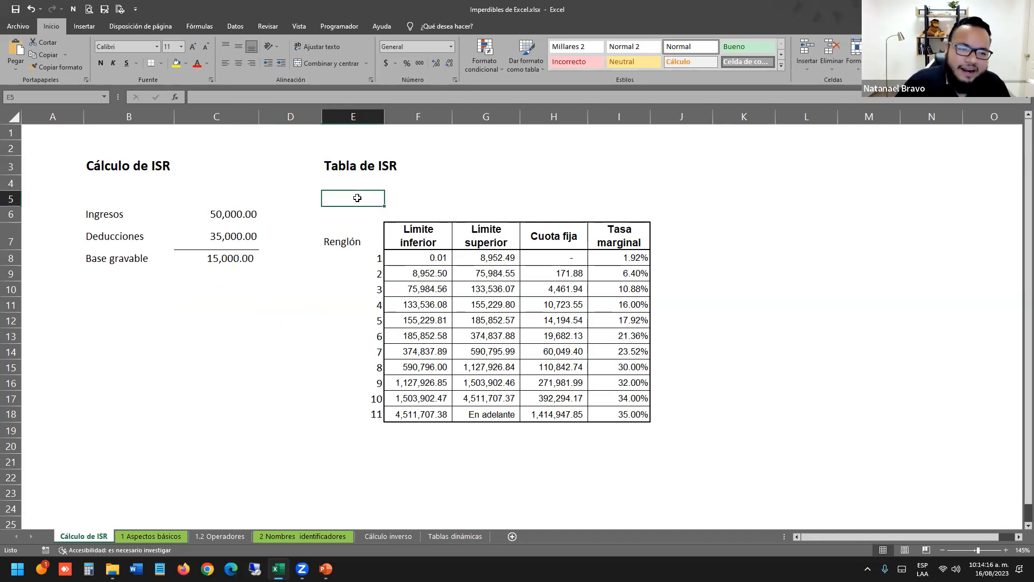
pyautogui.moveTo(229, 263); pyautogui.dragTo(228, 434)
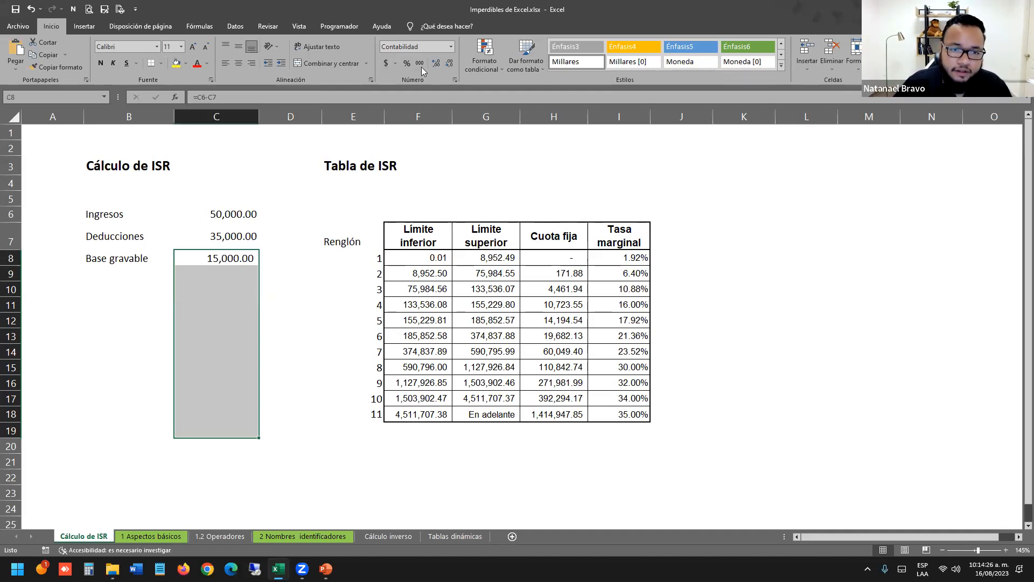
pyautogui.click(248, 252)
pyautogui.press('Down')
pyautogui.moveTo(220, 242); pyautogui.dragTo(134, 242)
pyautogui.click(151, 64)
pyautogui.click(210, 382)
# Check the Base gravable formula and select the table's Límite inferior column.
pyautogui.click(220, 298)
pyautogui.click(167, 269)
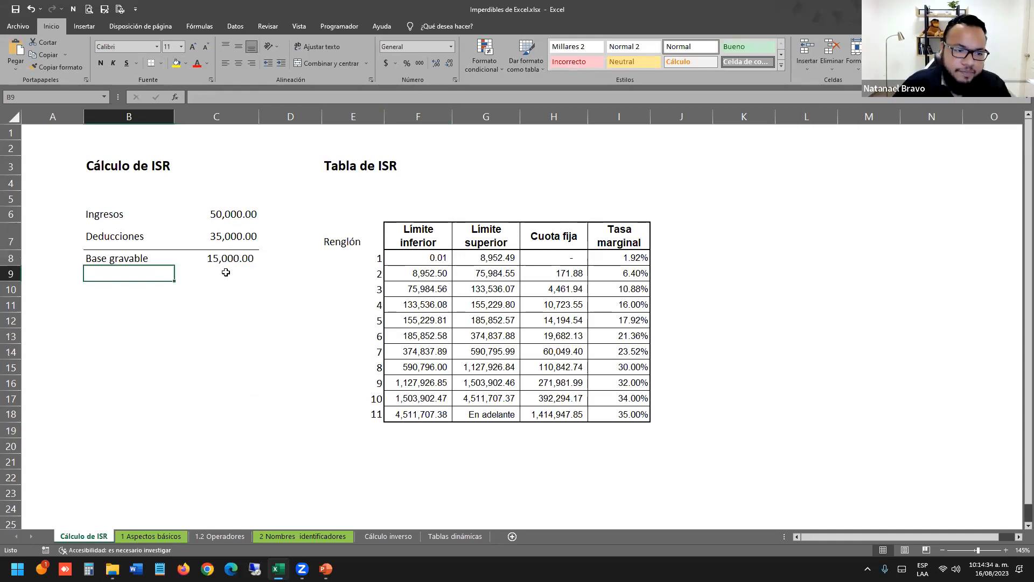
pyautogui.click(225, 272)
pyautogui.moveTo(120, 258); pyautogui.dragTo(229, 259)
pyautogui.click(222, 319)
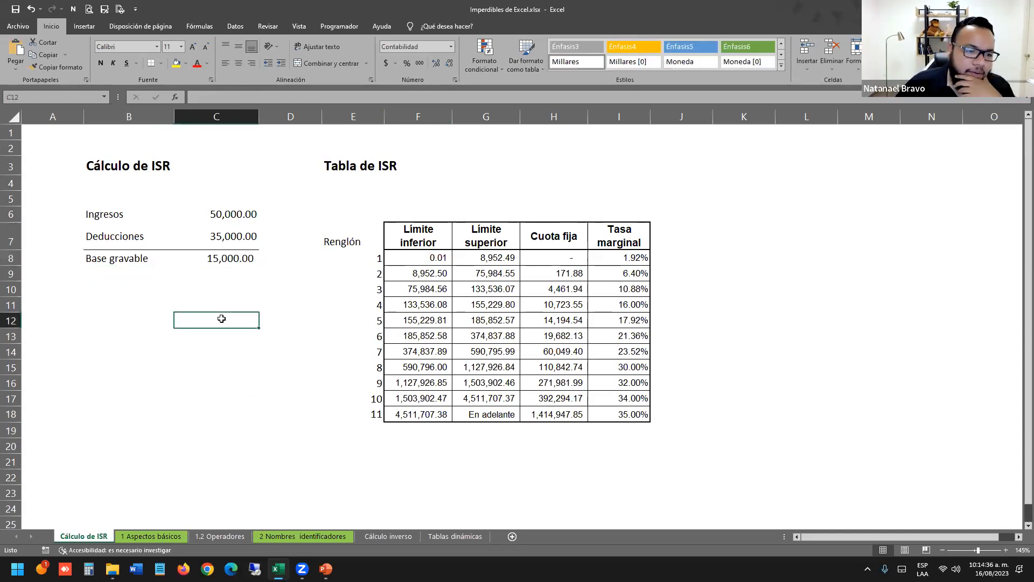
pyautogui.click(227, 259)
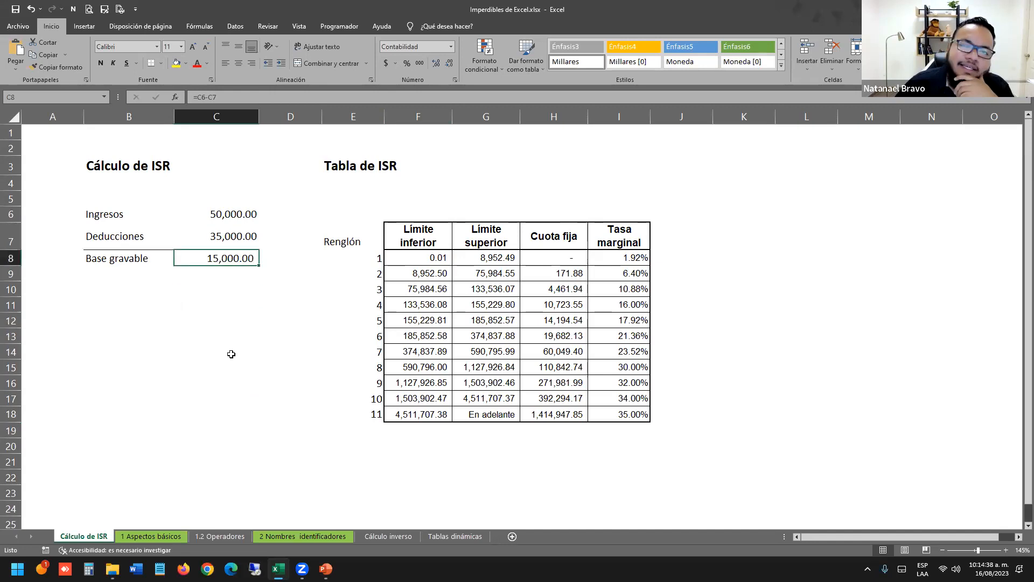
pyautogui.moveTo(419, 242); pyautogui.dragTo(425, 399)
pyautogui.click(425, 399)
pyautogui.click(420, 429)
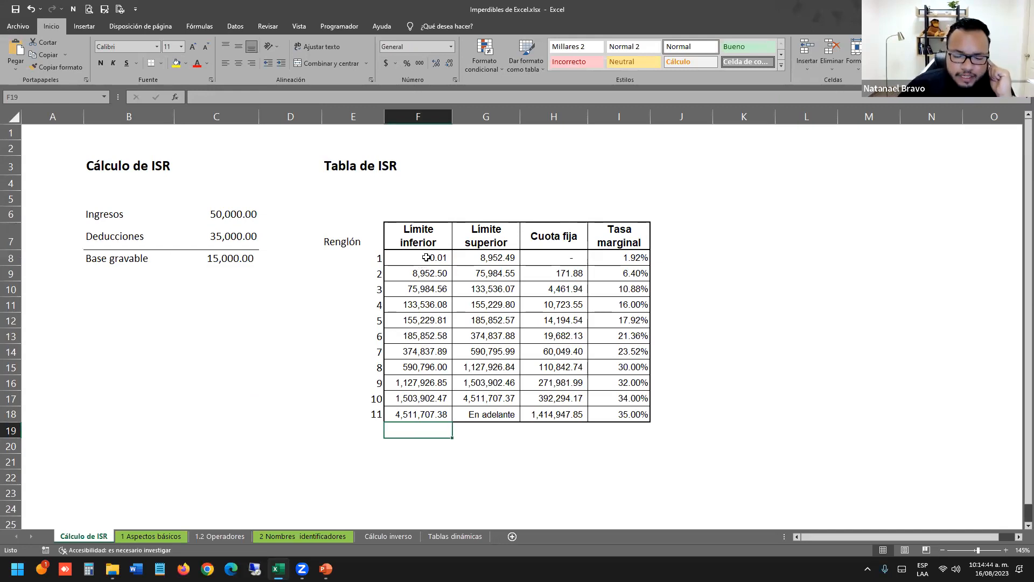
pyautogui.moveTo(428, 248); pyautogui.dragTo(428, 399)
# Number the Tabla de ISR columns 1 to 4 in the row above the headers.
pyautogui.click(428, 399)
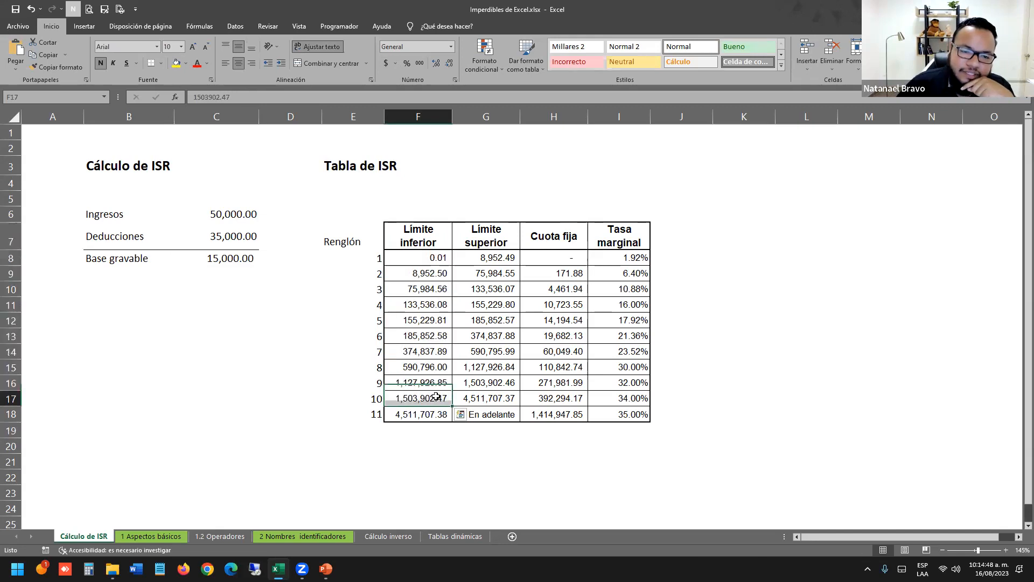
pyautogui.click(426, 213)
pyautogui.write('1')
pyautogui.press('Tab')
pyautogui.write('2')
pyautogui.press('Tab')
pyautogui.write('3')
pyautogui.press('Tab')
pyautogui.write('4')
pyautogui.press('Return')
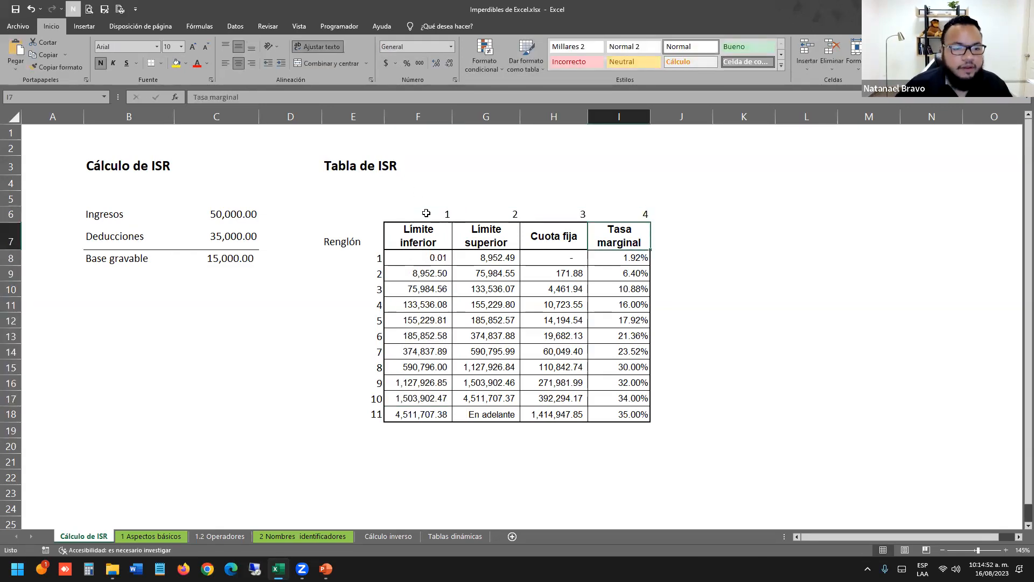
# Fill the 15,000.00 Base gravable amount with yellow.
pyautogui.moveTo(233, 260); pyautogui.dragTo(138, 259)
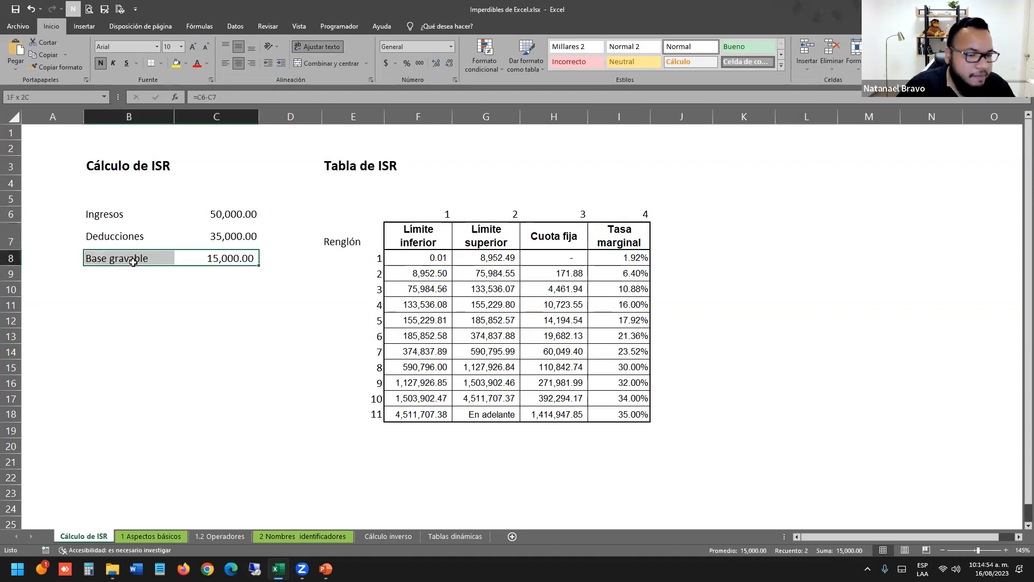
pyautogui.click(235, 317)
pyautogui.moveTo(244, 217); pyautogui.dragTo(159, 214)
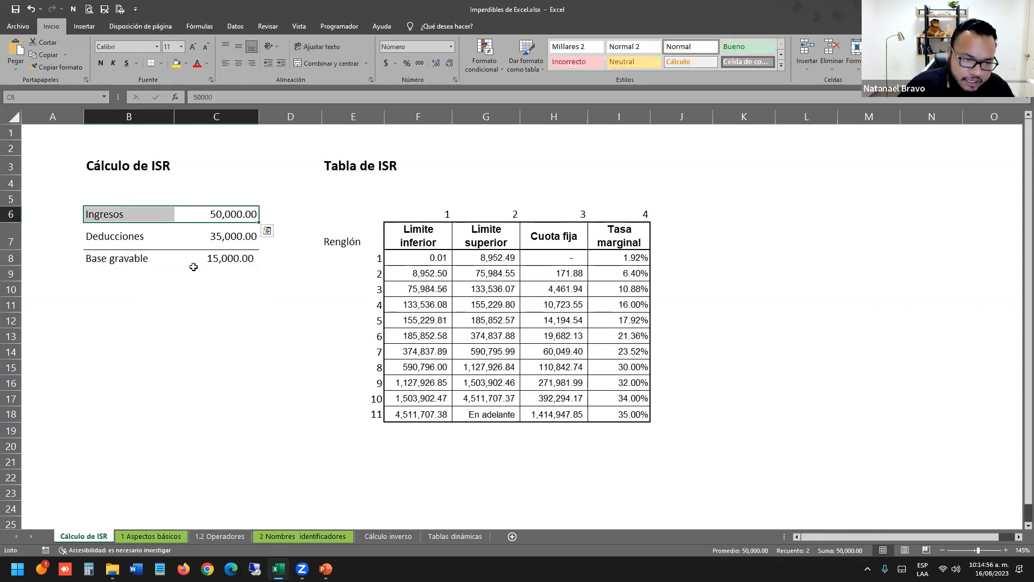
pyautogui.moveTo(146, 258); pyautogui.dragTo(204, 267)
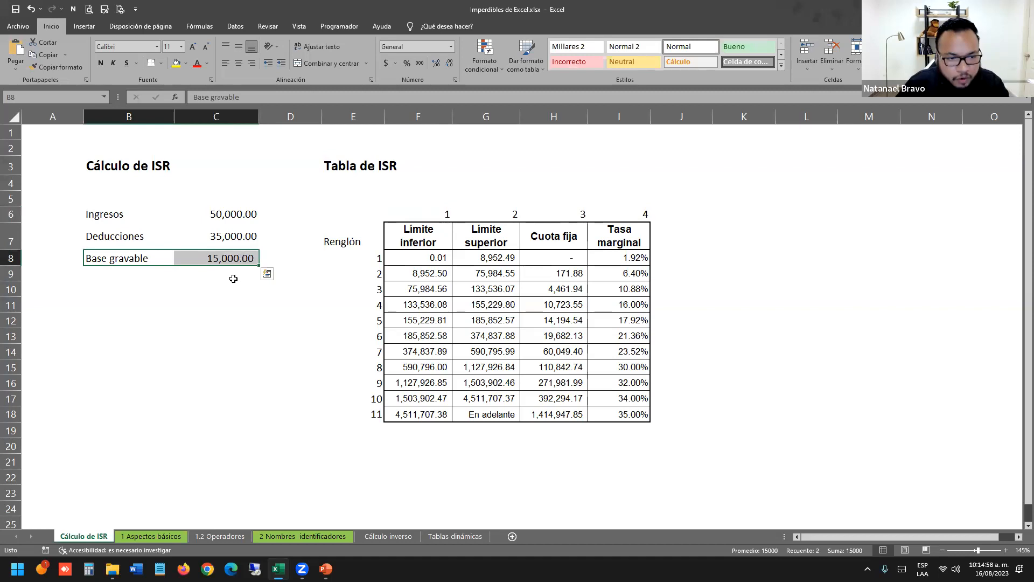
pyautogui.click(176, 63)
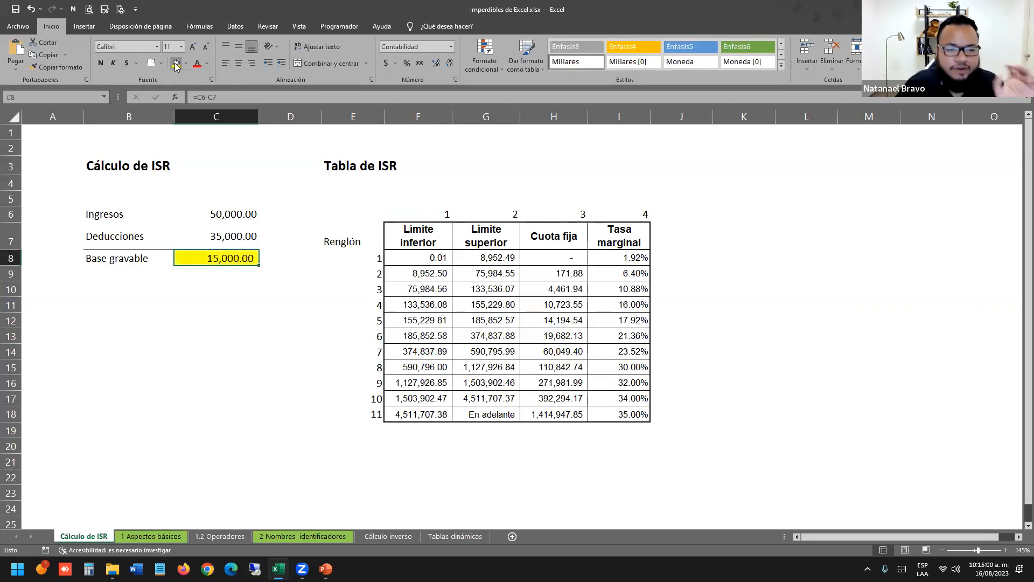
pyautogui.click(281, 271)
pyautogui.click(256, 363)
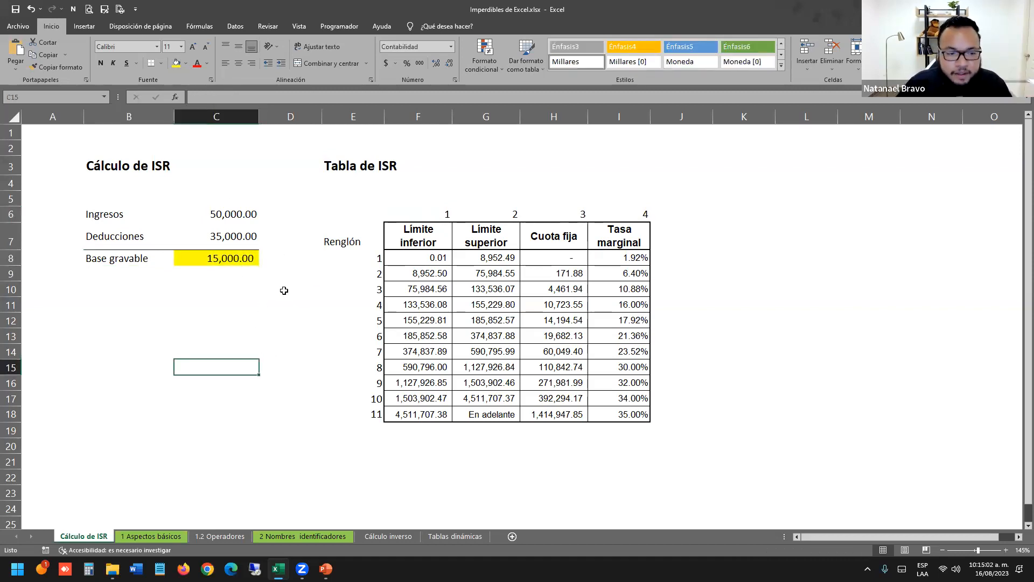
pyautogui.moveTo(426, 258); pyautogui.dragTo(422, 415)
pyautogui.moveTo(426, 258); pyautogui.dragTo(417, 414)
pyautogui.click(263, 386)
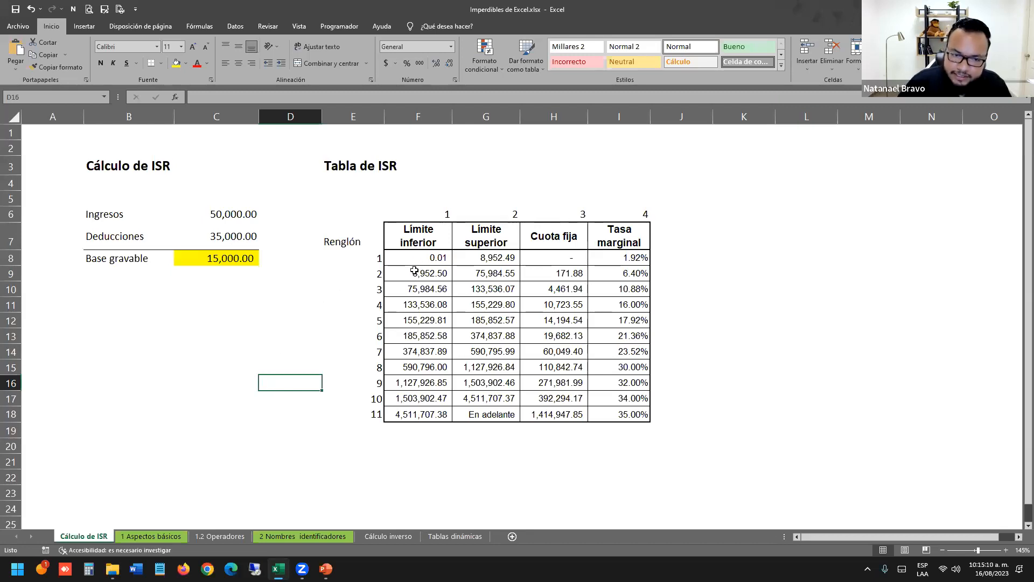
pyautogui.click(367, 259)
pyautogui.moveTo(365, 271); pyautogui.dragTo(346, 408)
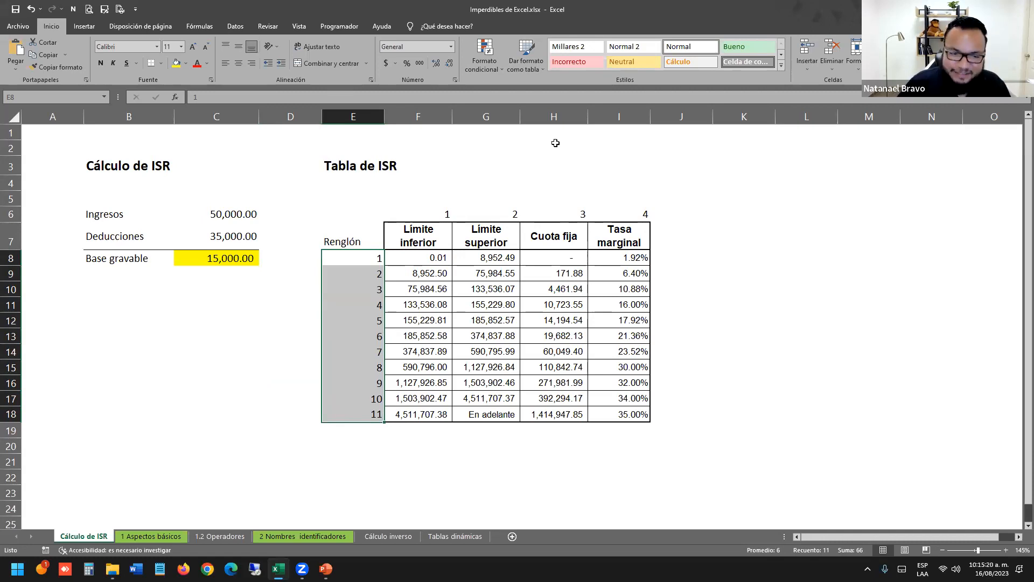
pyautogui.click(416, 188)
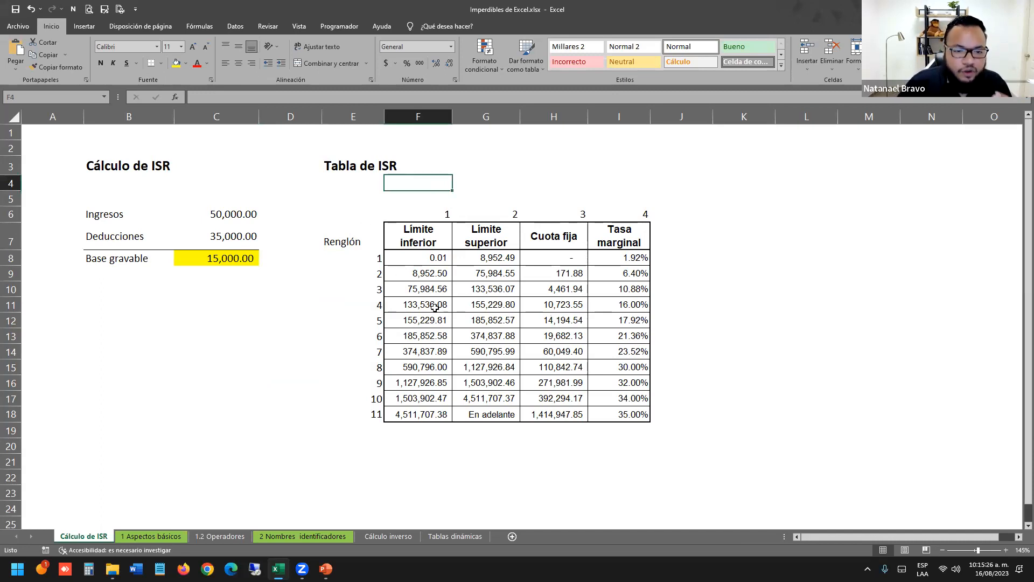
pyautogui.click(425, 278)
pyautogui.moveTo(430, 262); pyautogui.dragTo(426, 416)
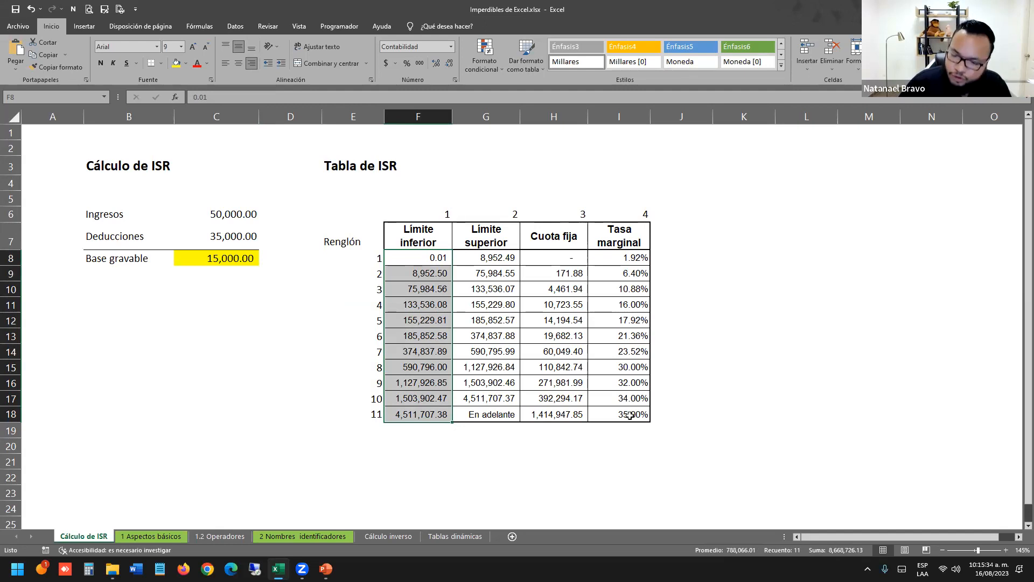
pyautogui.click(273, 334)
pyautogui.click(289, 287)
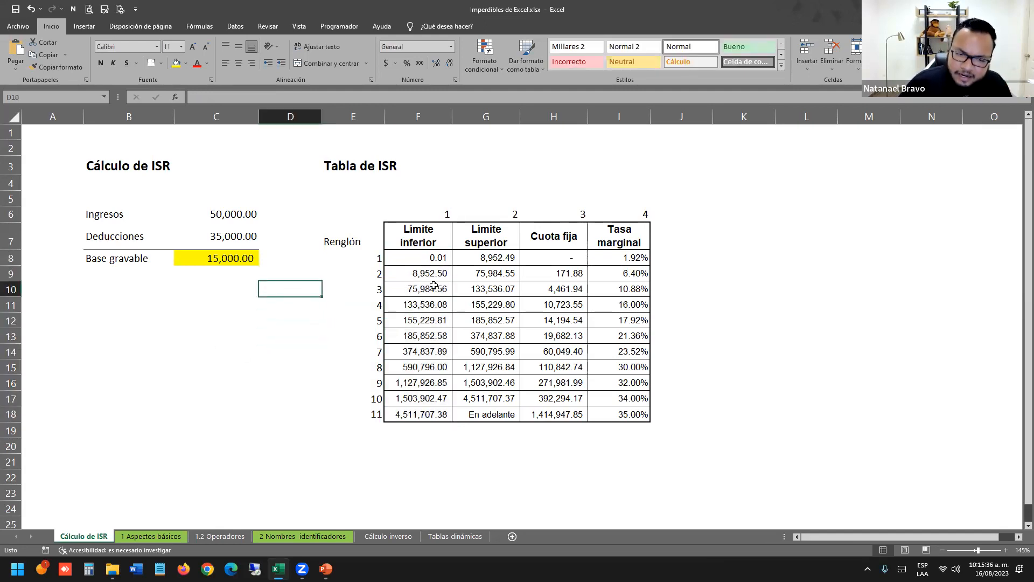
pyautogui.click(201, 268)
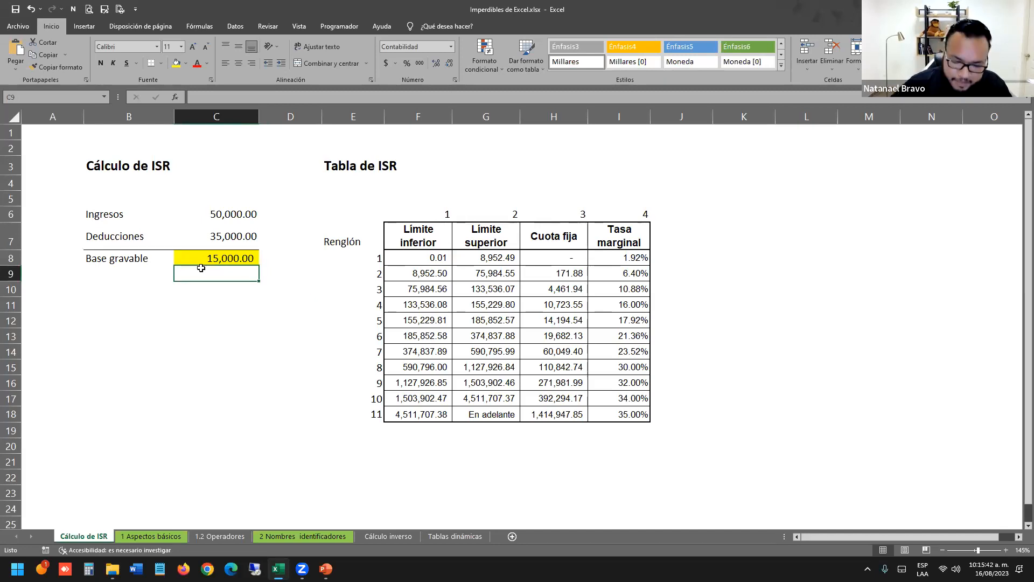
# Enter 8,952.50 in C9 and label it Limite inferior.
pyautogui.press('Escape')
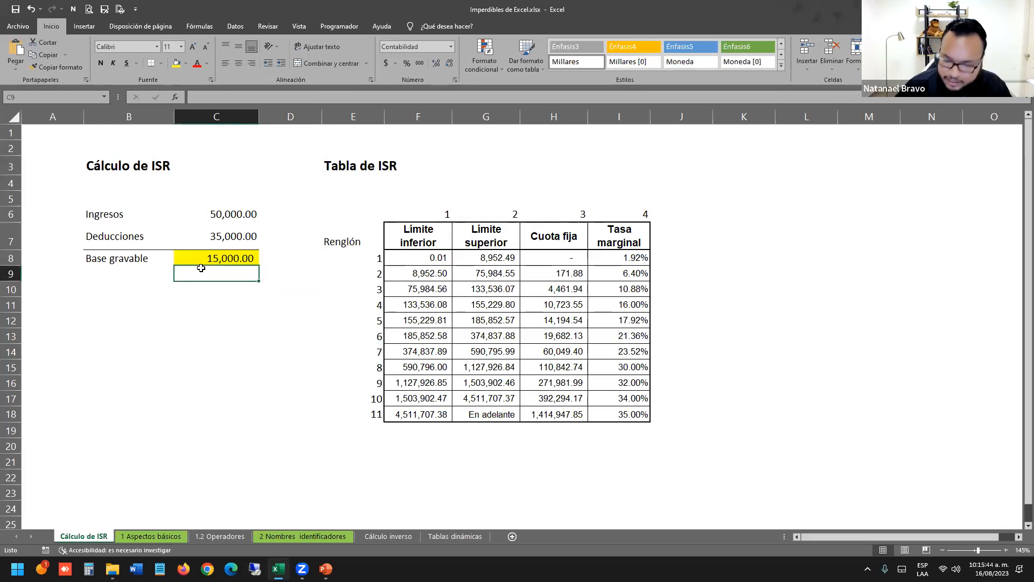
pyautogui.write('8,952.5')
pyautogui.press('Return')
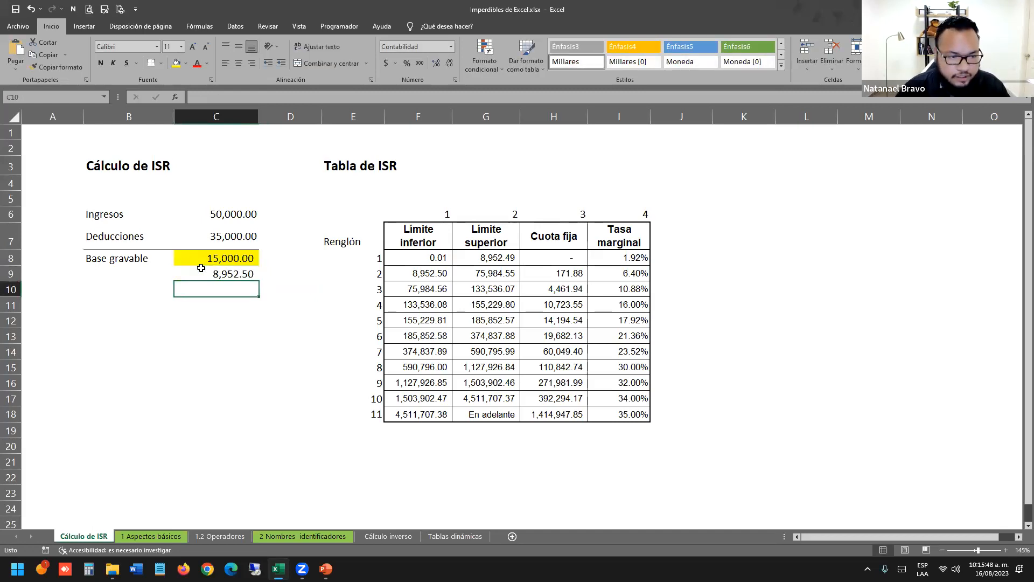
pyautogui.press('Left')
pyautogui.press('Up')
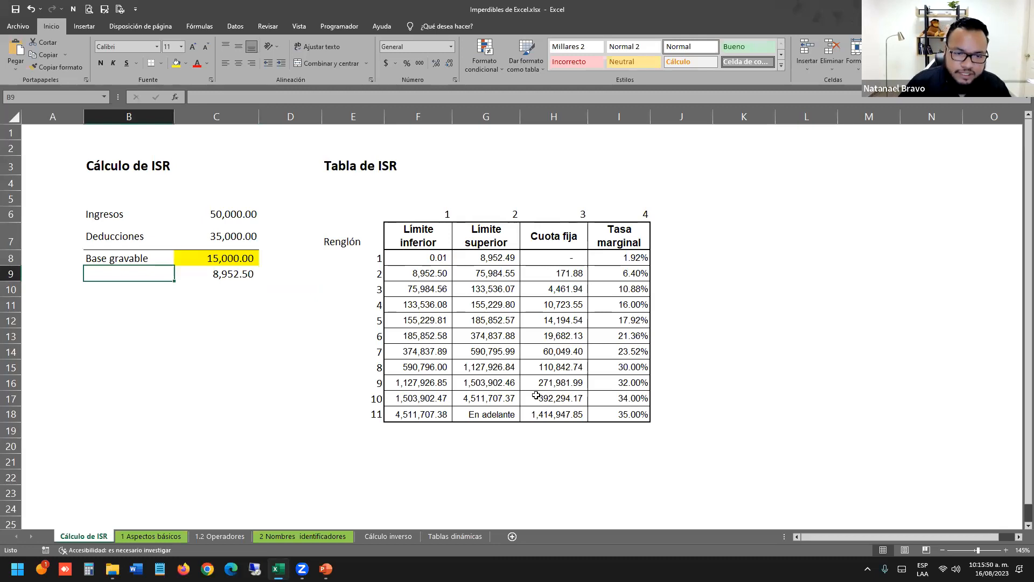
pyautogui.moveTo(419, 236); pyautogui.dragTo(419, 383)
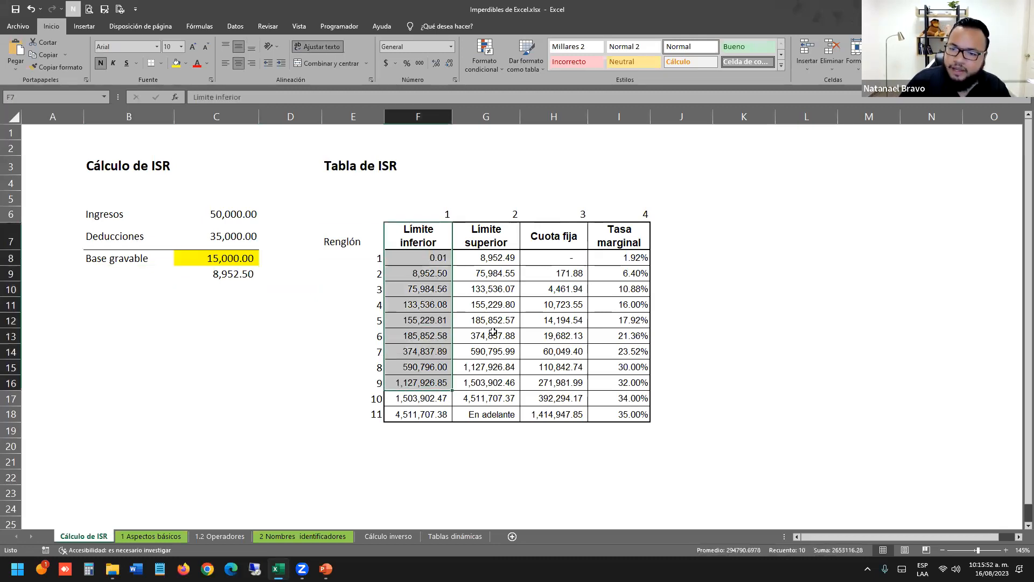
pyautogui.click(146, 271)
pyautogui.write('Limite inferi')
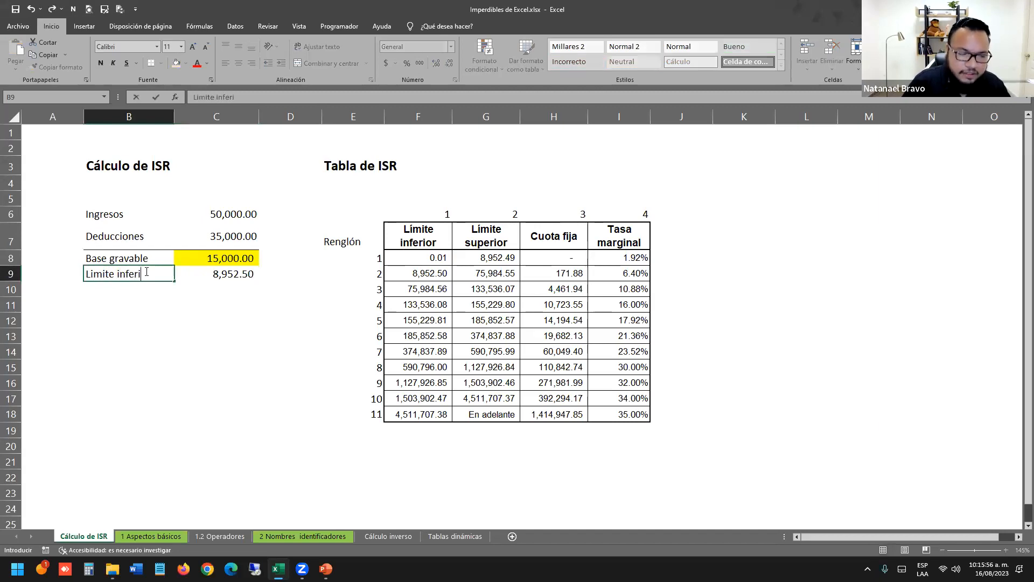
pyautogui.write('or')
pyautogui.press('Return')
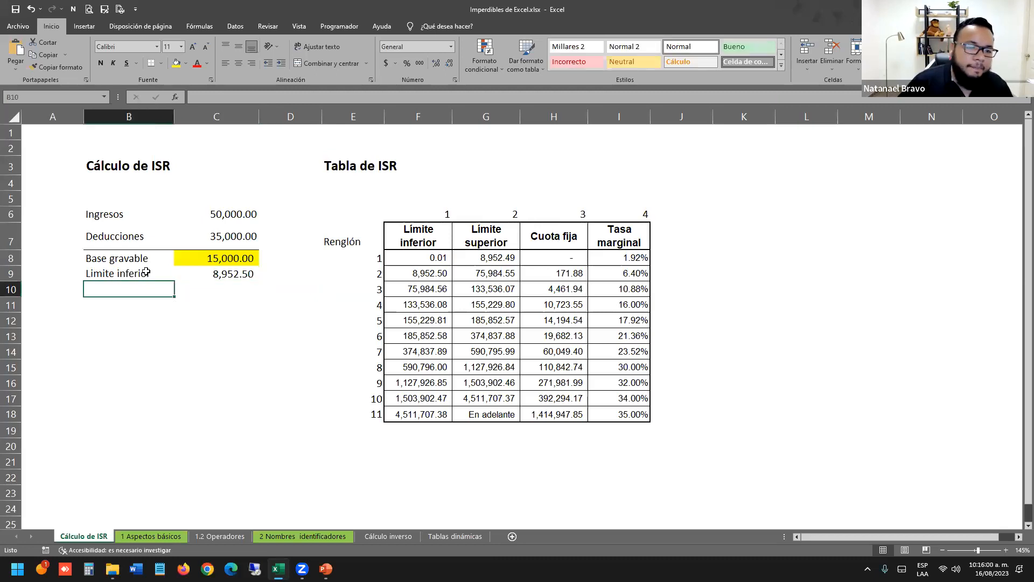
# Add an Excedente row computing =C8-C9, giving 6,047.50.
pyautogui.write('Excedente')
pyautogui.press('Tab')
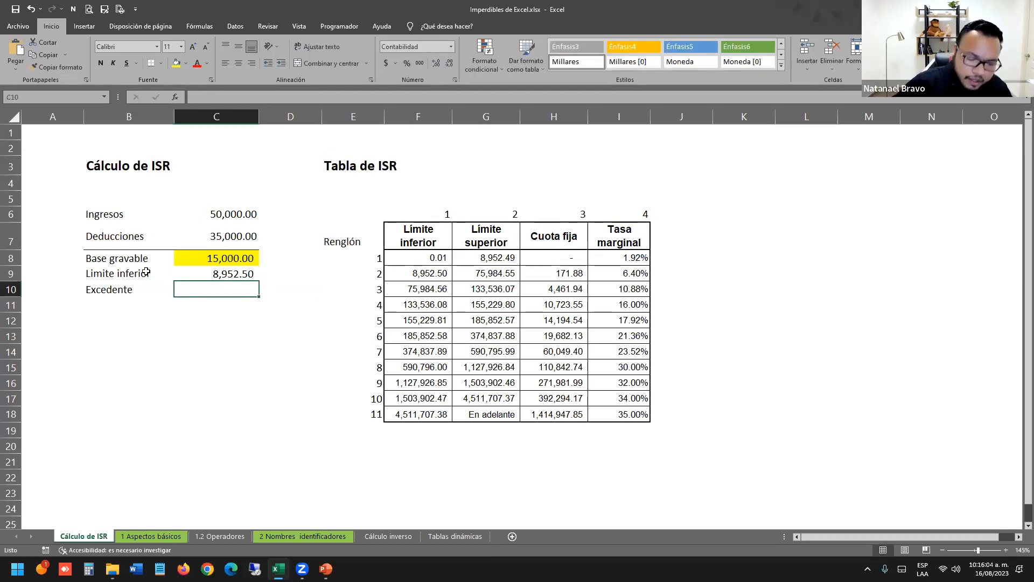
pyautogui.write('=')
pyautogui.press('Up')
pyautogui.press('Up')
pyautogui.write('-')
pyautogui.press('Up')
pyautogui.press('Return')
pyautogui.moveTo(179, 272); pyautogui.dragTo(217, 289)
pyautogui.click(274, 347)
pyautogui.click(159, 308)
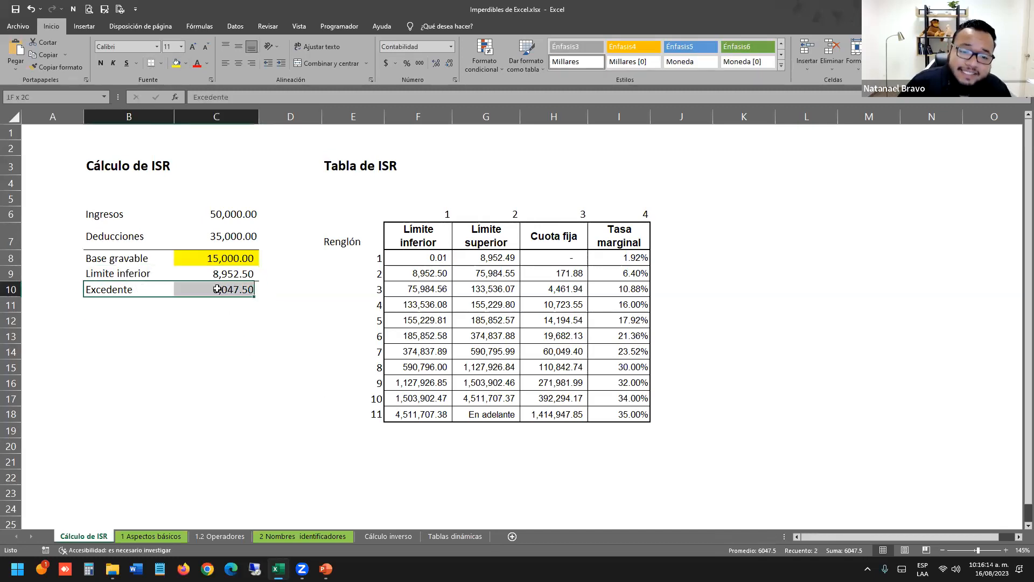
pyautogui.click(286, 346)
# Fill bracket row 2 of the Tabla de ISR (8,952.50 to 75,984.55) with yellow.
pyautogui.click(221, 319)
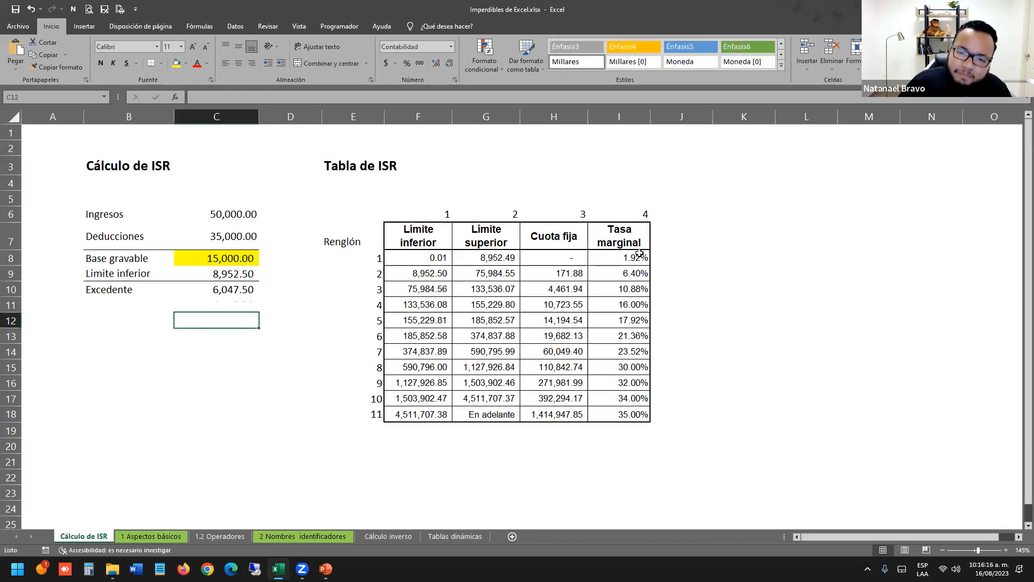
pyautogui.moveTo(642, 168); pyautogui.dragTo(629, 447)
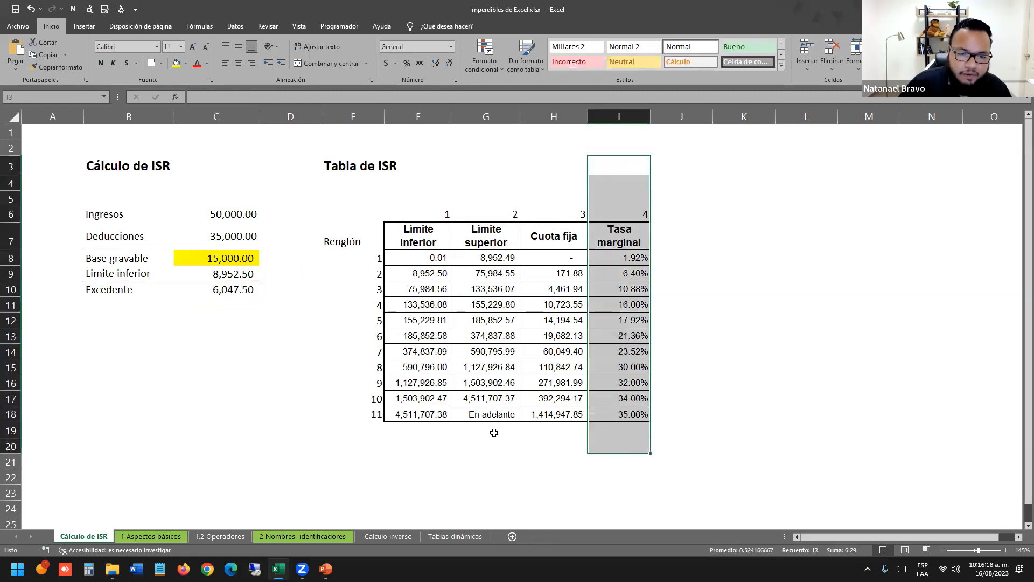
pyautogui.click(494, 433)
pyautogui.moveTo(434, 273); pyautogui.dragTo(636, 272)
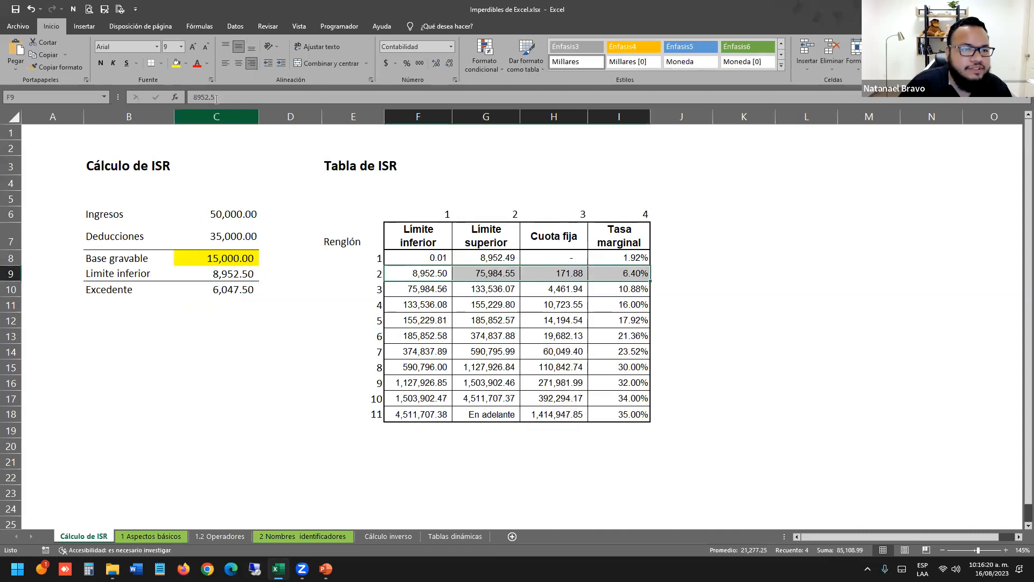
pyautogui.click(176, 63)
pyautogui.click(308, 432)
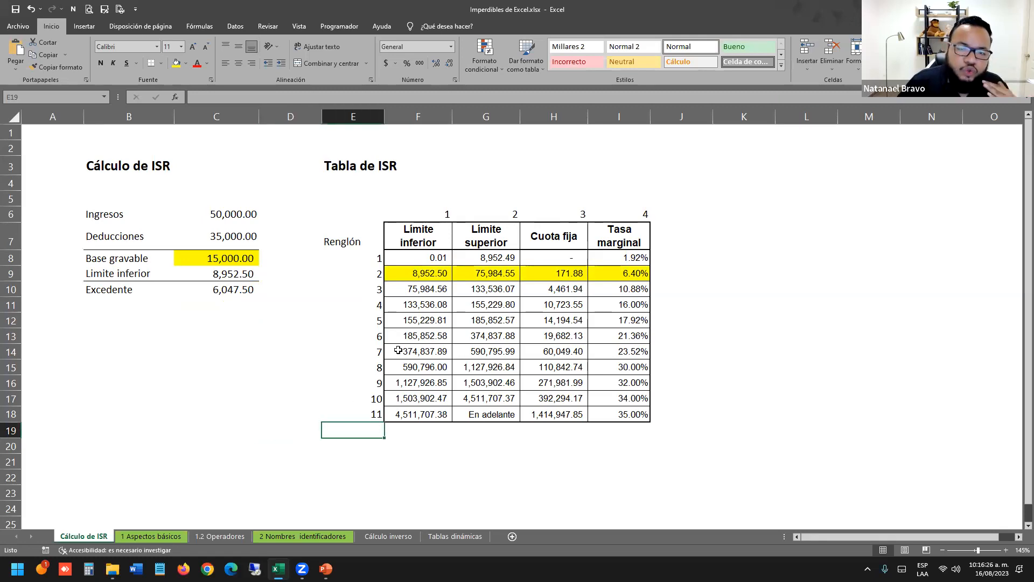
# Reselect bracket row 2 to confirm its 8,952.50 lower limit and yellow fill.
pyautogui.click(421, 273)
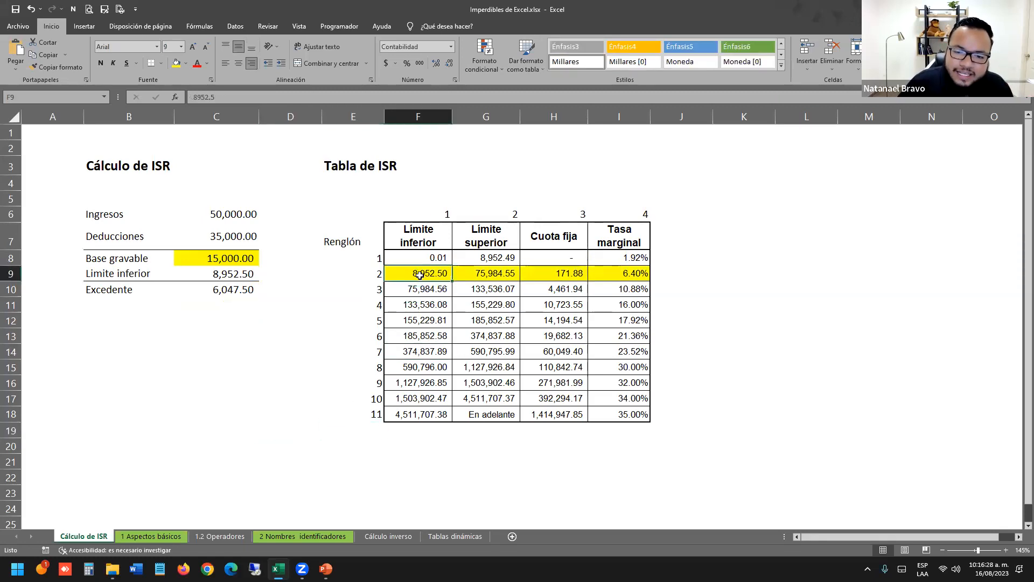
pyautogui.click(326, 354)
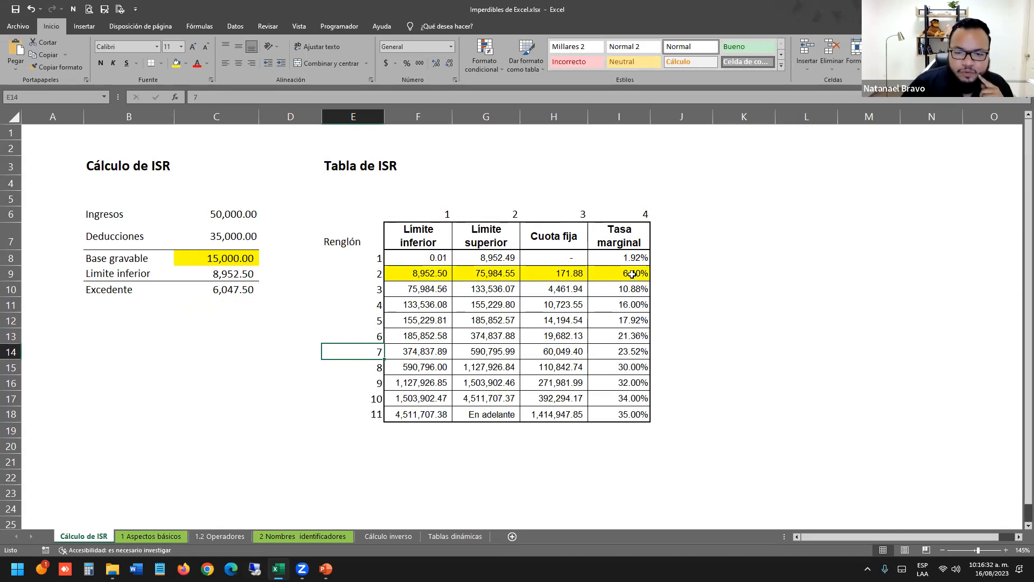
pyautogui.moveTo(403, 274); pyautogui.dragTo(617, 267)
pyautogui.click(4, 323)
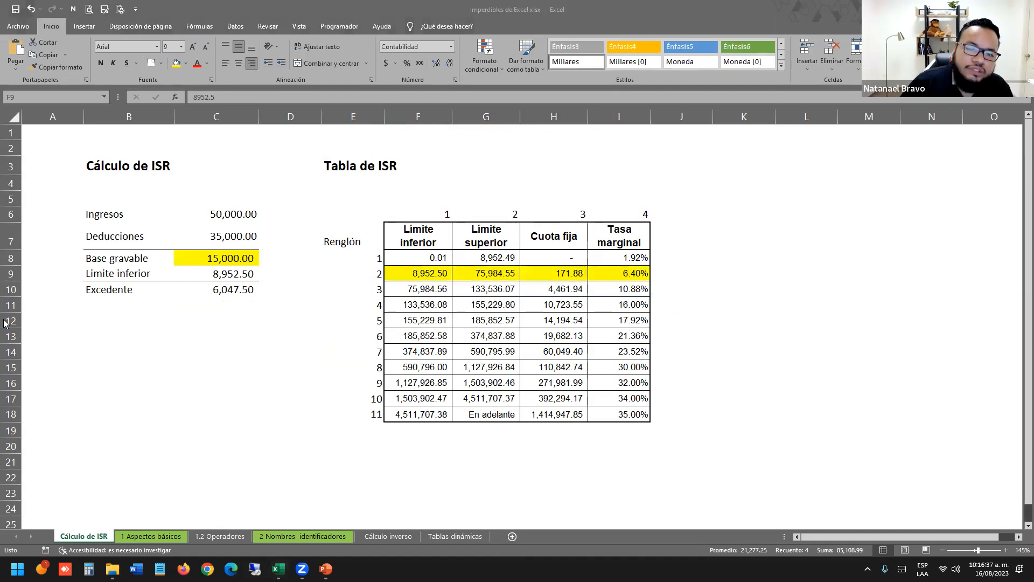
pyautogui.click(261, 381)
pyautogui.moveTo(622, 275)
pyautogui.mouseDown()
pyautogui.moveTo(421, 267)
pyautogui.moveTo(620, 274)
pyautogui.mouseUp()
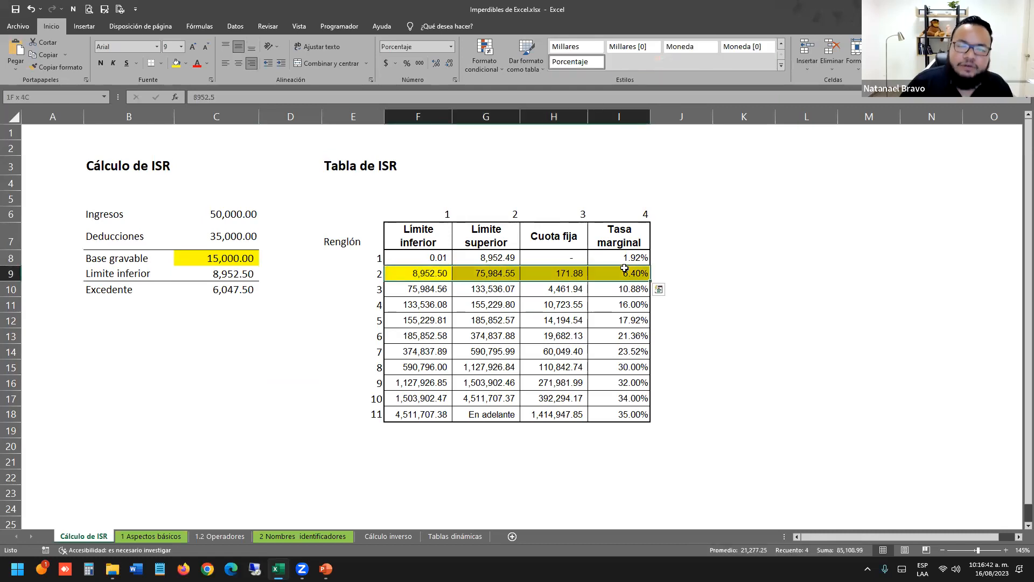
pyautogui.click(230, 302)
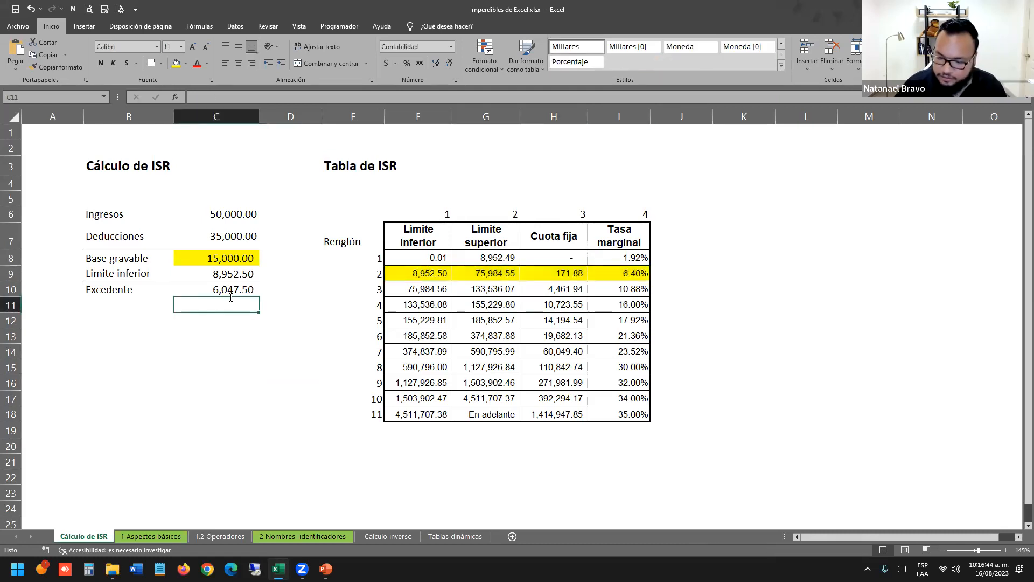
# Enter the 6.40% marginal rate and compute Impuesto Marginal as =C10*C11 (387.04).
pyautogui.write('6.40%')
pyautogui.press('Return')
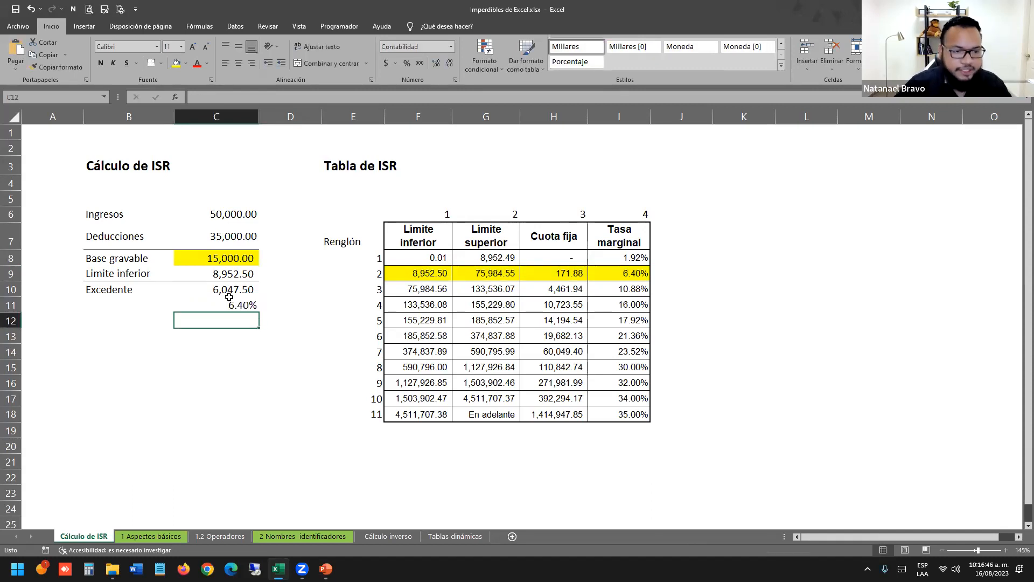
pyautogui.write('=')
pyautogui.press('Up')
pyautogui.press('Up')
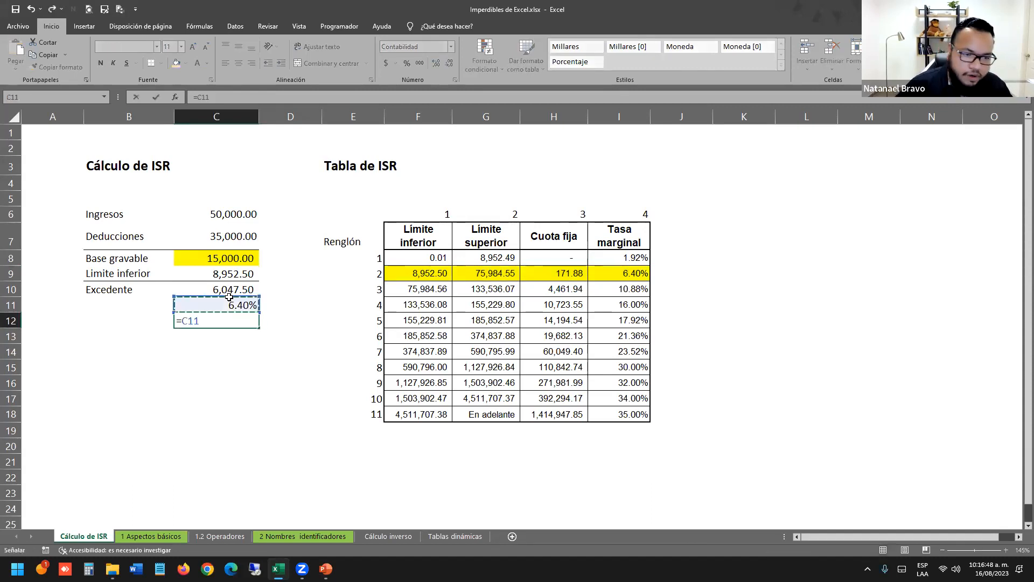
pyautogui.write('*')
pyautogui.press('Up')
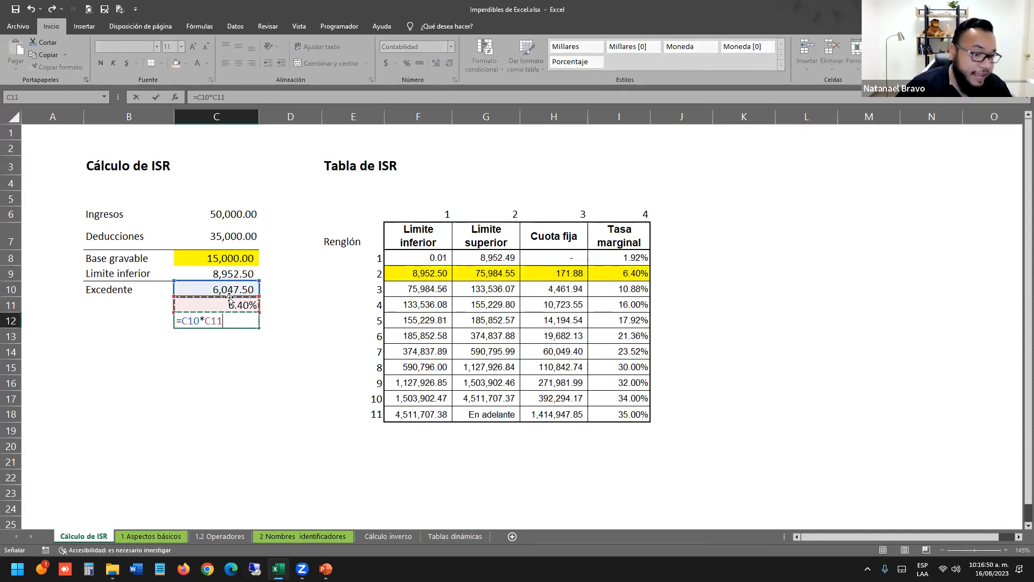
pyautogui.press('Return')
# Label the Tasa marginal and Impuesto Marginal rows and add a bottom border under Tasa marginal.
pyautogui.click(134, 303)
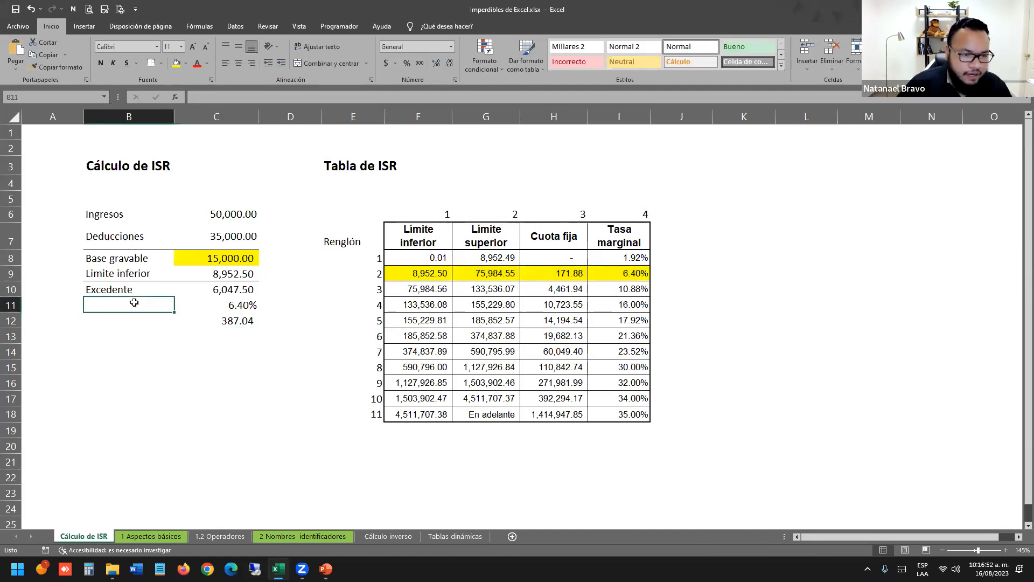
pyautogui.write('Tasa ma')
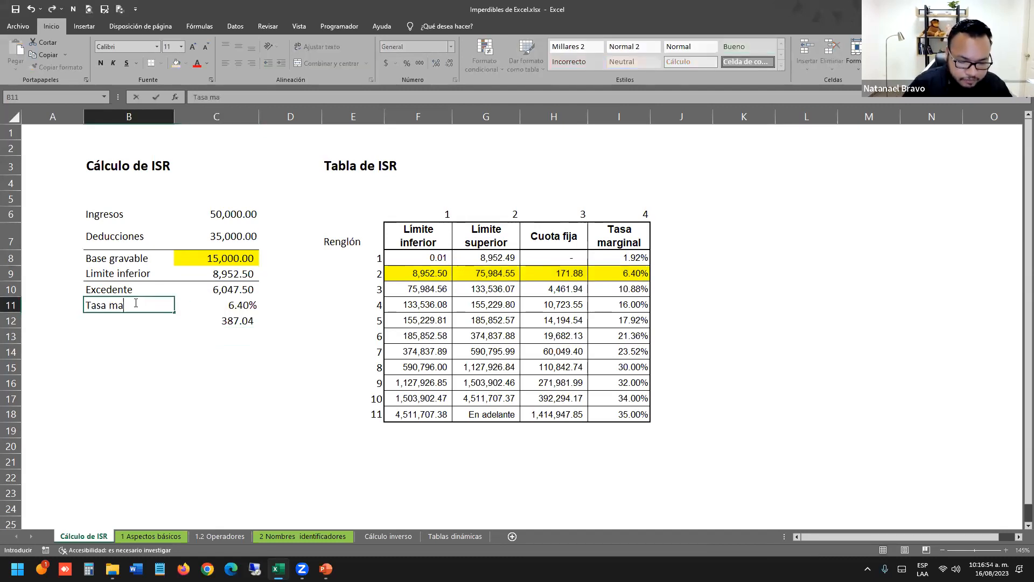
pyautogui.write('rginal')
pyautogui.press('Return')
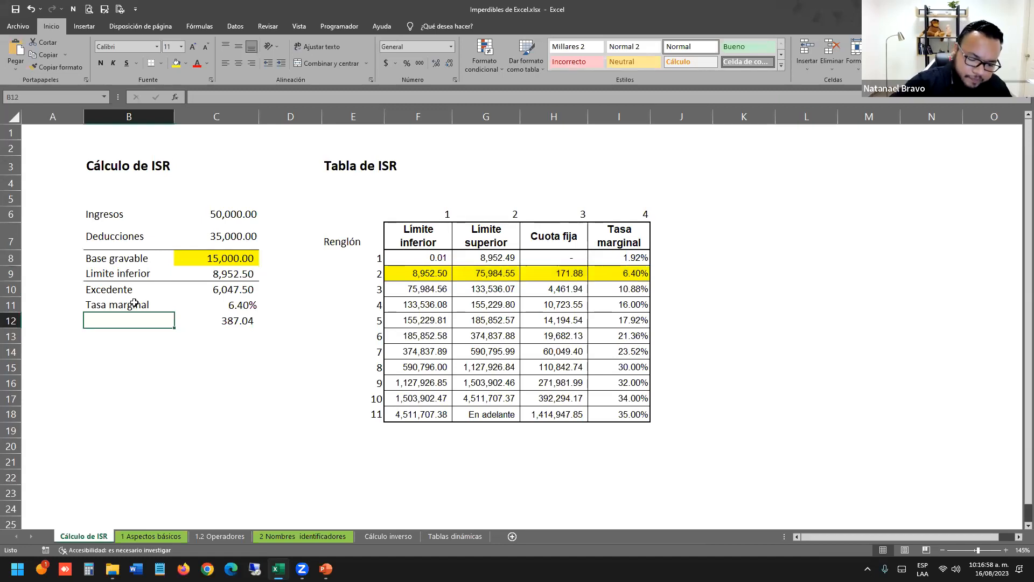
pyautogui.write('Impuesto Marginal')
pyautogui.press('Return')
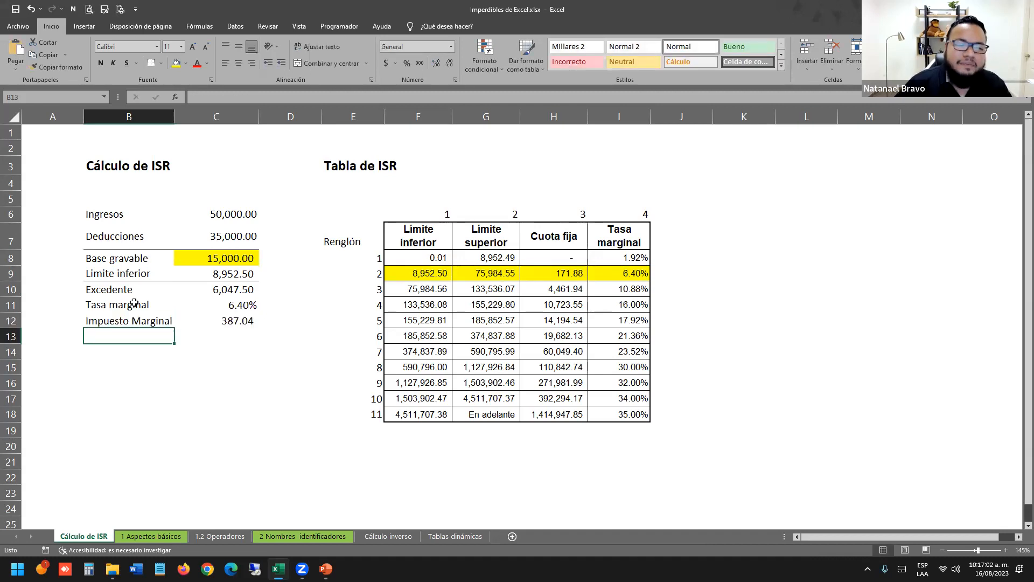
pyautogui.moveTo(234, 311); pyautogui.dragTo(155, 305)
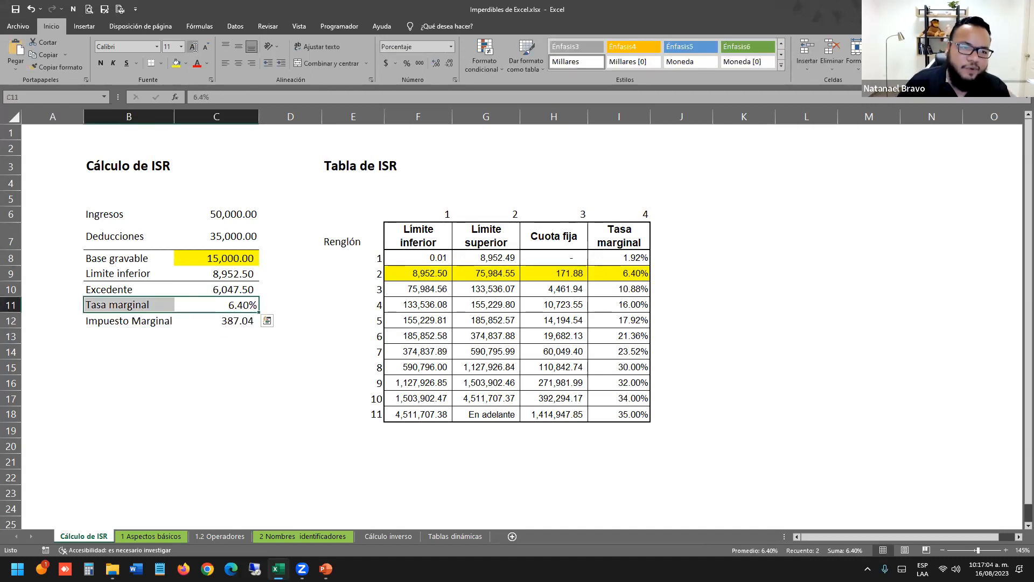
pyautogui.click(152, 63)
# Add a Cuota Fija row with the fixed fee 171.88 in C13.
pyautogui.click(246, 346)
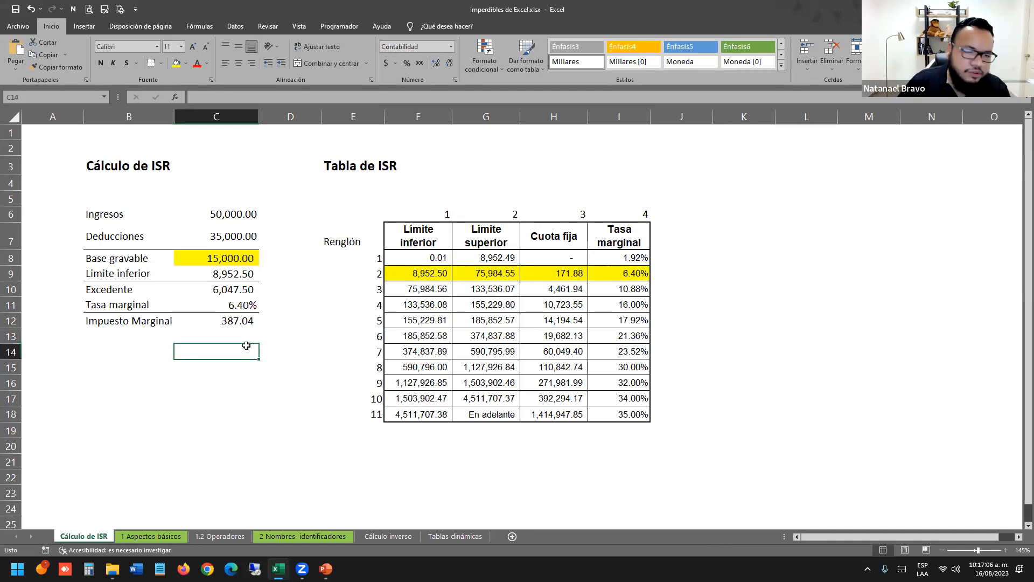
pyautogui.click(208, 379)
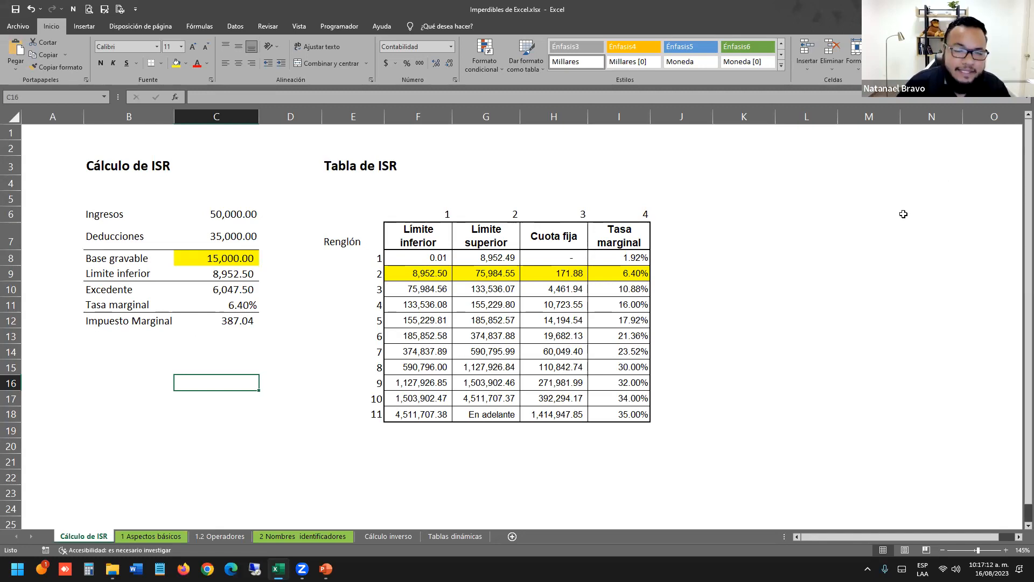
pyautogui.click(212, 335)
pyautogui.click(107, 336)
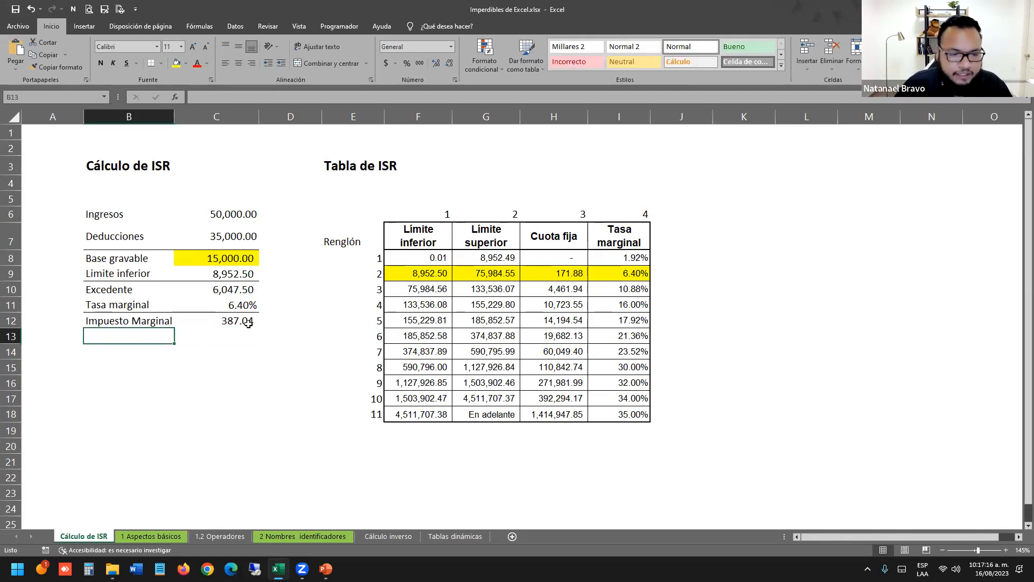
pyautogui.write('Cu')
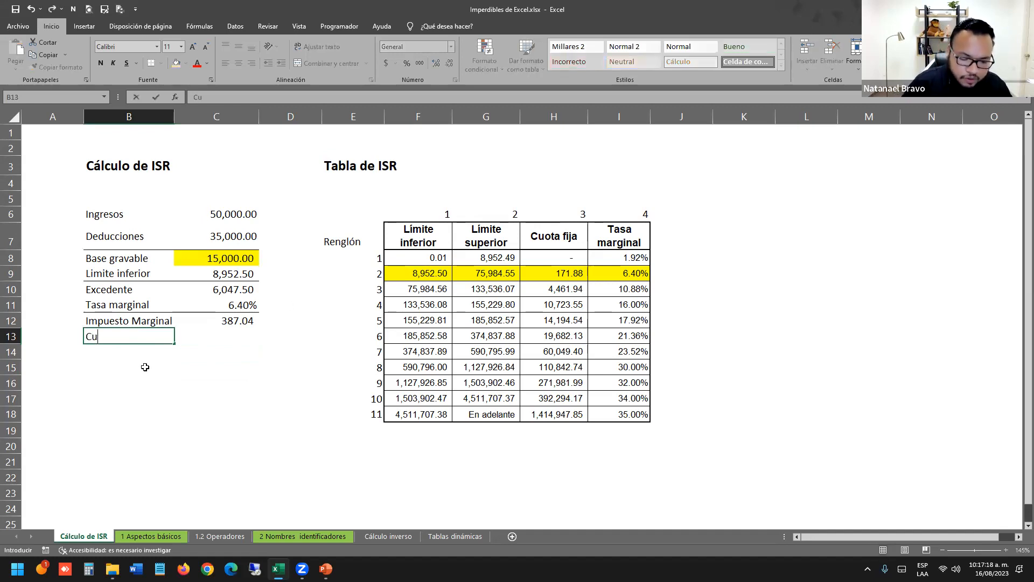
pyautogui.write('ota Fija')
pyautogui.press('Tab')
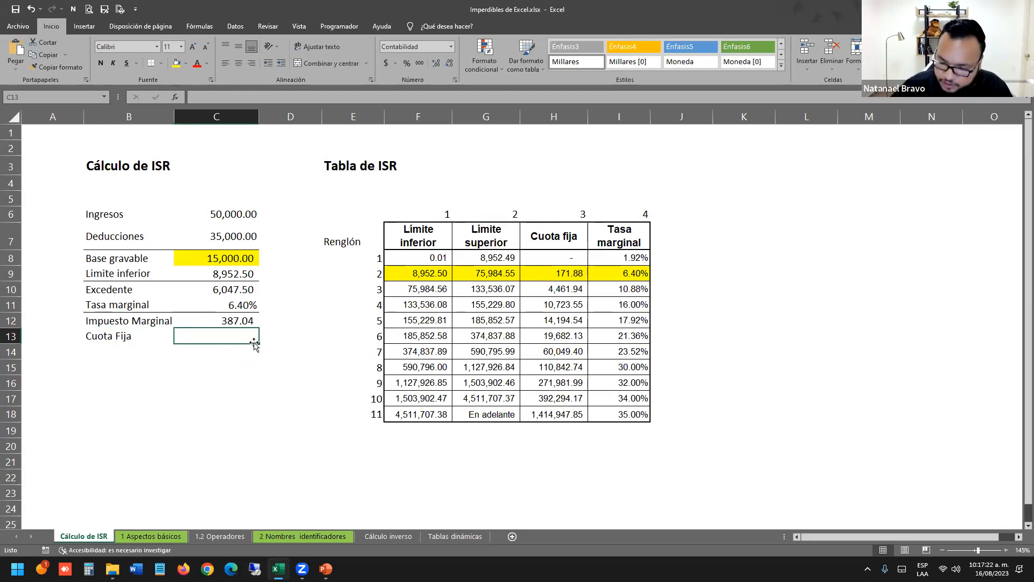
pyautogui.write('171.88')
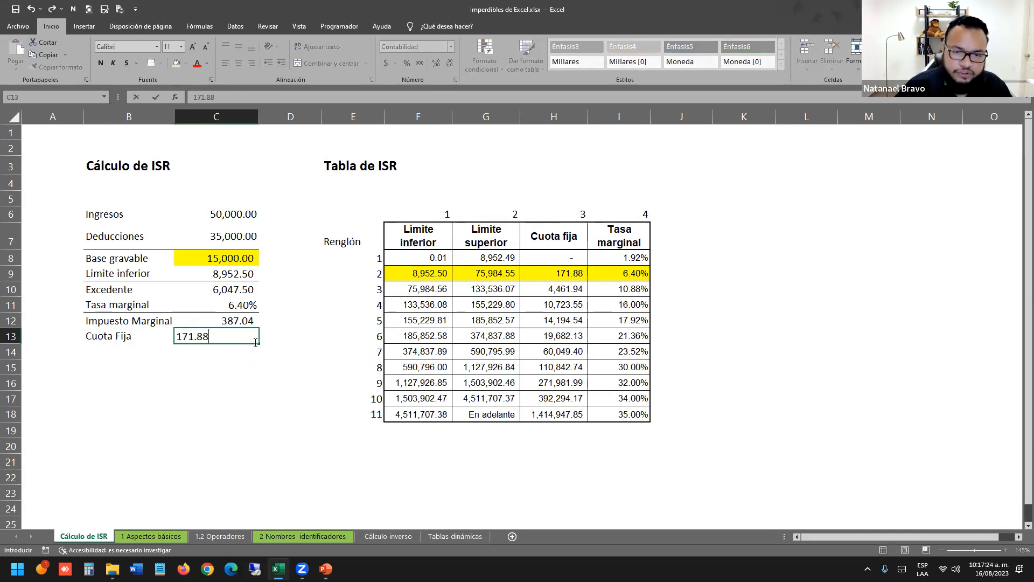
pyautogui.press('Return')
# Add borders around the Impuesto Marginal and Cuota Fija rows.
pyautogui.moveTo(569, 215); pyautogui.dragTo(555, 479)
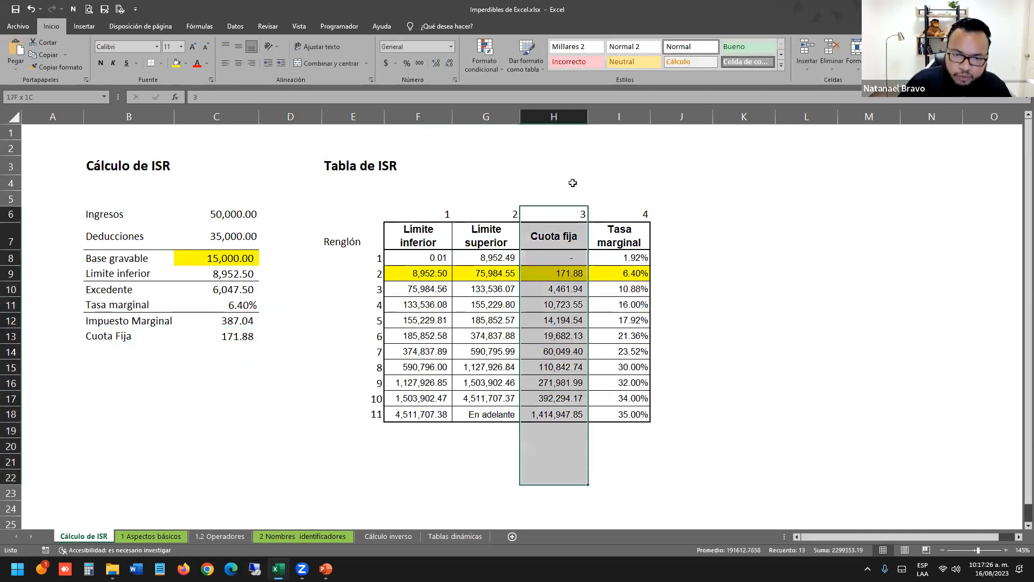
pyautogui.click(569, 278)
pyautogui.click(358, 274)
pyautogui.hotkey('shift', 'Right')
pyautogui.hotkey('shift', 'Right')
pyautogui.hotkey('shift', 'Right')
pyautogui.hotkey('shift', 'Right')
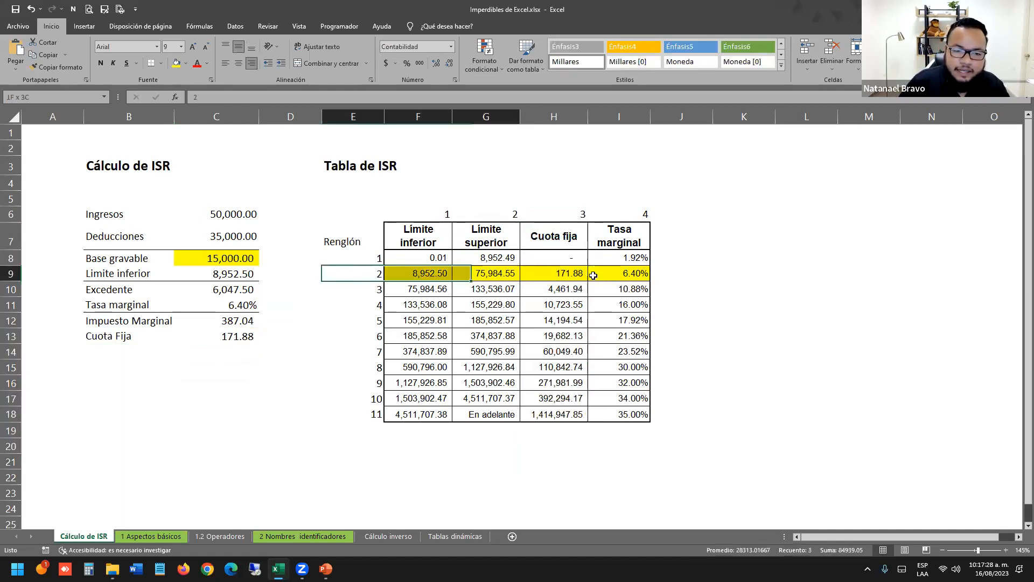
pyautogui.click(141, 339)
pyautogui.click(128, 357)
pyautogui.moveTo(233, 323); pyautogui.dragTo(131, 337)
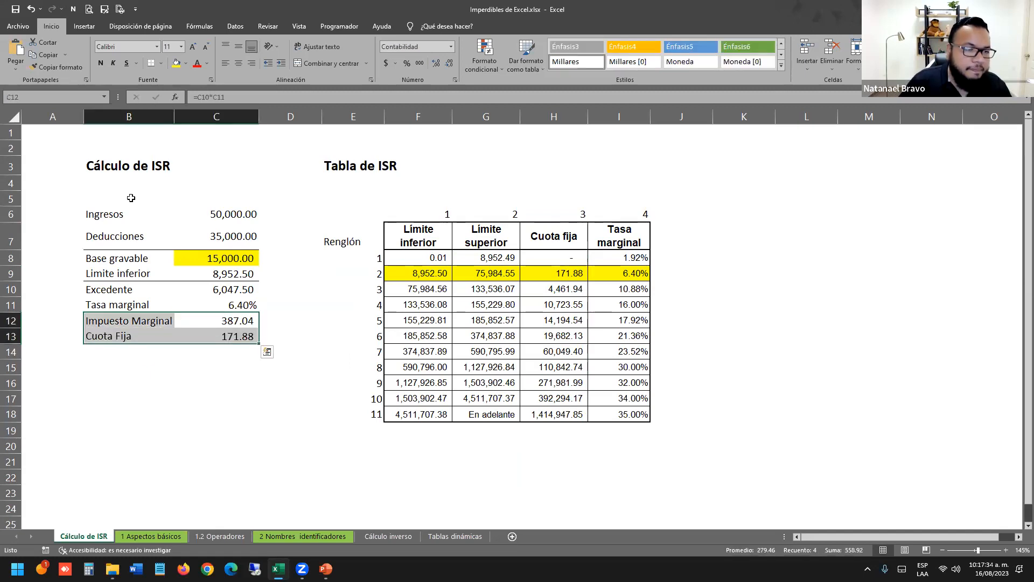
pyautogui.click(153, 71)
pyautogui.click(216, 431)
# Add an ISR row whose value =C12+C13 totals marginal tax and fixed fee.
pyautogui.moveTo(434, 185); pyautogui.dragTo(620, 415)
pyautogui.click(102, 353)
pyautogui.write('IS')
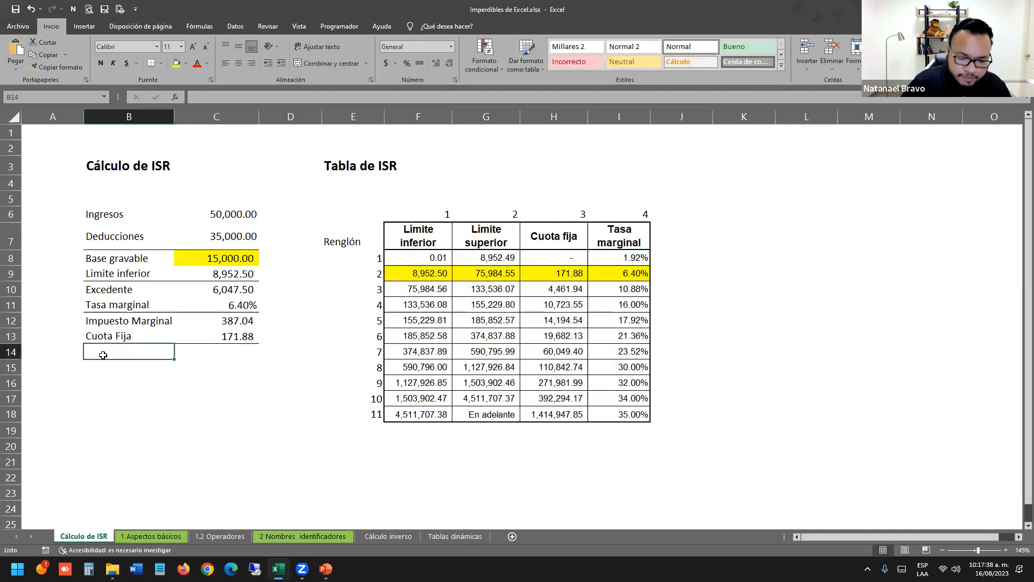
pyautogui.write('R')
pyautogui.press('Tab')
pyautogui.write('+')
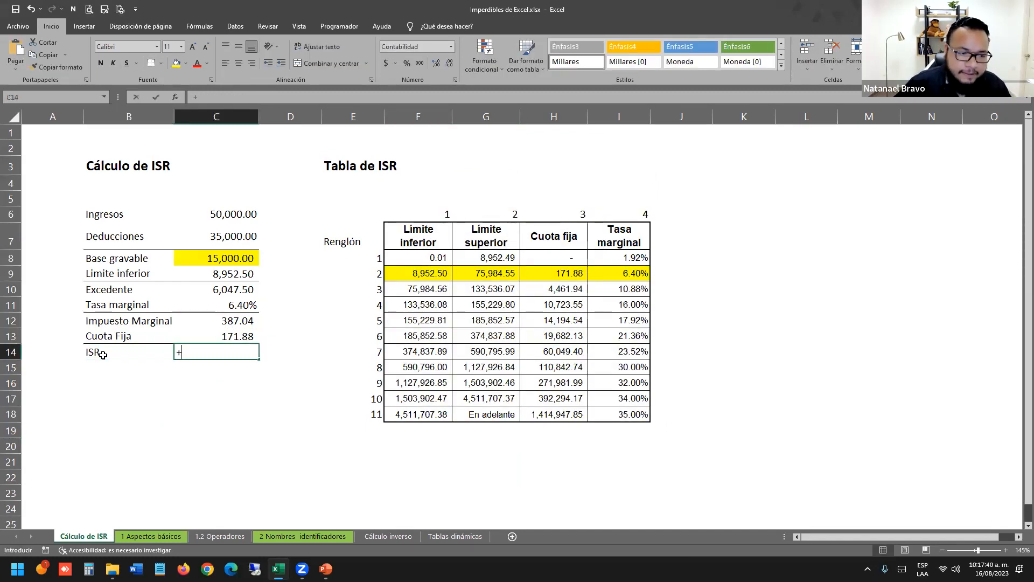
pyautogui.press('Up')
pyautogui.press('Up')
pyautogui.write('+')
pyautogui.press('Up')
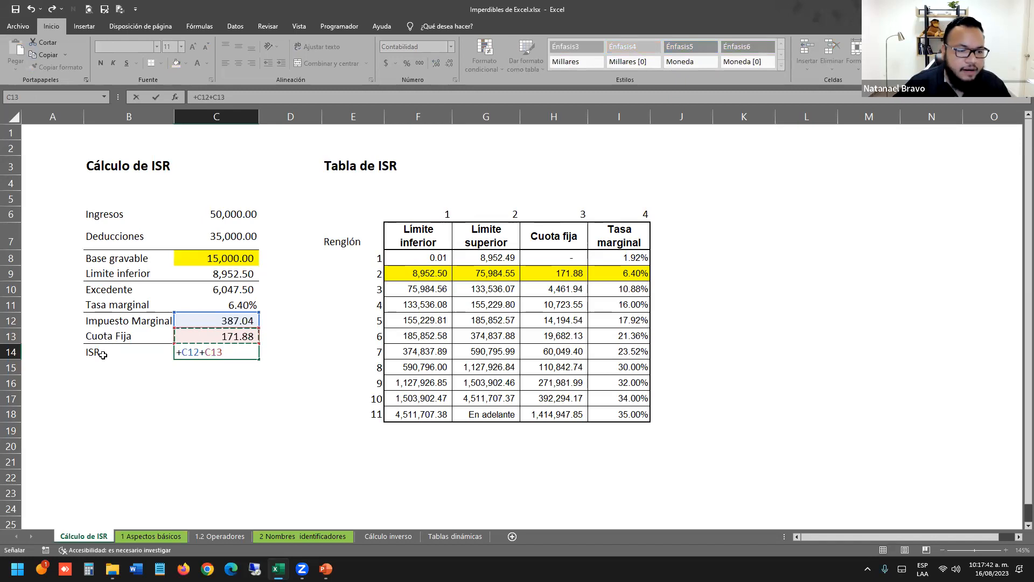
pyautogui.press('Return')
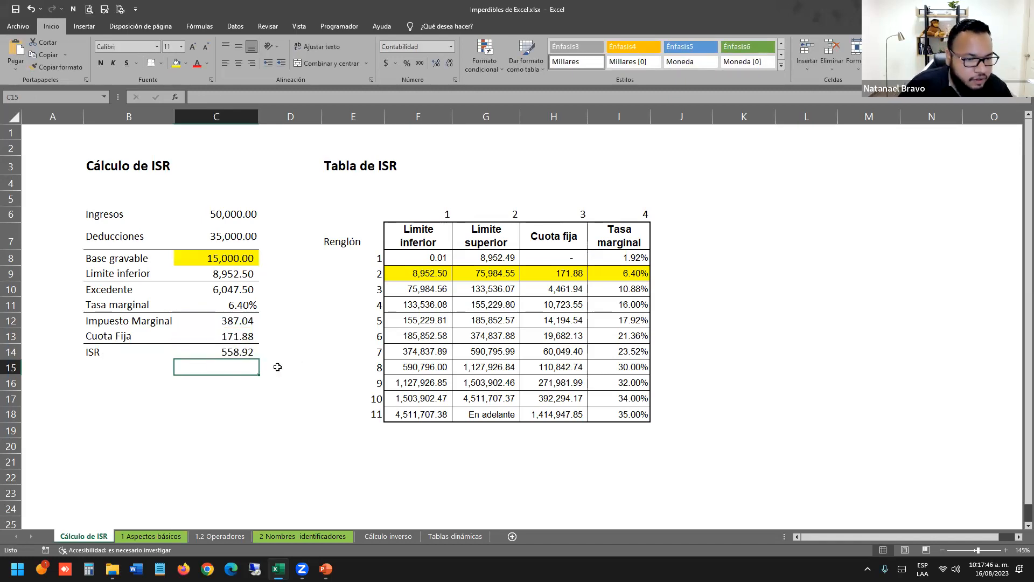
pyautogui.click(257, 419)
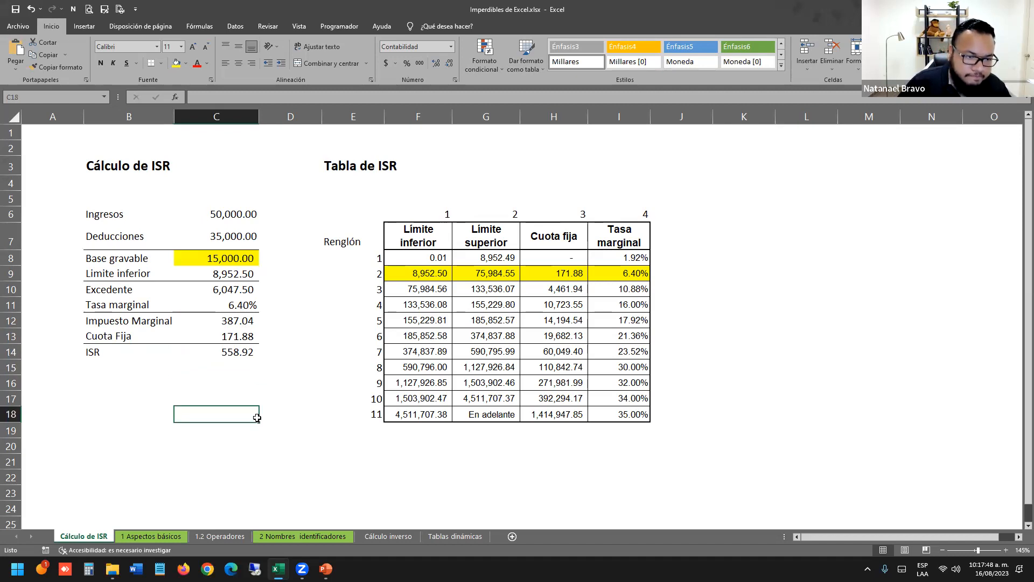
pyautogui.moveTo(237, 217); pyautogui.dragTo(160, 217)
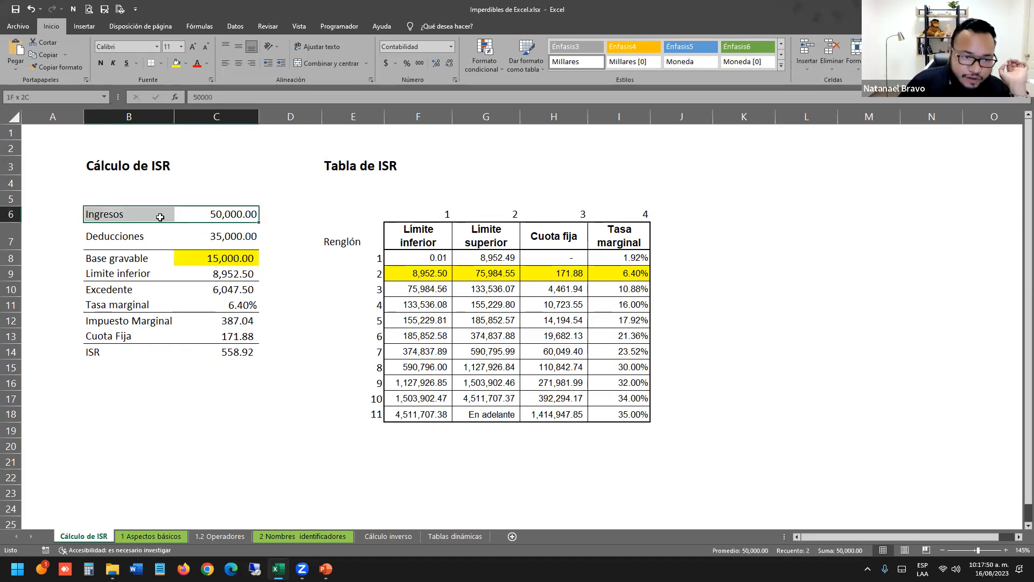
pyautogui.moveTo(237, 238); pyautogui.dragTo(163, 240)
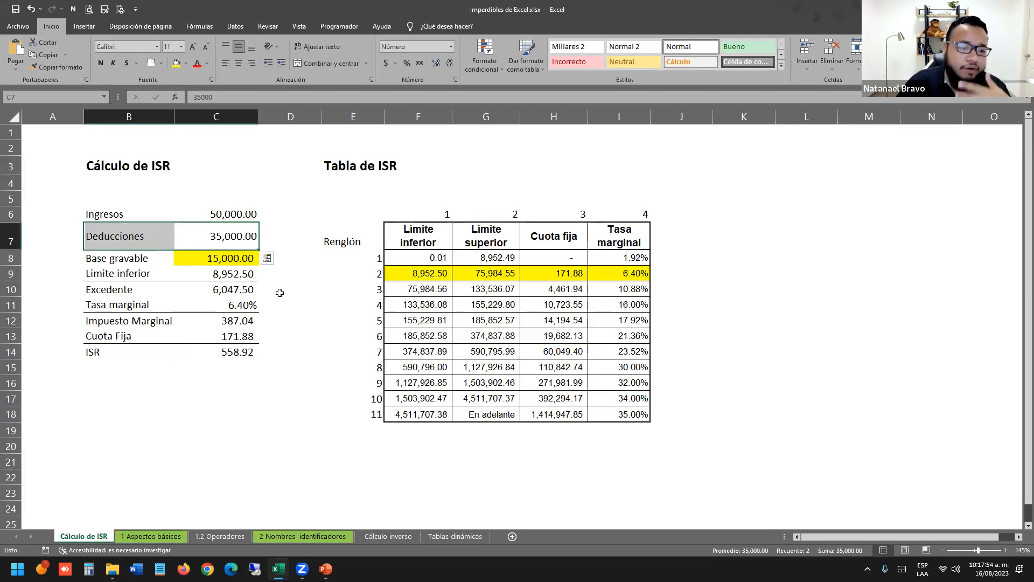
pyautogui.write('600')
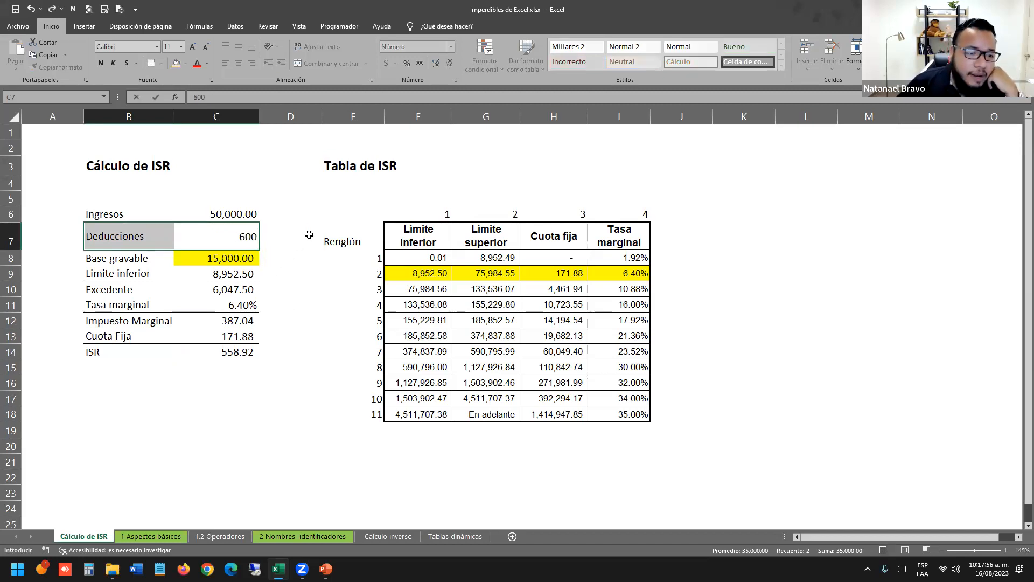
pyautogui.press('Return')
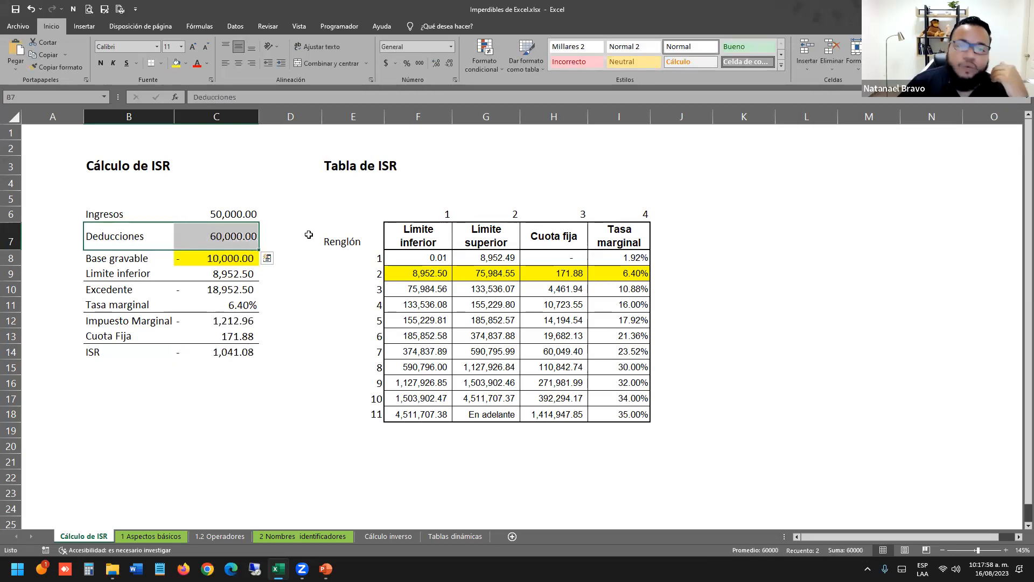
pyautogui.press('Right')
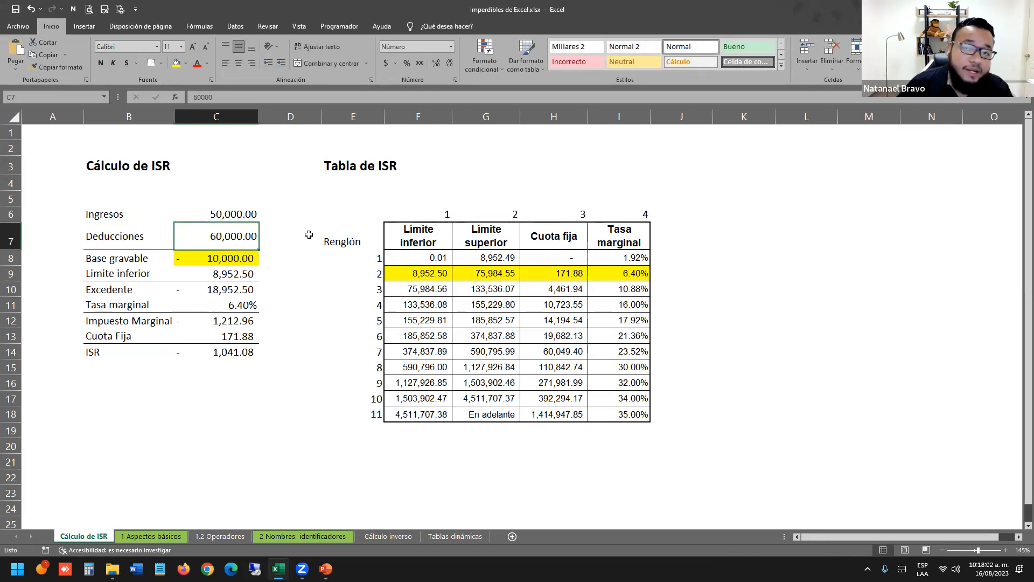
pyautogui.write('35000')
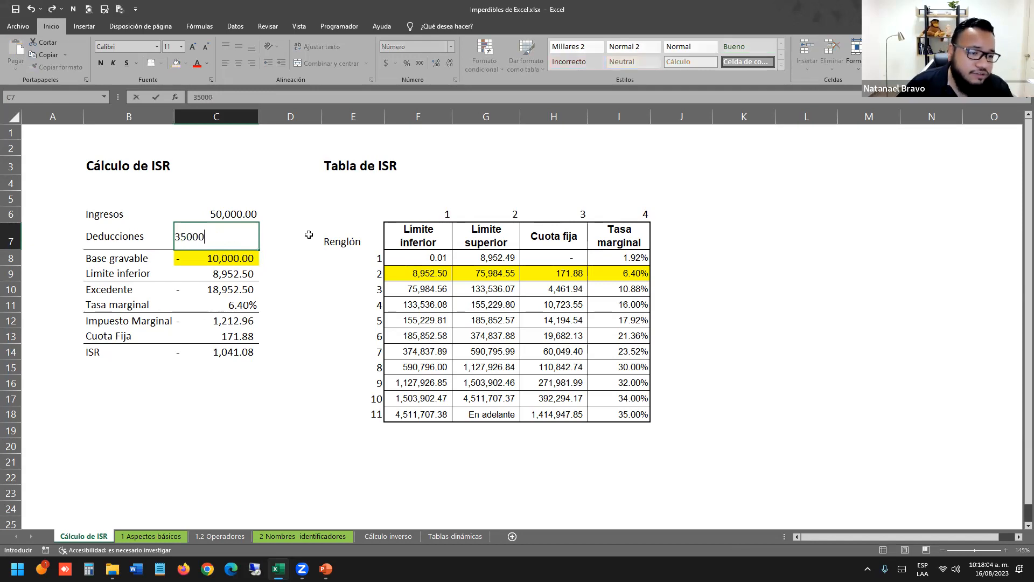
pyautogui.press('Return')
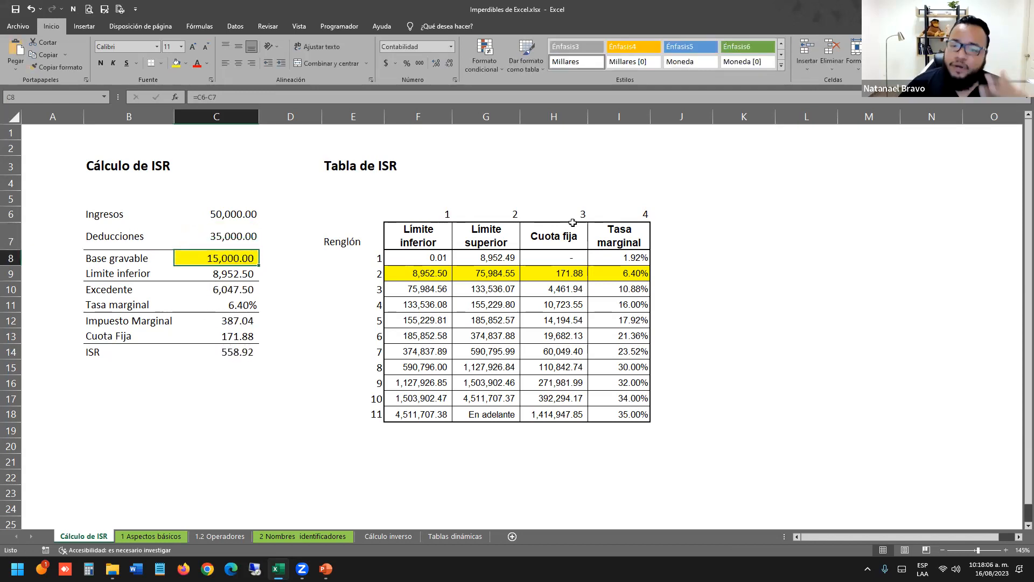
pyautogui.click(407, 231)
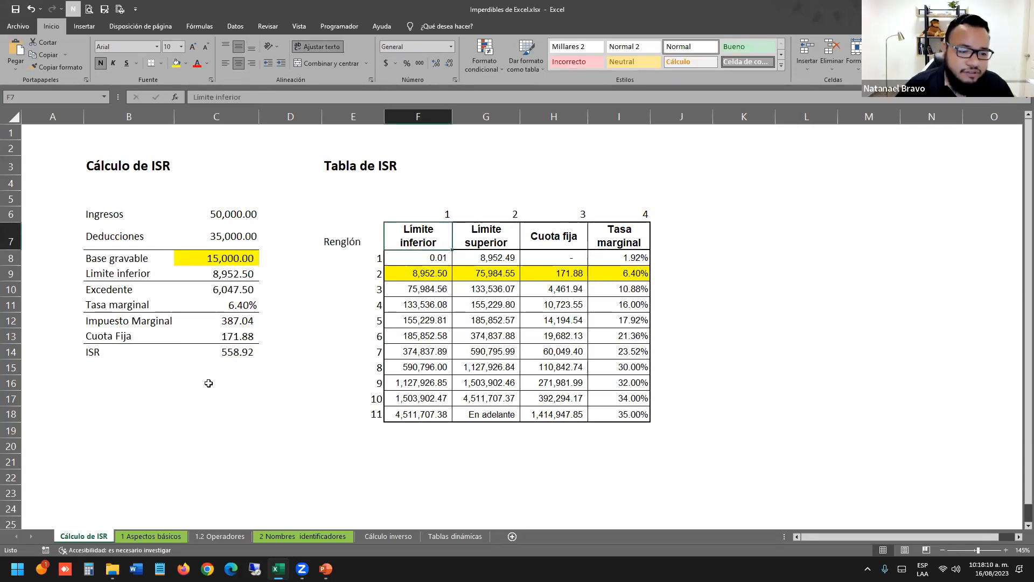
pyautogui.click(120, 186)
pyautogui.click(116, 304)
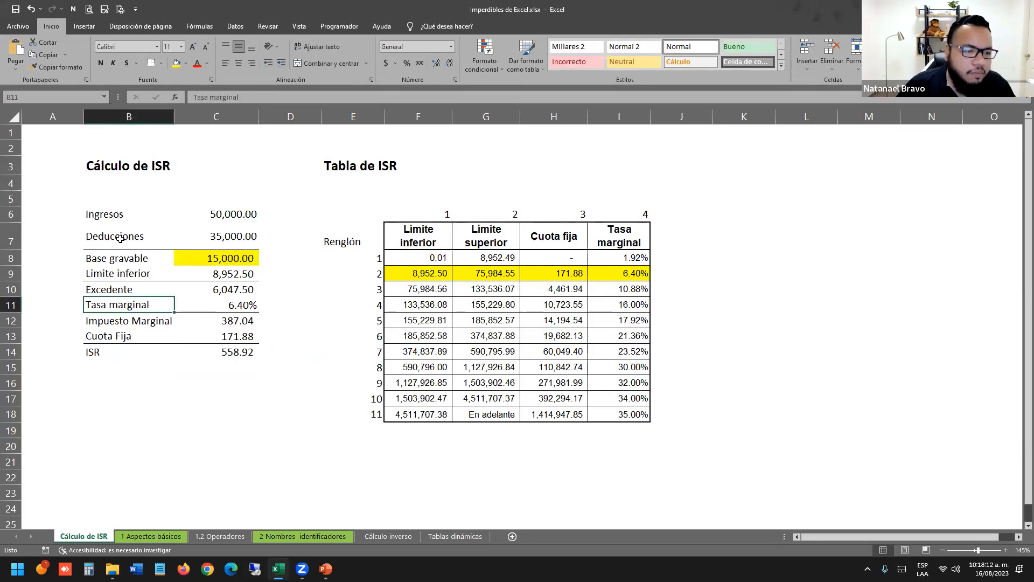
pyautogui.moveTo(108, 214); pyautogui.dragTo(237, 351)
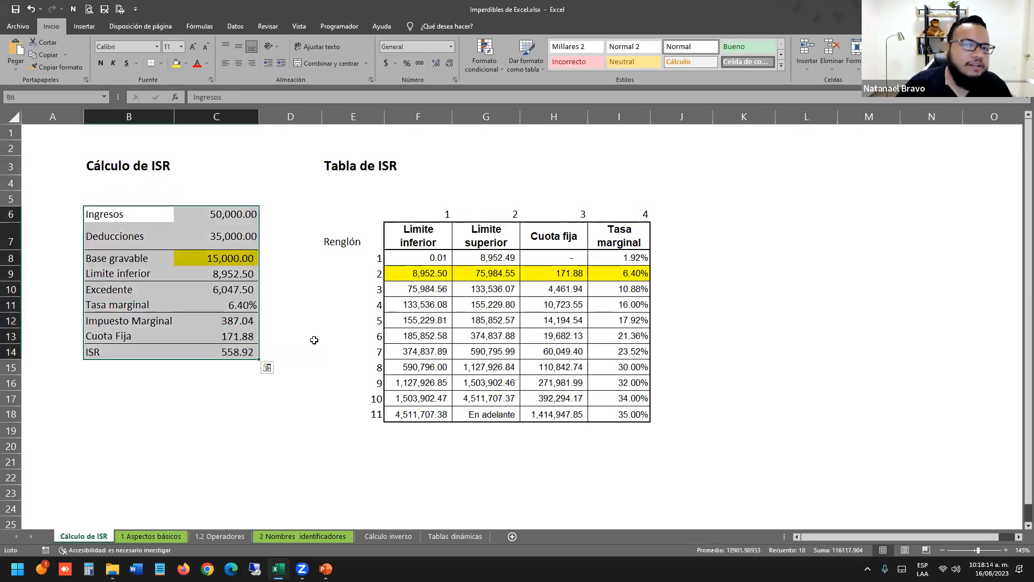
pyautogui.click(432, 400)
pyautogui.click(472, 368)
pyautogui.click(415, 242)
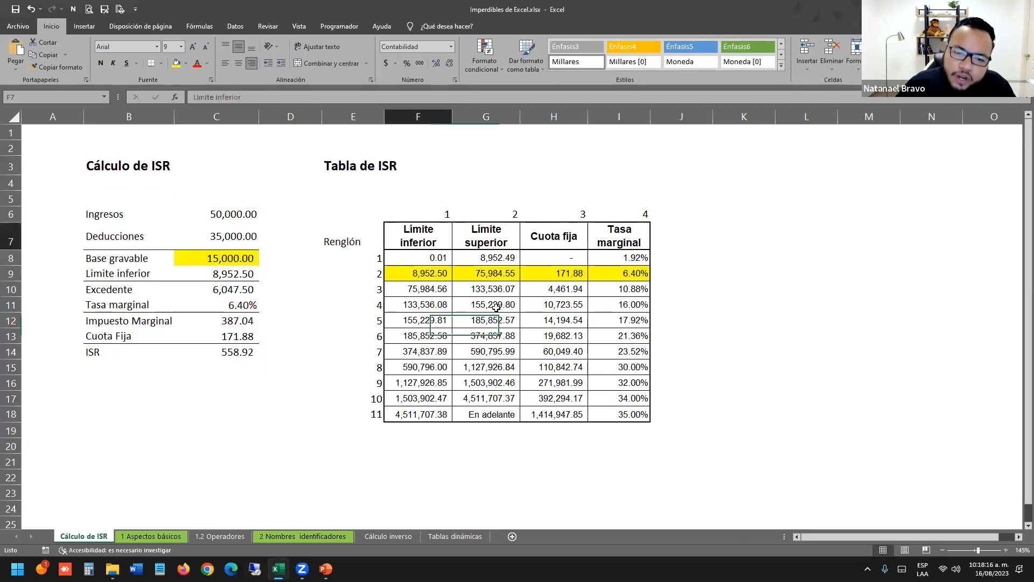
pyautogui.keyDown('shift'); pyautogui.click(642, 430); pyautogui.keyUp('shift')
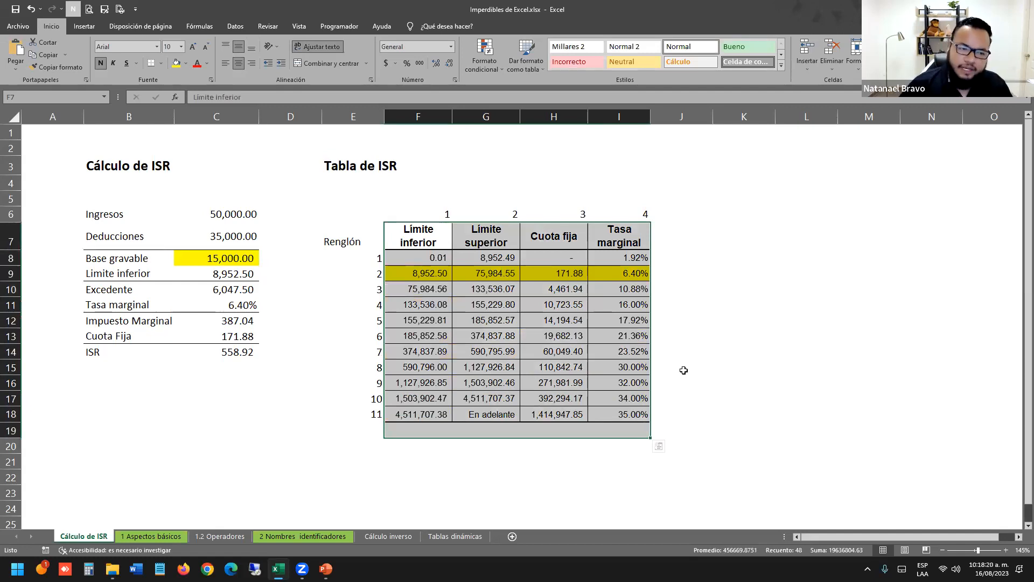
pyautogui.click(326, 319)
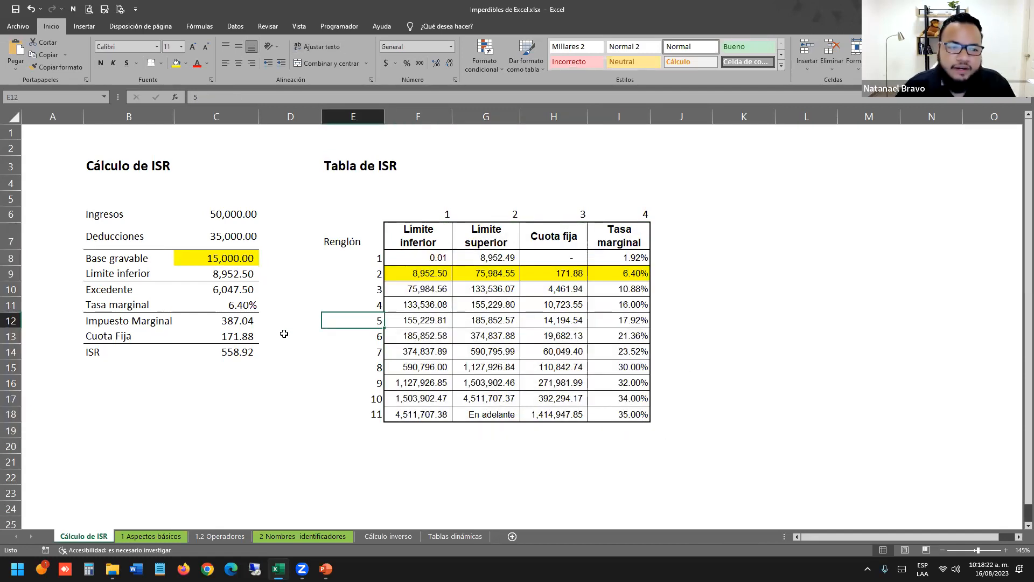
pyautogui.moveTo(116, 211); pyautogui.dragTo(249, 402)
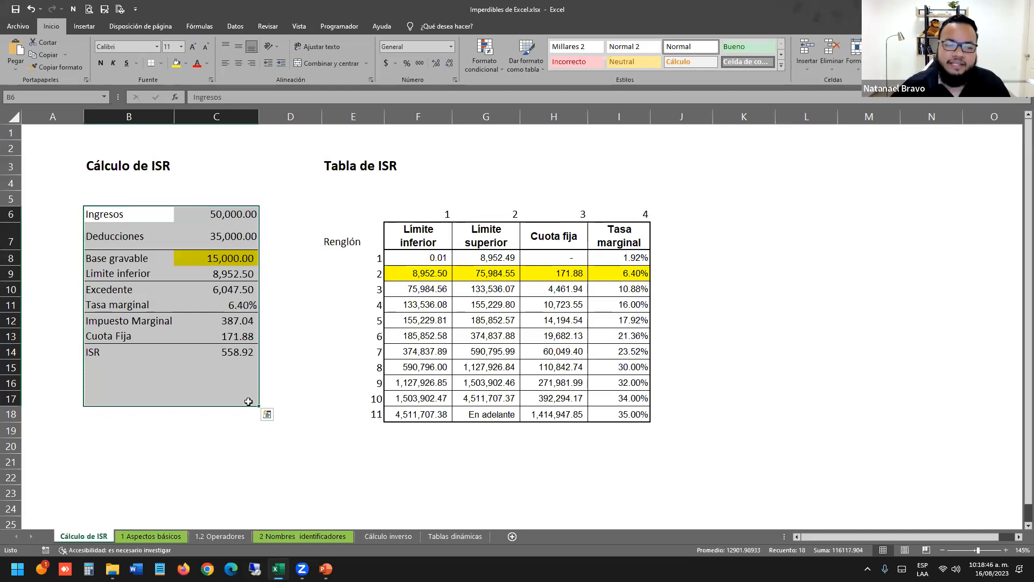
pyautogui.click(272, 337)
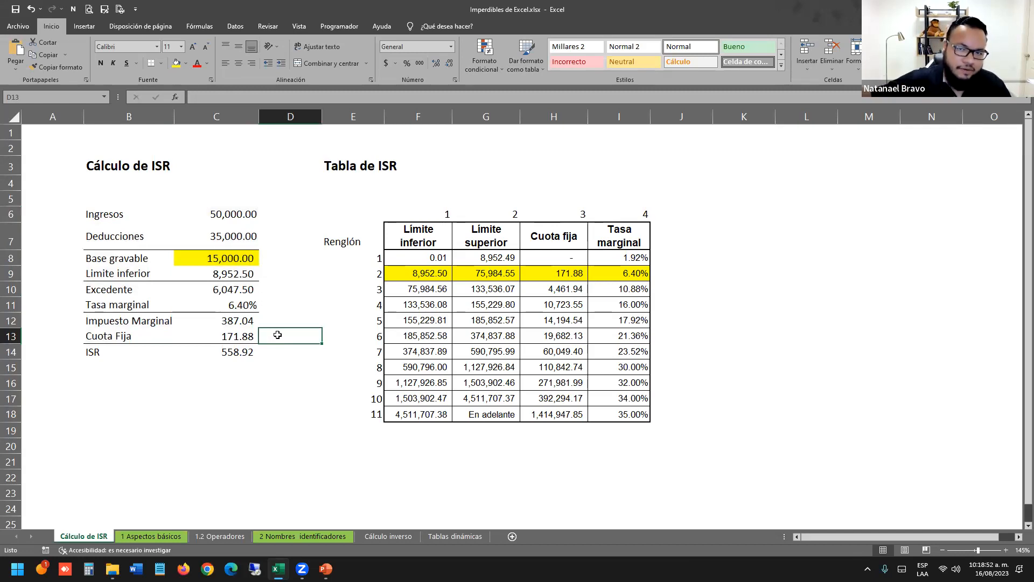
pyautogui.click(508, 295)
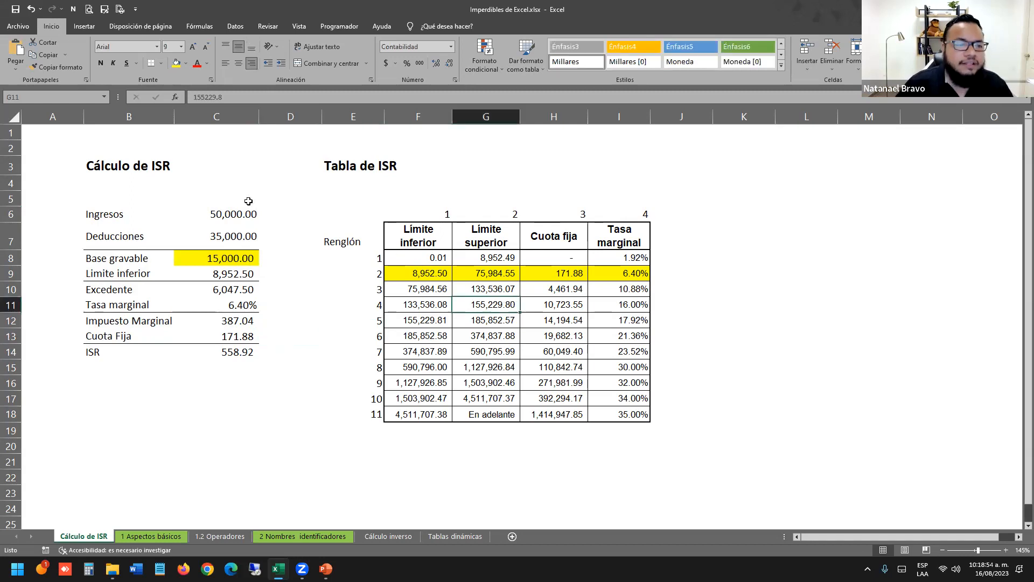
pyautogui.click(247, 201)
pyautogui.moveTo(97, 210); pyautogui.dragTo(182, 356)
pyautogui.click(312, 382)
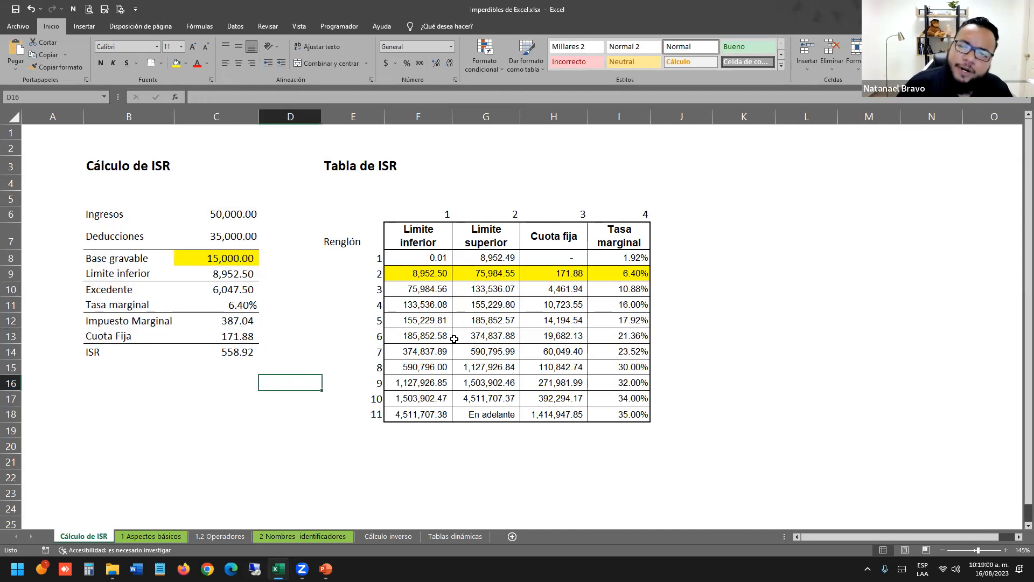
pyautogui.click(281, 238)
pyautogui.press('Up')
pyautogui.press('Left')
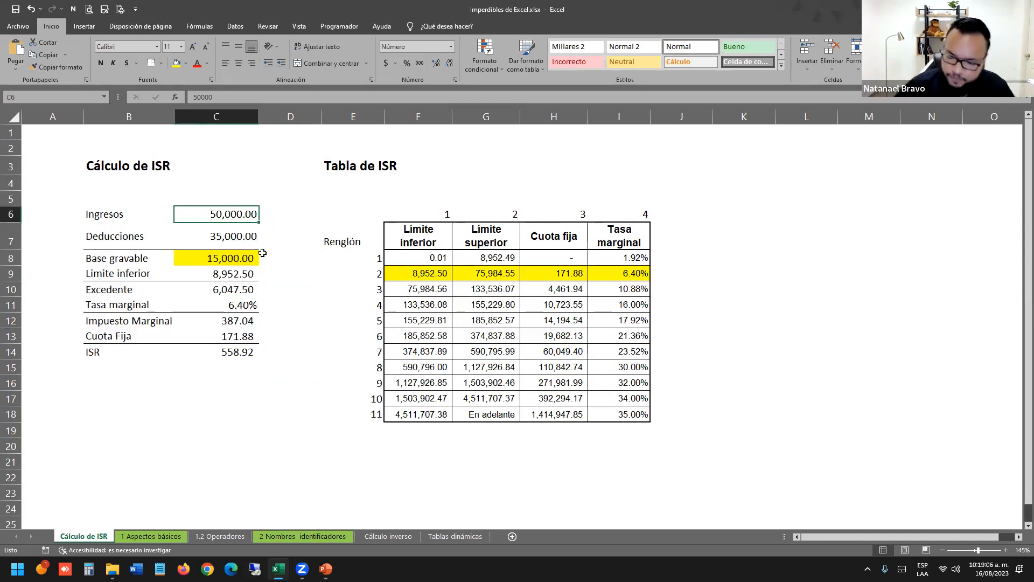
# Enter 450,000 as Ingresos and 200,000 as Deducciones.
pyautogui.write('450000')
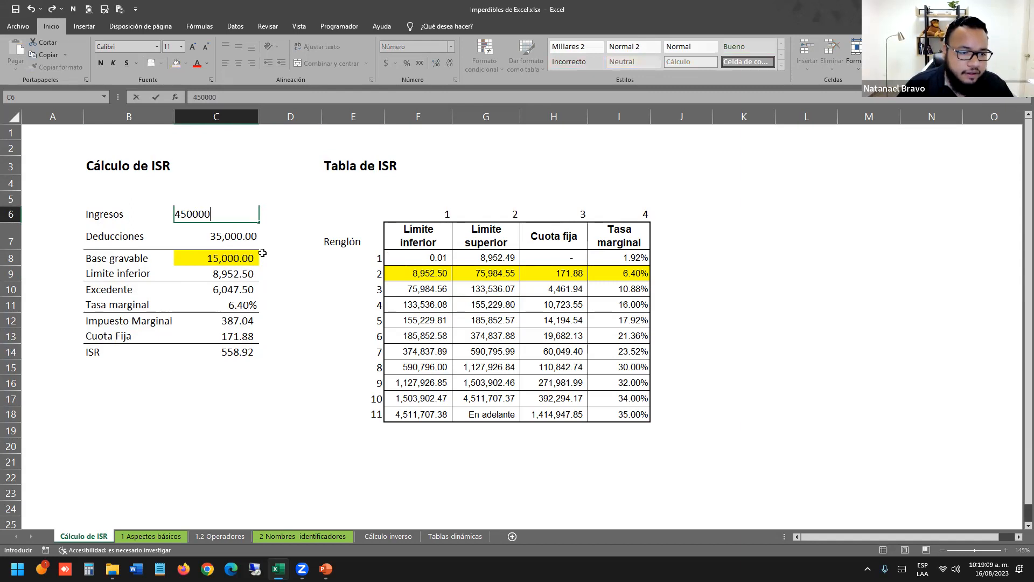
pyautogui.press('Return')
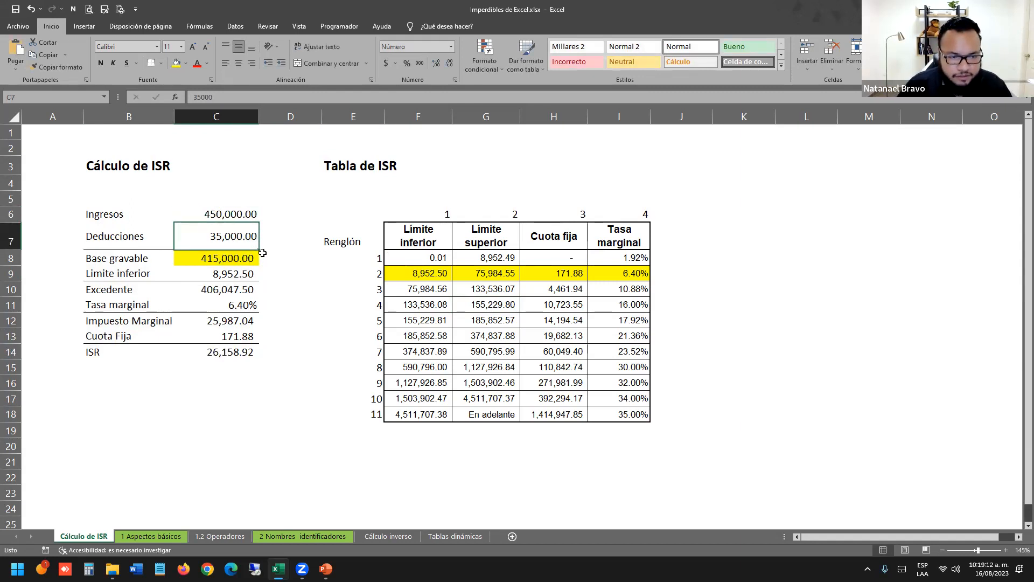
pyautogui.write('6')
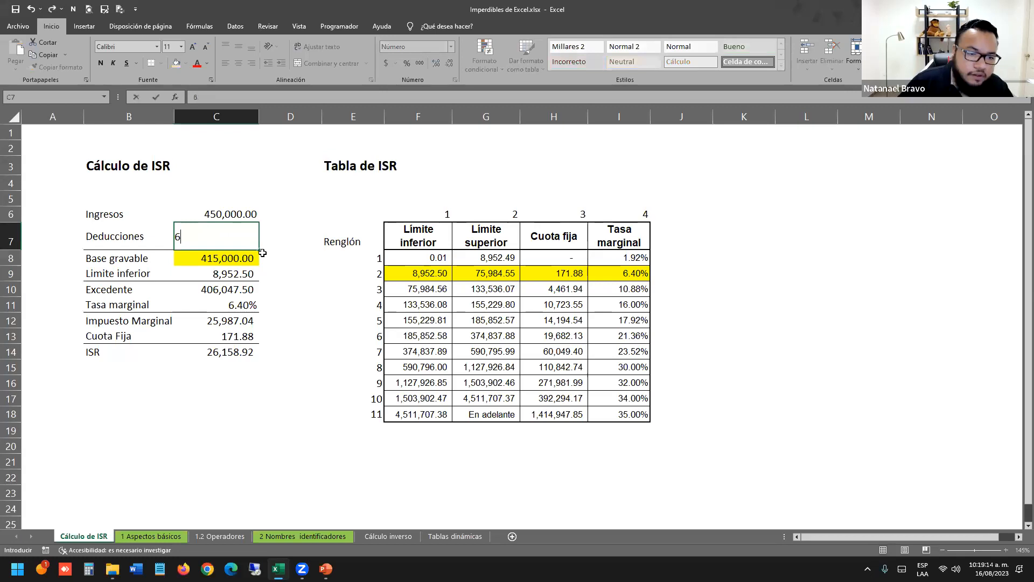
pyautogui.press('BackSpace')
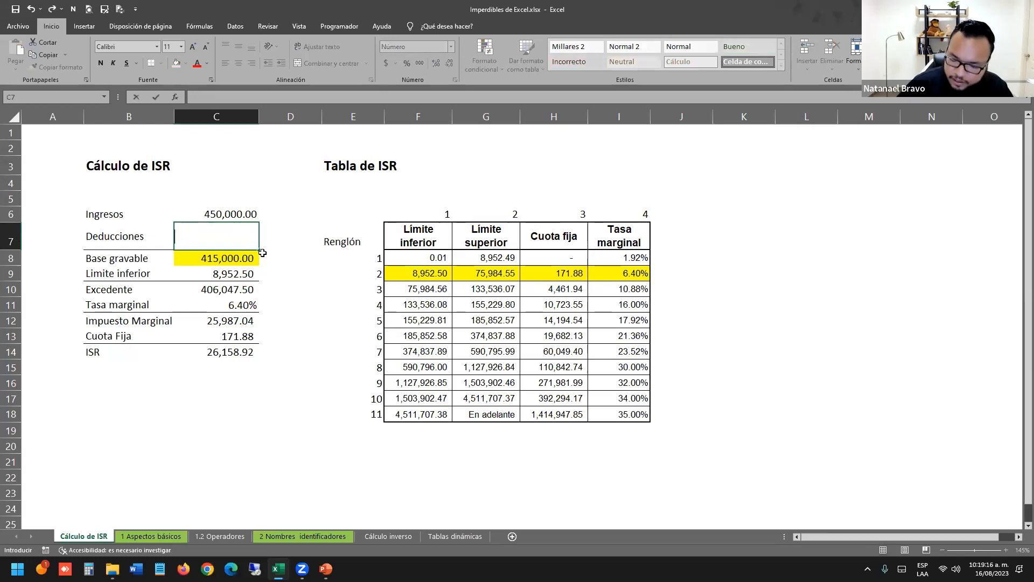
pyautogui.write('200,00')
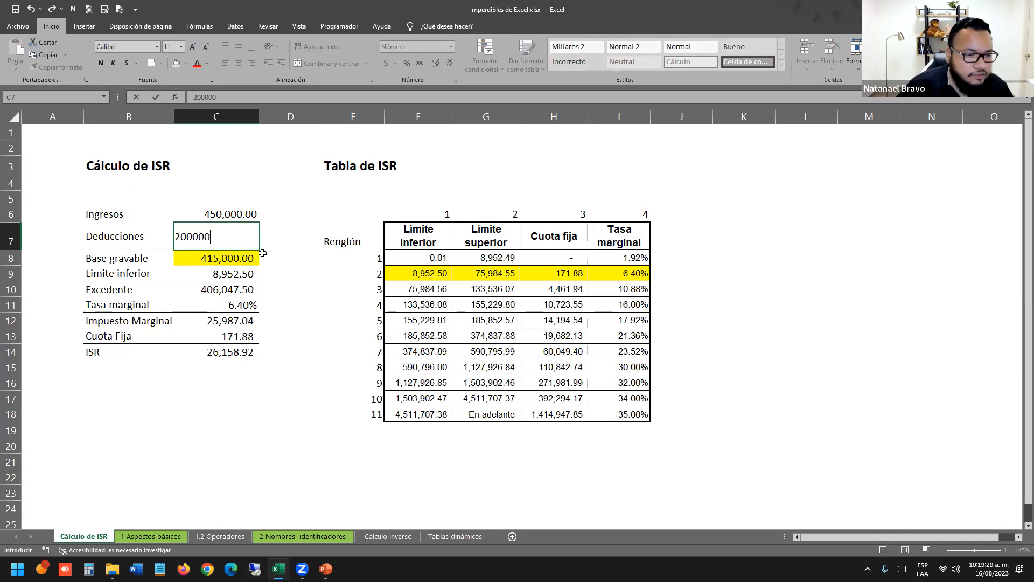
pyautogui.write('0')
pyautogui.press('Return')
# Review the recalculated Base gravable formula and the whole calculation block.
pyautogui.click(287, 302)
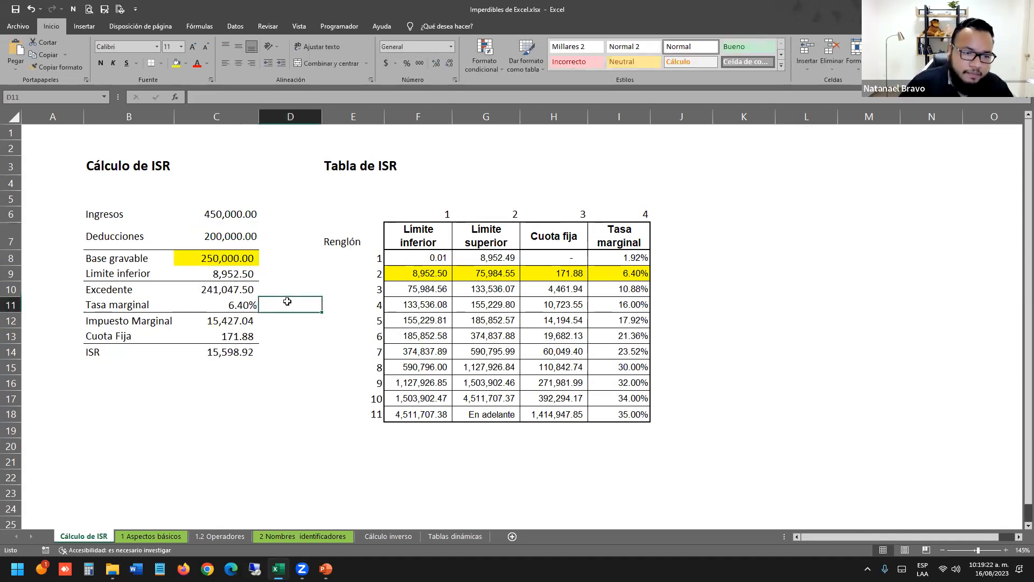
pyautogui.click(237, 253)
pyautogui.moveTo(141, 256); pyautogui.dragTo(228, 260)
pyautogui.click(276, 300)
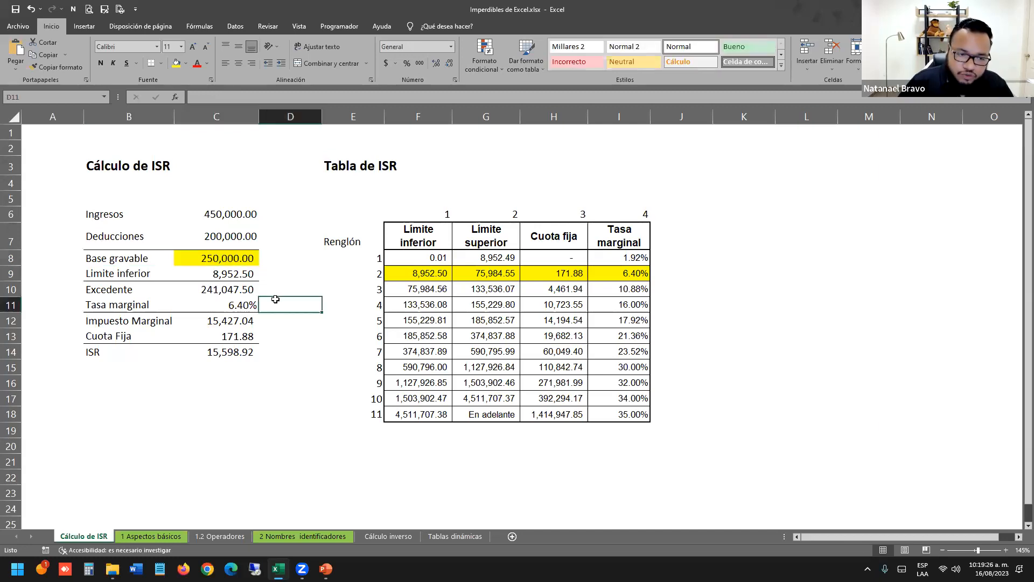
pyautogui.moveTo(124, 214)
pyautogui.mouseDown()
pyautogui.moveTo(178, 229)
pyautogui.moveTo(246, 384)
pyautogui.mouseUp()
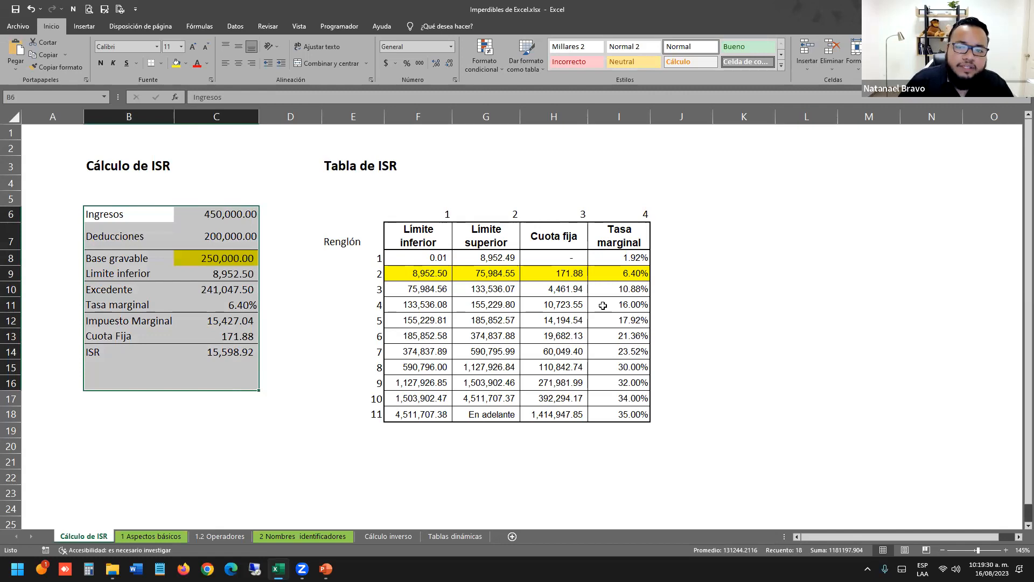
# Remove the yellow fill from bracket row 2 of the ISR rate table.
pyautogui.click(232, 261)
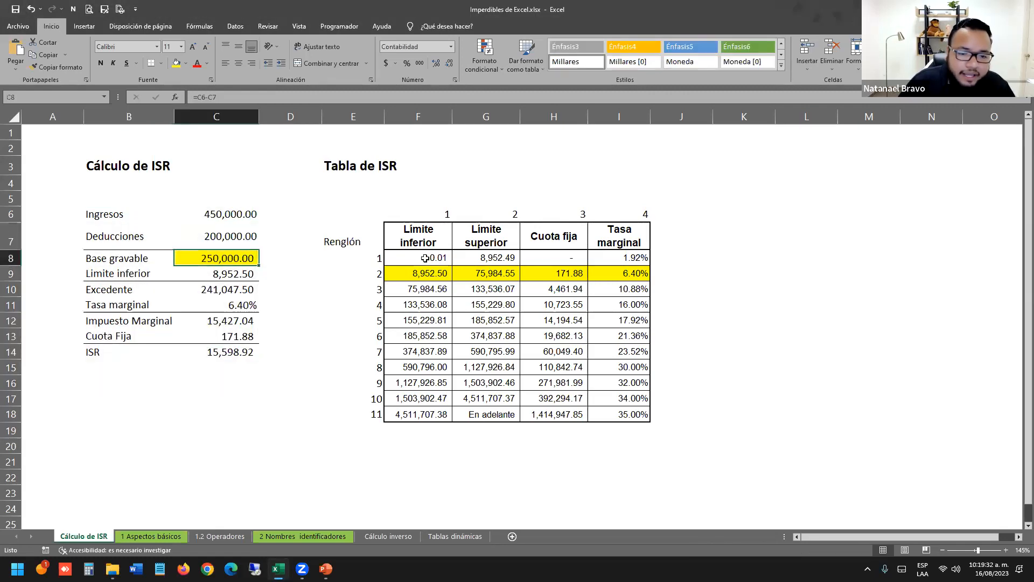
pyautogui.moveTo(410, 275); pyautogui.dragTo(633, 274)
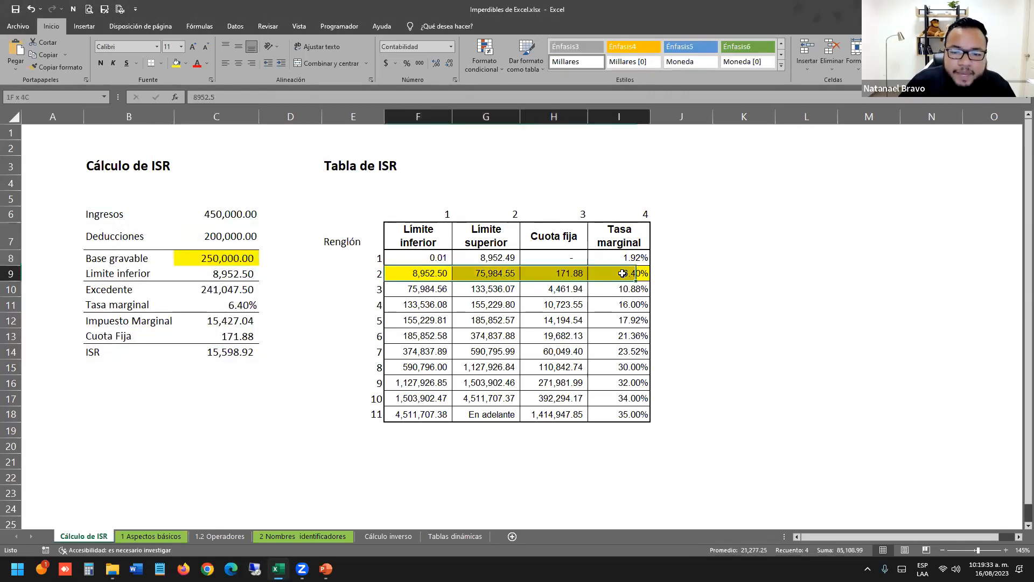
pyautogui.click(185, 64)
pyautogui.click(201, 158)
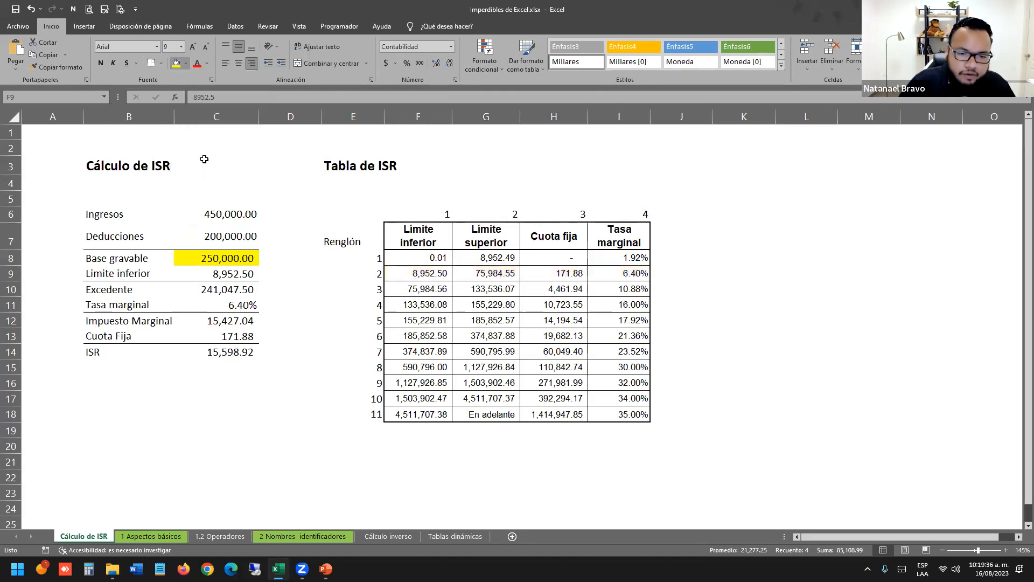
pyautogui.click(354, 372)
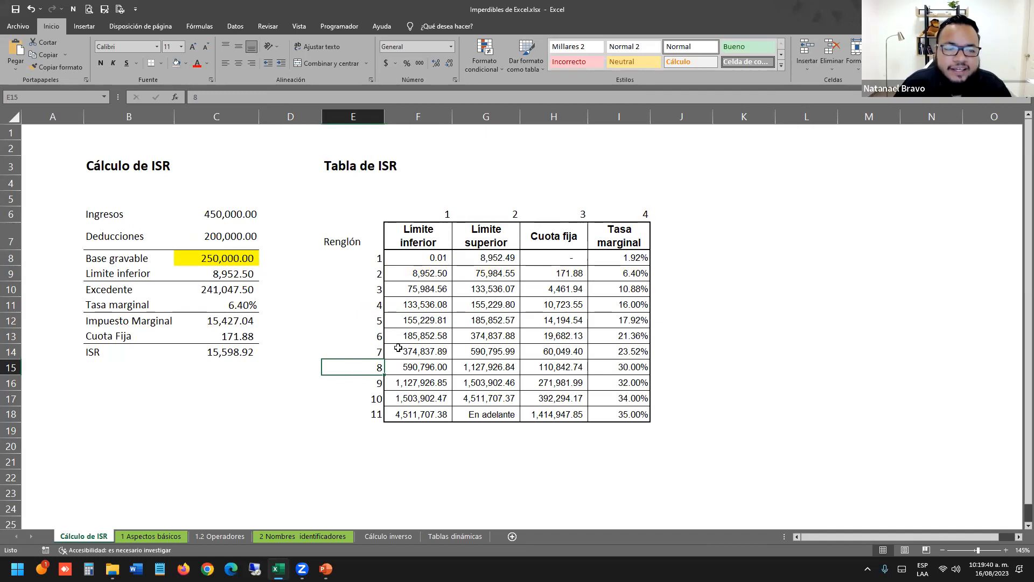
# Fill bracket row 6 of the ISR rate table with yellow to match the new base.
pyautogui.click(443, 347)
pyautogui.moveTo(417, 261); pyautogui.dragTo(613, 321)
pyautogui.click(207, 258)
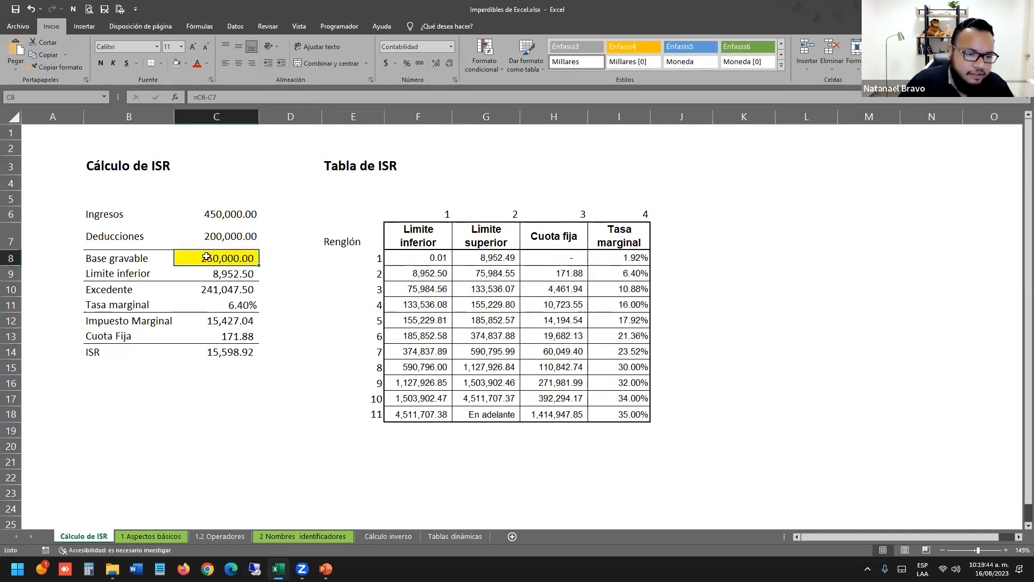
pyautogui.moveTo(131, 262); pyautogui.dragTo(259, 259)
pyautogui.click(321, 376)
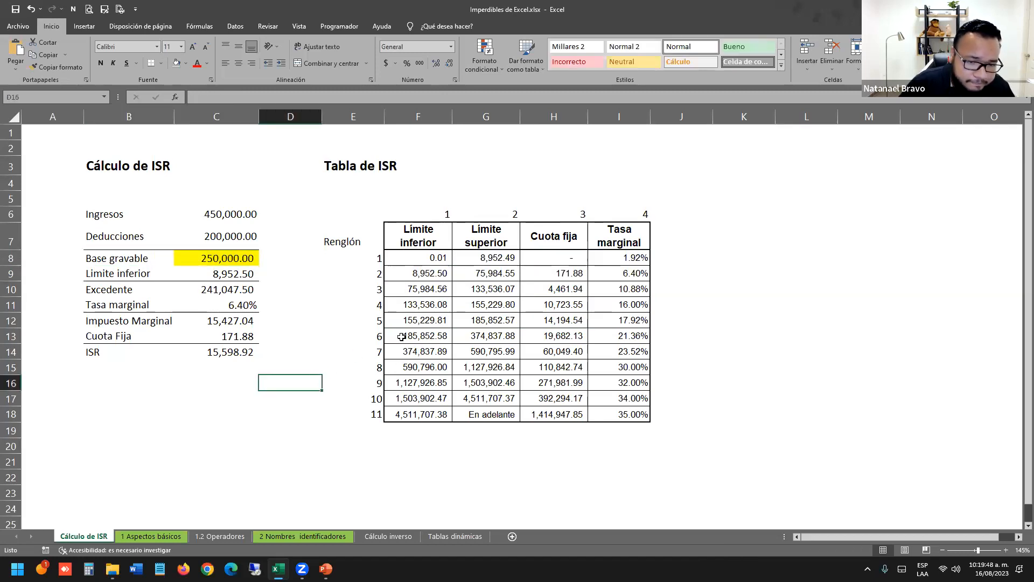
pyautogui.moveTo(402, 335); pyautogui.dragTo(623, 335)
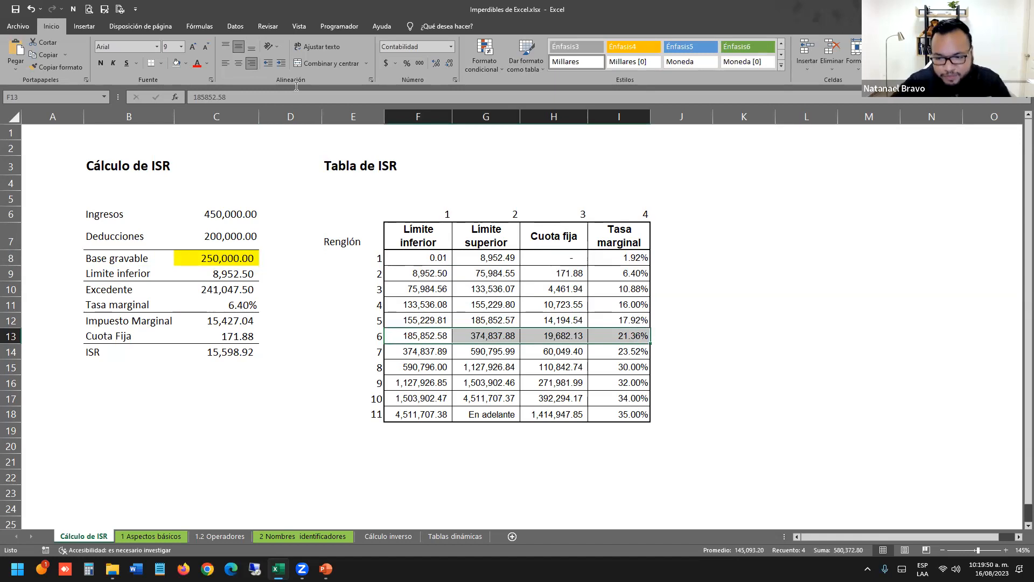
pyautogui.click(185, 63)
pyautogui.click(203, 147)
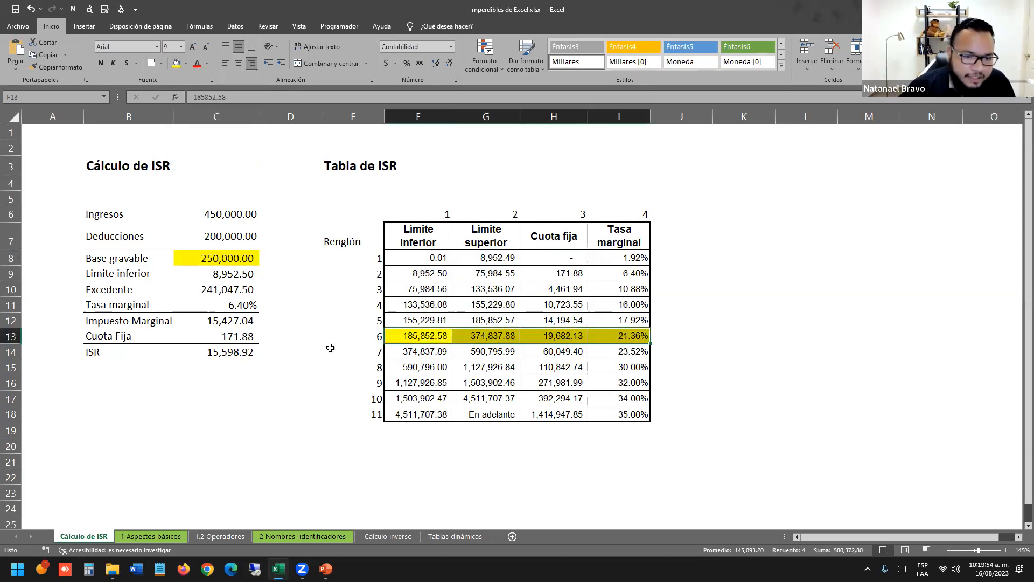
pyautogui.click(331, 349)
# Review the ISR calculation values, then move to the Cálculo inverso sheet.
pyautogui.click(279, 286)
pyautogui.moveTo(231, 236); pyautogui.dragTo(237, 353)
pyautogui.click(321, 349)
pyautogui.moveTo(409, 334); pyautogui.dragTo(628, 337)
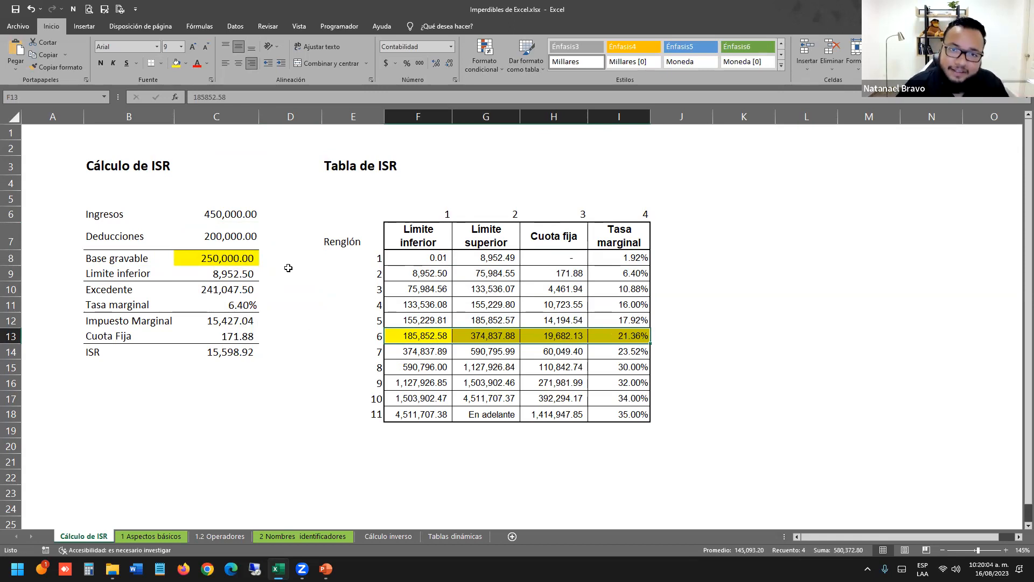
pyautogui.click(269, 289)
pyautogui.moveTo(208, 214); pyautogui.dragTo(268, 347)
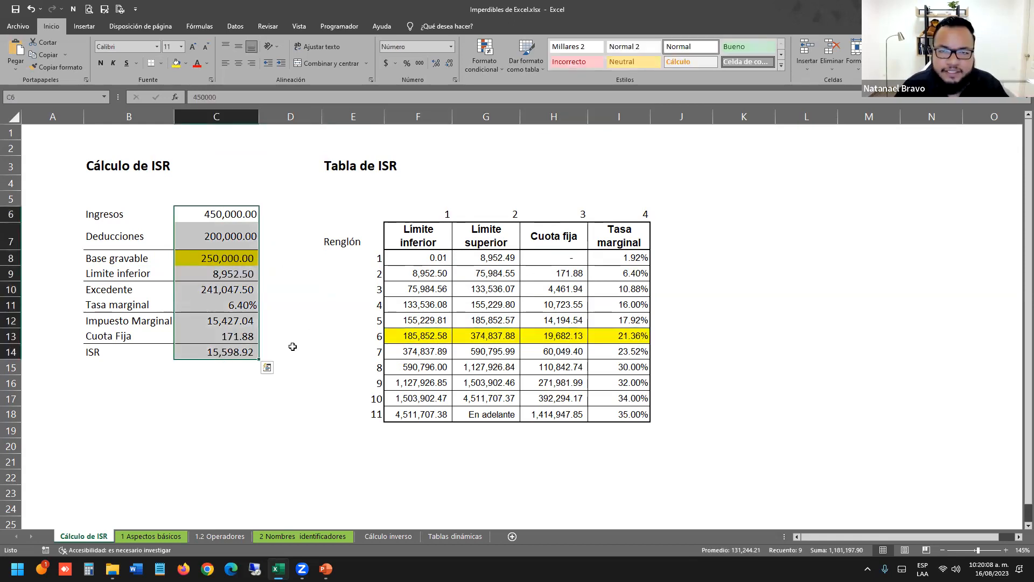
pyautogui.click(338, 345)
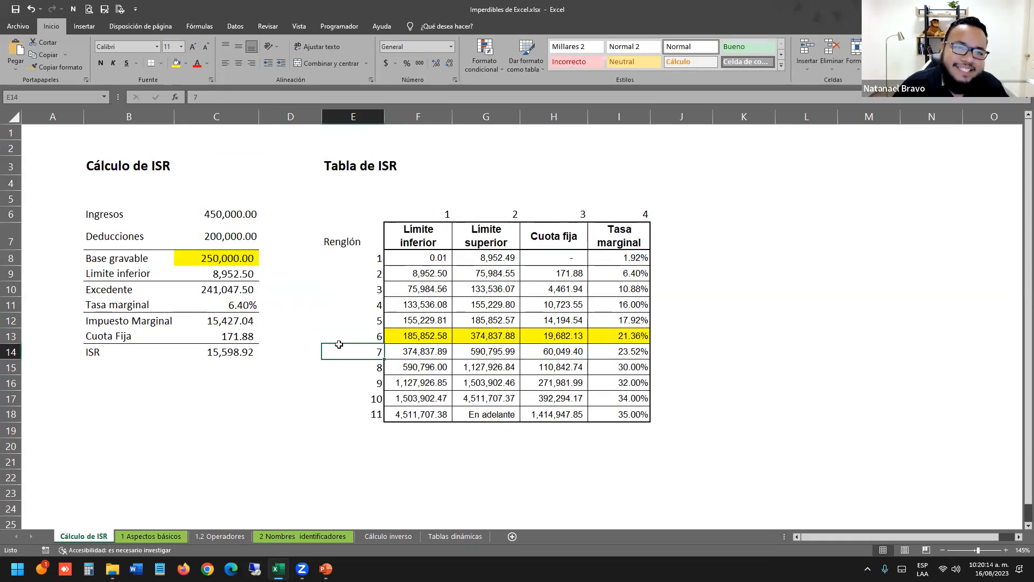
pyautogui.click(317, 233)
pyautogui.moveTo(107, 185); pyautogui.dragTo(212, 360)
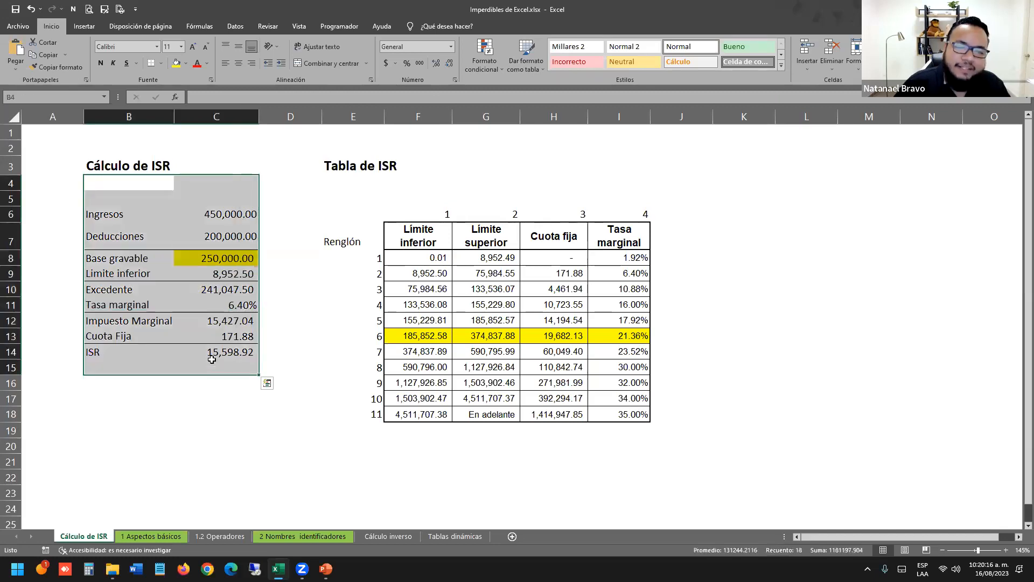
pyautogui.click(290, 347)
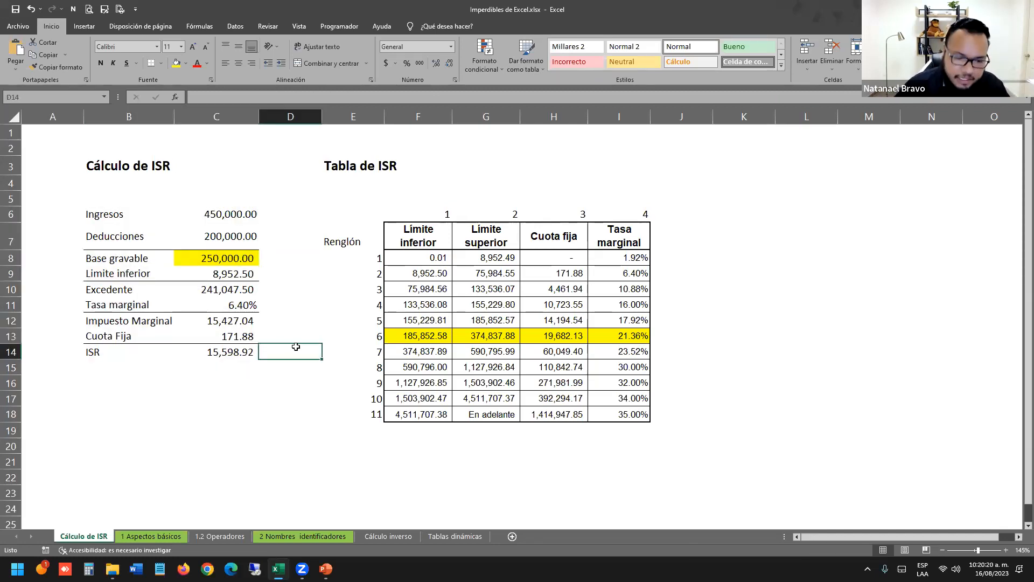
pyautogui.click(385, 536)
# Inspect the Límite inferior lookup formula below the Sueldo anual value.
pyautogui.click(336, 159)
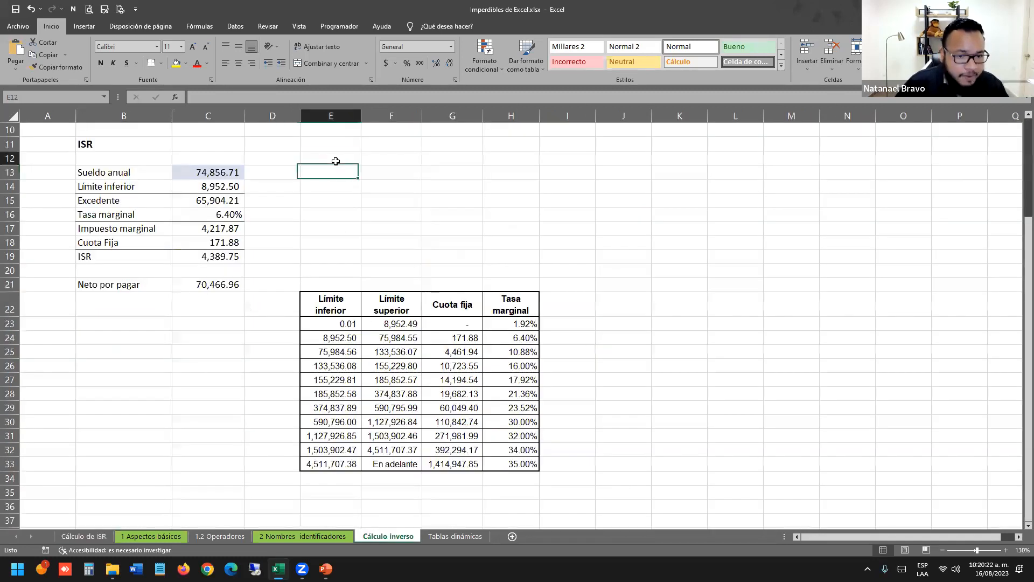
pyautogui.click(349, 232)
pyautogui.click(215, 169)
pyautogui.click(220, 187)
pyautogui.press('F2')
pyautogui.press('Escape')
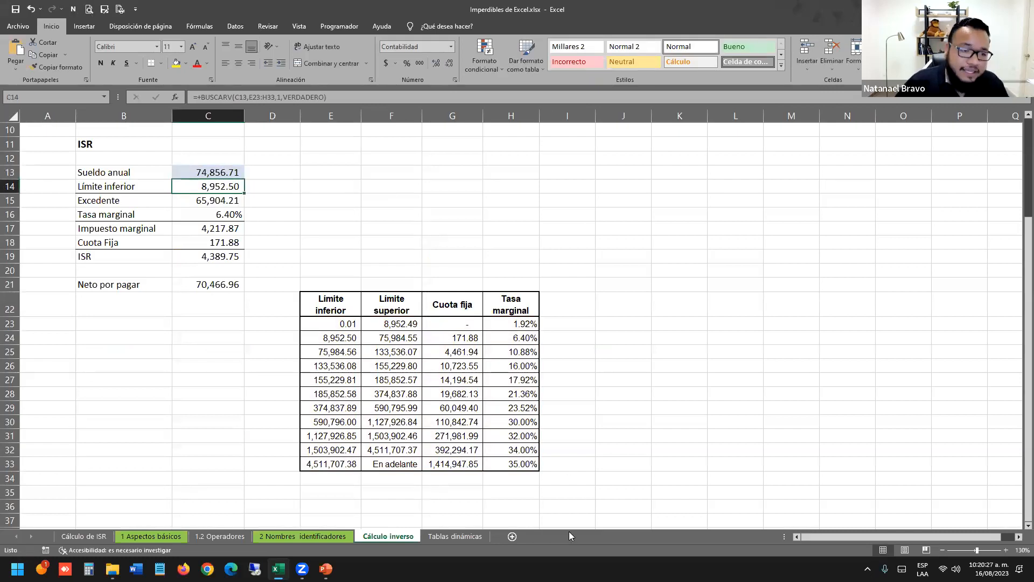
pyautogui.press('Up')
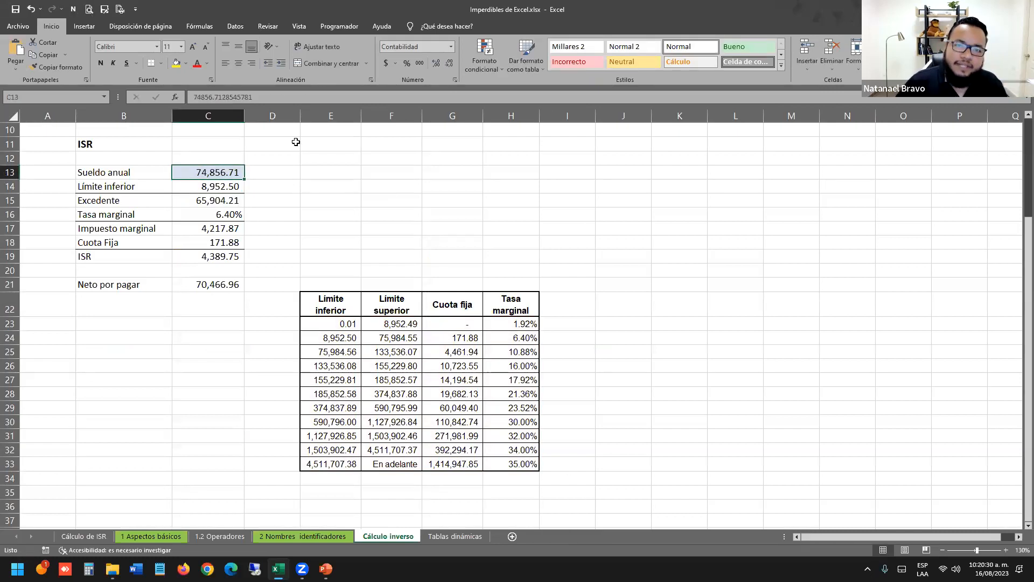
pyautogui.moveTo(228, 283); pyautogui.dragTo(216, 144)
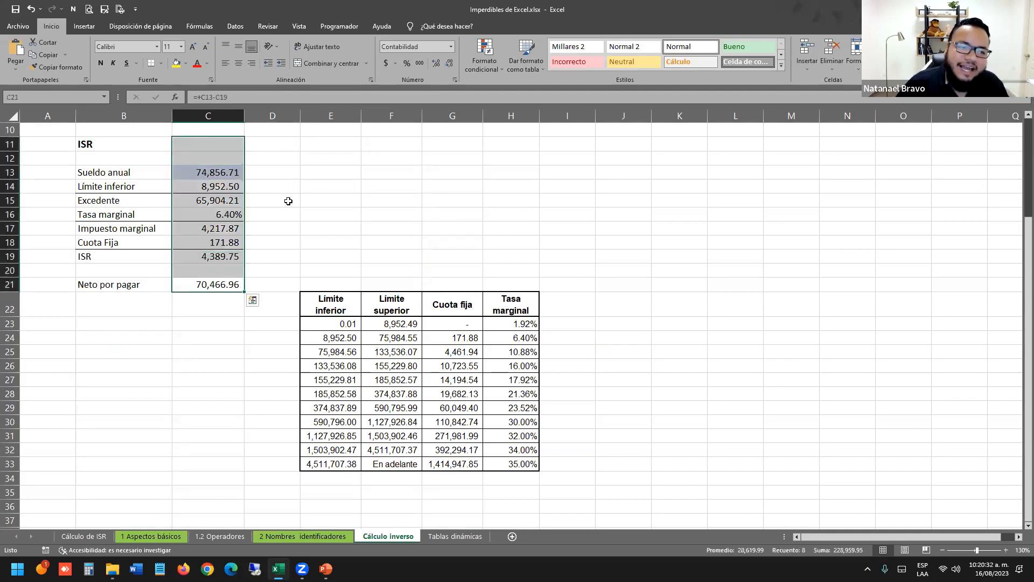
pyautogui.click(283, 203)
# Set Sueldo anual in C13 to 50,000, then to 15,000.
pyautogui.click(229, 172)
pyautogui.write('50000')
pyautogui.press('Return')
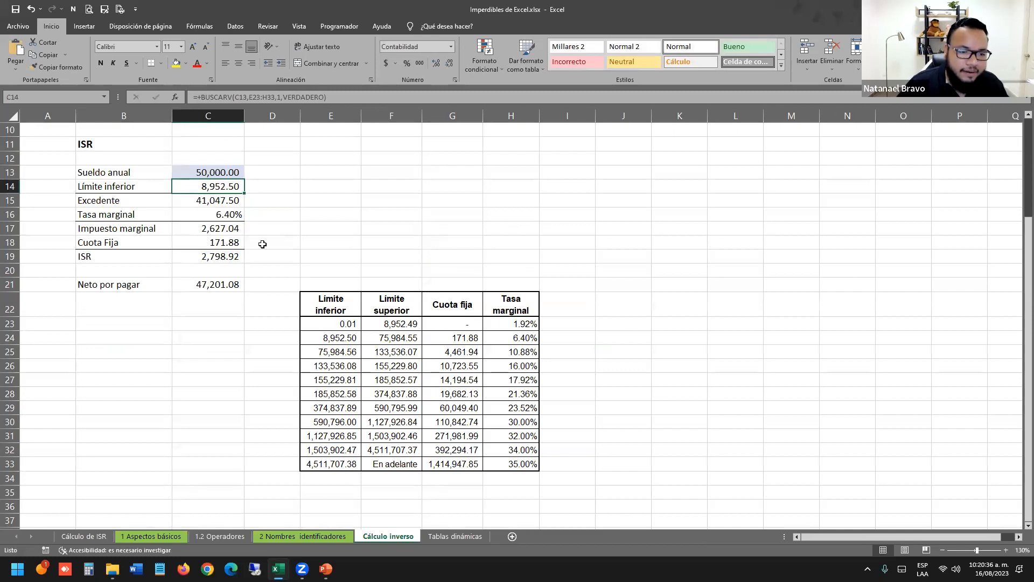
pyautogui.click(207, 273)
pyautogui.moveTo(215, 159); pyautogui.dragTo(218, 242)
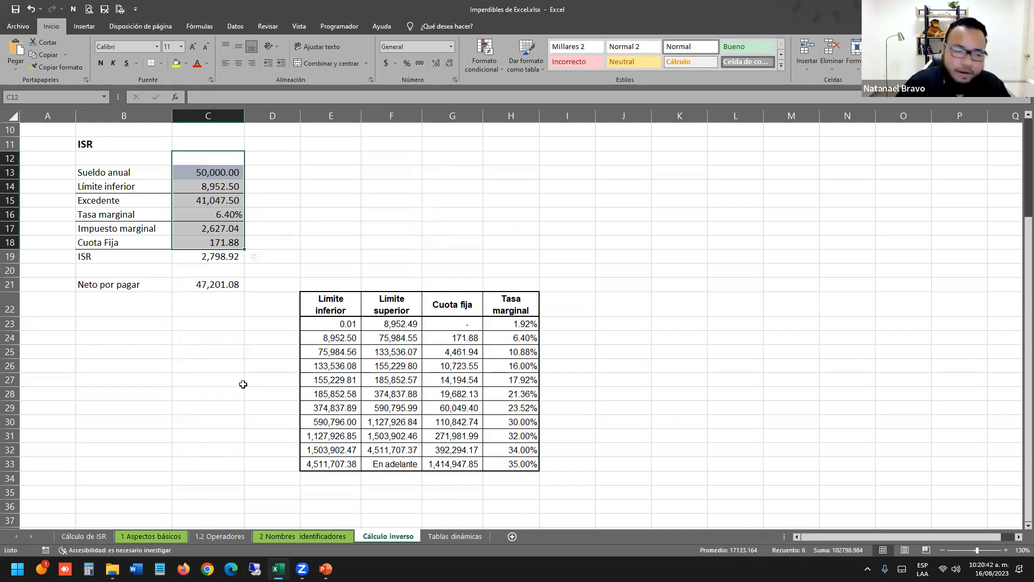
pyautogui.click(220, 169)
pyautogui.write('15,000')
pyautogui.press('Return')
pyautogui.click(251, 269)
pyautogui.moveTo(205, 257); pyautogui.dragTo(139, 259)
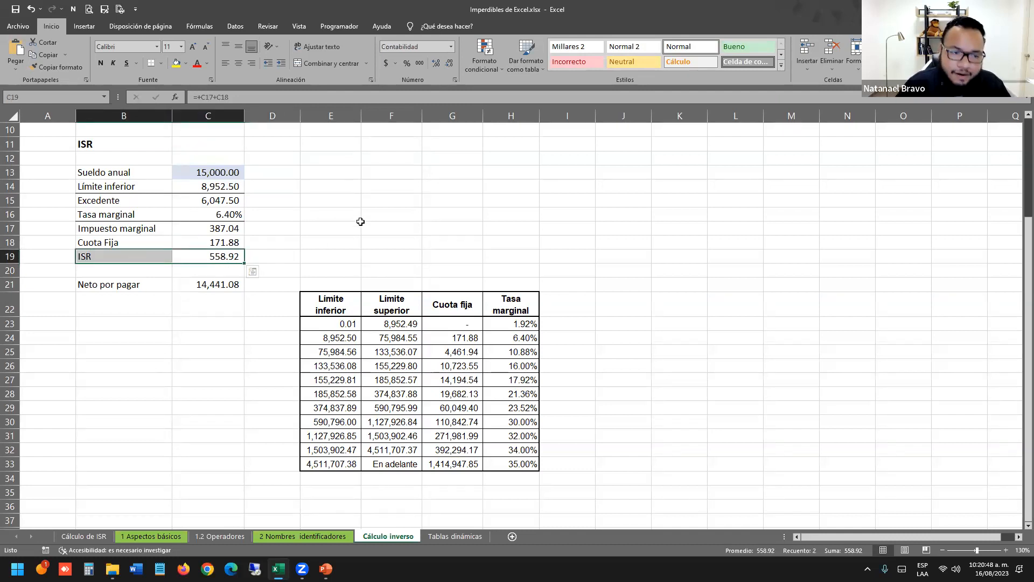
# Inspect the BUSCARV lookup formulas in the results column without changing them.
pyautogui.doubleClick(226, 186)
pyautogui.press('Escape')
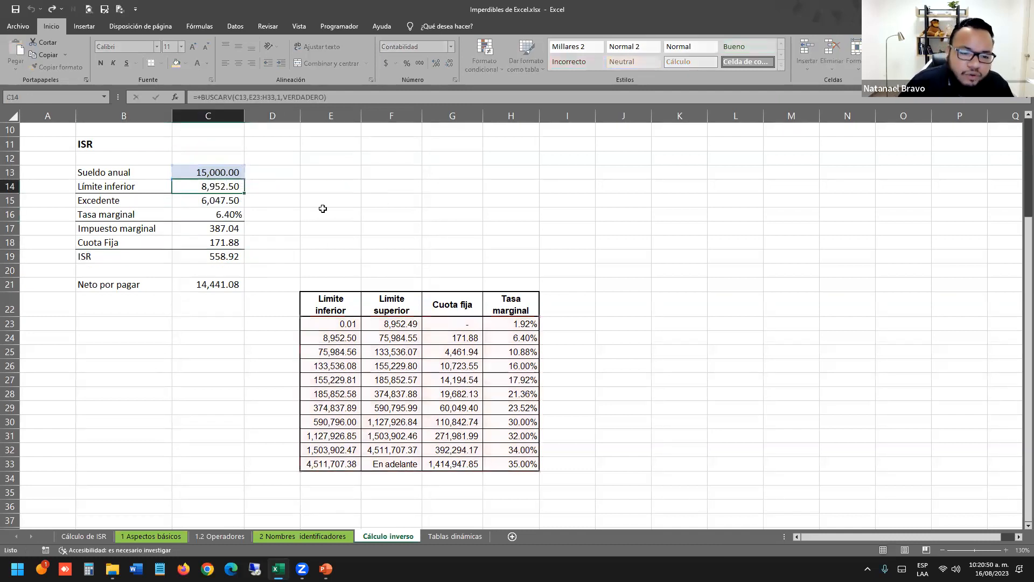
pyautogui.moveTo(199, 132); pyautogui.dragTo(273, 320)
pyautogui.click(337, 247)
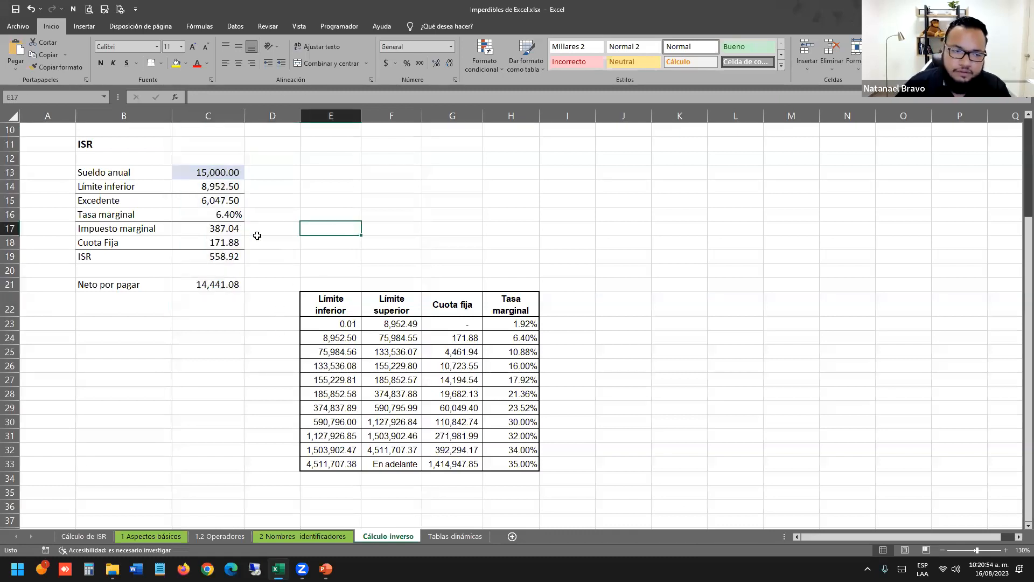
pyautogui.doubleClick(218, 185)
pyautogui.moveTo(174, 186); pyautogui.dragTo(385, 186)
pyautogui.press('Escape')
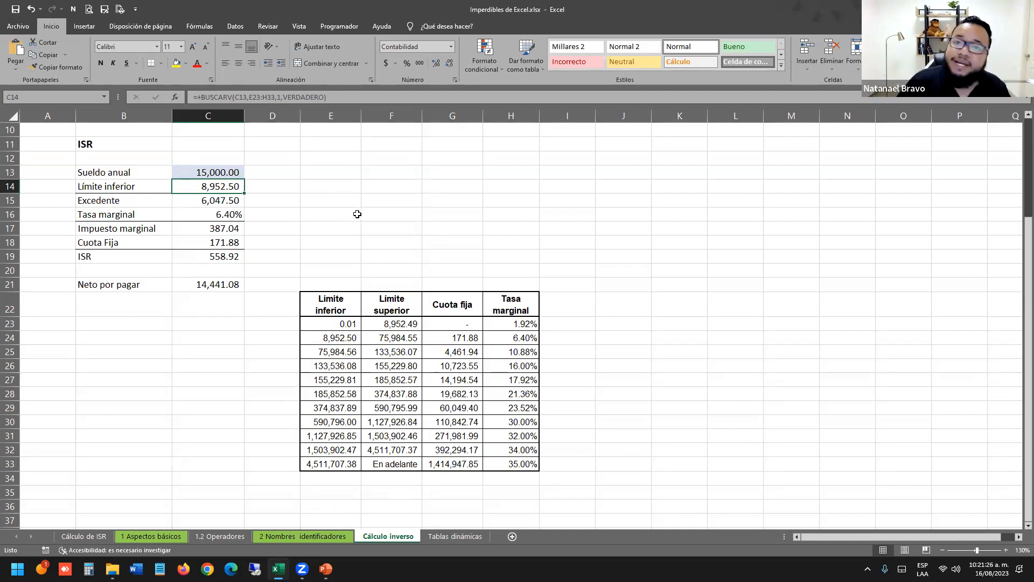
# Recheck C14's BUSCARV ranges and return to the Cálculo de ISR sheet.
pyautogui.click(350, 162)
pyautogui.moveTo(130, 161); pyautogui.dragTo(226, 256)
pyautogui.doubleClick(217, 184)
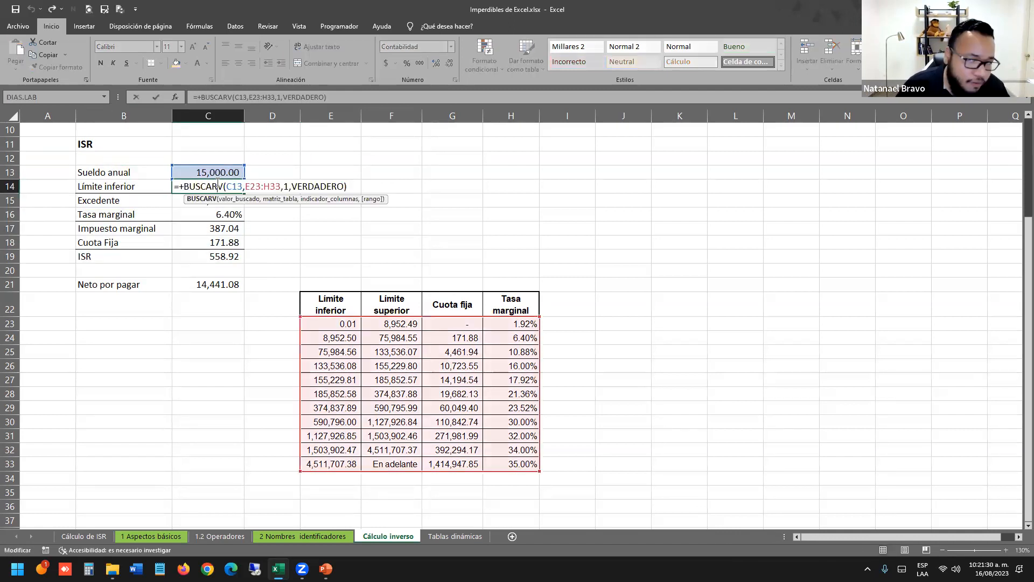
pyautogui.press('Return')
pyautogui.click(219, 172)
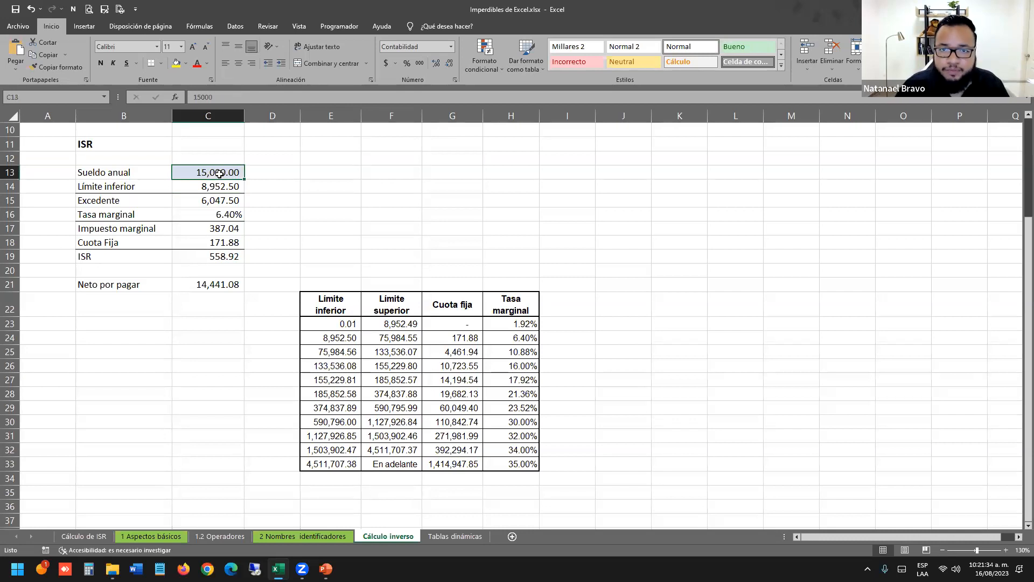
pyautogui.click(101, 537)
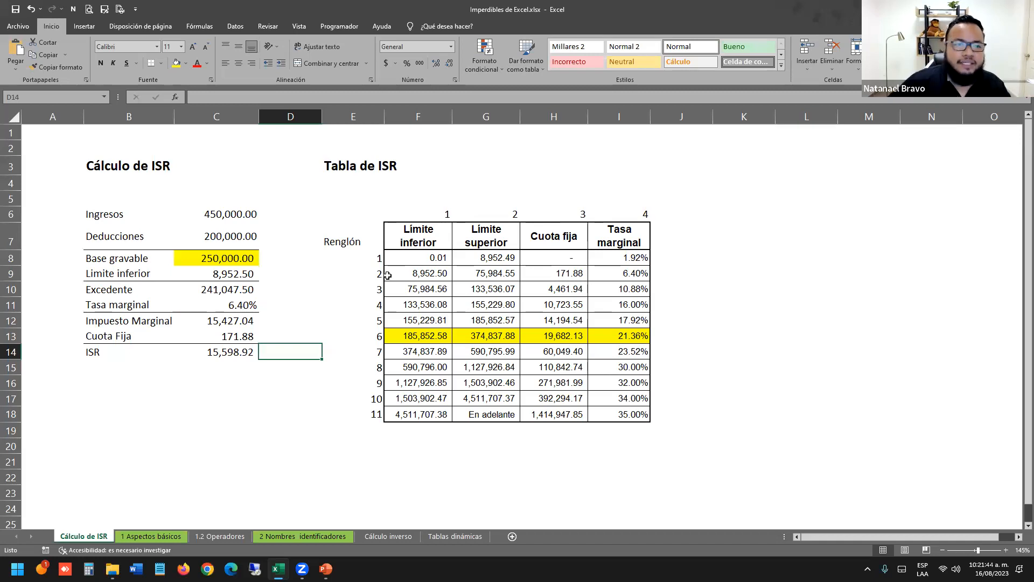
pyautogui.click(287, 195)
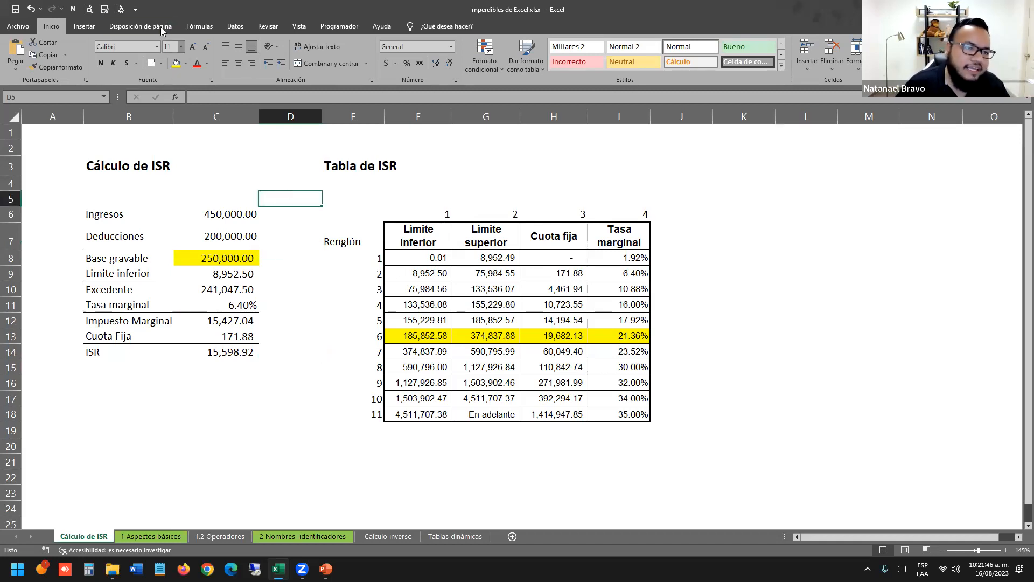
pyautogui.click(157, 47)
pyautogui.click(336, 269)
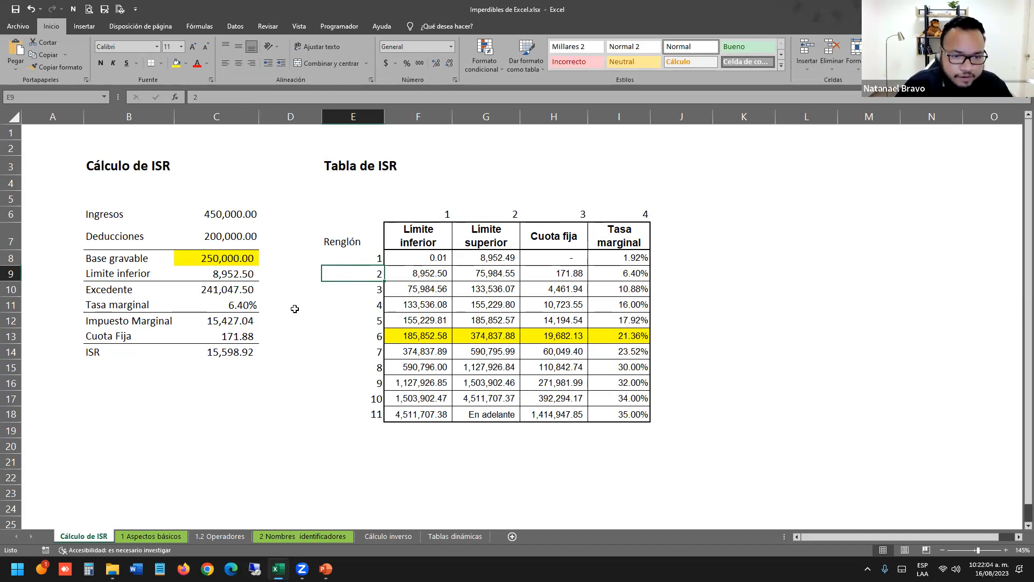
# Clear the old Base gravable, Excedente and Tasa marginal values.
pyautogui.click(242, 263)
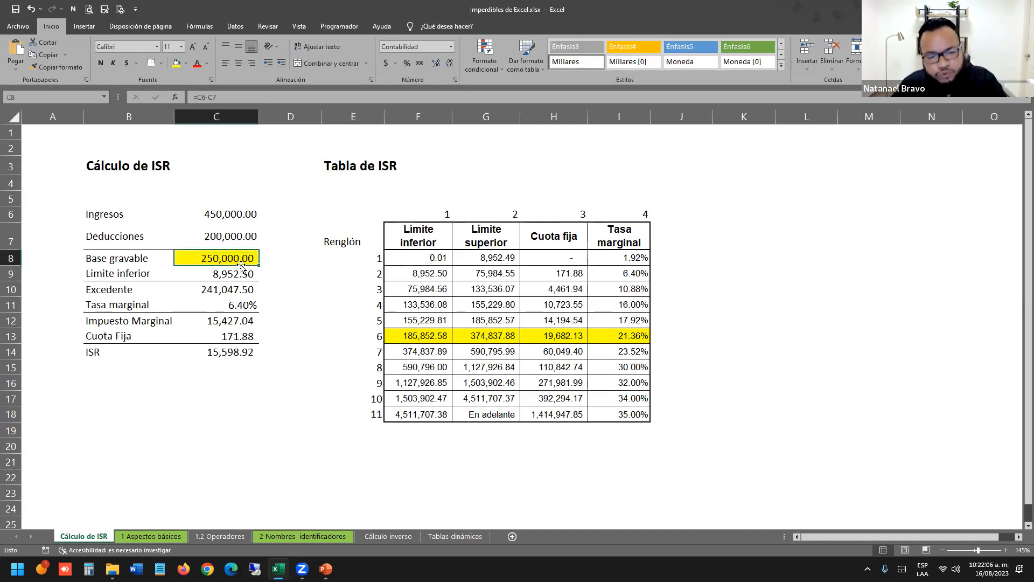
pyautogui.press('Delete')
pyautogui.click(242, 233)
pyautogui.click(251, 291)
pyautogui.press('Delete')
pyautogui.click(235, 323)
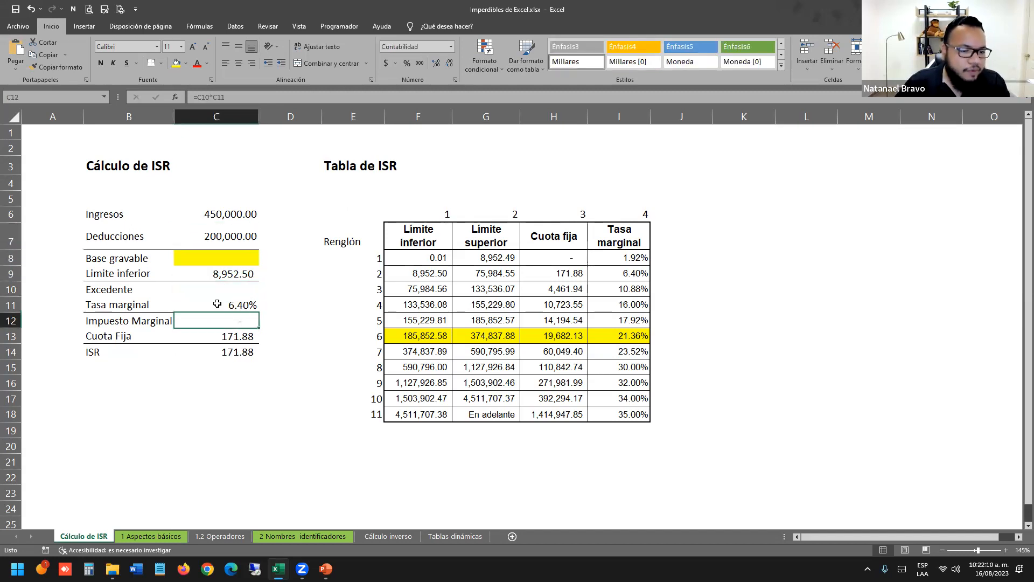
pyautogui.click(235, 304)
pyautogui.press('Delete')
pyautogui.click(241, 275)
# Clear the remaining results in C10 to C14 of the ISR block.
pyautogui.moveTo(239, 245); pyautogui.dragTo(243, 399)
pyautogui.moveTo(243, 354); pyautogui.dragTo(243, 291)
pyautogui.press('Delete')
pyautogui.click(300, 272)
pyautogui.moveTo(123, 217); pyautogui.dragTo(121, 366)
pyautogui.click(327, 371)
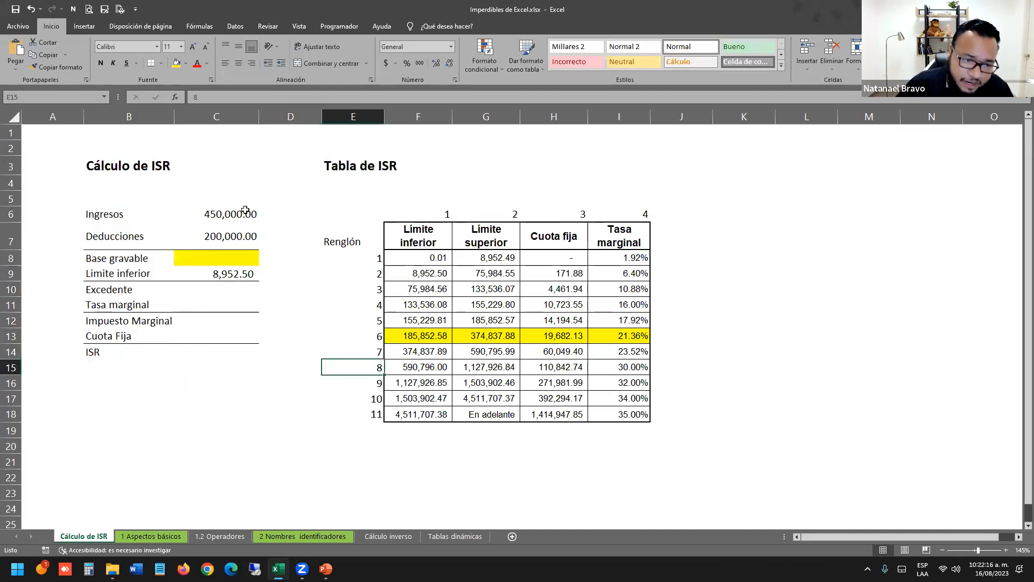
pyautogui.click(236, 261)
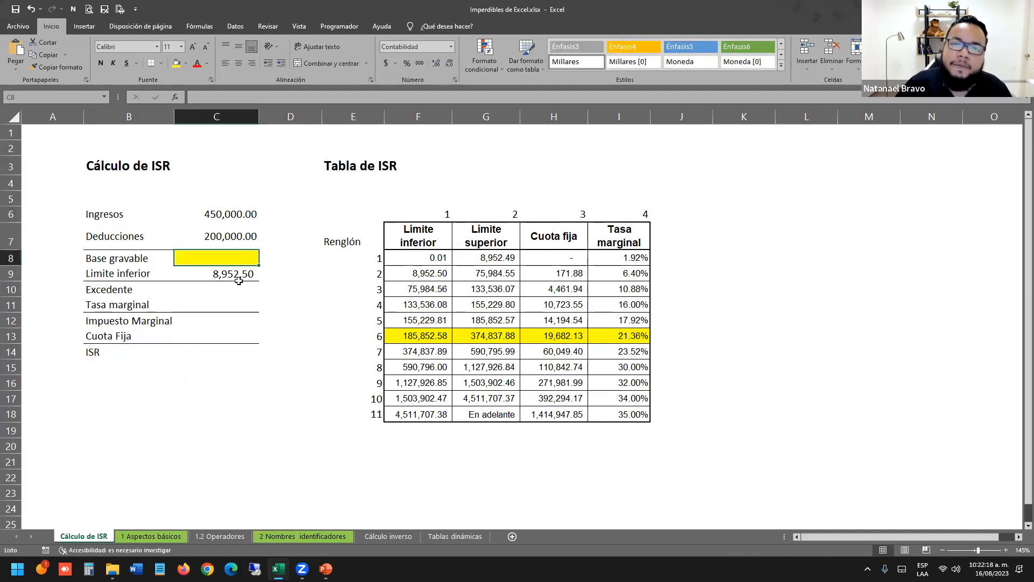
pyautogui.click(275, 354)
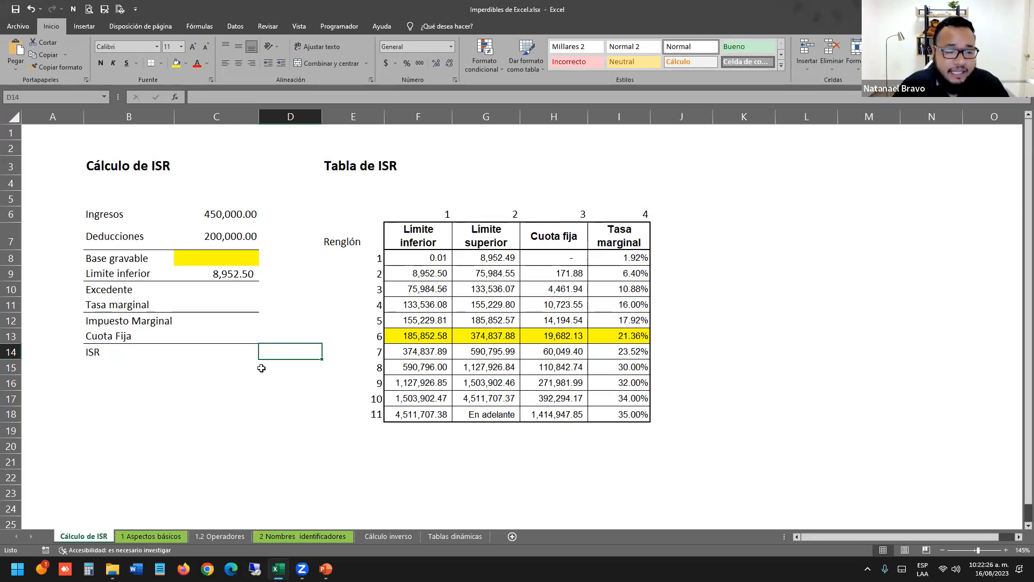
# Enter Base gravable as =C6-C7, giving 250,000.00.
pyautogui.click(231, 259)
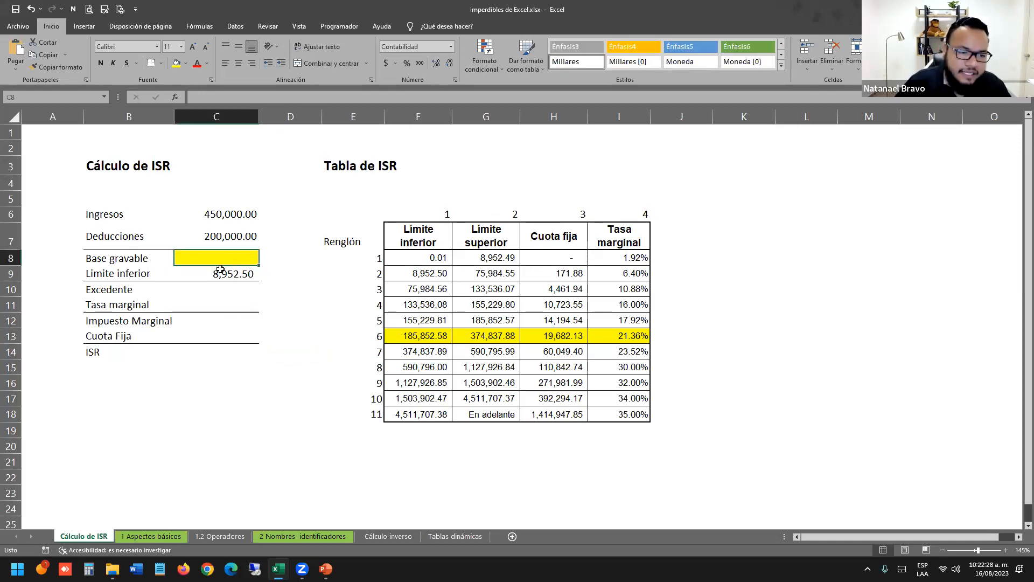
pyautogui.write('=')
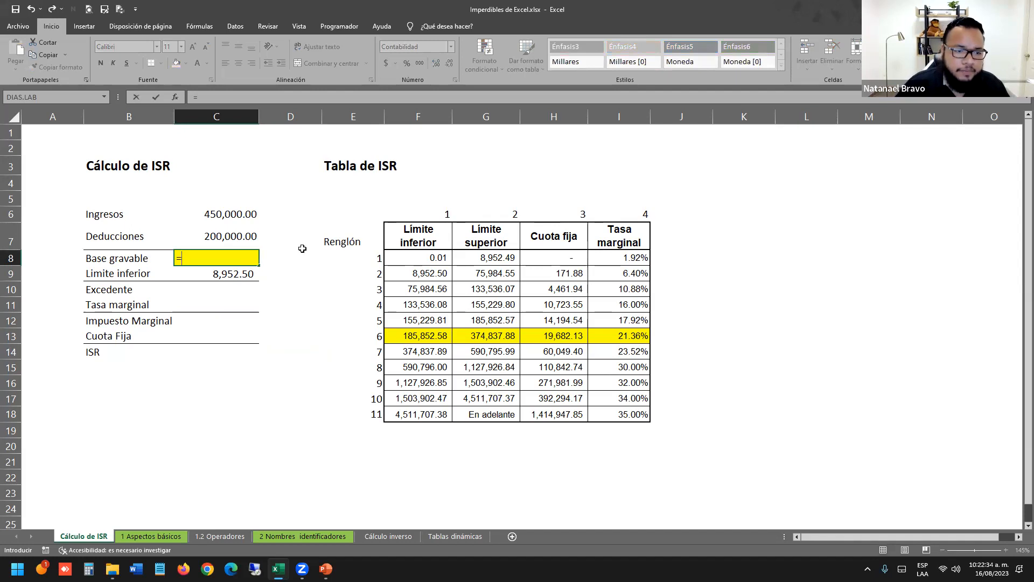
pyautogui.click(236, 218)
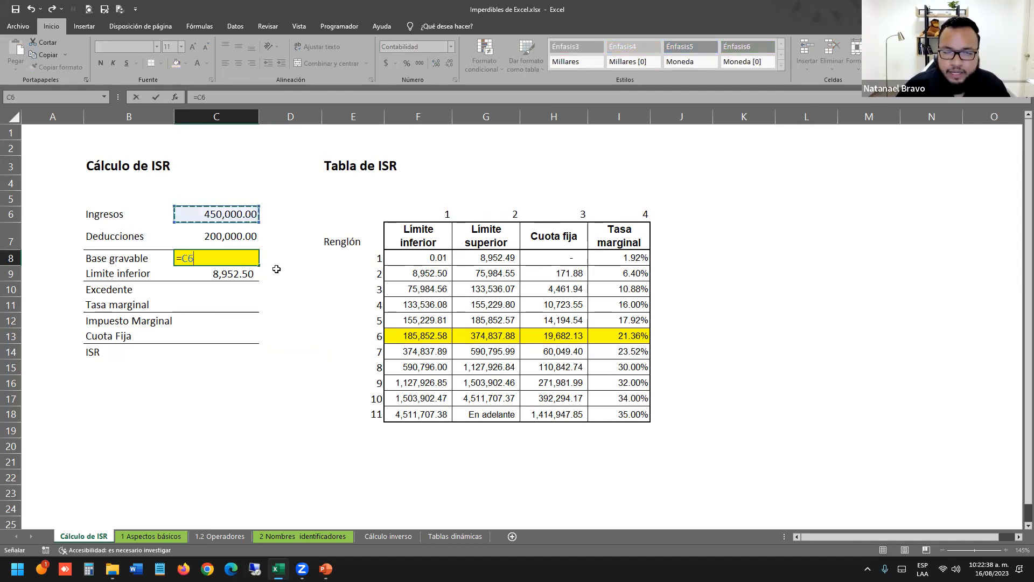
pyautogui.write('-')
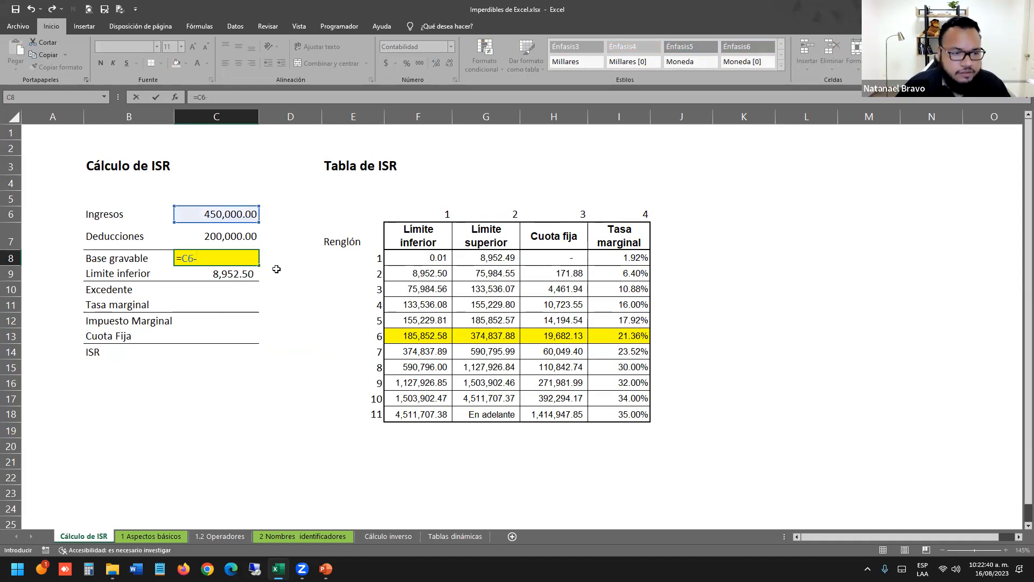
pyautogui.click(227, 231)
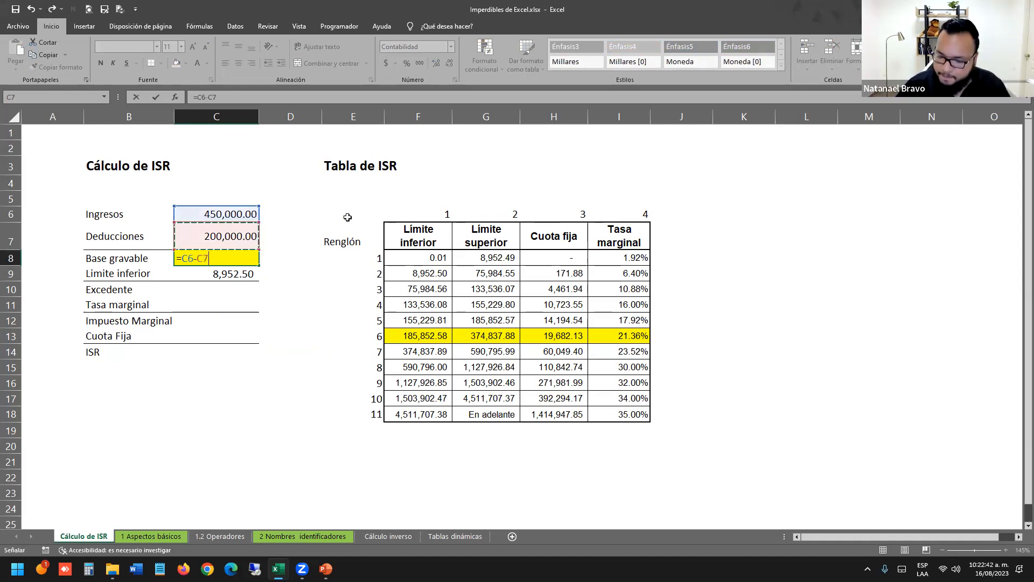
pyautogui.press('Return')
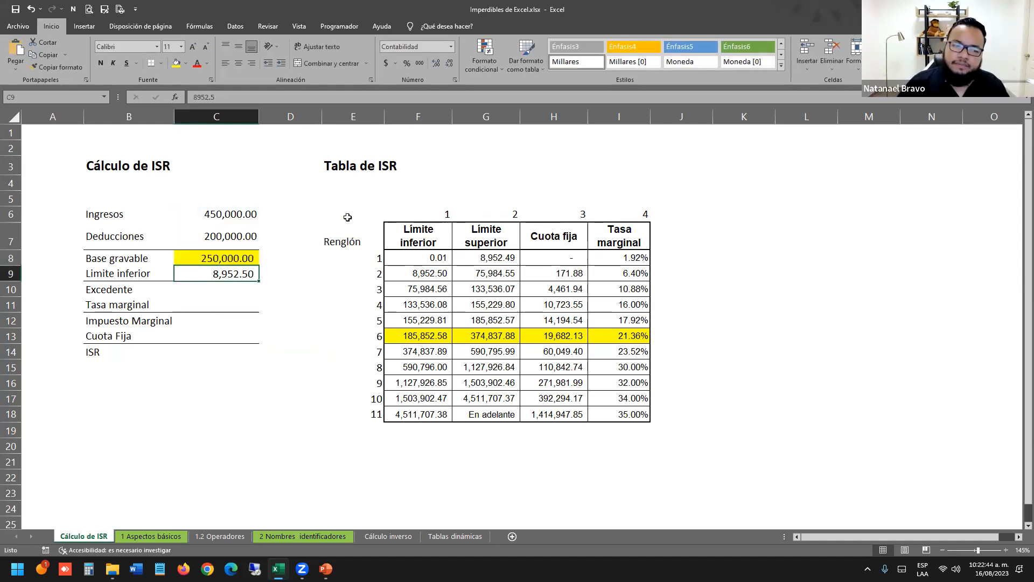
pyautogui.doubleClick(206, 260)
pyautogui.moveTo(228, 254); pyautogui.dragTo(162, 252)
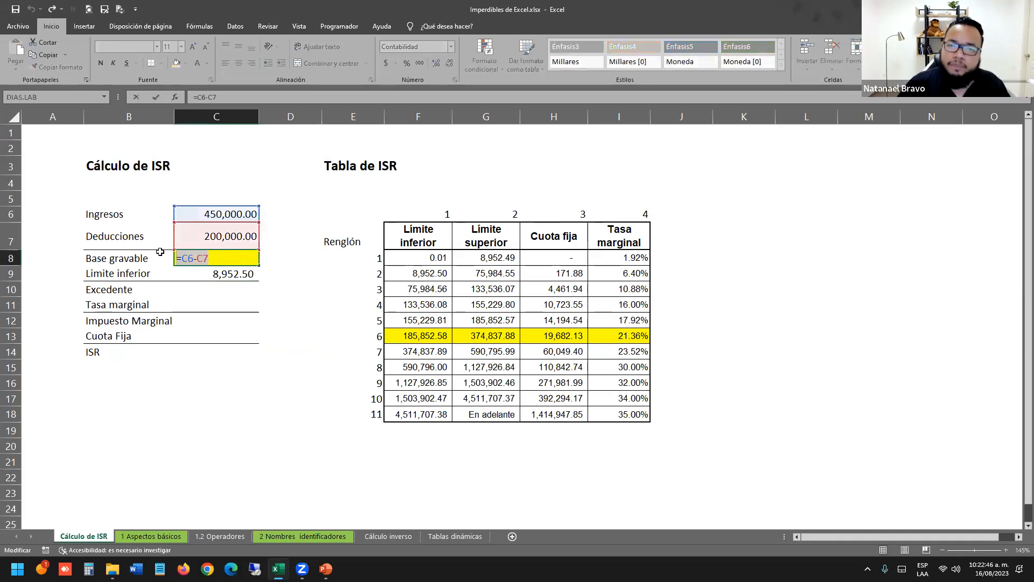
pyautogui.press('Return')
pyautogui.click(278, 268)
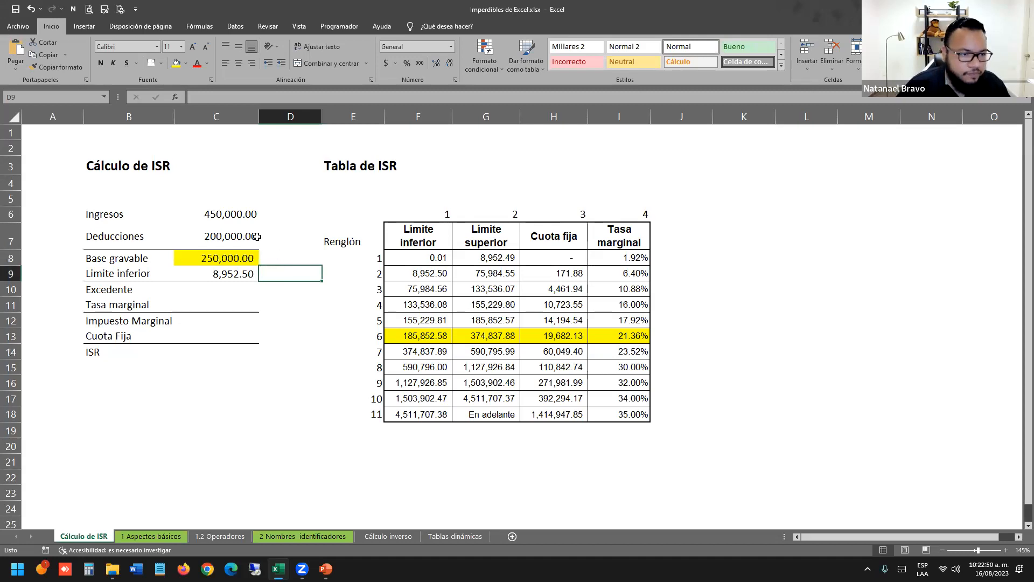
pyautogui.click(219, 225)
# Demonstrate a =C6 reference in spare cell D9, then delete it.
pyautogui.click(285, 254)
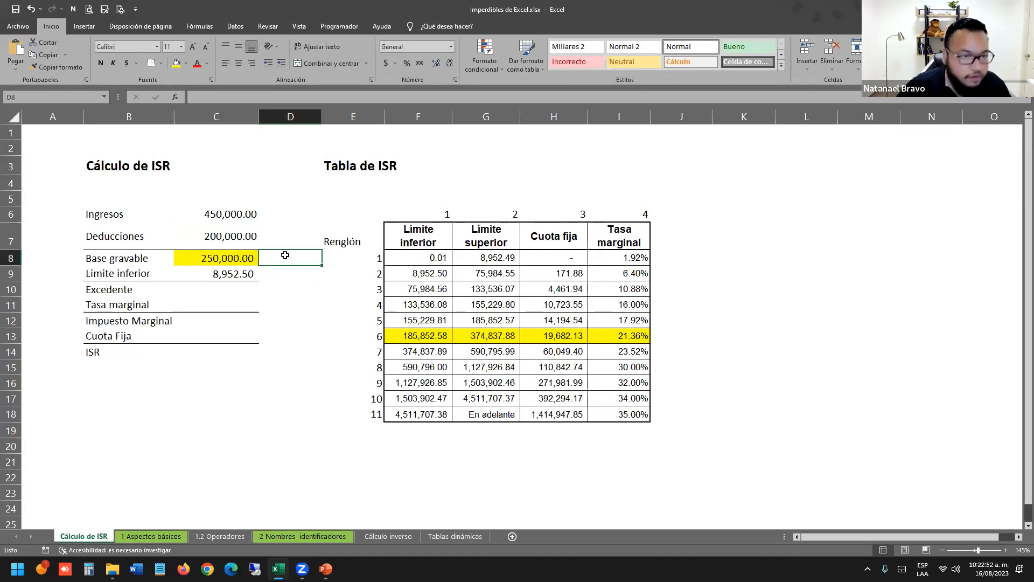
pyautogui.click(237, 213)
pyautogui.click(302, 270)
pyautogui.write('c6')
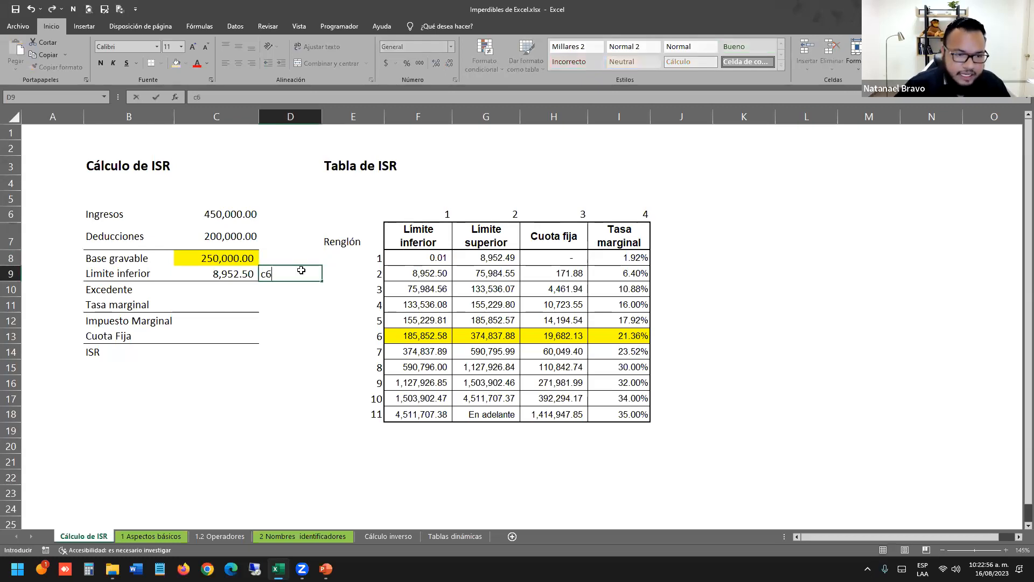
pyautogui.press('Return')
pyautogui.click(301, 271)
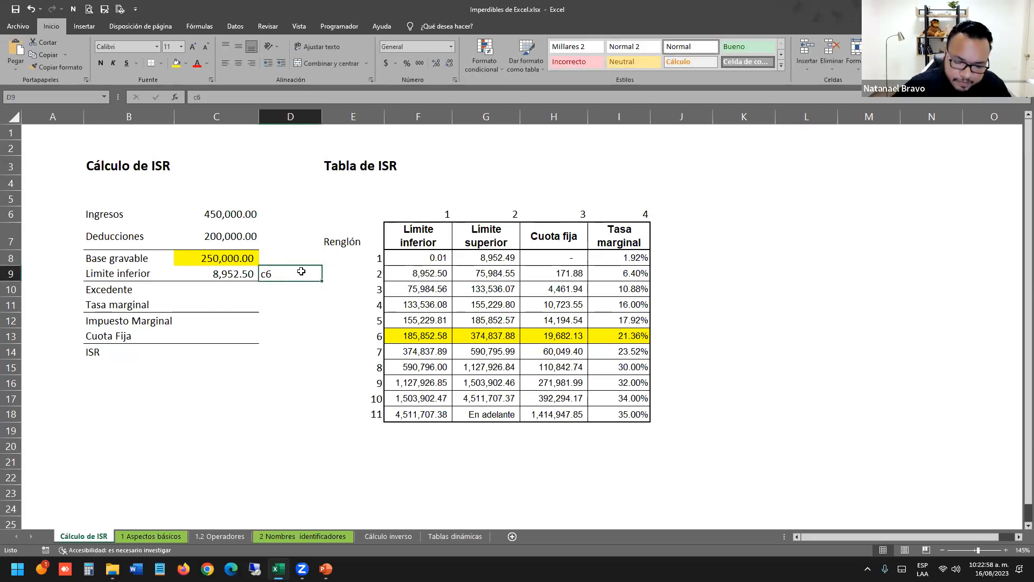
pyautogui.write('=')
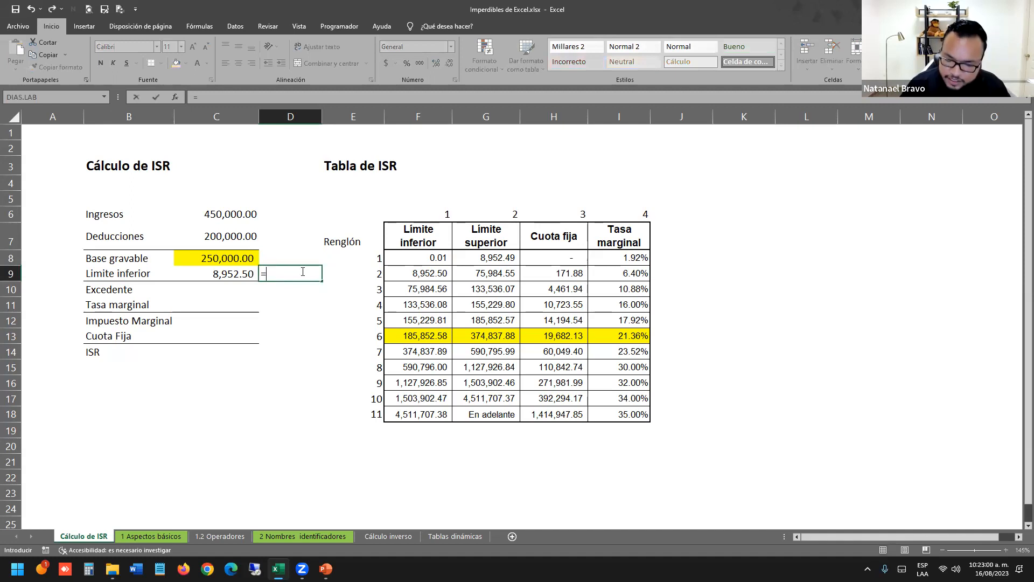
pyautogui.click(232, 215)
pyautogui.press('Return')
pyautogui.press('Up')
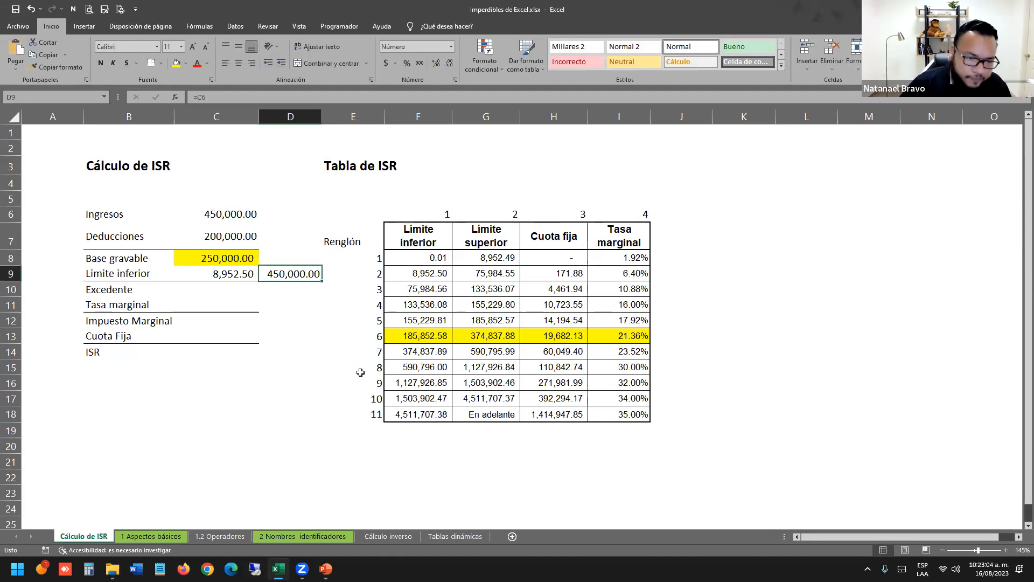
pyautogui.press('Delete')
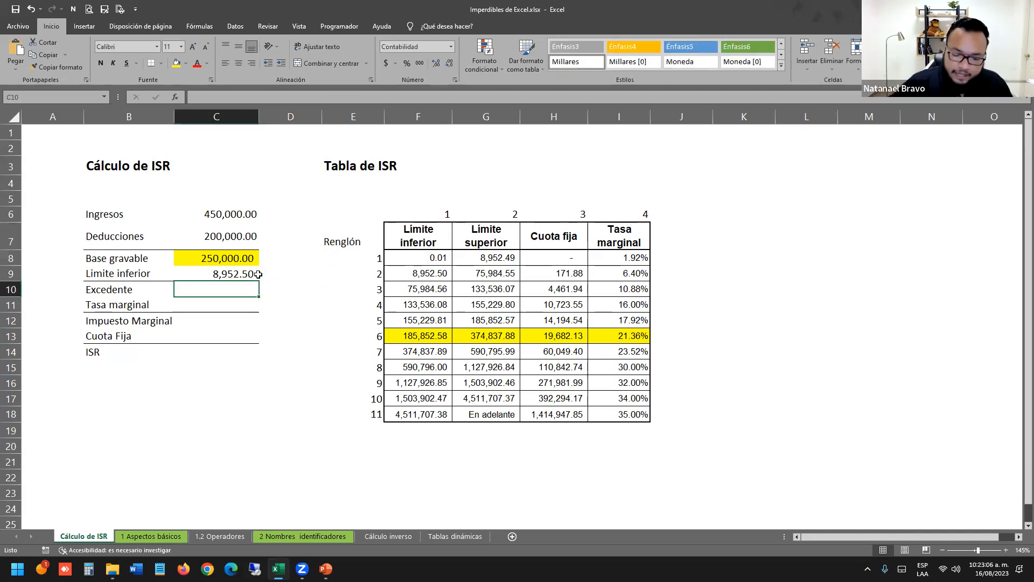
# Set Excedente in C10 to =C8-C9 and clear the Límite inferior value.
pyautogui.write('=')
pyautogui.click(254, 261)
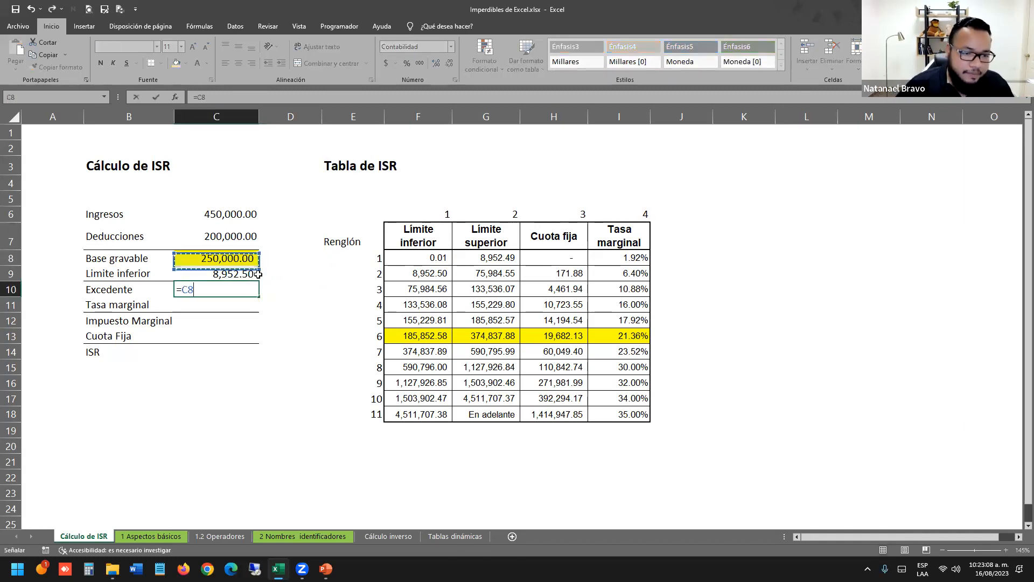
pyautogui.write('-')
pyautogui.click(258, 274)
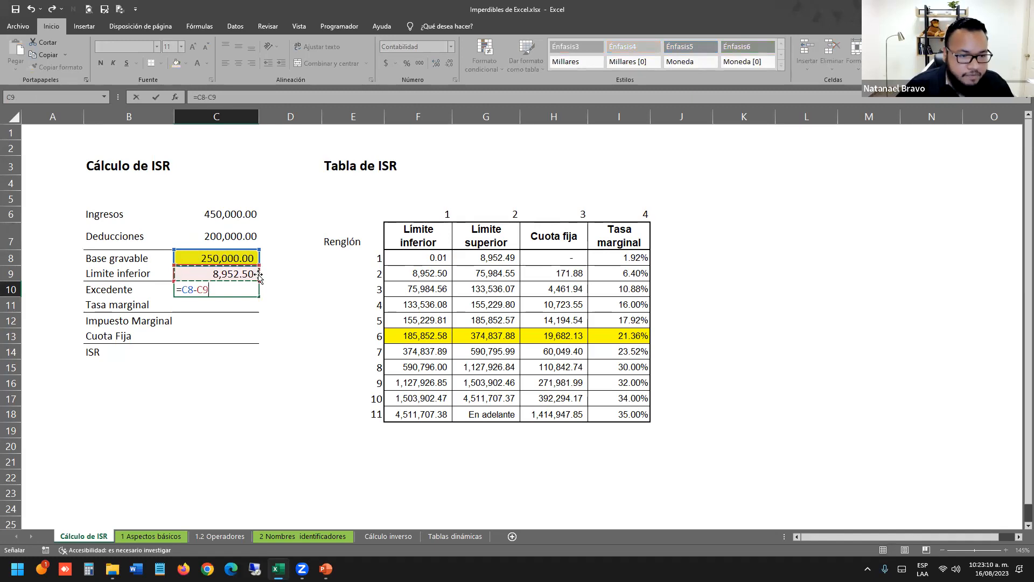
pyautogui.press('Return')
pyautogui.click(246, 275)
pyautogui.press('Delete')
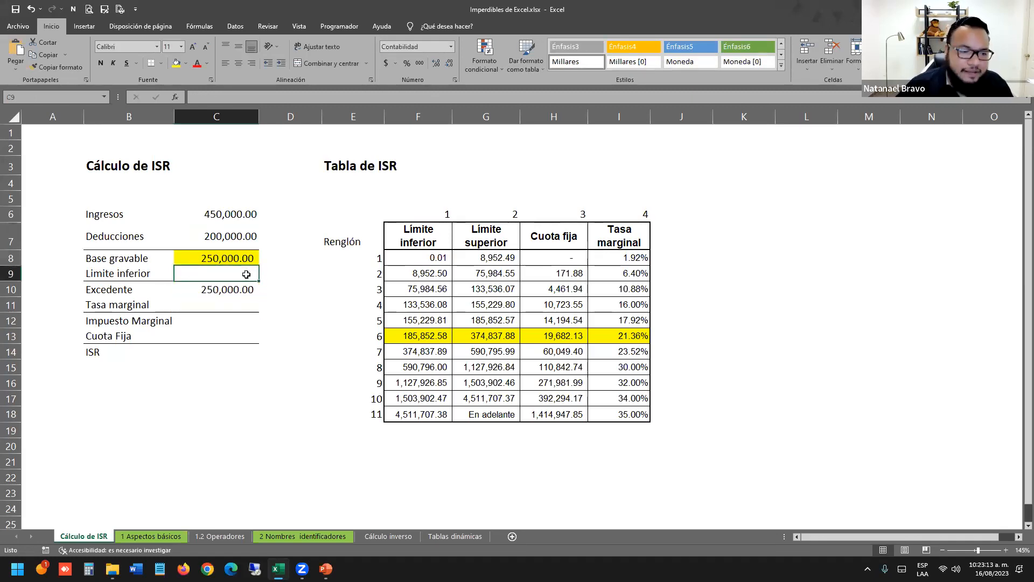
pyautogui.click(395, 537)
pyautogui.click(219, 183)
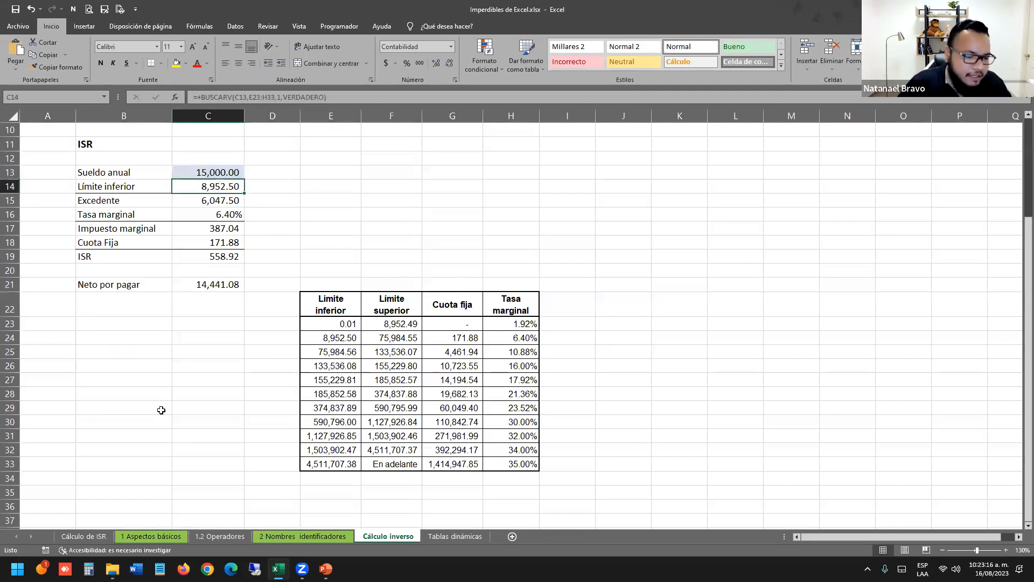
pyautogui.click(86, 537)
pyautogui.click(316, 367)
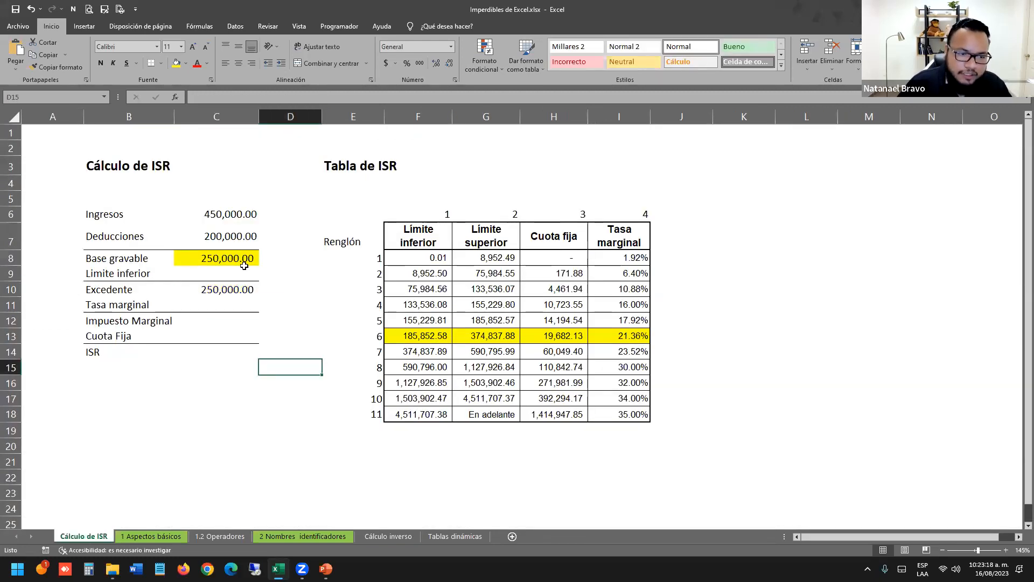
pyautogui.click(245, 270)
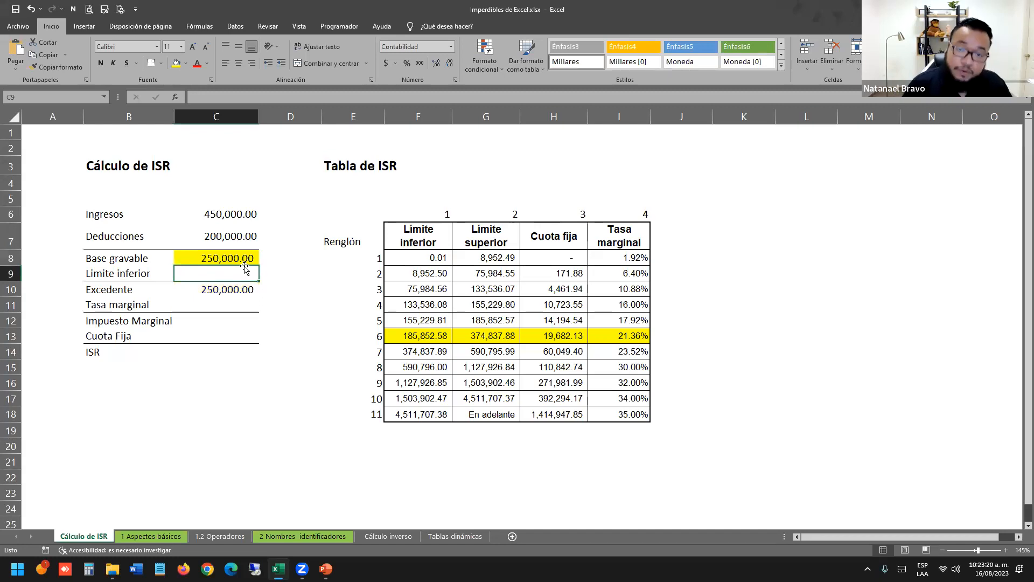
pyautogui.click(112, 569)
pyautogui.click(195, 169)
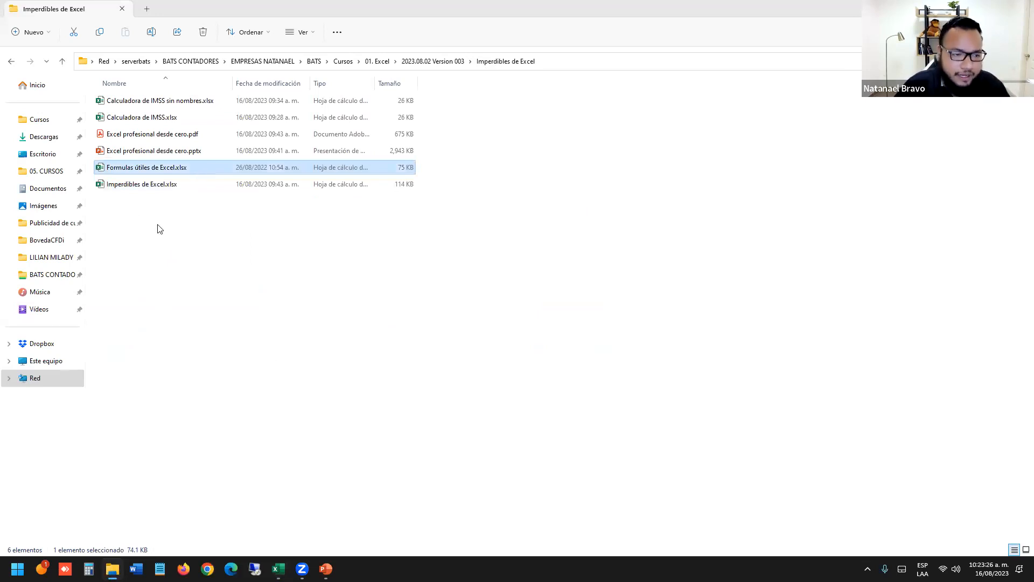
# In Límite inferior, start =buscarv(C8, with ISR table F8:I18 as the lookup range.
pyautogui.hotkey('alt', 'Tab')
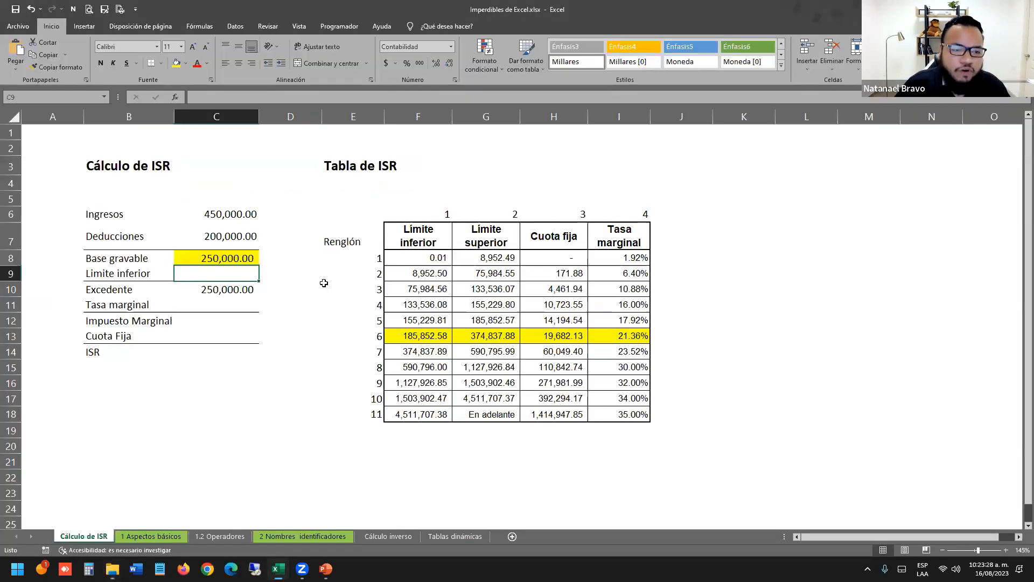
pyautogui.write('=')
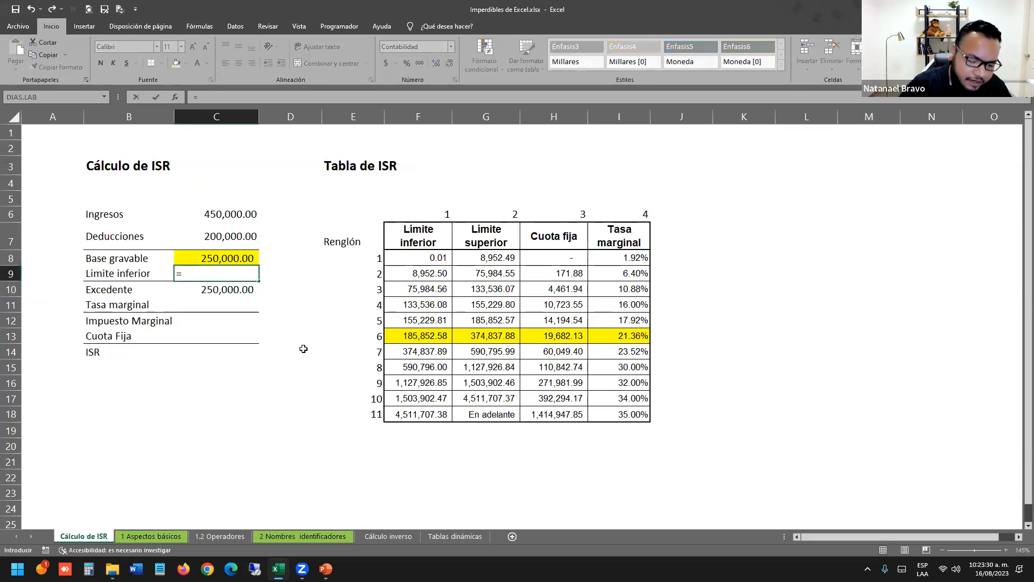
pyautogui.write('buscarv')
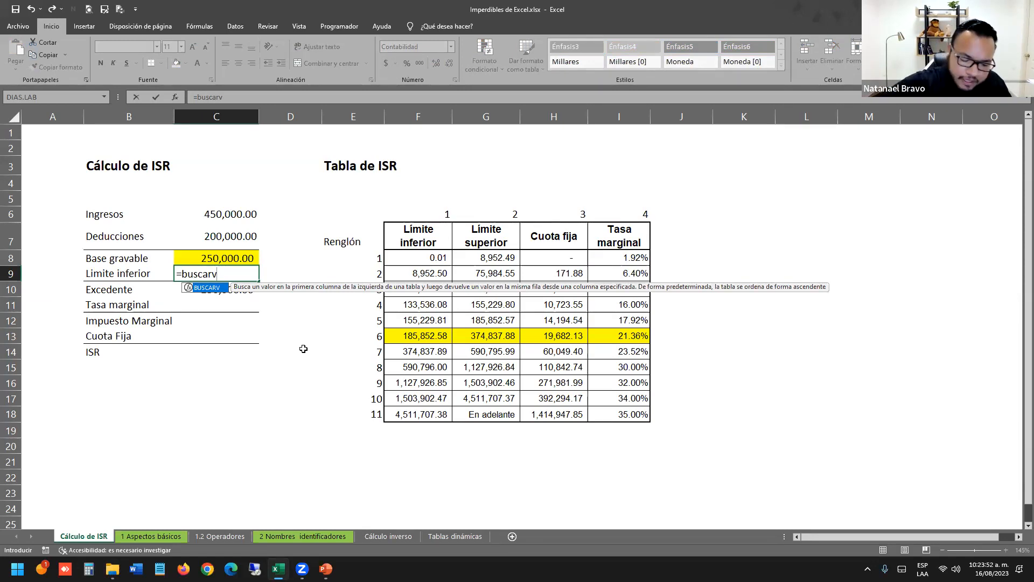
pyautogui.write('(')
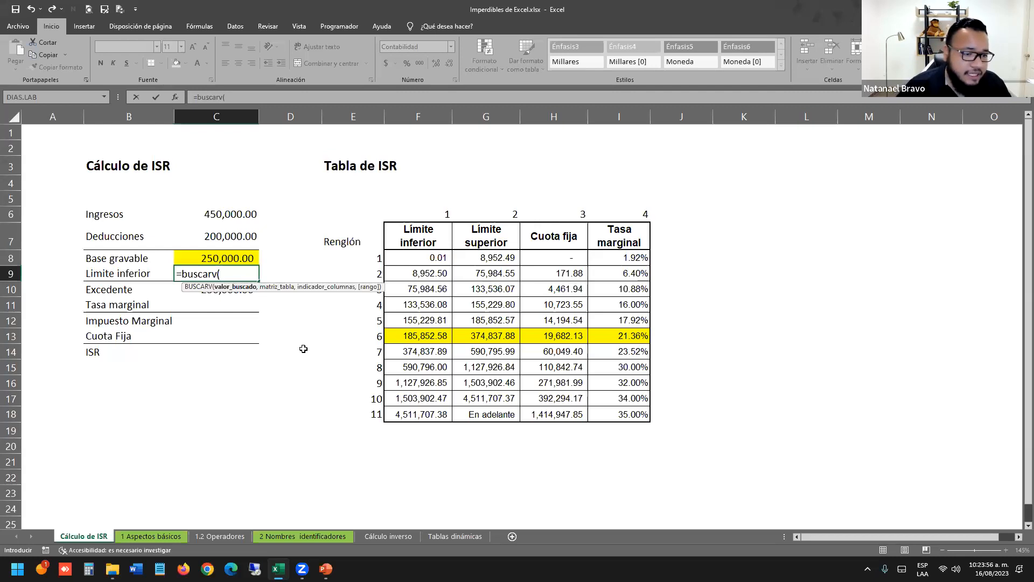
pyautogui.click(244, 258)
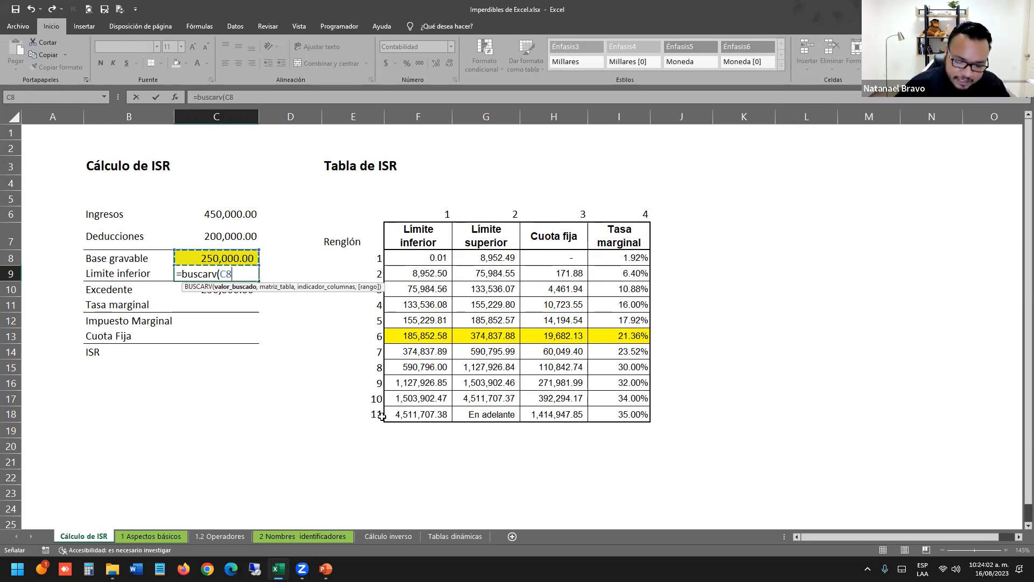
pyautogui.write(',')
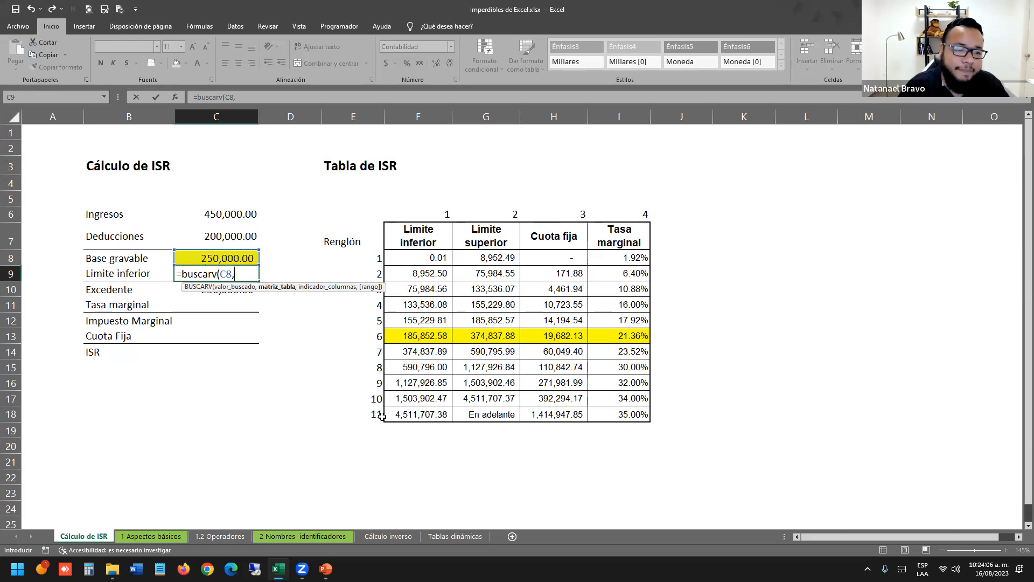
pyautogui.moveTo(410, 258); pyautogui.dragTo(649, 416)
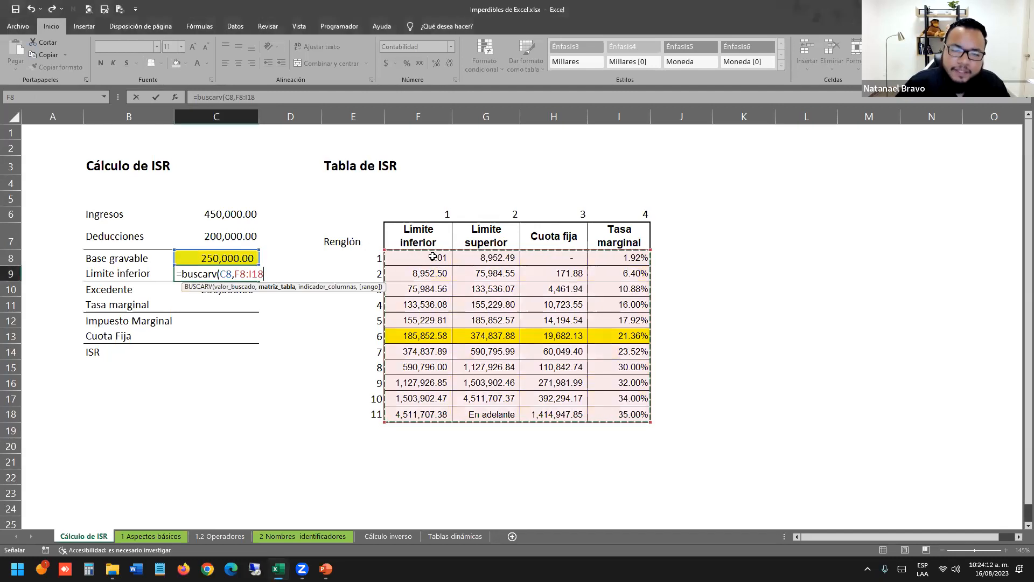
pyautogui.moveTo(426, 236); pyautogui.dragTo(607, 237)
pyautogui.moveTo(418, 259); pyautogui.dragTo(622, 413)
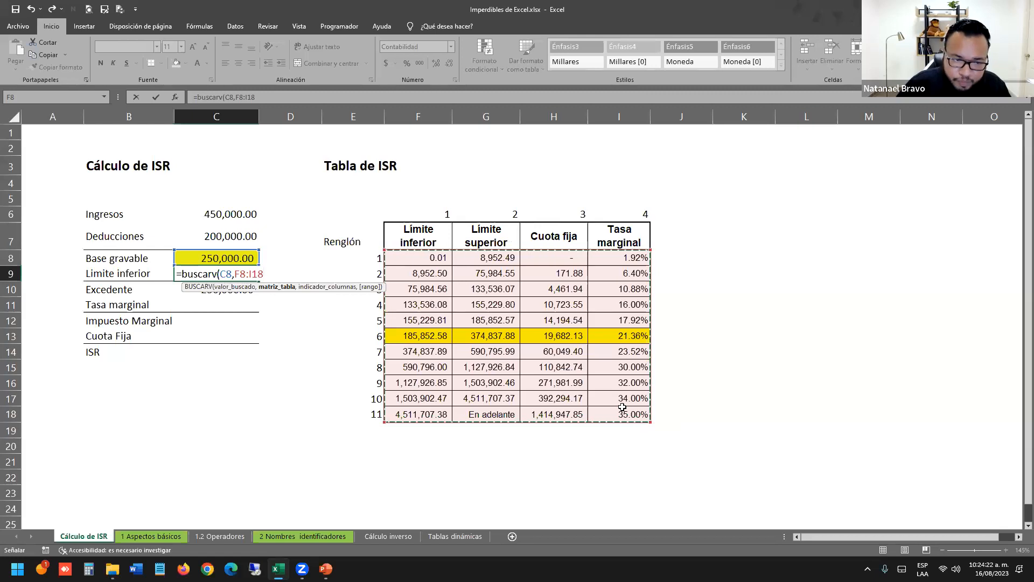
# Complete =buscarv(C8,F8:I18,1,VERDADERO), so Límite inferior returns 185,852.58.
pyautogui.write(',1')
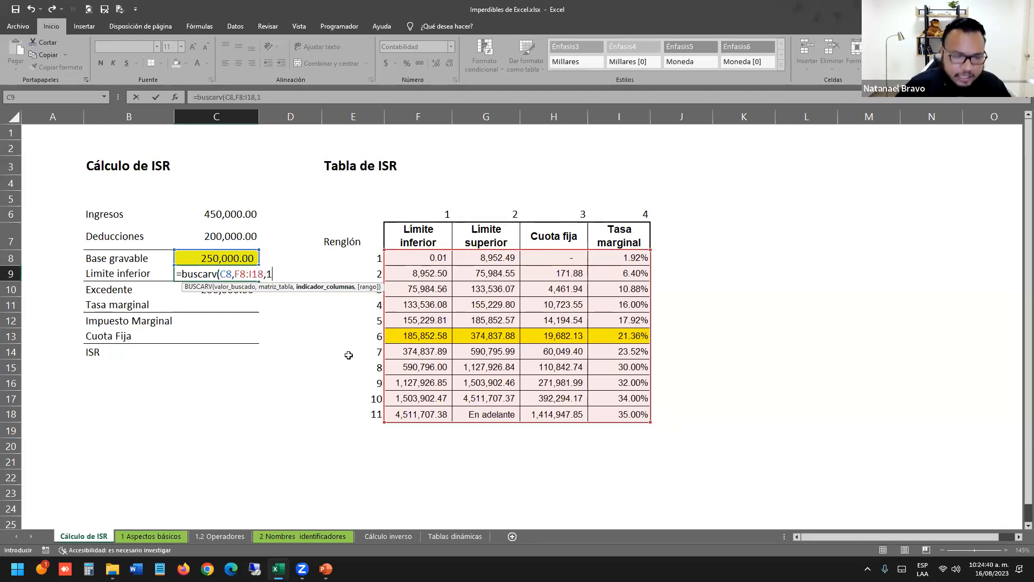
pyautogui.write(',')
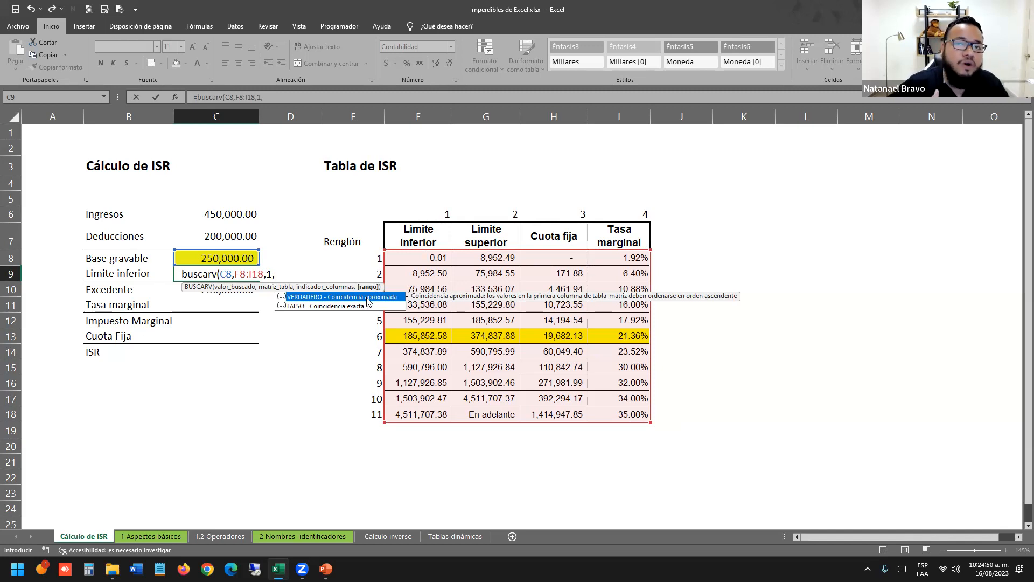
pyautogui.click(322, 306)
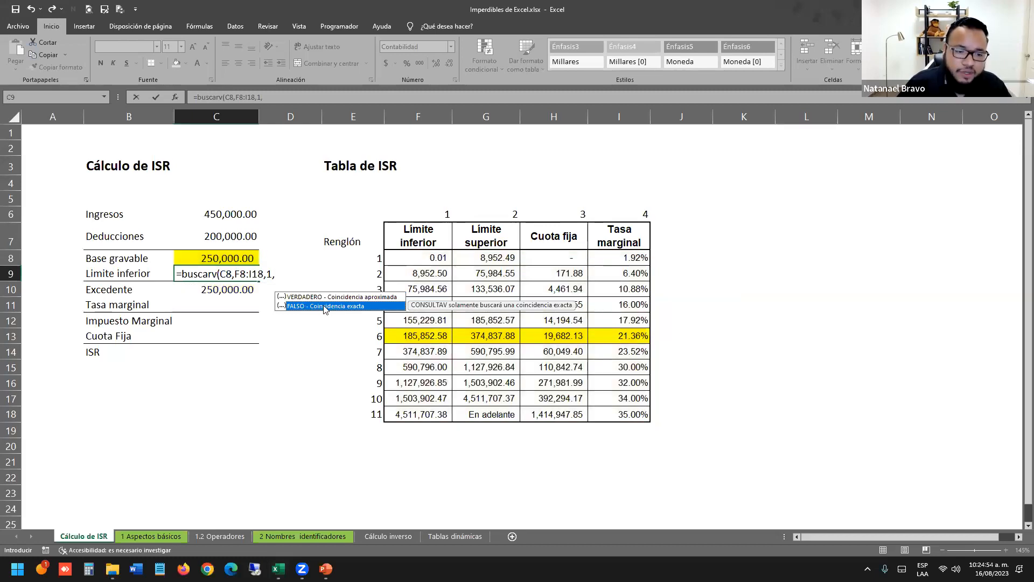
pyautogui.press('Up')
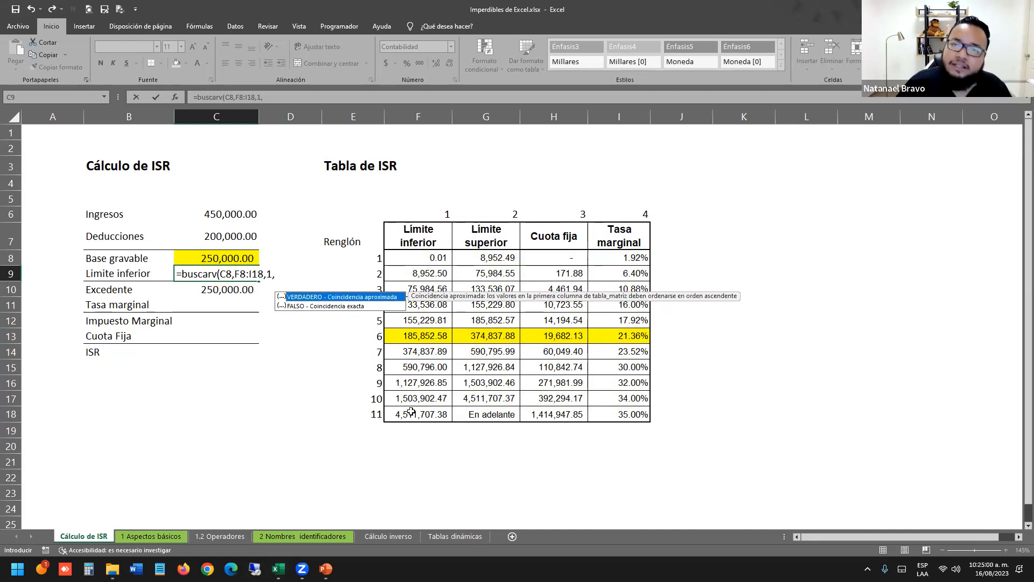
pyautogui.doubleClick(386, 297)
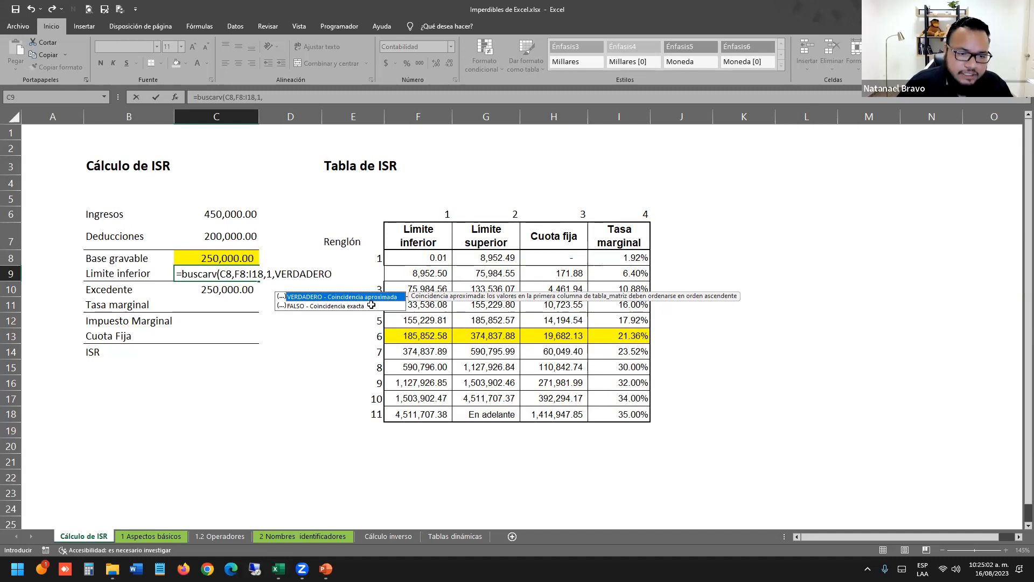
pyautogui.write(')')
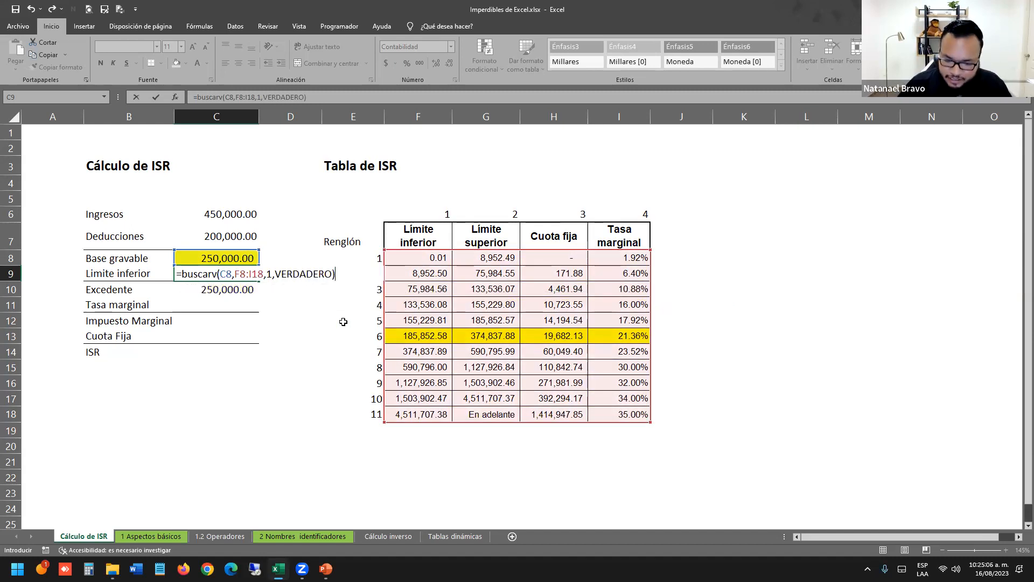
pyautogui.press('Return')
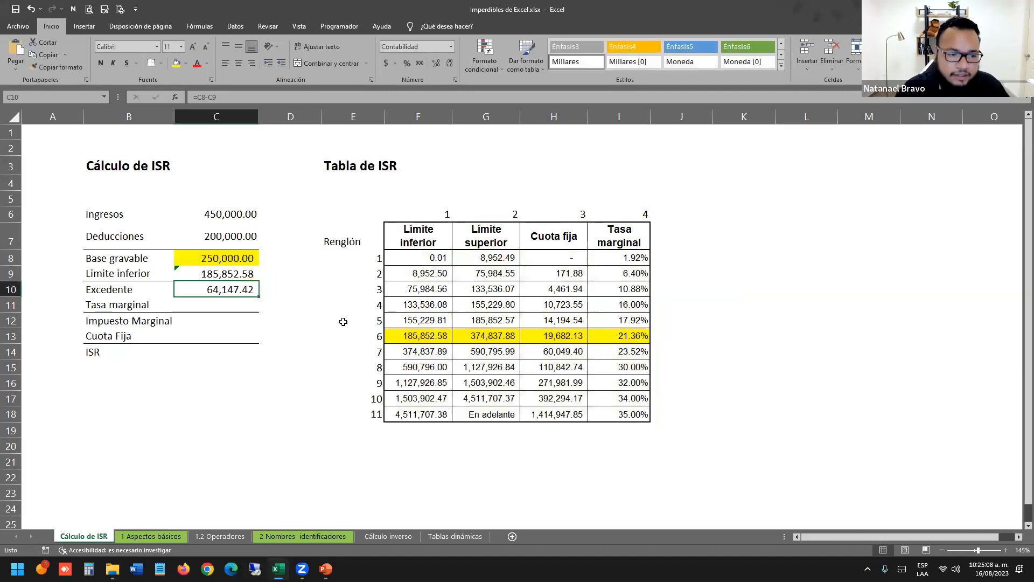
# Review the Límite inferior lookup formula against the ISR table's lower-limit column.
pyautogui.click(240, 269)
pyautogui.press('F2')
pyautogui.press('Escape')
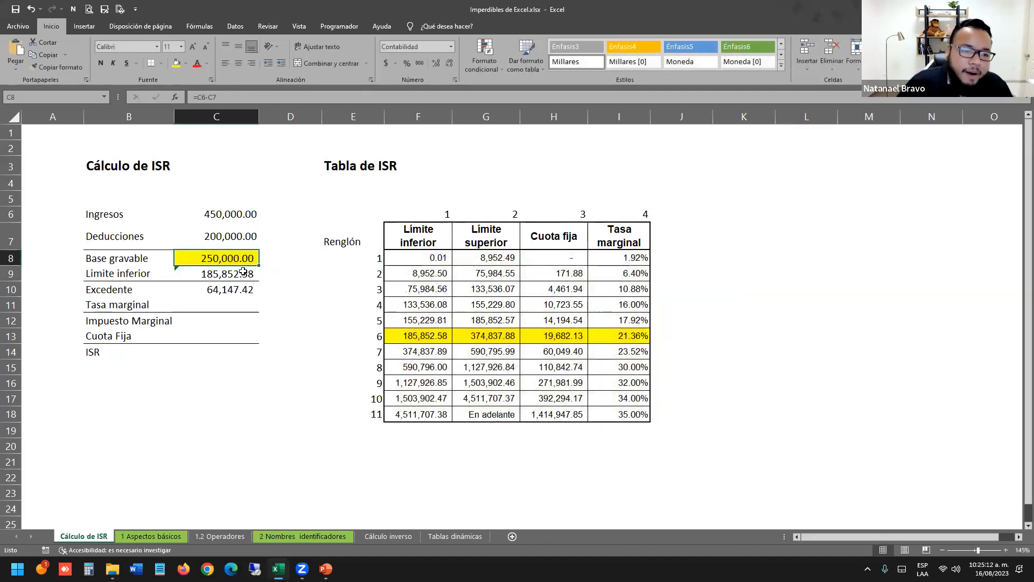
pyautogui.moveTo(423, 259); pyautogui.dragTo(423, 430)
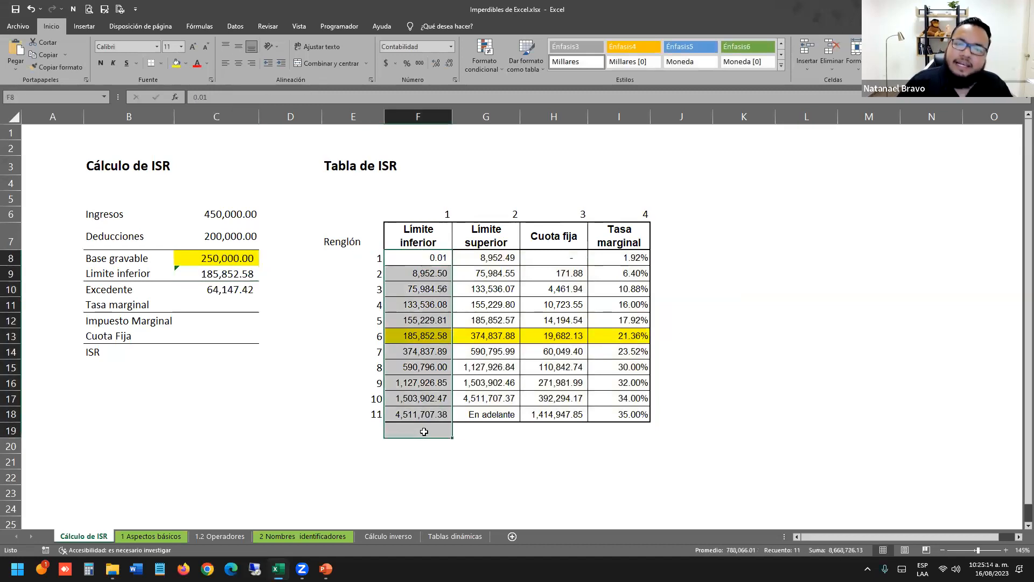
pyautogui.click(205, 333)
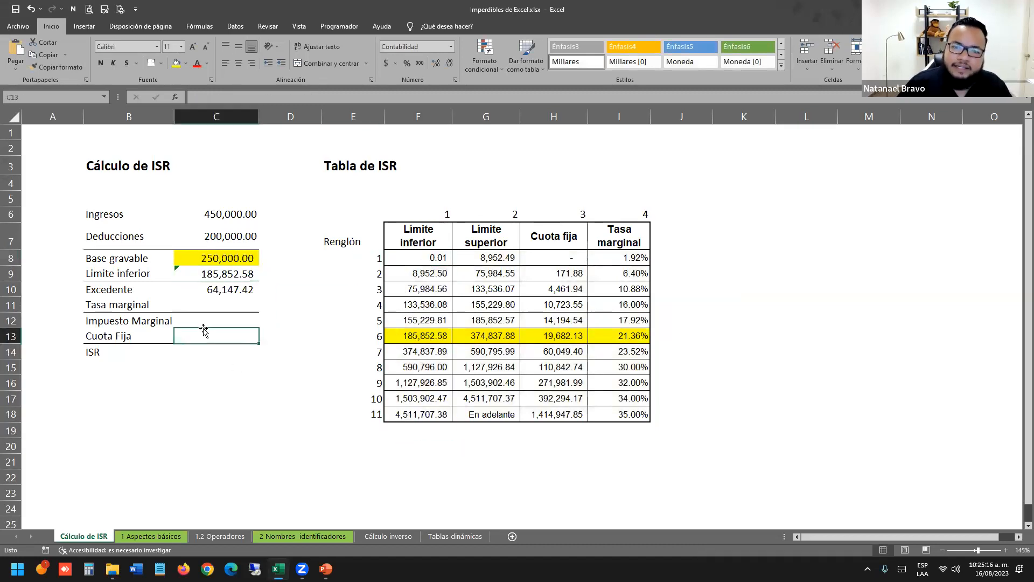
pyautogui.moveTo(410, 248); pyautogui.dragTo(418, 406)
pyautogui.click(248, 256)
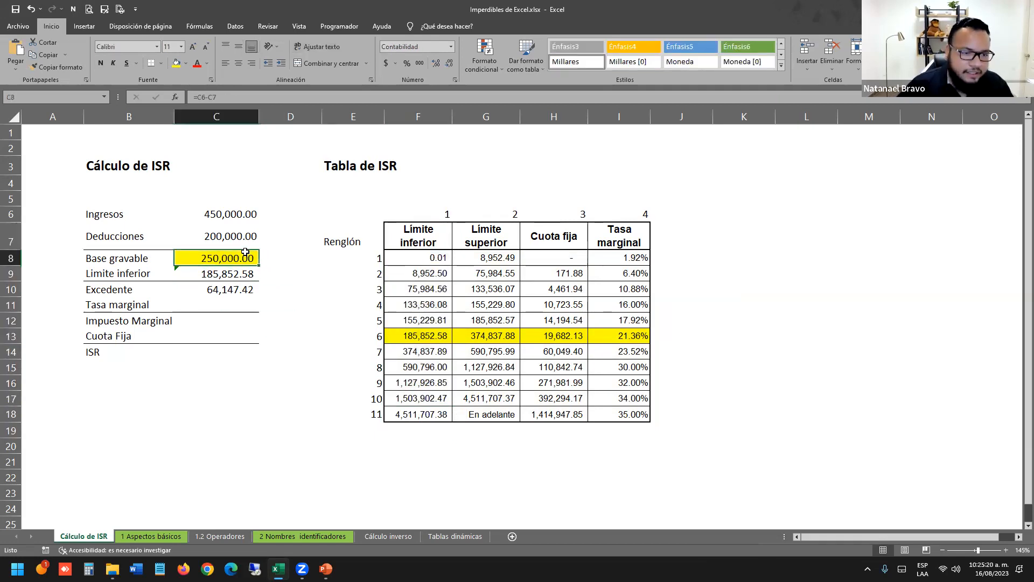
# Change Deducciones to 50,000.00 and check Base gravable 400,000.00, Límite inferior 374,837.89, Excedente 25,162.11.
pyautogui.click(233, 233)
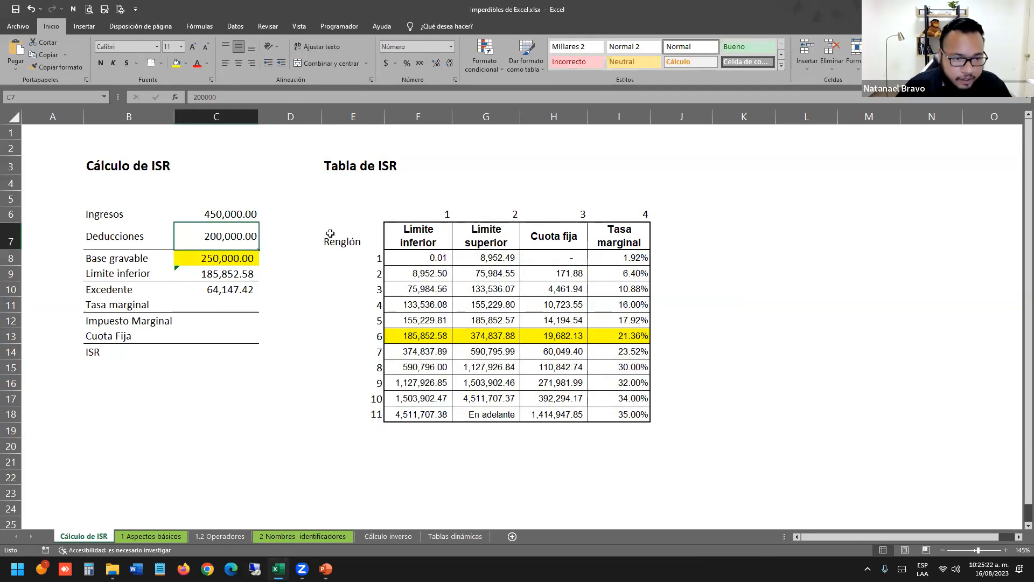
pyautogui.write('50000')
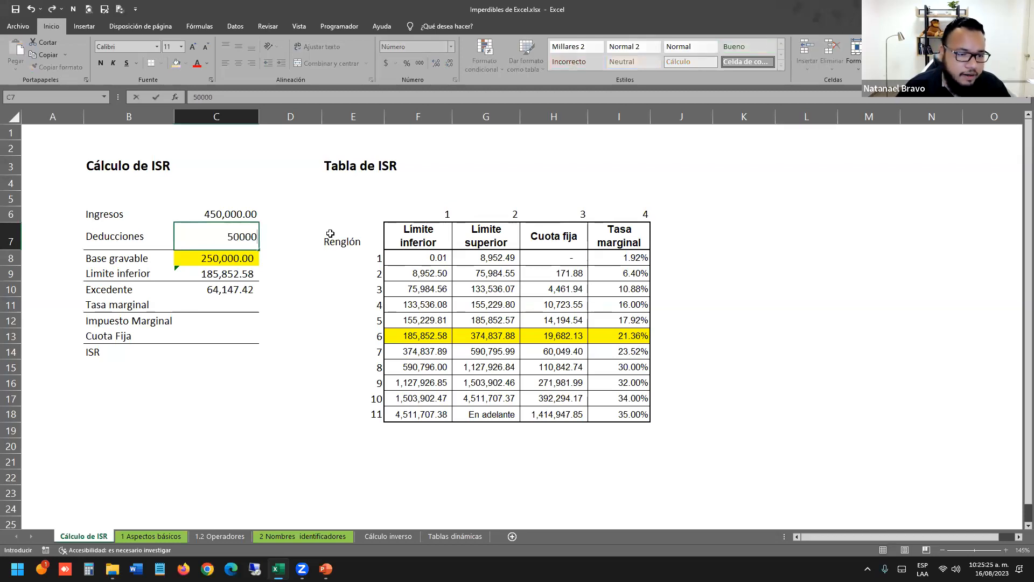
pyautogui.press('Return')
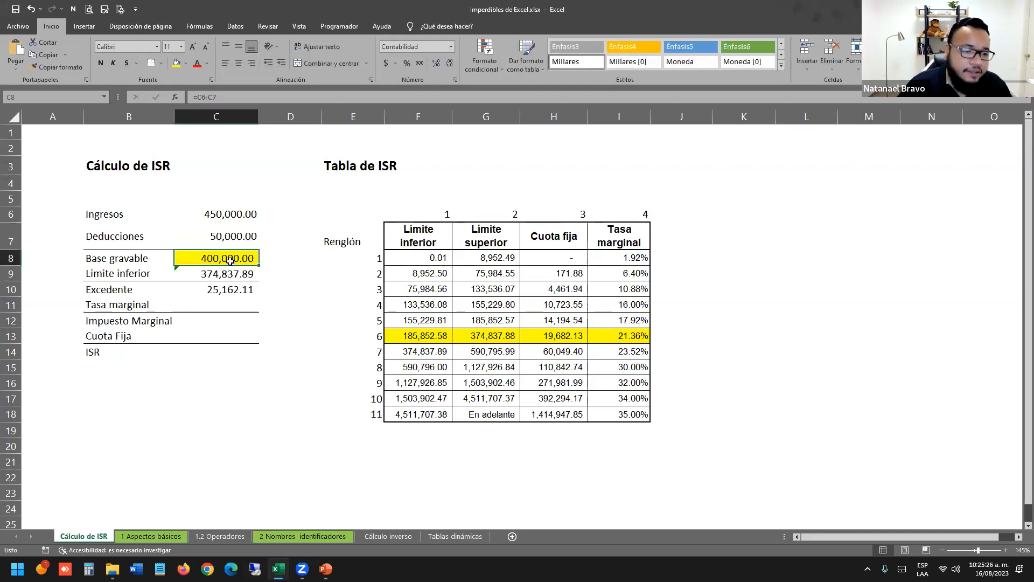
pyautogui.click(165, 261)
pyautogui.click(227, 274)
pyautogui.click(422, 380)
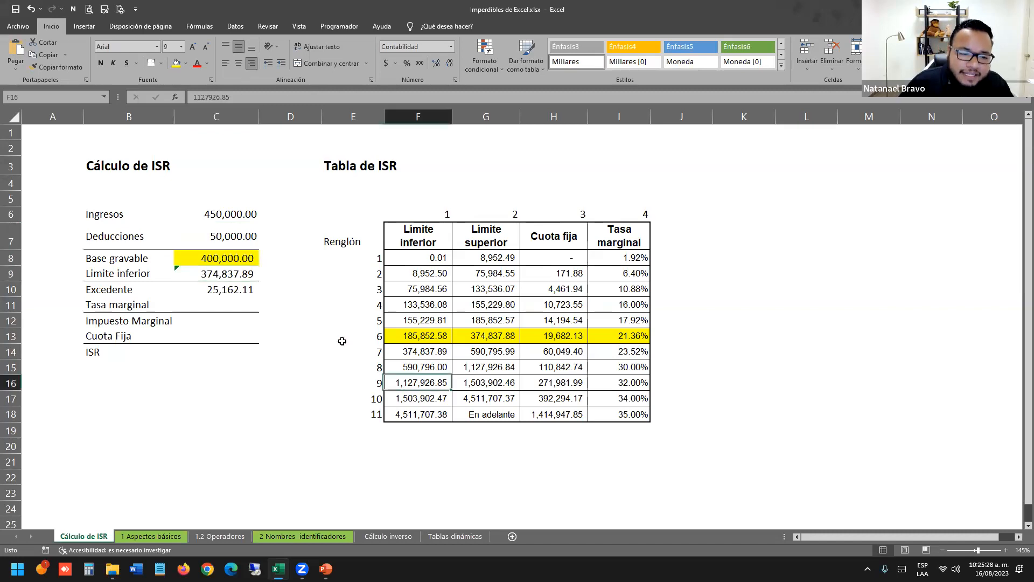
pyautogui.click(230, 285)
pyautogui.click(238, 275)
# Compare the recalculated results with bracket row 7 of the ISR table.
pyautogui.click(237, 260)
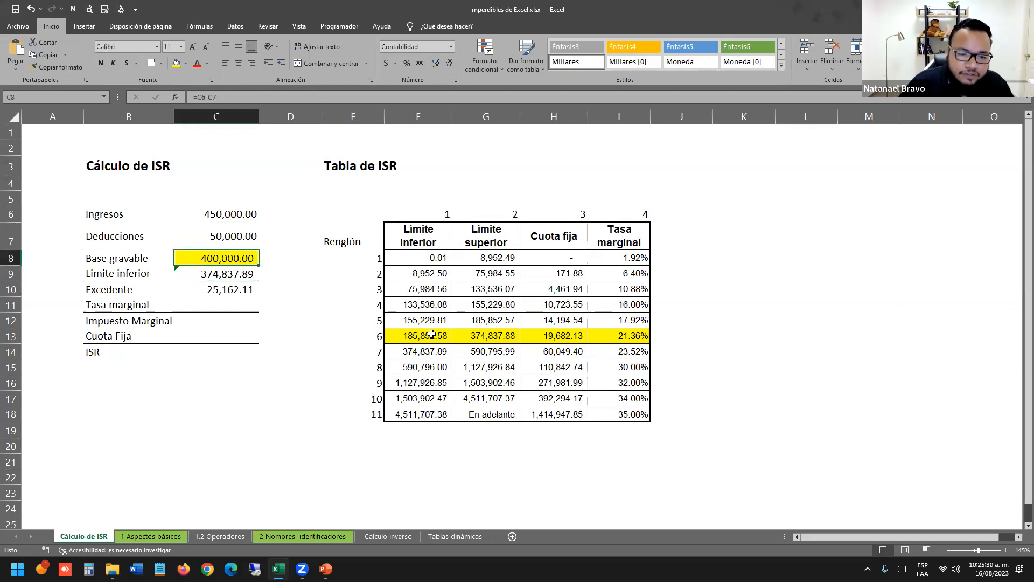
pyautogui.click(397, 337)
pyautogui.moveTo(378, 350); pyautogui.dragTo(566, 351)
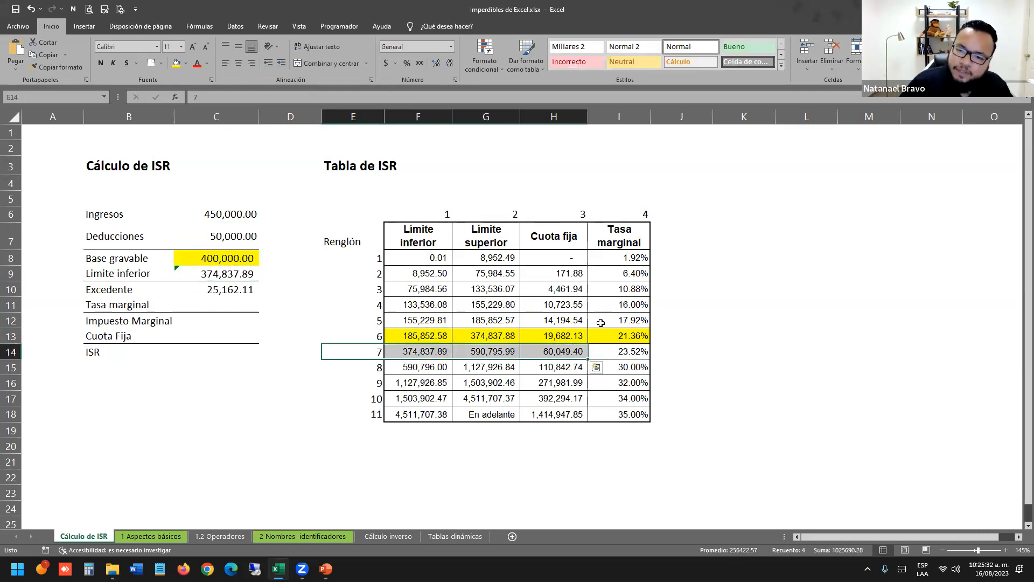
pyautogui.hotkey('alt', 'Tab')
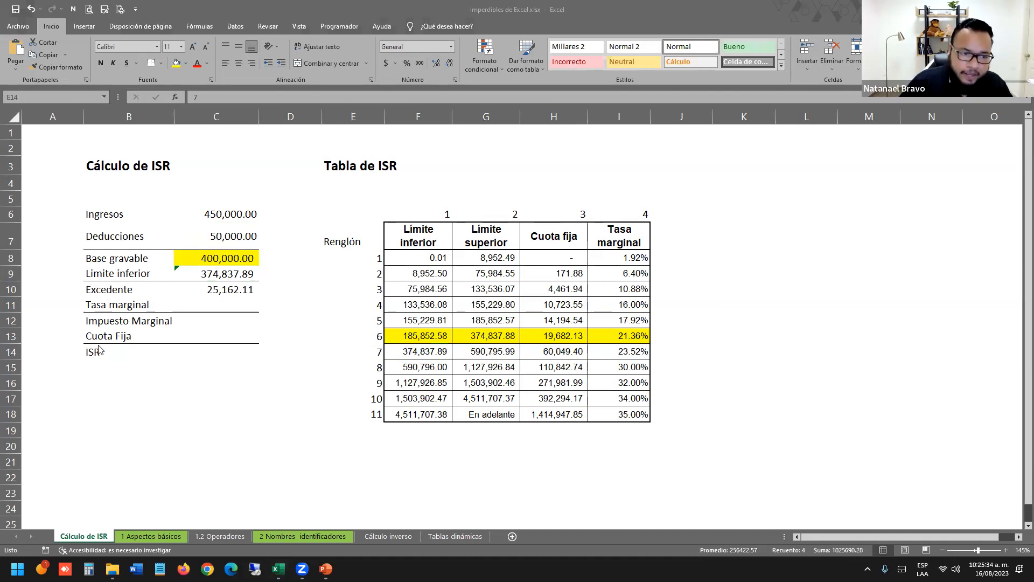
pyautogui.click(218, 302)
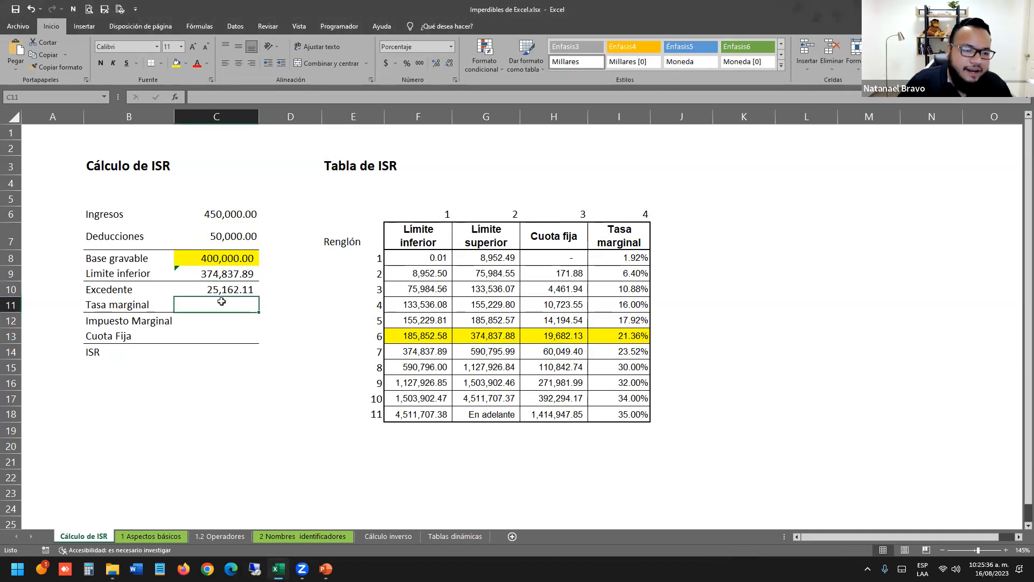
pyautogui.click(507, 365)
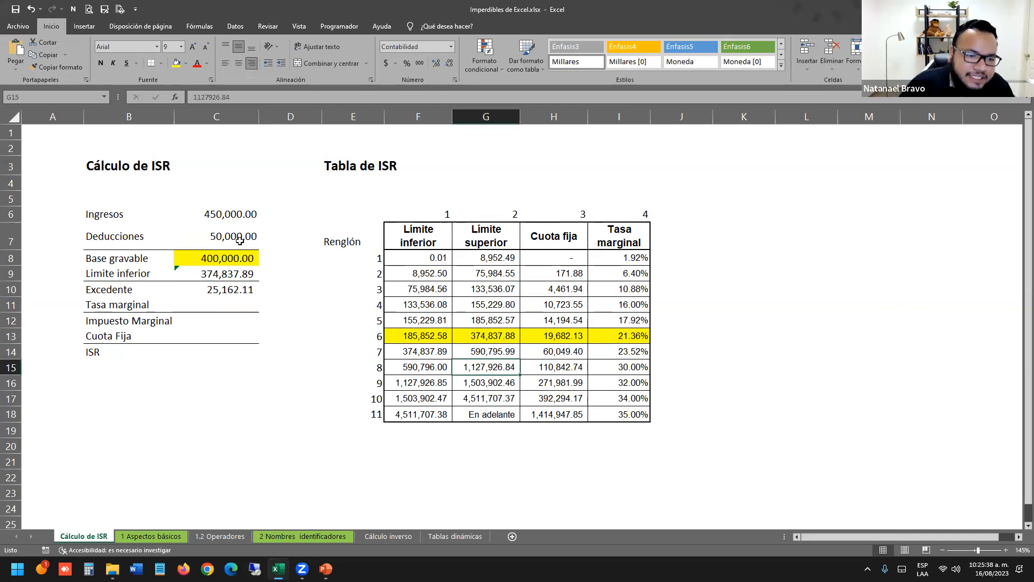
pyautogui.moveTo(235, 256); pyautogui.dragTo(161, 259)
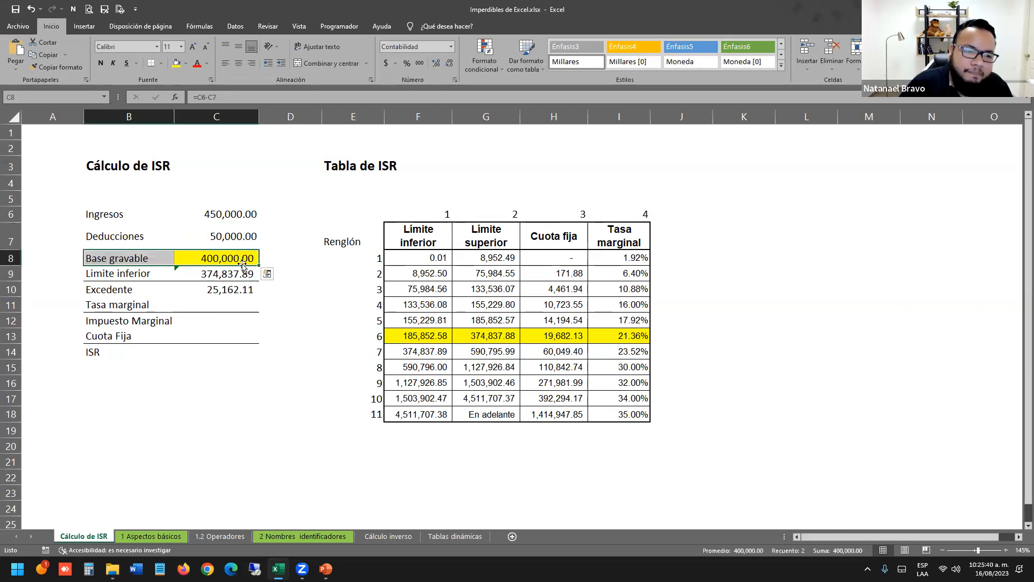
# Copy the whole BUSCARV formula text from Límite inferior into the empty Tasa marginal cell.
pyautogui.doubleClick(242, 272)
pyautogui.press('Escape')
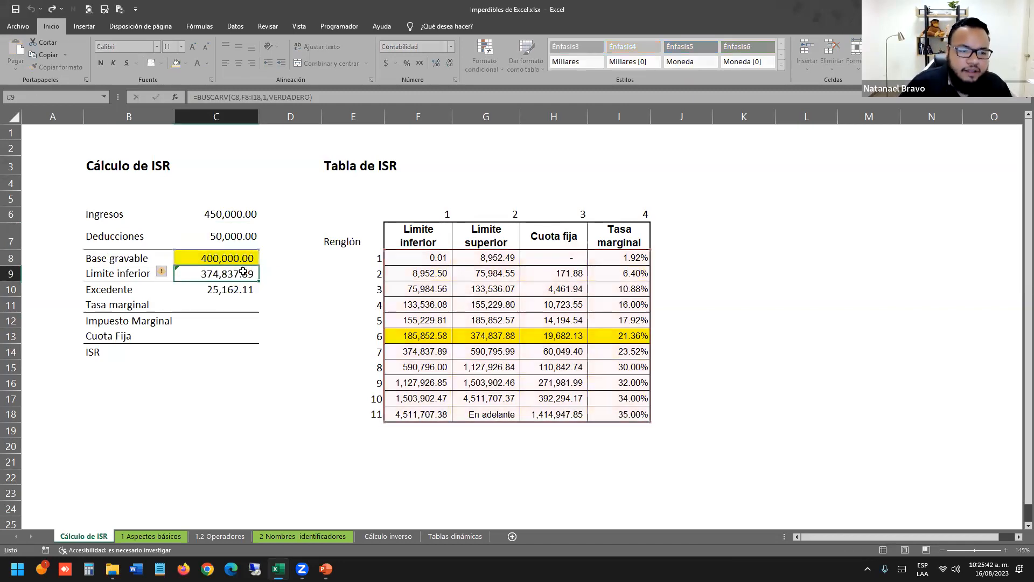
pyautogui.doubleClick(243, 272)
pyautogui.moveTo(350, 274); pyautogui.dragTo(174, 274)
pyautogui.hotkey('ctrl', 'c')
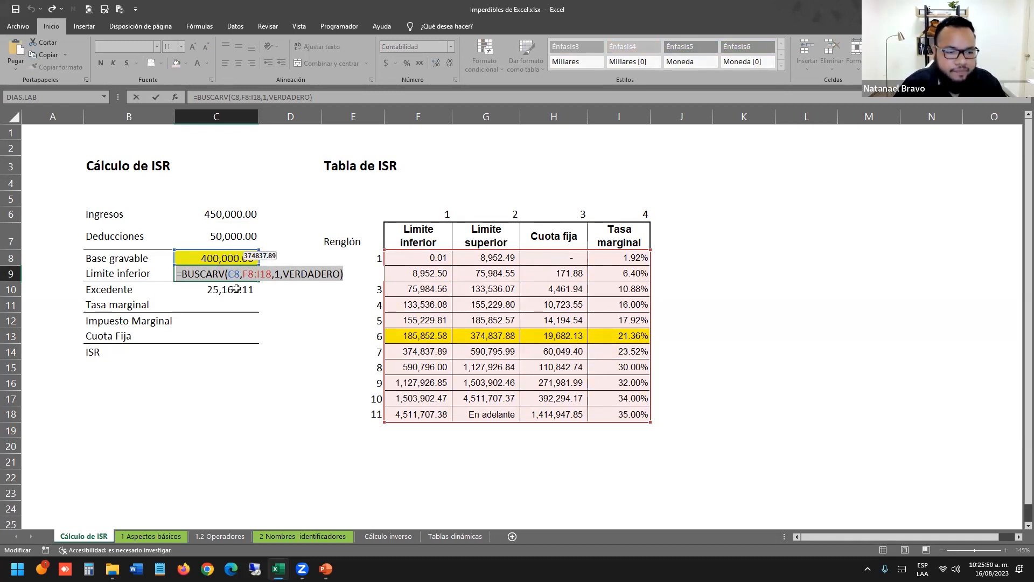
pyautogui.press('Escape')
pyautogui.doubleClick(234, 306)
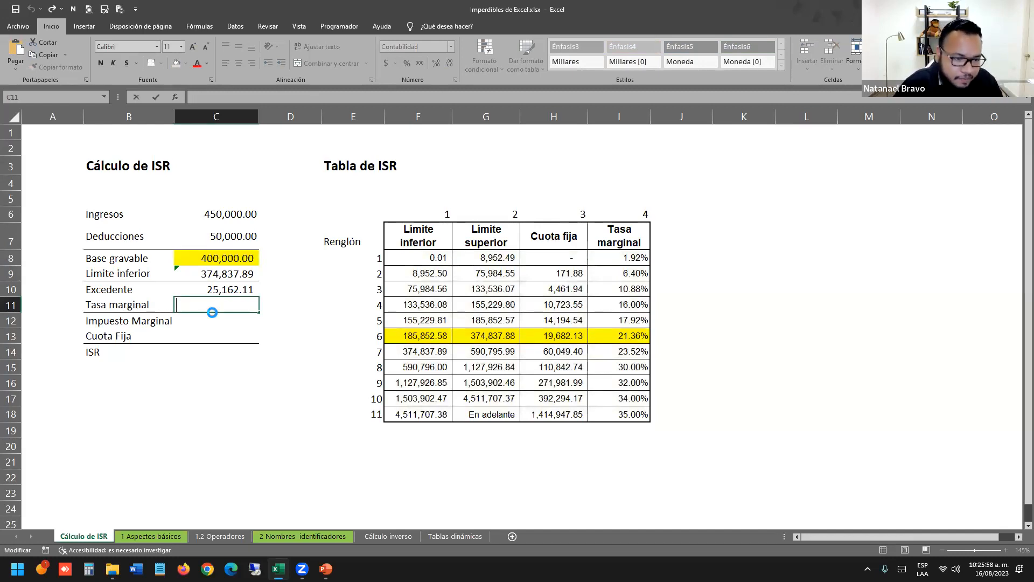
# Paste the lookup into Tasa marginal with column index 4, returning 23.52%.
pyautogui.hotkey('ctrl', 'v')
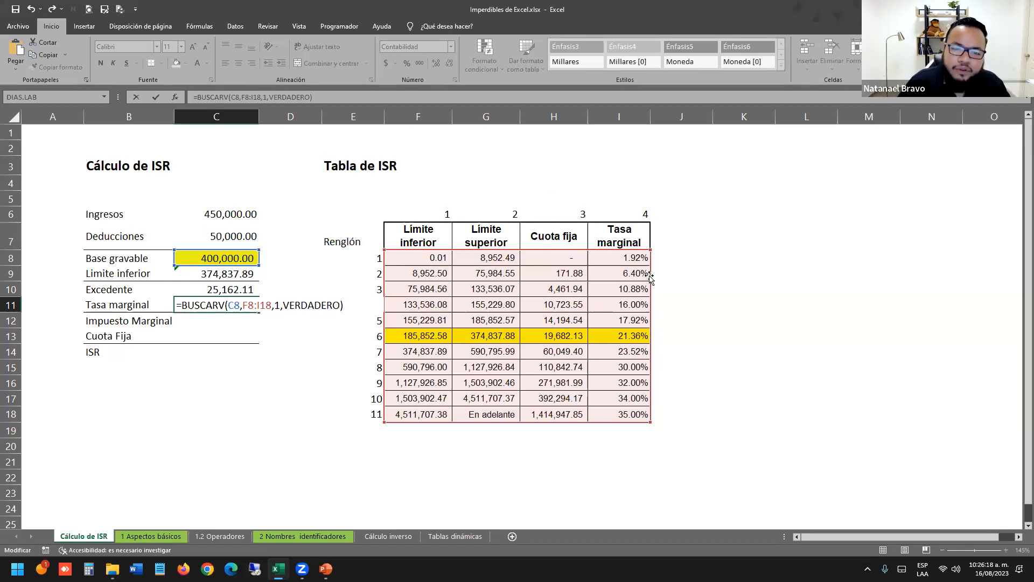
pyautogui.doubleClick(277, 305)
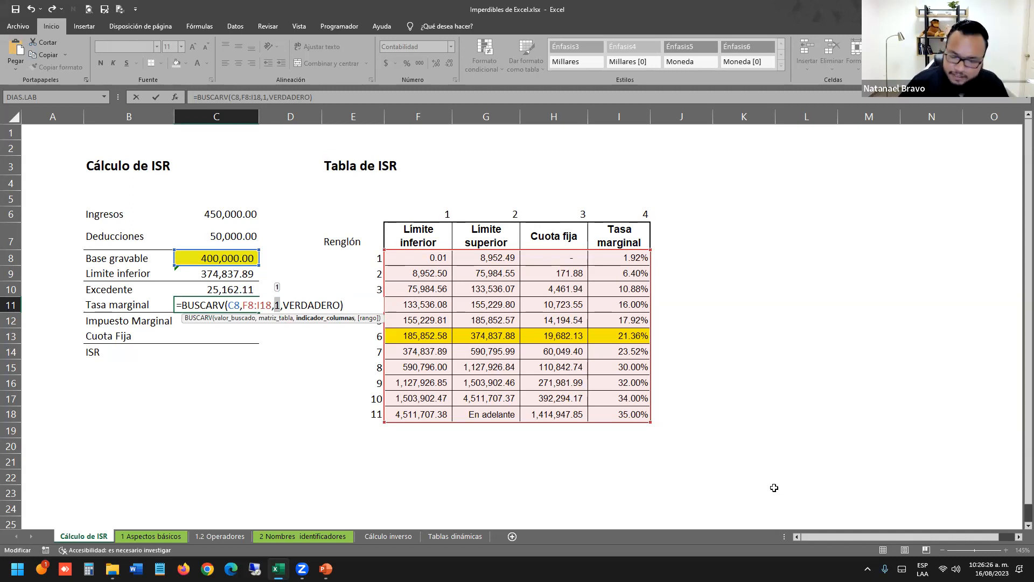
pyautogui.write('4')
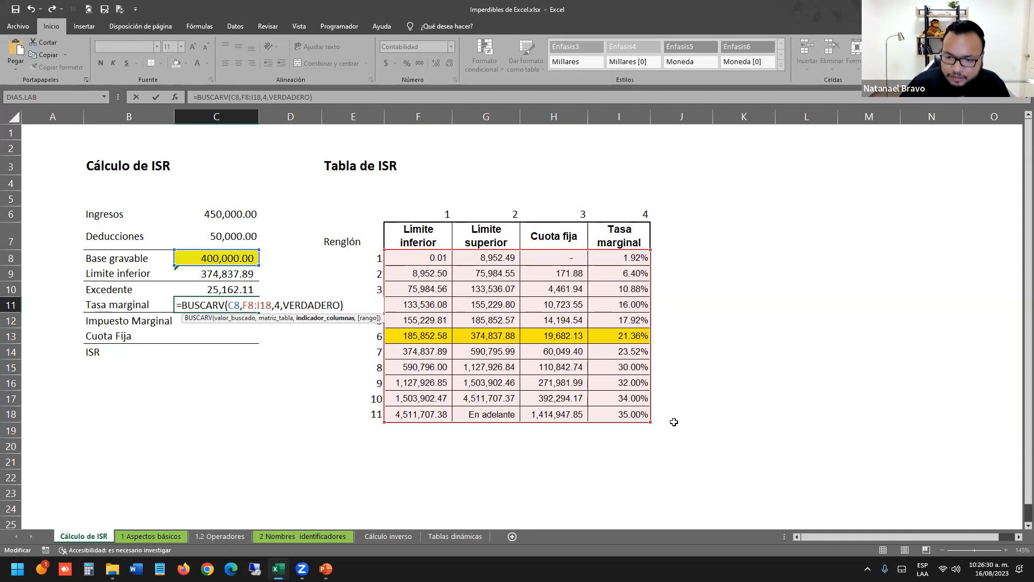
pyautogui.press('Return')
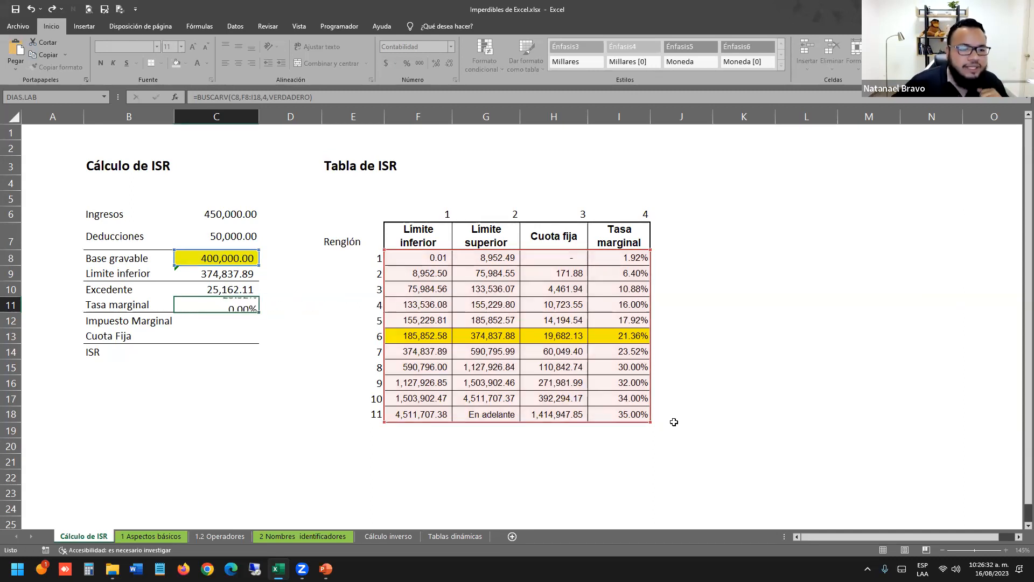
pyautogui.moveTo(641, 351); pyautogui.dragTo(415, 352)
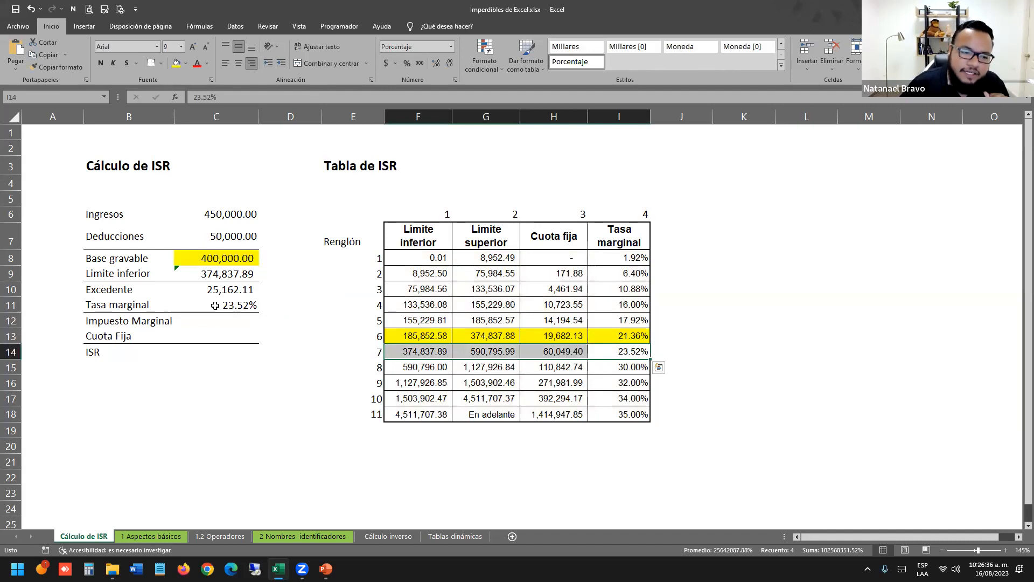
# Set Impuesto Marginal in C12 to =C10*C11.
pyautogui.click(241, 318)
pyautogui.write('=')
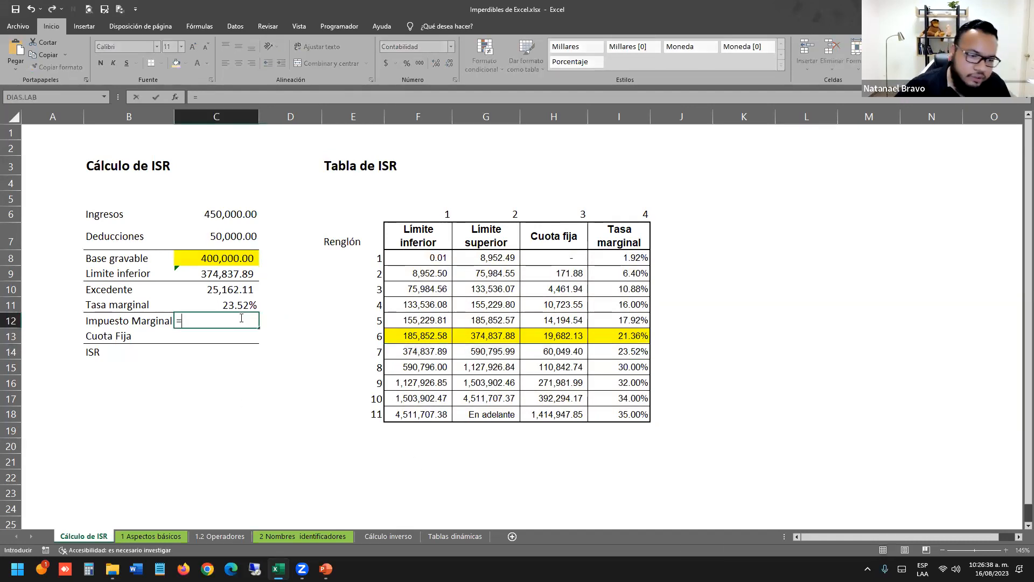
pyautogui.press('Up')
pyautogui.press('Up')
pyautogui.write('*')
pyautogui.press('Up')
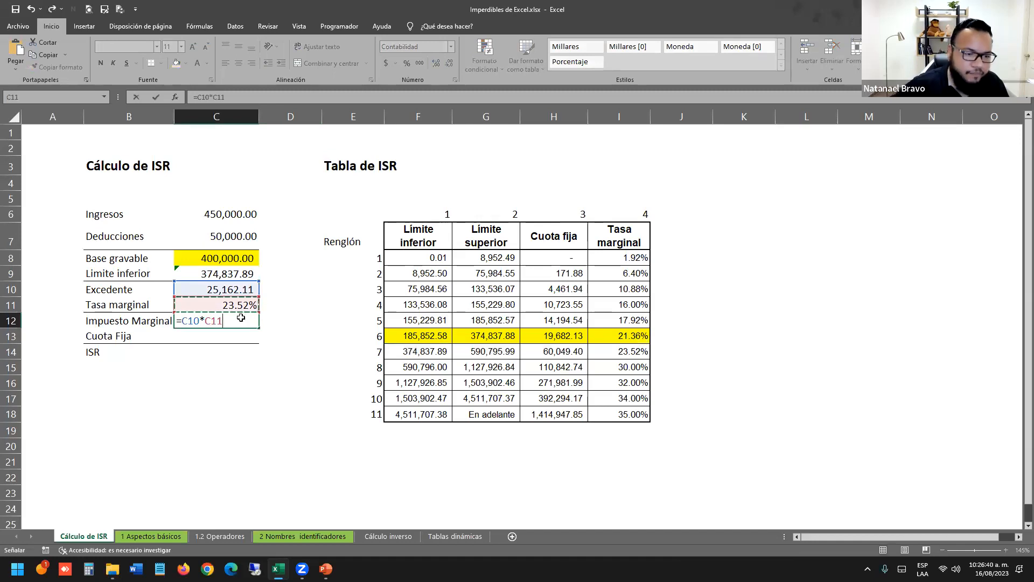
pyautogui.press('Return')
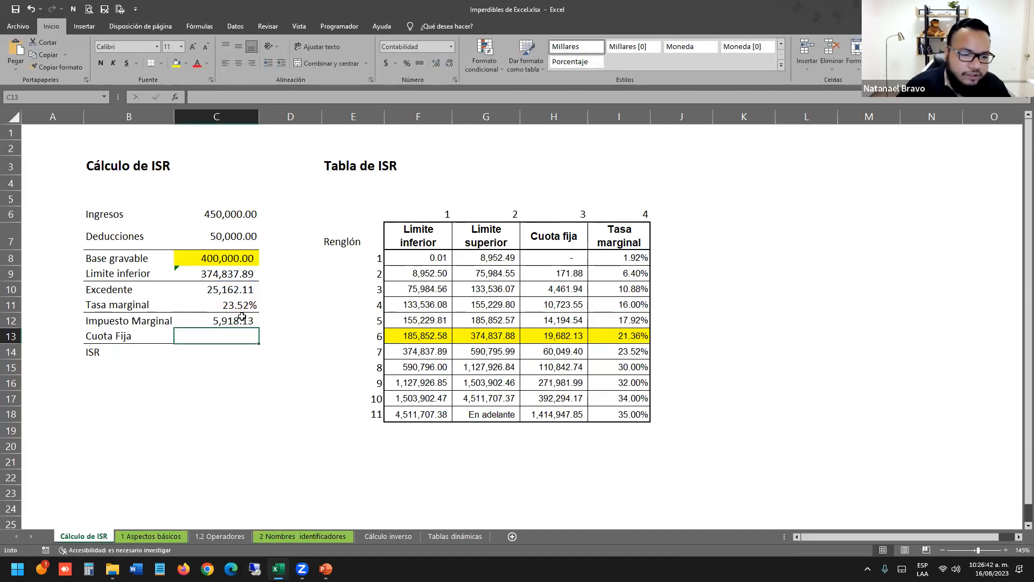
# Paste the lookup into Cuota Fija with column index 3, returning 60,049.40.
pyautogui.doubleClick(234, 338)
pyautogui.hotkey('ctrl', 'v')
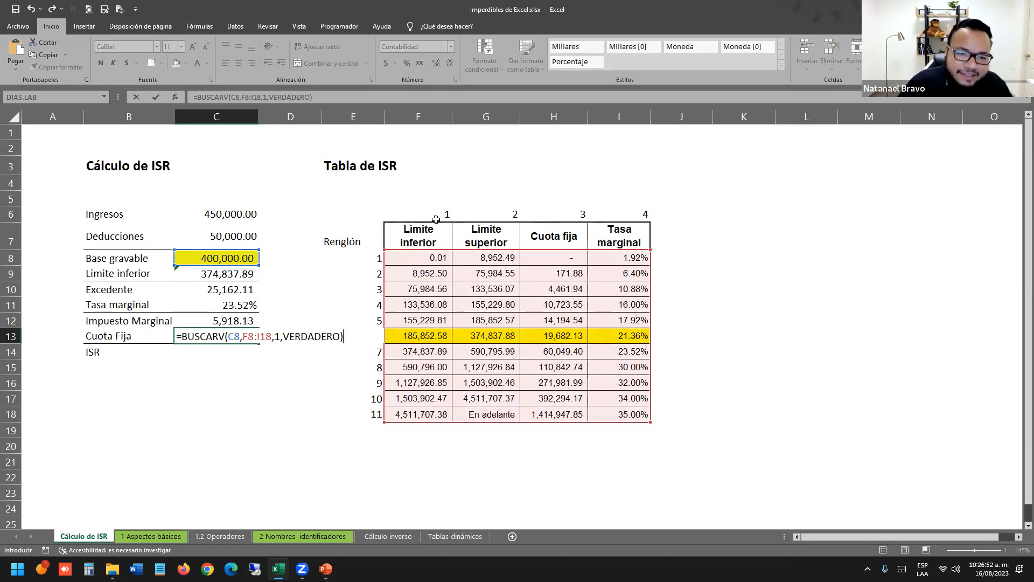
pyautogui.doubleClick(278, 335)
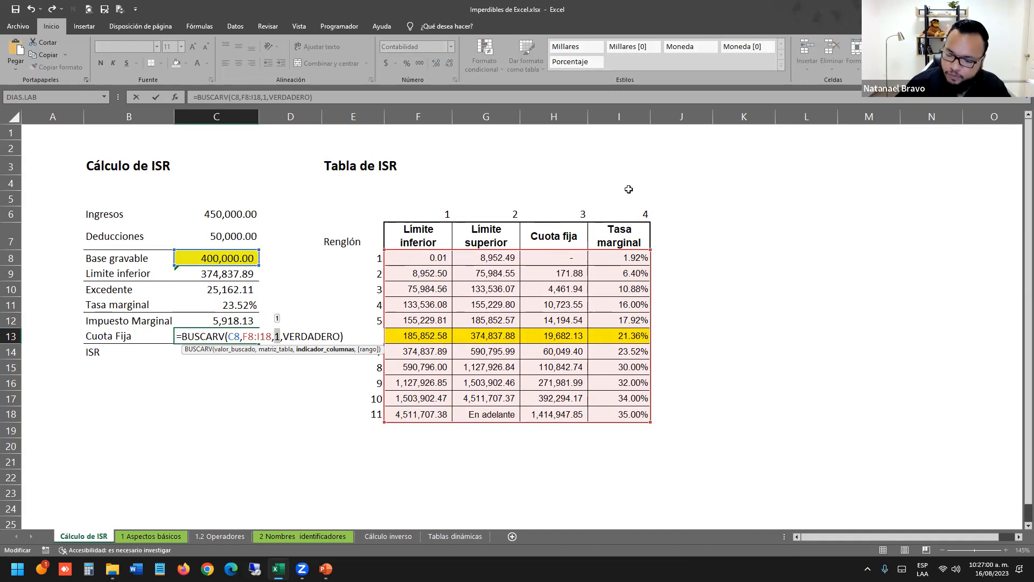
pyautogui.write('3')
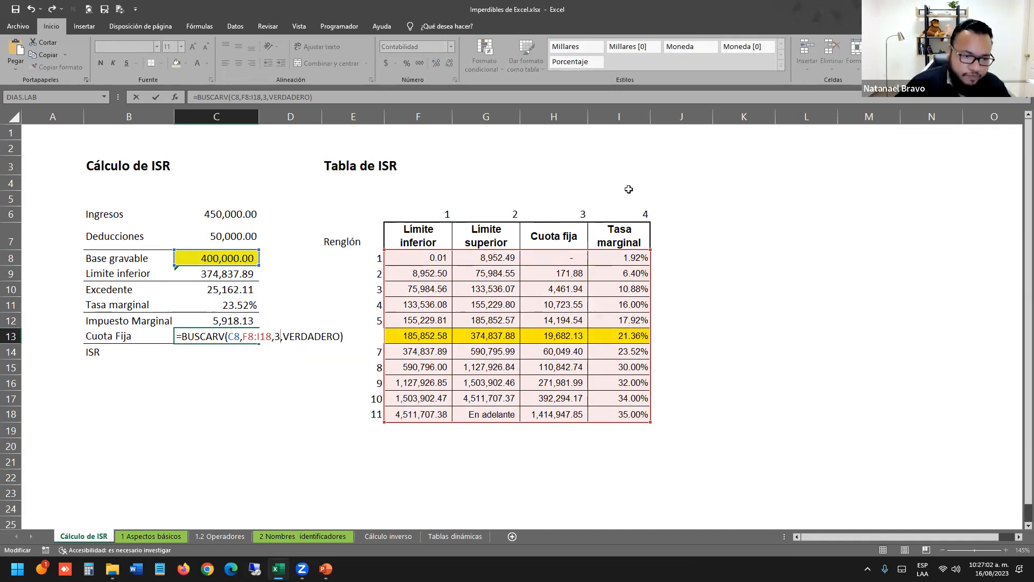
pyautogui.press('Return')
# Set ISR in C14 to =C12+C13.
pyautogui.write('=')
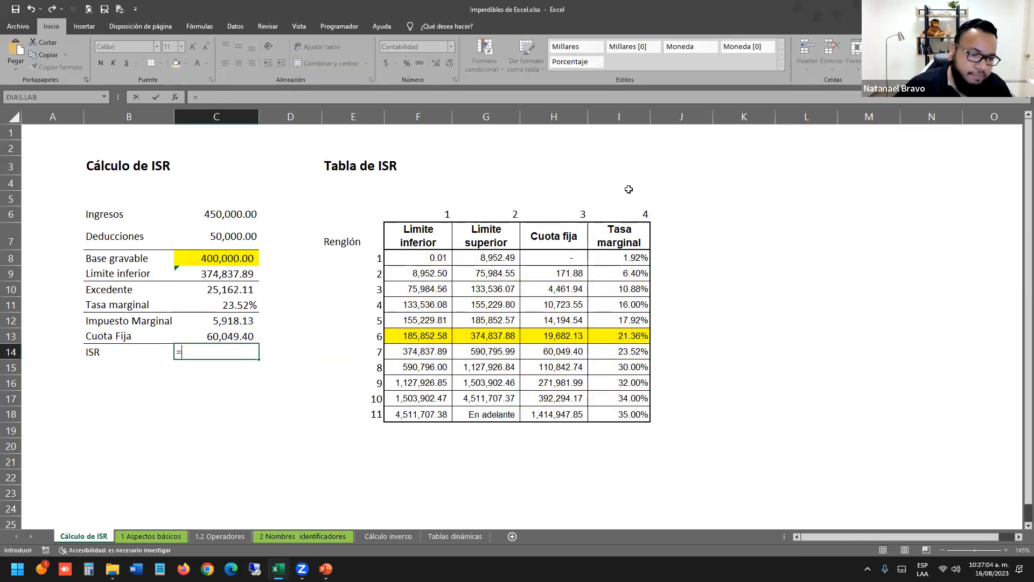
pyautogui.press('Up')
pyautogui.press('Up')
pyautogui.write('+')
pyautogui.press('Up')
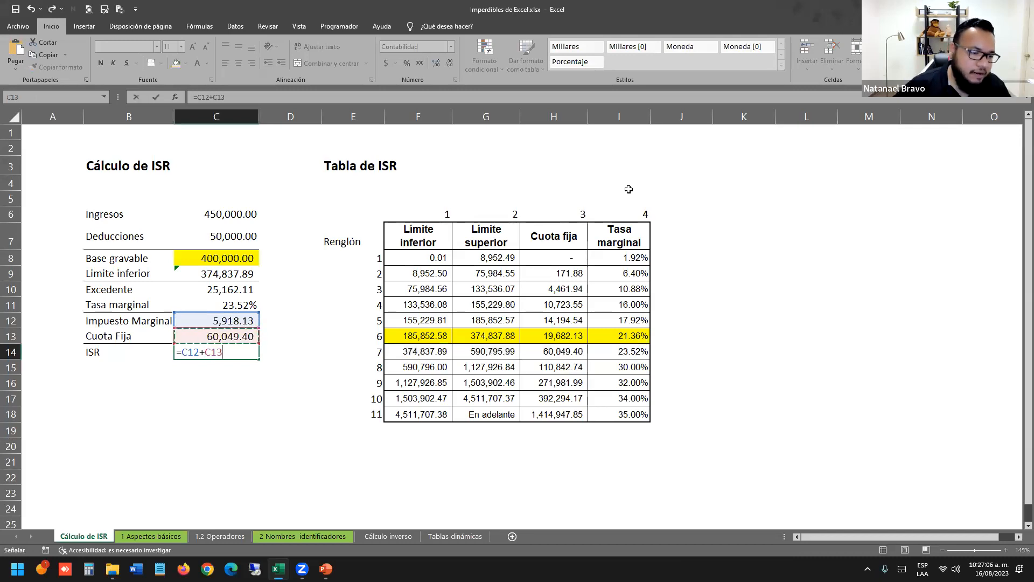
pyautogui.press('Return')
# Raise Ingresos to 6,000,000.00 and review the recalculated ISR block.
pyautogui.click(222, 208)
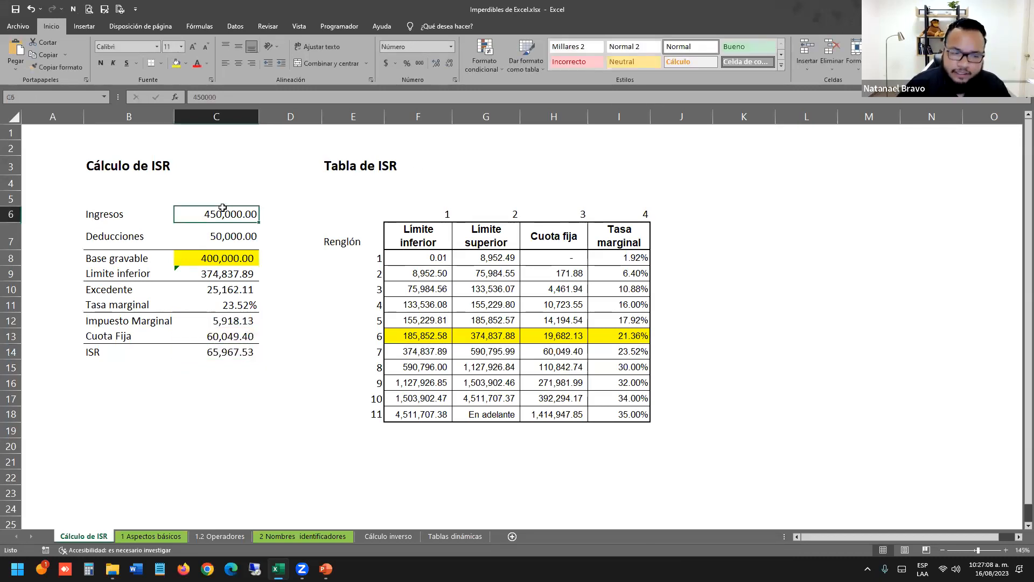
pyautogui.write('6000000')
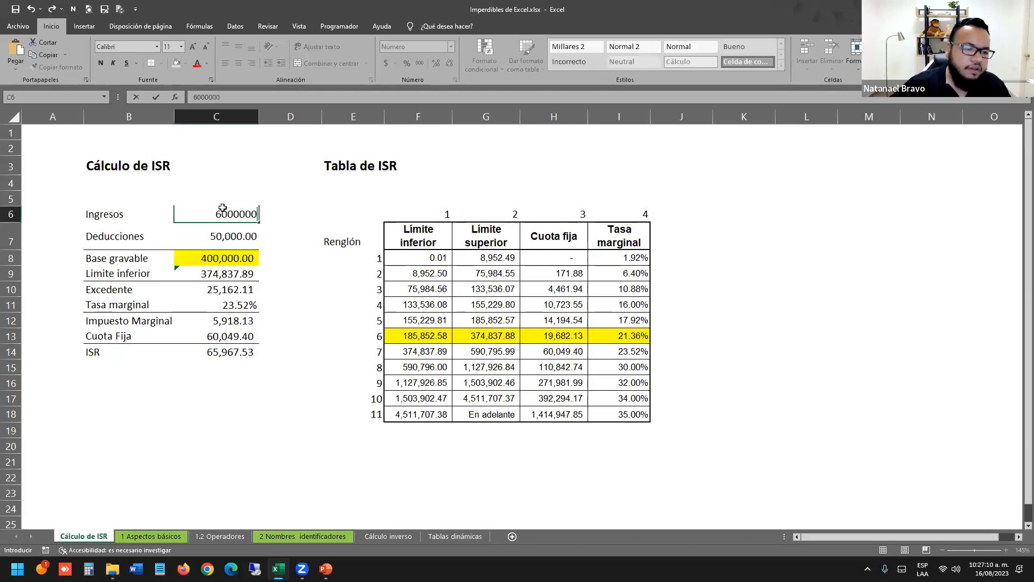
pyautogui.press('Return')
pyautogui.click(222, 211)
pyautogui.click(238, 254)
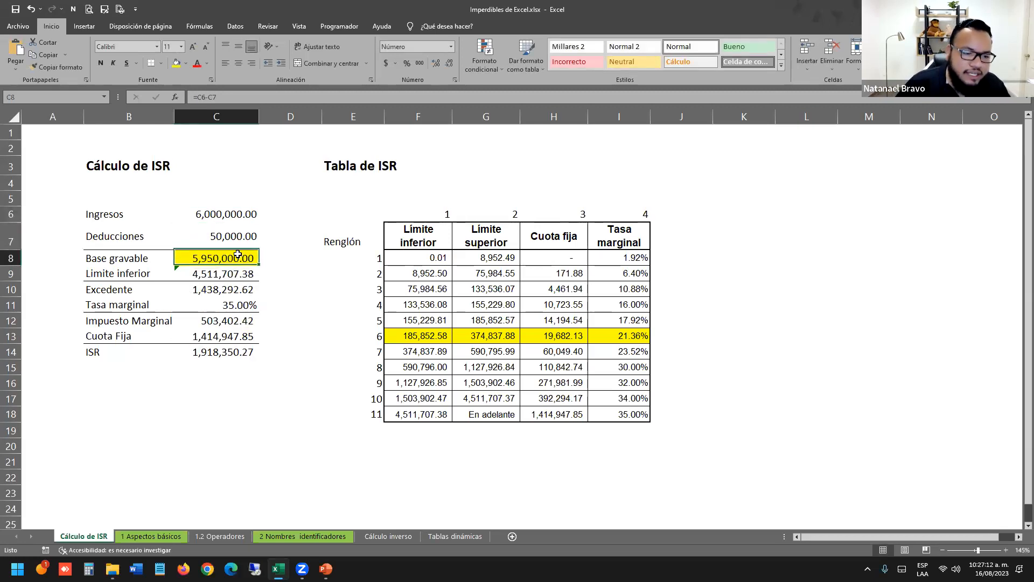
pyautogui.moveTo(239, 225); pyautogui.dragTo(243, 353)
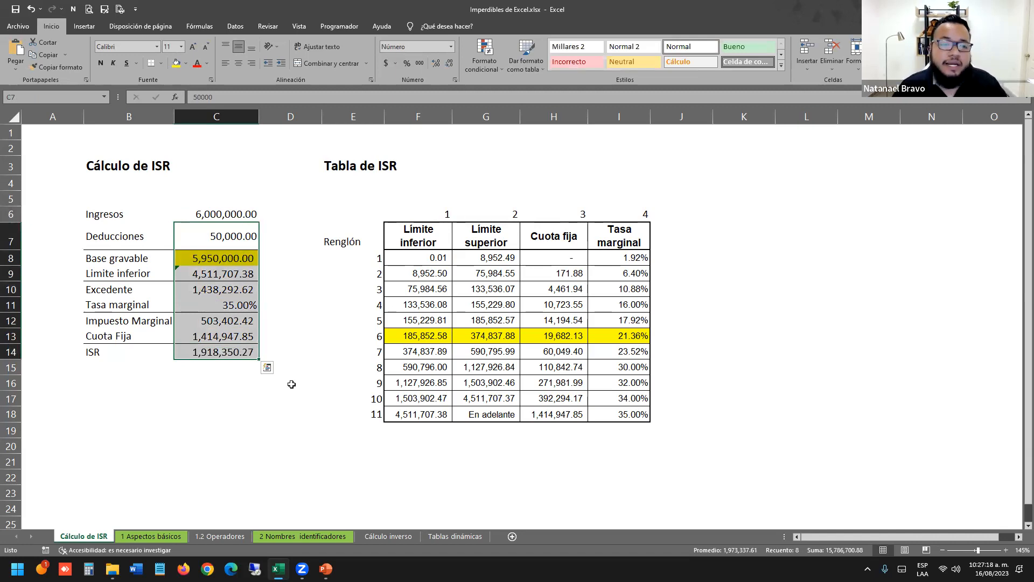
pyautogui.click(292, 384)
pyautogui.moveTo(134, 215); pyautogui.dragTo(252, 369)
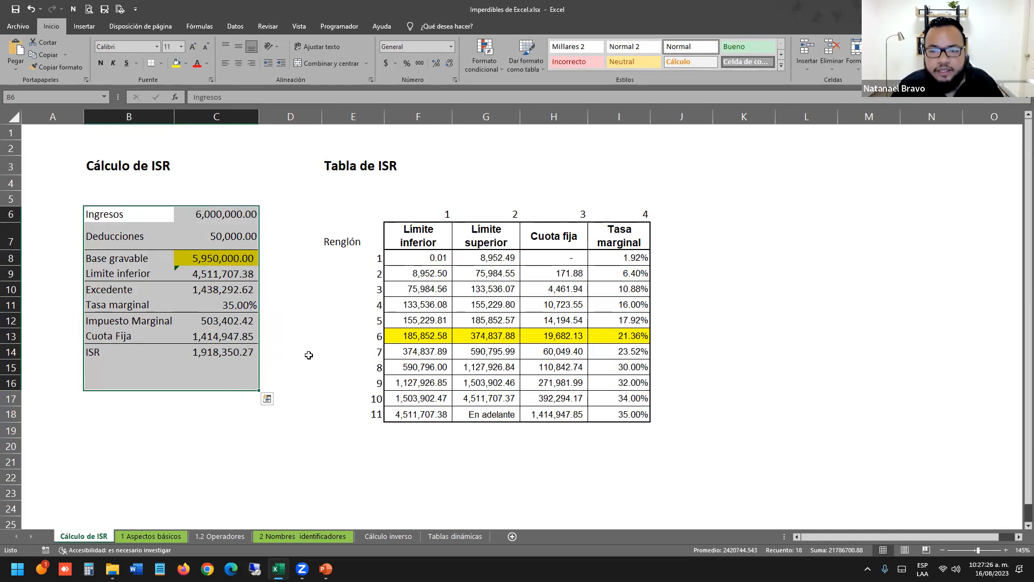
# Inspect the ISR table bracket limits and the ISR and Tasa marginal formulas.
pyautogui.click(429, 254)
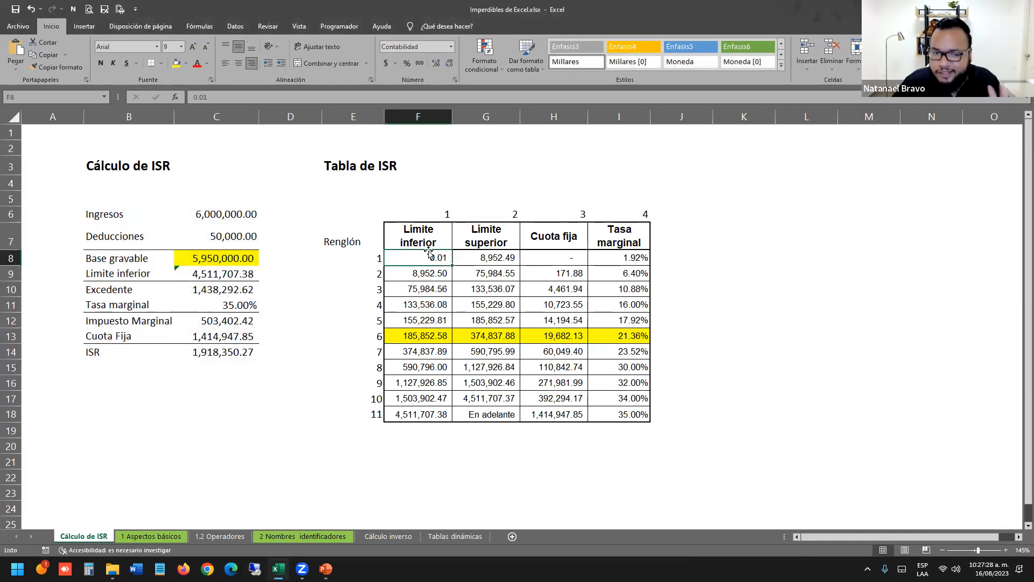
pyautogui.click(456, 399)
pyautogui.click(215, 352)
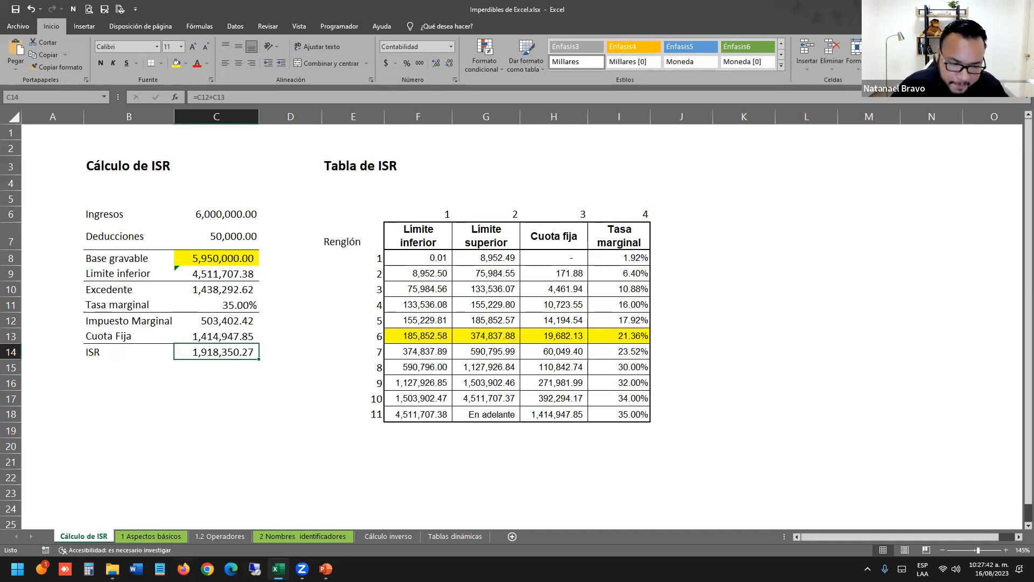
pyautogui.moveTo(129, 214); pyautogui.dragTo(124, 387)
pyautogui.moveTo(217, 222); pyautogui.dragTo(230, 262)
pyautogui.doubleClick(250, 305)
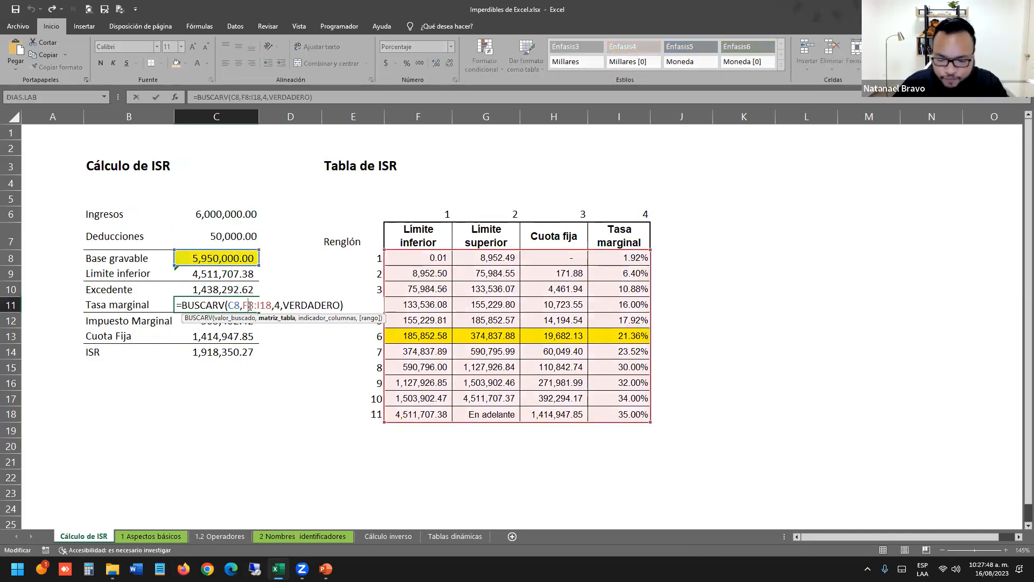
pyautogui.press('Return')
# On the 1 Aspectos básicos sheet, enter two worker names in C12 and C13.
pyautogui.click(153, 536)
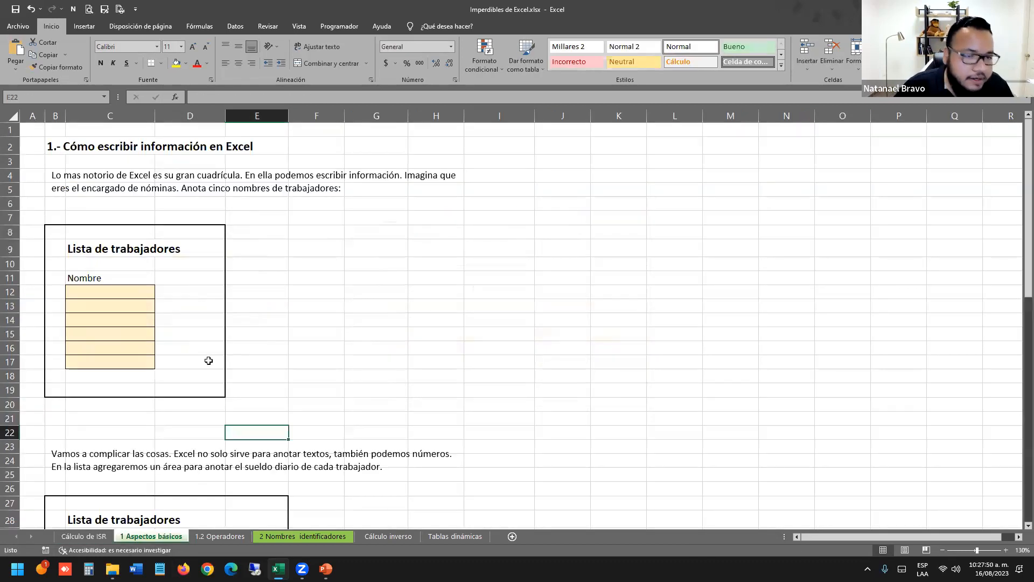
pyautogui.click(124, 293)
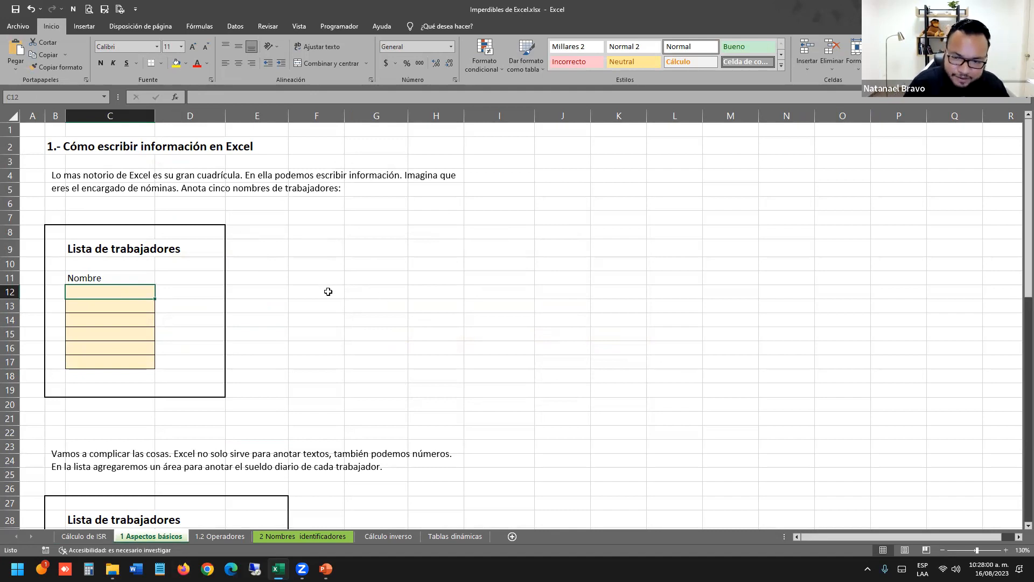
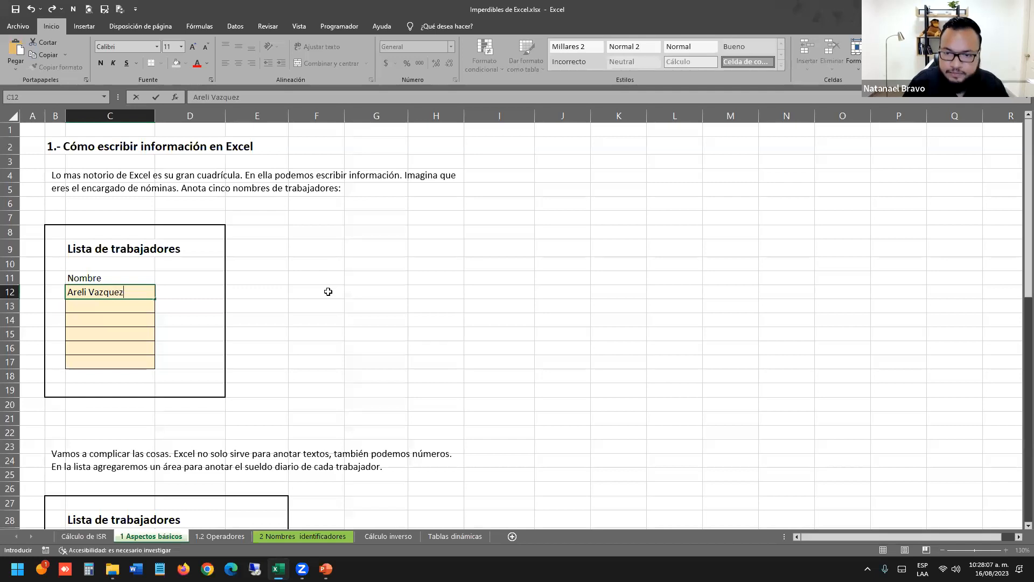
pyautogui.press('Return')
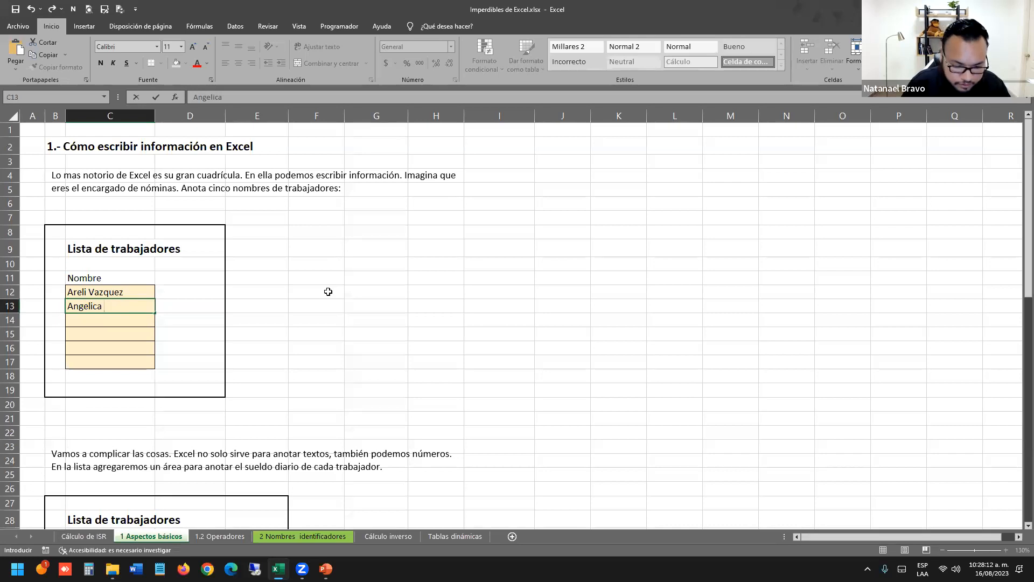
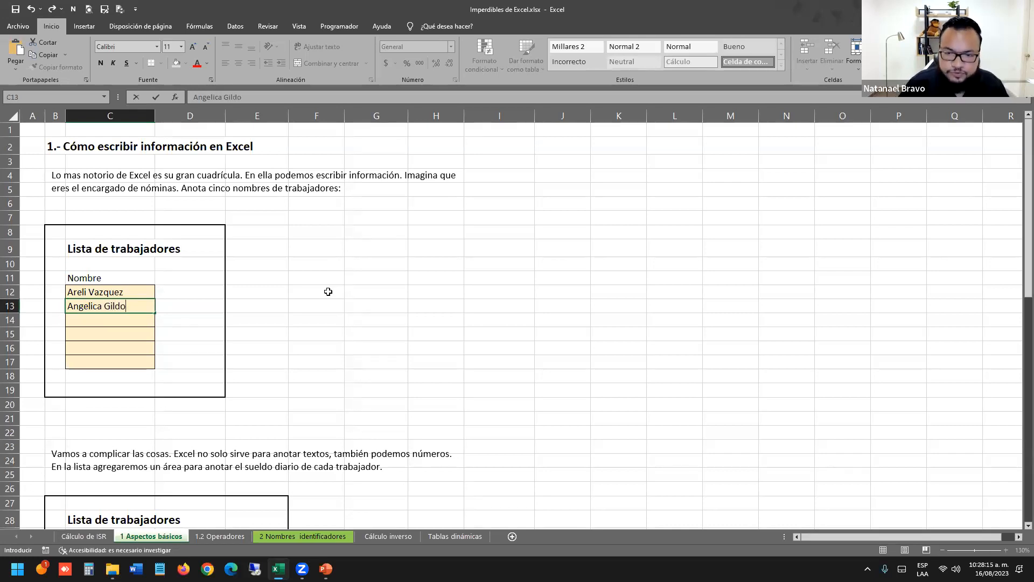
pyautogui.press('Return')
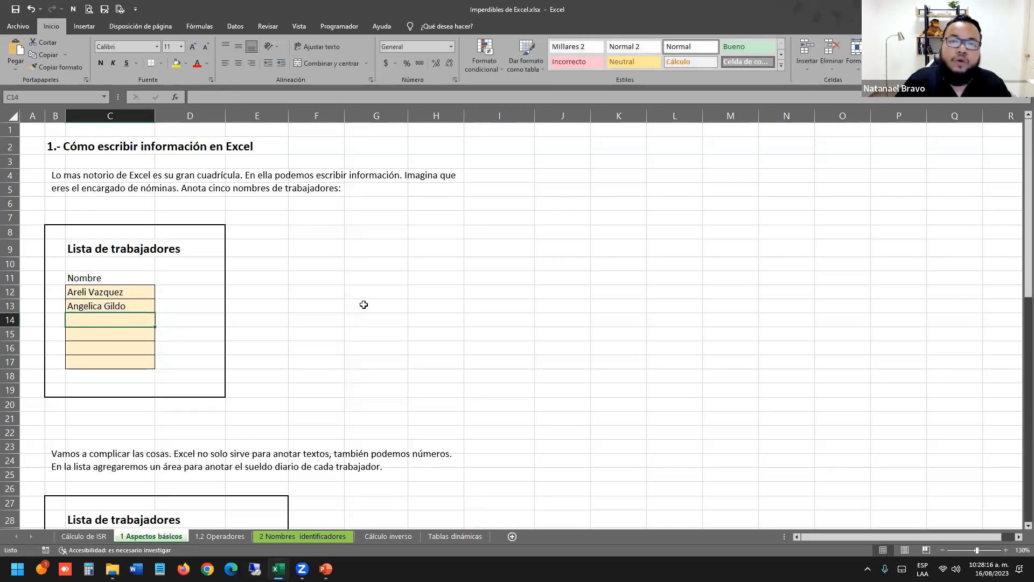
# Widen column C to fit the names and select the Nombre list.
pyautogui.moveTo(152, 119); pyautogui.dragTo(222, 118)
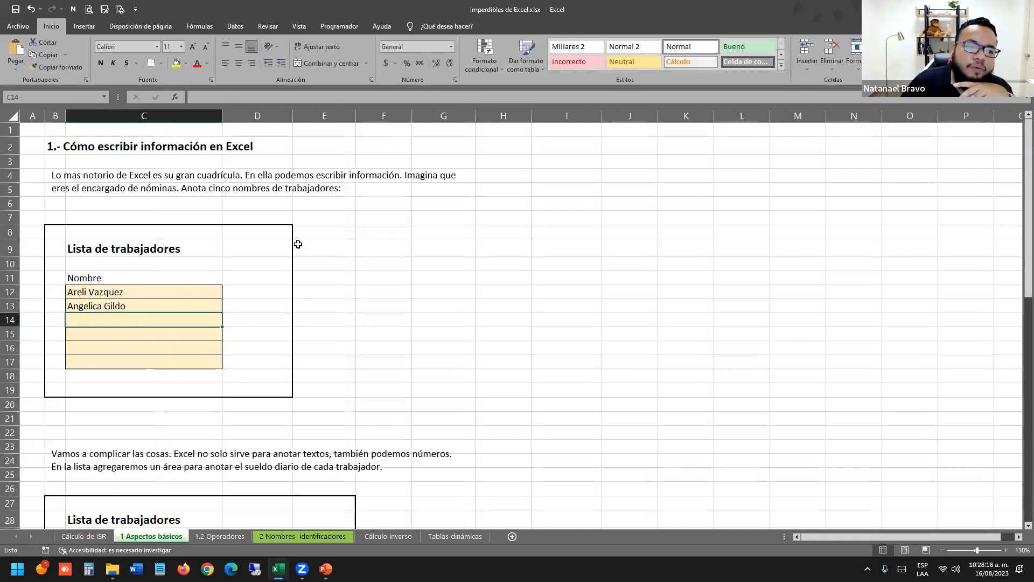
pyautogui.click(399, 341)
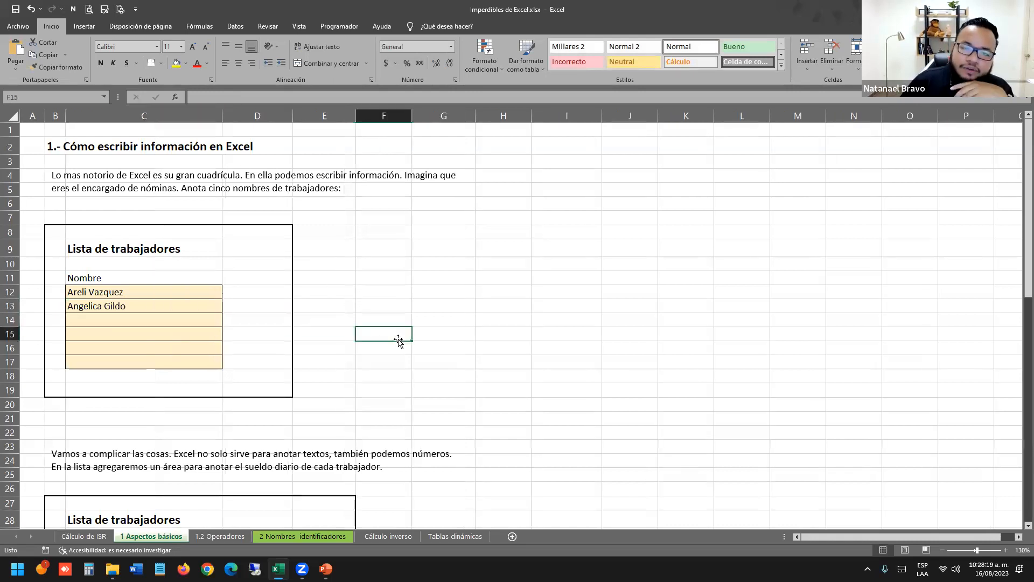
pyautogui.click(172, 292)
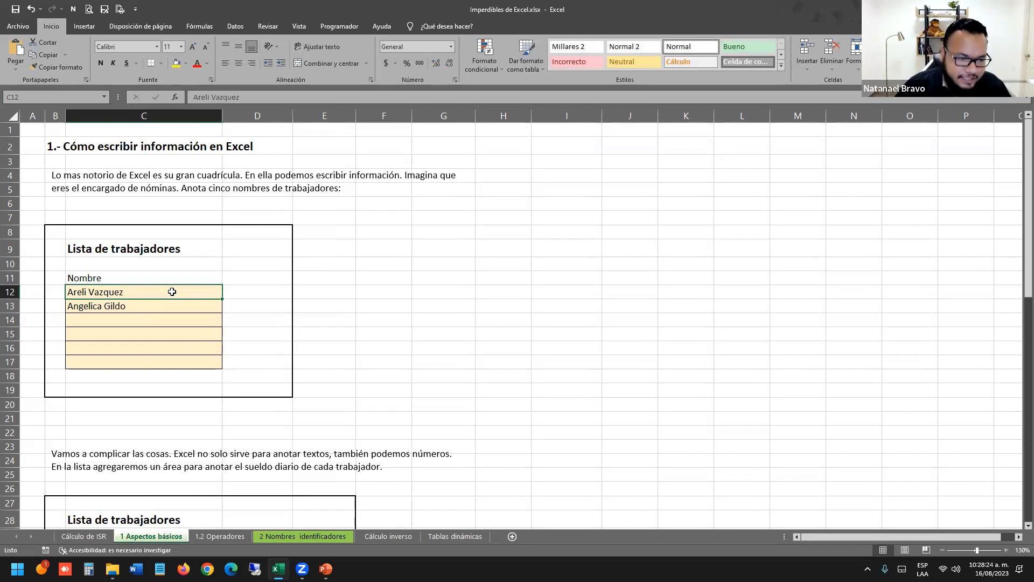
pyautogui.moveTo(147, 291); pyautogui.dragTo(153, 357)
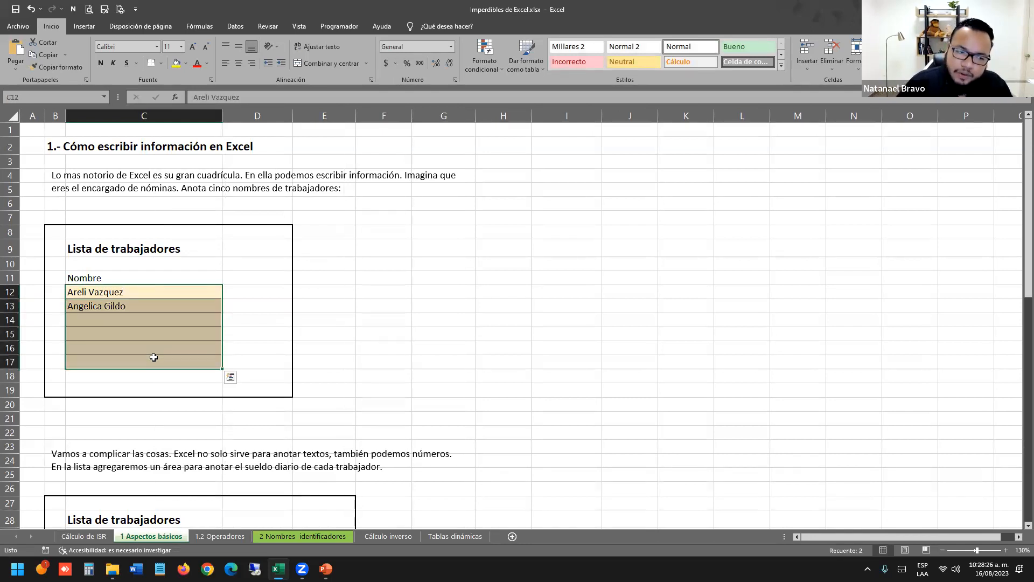
pyautogui.click(146, 295)
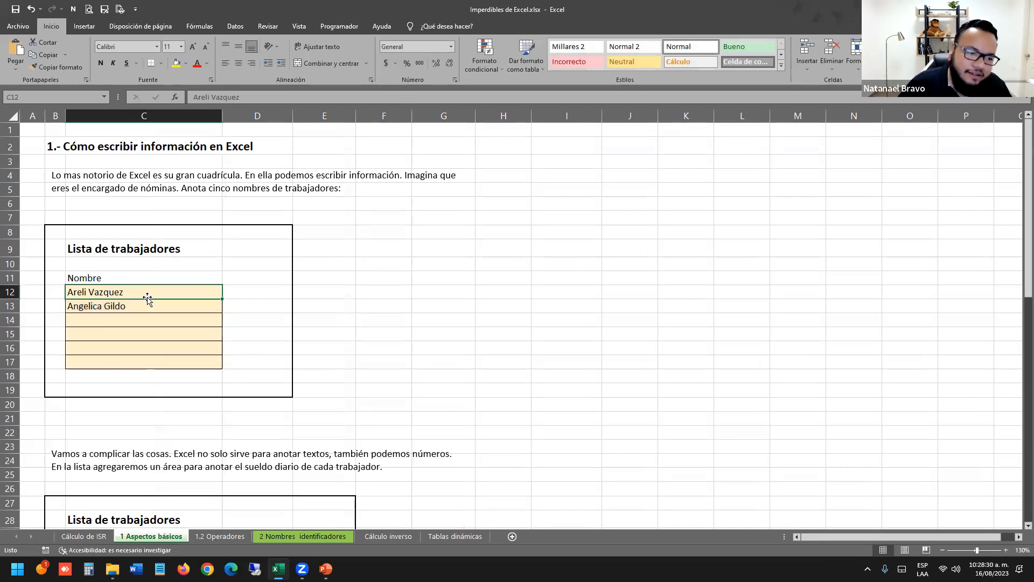
pyautogui.moveTo(145, 291); pyautogui.dragTo(144, 360)
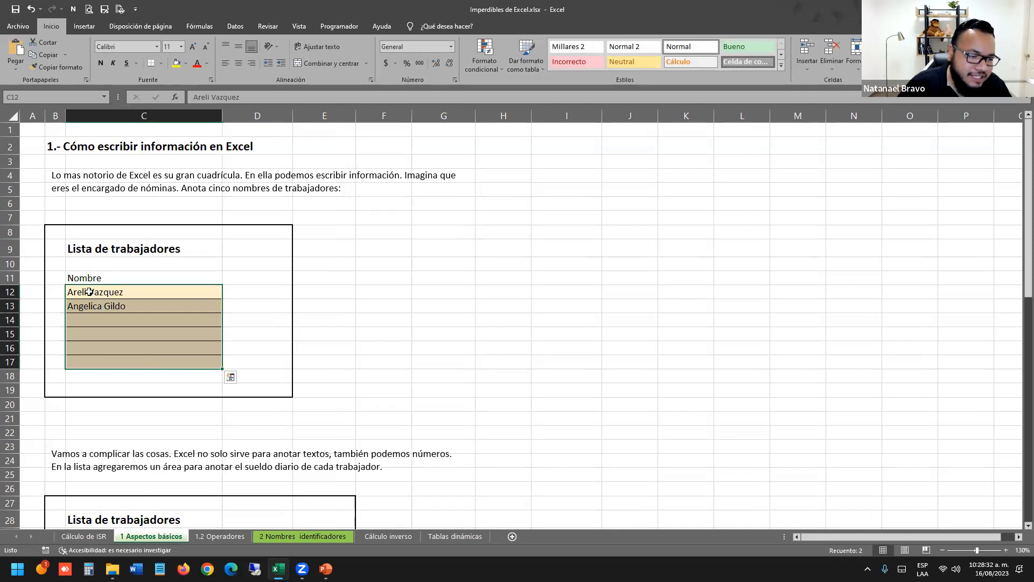
# Copy the two worker names from C12:C14 into the second list starting at C31.
pyautogui.moveTo(89, 291); pyautogui.dragTo(92, 320)
pyautogui.hotkey('ctrl', 'c')
pyautogui.scroll(-5, 157, 295)
pyautogui.click(143, 348)
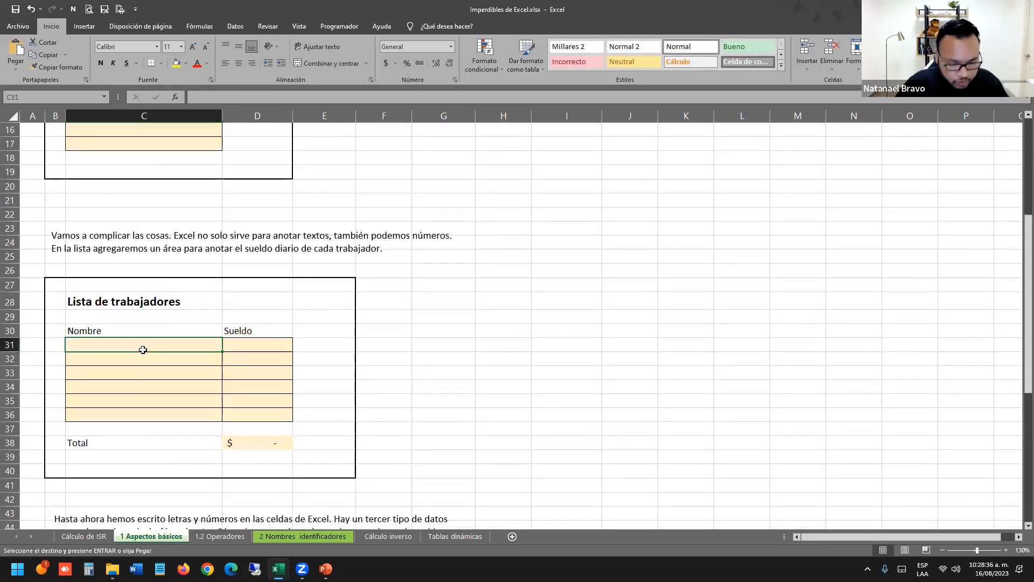
pyautogui.hotkey('ctrl', 'v')
# Enter Sueldo values 4000 and 5000 in D31:D32, giving a $9,000.00 total.
pyautogui.click(285, 341)
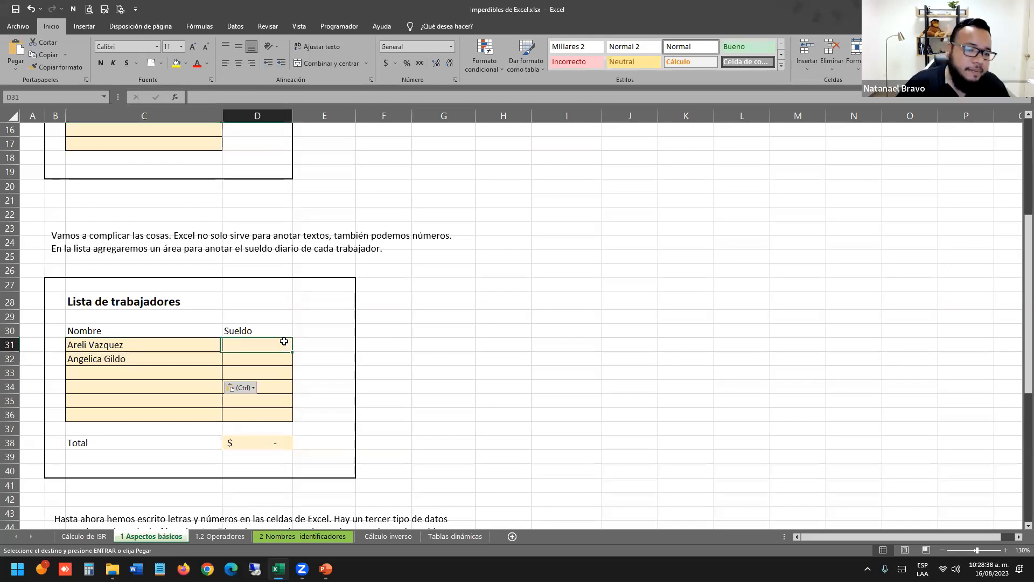
pyautogui.write('4000')
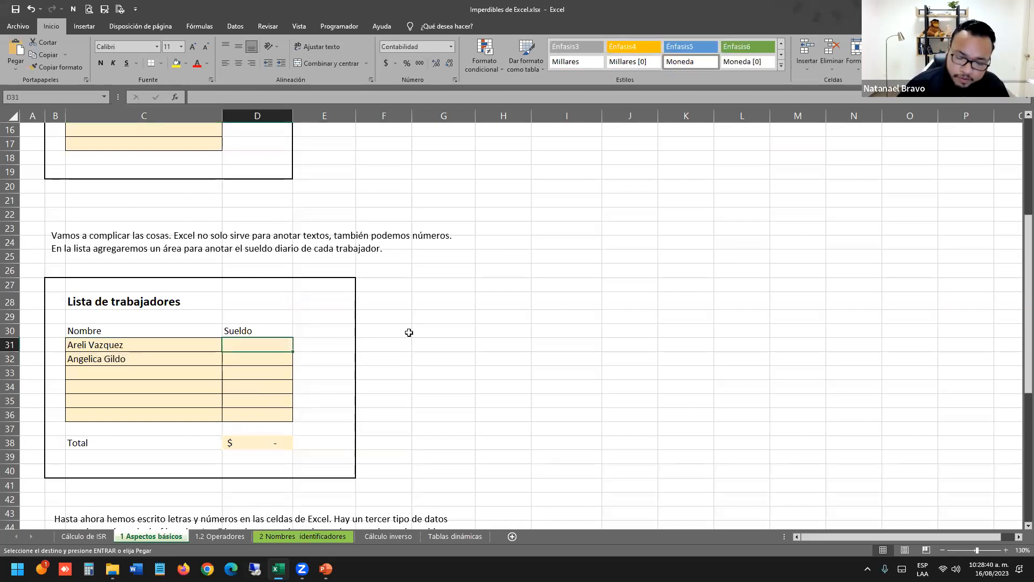
pyautogui.press('Return')
pyautogui.write('5000')
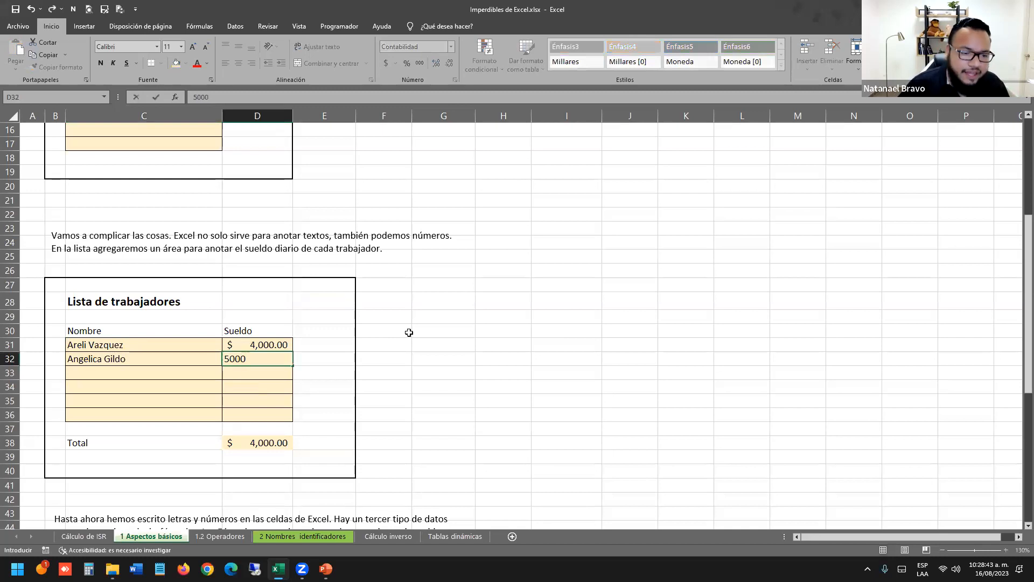
pyautogui.press('Return')
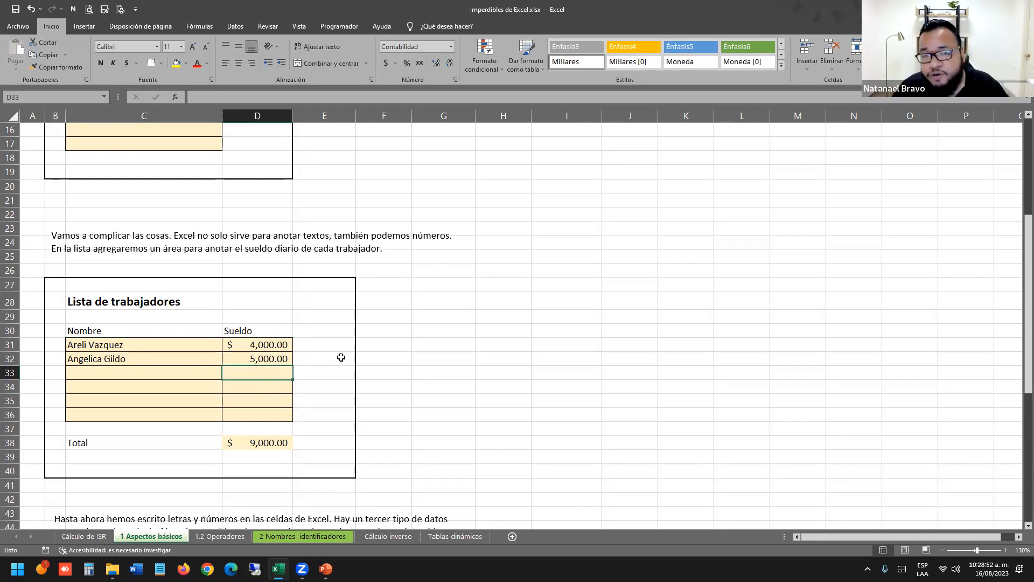
pyautogui.moveTo(258, 345); pyautogui.dragTo(262, 376)
pyautogui.moveTo(138, 345); pyautogui.dragTo(194, 375)
pyautogui.click(386, 374)
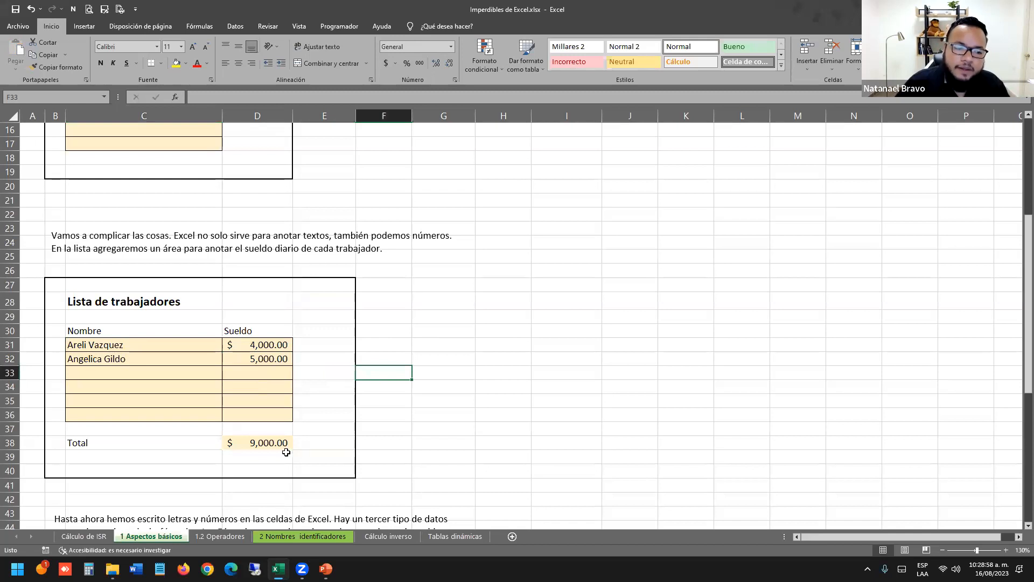
# Replace the Total formula in D38 with =suma(D31:D36).
pyautogui.click(257, 437)
pyautogui.doubleClick(261, 440)
pyautogui.moveTo(230, 442); pyautogui.dragTo(340, 439)
pyautogui.press('BackSpace')
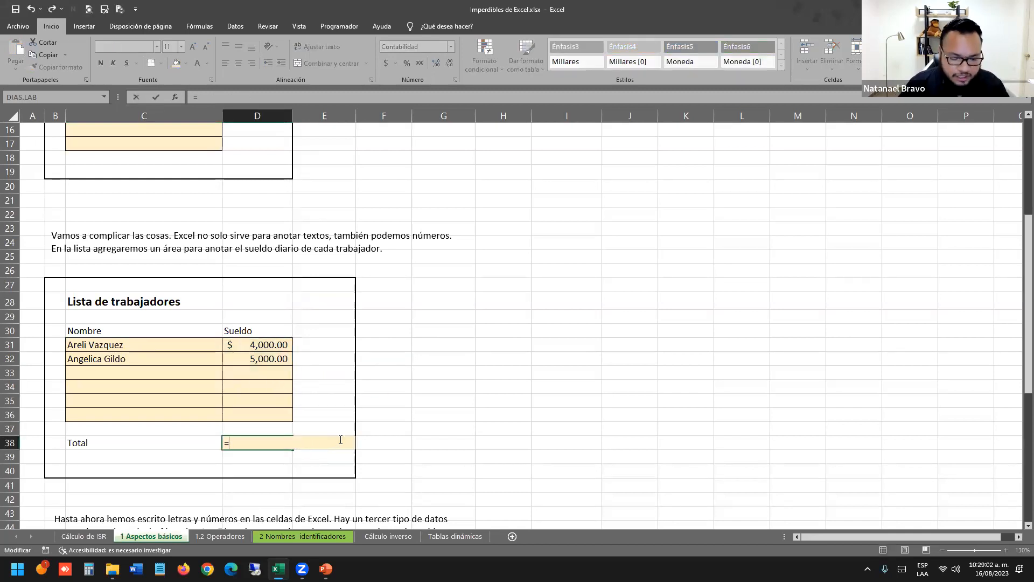
pyautogui.write('suma')
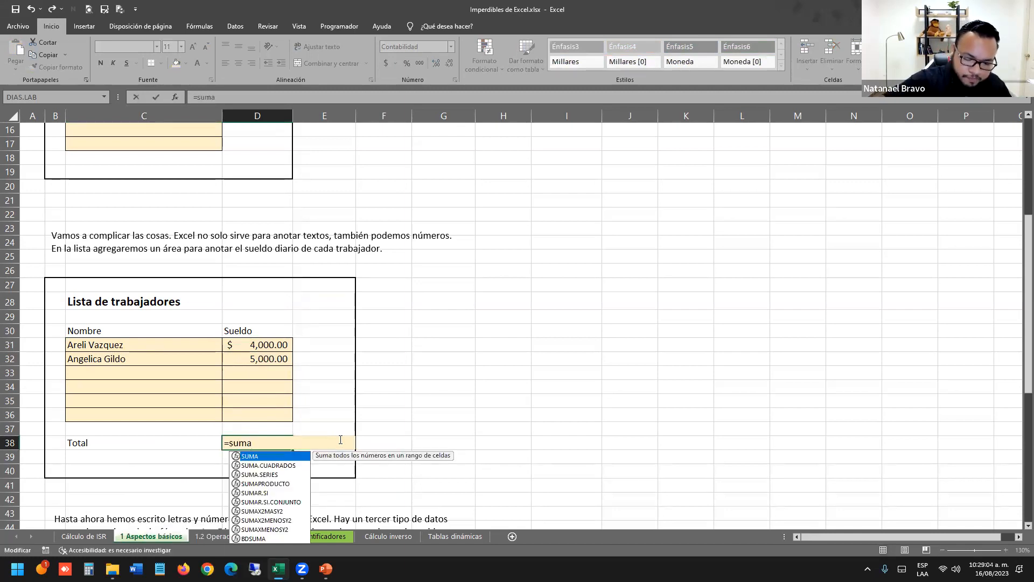
pyautogui.write('(')
pyautogui.moveTo(257, 343); pyautogui.dragTo(267, 419)
pyautogui.write(')')
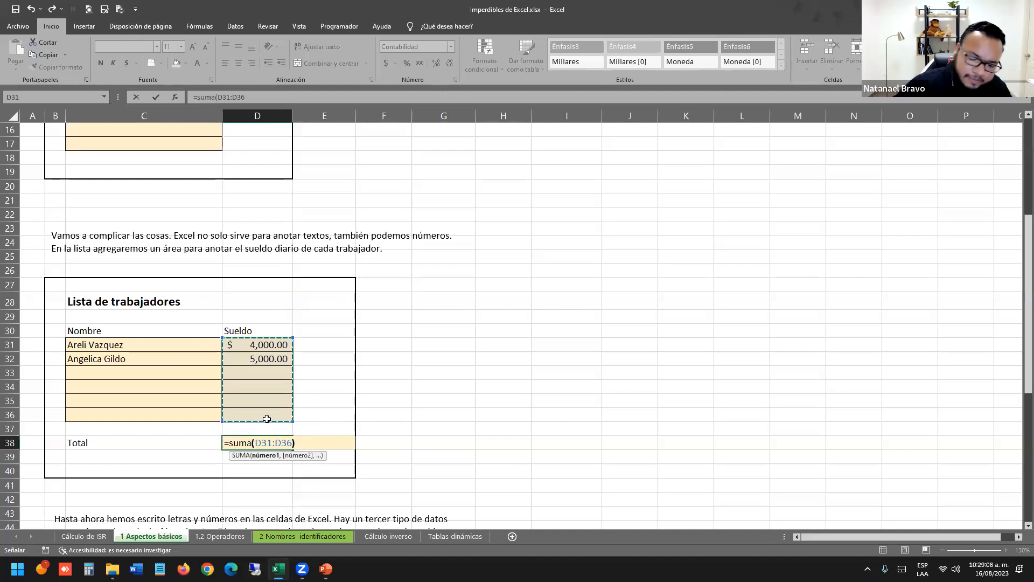
pyautogui.press('Return')
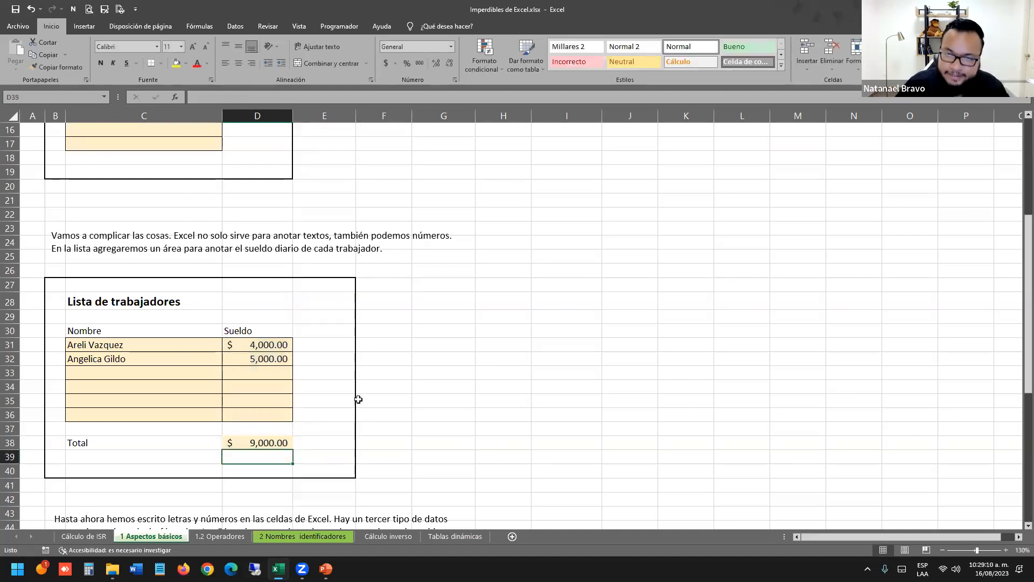
# Highlight the worker name cells C31:C35.
pyautogui.click(359, 399)
pyautogui.scroll(-1, 358, 399)
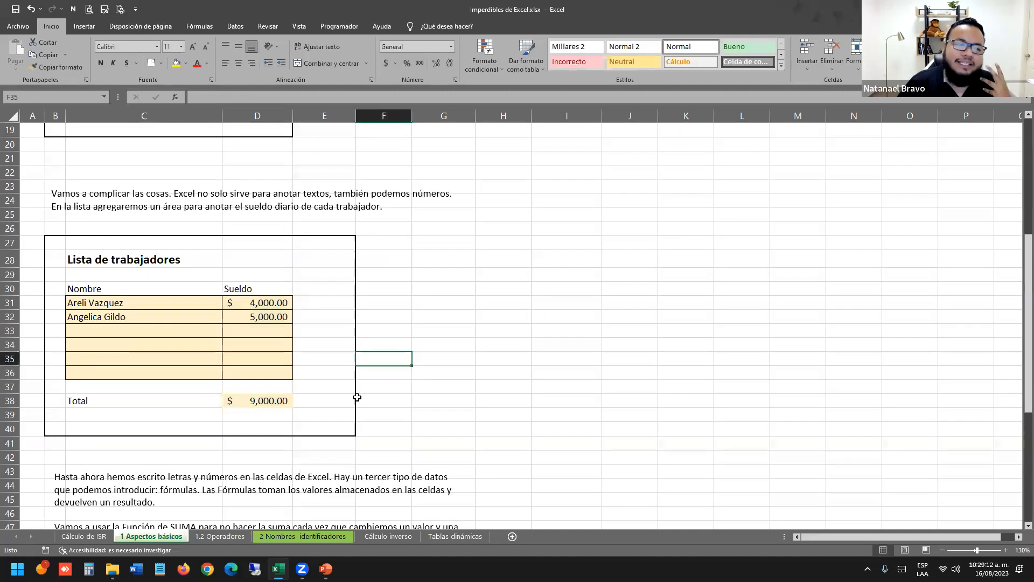
pyautogui.moveTo(131, 303); pyautogui.dragTo(134, 358)
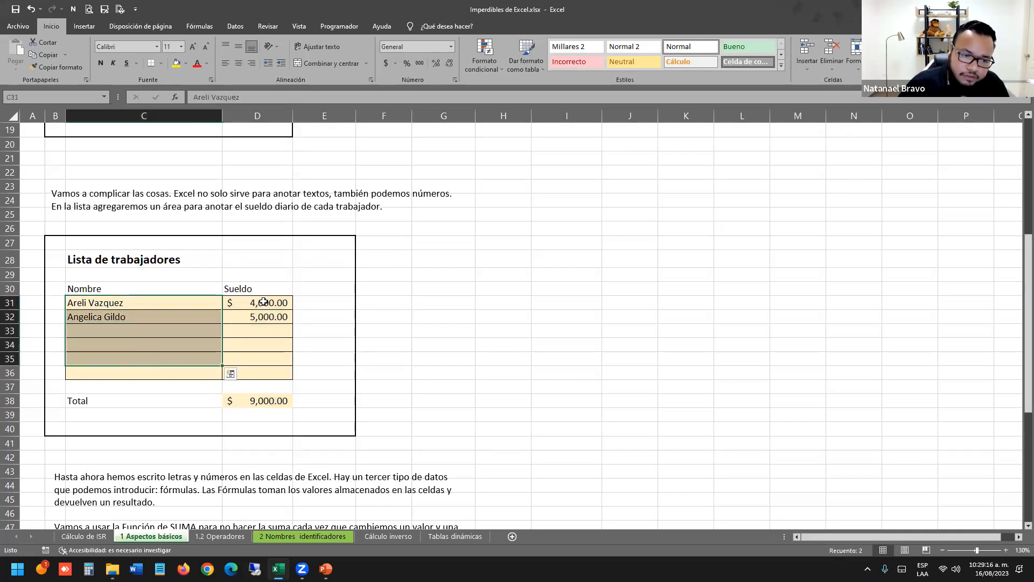
# Inspect the =SUMA(D31:D36) formula in Total cell D38 without changing it.
pyautogui.moveTo(263, 302); pyautogui.dragTo(266, 334)
pyautogui.click(259, 406)
pyautogui.scroll(-6, 260, 405)
pyautogui.click(267, 331)
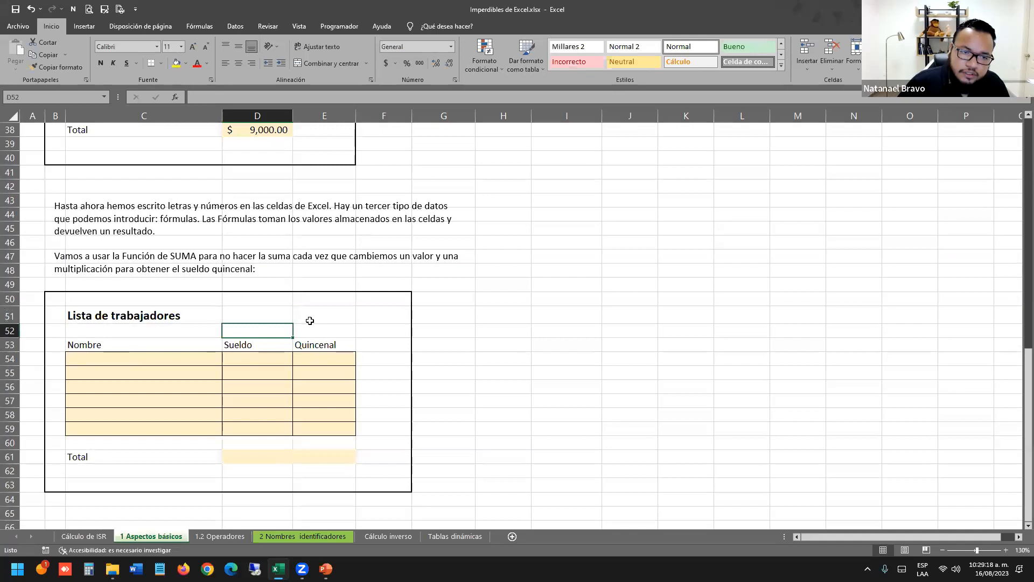
pyautogui.scroll(3, 310, 320)
pyautogui.doubleClick(279, 256)
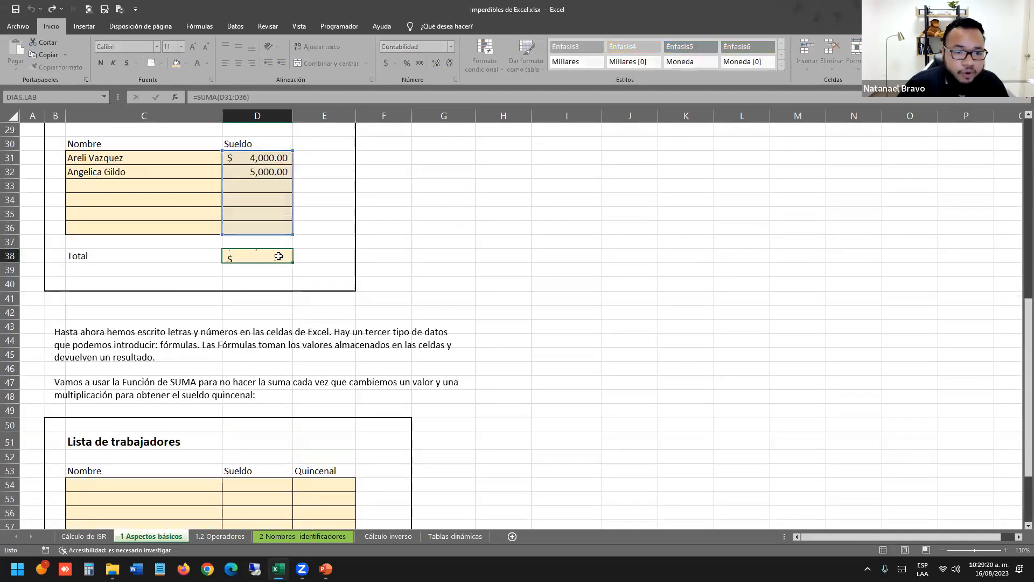
pyautogui.press('Return')
pyautogui.scroll(1, 302, 257)
pyautogui.moveTo(259, 204); pyautogui.dragTo(266, 263)
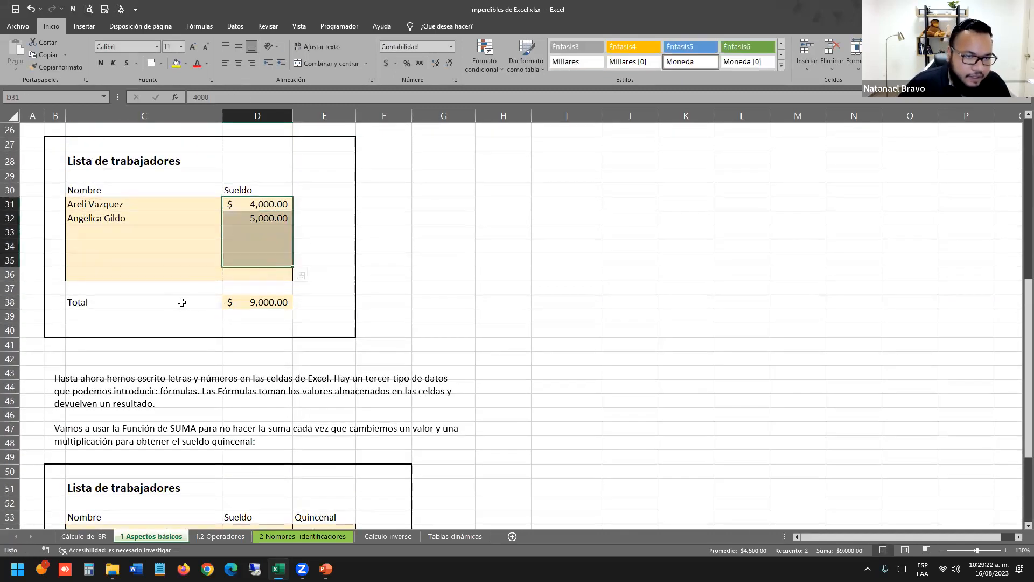
pyautogui.click(258, 302)
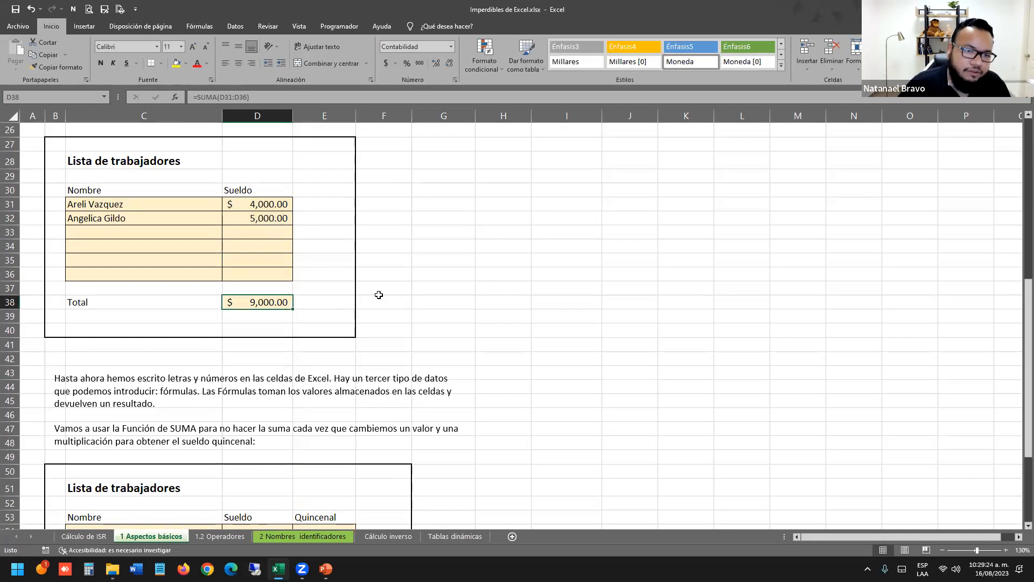
pyautogui.doubleClick(287, 303)
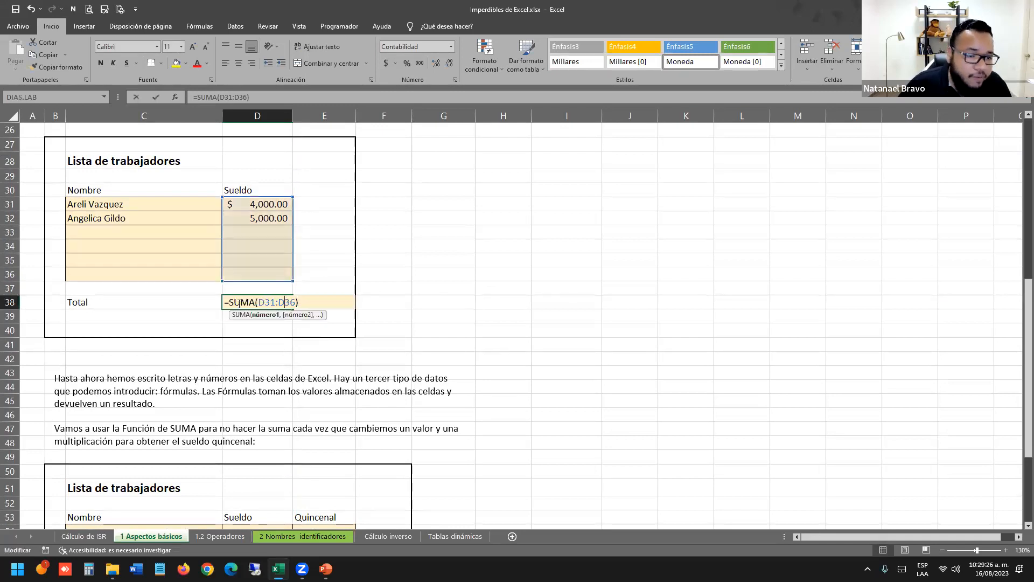
pyautogui.moveTo(224, 303); pyautogui.dragTo(324, 303)
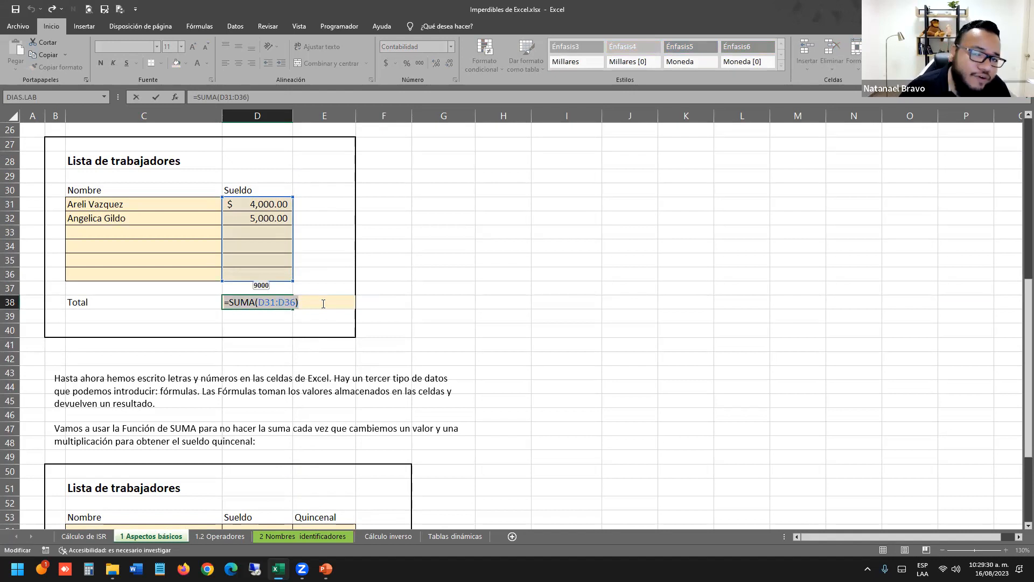
pyautogui.press('Return')
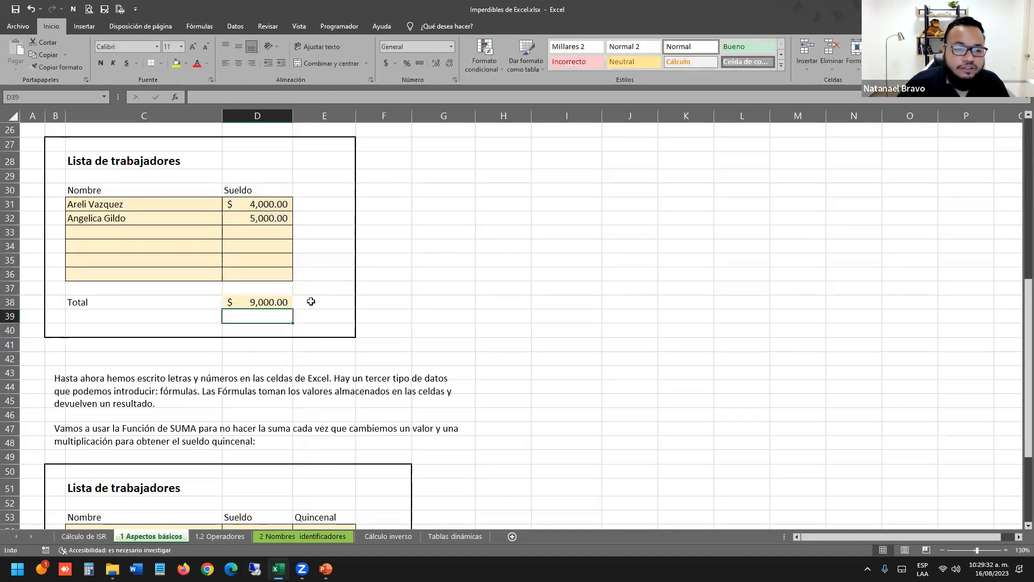
# Show which Sueldo cells the D38 Total formula adds up.
pyautogui.click(271, 302)
pyautogui.doubleClick(266, 301)
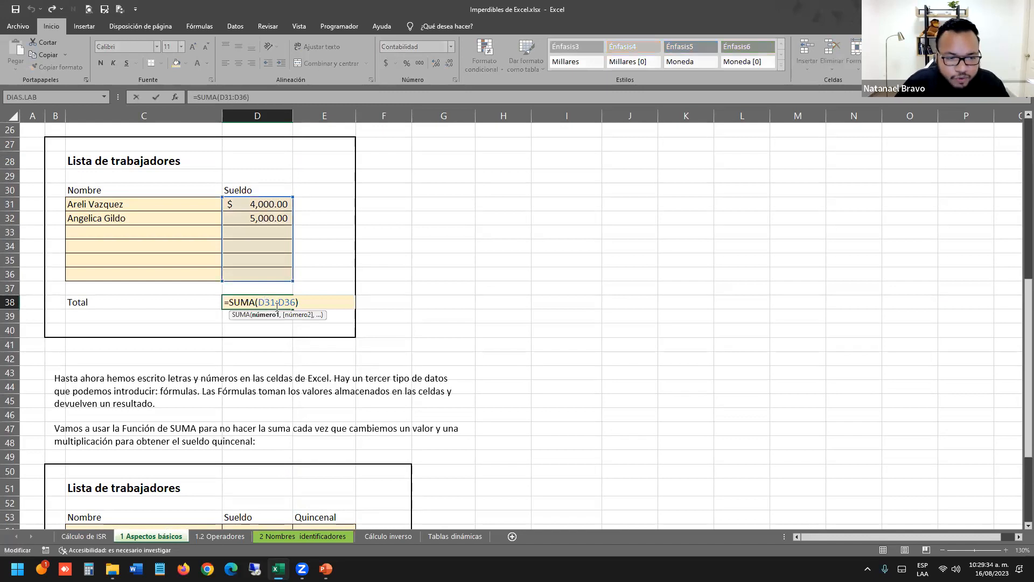
pyautogui.click(311, 259)
pyautogui.click(244, 302)
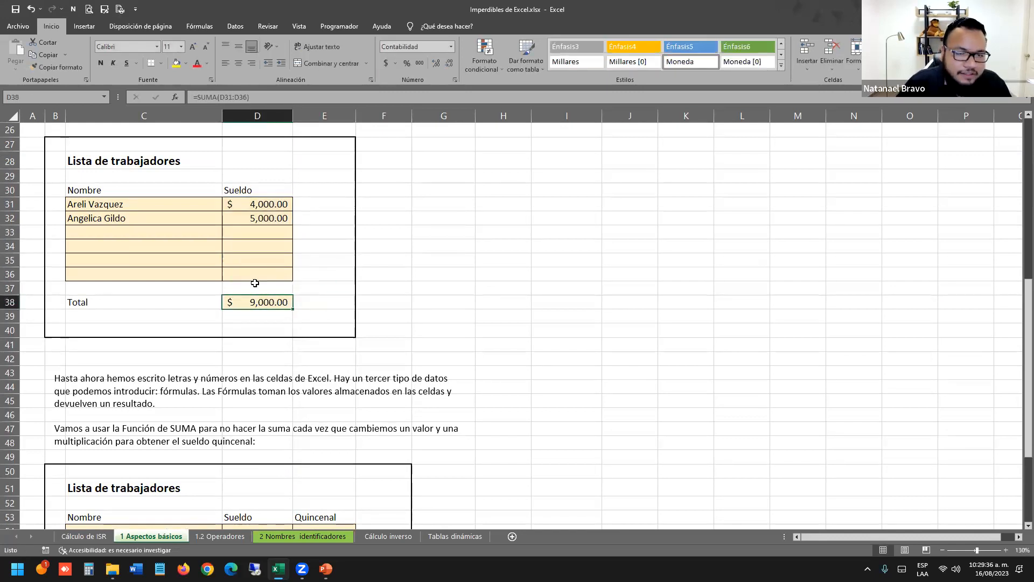
pyautogui.moveTo(267, 192); pyautogui.dragTo(266, 248)
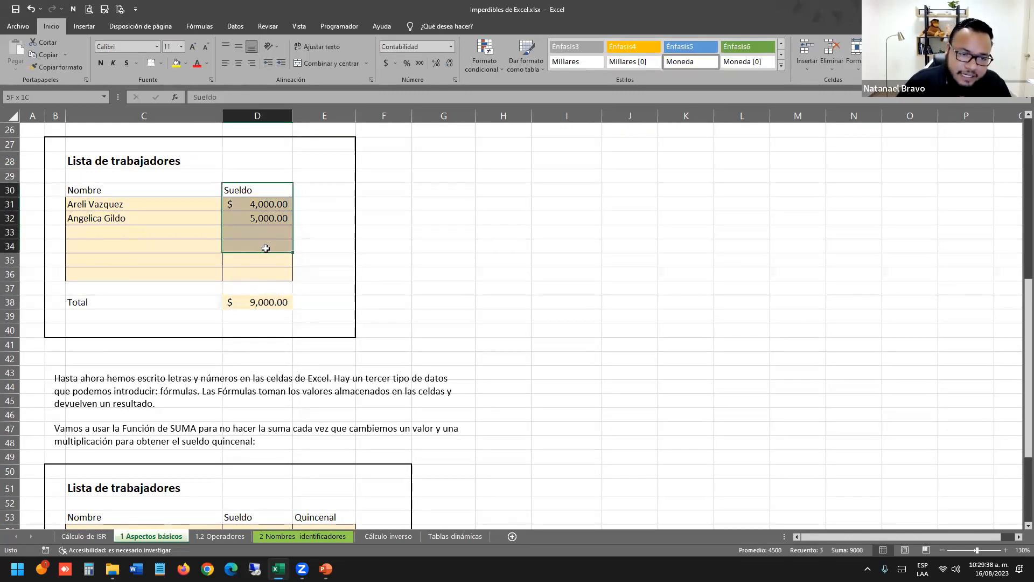
pyautogui.doubleClick(269, 303)
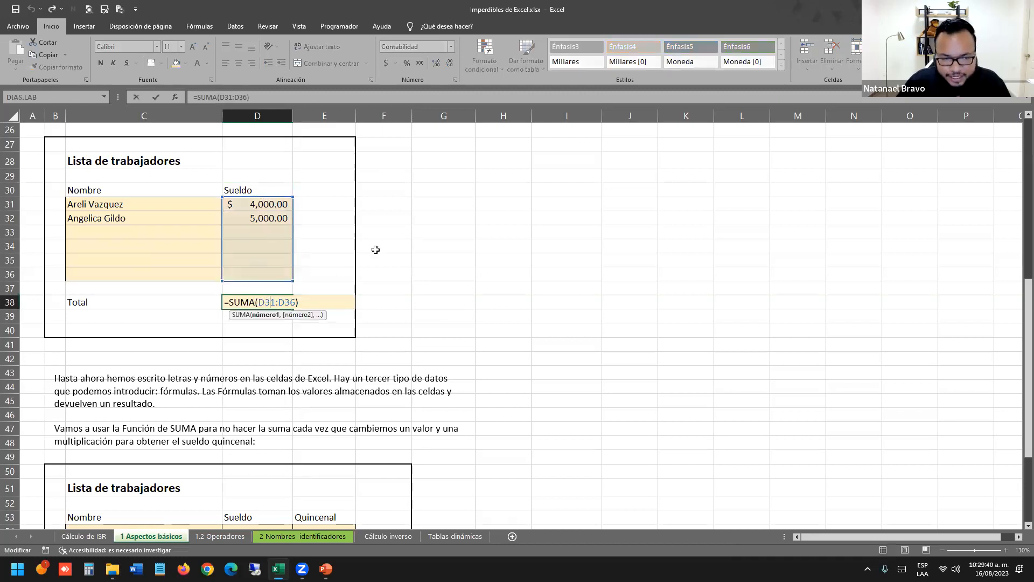
# Change the second worker's salary in D32 to 4500, updating the Total to $8,500.00.
pyautogui.click(265, 220)
pyautogui.write('4500')
pyautogui.press('Return')
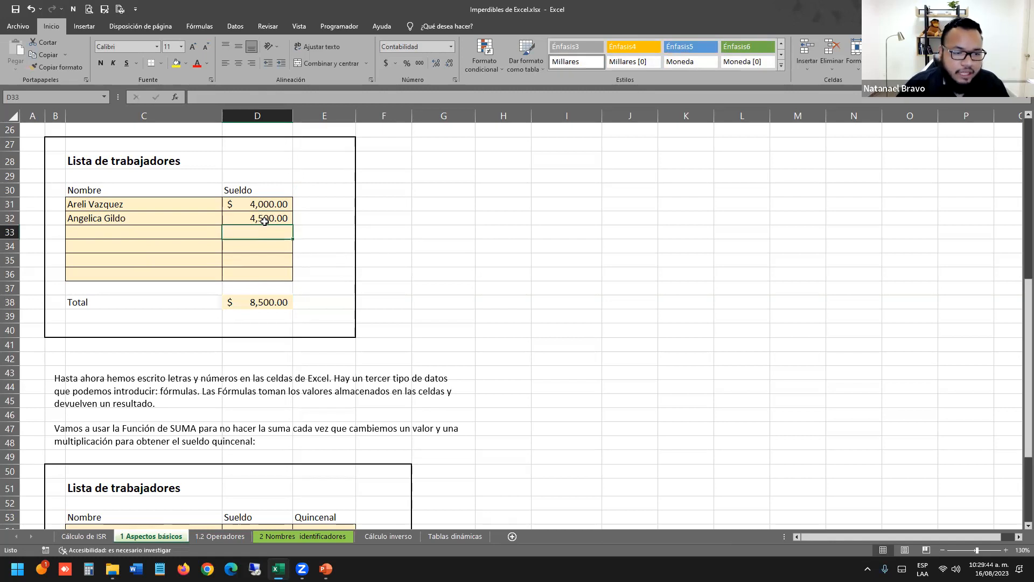
pyautogui.click(260, 300)
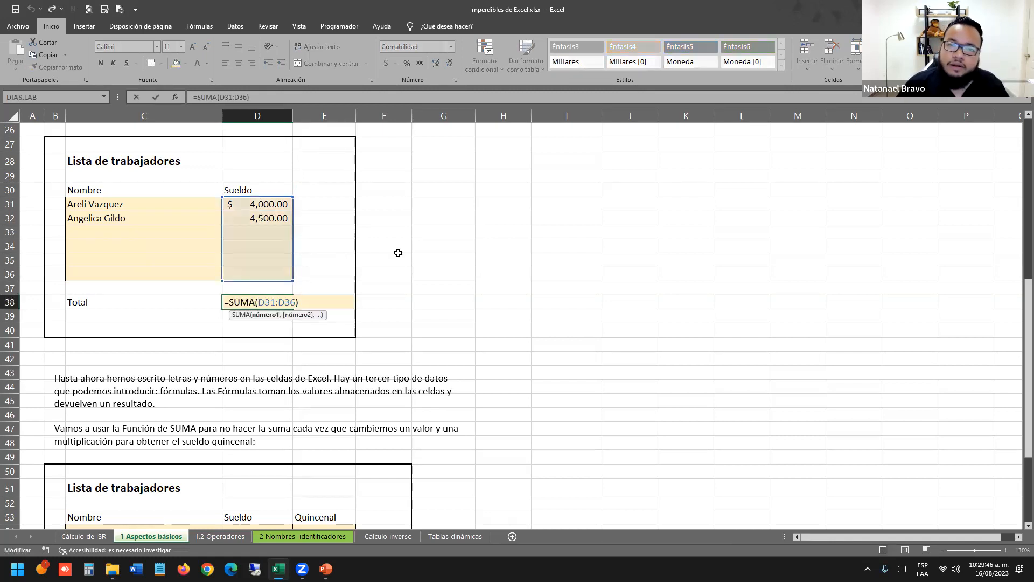
pyautogui.press('Return')
pyautogui.click(611, 249)
pyautogui.scroll(8, 503, 261)
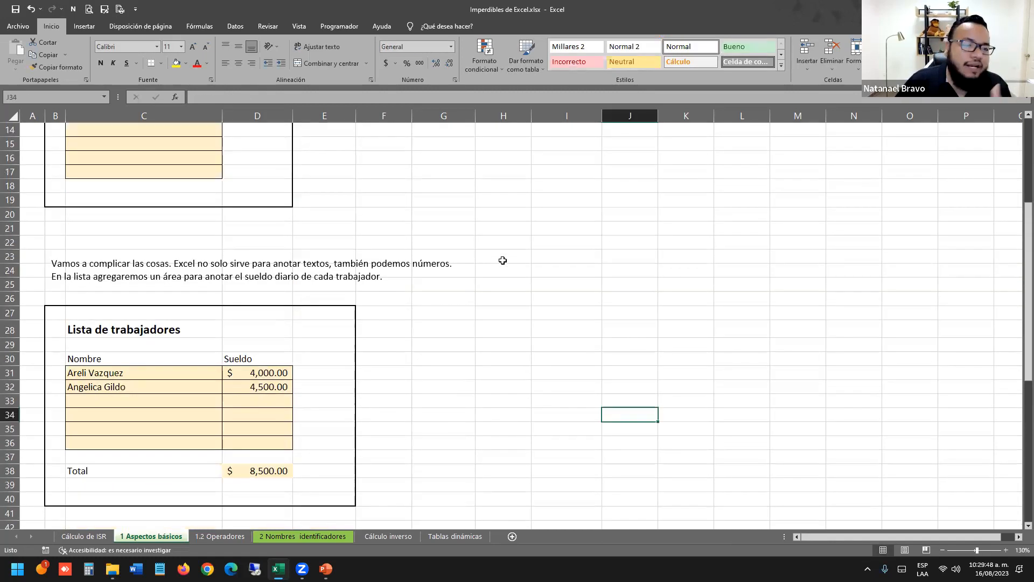
pyautogui.scroll(-12, 503, 261)
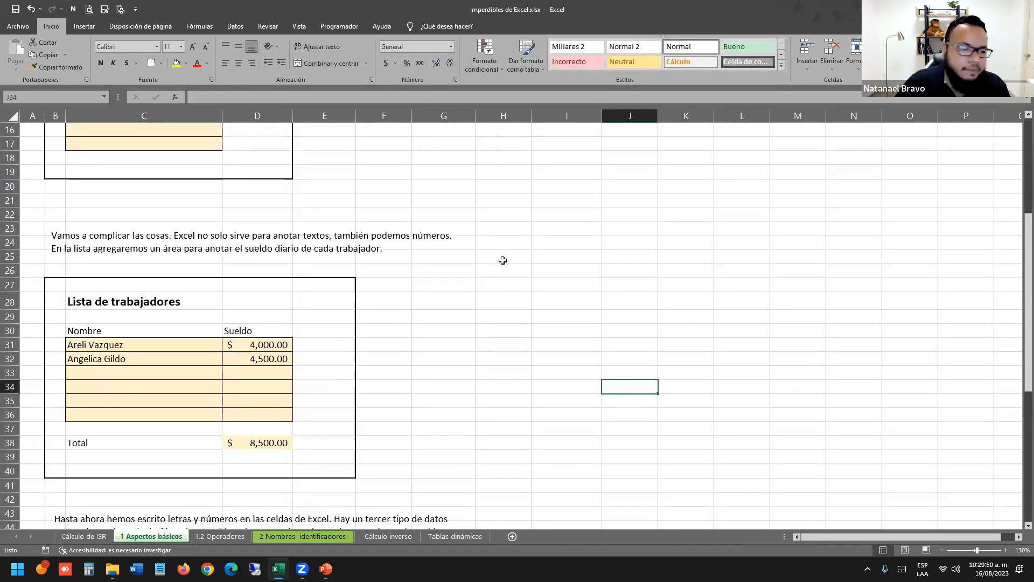
pyautogui.scroll(8, 502, 260)
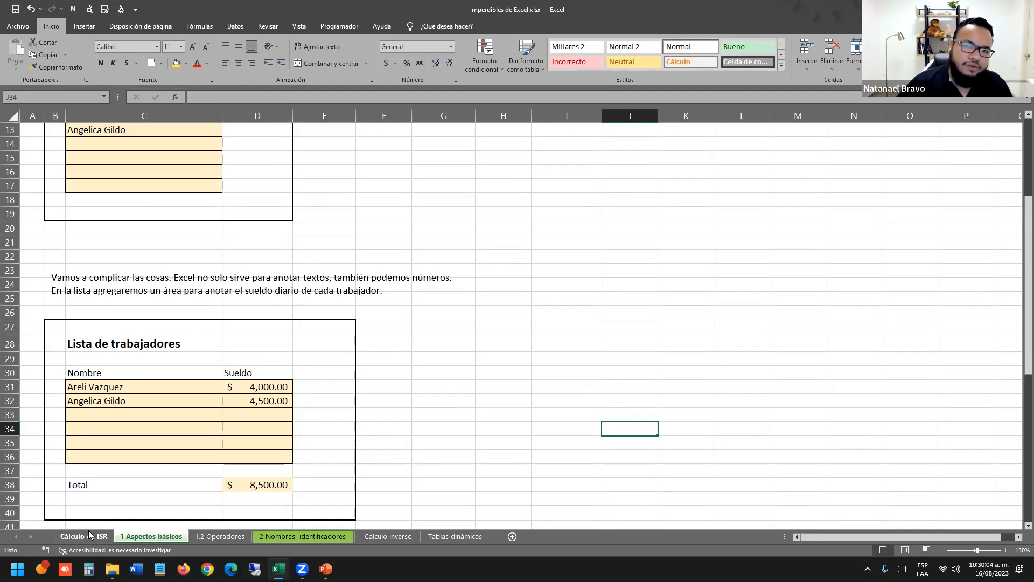
pyautogui.click(231, 456)
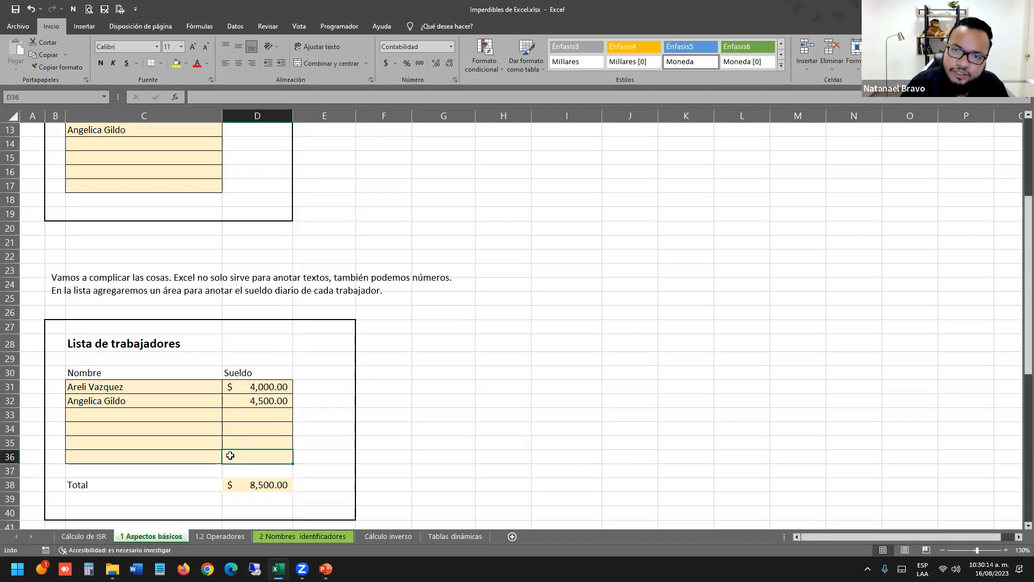
# Show the ISR calculation block A3:C21 on the Cálculo de ISR sheet, then bring PowerPoint forward.
pyautogui.click(84, 536)
pyautogui.moveTo(46, 165); pyautogui.dragTo(227, 458)
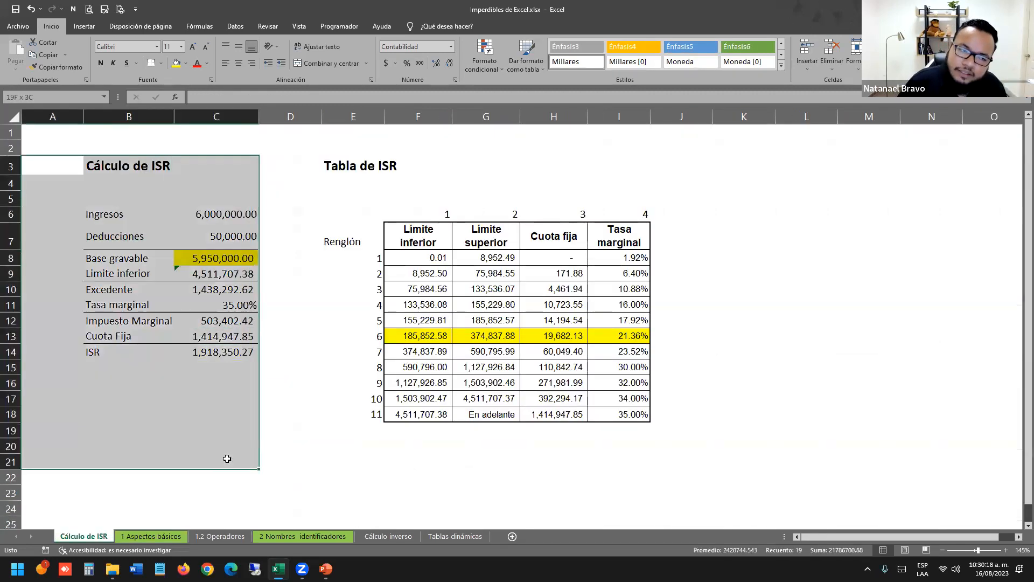
pyautogui.click(248, 382)
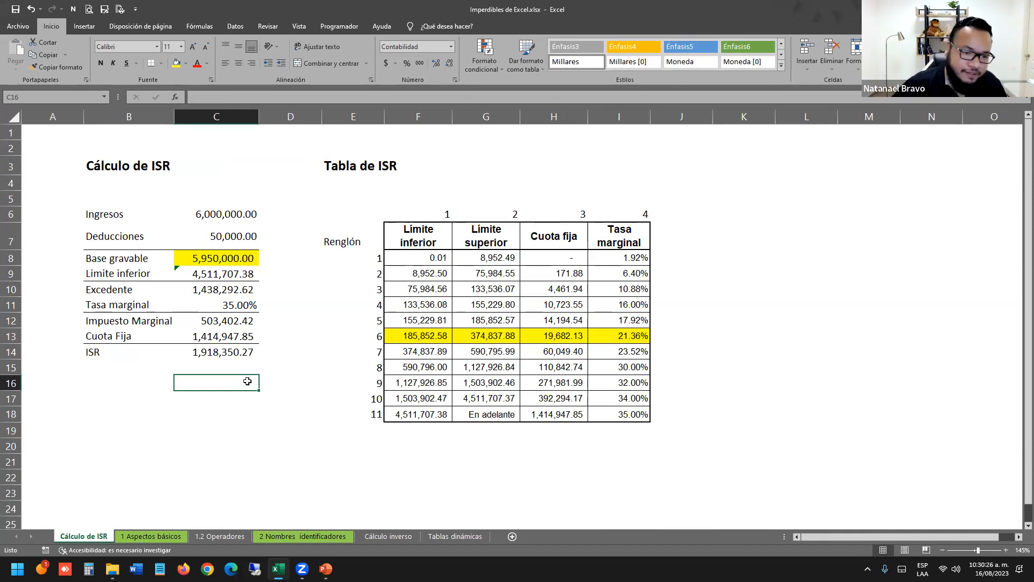
pyautogui.hotkey('alt', 'Tab')
pyautogui.hotkey('alt', 'Tab')
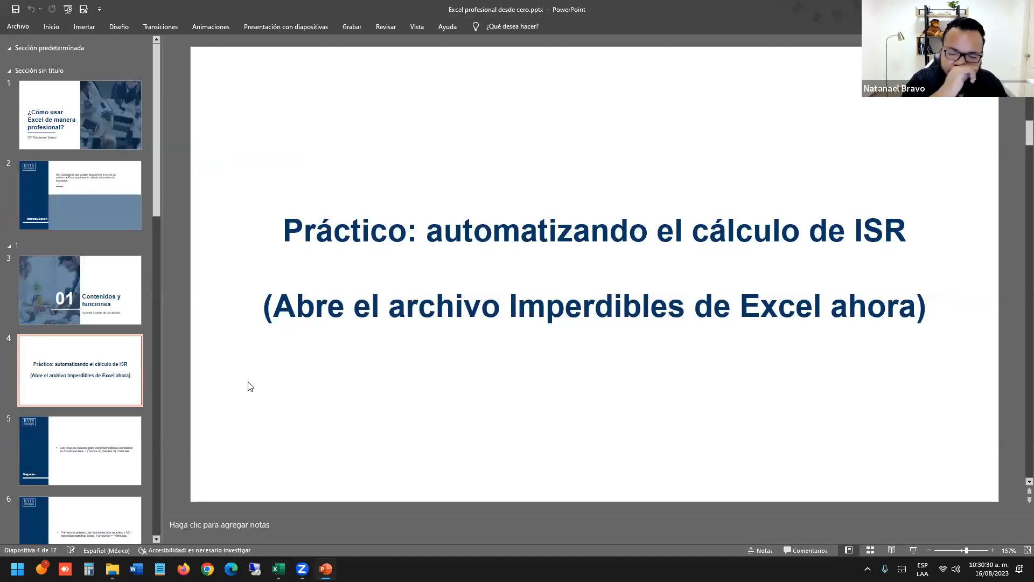
# Switch Excel to the 1 Aspectos básicos sheet and return to PowerPoint.
pyautogui.hotkey('alt', 'Tab')
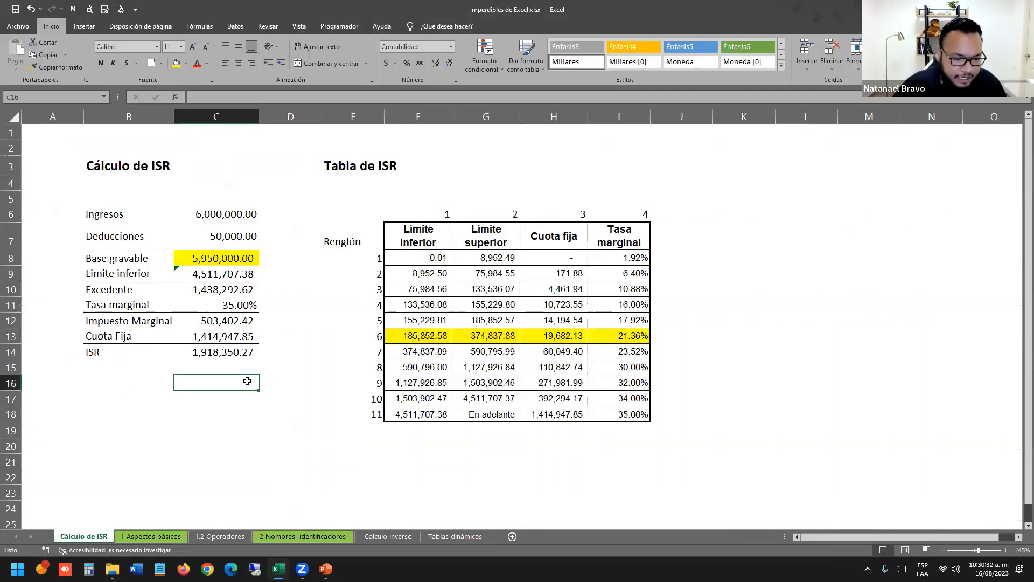
pyautogui.click(155, 536)
pyautogui.hotkey('alt', 'Tab')
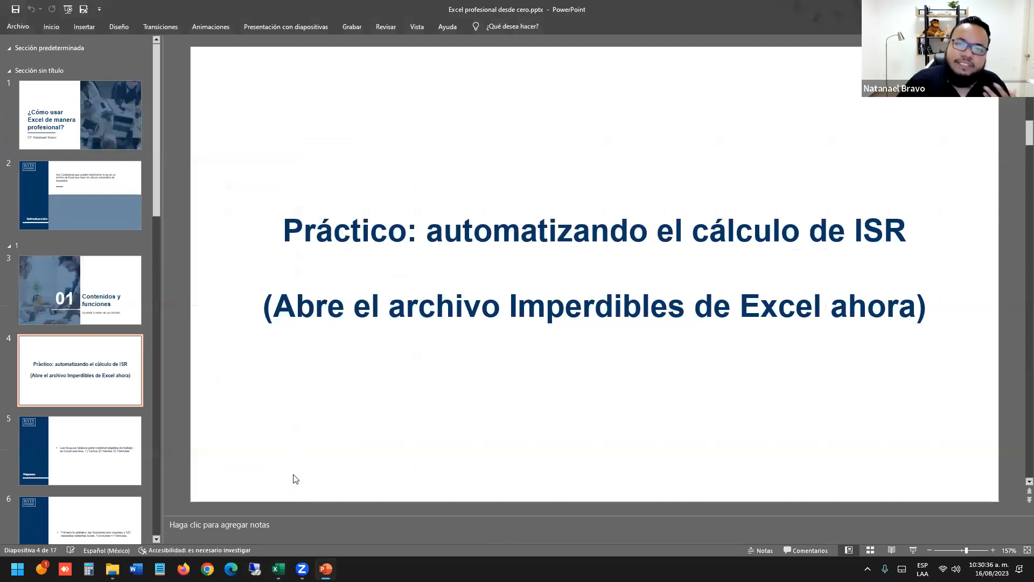
# Display slide 5, the Repaso slide listing Textos, Valores and Fórmulas.
pyautogui.click(95, 328)
pyautogui.scroll(-2, 95, 377)
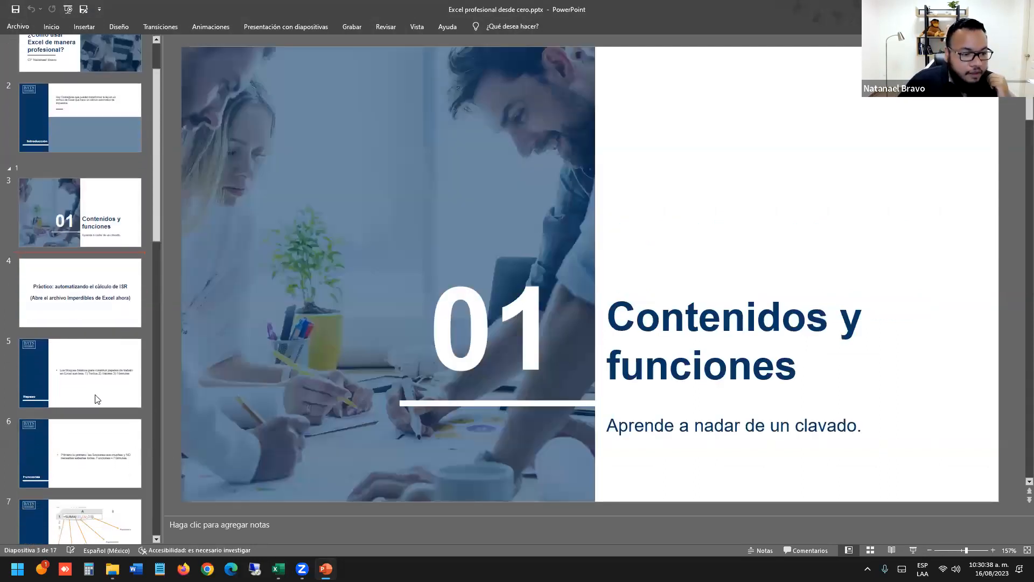
pyautogui.click(99, 380)
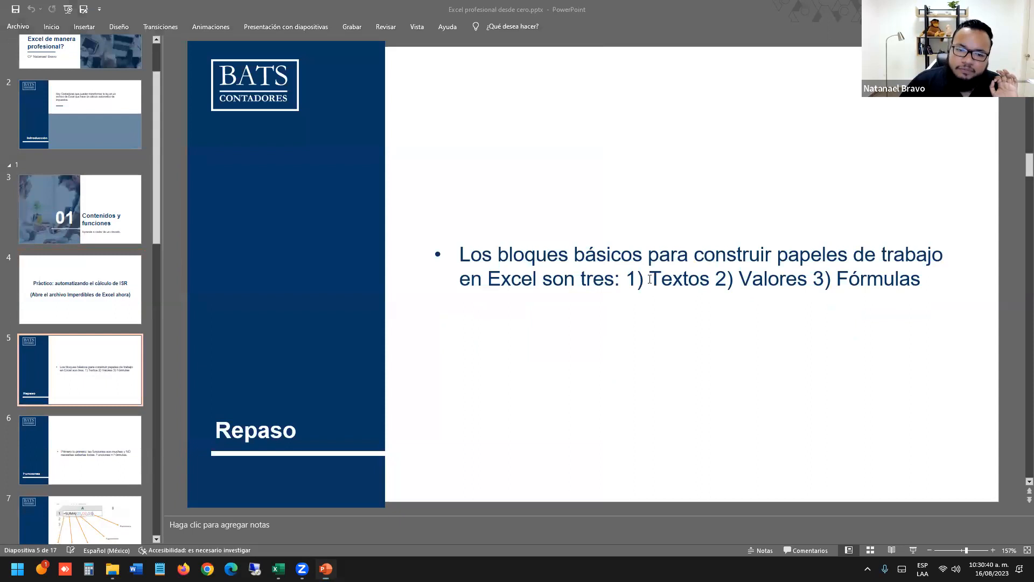
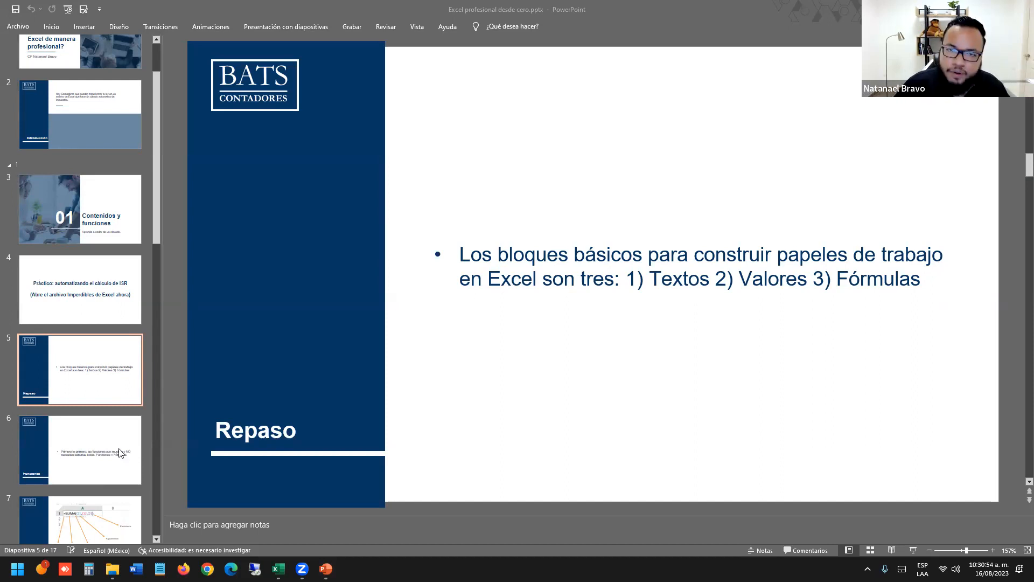
# Advance the deck to slide 6, Funciones, then bring Excel's Cálculo de ISR sheet forward.
pyautogui.click(119, 449)
pyautogui.click(120, 453)
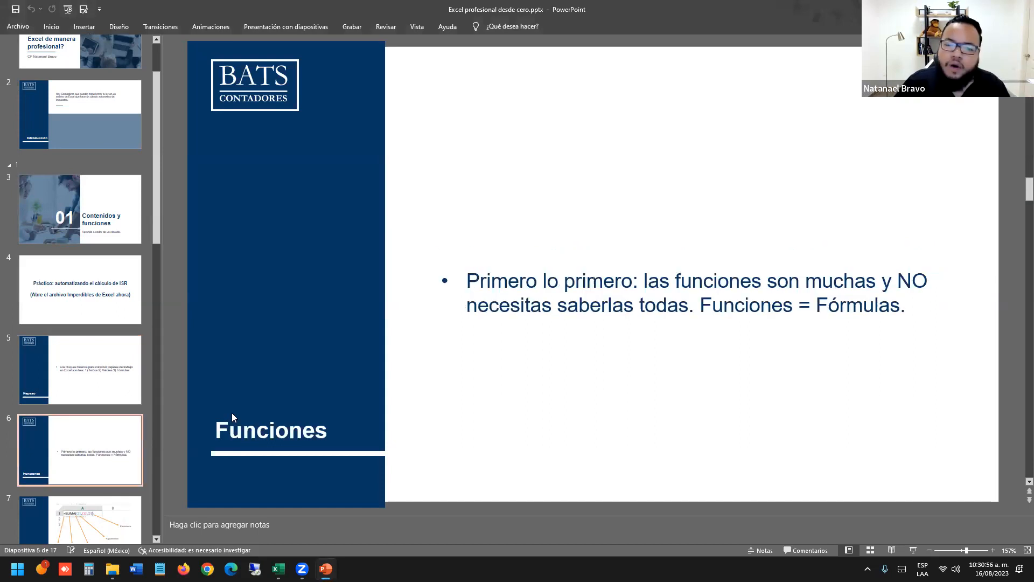
pyautogui.hotkey('alt', 'Tab')
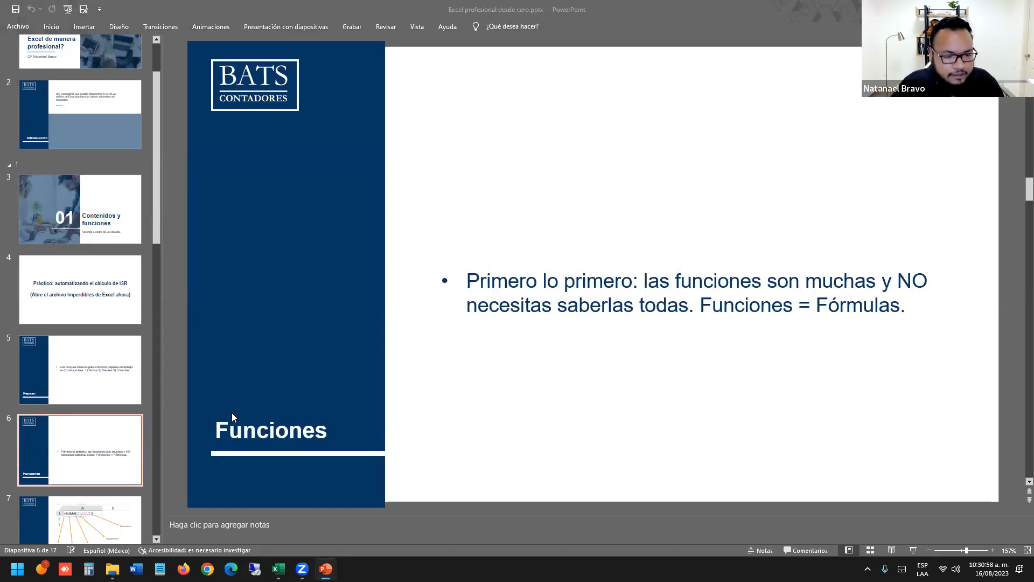
pyautogui.click(73, 537)
pyautogui.click(195, 380)
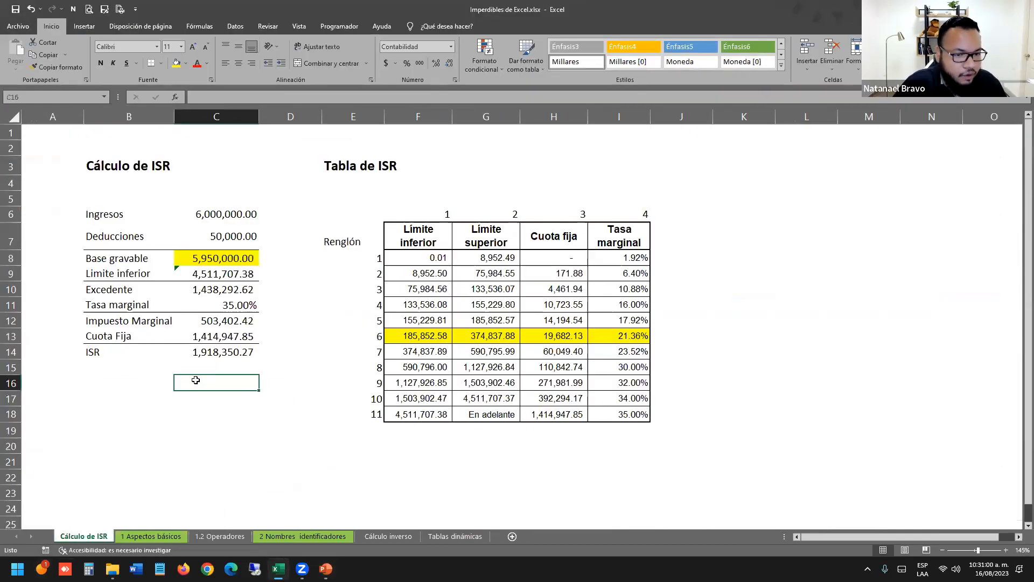
pyautogui.doubleClick(216, 355)
pyautogui.moveTo(225, 353); pyautogui.dragTo(148, 348)
pyautogui.press('Escape')
pyautogui.click(196, 338)
pyautogui.doubleClick(196, 338)
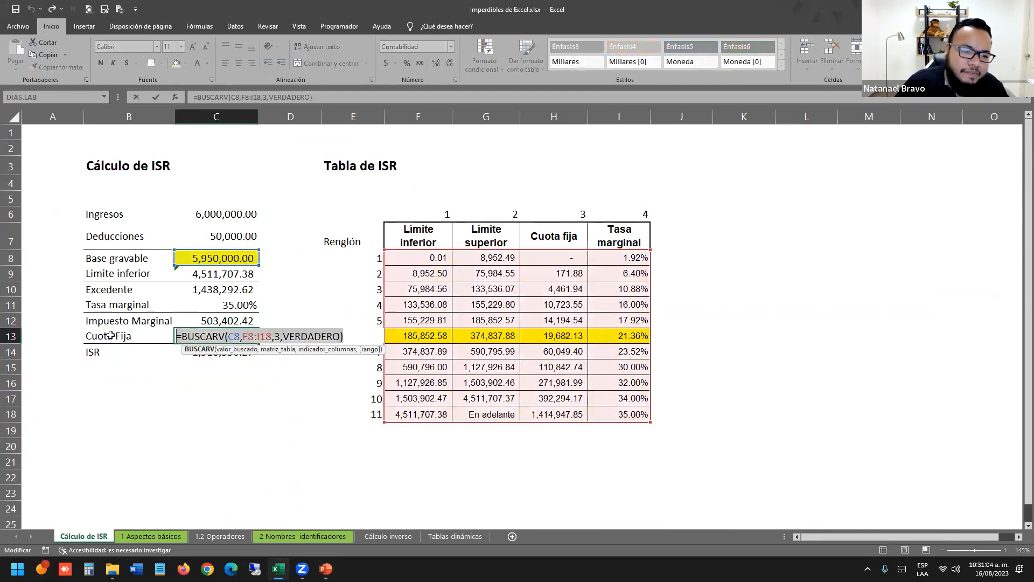
pyautogui.press('Escape')
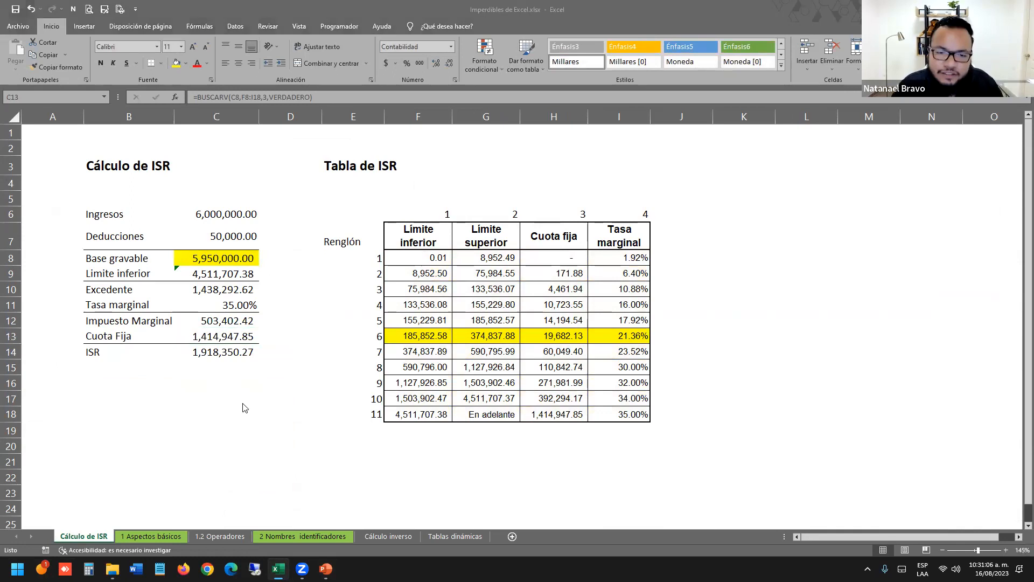
pyautogui.hotkey('alt', 'Tab')
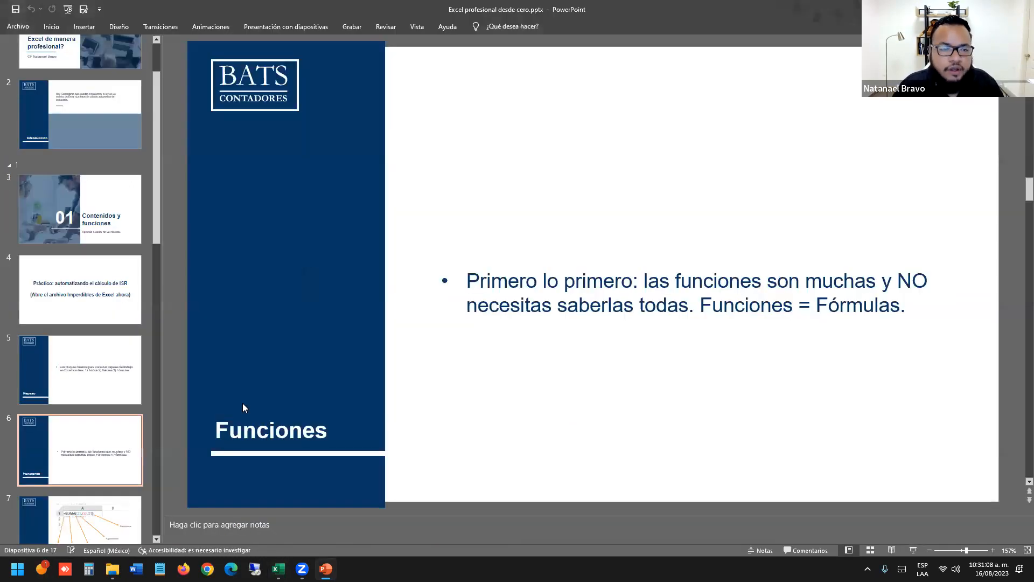
pyautogui.hotkey('alt', 'Tab')
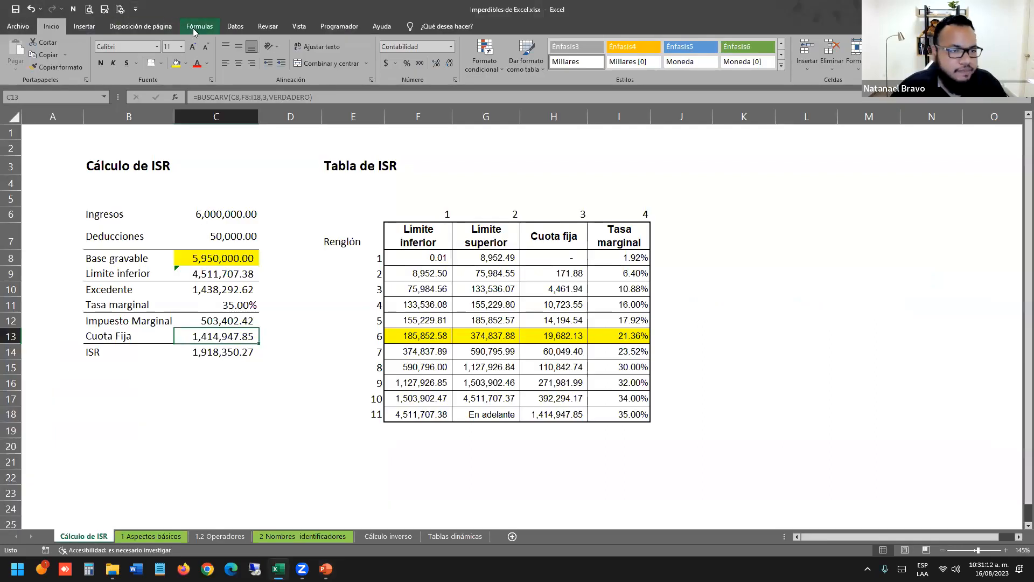
pyautogui.click(197, 27)
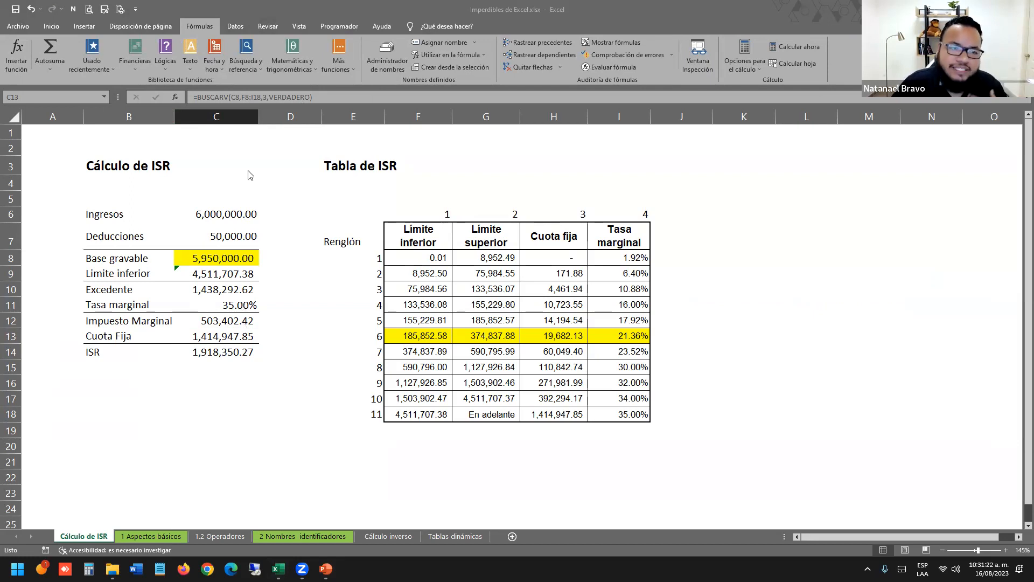
# Browse the Matemáticas y trigonométricas function list on the Fórmulas tab, then return to PowerPoint.
pyautogui.click(291, 79)
pyautogui.click(298, 74)
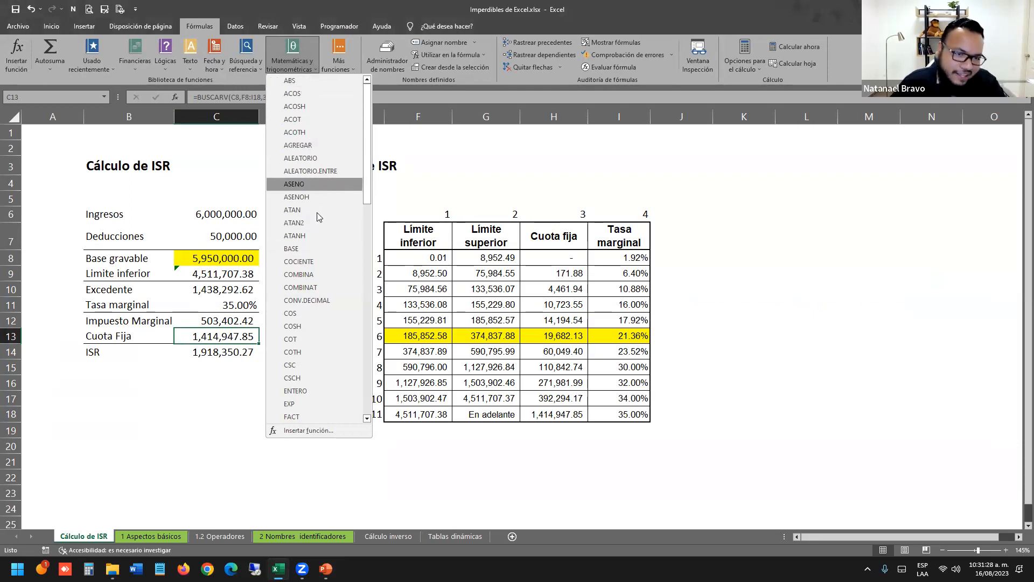
pyautogui.scroll(-11, 324, 270)
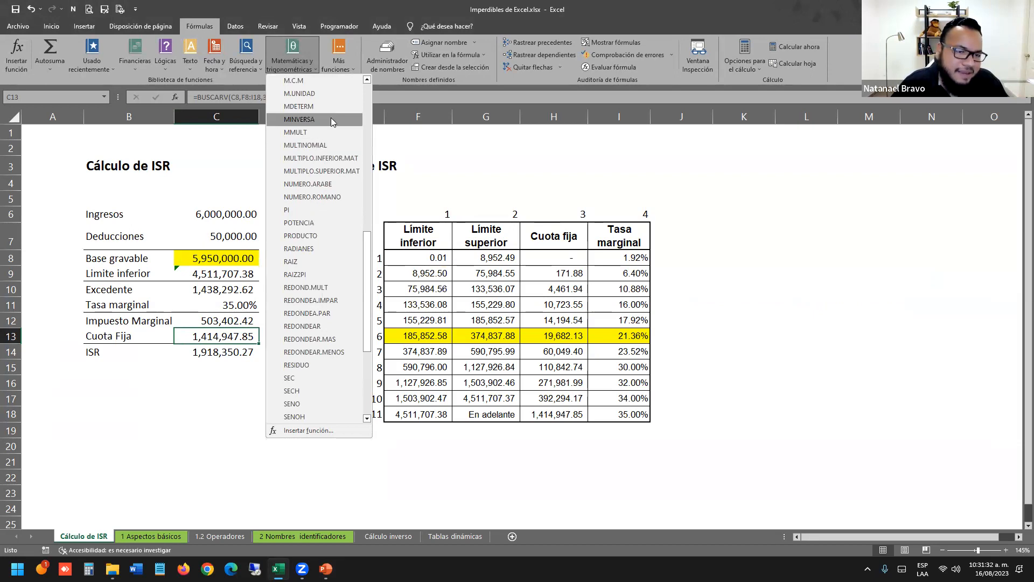
pyautogui.scroll(-1, 338, 302)
pyautogui.scroll(-3, 339, 299)
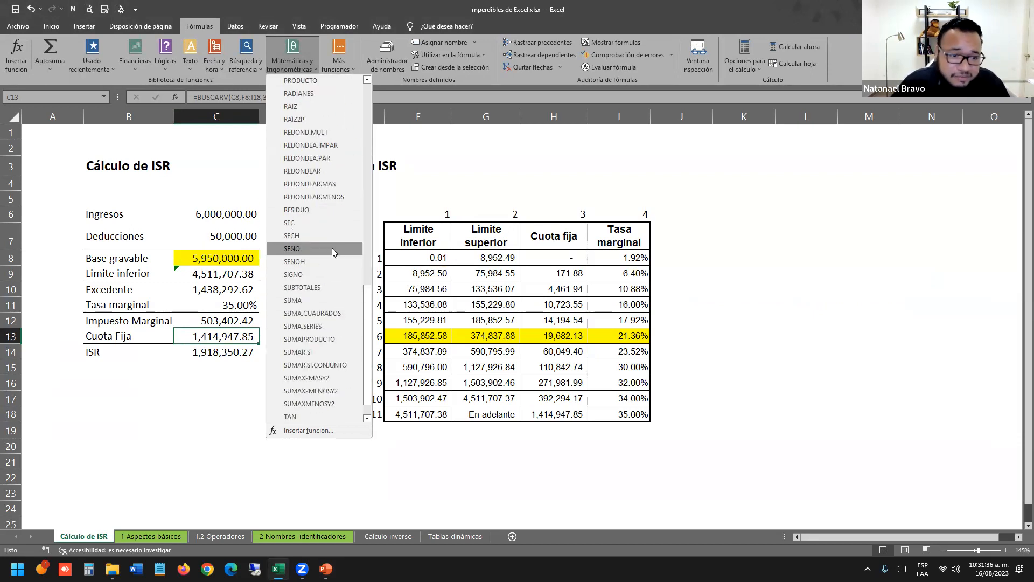
pyautogui.click(433, 178)
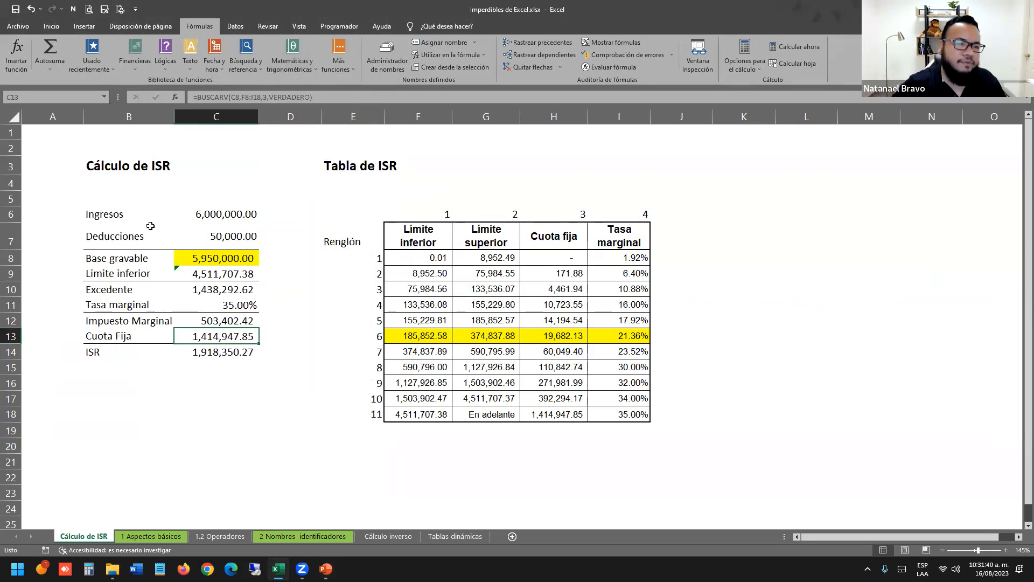
pyautogui.hotkey('alt', 'Tab')
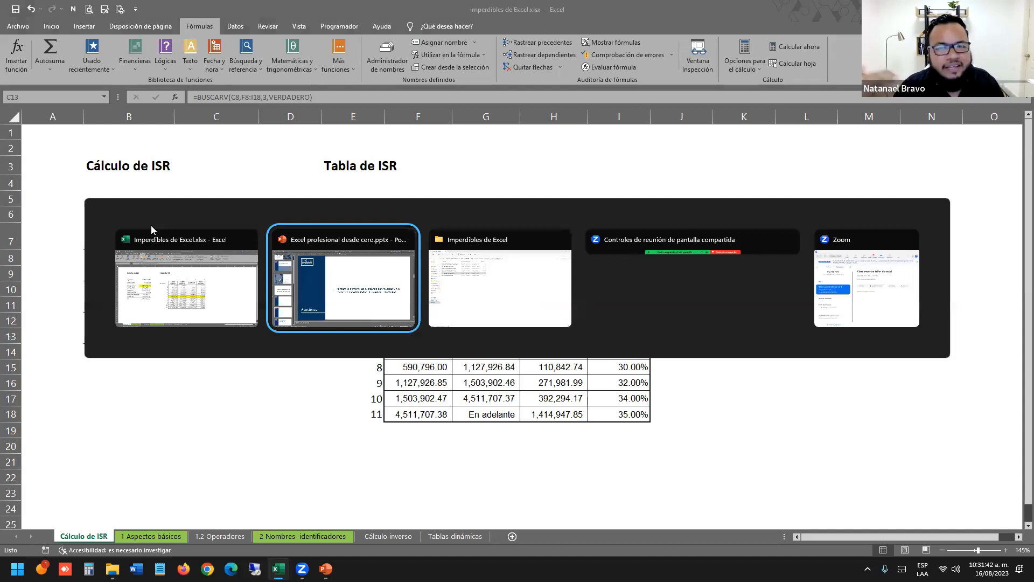
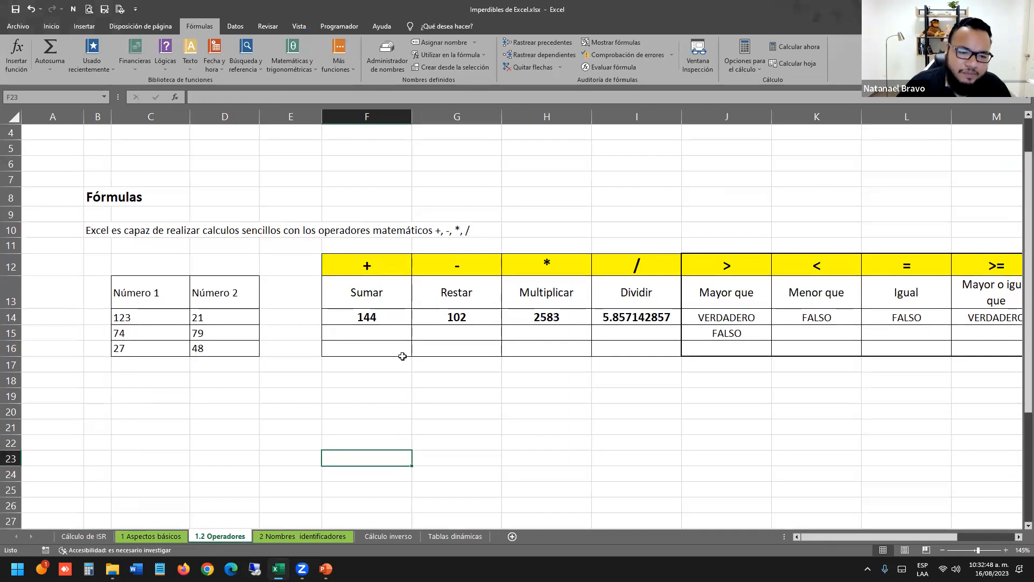
# Enter the sum formula =C15+D15 in F15 to add 74 and 79.
pyautogui.click(396, 337)
pyautogui.moveTo(358, 269); pyautogui.dragTo(640, 272)
pyautogui.click(574, 384)
pyautogui.click(349, 335)
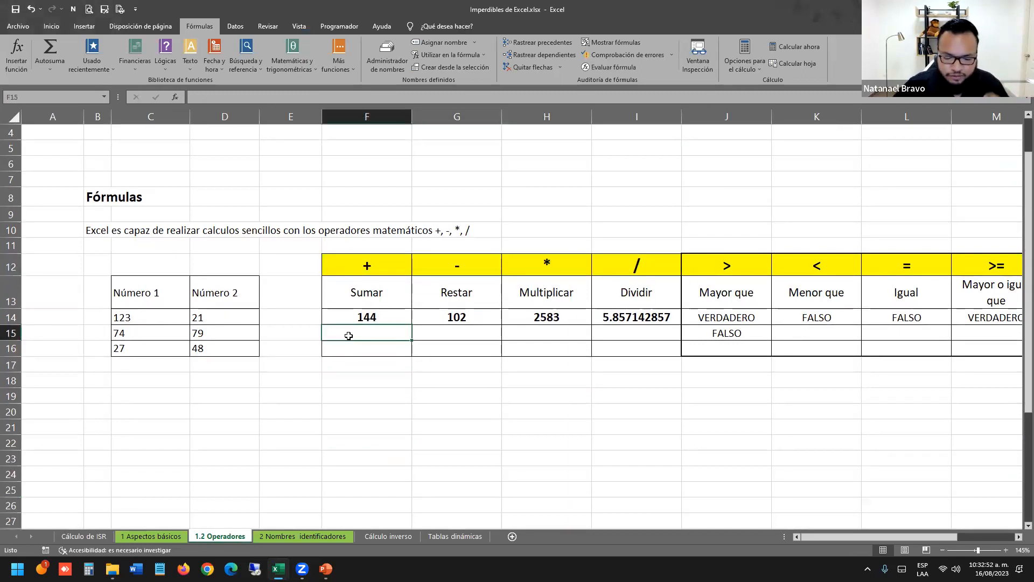
pyautogui.write('=')
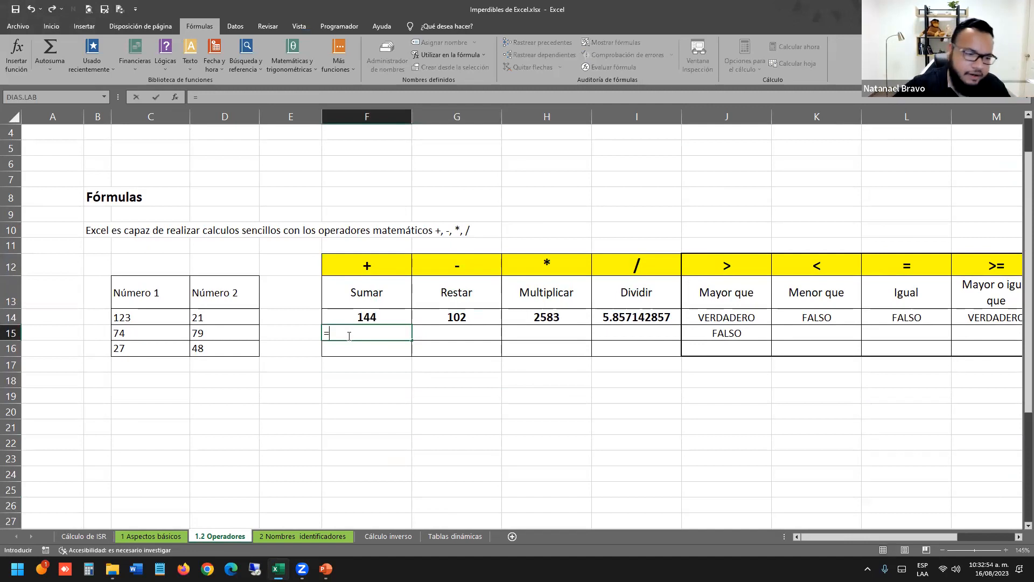
pyautogui.click(169, 329)
pyautogui.write('+')
pyautogui.click(206, 333)
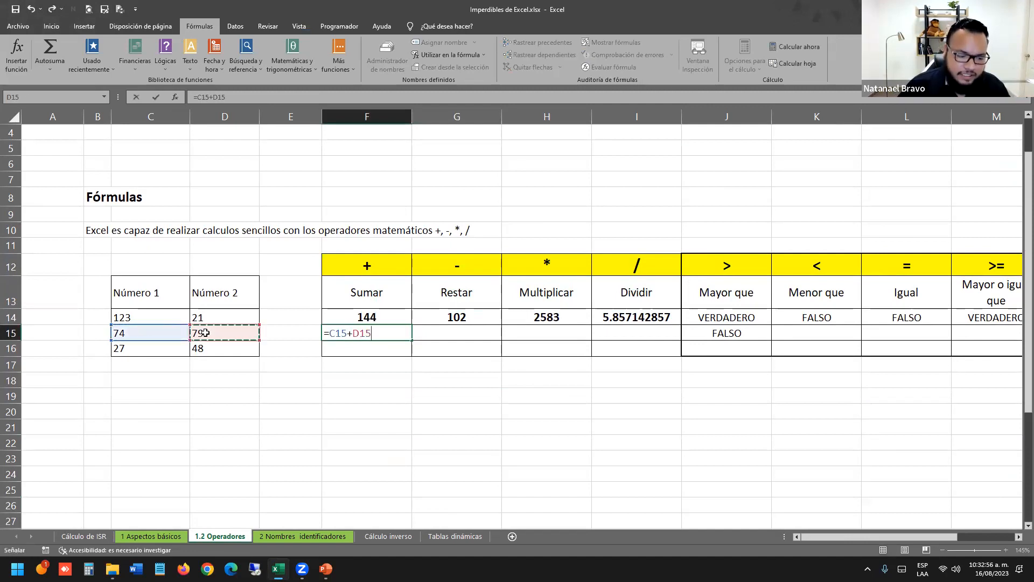
pyautogui.press('Return')
# Enter the difference formula =C15-D15 in G15.
pyautogui.click(455, 332)
pyautogui.write('=')
pyautogui.click(139, 333)
pyautogui.write('-')
pyautogui.click(197, 333)
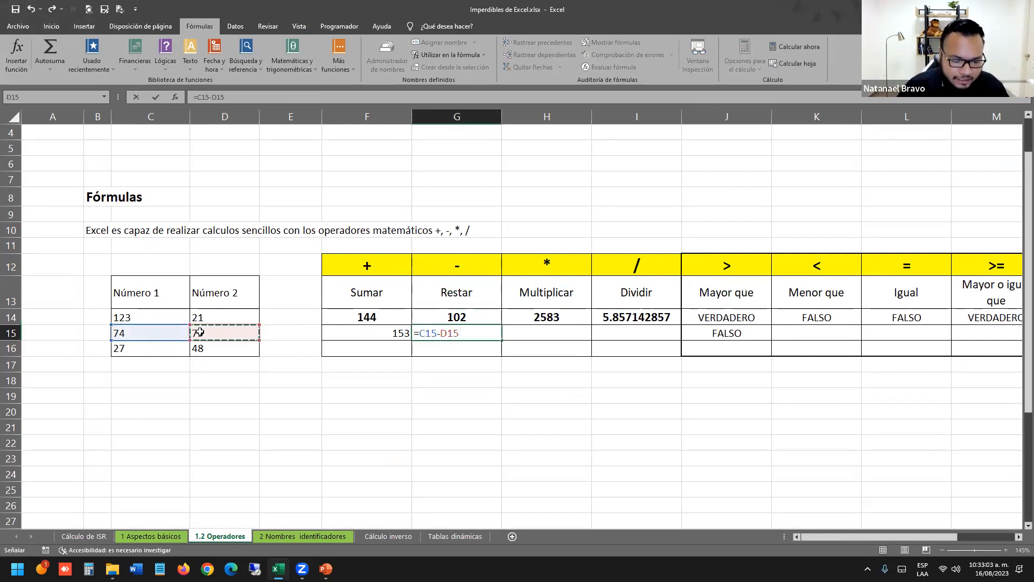
pyautogui.press('Return')
# Enter the product formula =C15*D15 in H15.
pyautogui.press('Right')
pyautogui.press('Up')
pyautogui.write('=')
pyautogui.click(150, 333)
pyautogui.write('*')
pyautogui.click(190, 332)
pyautogui.press('Return')
# Enter the quotient formula =C15/D15 in I15, then select columns F through I.
pyautogui.press('Right')
pyautogui.press('Up')
pyautogui.write('=')
pyautogui.click(159, 333)
pyautogui.write('/')
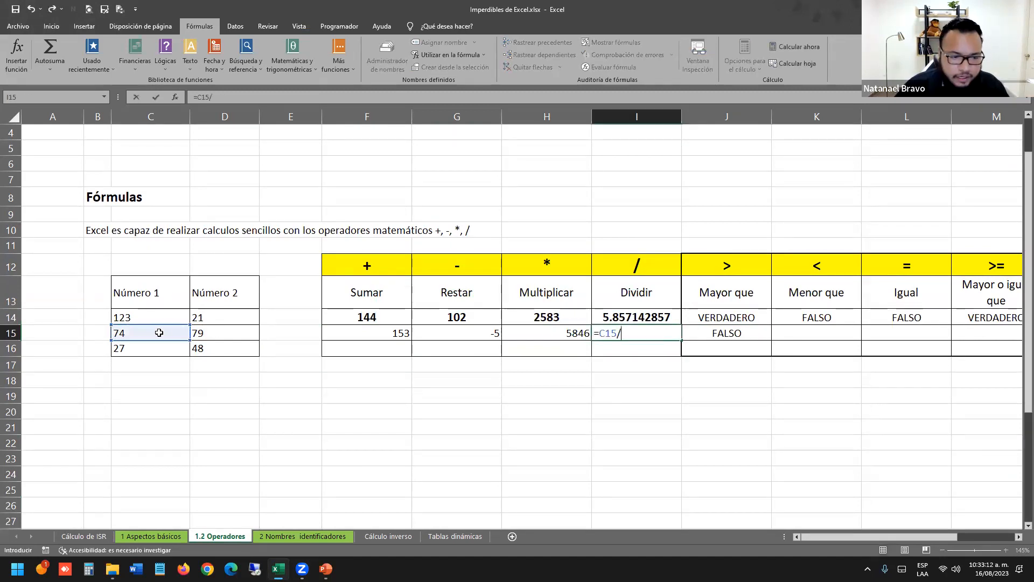
pyautogui.click(214, 333)
pyautogui.press('Return')
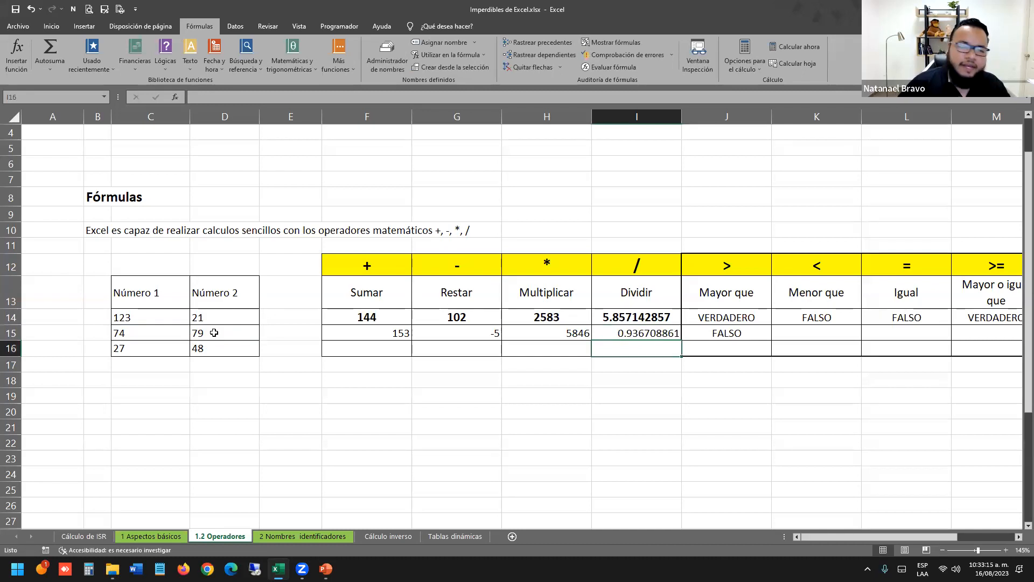
pyautogui.click(467, 366)
pyautogui.click(542, 360)
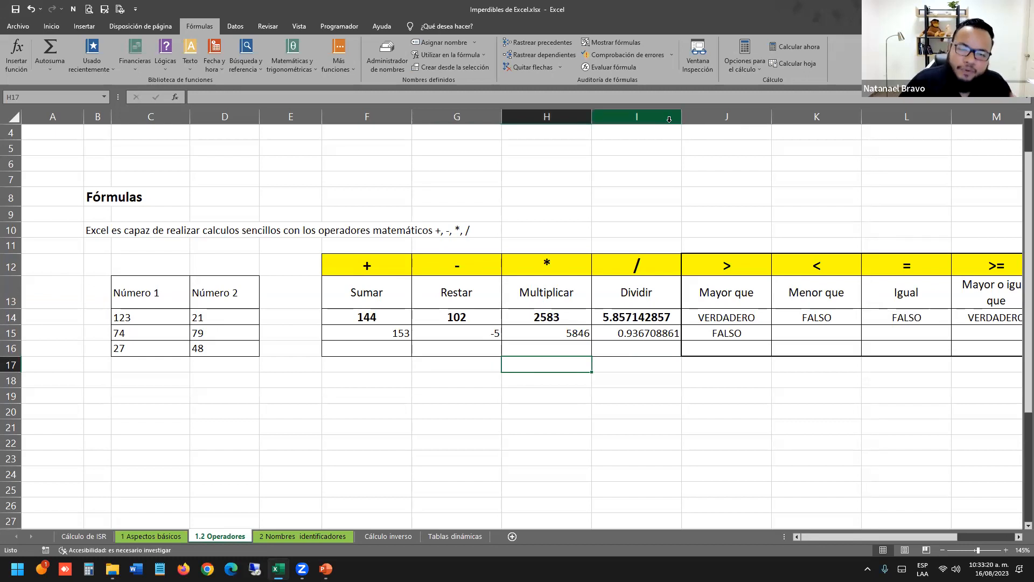
pyautogui.moveTo(669, 121); pyautogui.dragTo(366, 117)
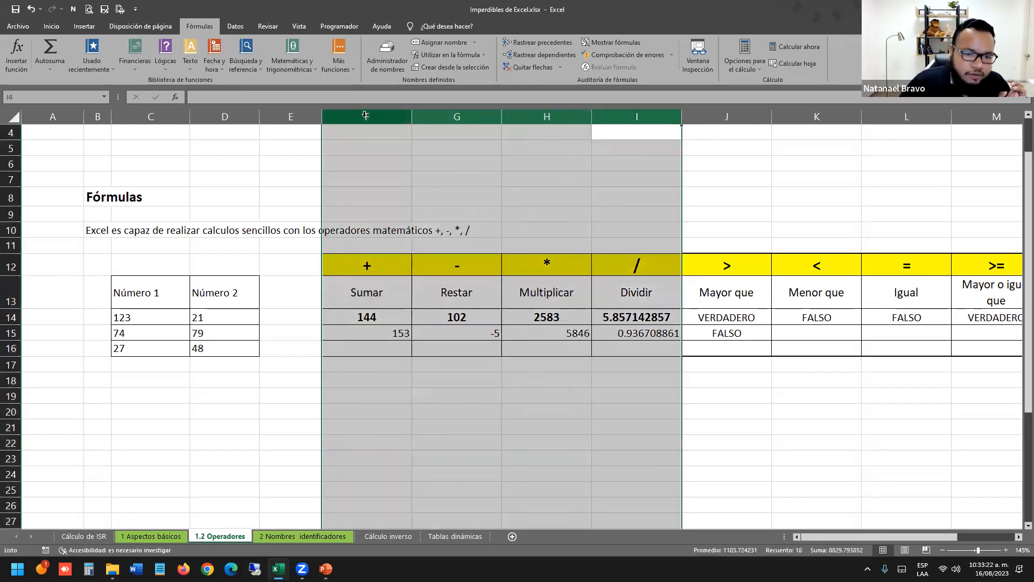
# Hide columns F–I and clear the comparison results in J15:O15.
pyautogui.rightClick(366, 120)
pyautogui.click(435, 277)
pyautogui.click(527, 399)
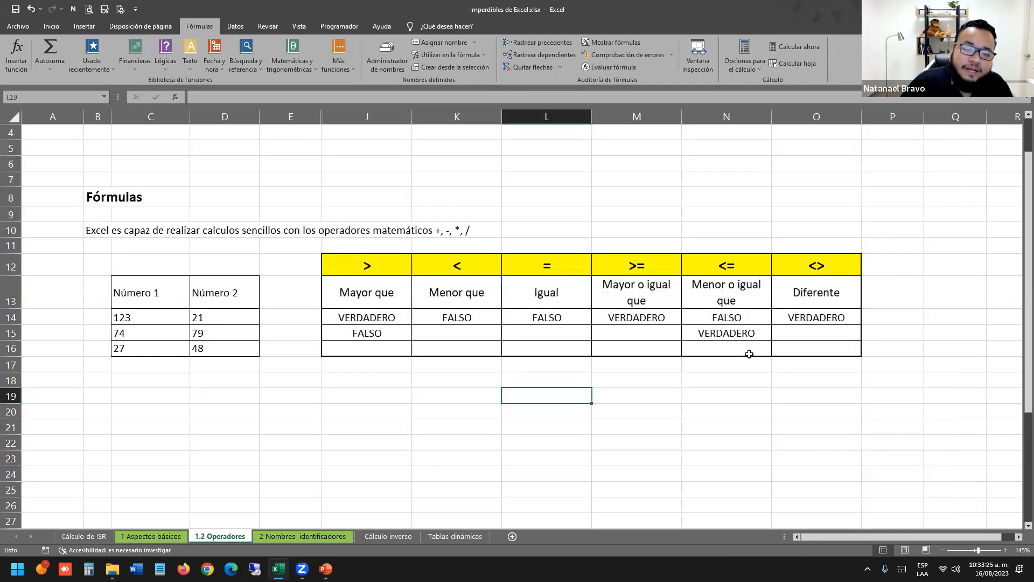
pyautogui.moveTo(780, 333); pyautogui.dragTo(370, 331)
pyautogui.press('Delete')
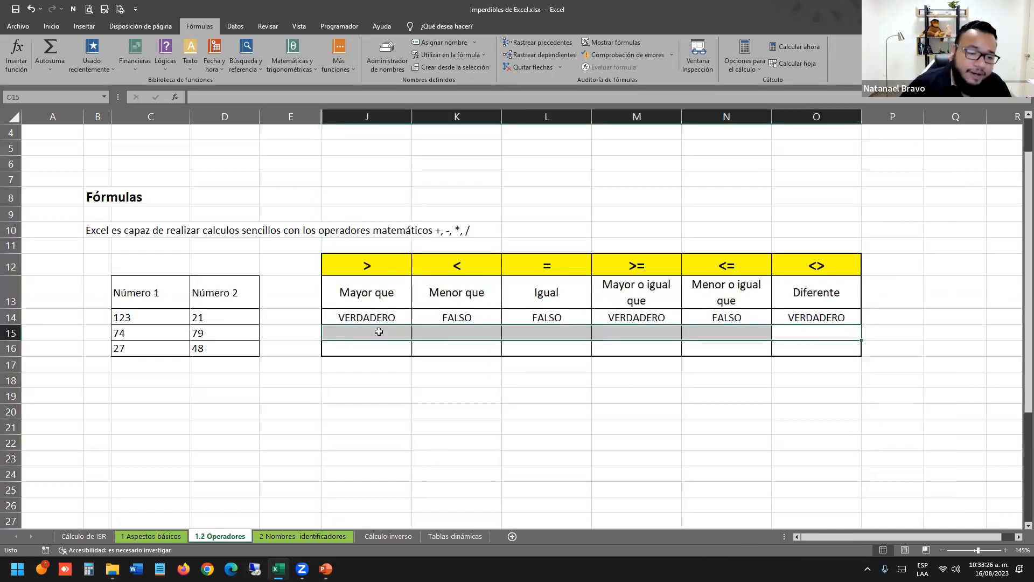
pyautogui.click(423, 421)
# Review the comparison operator headers and start a new formula in J15.
pyautogui.moveTo(377, 270); pyautogui.dragTo(808, 294)
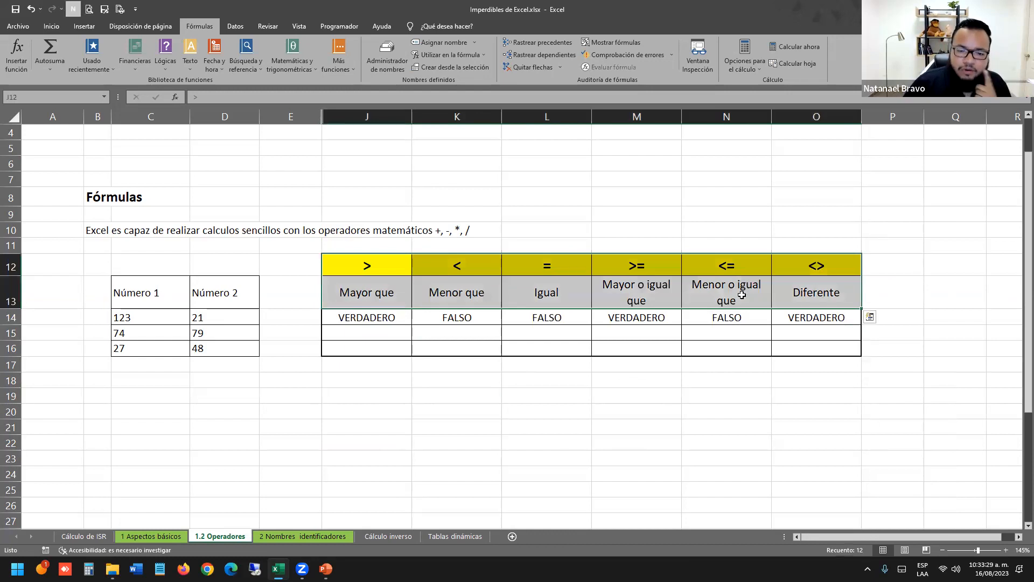
pyautogui.click(543, 412)
pyautogui.click(409, 266)
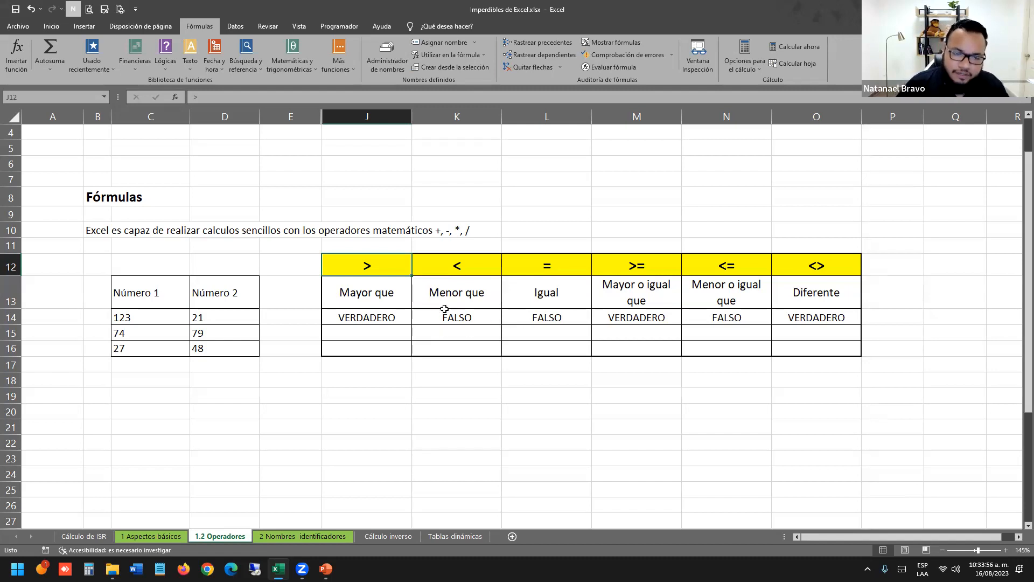
pyautogui.moveTo(390, 313); pyautogui.dragTo(813, 296)
pyautogui.moveTo(369, 269); pyautogui.dragTo(727, 294)
pyautogui.click(563, 371)
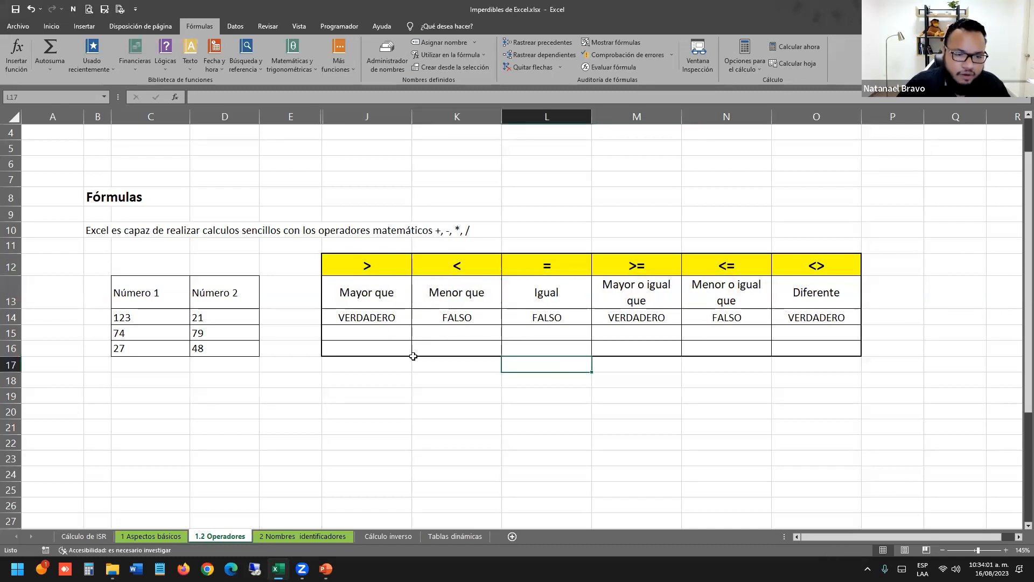
pyautogui.click(380, 334)
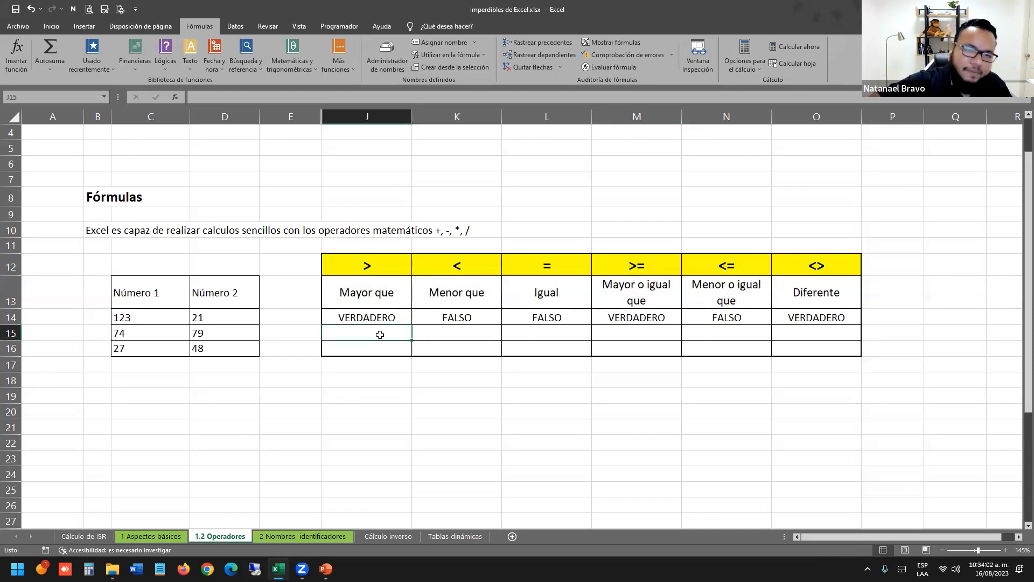
pyautogui.write('=')
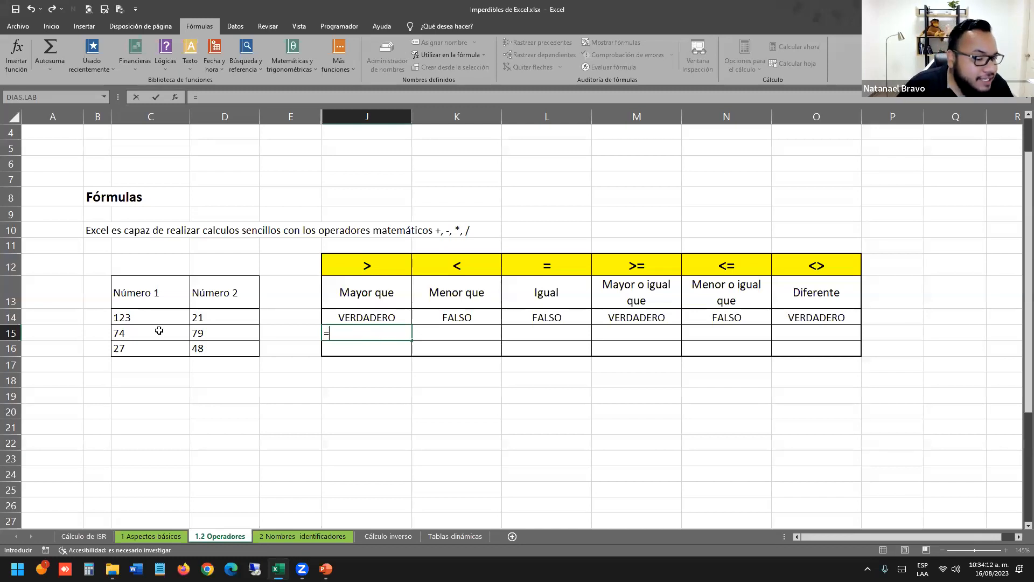
# Complete =C15>D15 in J15, which returns FALSO.
pyautogui.click(159, 331)
pyautogui.write('>')
pyautogui.click(225, 332)
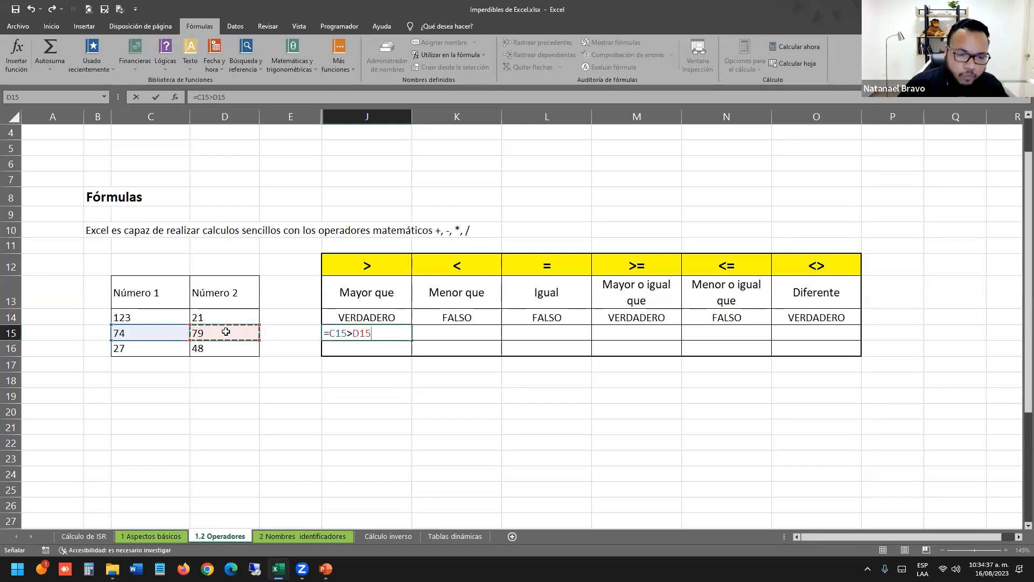
pyautogui.press('Return')
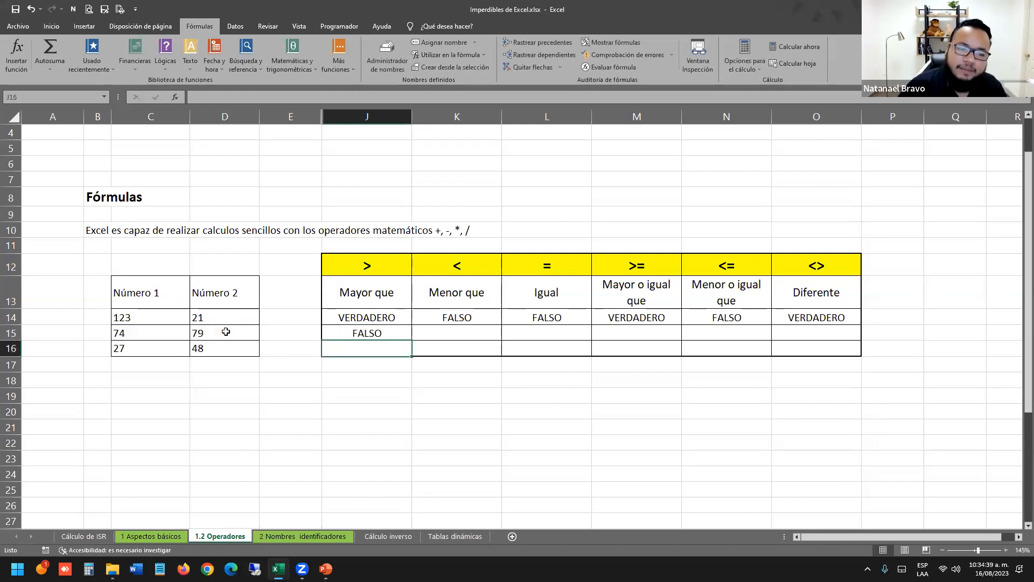
pyautogui.doubleClick(383, 334)
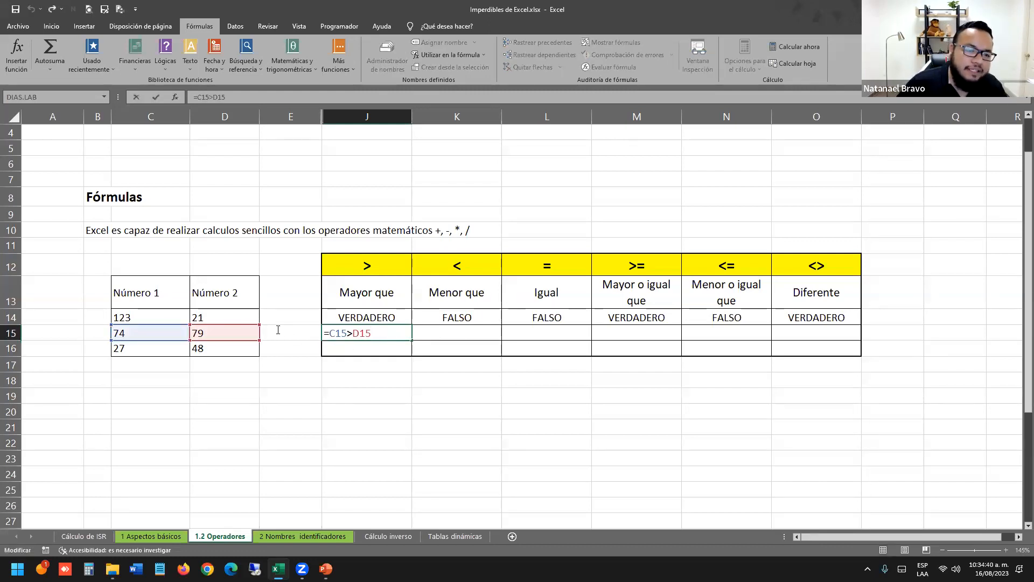
pyautogui.press('Return')
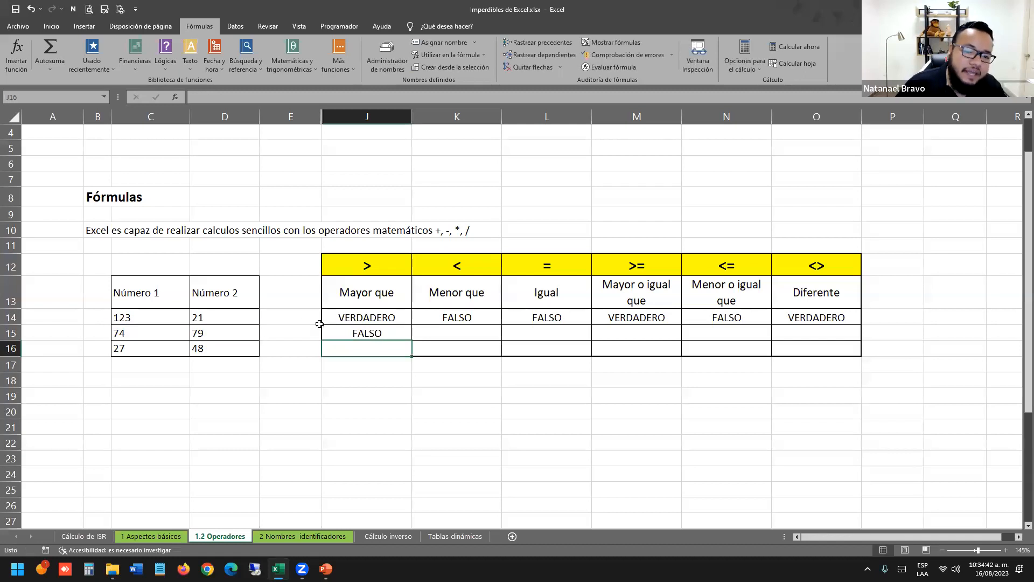
# Enter =C15<D15 in K15, which returns VERDADERO.
pyautogui.click(451, 335)
pyautogui.write('=')
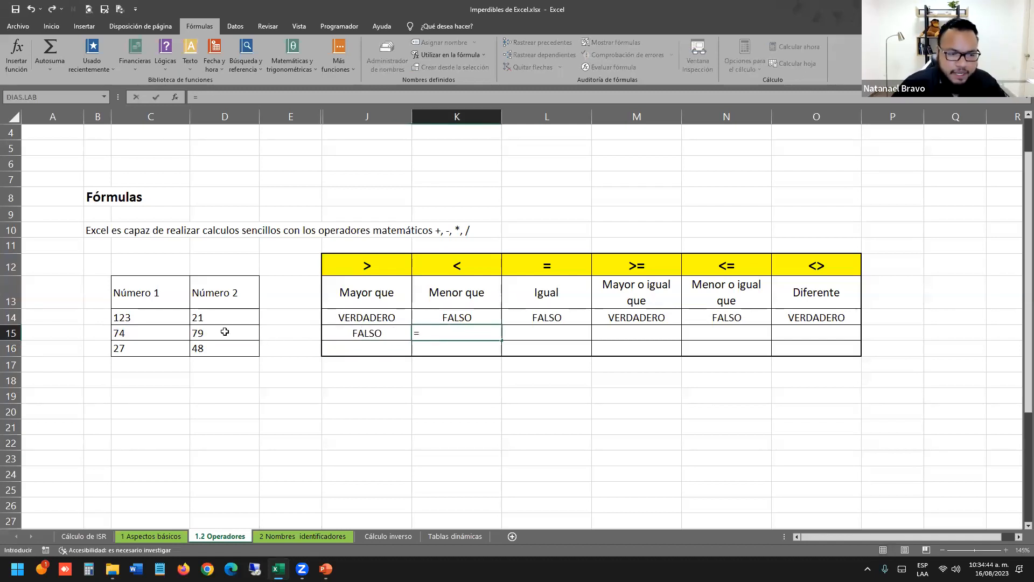
pyautogui.click(164, 333)
pyautogui.write('<')
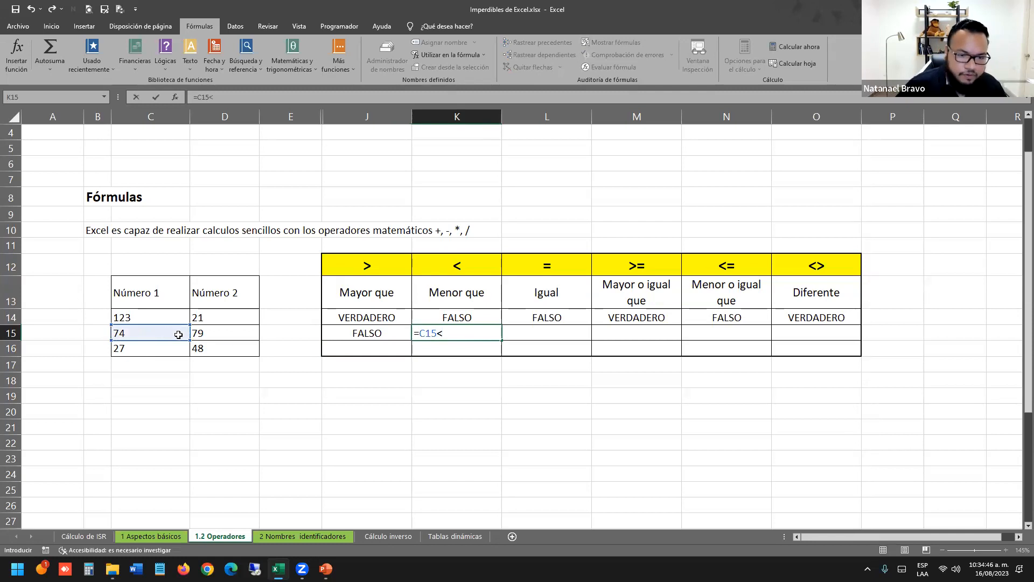
pyautogui.click(229, 340)
pyautogui.press('Return')
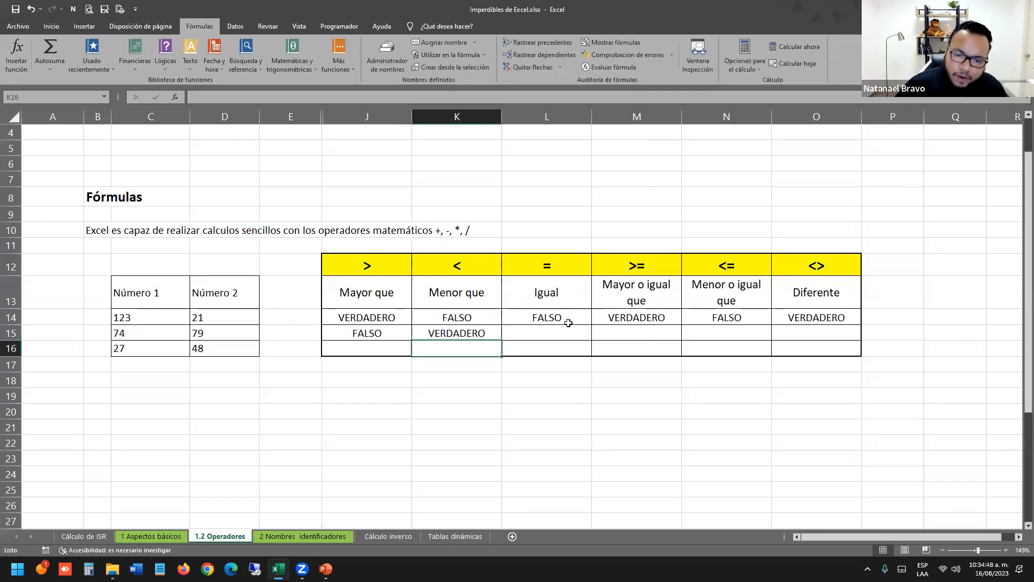
# Review the row 14 formulas for =, >=, <= and <> and the operator symbols in L12:O12.
pyautogui.click(568, 320)
pyautogui.click(649, 316)
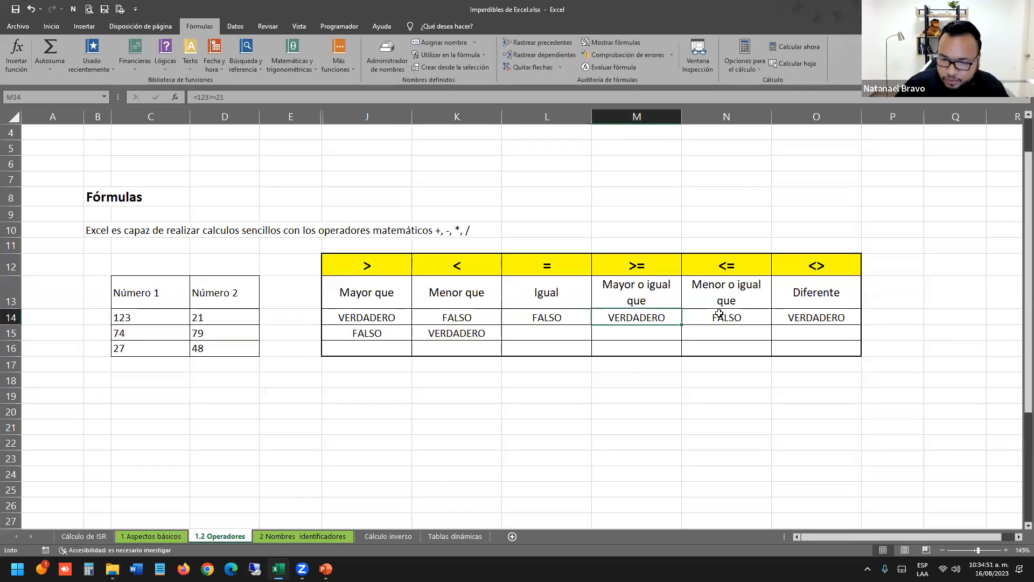
pyautogui.click(720, 316)
pyautogui.click(791, 318)
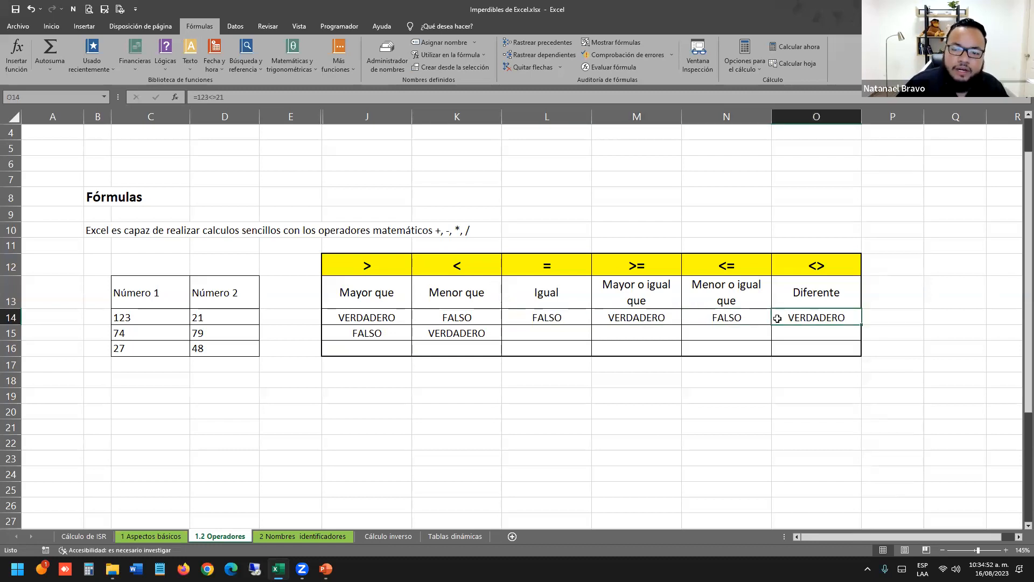
pyautogui.click(566, 269)
pyautogui.moveTo(567, 268); pyautogui.dragTo(809, 267)
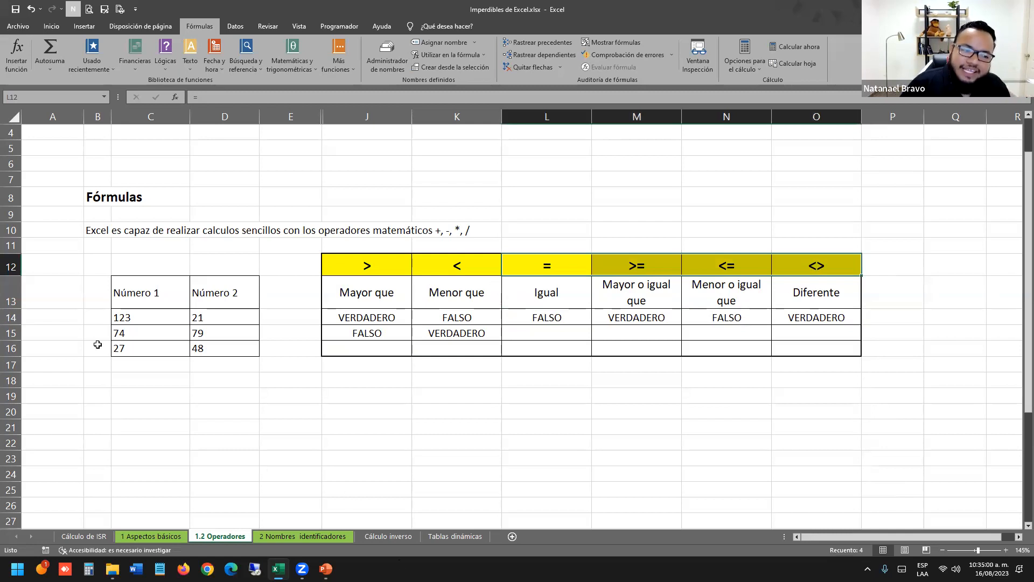
pyautogui.click(163, 336)
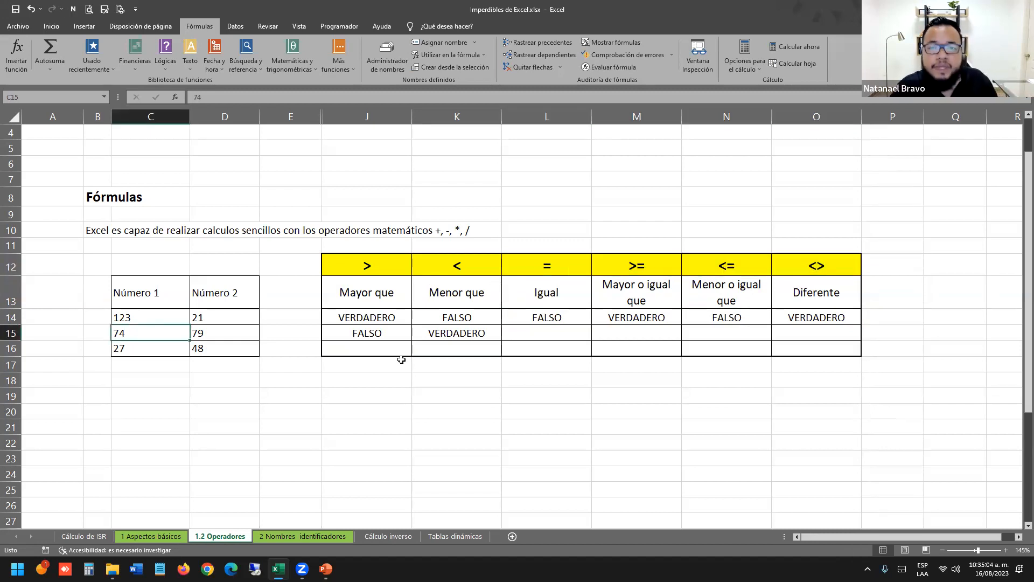
pyautogui.hotkey('alt', 'Tab')
pyautogui.hotkey('alt', 'Tab')
pyautogui.hotkey('alt', 'Tab')
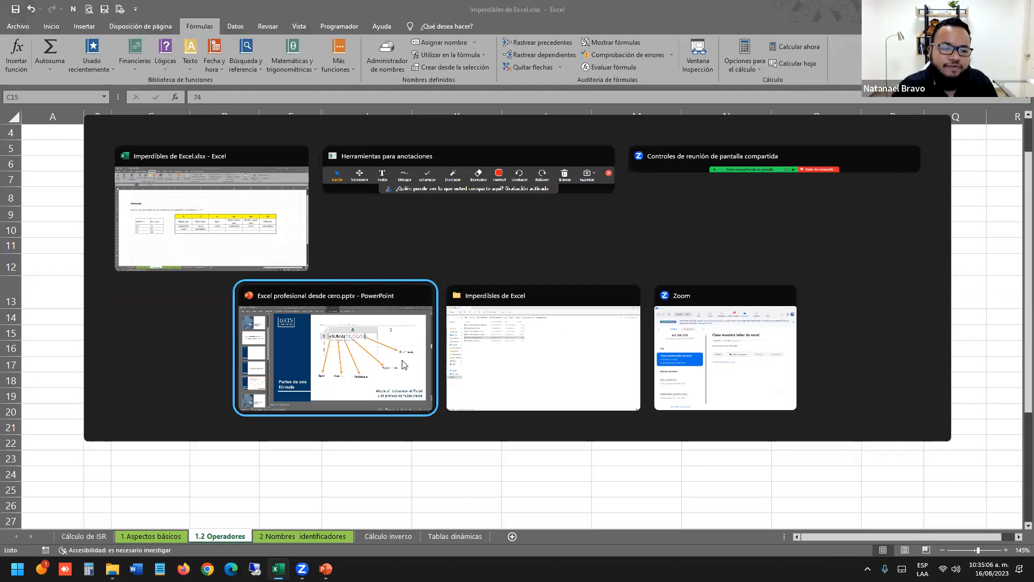
# Open Formulas útiles de Excel.xlsx from the Imperdibles de Excel folder window.
pyautogui.hotkey('alt', 'Tab')
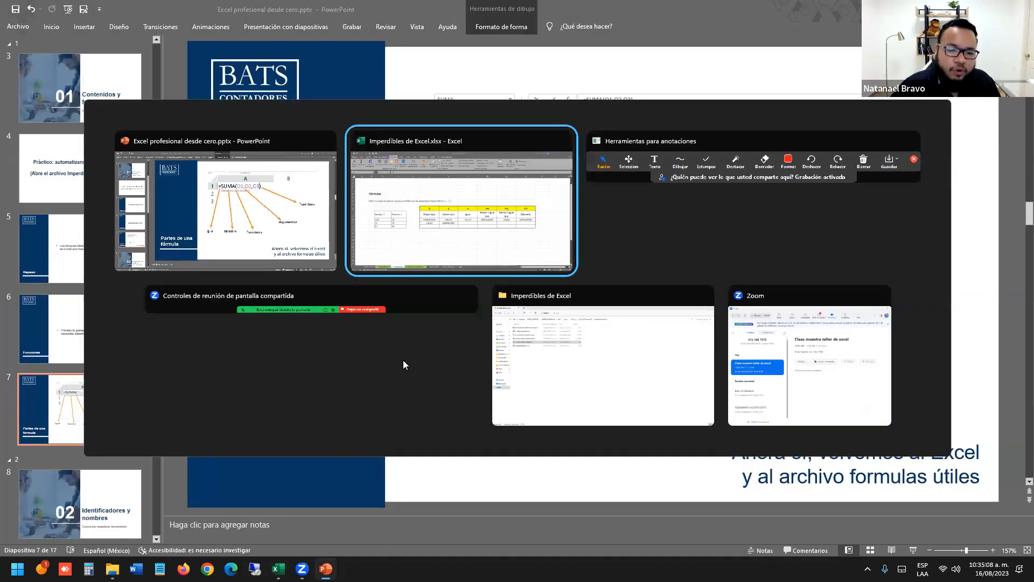
pyautogui.click(595, 373)
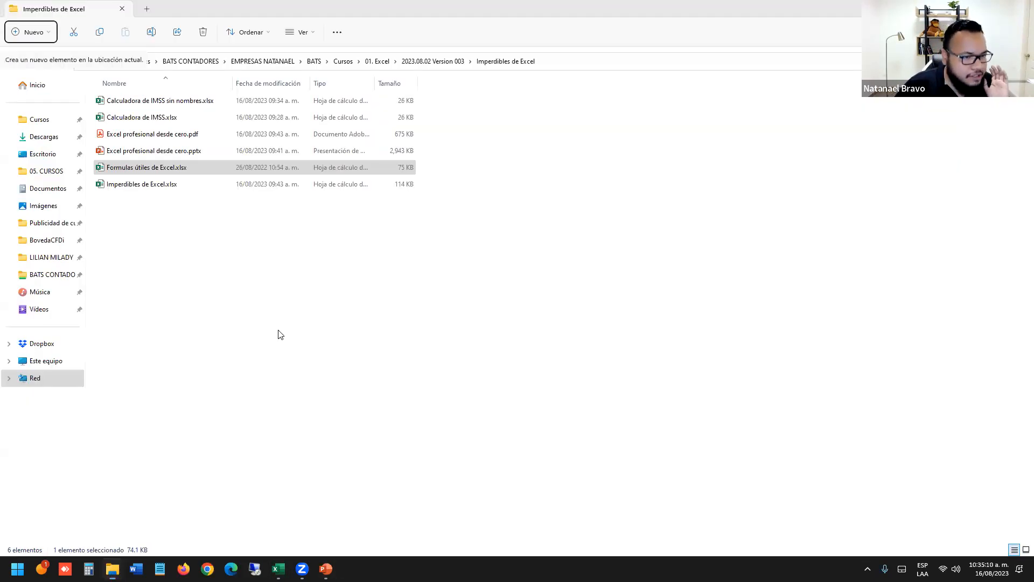
pyautogui.doubleClick(169, 169)
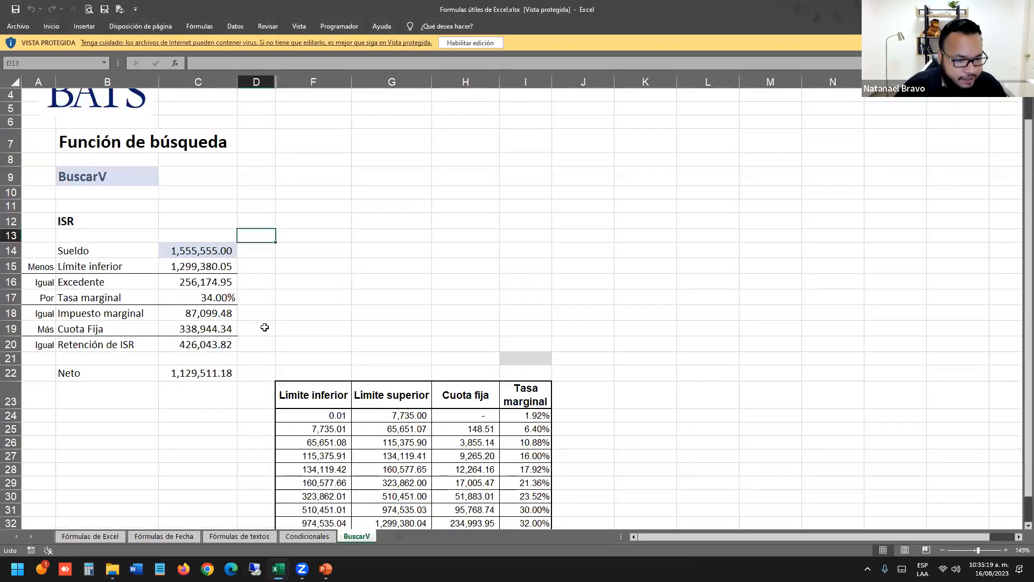
# Browse the BuscarV example and the date, text and Excel formula sheets, checking the AÑO formula in C10.
pyautogui.moveTo(143, 171); pyautogui.dragTo(221, 330)
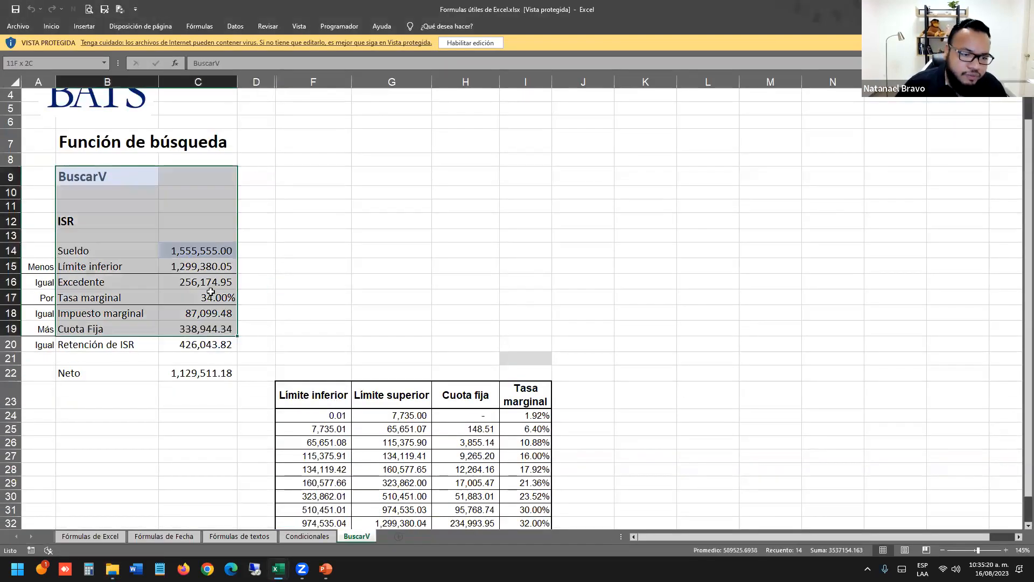
pyautogui.doubleClick(208, 265)
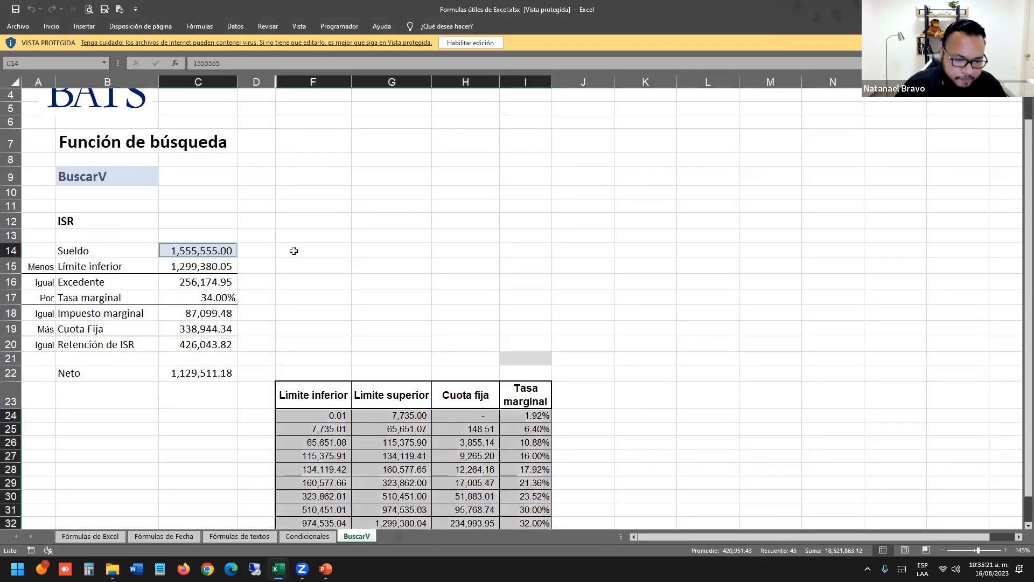
pyautogui.click(307, 536)
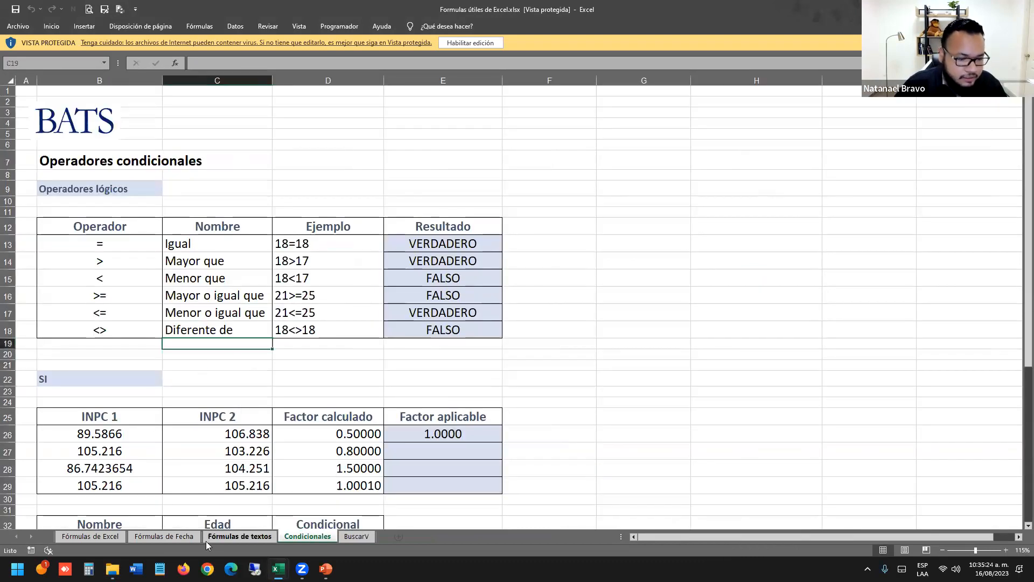
pyautogui.click(236, 536)
pyautogui.click(163, 536)
pyautogui.click(80, 535)
pyautogui.click(173, 536)
pyautogui.click(299, 323)
pyautogui.click(297, 220)
pyautogui.click(304, 203)
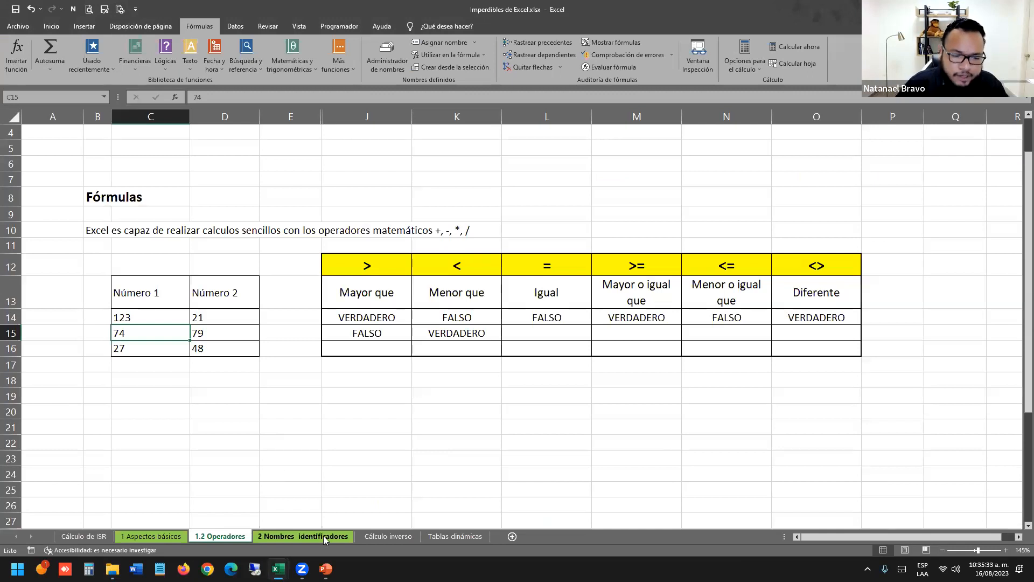
# Go to the Condicionales sheet and scroll down to the SI section heading in B22.
pyautogui.hotkey('alt', 'Tab')
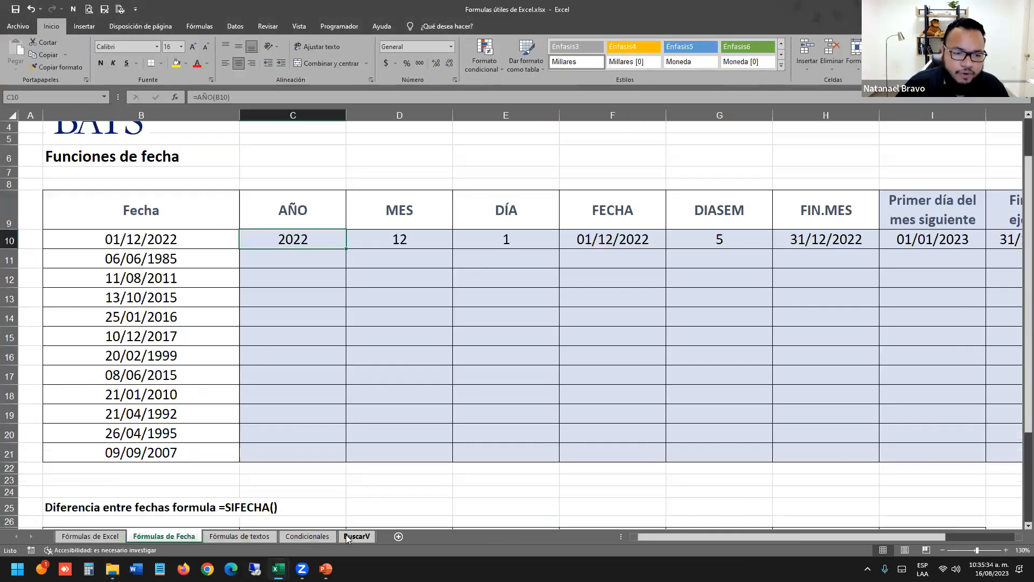
pyautogui.click(385, 376)
pyautogui.click(307, 536)
pyautogui.click(395, 266)
pyautogui.scroll(-1, 395, 266)
pyautogui.scroll(-4, 395, 265)
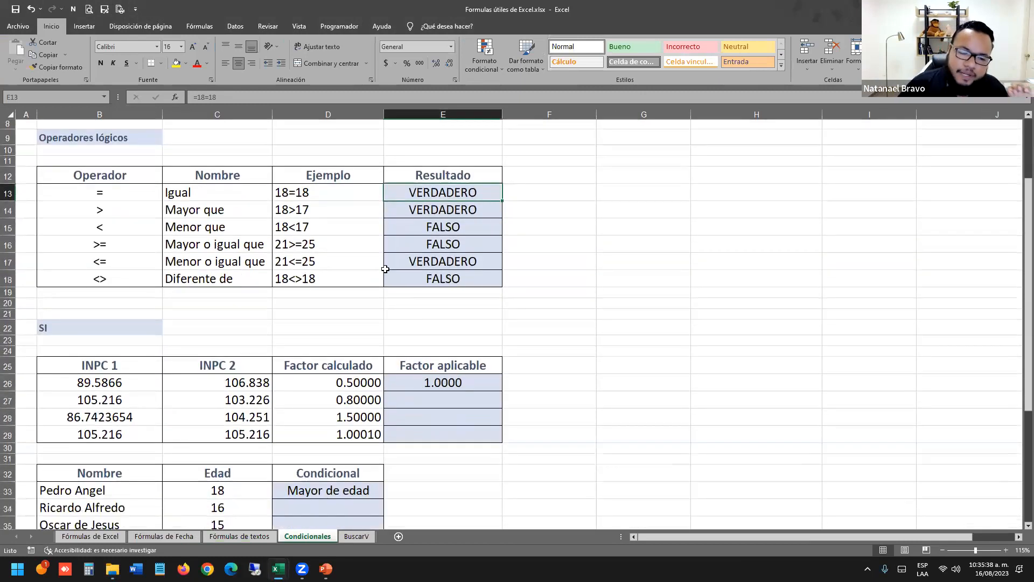
pyautogui.click(133, 209)
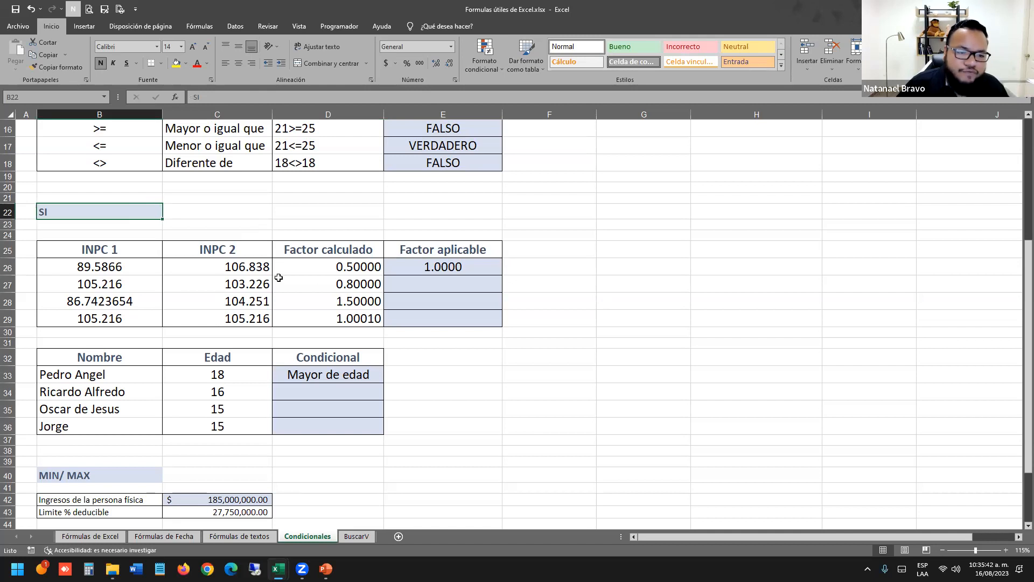
# Inspect the =SI(D26<1,1,D26) formula in E26 without changing it.
pyautogui.doubleClick(431, 267)
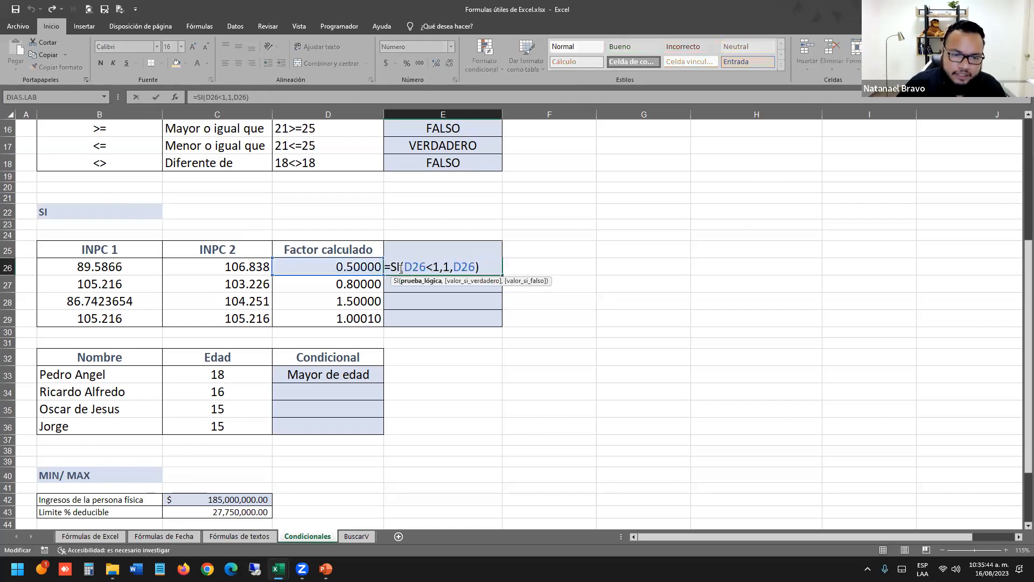
pyautogui.moveTo(431, 267); pyautogui.dragTo(475, 267)
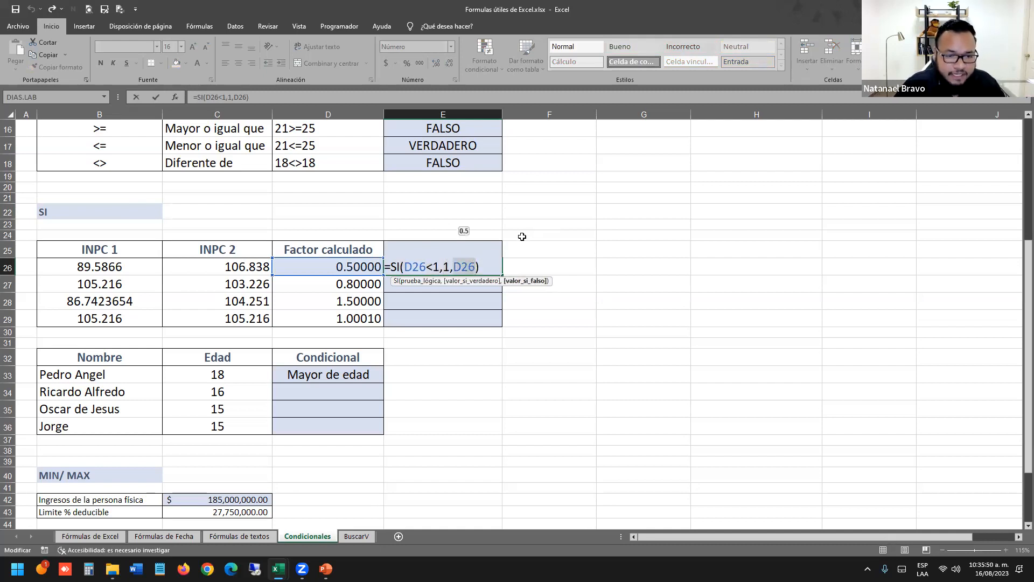
pyautogui.press('Escape')
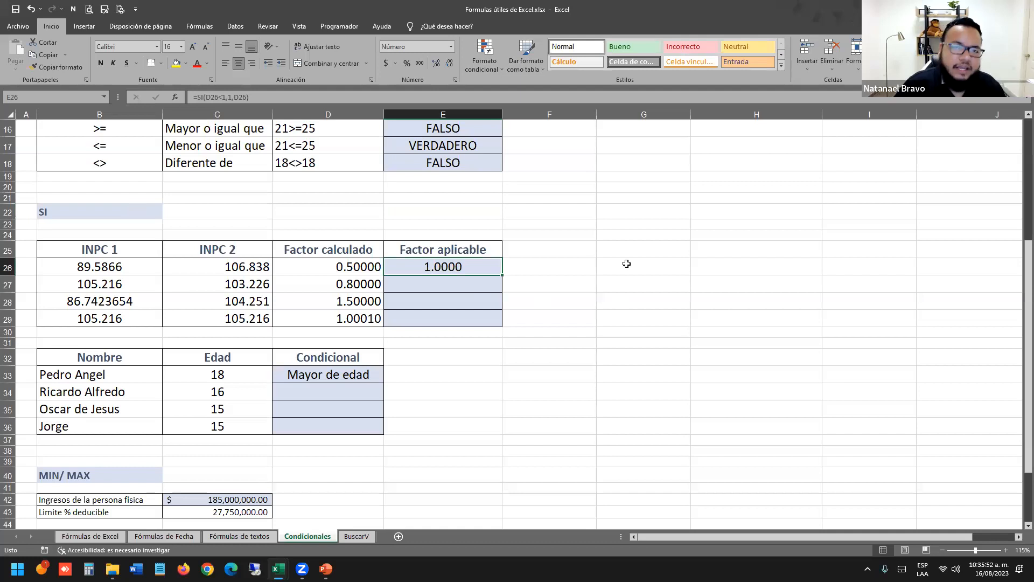
pyautogui.scroll(-13, 257, 292)
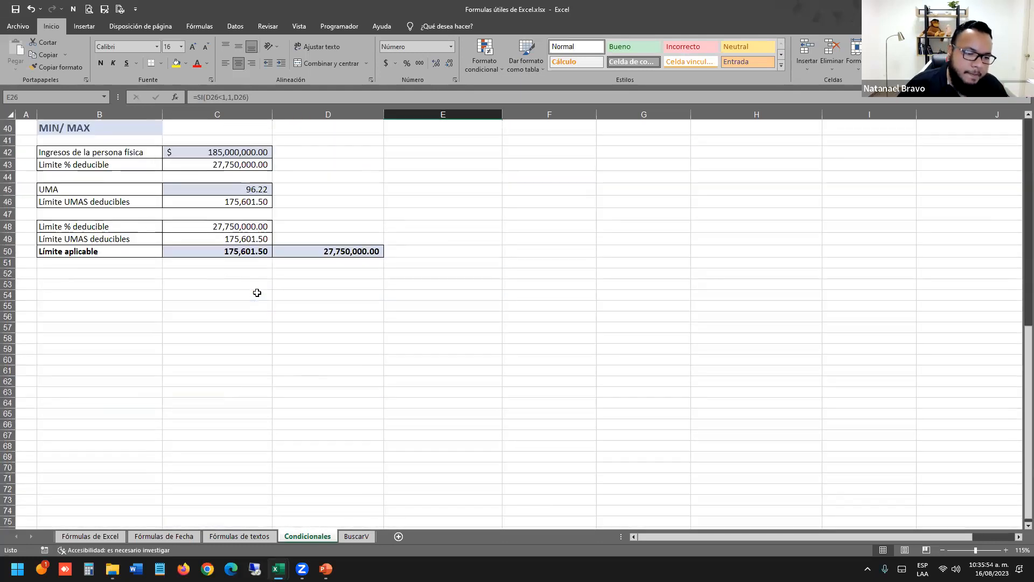
# Type the labels Valor del automovil, Limite de deducibilidad and Valor deducible in C62:C64.
pyautogui.click(230, 199)
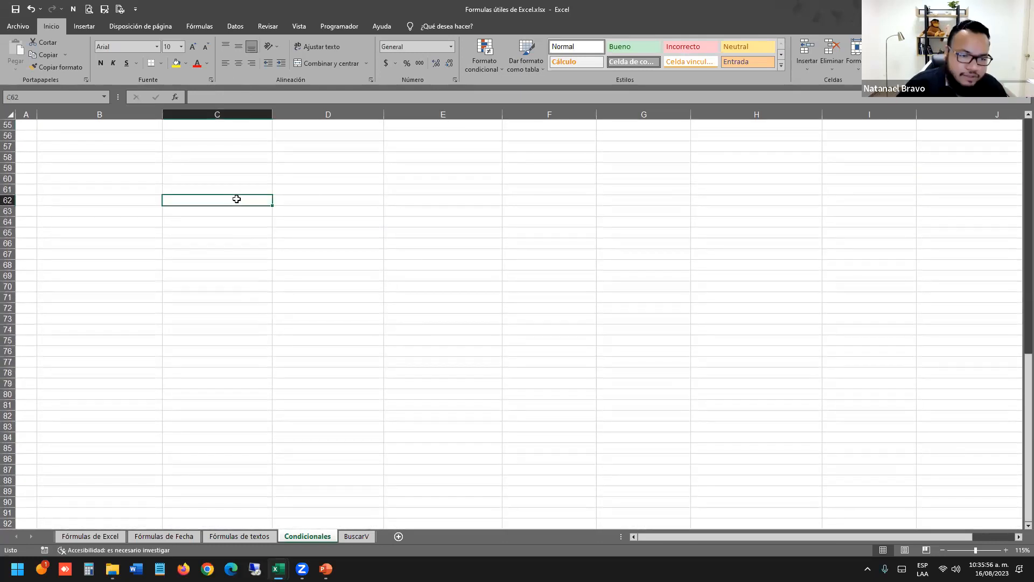
pyautogui.write('V')
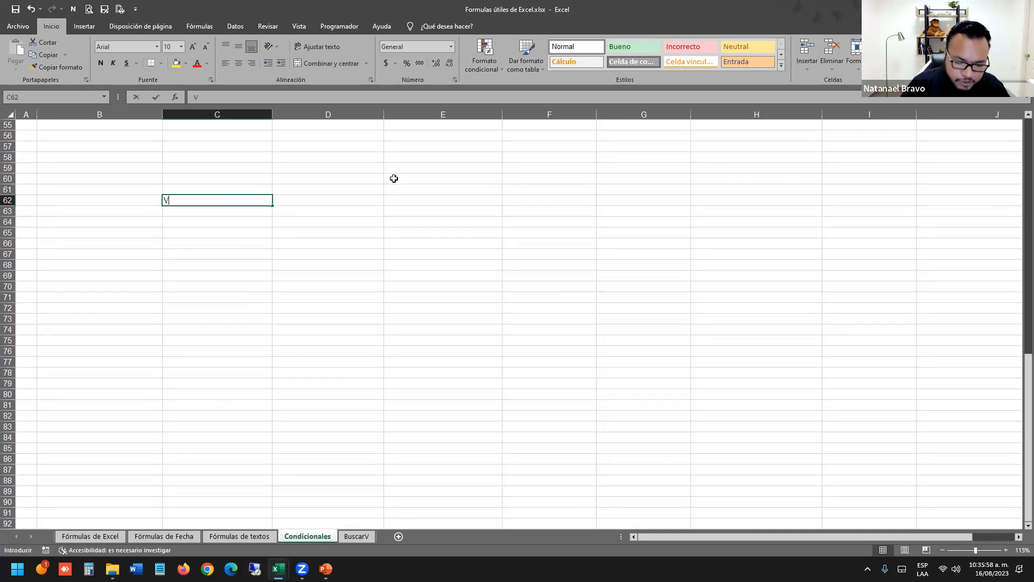
pyautogui.write('alor del automovik')
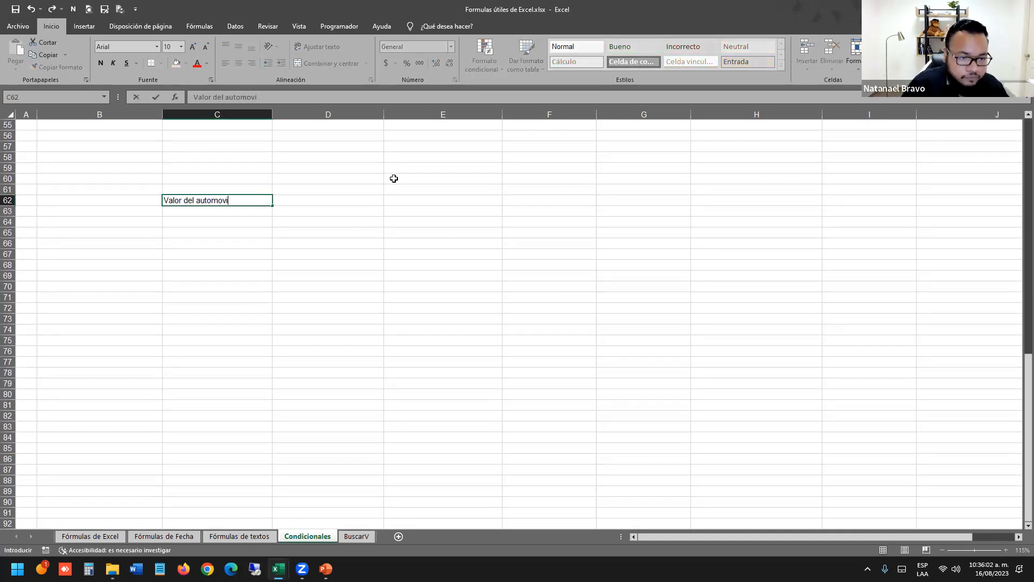
pyautogui.press('Return')
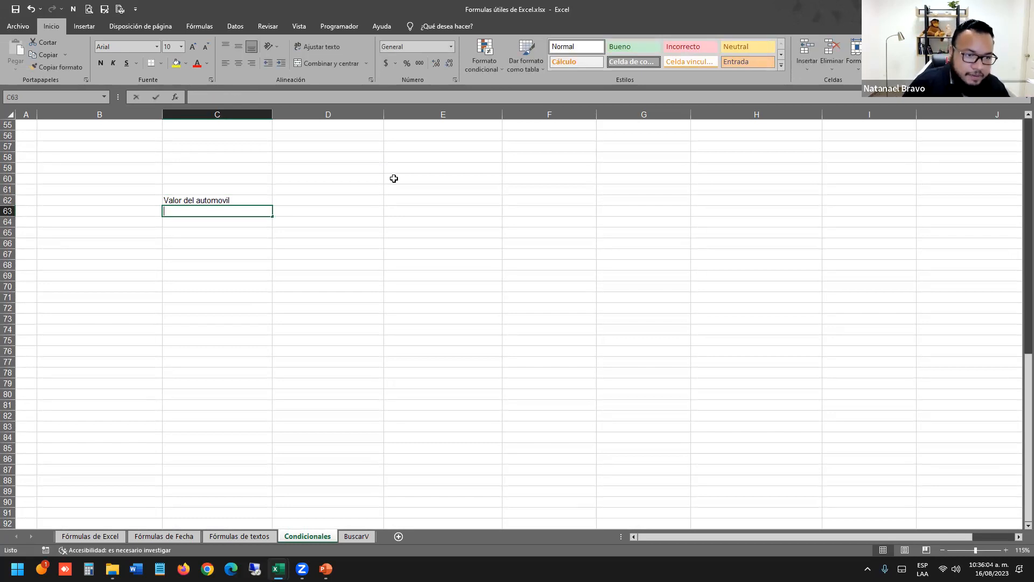
pyautogui.write('Limite')
pyautogui.write(' de deduci')
pyautogui.write('idad')
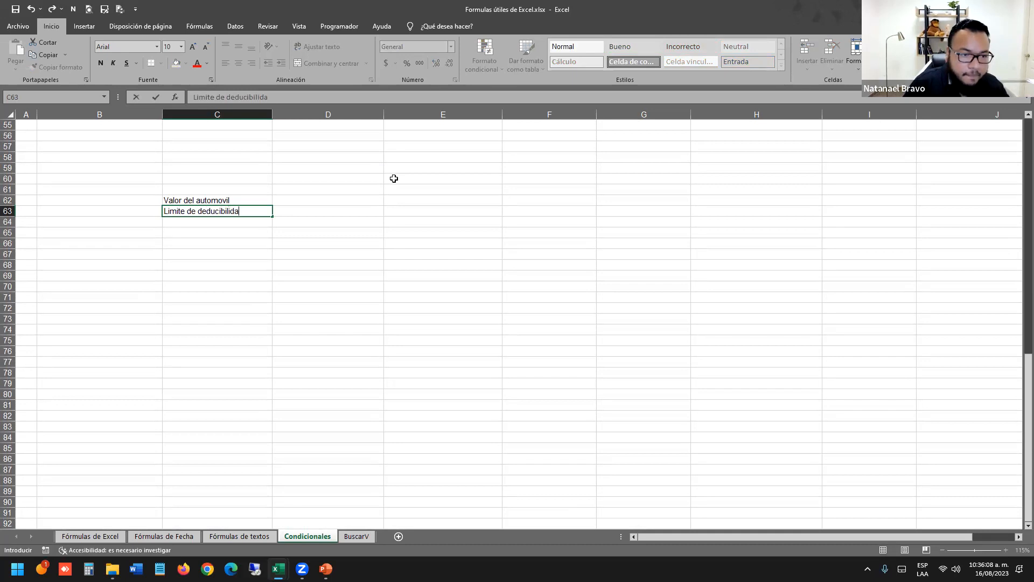
pyautogui.press('Return')
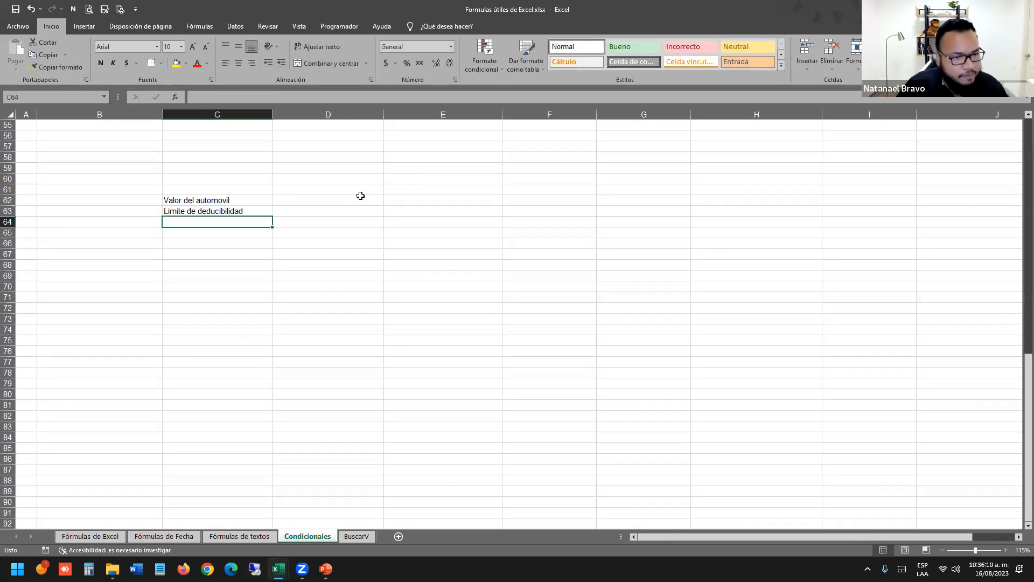
pyautogui.scroll(6, 268, 289)
pyautogui.scroll(-3, 398, 303)
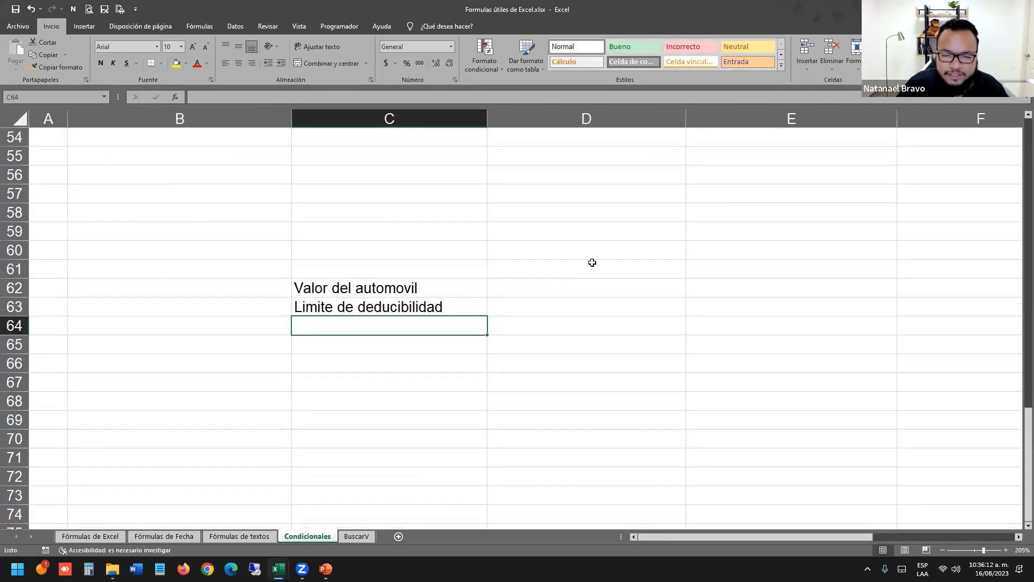
pyautogui.scroll(2, 579, 262)
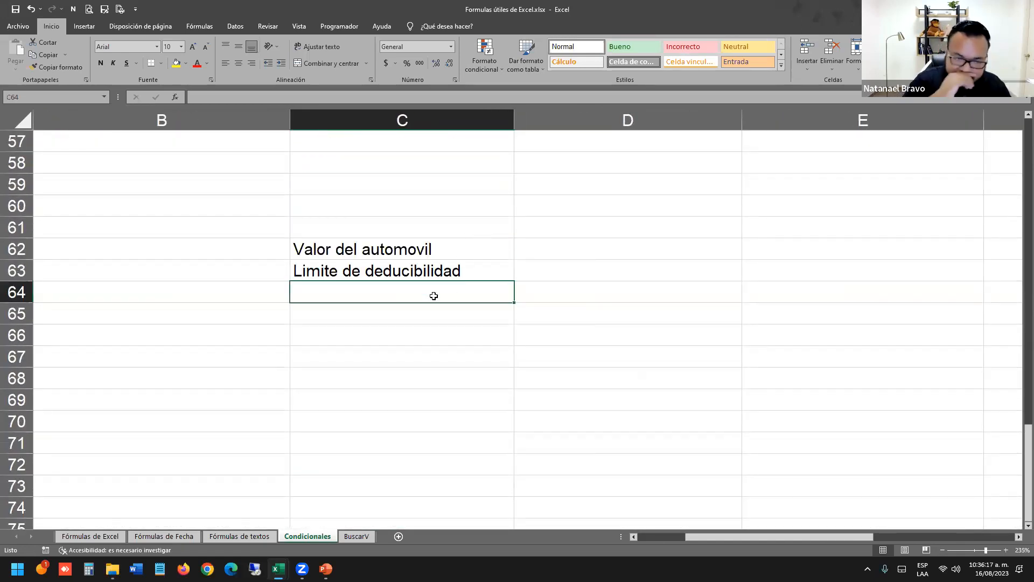
pyautogui.write('Valor de')
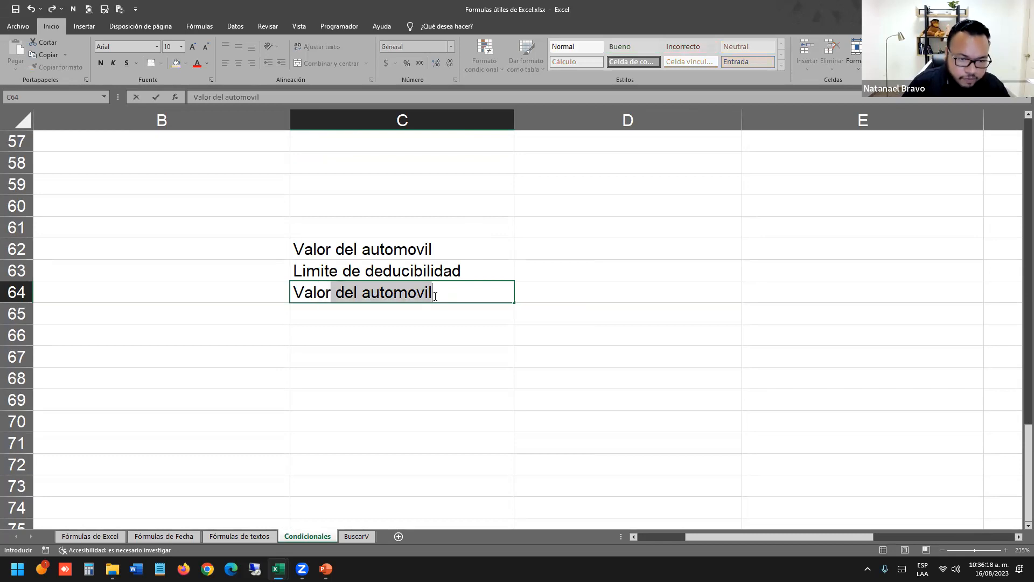
pyautogui.write('ducible')
pyautogui.press('Tab')
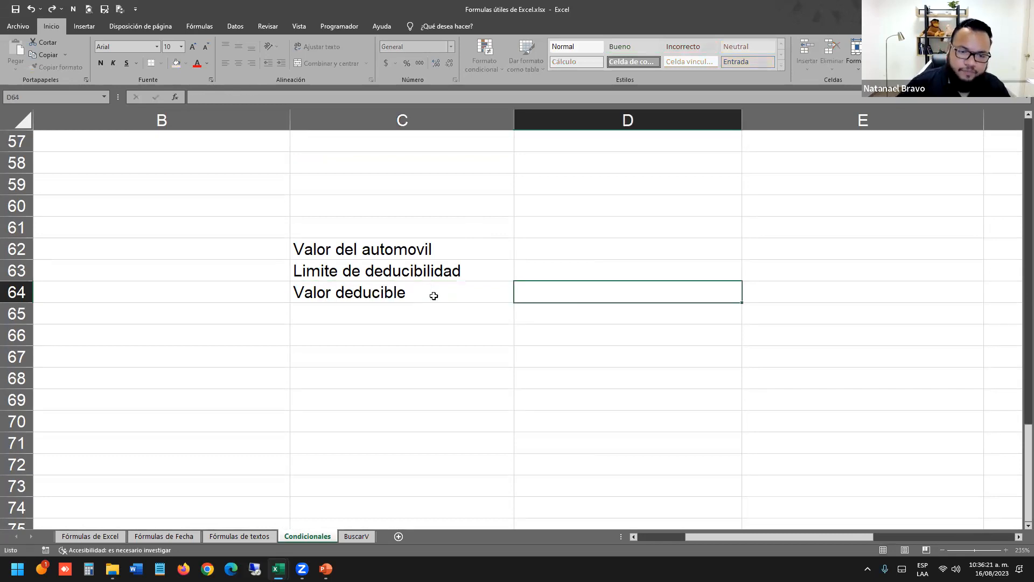
pyautogui.press('Up')
pyautogui.press('Up')
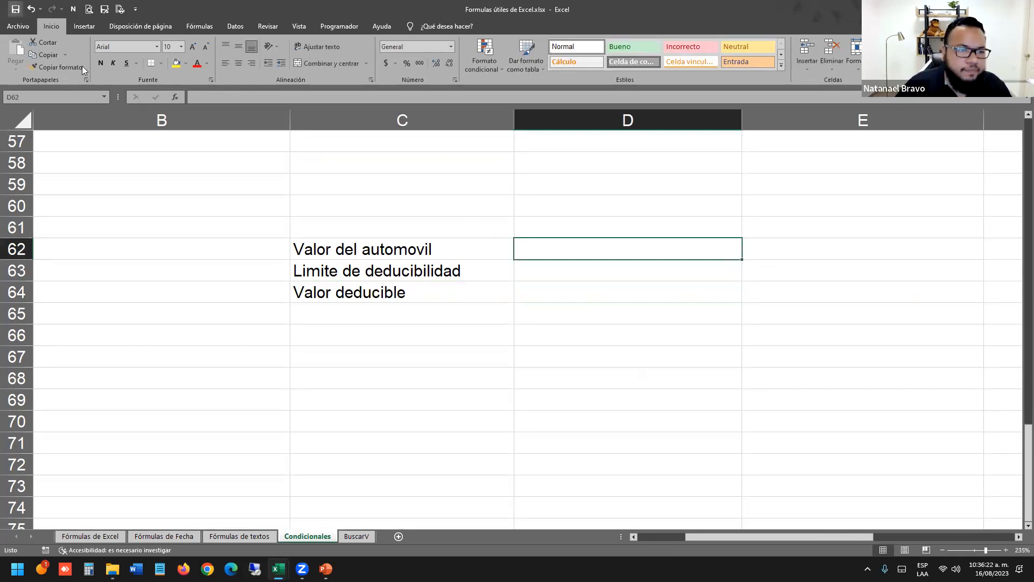
# Fill D62 yellow and enter car value 250000 and limit 175000 in D62:D63.
pyautogui.click(176, 63)
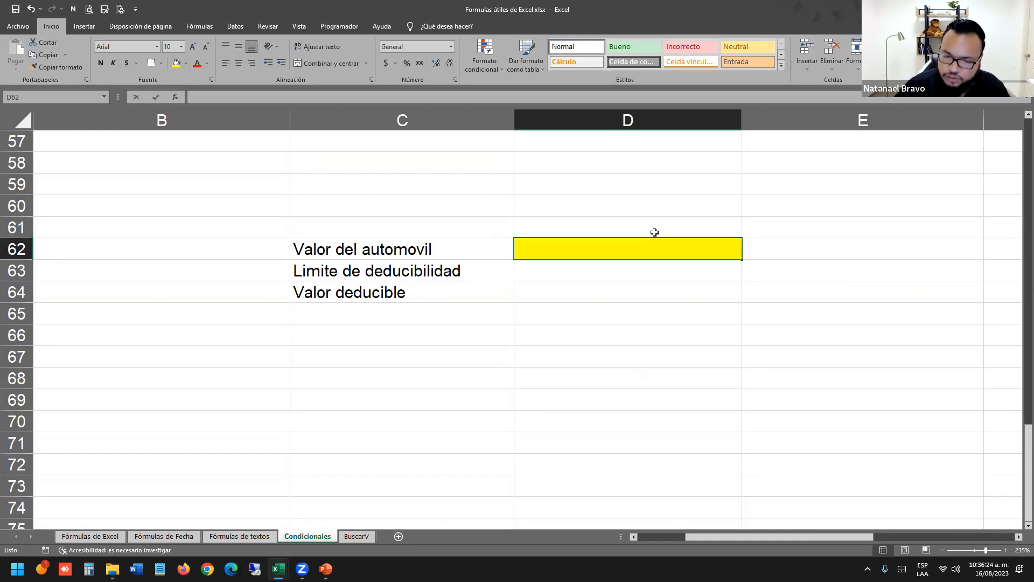
pyautogui.write('250000')
pyautogui.press('Return')
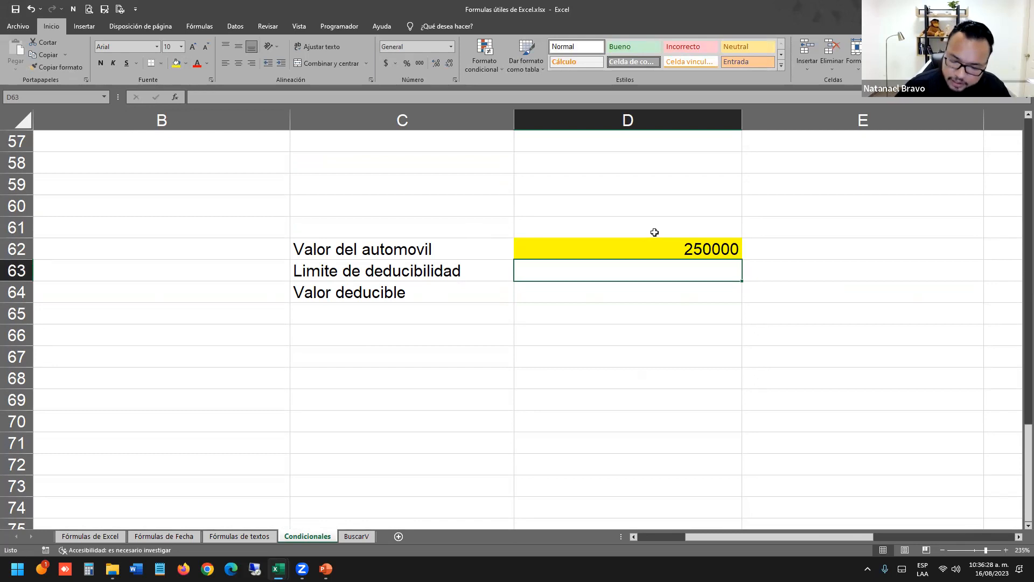
pyautogui.write('175000')
pyautogui.press('Return')
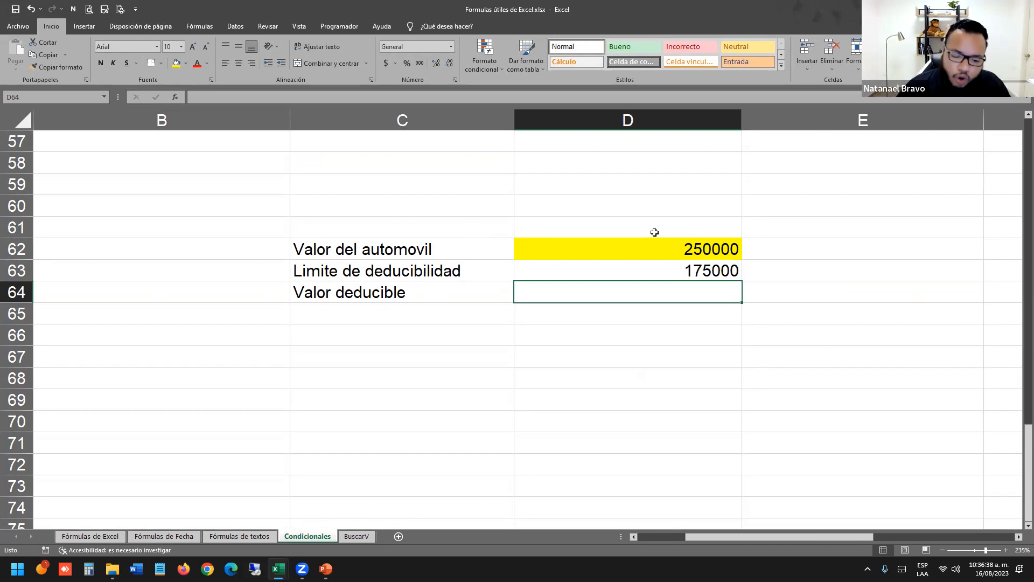
# Enter =SI(D62>D63,D63,D62) in D64 to return the lesser of the two values.
pyautogui.write('=')
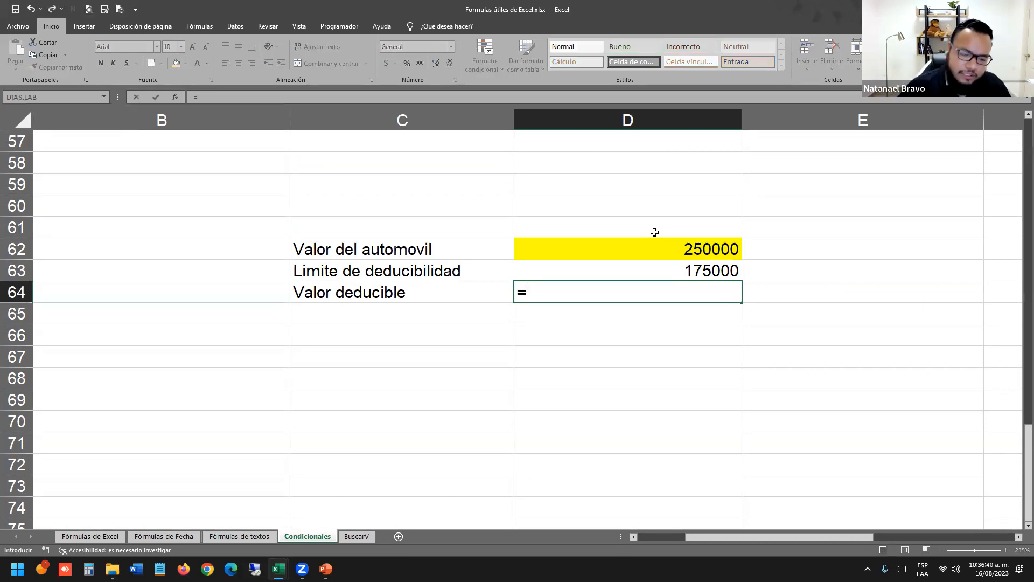
pyautogui.write('si')
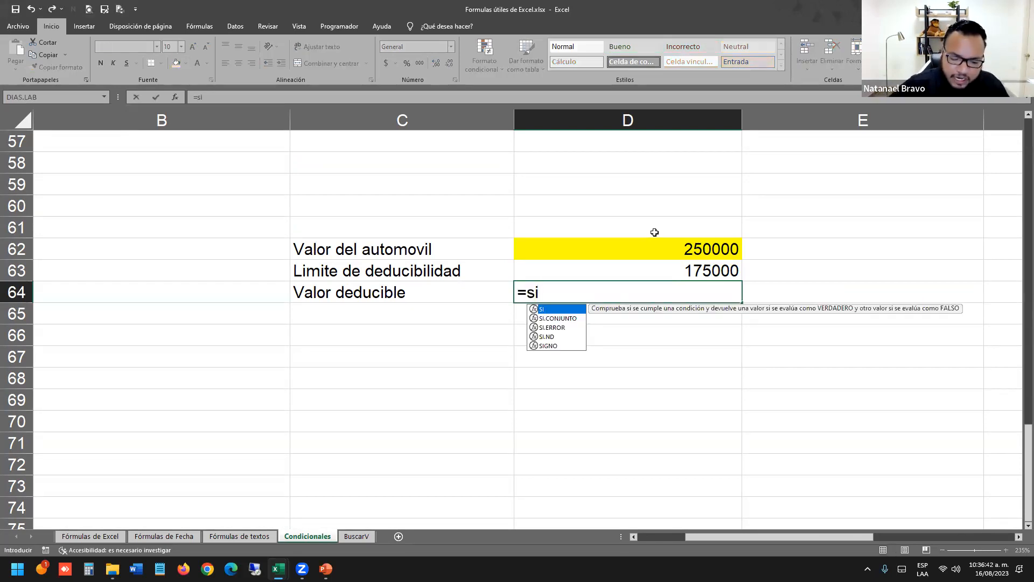
pyautogui.write('(')
pyautogui.click(671, 248)
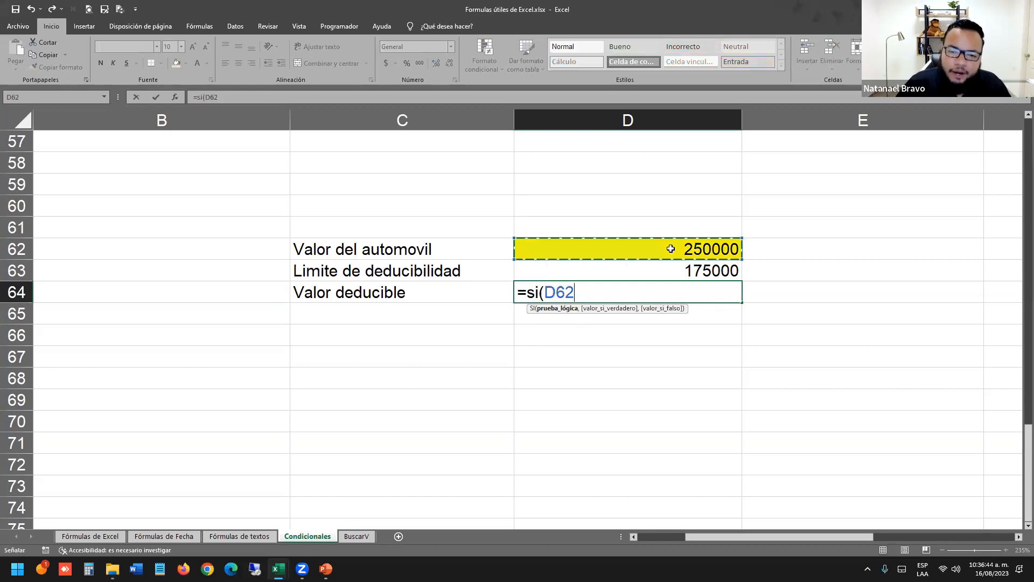
pyautogui.write('>')
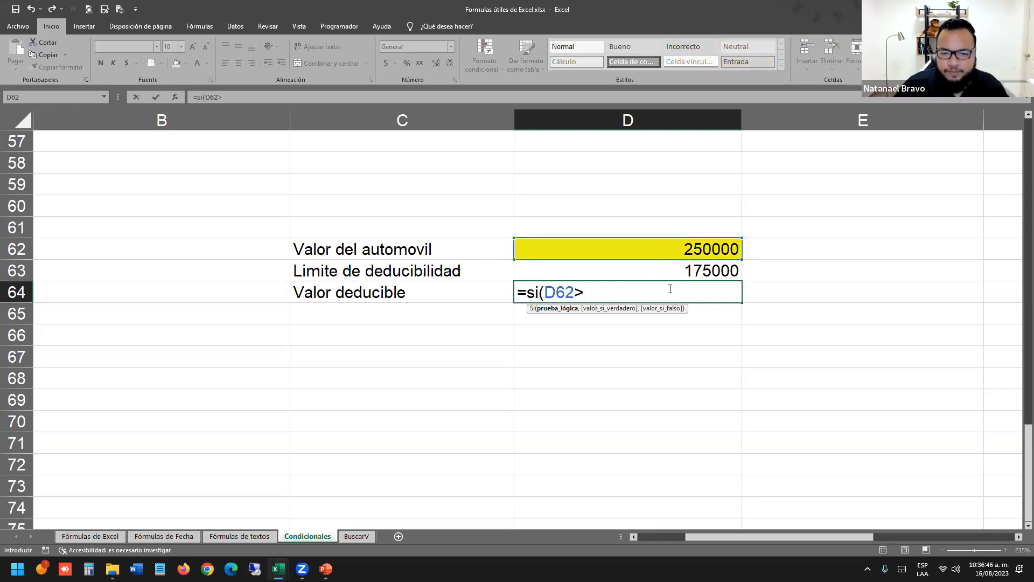
pyautogui.click(678, 272)
pyautogui.write(',')
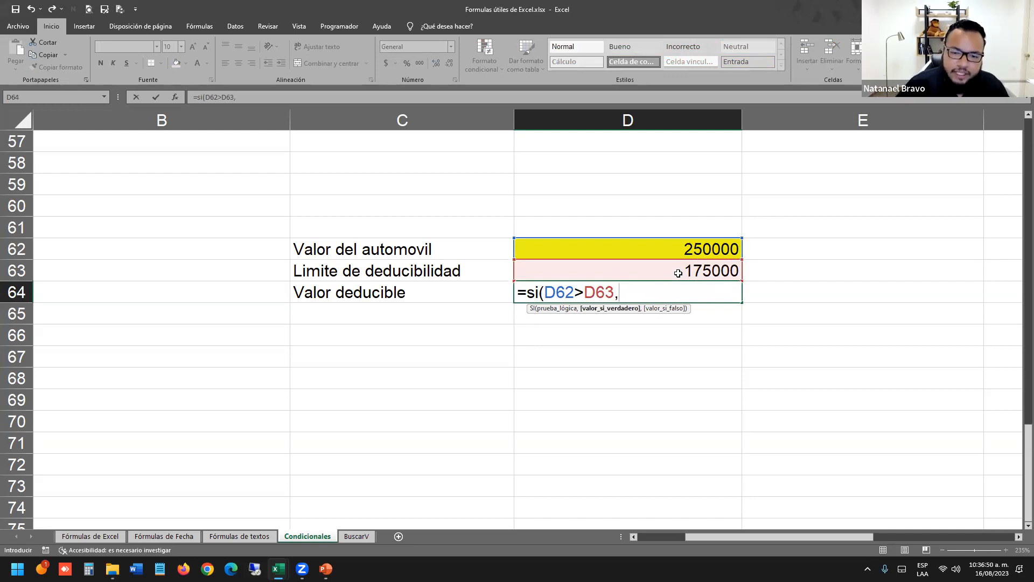
pyautogui.click(693, 269)
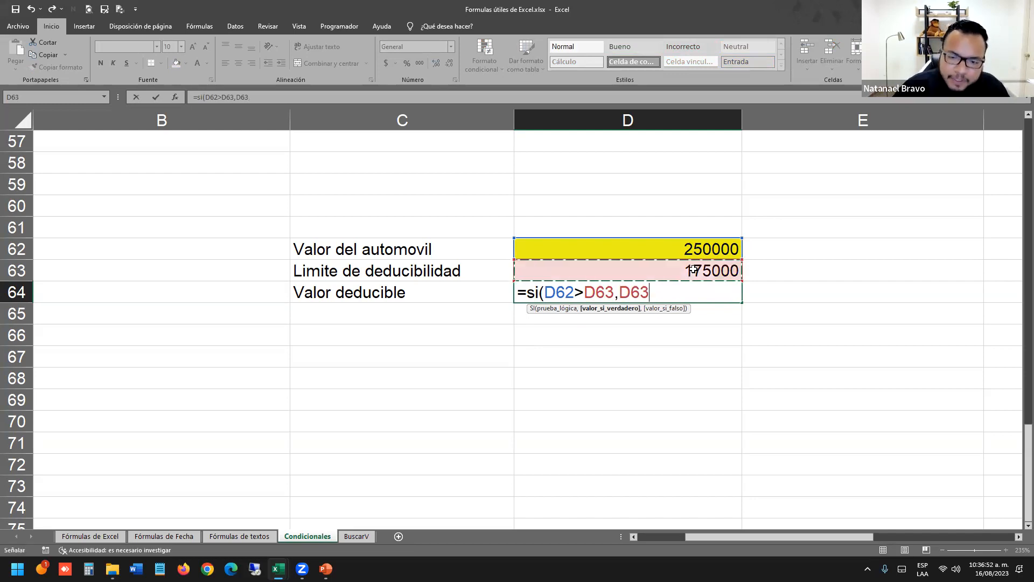
pyautogui.write(',')
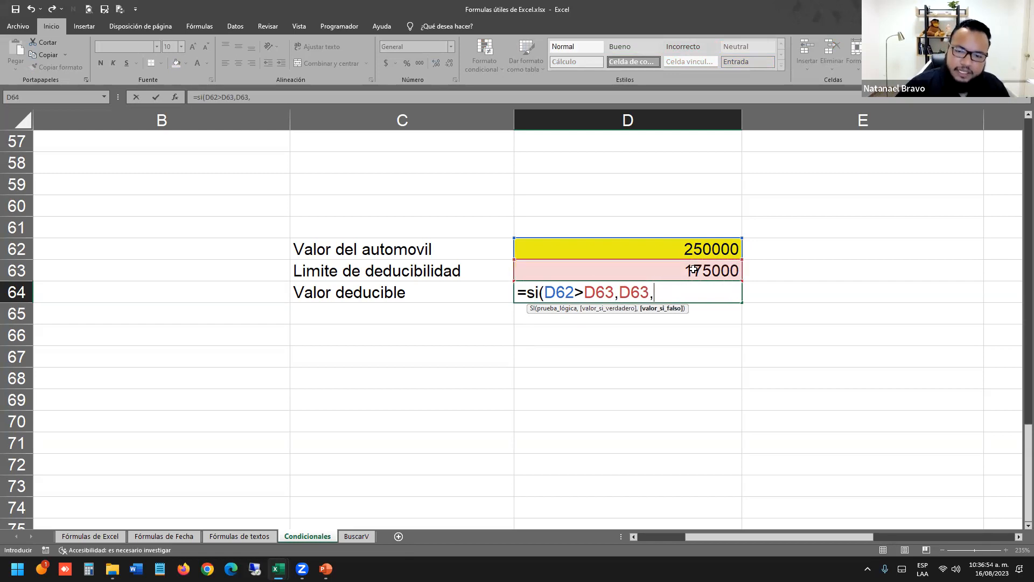
pyautogui.click(698, 247)
pyautogui.write(')')
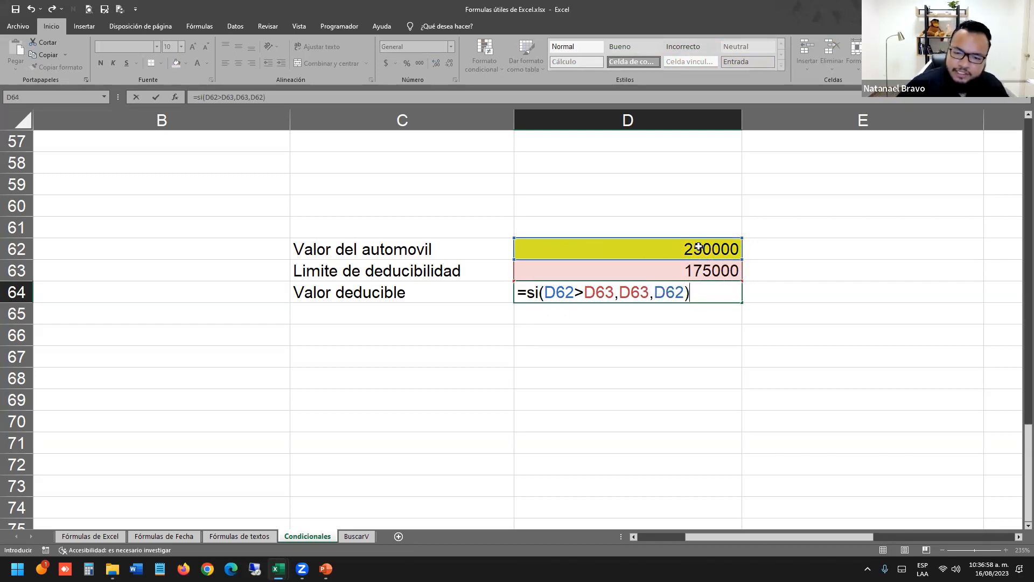
pyautogui.press('Return')
# Change the car value in D62 to 69000.
pyautogui.click(698, 246)
pyautogui.write('69000')
pyautogui.press('Return')
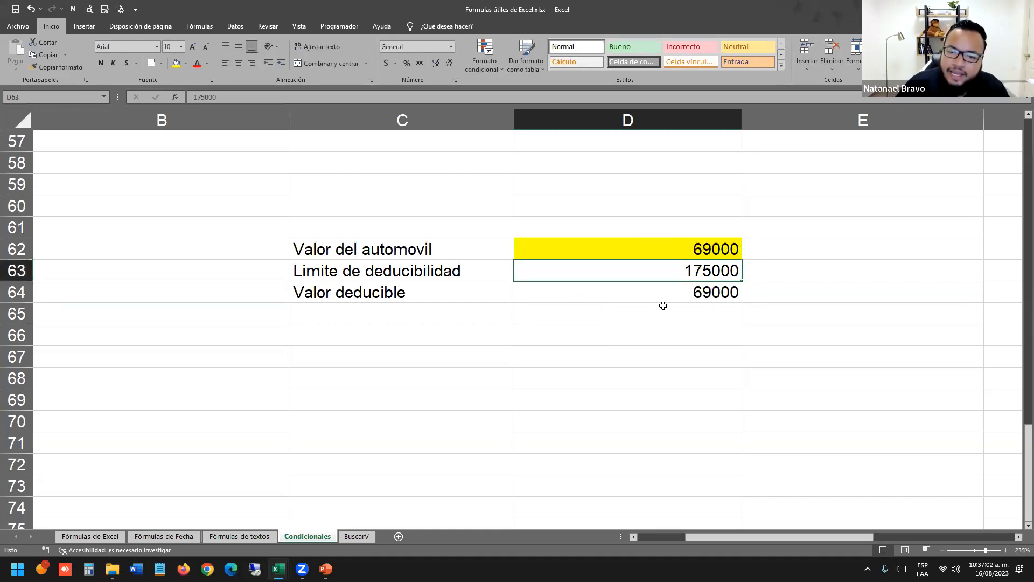
# Apply thousand separators to D62:D64 and move the Valor deducible row down to row 65.
pyautogui.moveTo(721, 293); pyautogui.dragTo(723, 245)
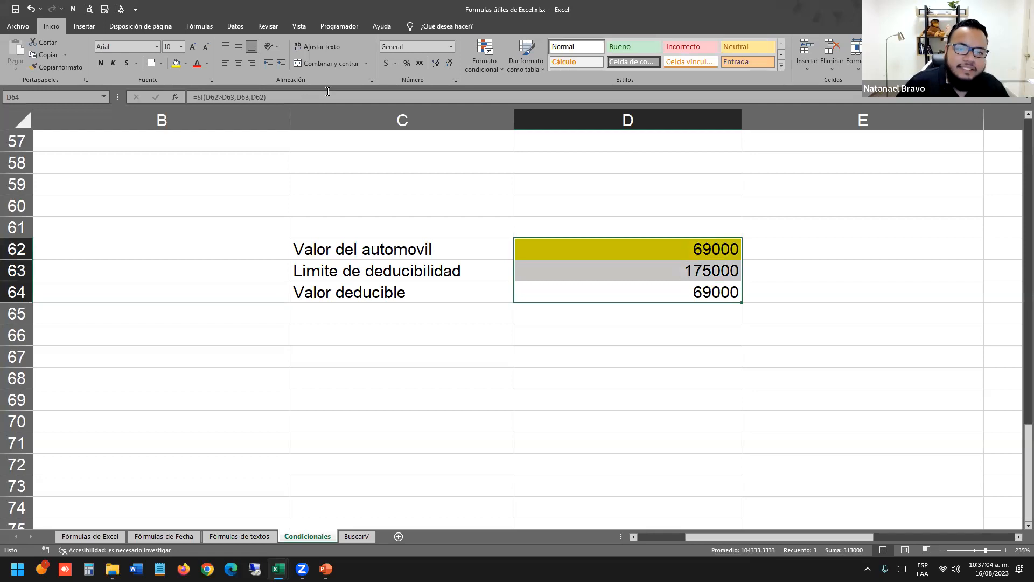
pyautogui.click(419, 63)
pyautogui.moveTo(593, 292); pyautogui.dragTo(447, 313)
pyautogui.click(671, 203)
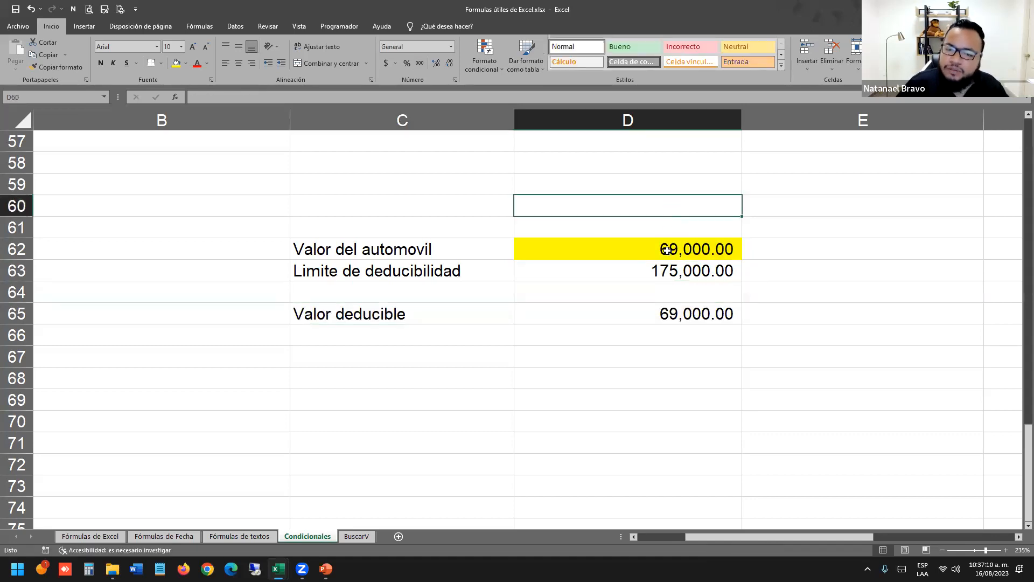
# Test a car value of 180000, recheck the D65 formula, and return to Imperdibles de Excel.
pyautogui.click(700, 239)
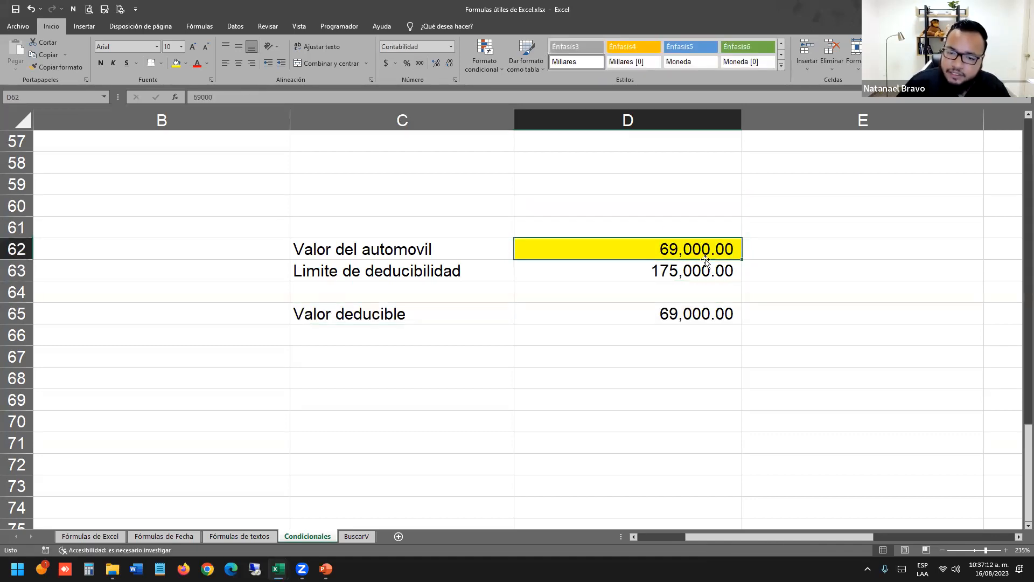
pyautogui.write('180000')
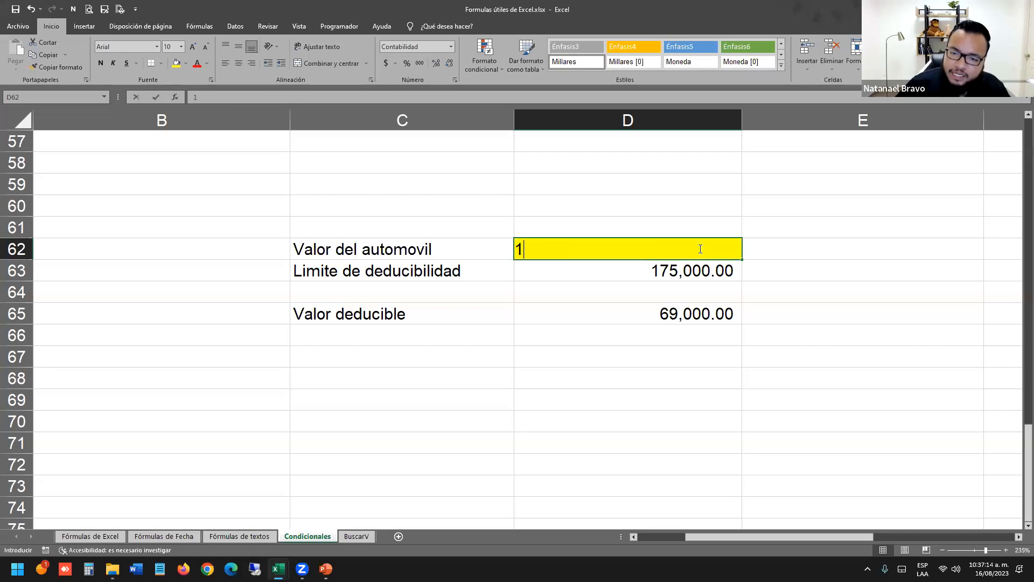
pyautogui.press('Return')
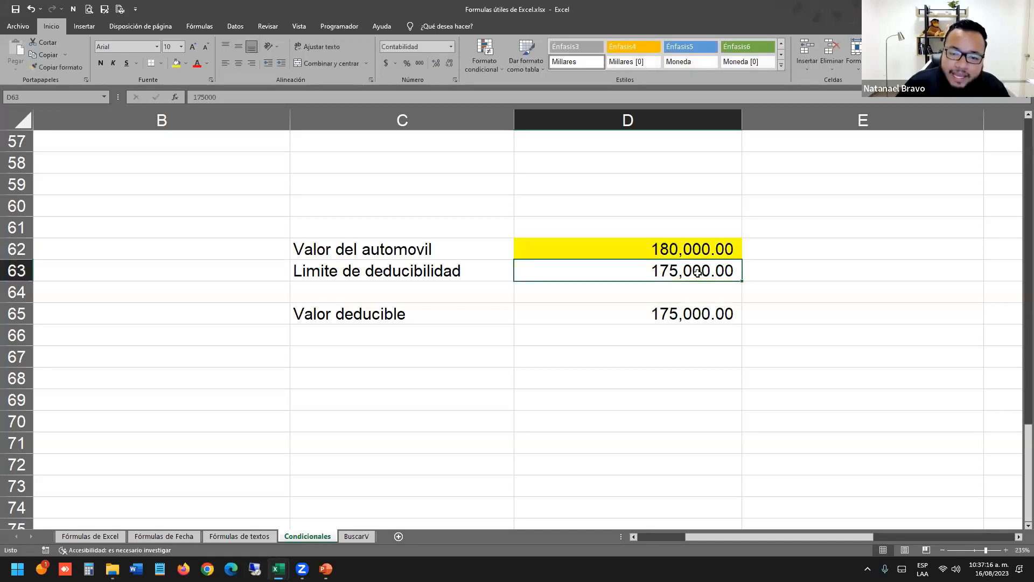
pyautogui.click(711, 307)
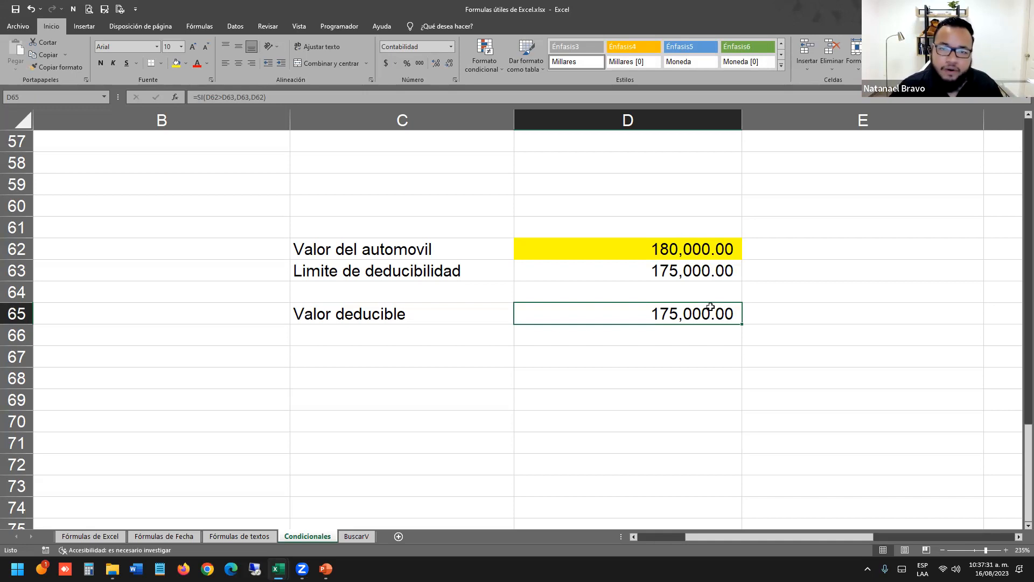
pyautogui.moveTo(293, 219); pyautogui.dragTo(668, 330)
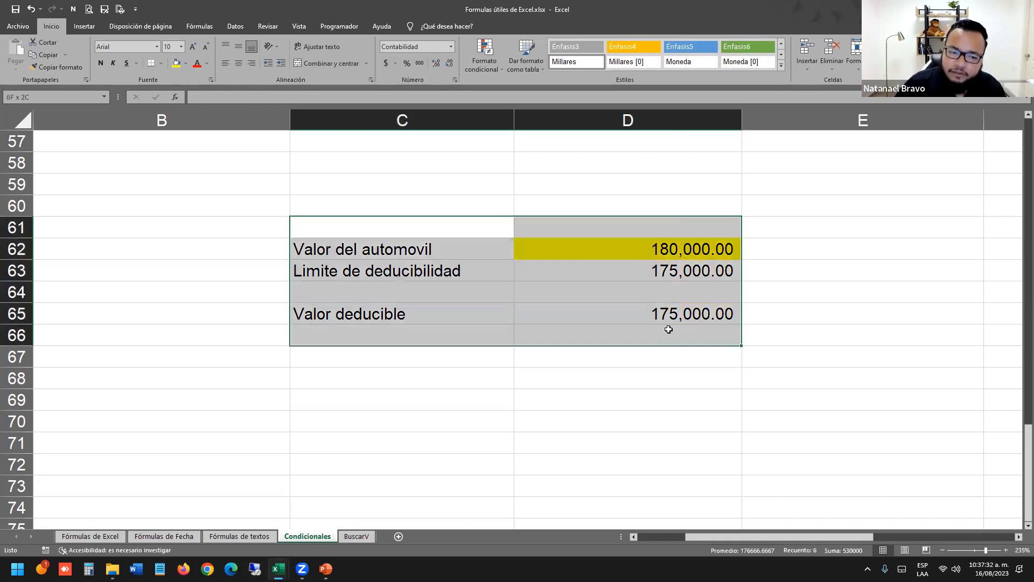
pyautogui.click(619, 397)
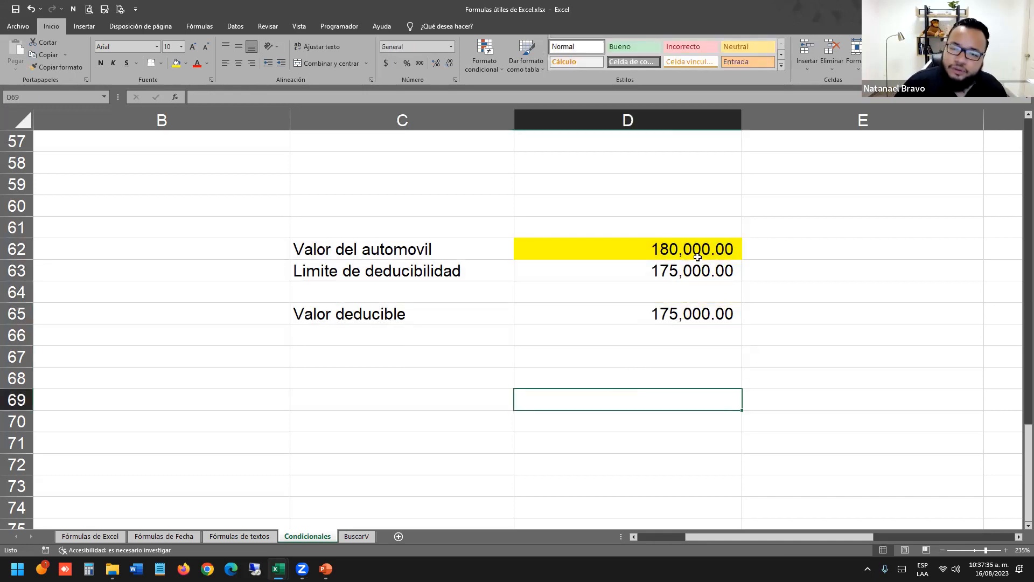
pyautogui.click(701, 293)
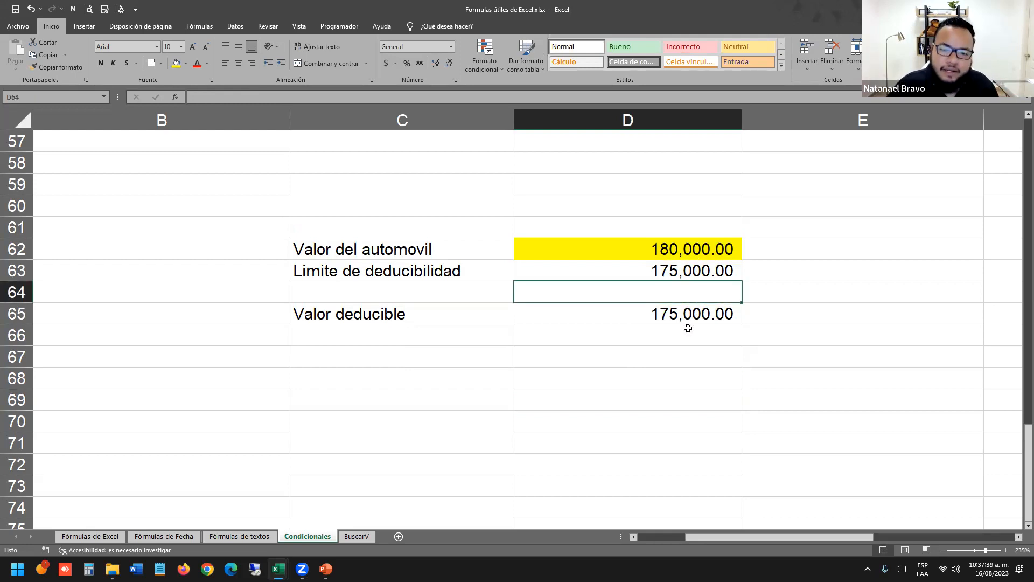
pyautogui.click(700, 308)
pyautogui.doubleClick(700, 307)
pyautogui.press('Return')
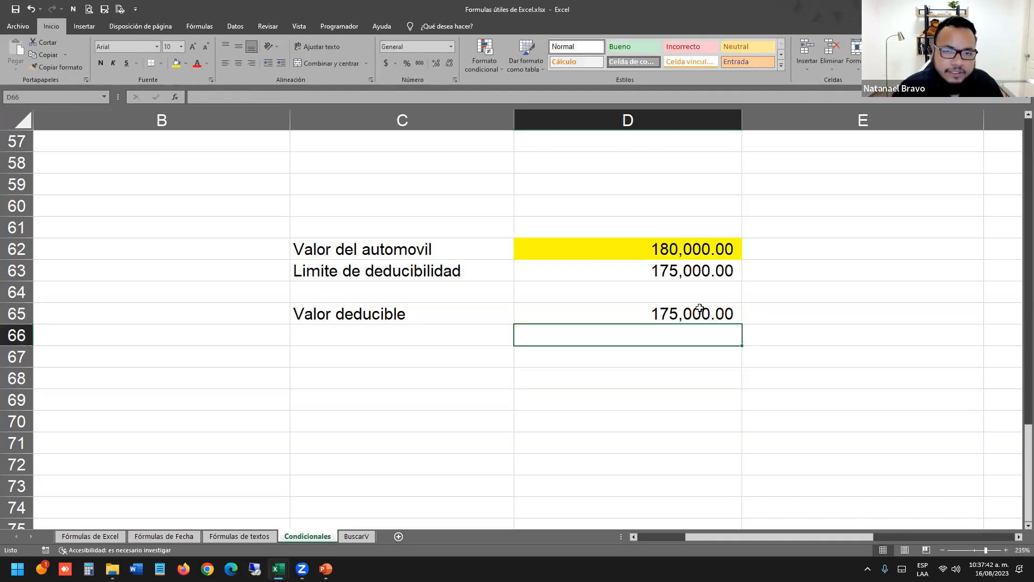
pyautogui.hotkey('alt', 'Tab')
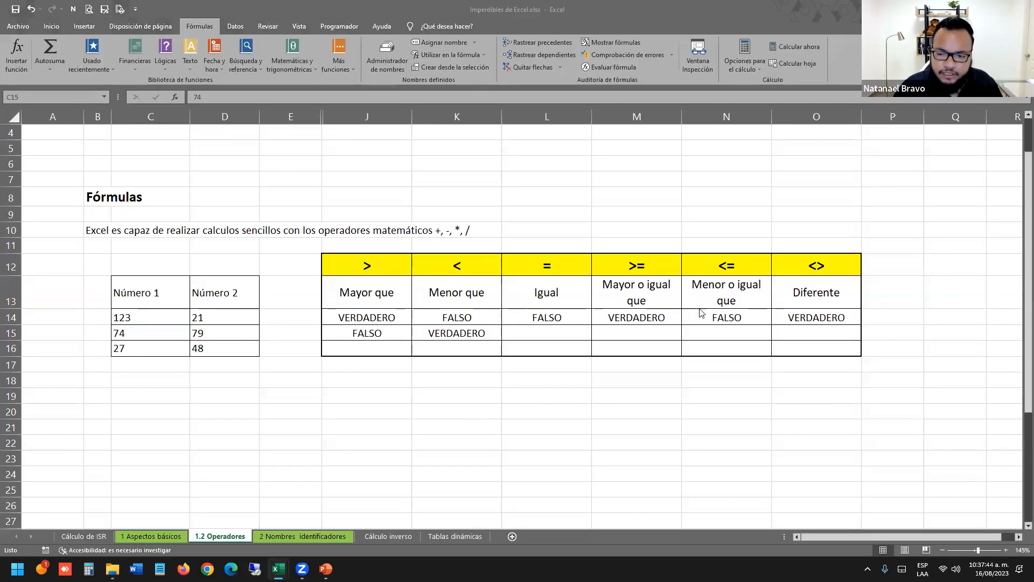
# Look over slide 7, Partes de una fórmula, in PowerPoint, then return to the Condicionales sheet in Excel.
pyautogui.hotkey('alt', 'Tab')
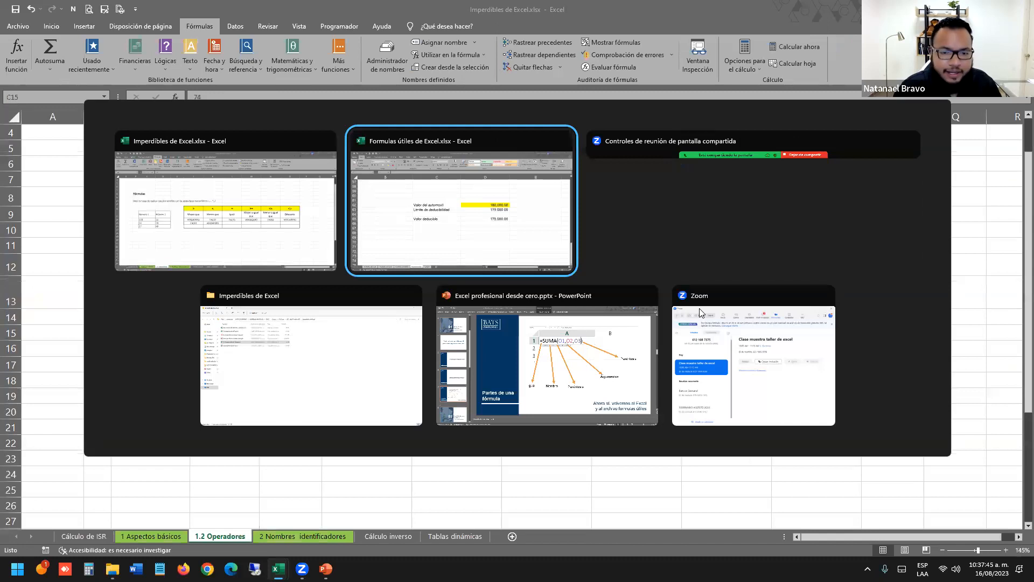
pyautogui.click(583, 373)
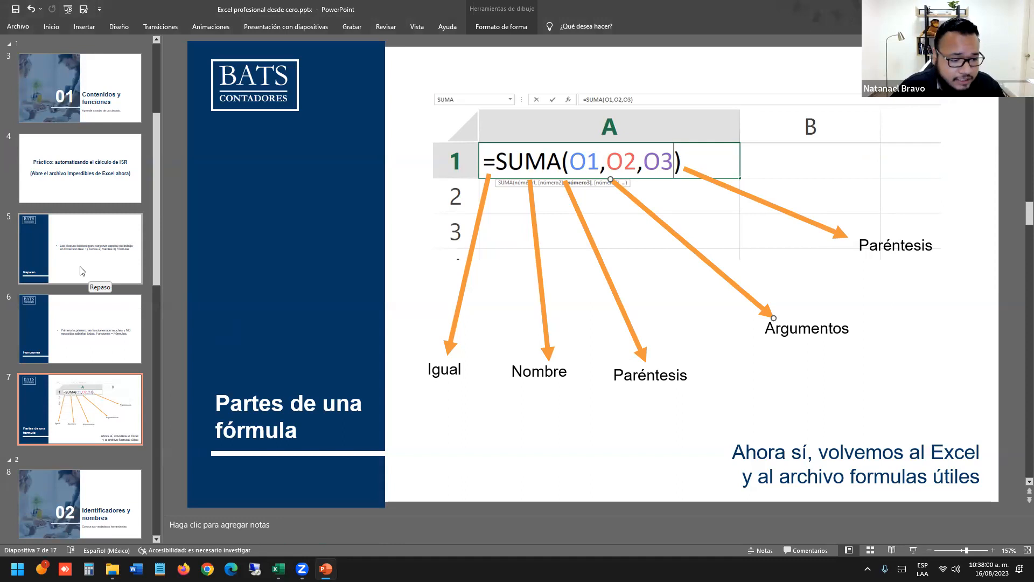
pyautogui.scroll(-2, 63, 278)
pyautogui.click(107, 279)
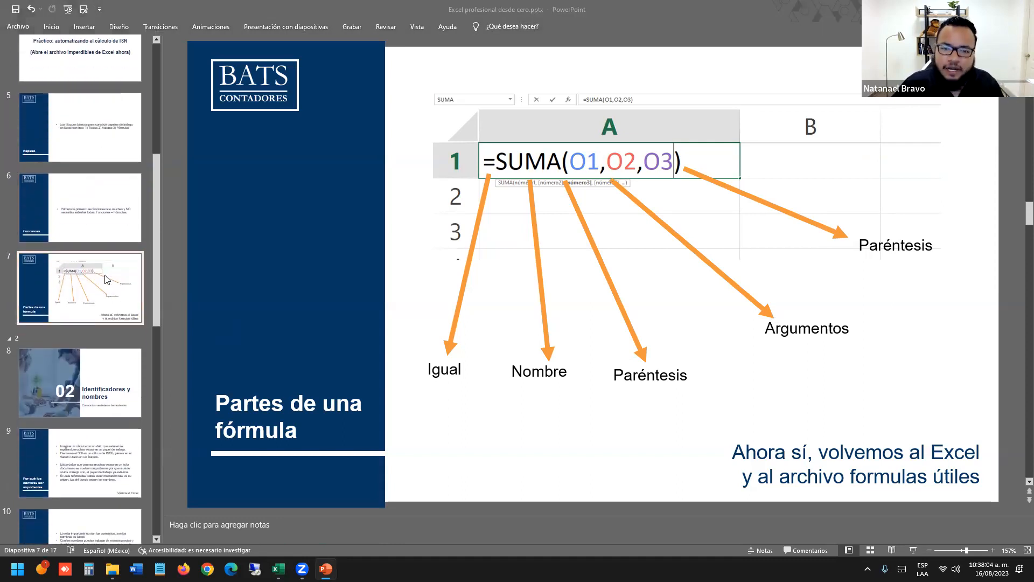
pyautogui.hotkey('alt', 'Tab')
pyautogui.click(395, 277)
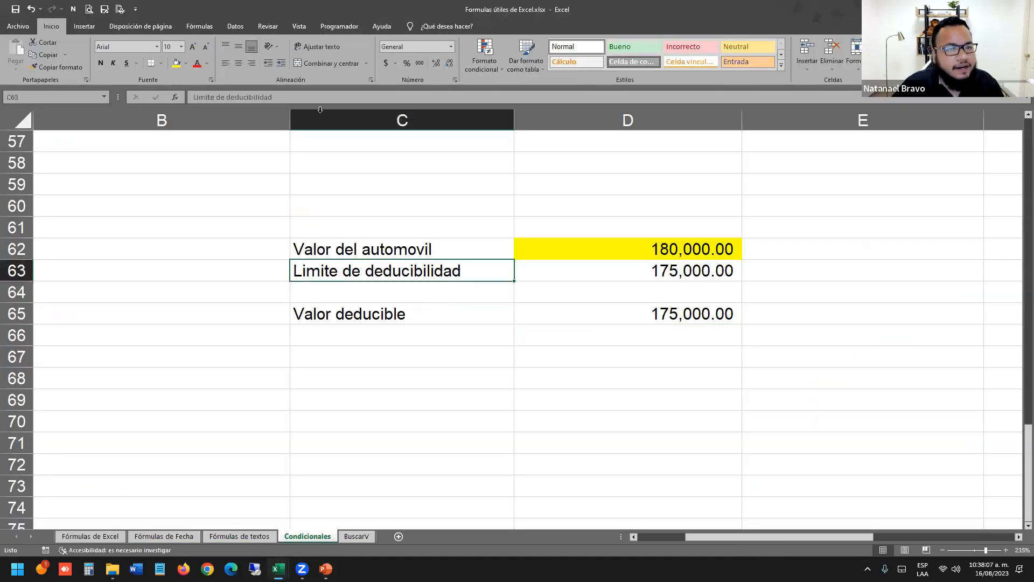
# Close Formulas útiles de Excel without saving and switch back to the PowerPoint deck on slide 7.
pyautogui.click(1022, 9)
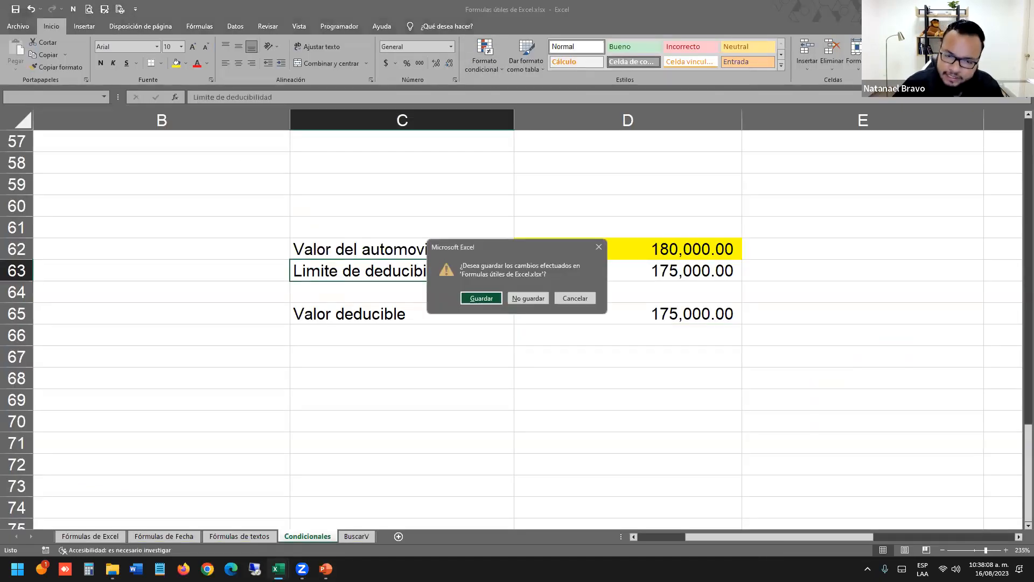
pyautogui.click(529, 298)
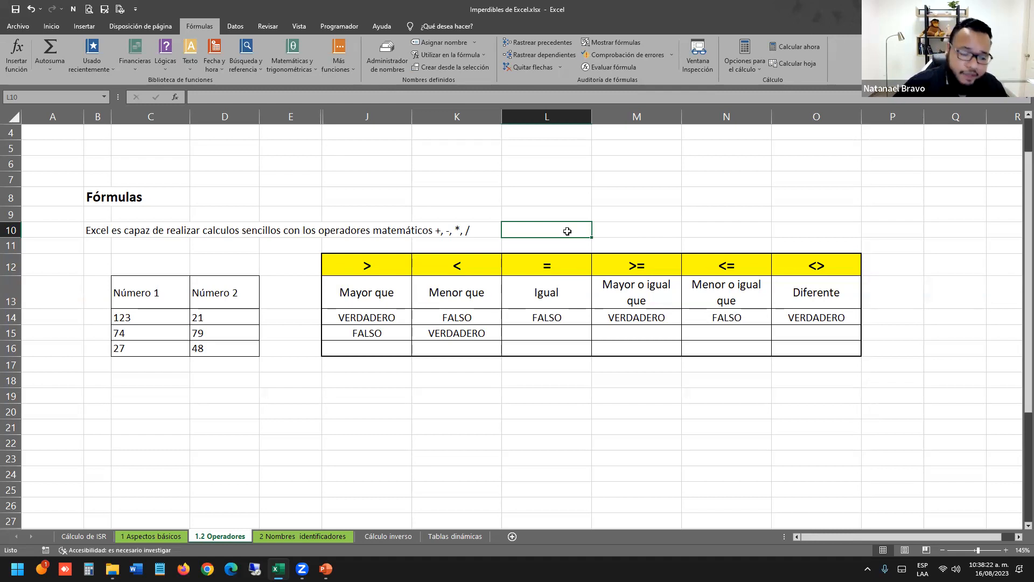
pyautogui.hotkey('alt', 'Tab')
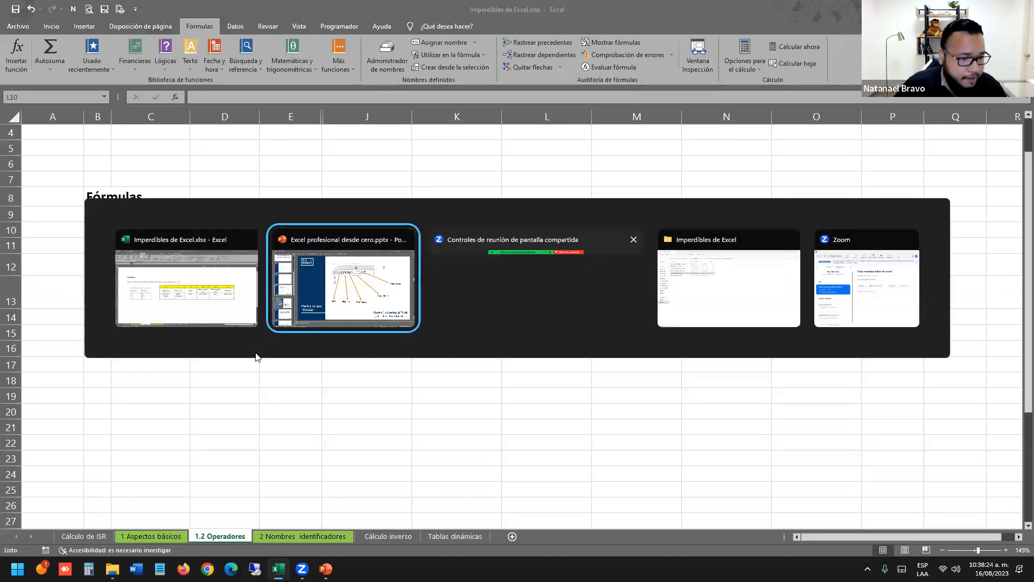
pyautogui.scroll(-2, 76, 211)
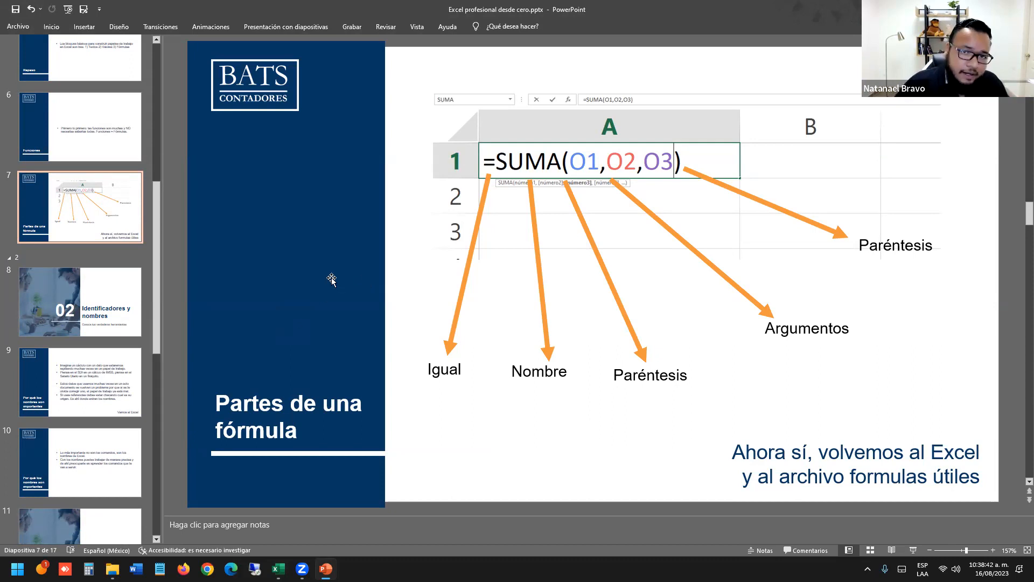
# Advance through slides 8 and 9 of the deck, then bring up the Imperdibles de Excel folder.
pyautogui.click(137, 298)
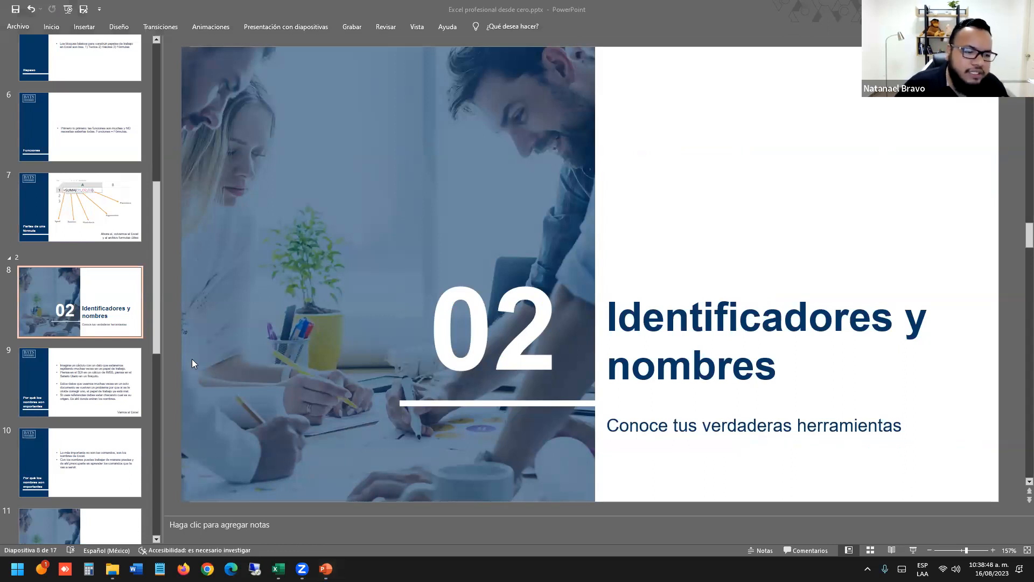
pyautogui.click(103, 380)
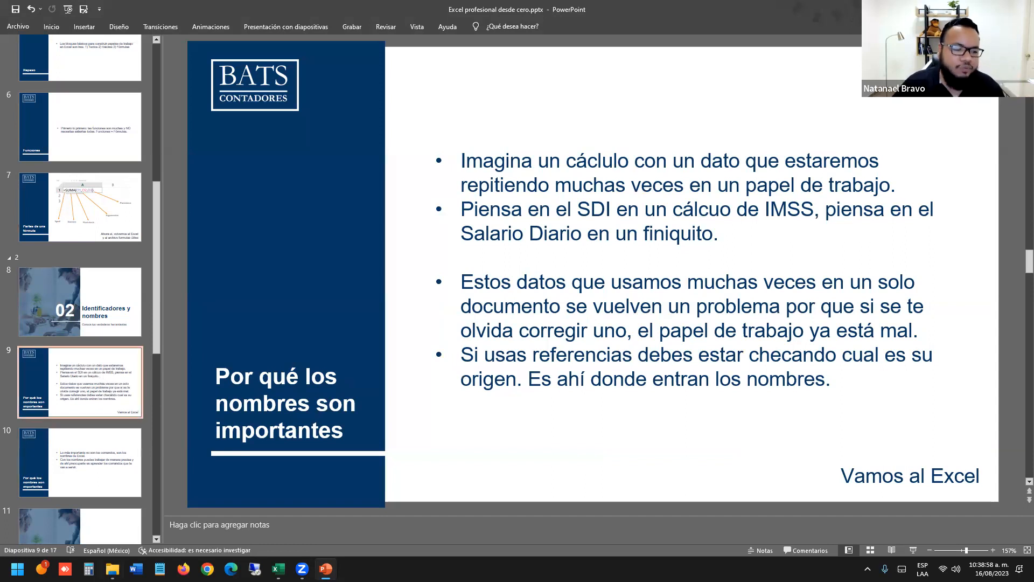
pyautogui.click(112, 566)
# Open Calculadora de IMSS sin nombres.xlsx and scroll through its Cálculo SS contribution rows.
pyautogui.click(274, 102)
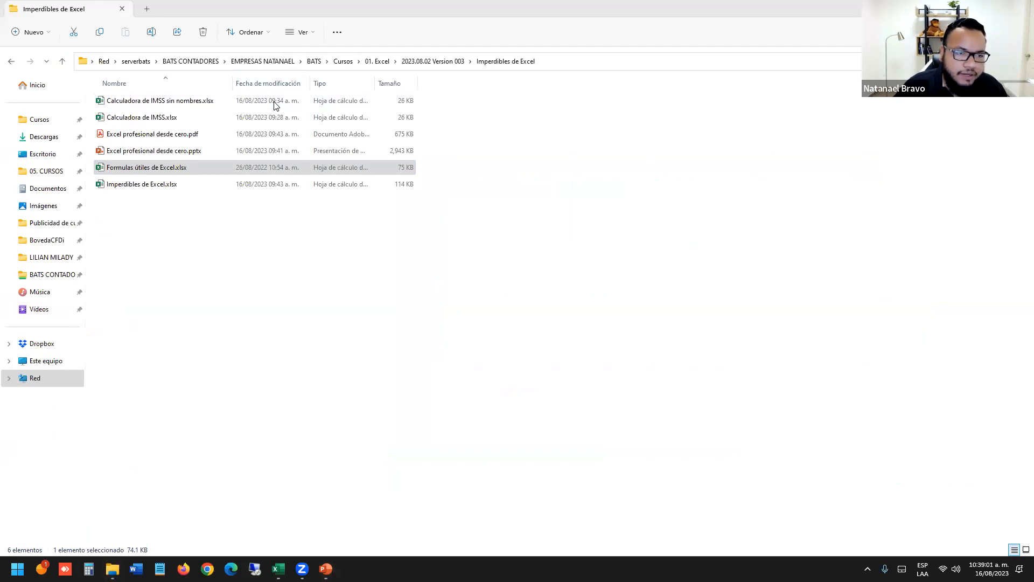
pyautogui.doubleClick(274, 102)
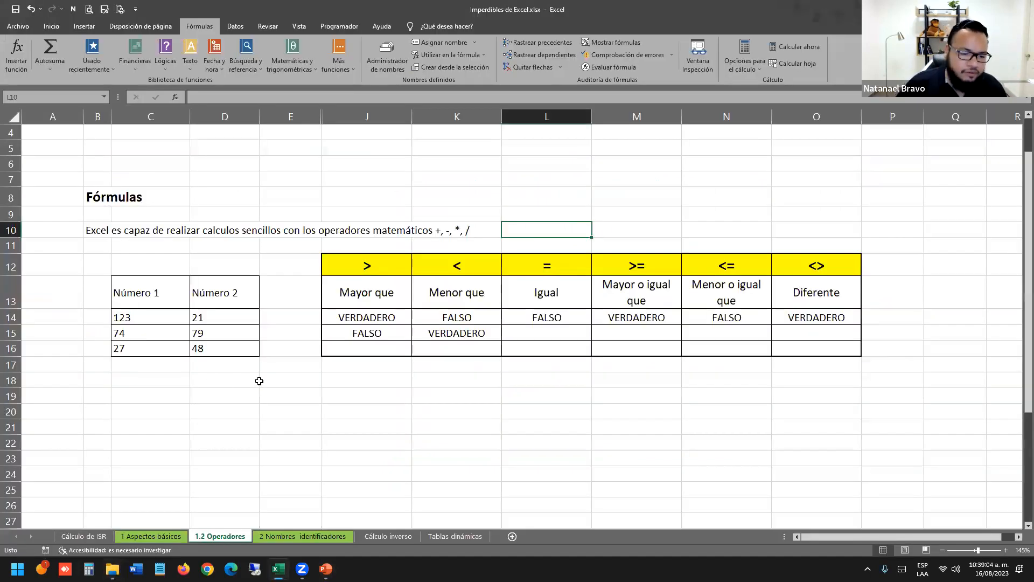
pyautogui.click(262, 381)
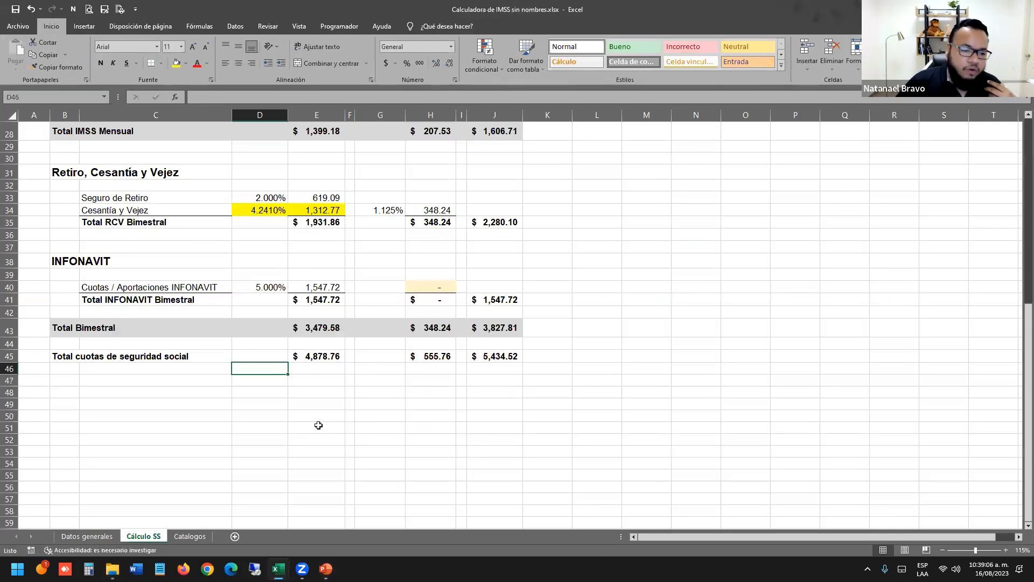
pyautogui.click(318, 425)
pyautogui.scroll(6, 320, 423)
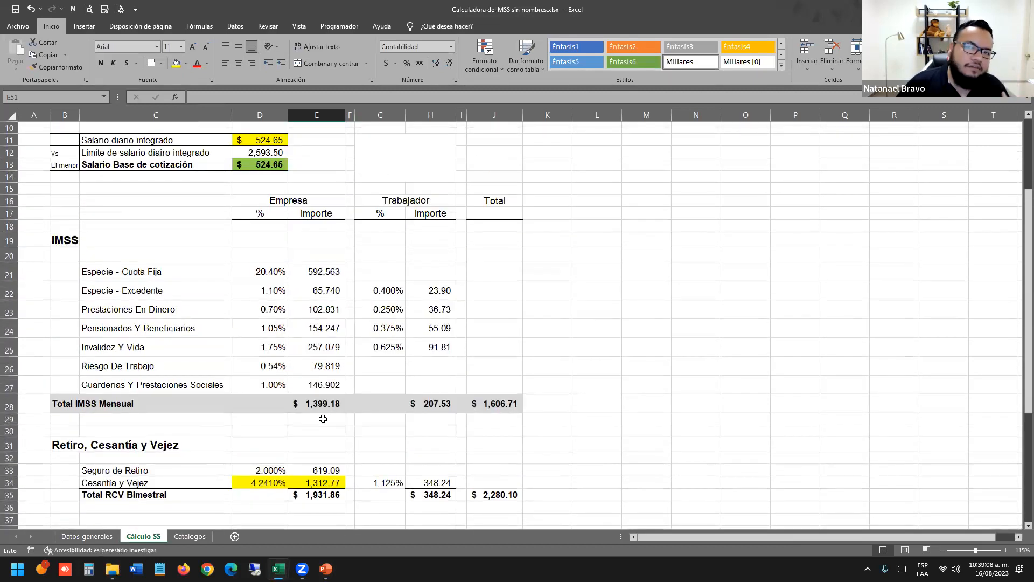
pyautogui.scroll(1, 323, 383)
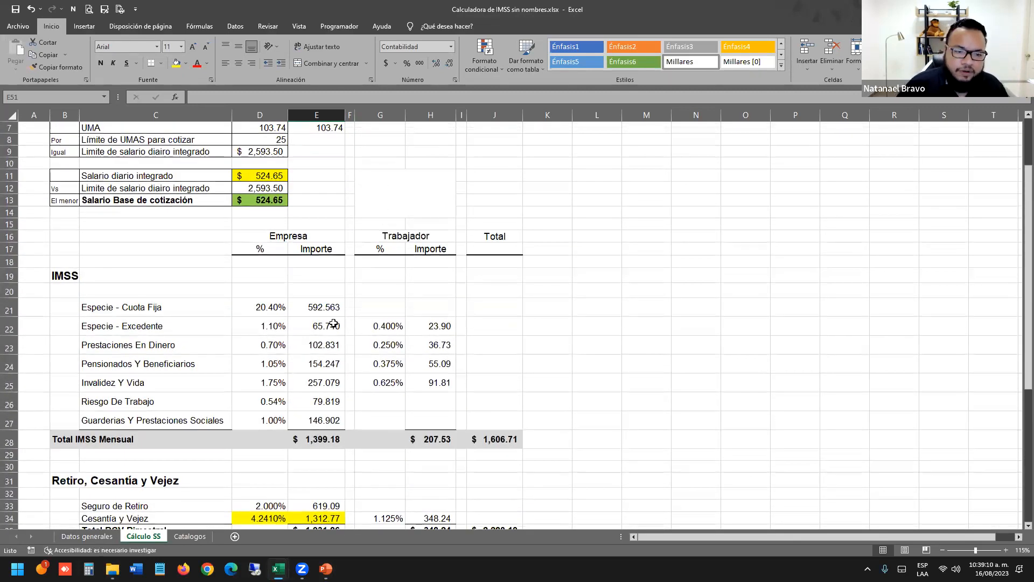
pyautogui.scroll(-1, 334, 323)
pyautogui.keyDown('ctrl'); pyautogui.scroll(2, 384, 309); pyautogui.keyUp('ctrl')
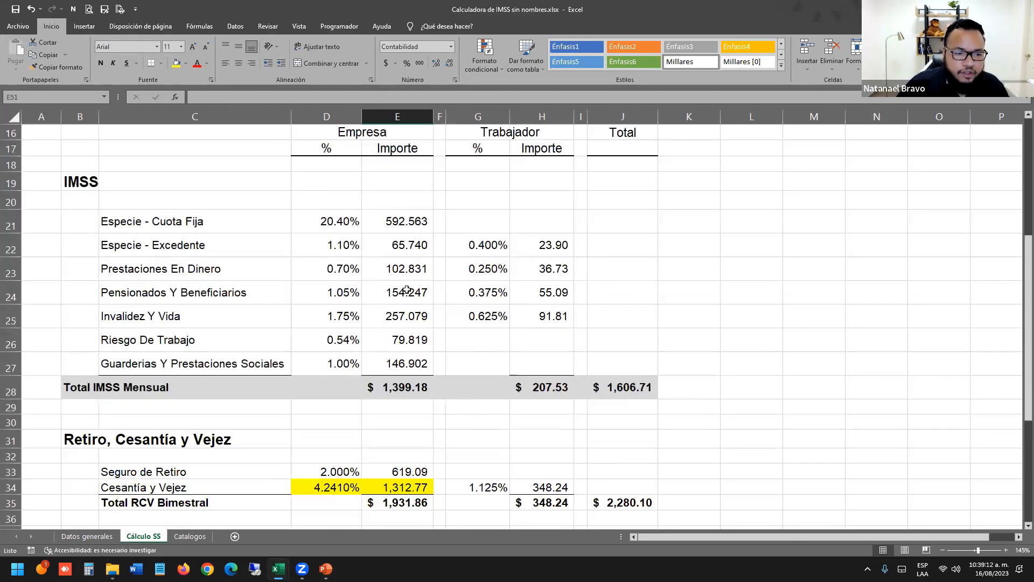
pyautogui.click(218, 286)
pyautogui.scroll(3, 145, 485)
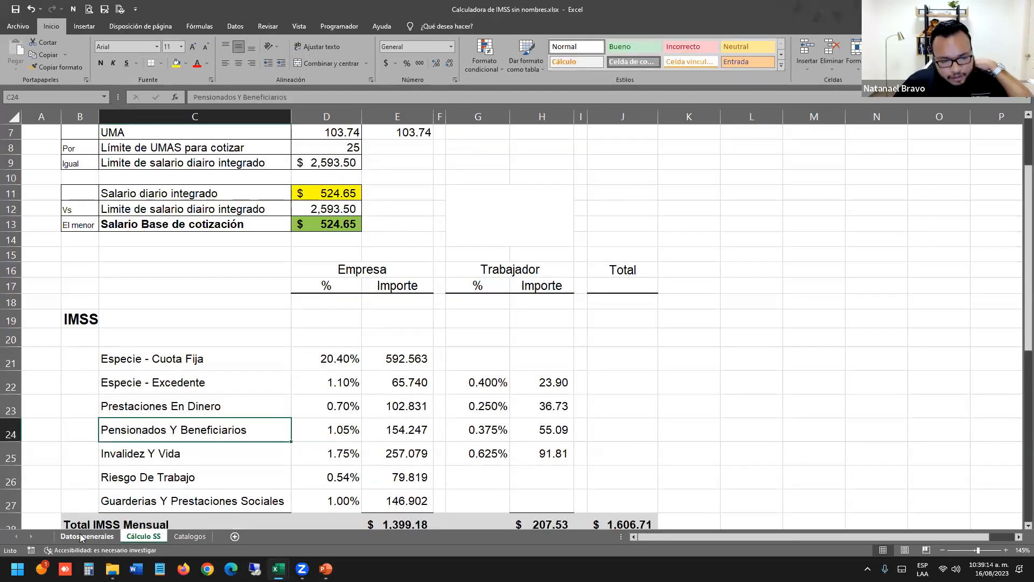
# Browse the Datos generales and Catalogos sheets, then return to Cálculo SS and select E24.
pyautogui.click(82, 537)
pyautogui.click(35, 138)
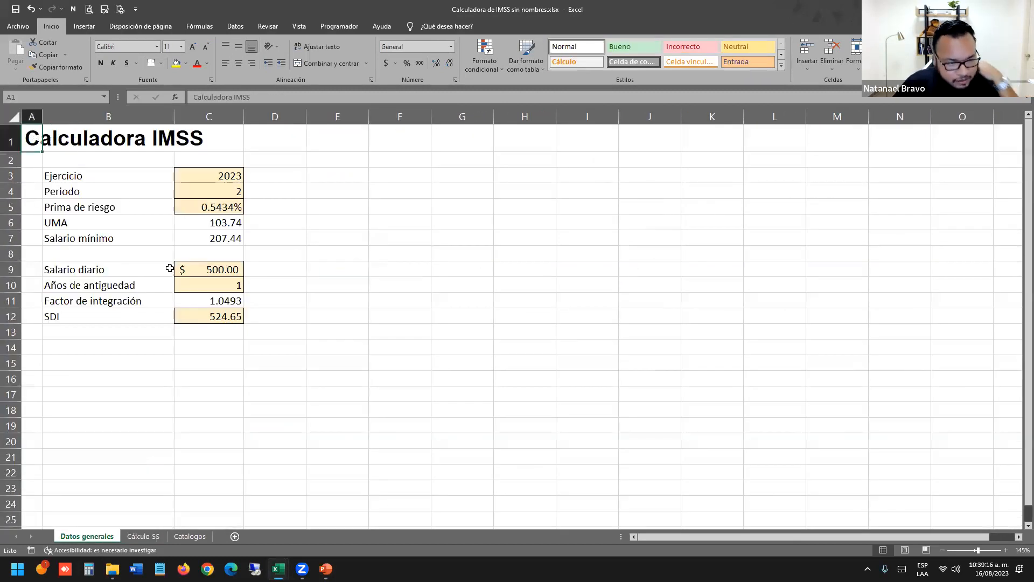
pyautogui.moveTo(170, 268); pyautogui.dragTo(286, 396)
pyautogui.click(156, 538)
pyautogui.scroll(1, 371, 257)
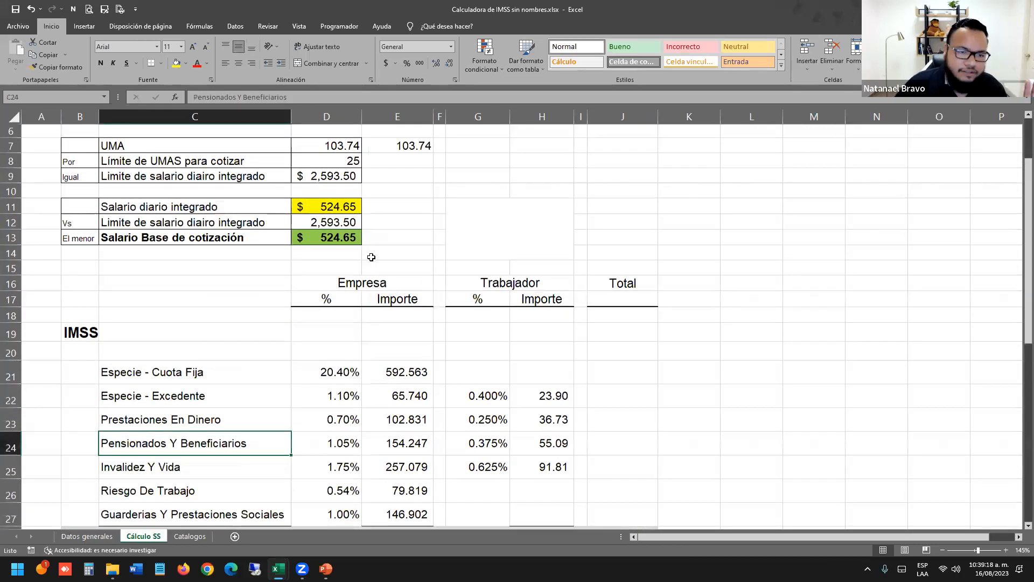
pyautogui.scroll(-4, 371, 257)
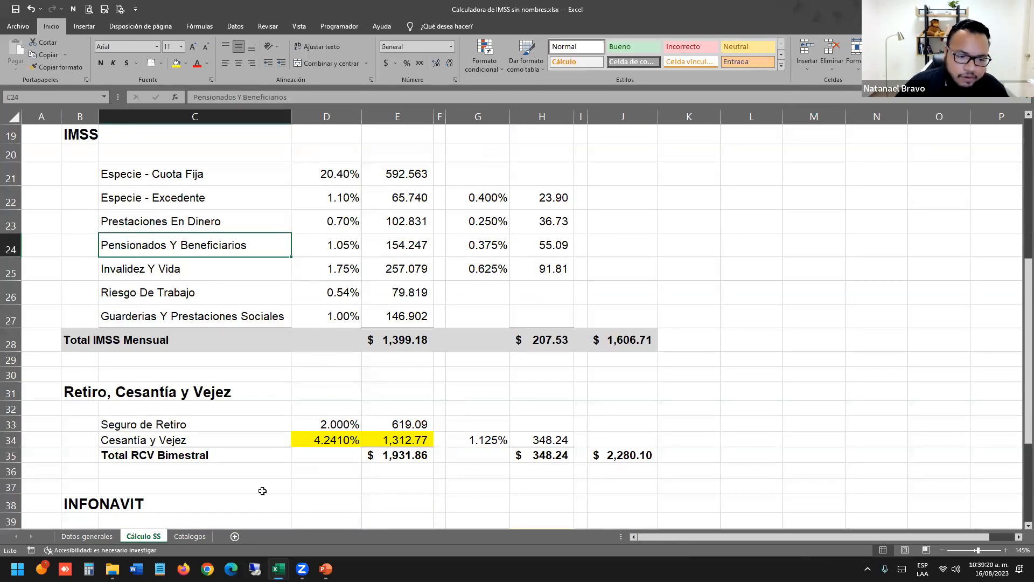
pyautogui.click(198, 536)
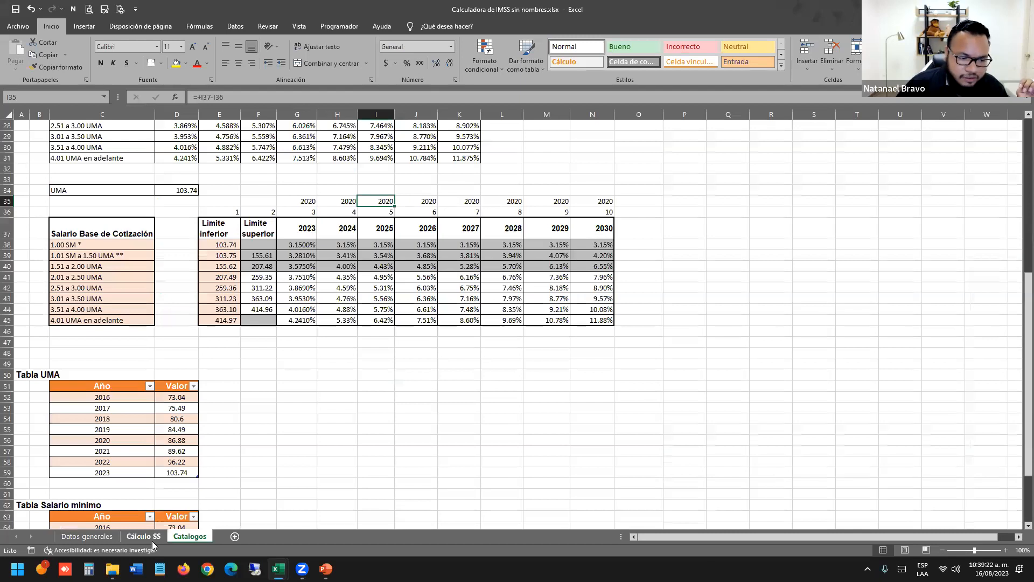
pyautogui.click(146, 537)
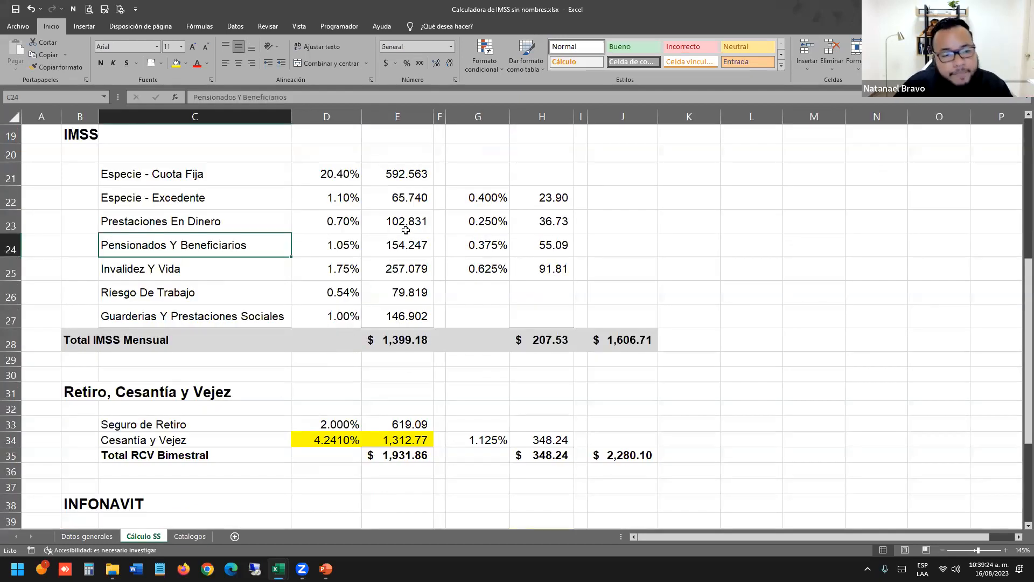
pyautogui.scroll(1, 398, 236)
pyautogui.click(411, 292)
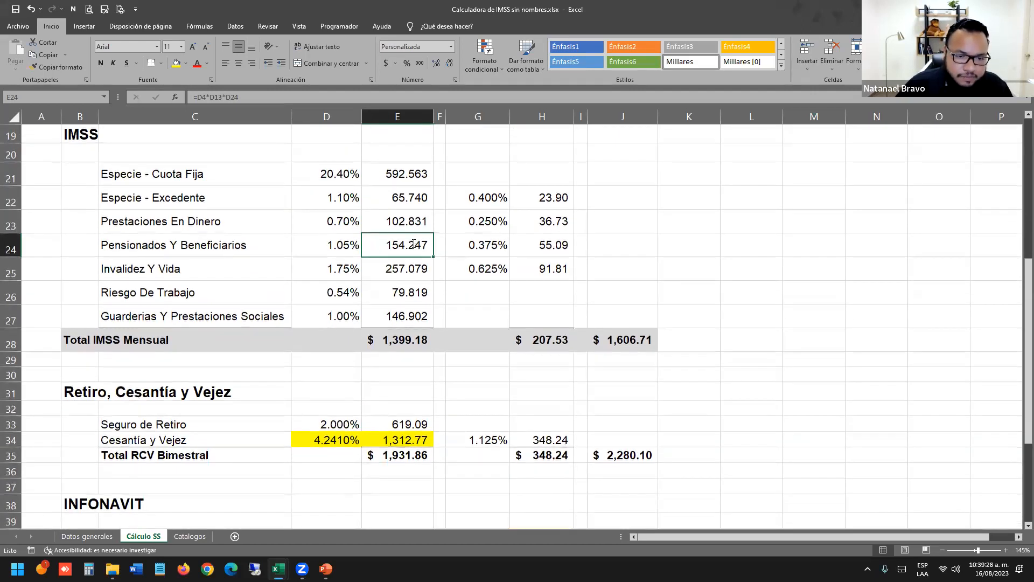
# Inspect E24's formula D4*D13*D24 and its references, leaving it unchanged.
pyautogui.doubleClick(414, 245)
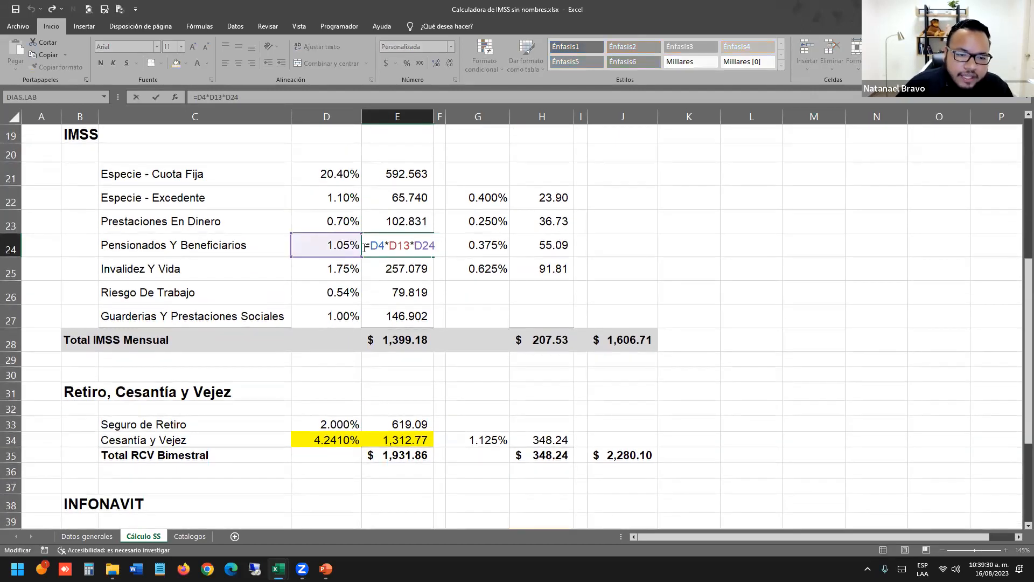
pyautogui.moveTo(380, 246); pyautogui.dragTo(370, 246)
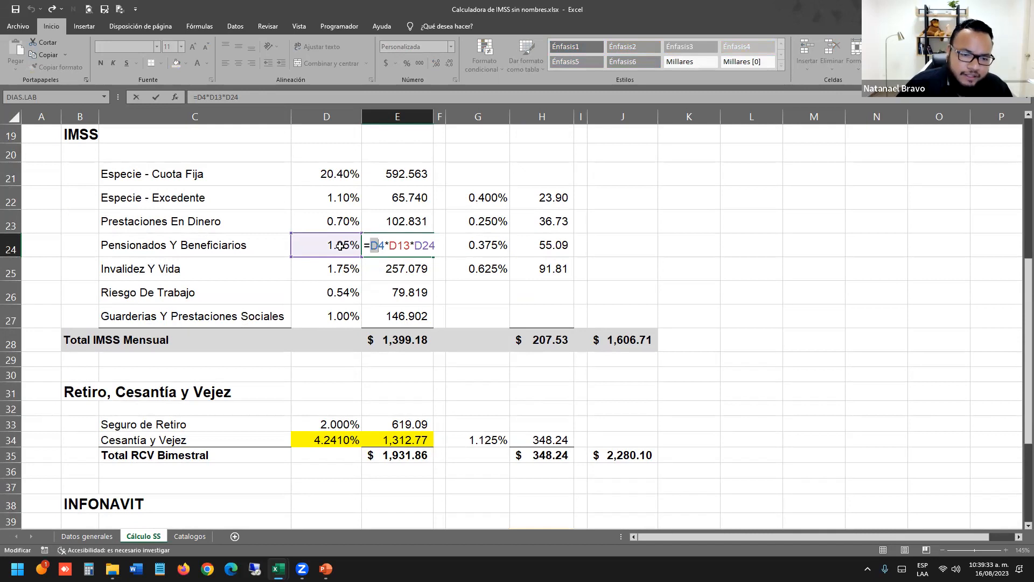
pyautogui.moveTo(370, 246); pyautogui.dragTo(438, 246)
pyautogui.doubleClick(401, 245)
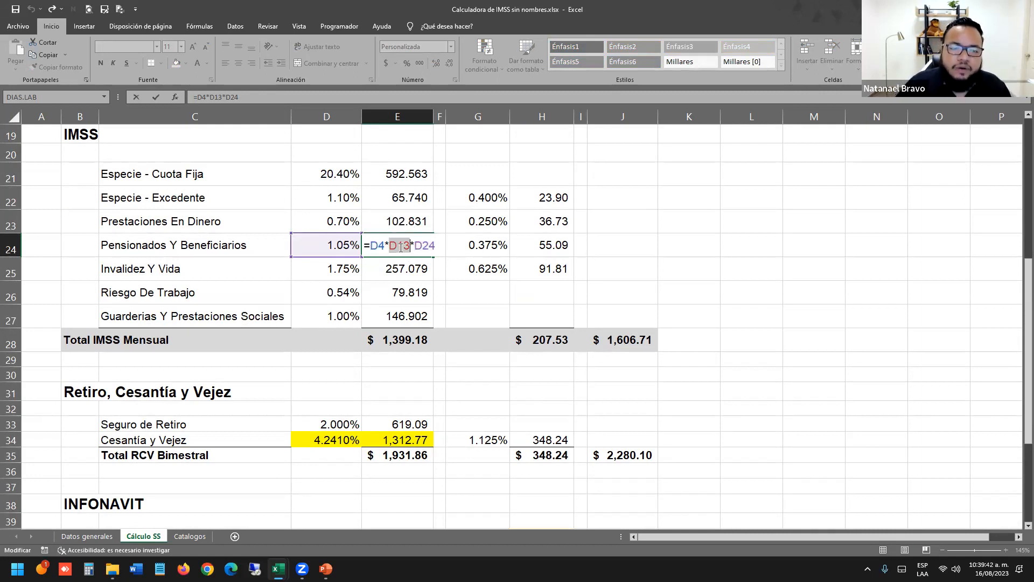
pyautogui.scroll(4, 401, 280)
pyautogui.scroll(2, 401, 282)
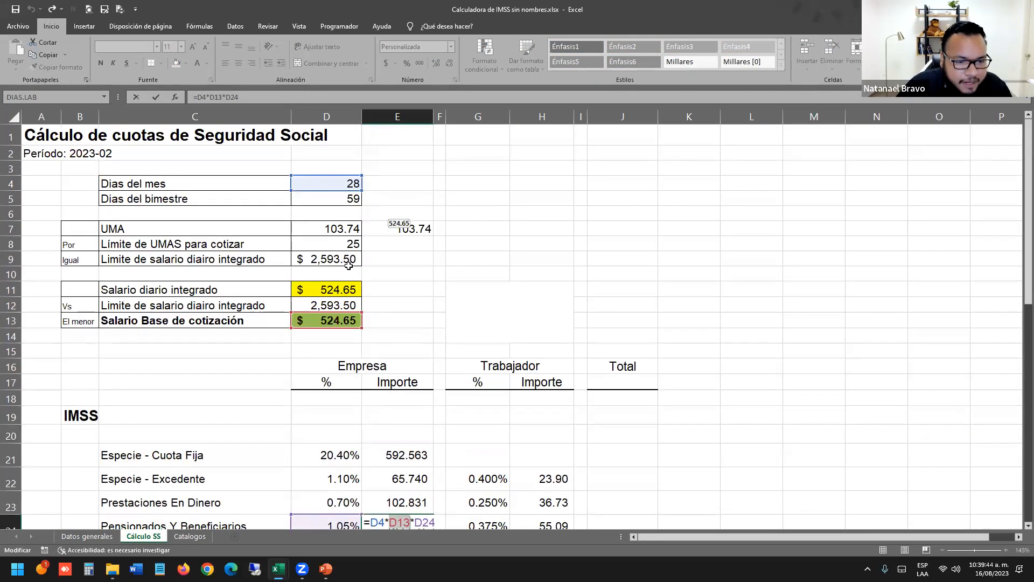
pyautogui.scroll(-6, 401, 324)
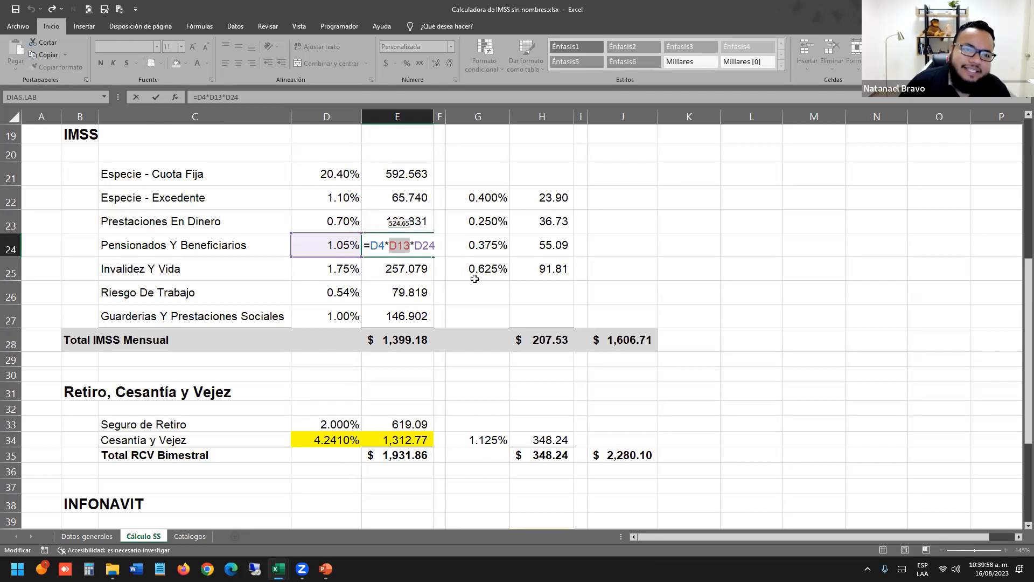
pyautogui.hotkey('ctrl', 'Return')
# Inspect the Especie - Cuota Fija formula in E21 and re-check E24, leaving both unchanged.
pyautogui.scroll(6, 439, 279)
pyautogui.scroll(-7, 439, 279)
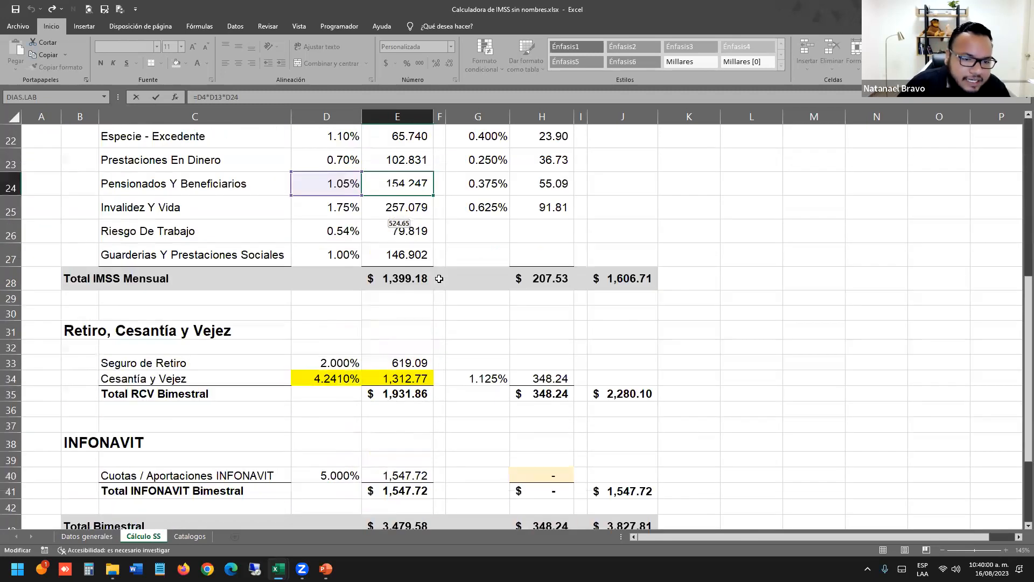
pyautogui.scroll(5, 439, 279)
pyautogui.scroll(-2, 400, 321)
pyautogui.click(383, 318)
pyautogui.doubleClick(383, 318)
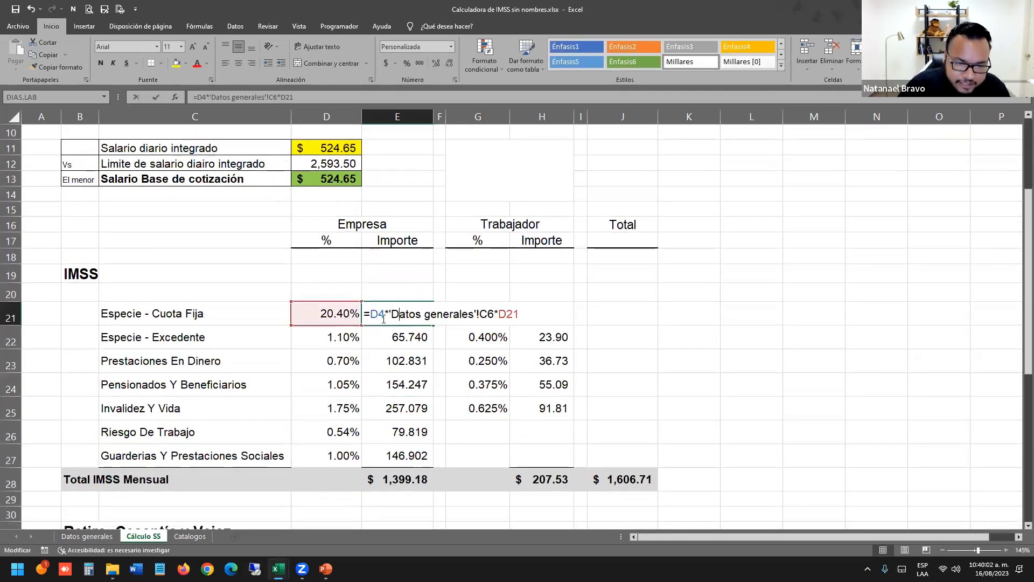
pyautogui.moveTo(371, 316); pyautogui.dragTo(496, 318)
pyautogui.click(395, 317)
pyautogui.hotkey('ctrl', 'Return')
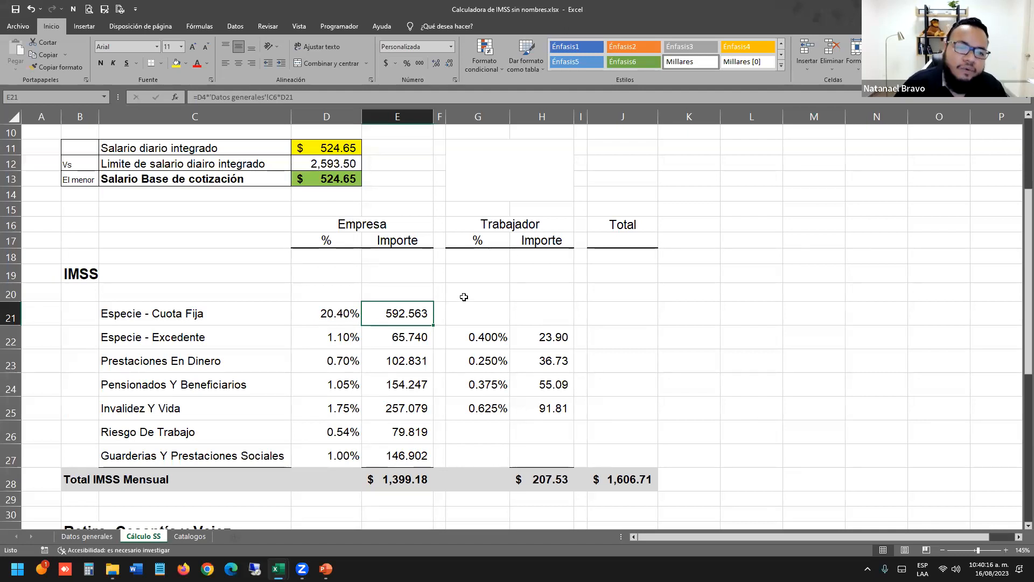
pyautogui.doubleClick(397, 384)
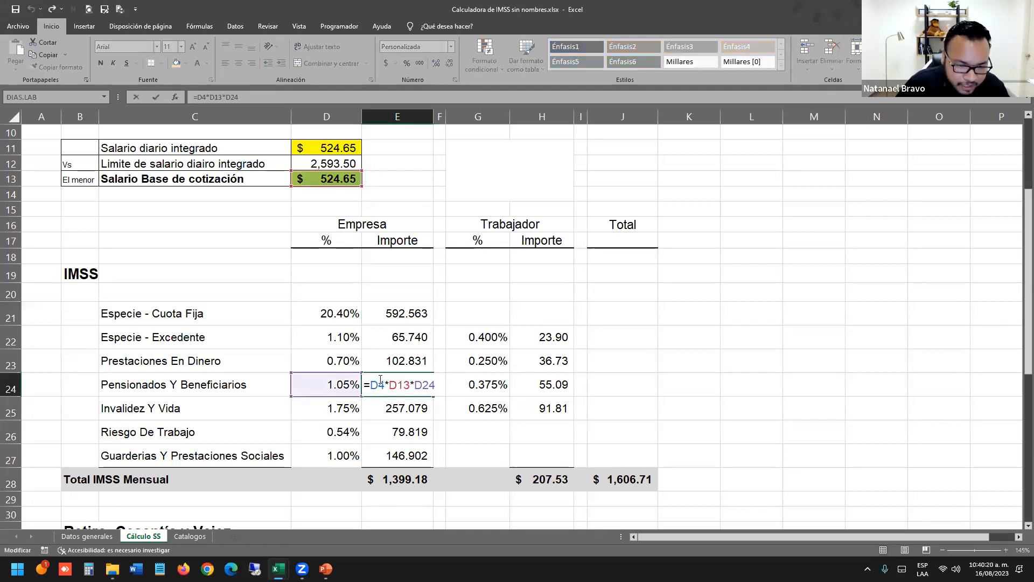
pyautogui.moveTo(434, 384); pyautogui.dragTo(347, 376)
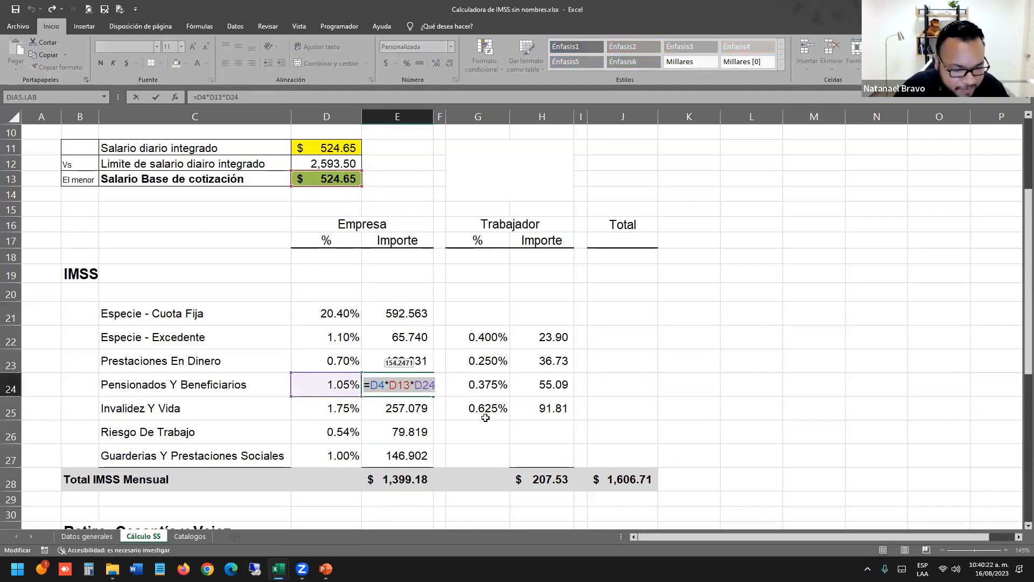
pyautogui.press('Escape')
# Open Calculadora de IMSS.xlsx from the Imperdibles de Excel folder.
pyautogui.click(112, 569)
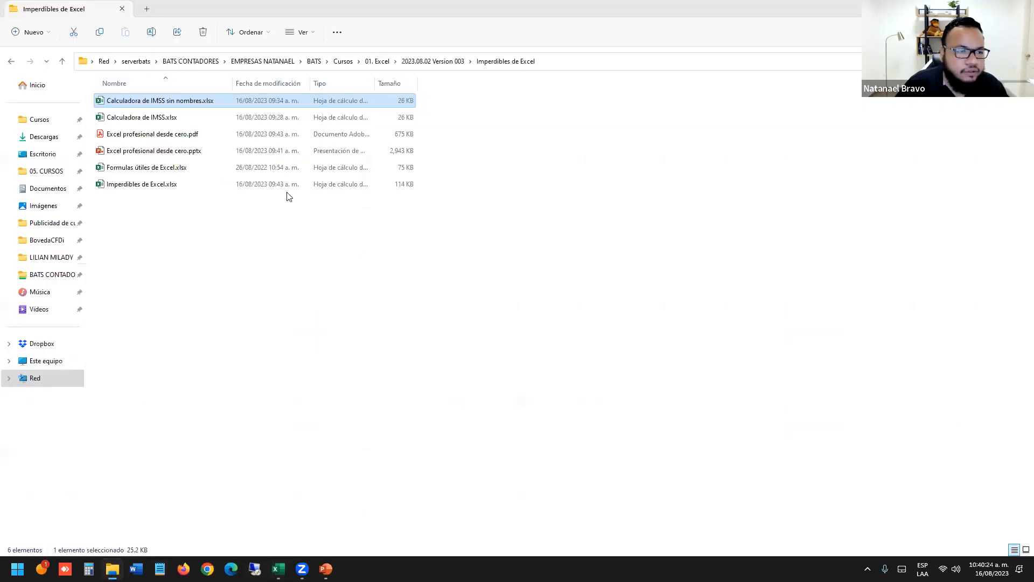
pyautogui.click(208, 118)
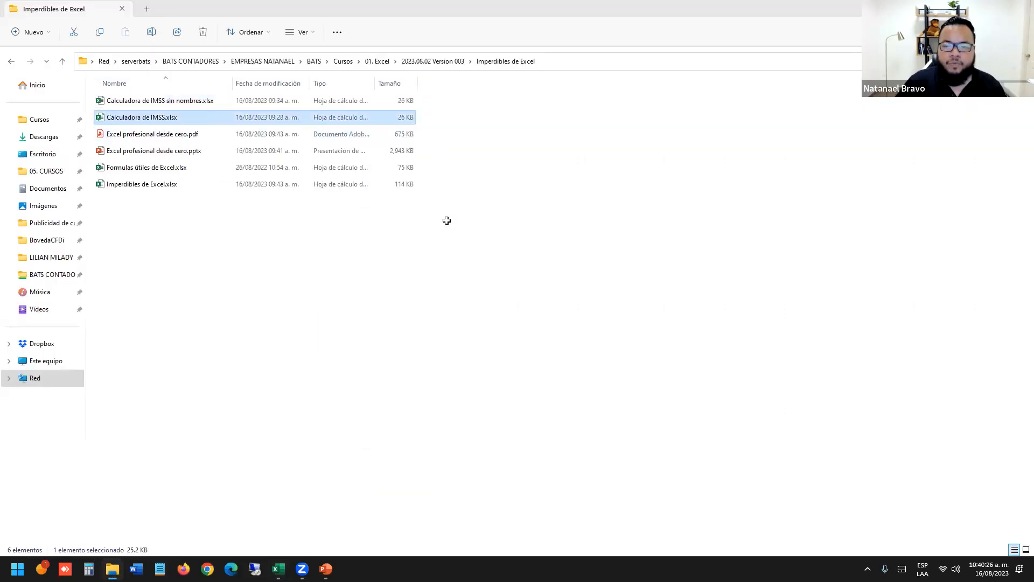
pyautogui.hotkey('alt', 'Tab')
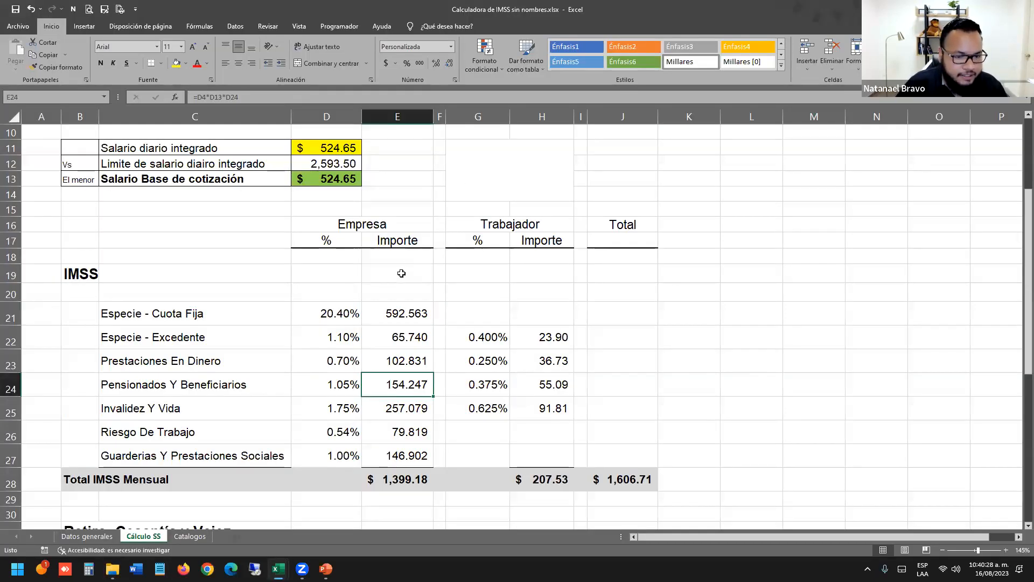
# On Cálculo SS, inspect E24's formula =DiasDelMes*SalarioBaseDeCotizacion*D24 and commit it.
pyautogui.click(330, 352)
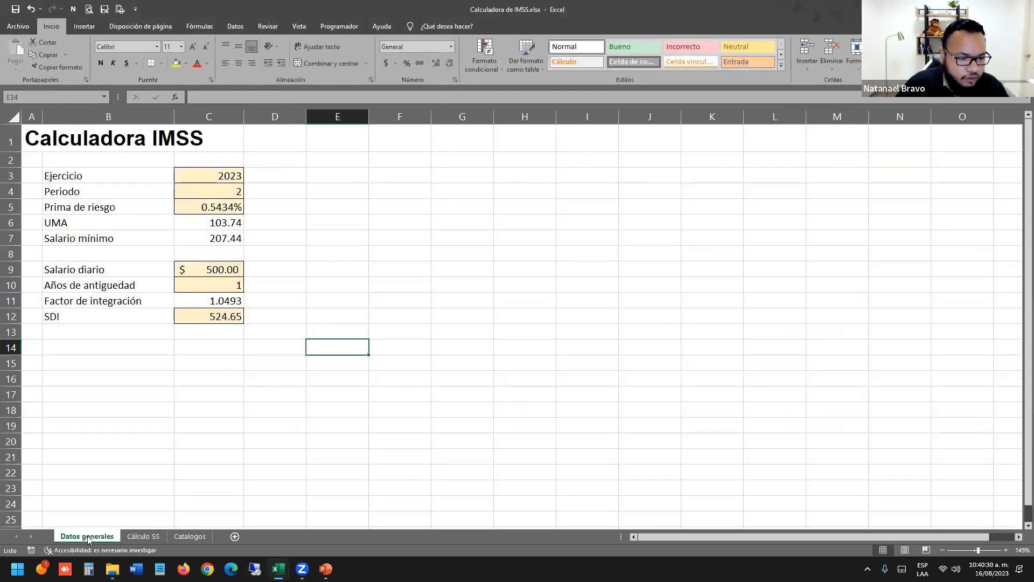
pyautogui.click(132, 538)
pyautogui.scroll(-5, 377, 275)
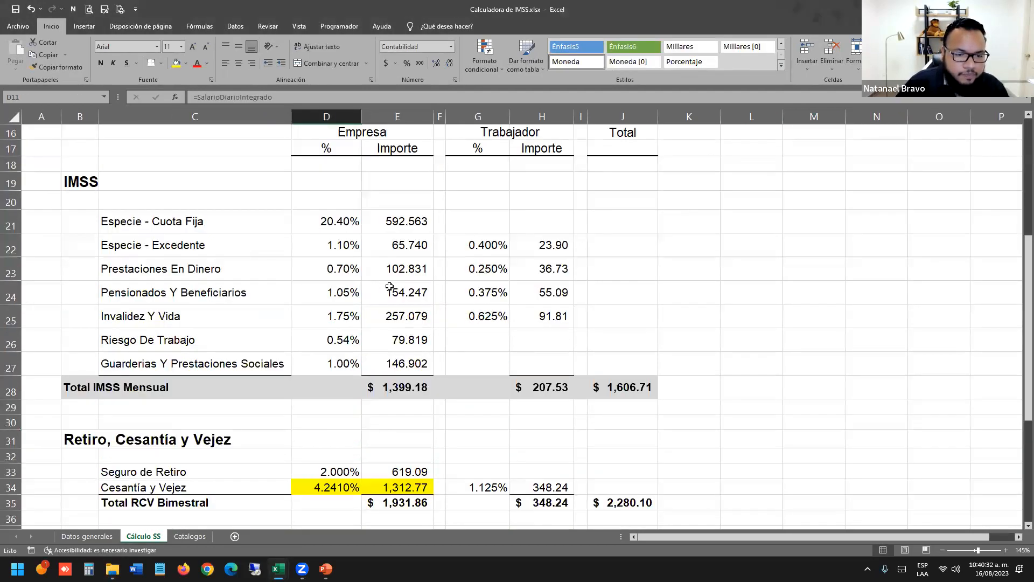
pyautogui.doubleClick(397, 294)
pyautogui.moveTo(371, 293); pyautogui.dragTo(572, 289)
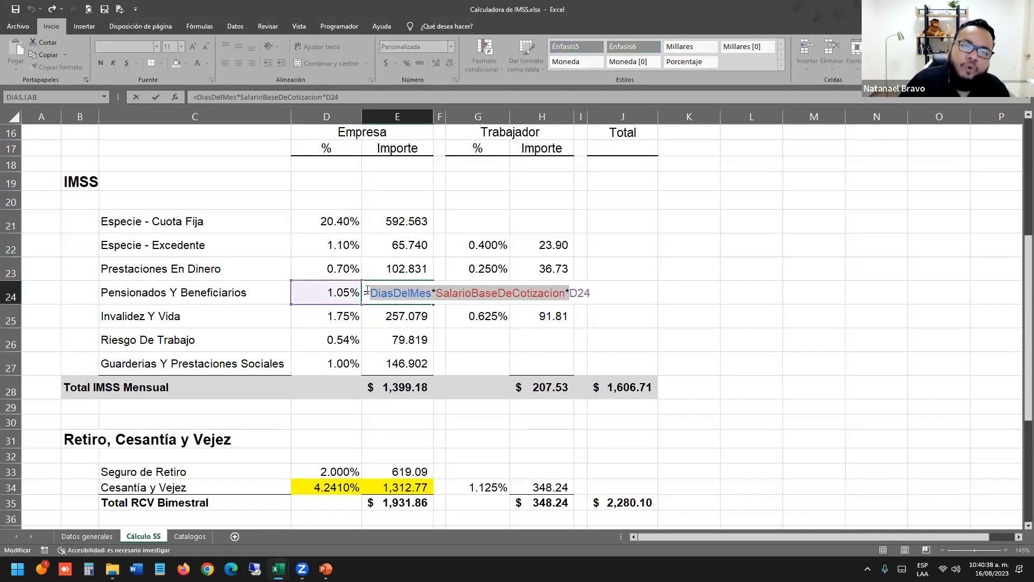
pyautogui.doubleClick(398, 293)
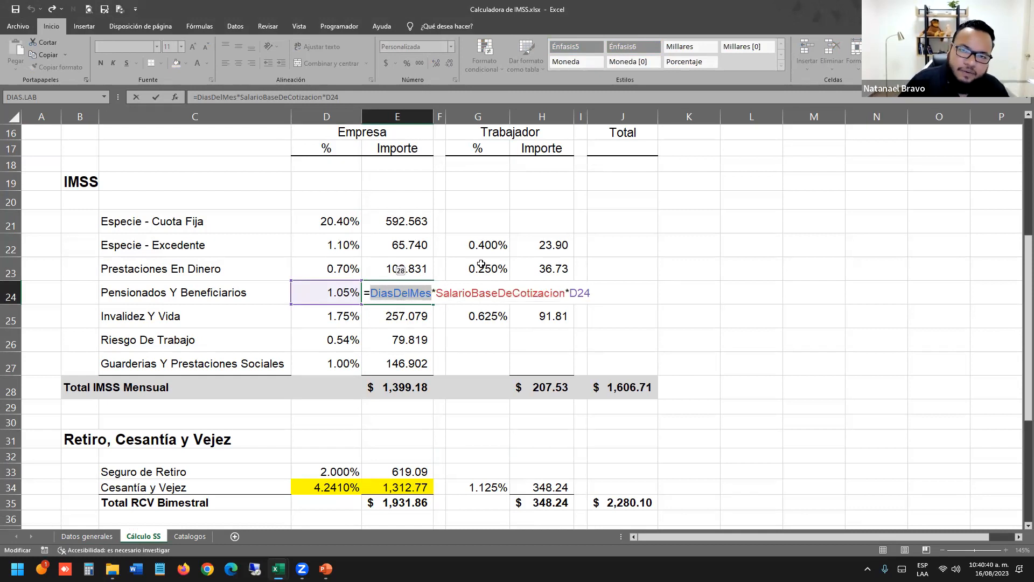
pyautogui.doubleClick(486, 293)
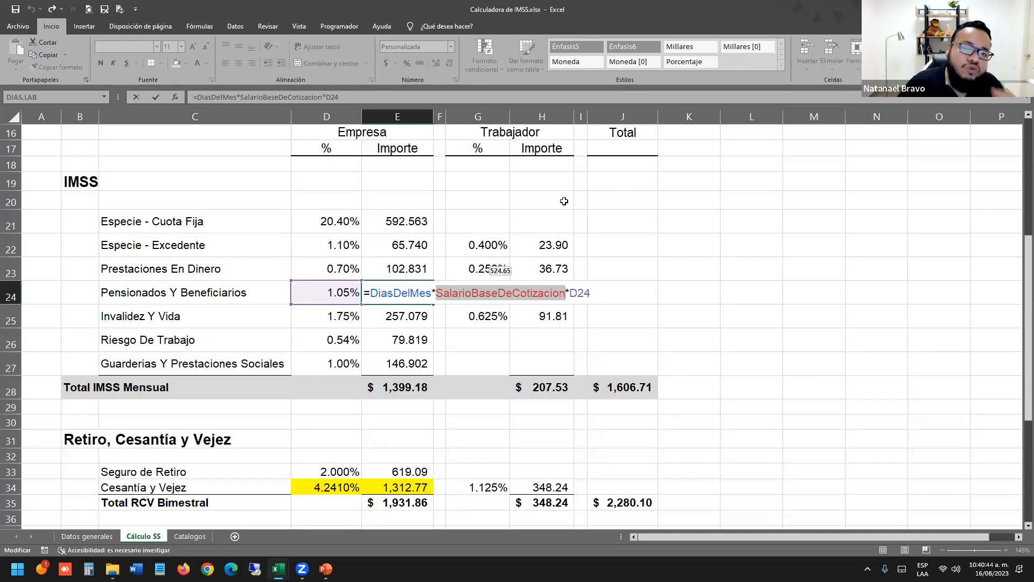
pyautogui.press('Return')
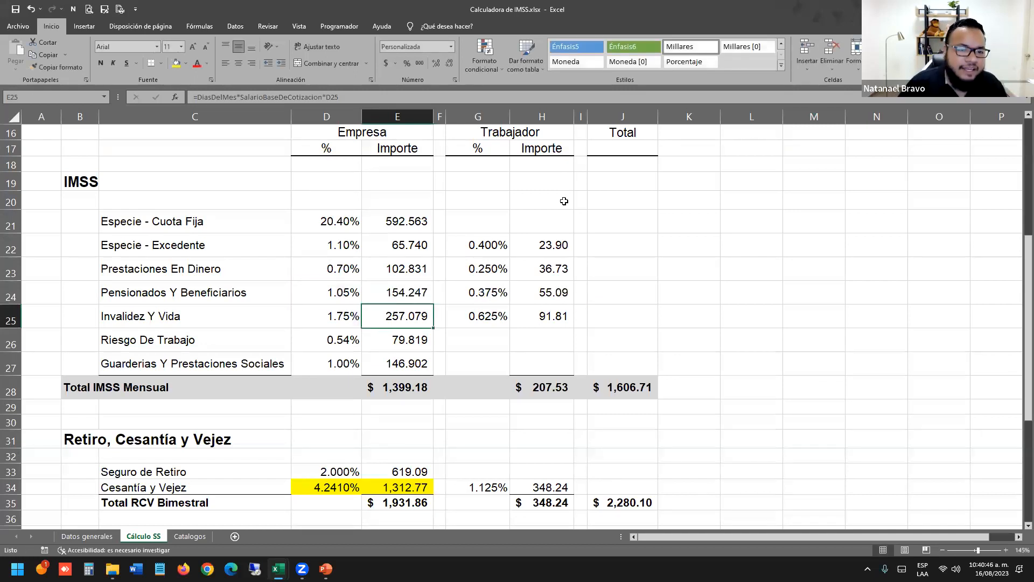
# Select the Salario Base de cotización cell to reveal its name SalarioBaseDeCotizacion.
pyautogui.scroll(4, 386, 286)
pyautogui.click(347, 257)
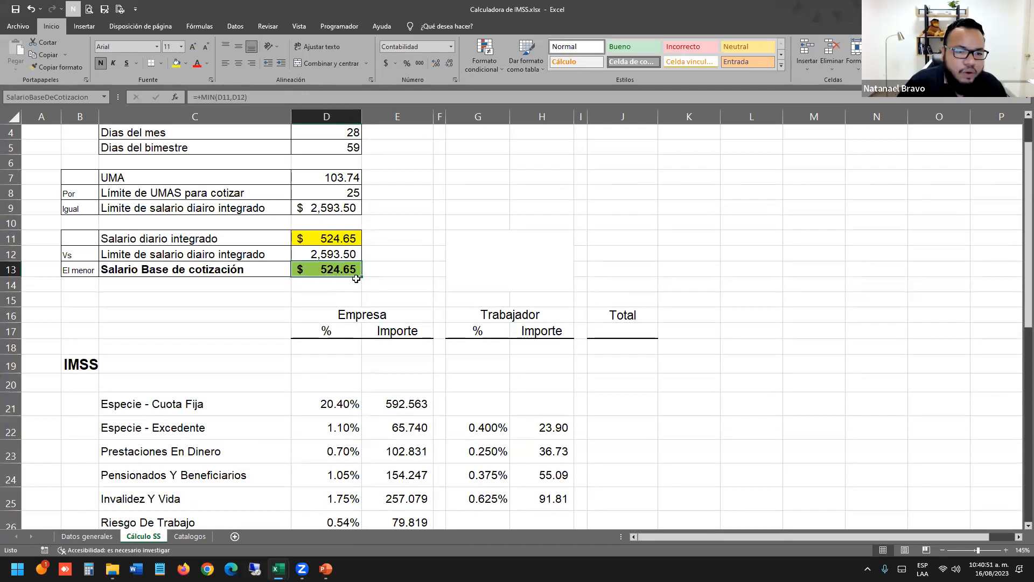
pyautogui.click(31, 98)
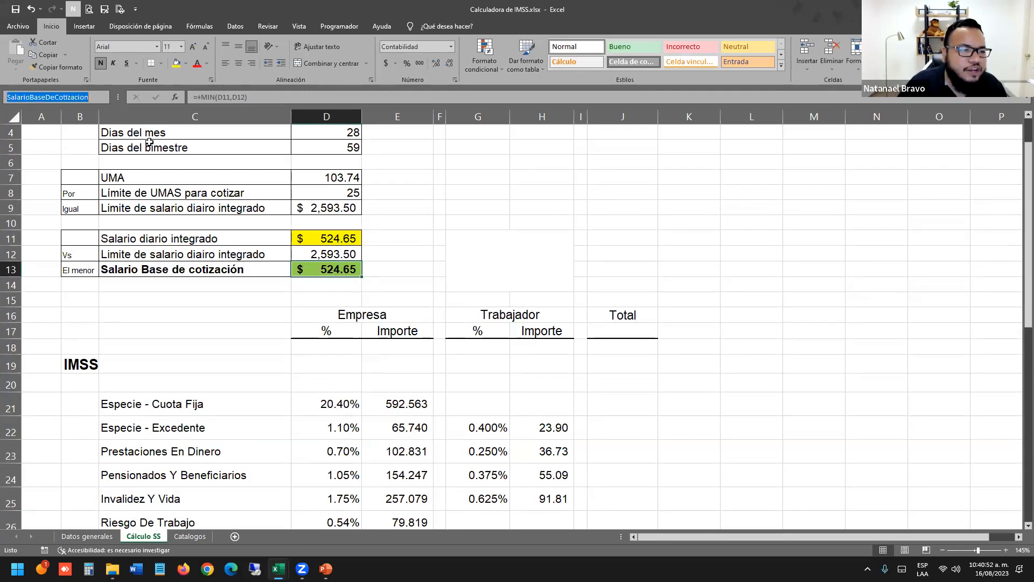
pyautogui.click(657, 188)
pyautogui.click(694, 172)
pyautogui.write('=sal')
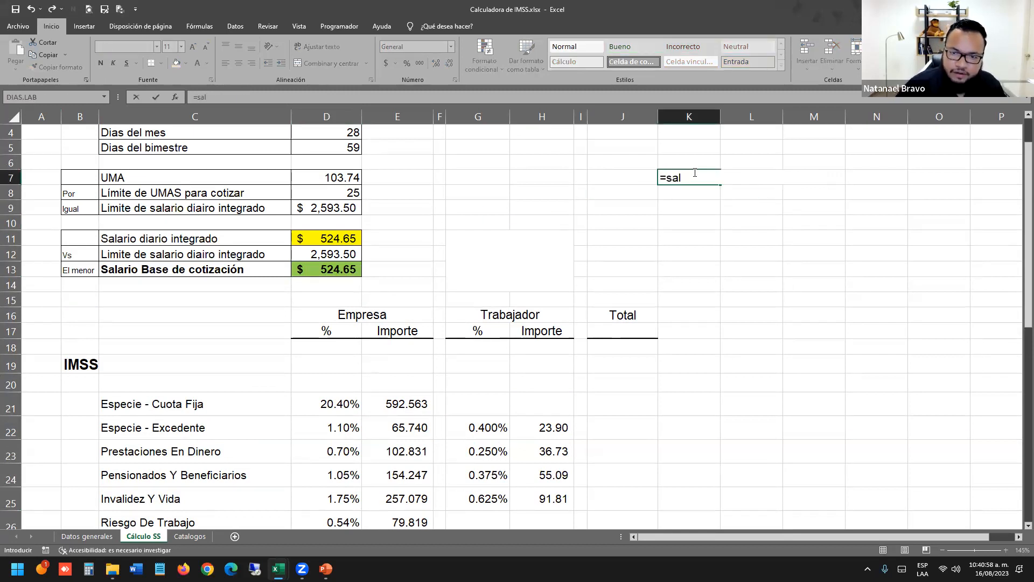
pyautogui.press('Tab')
pyautogui.write('*3')
pyautogui.press('Return')
pyautogui.doubleClick(698, 175)
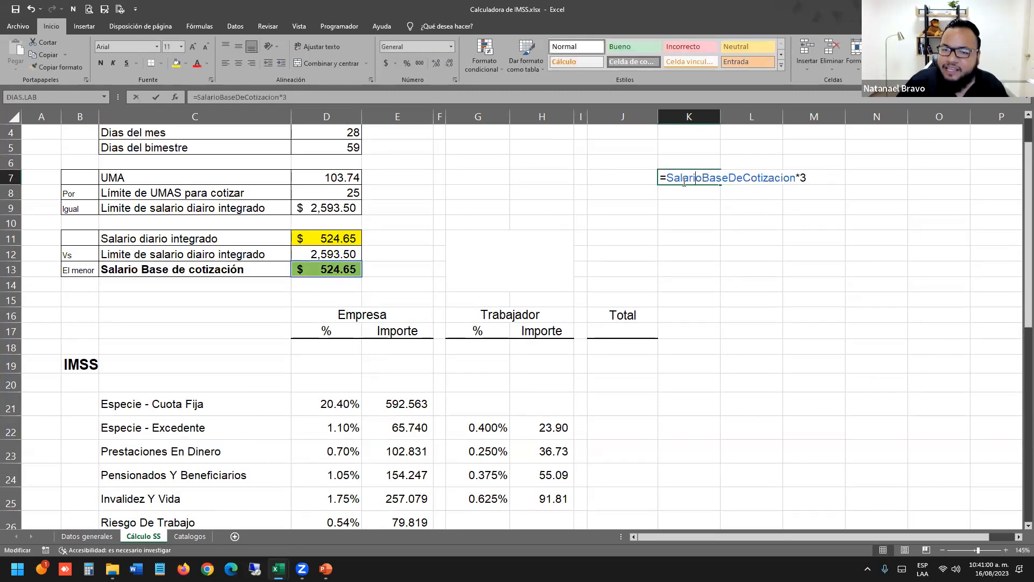
pyautogui.moveTo(682, 178); pyautogui.dragTo(857, 173)
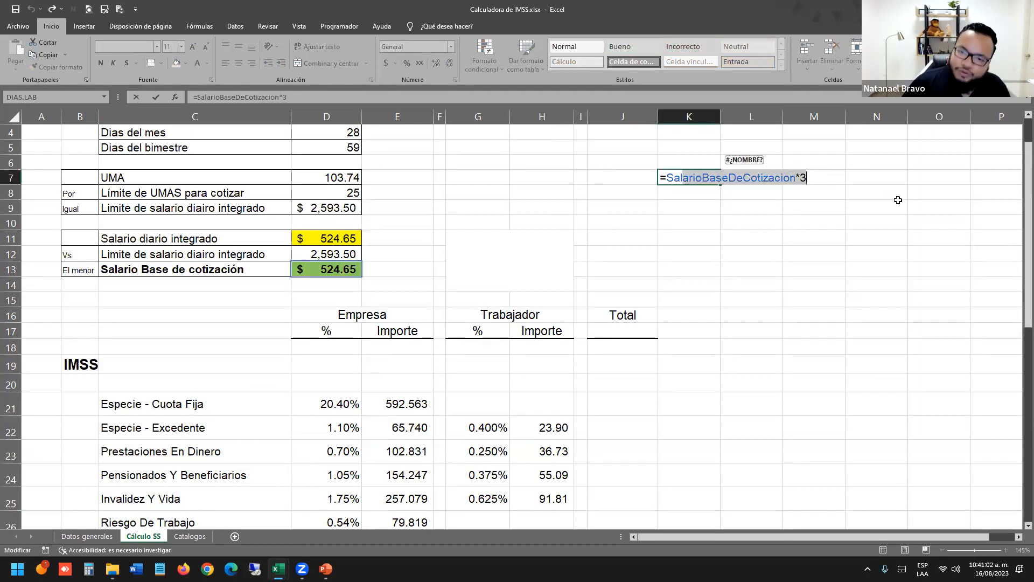
pyautogui.press('BackSpace')
pyautogui.press('BackSpace')
pyautogui.press('BackSpace')
pyautogui.press('BackSpace')
pyautogui.press('BackSpace')
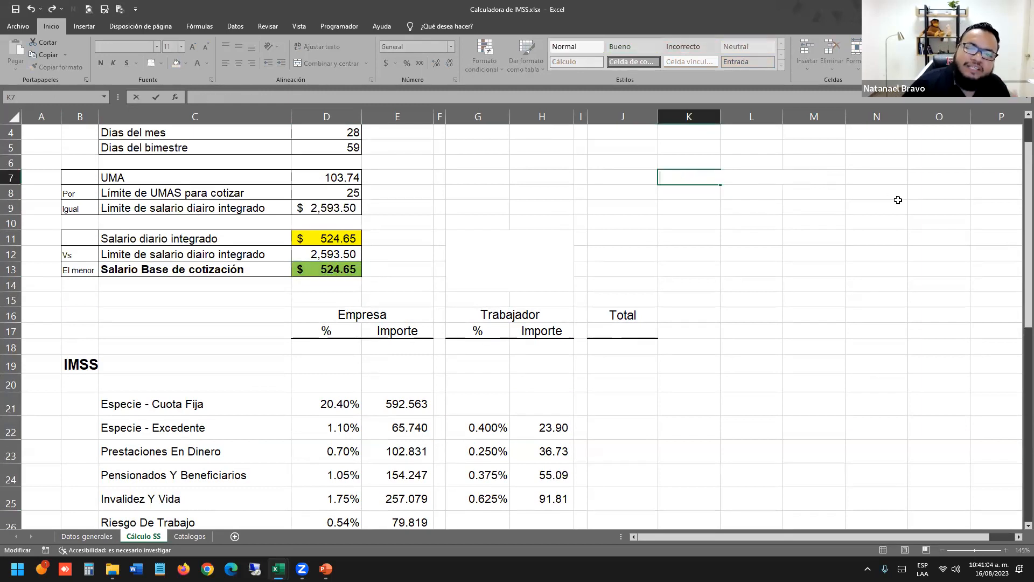
pyautogui.press('Return')
pyautogui.click(662, 233)
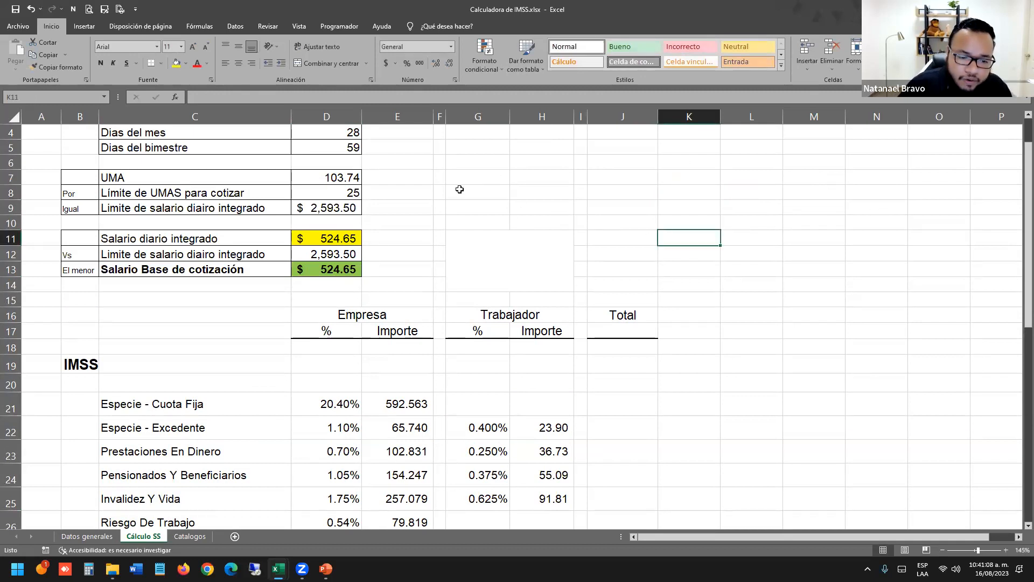
pyautogui.scroll(-3, 460, 189)
pyautogui.doubleClick(429, 312)
pyautogui.scroll(-1, 494, 281)
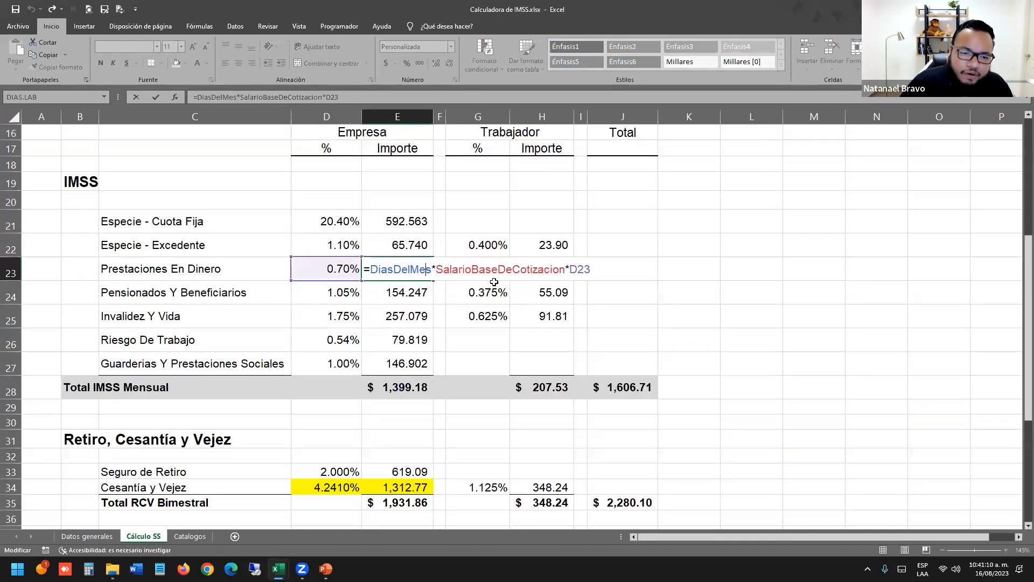
pyautogui.write('|')
pyautogui.press('Return')
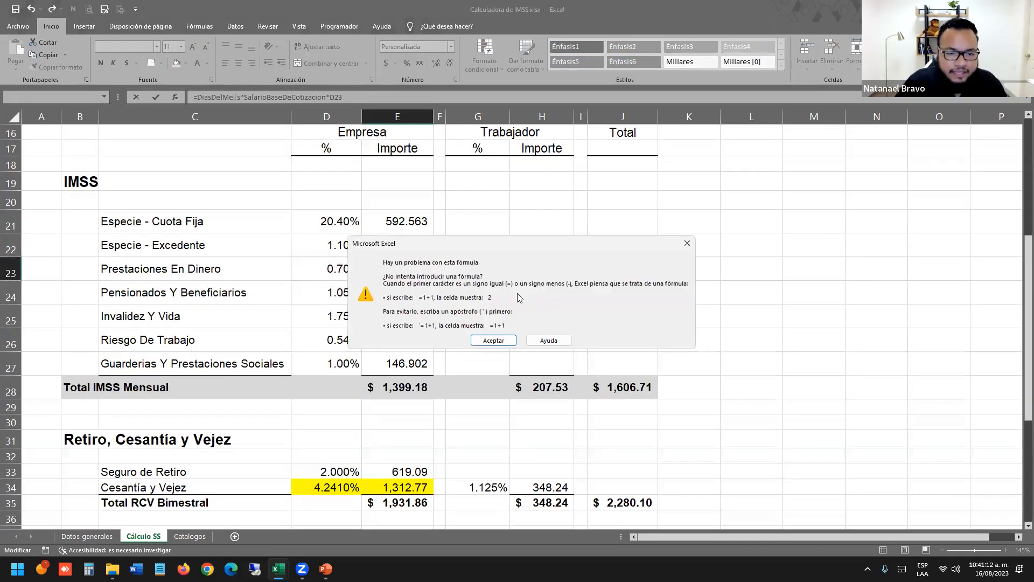
pyautogui.click(688, 243)
pyautogui.press('Escape')
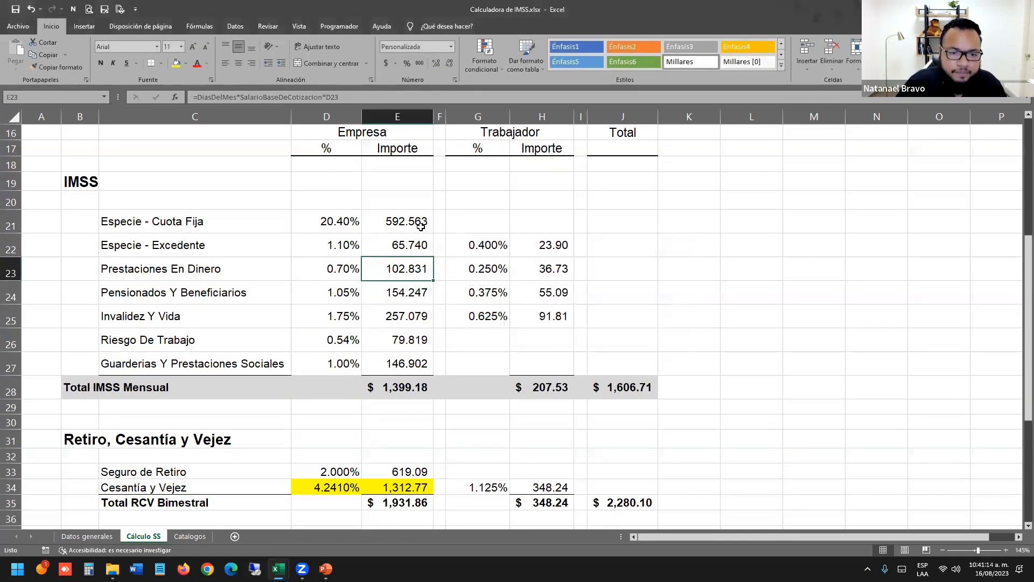
pyautogui.doubleClick(421, 226)
pyautogui.moveTo(370, 222); pyautogui.dragTo(485, 222)
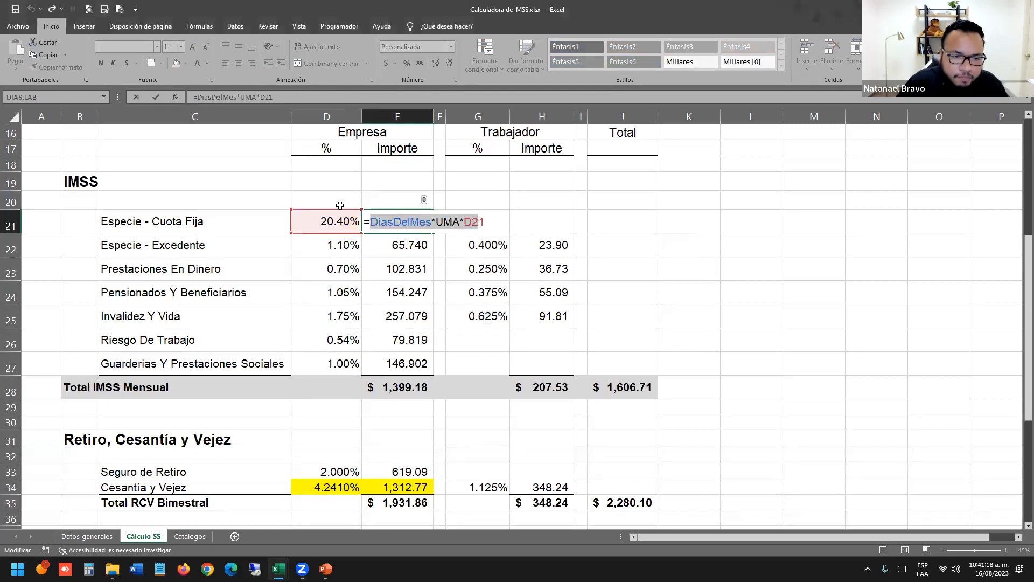
pyautogui.press('Escape')
pyautogui.doubleClick(373, 243)
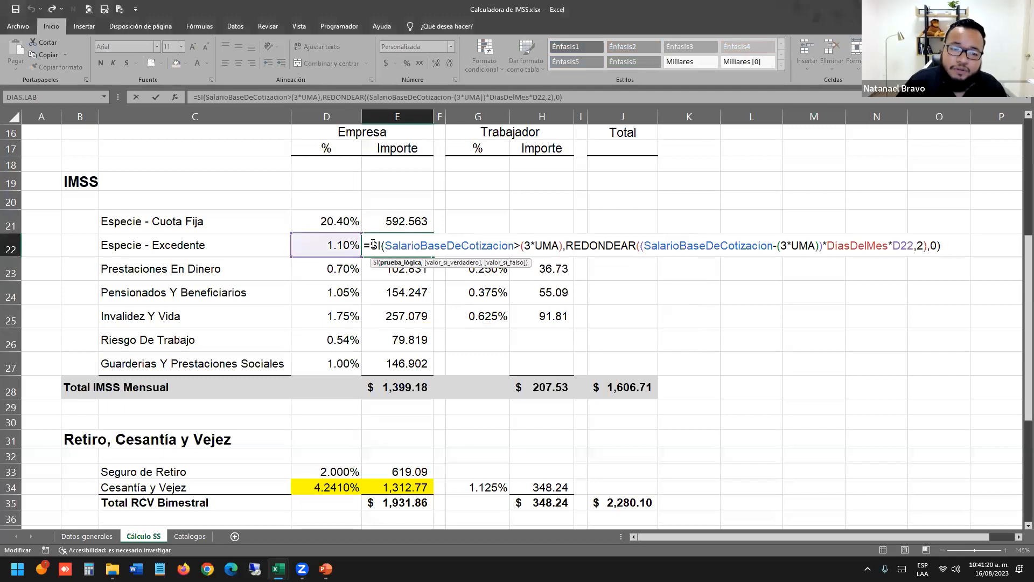
pyautogui.moveTo(384, 246); pyautogui.dragTo(819, 246)
pyautogui.doubleClick(933, 246)
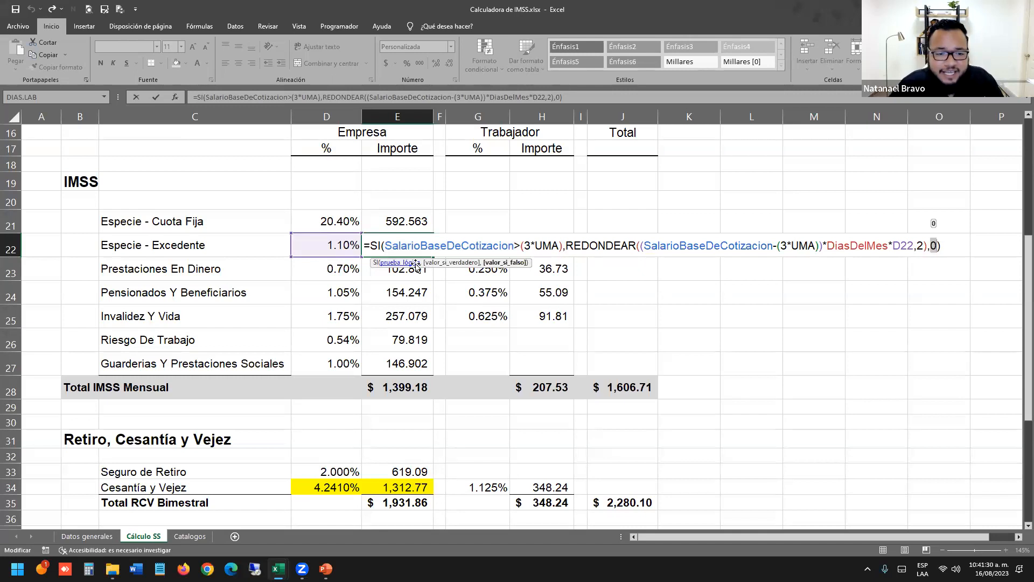
pyautogui.moveTo(386, 246); pyautogui.dragTo(1021, 246)
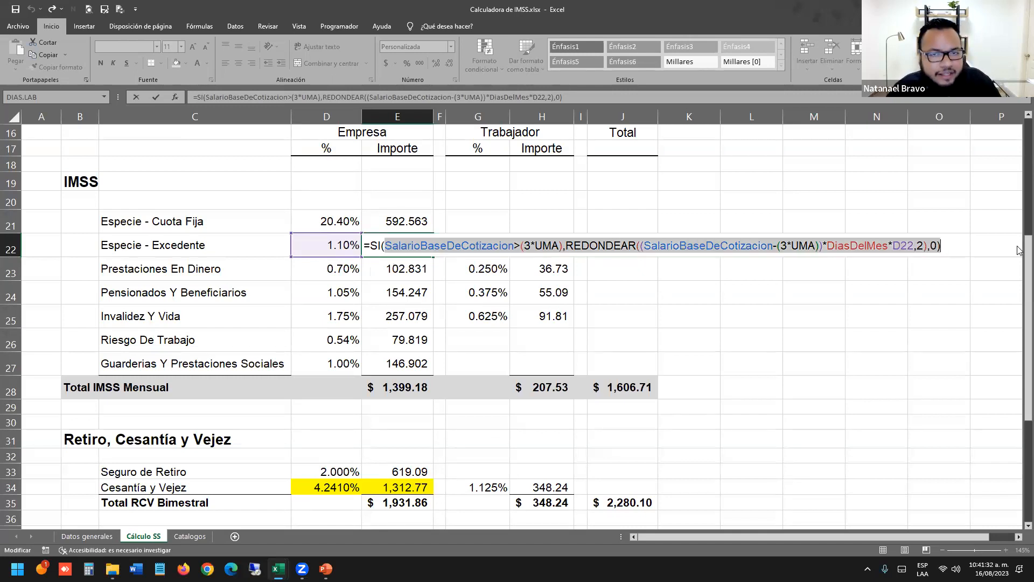
pyautogui.press('Escape')
pyautogui.hotkey('alt', 'Tab')
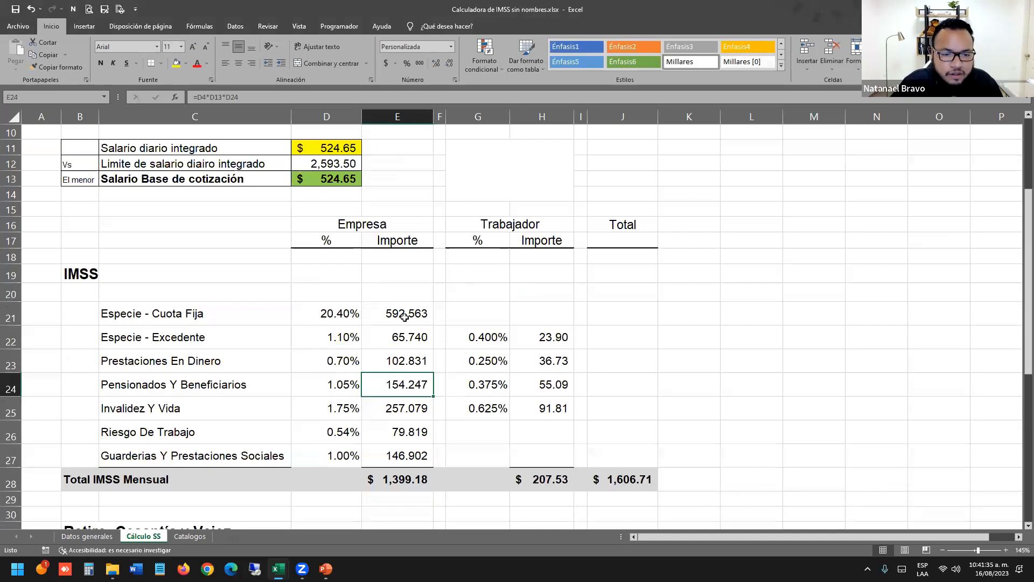
pyautogui.doubleClick(406, 318)
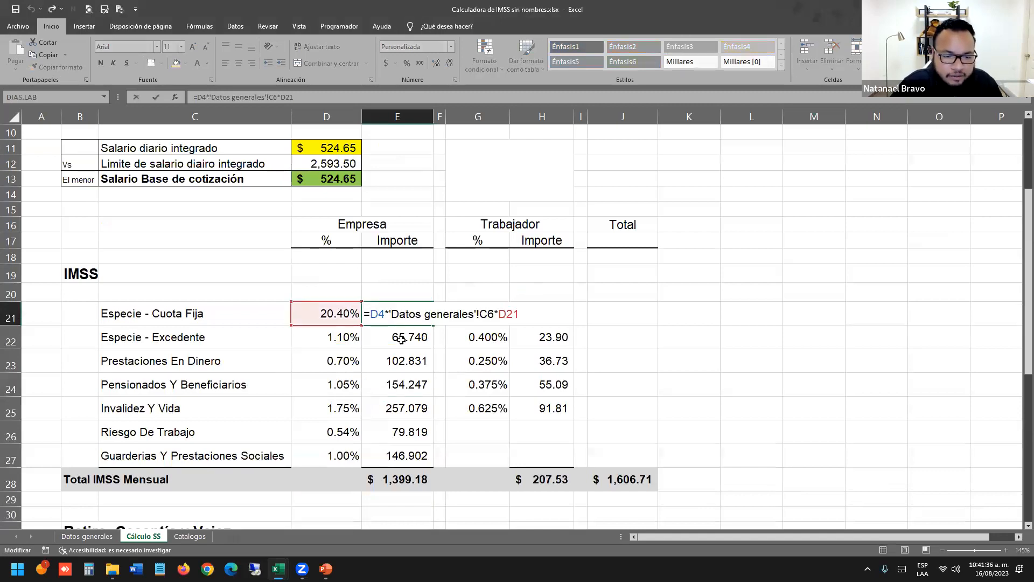
pyautogui.press('Escape')
pyautogui.doubleClick(403, 340)
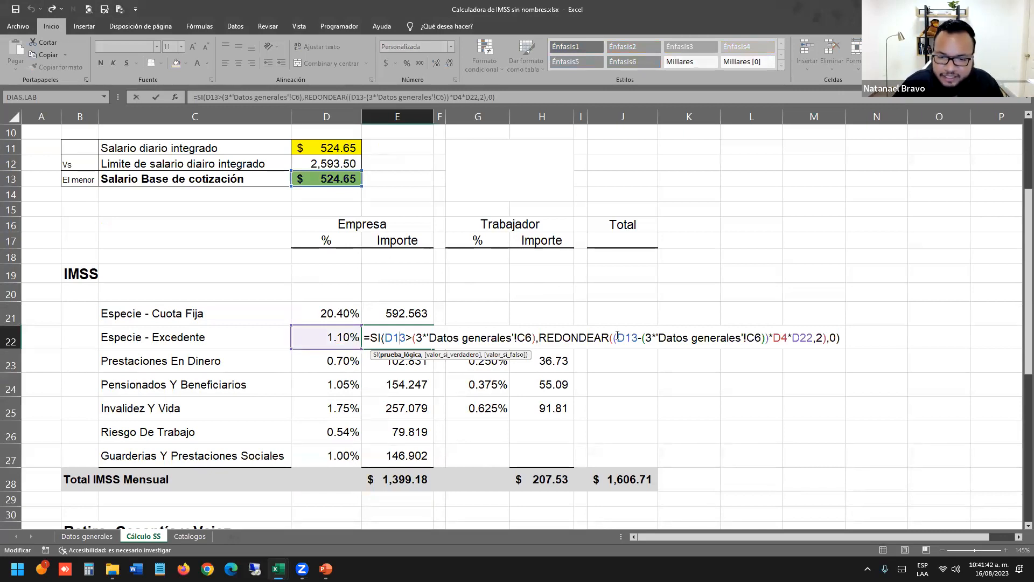
pyautogui.moveTo(618, 336); pyautogui.dragTo(658, 337)
pyautogui.press('Escape')
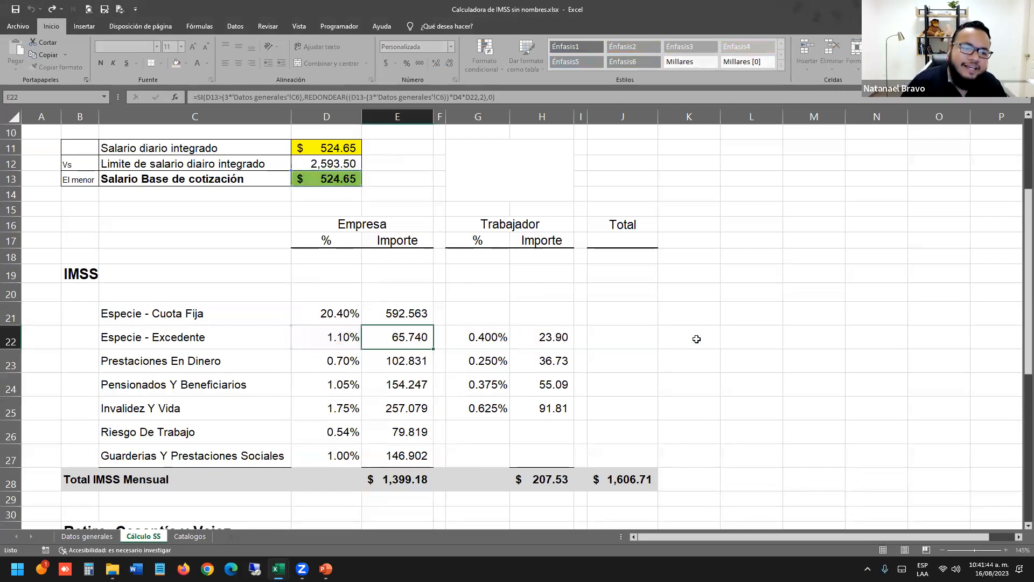
pyautogui.hotkey('alt', 'Tab')
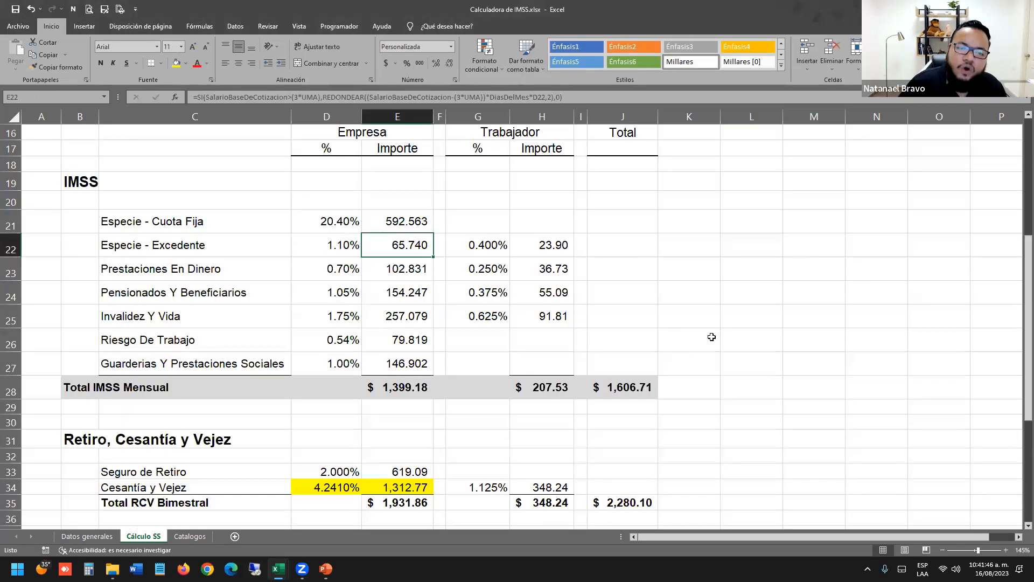
pyautogui.doubleClick(412, 246)
pyautogui.doubleClick(413, 245)
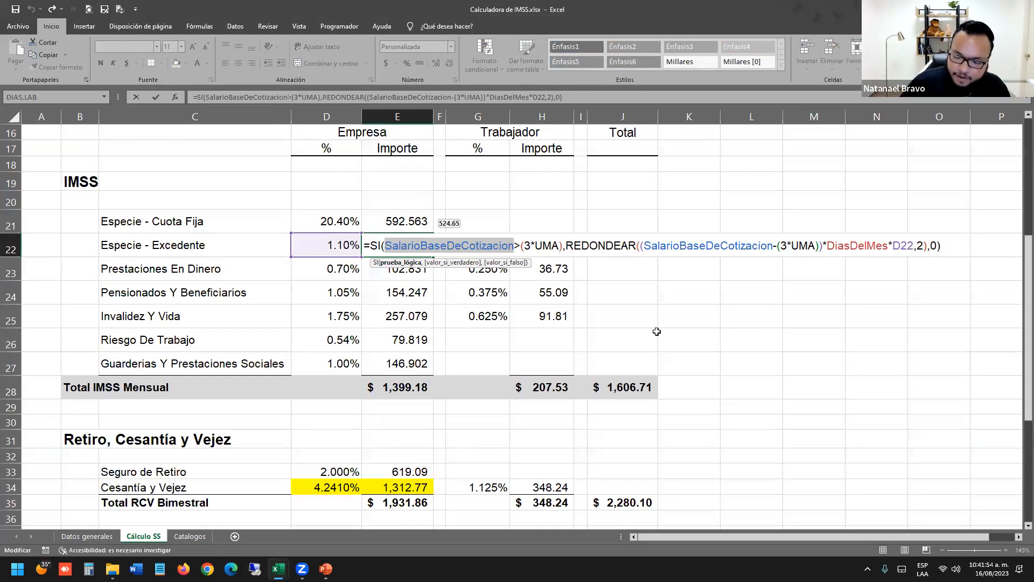
pyautogui.press('Return')
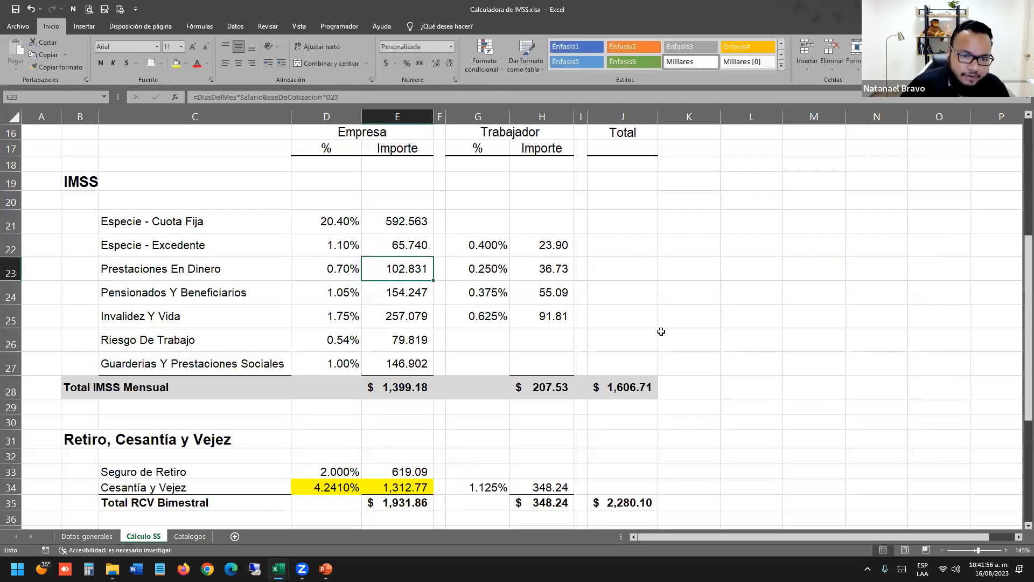
pyautogui.doubleClick(420, 222)
pyautogui.doubleClick(448, 222)
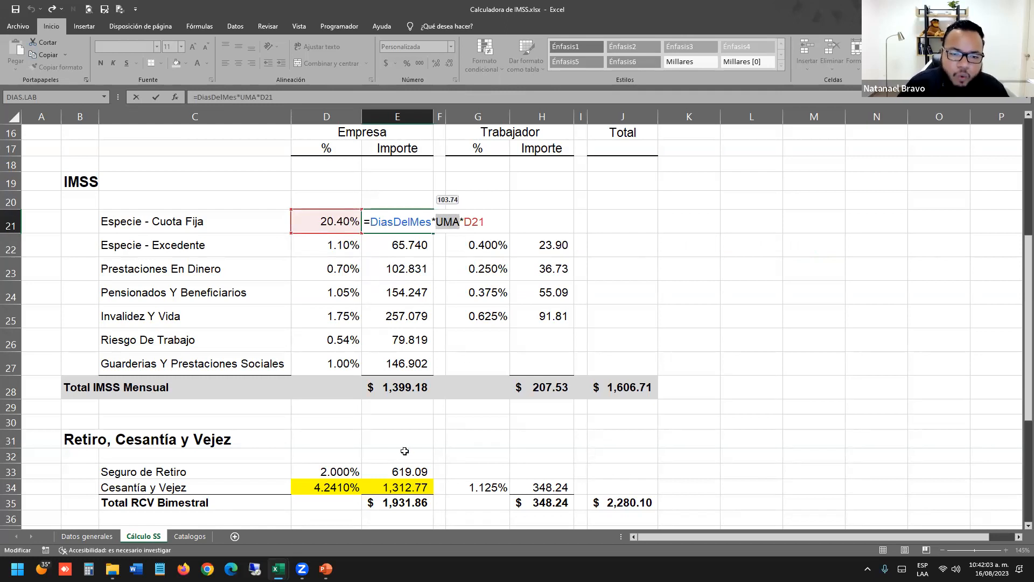
pyautogui.press('Escape')
# Check the UMA cell on Datos generales and the Cuota Fija formula's UMA value of 103.74.
pyautogui.click(97, 537)
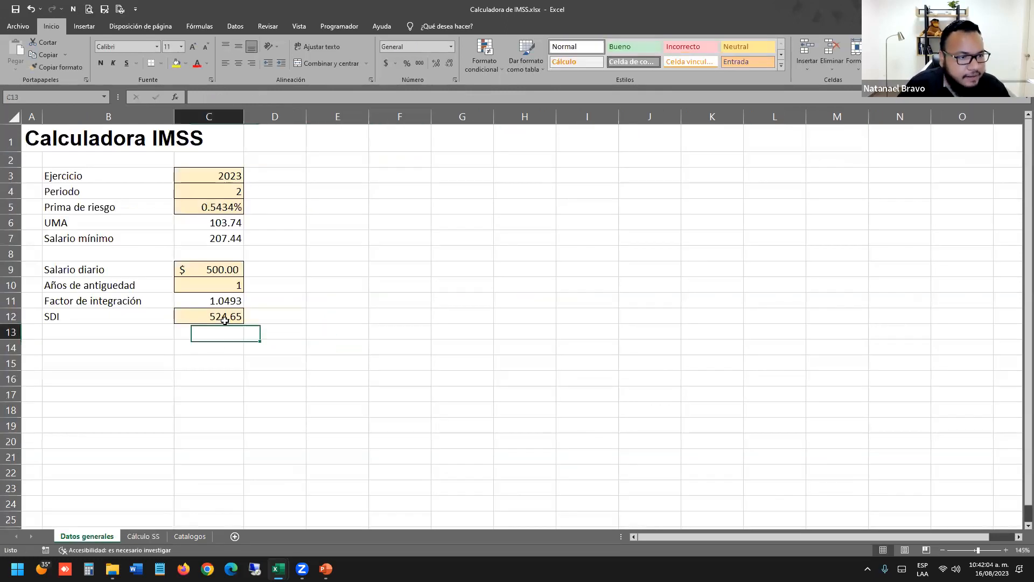
pyautogui.click(11, 222)
pyautogui.click(227, 221)
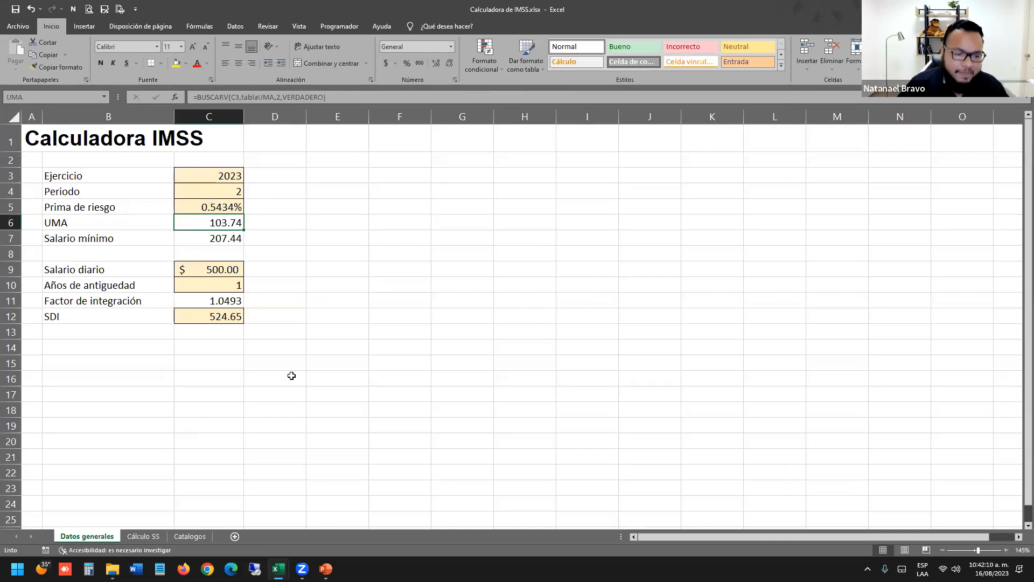
pyautogui.click(142, 536)
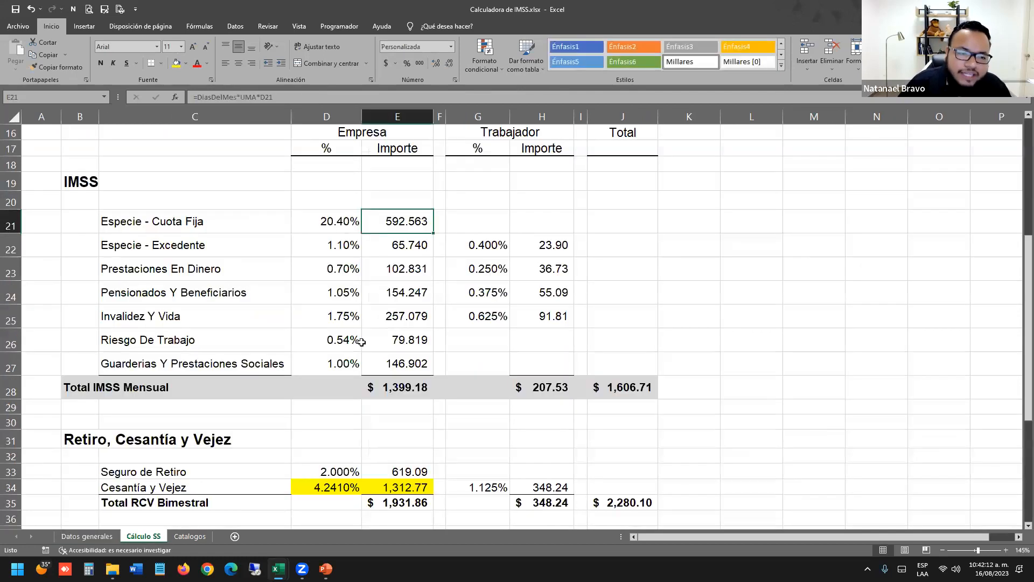
pyautogui.click(405, 249)
pyautogui.doubleClick(406, 264)
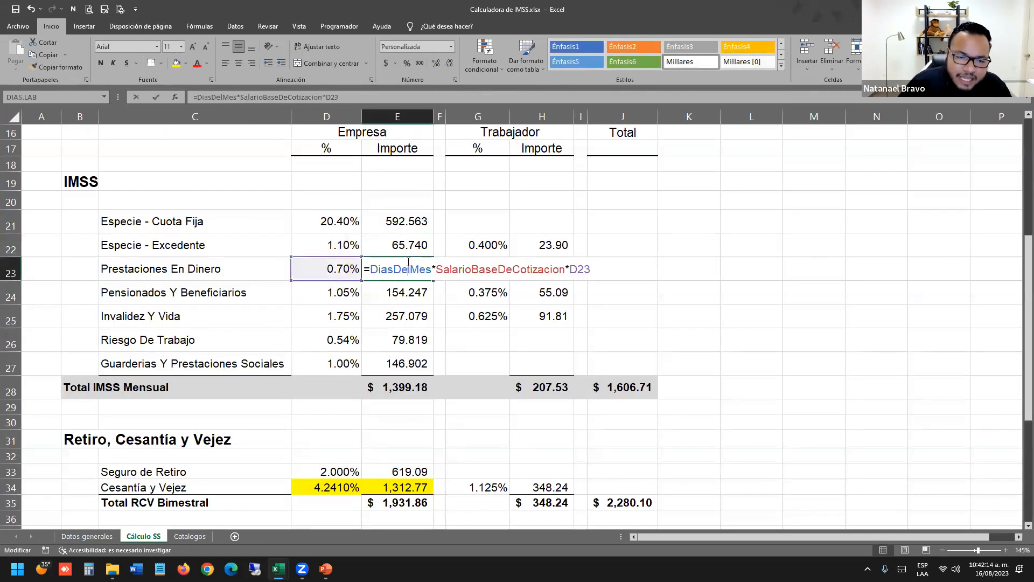
pyautogui.doubleClick(405, 223)
pyautogui.doubleClick(446, 222)
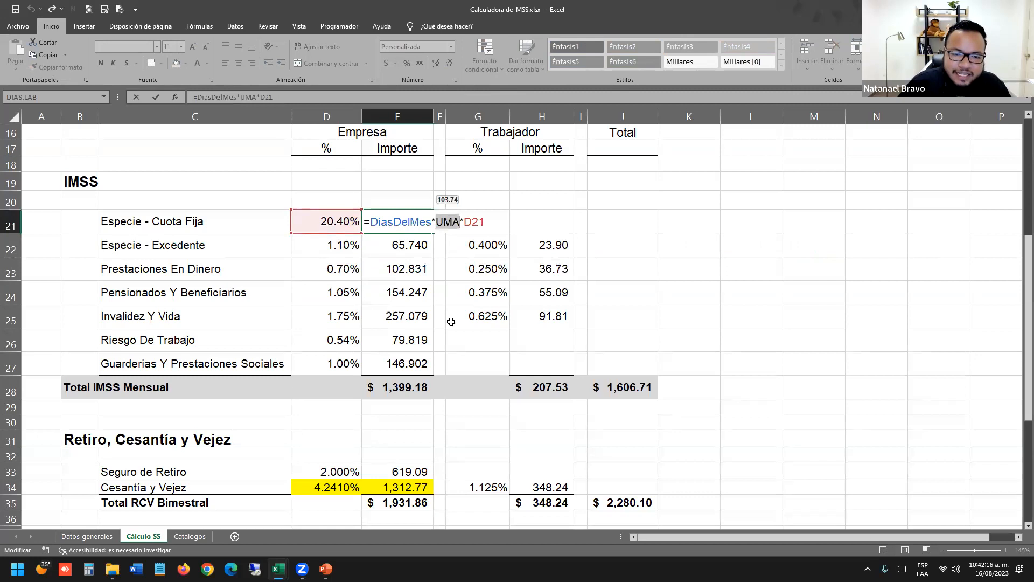
pyautogui.press('Escape')
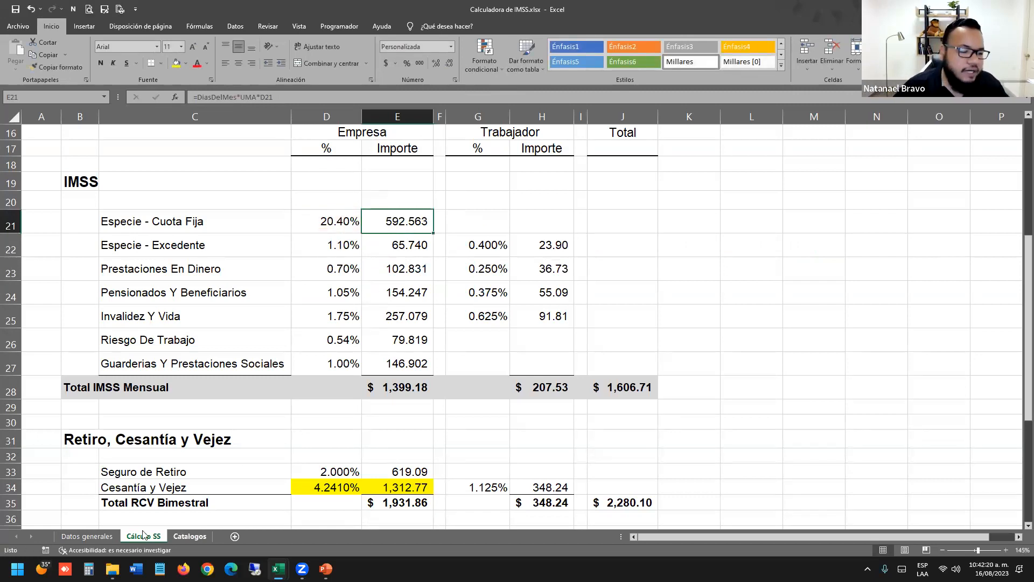
# Review UMA's lookup formula, then select the IMSS contribution block D21:J30 on Cálculo SS.
pyautogui.click(87, 536)
pyautogui.click(211, 224)
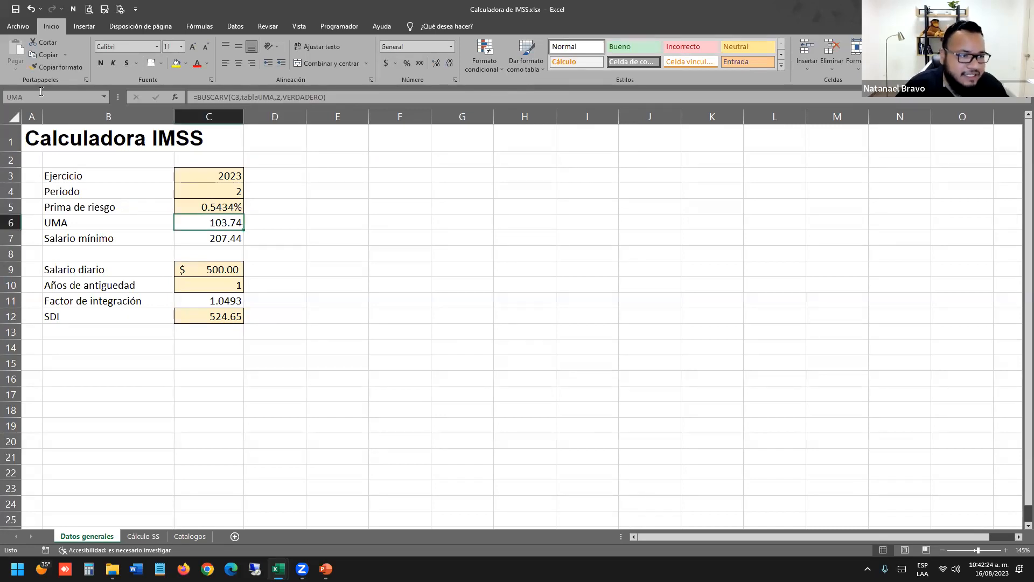
pyautogui.click(154, 533)
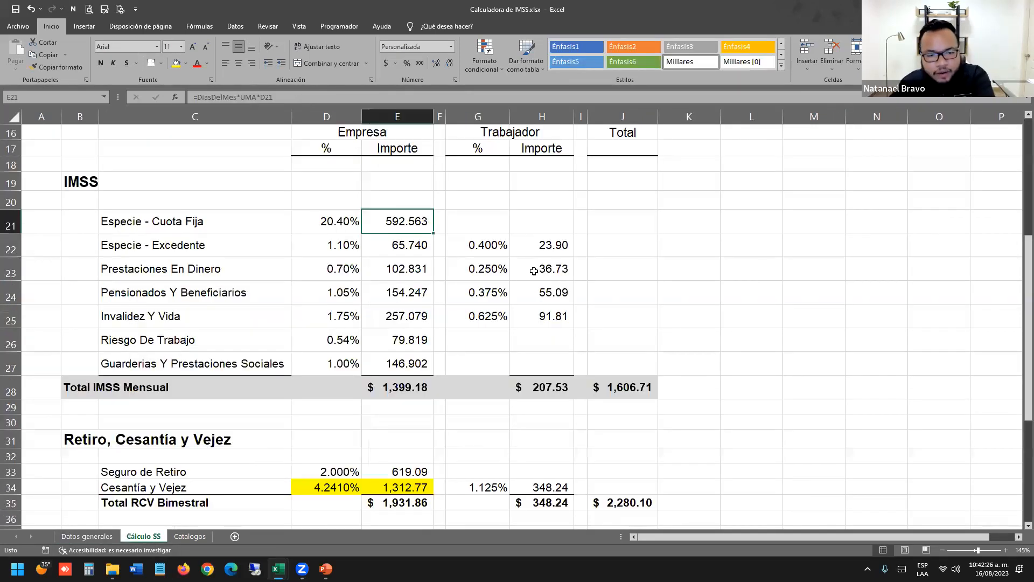
pyautogui.moveTo(340, 226); pyautogui.dragTo(604, 417)
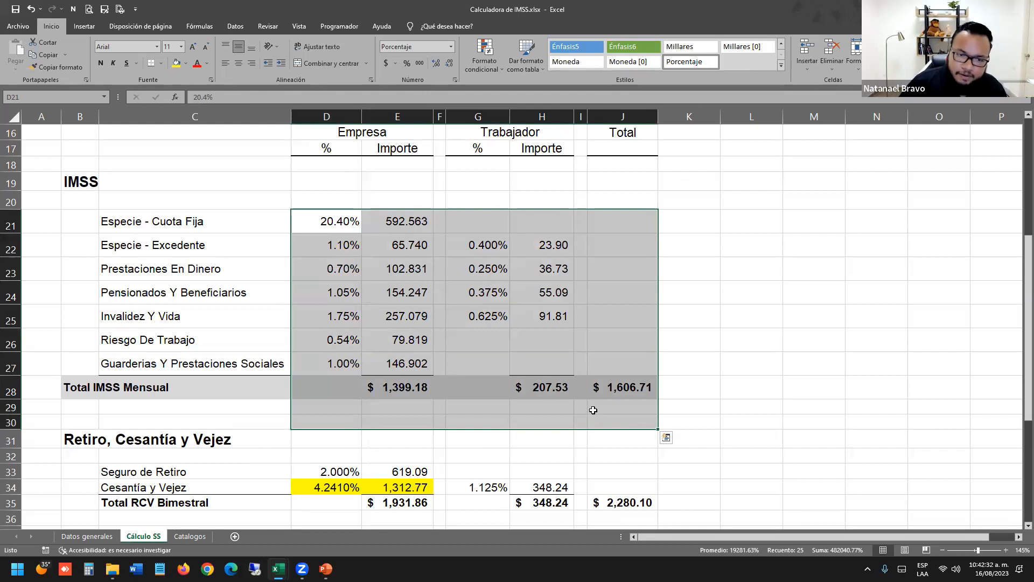
pyautogui.click(614, 346)
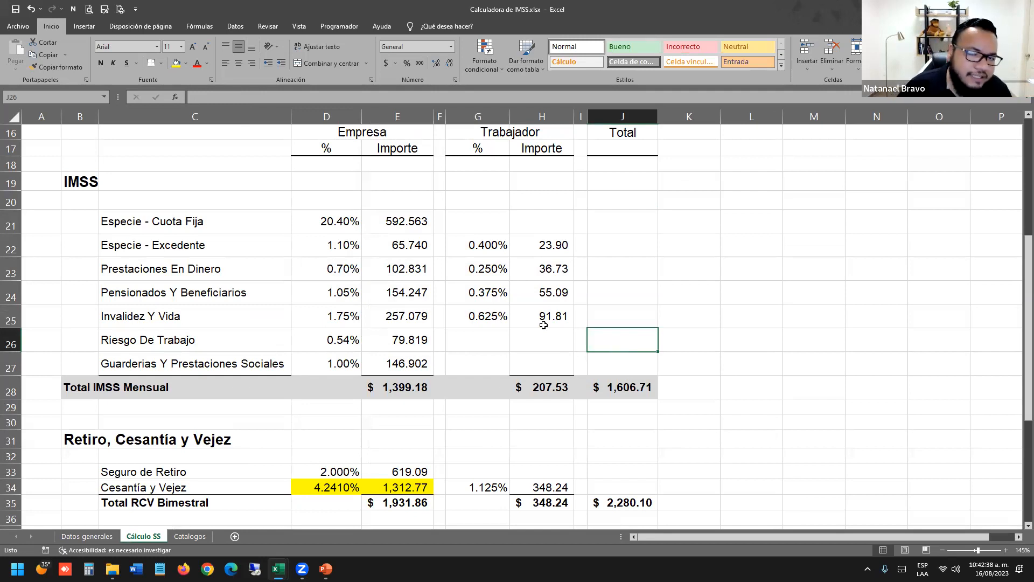
pyautogui.doubleClick(420, 267)
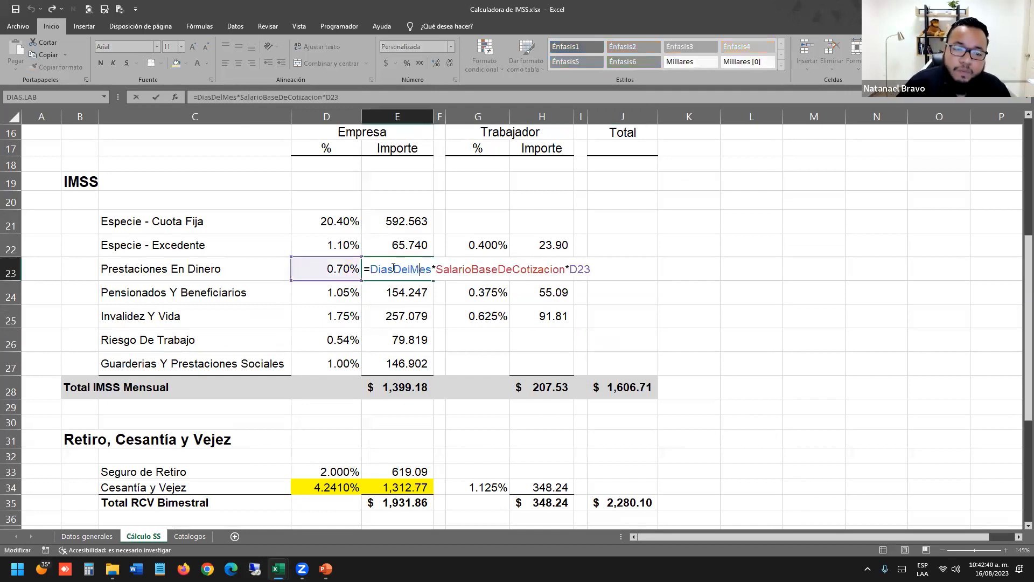
pyautogui.moveTo(364, 269); pyautogui.dragTo(685, 268)
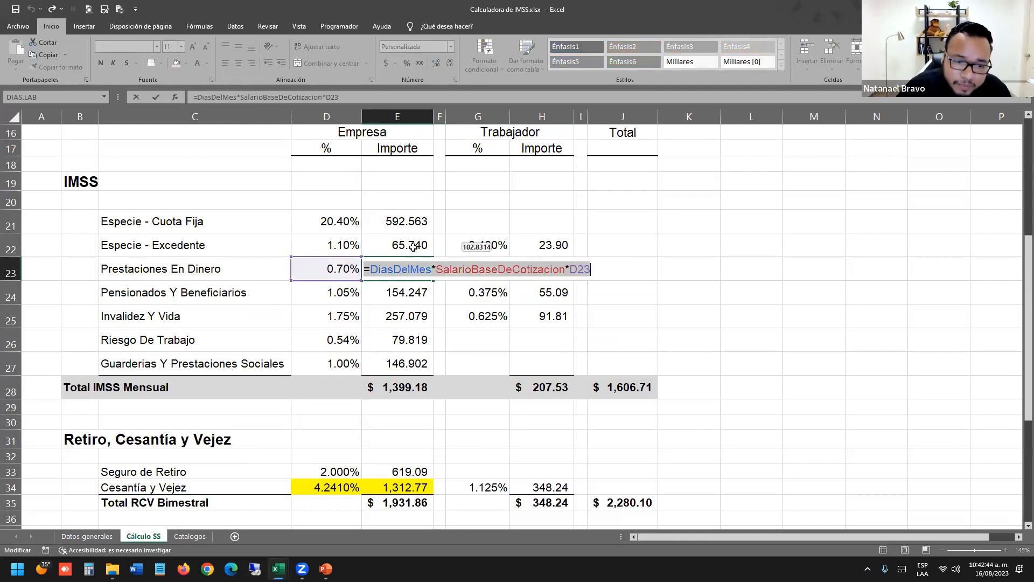
pyautogui.doubleClick(413, 268)
pyautogui.press('Escape')
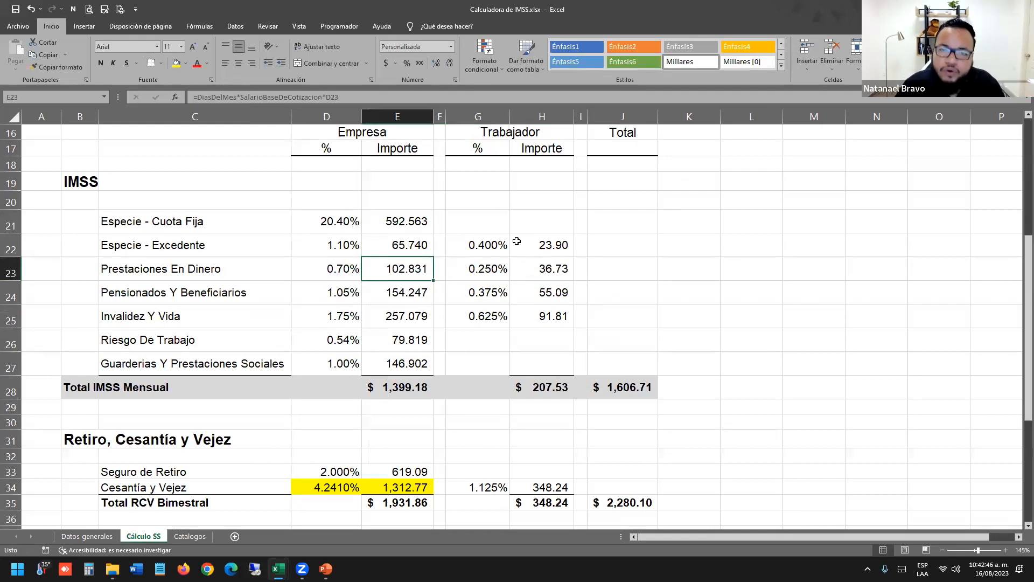
pyautogui.hotkey('alt', 'Tab')
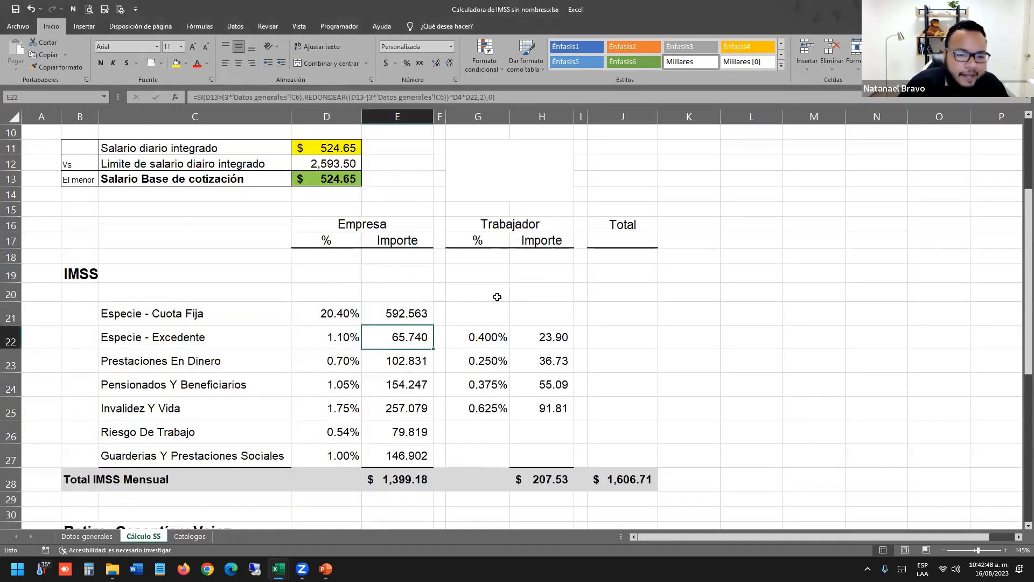
pyautogui.doubleClick(393, 337)
pyautogui.press('Escape')
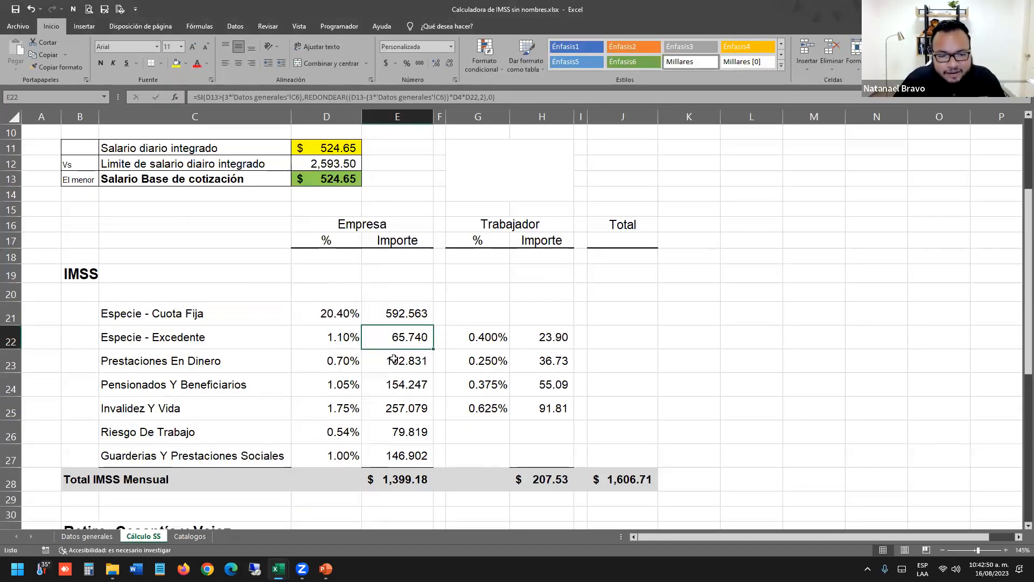
pyautogui.doubleClick(387, 361)
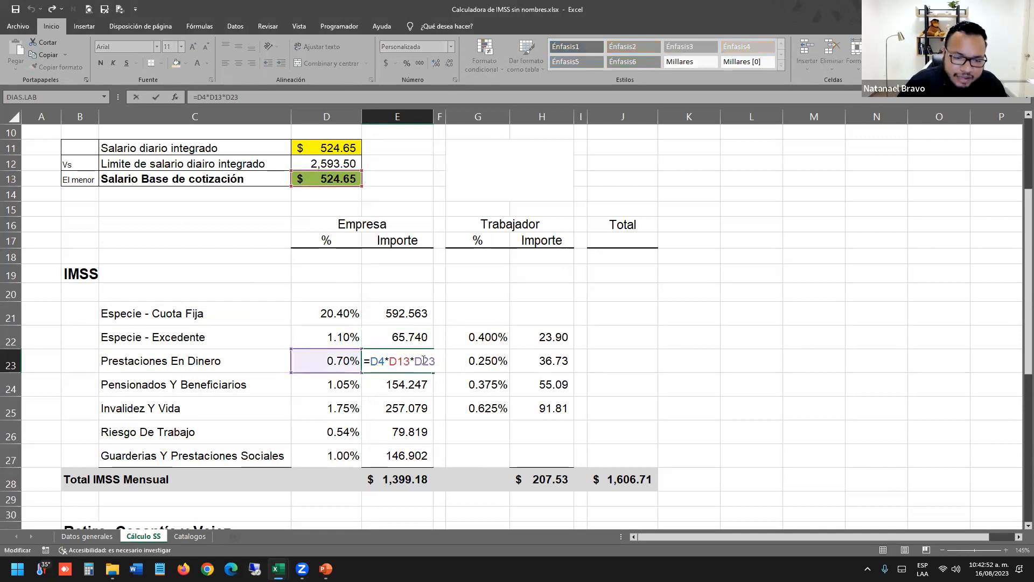
pyautogui.press('Escape')
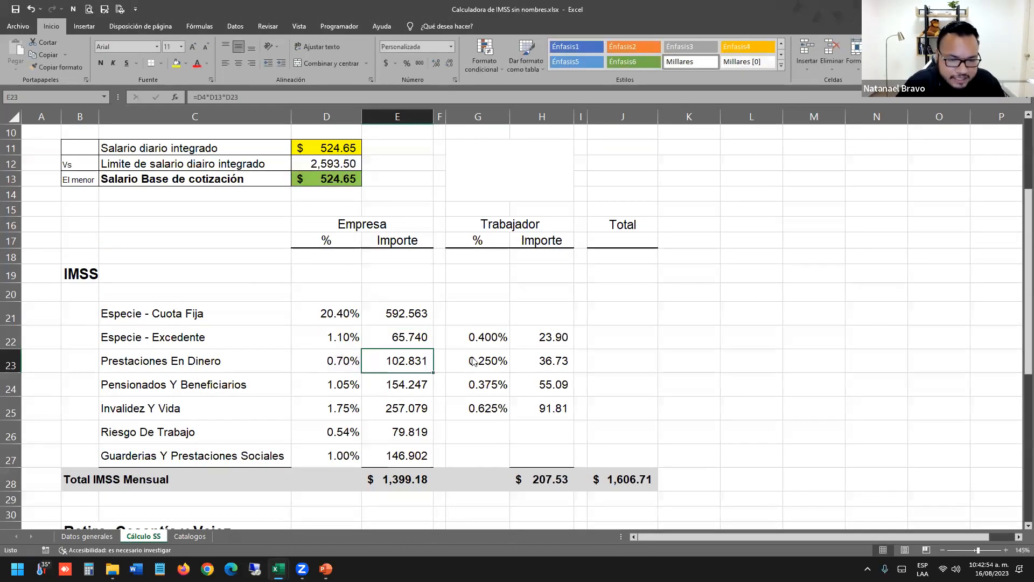
pyautogui.hotkey('alt', 'Tab')
pyautogui.doubleClick(405, 274)
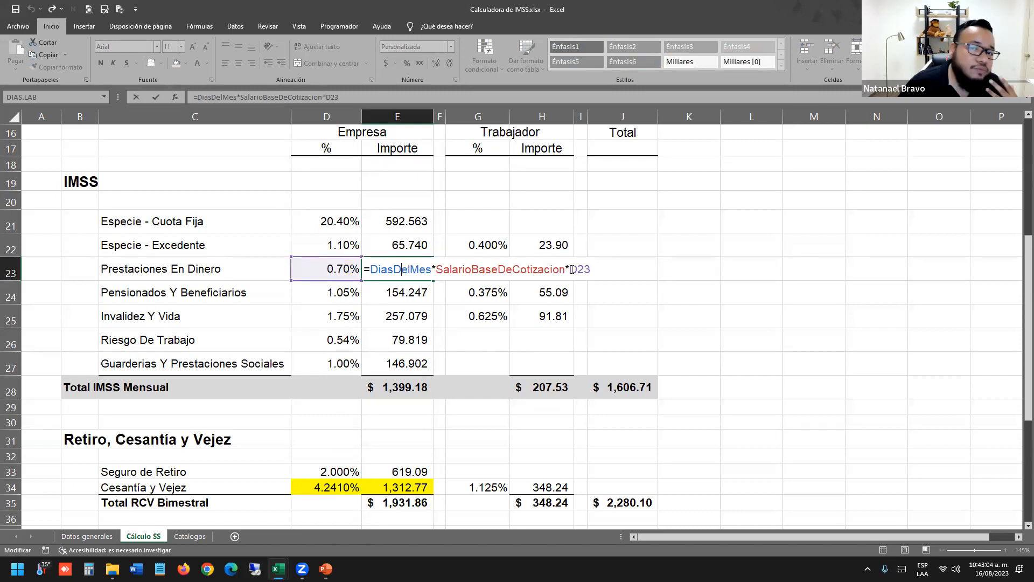
pyautogui.press('Return')
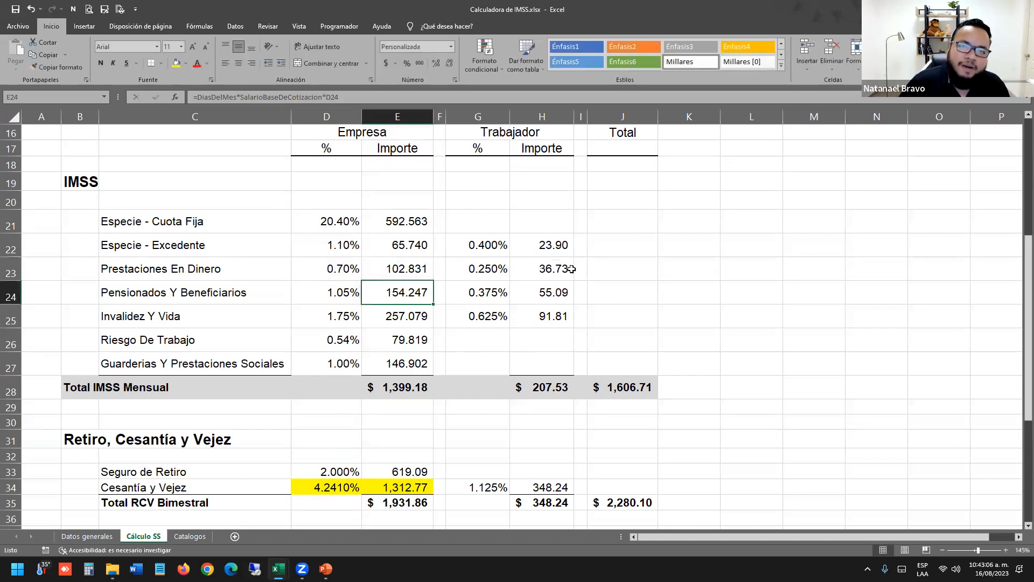
# Select the 0.625% rate in G25 on the named calculator's Cálculo SS sheet.
pyautogui.click(484, 316)
pyautogui.scroll(1, 479, 323)
pyautogui.scroll(5, 479, 324)
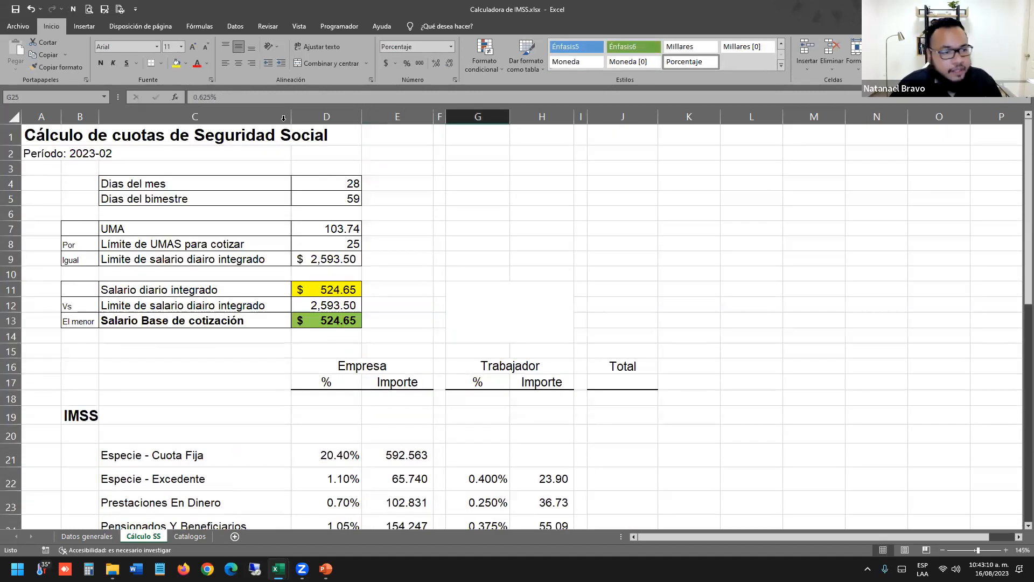
pyautogui.scroll(-3, 596, 208)
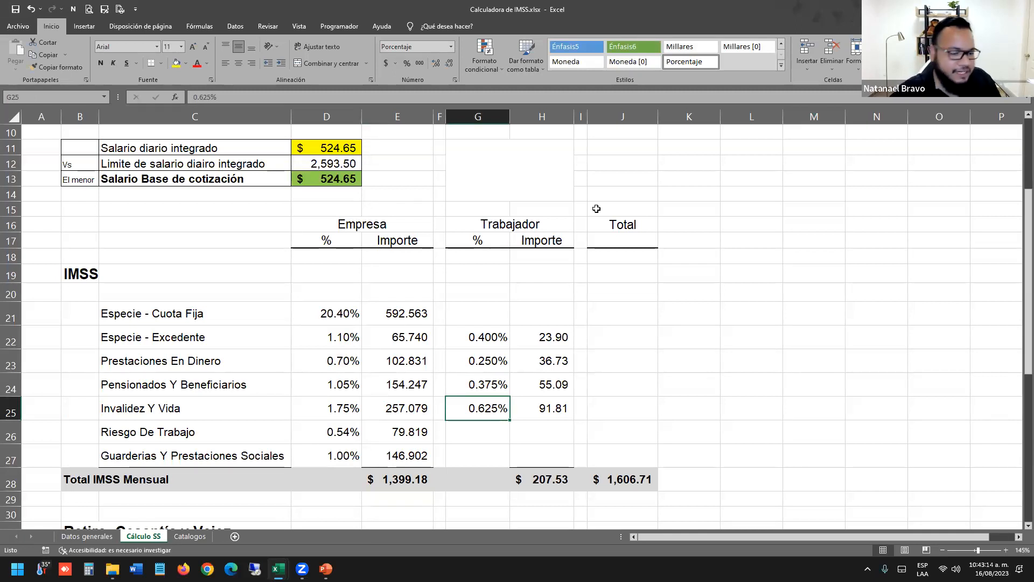
# Compare the 1.00% rate in D27 and Datos generales in the unnamed calculator, then switch windows again.
pyautogui.hotkey('alt', 'Tab')
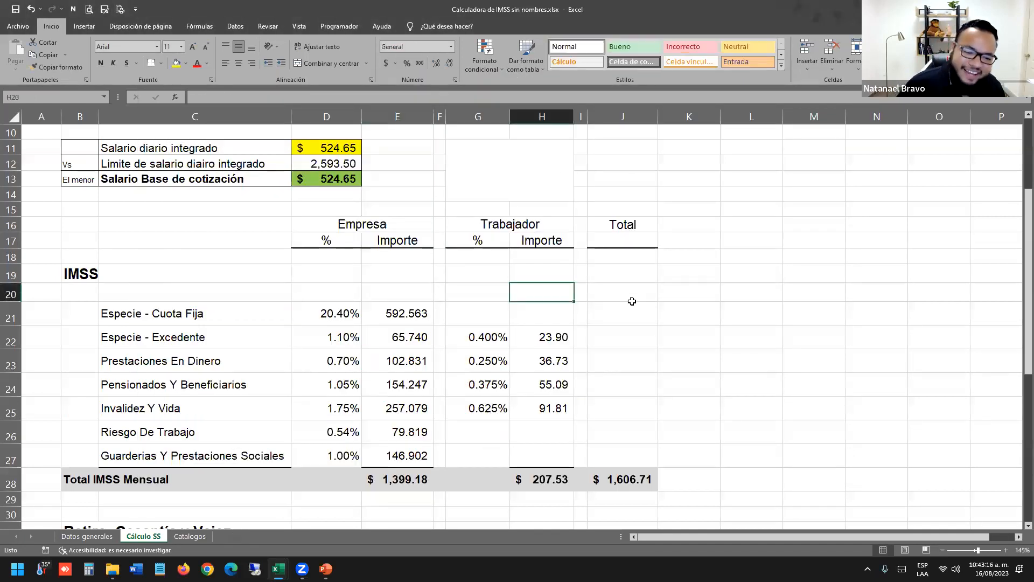
pyautogui.scroll(-2, 633, 301)
pyautogui.click(326, 366)
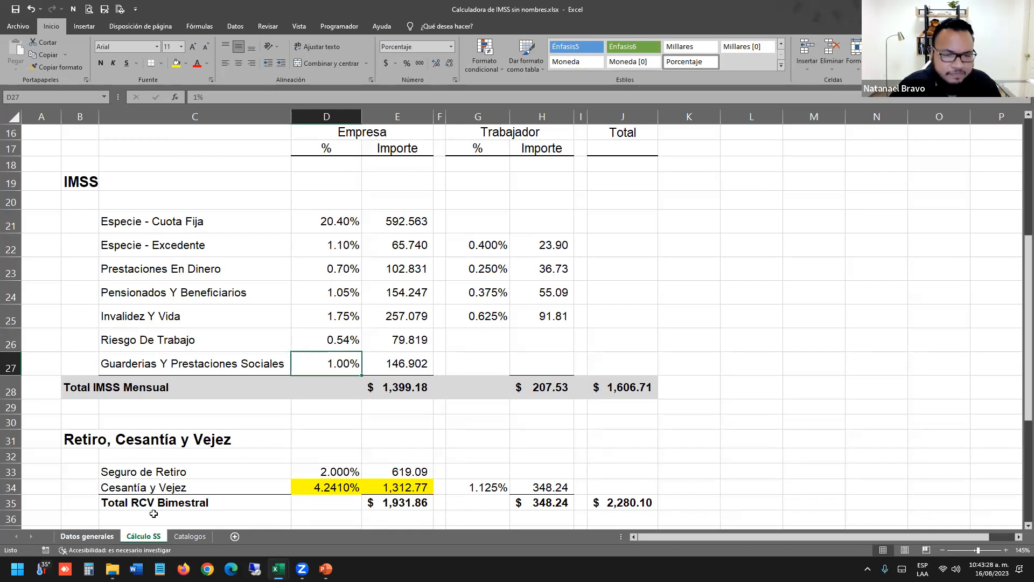
pyautogui.click(102, 537)
pyautogui.click(348, 302)
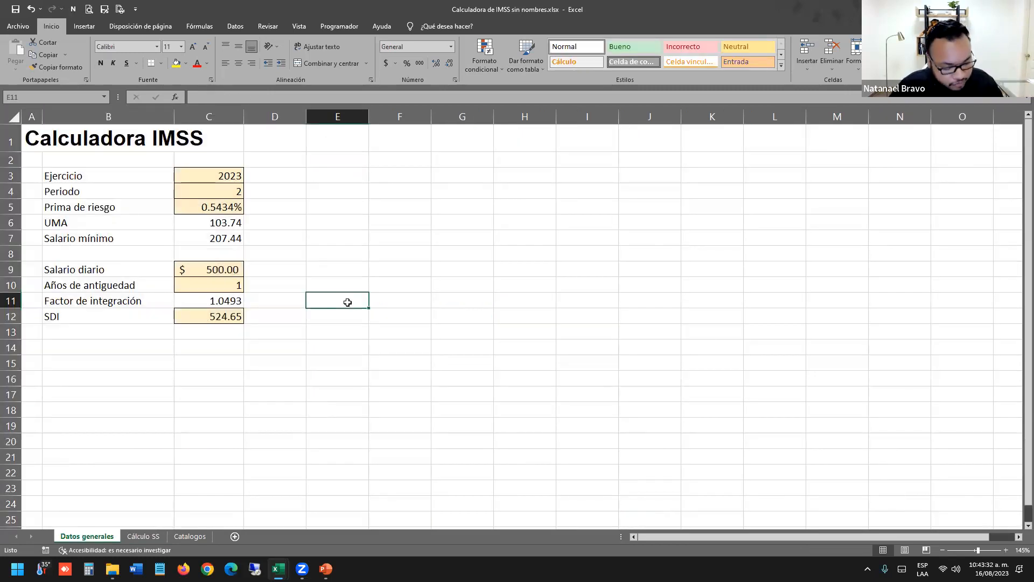
pyautogui.hotkey('alt', 'Tab')
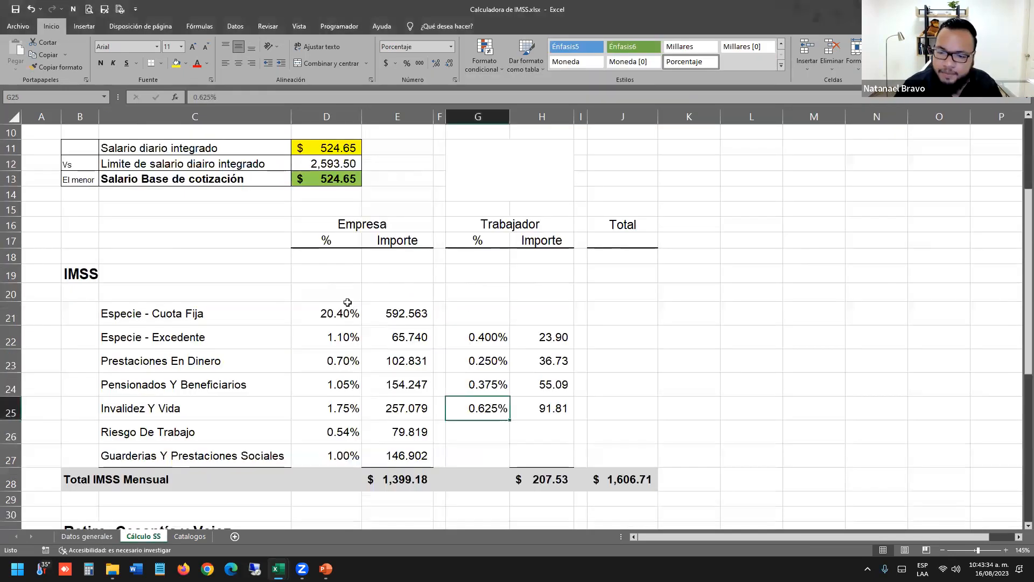
pyautogui.hotkey('alt', 'Tab')
pyautogui.hotkey('alt', 'Tab')
pyautogui.hotkey('alt', 'Tab')
pyautogui.click(312, 326)
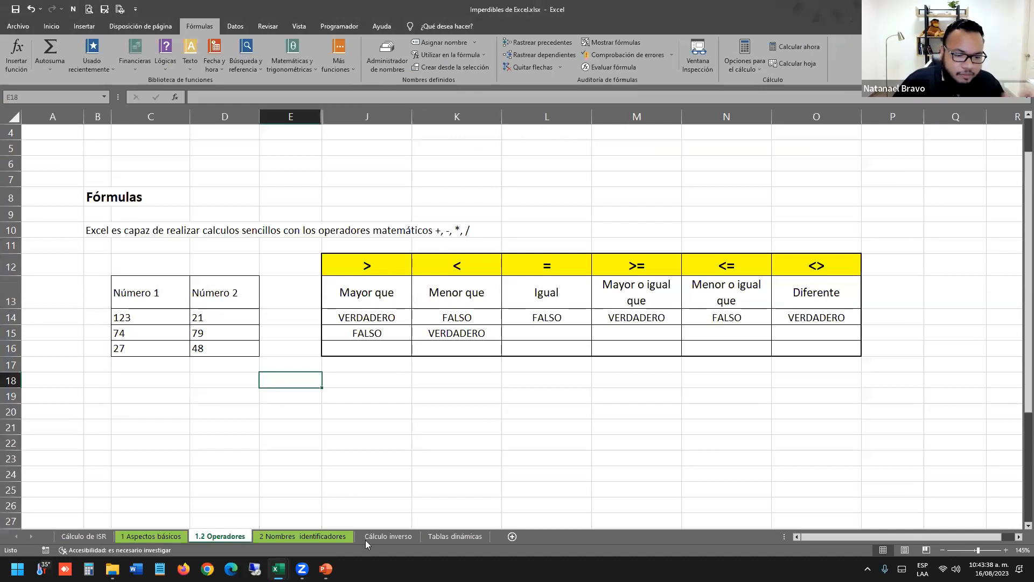
pyautogui.click(302, 536)
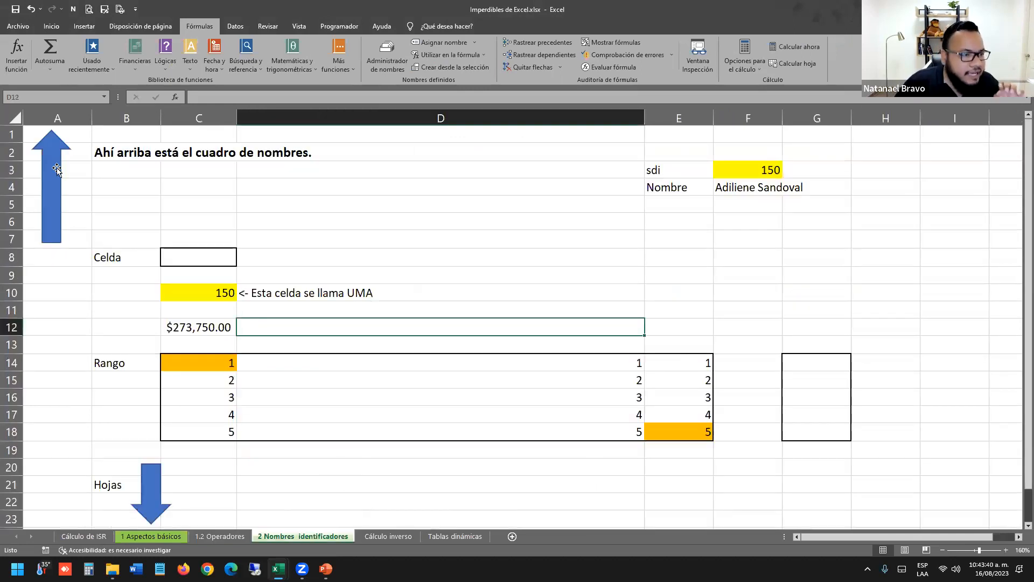
pyautogui.moveTo(53, 156)
pyautogui.mouseDown()
pyautogui.moveTo(59, 136)
pyautogui.moveTo(59, 144)
pyautogui.mouseUp()
pyautogui.click(148, 181)
pyautogui.click(147, 166)
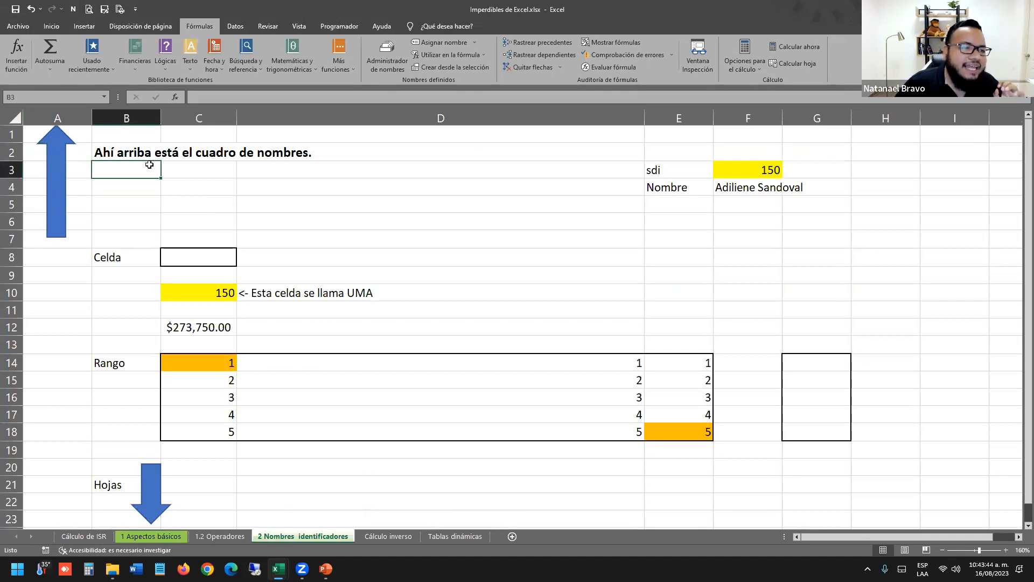
pyautogui.click(284, 190)
pyautogui.scroll(-1, 576, 197)
pyautogui.click(323, 185)
pyautogui.click(281, 151)
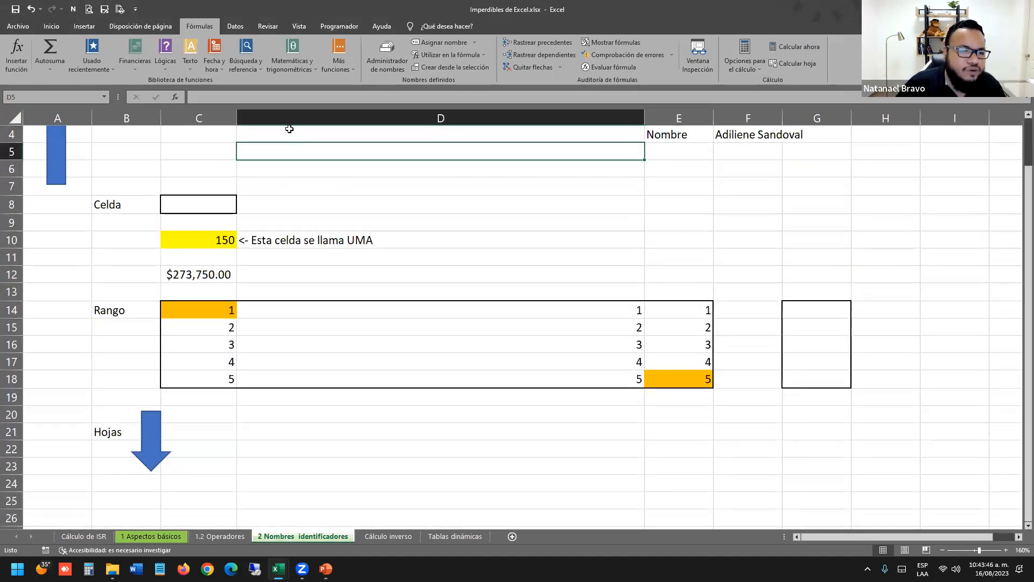
pyautogui.click(208, 136)
pyautogui.scroll(3, 323, 177)
pyautogui.click(371, 188)
pyautogui.click(316, 171)
pyautogui.click(313, 188)
pyautogui.click(305, 201)
pyautogui.click(299, 191)
pyautogui.click(338, 217)
pyautogui.click(347, 190)
pyautogui.click(55, 95)
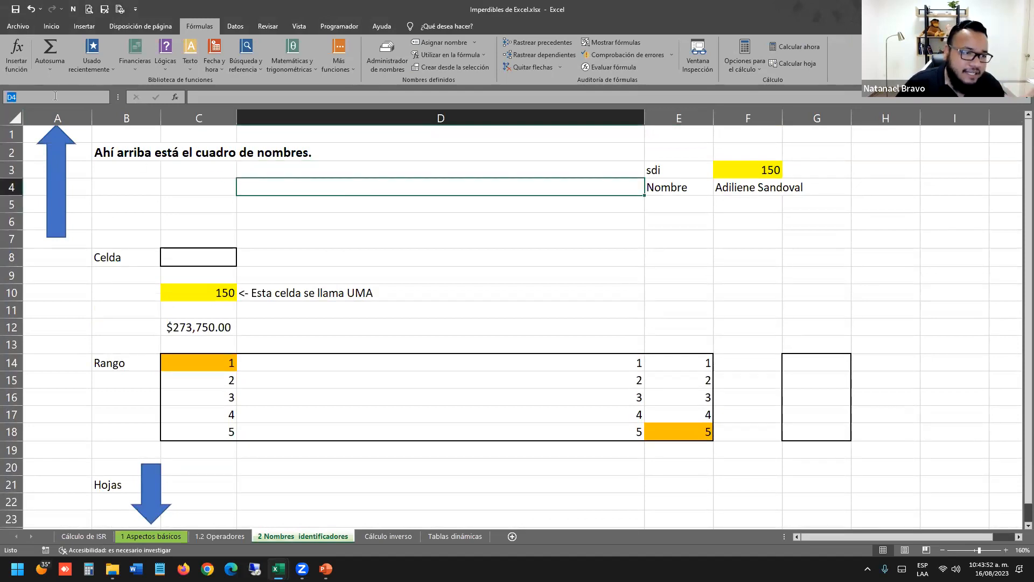
pyautogui.click(330, 205)
pyautogui.click(310, 183)
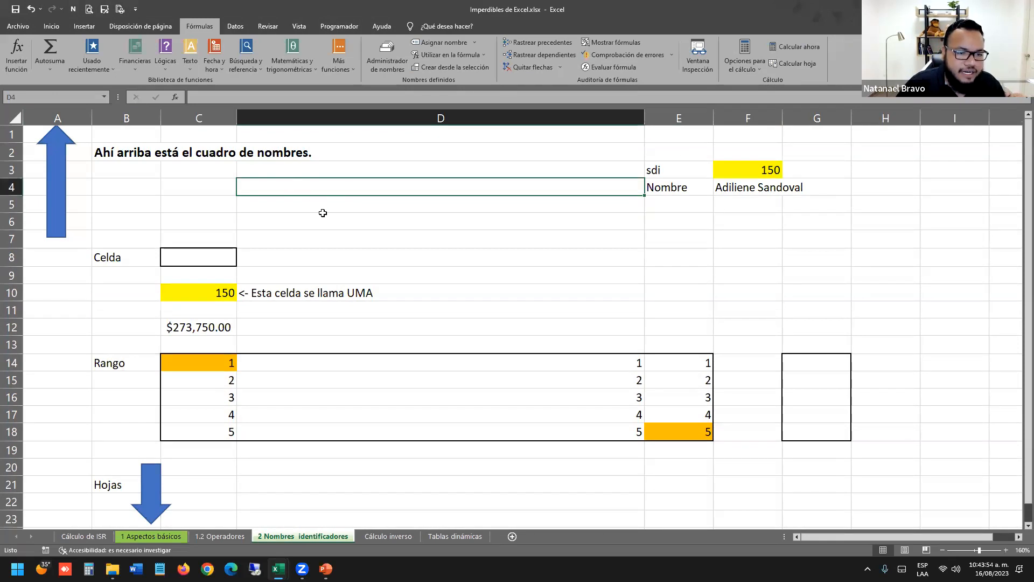
pyautogui.click(341, 218)
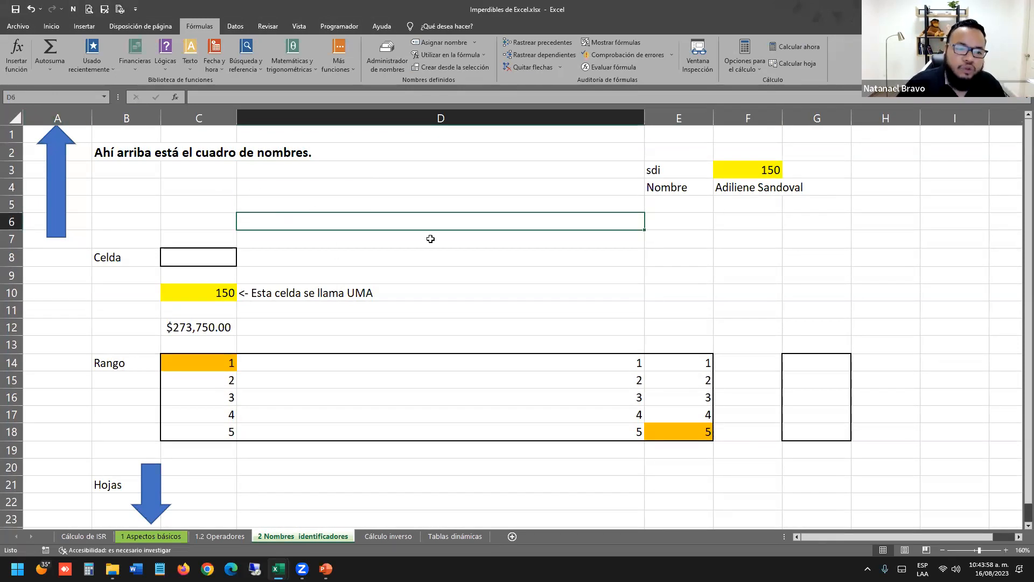
pyautogui.click(402, 257)
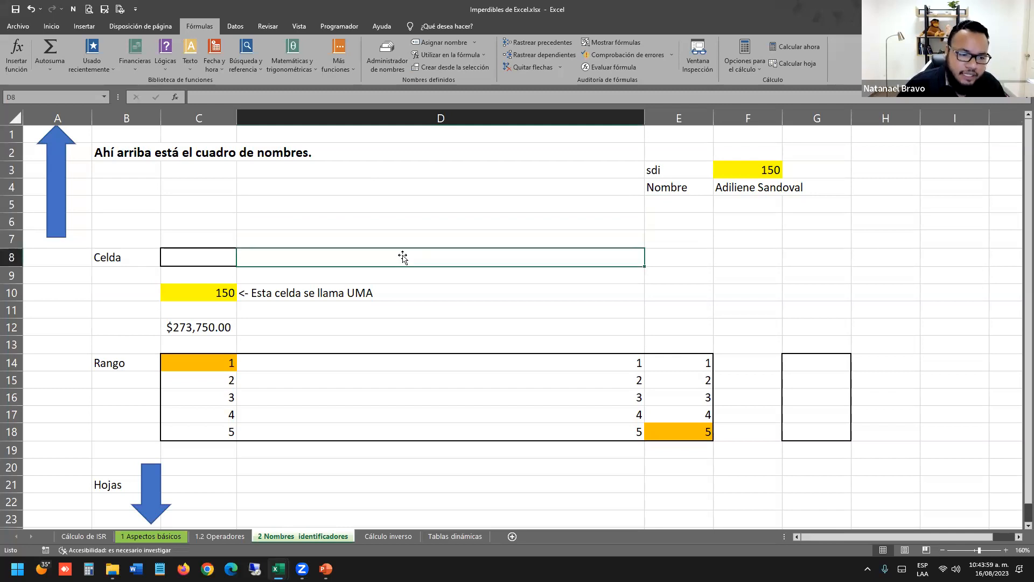
pyautogui.click(207, 294)
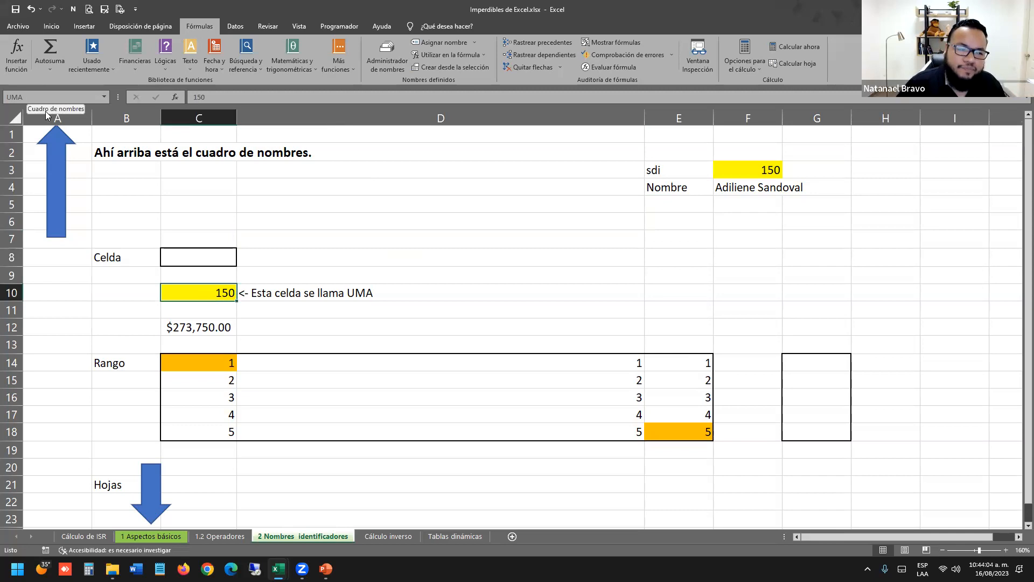
pyautogui.scroll(-4, 291, 192)
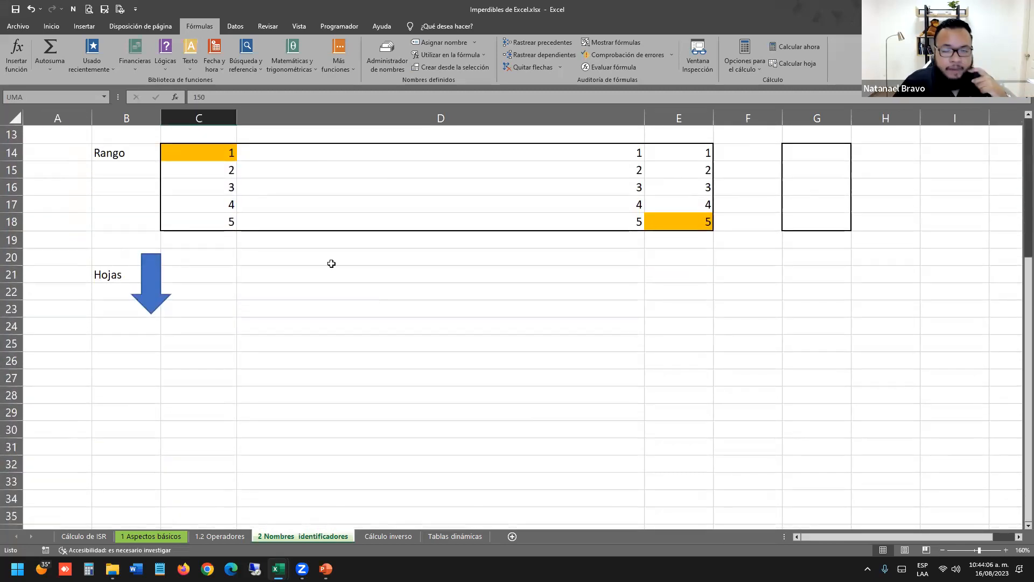
pyautogui.scroll(4, 371, 291)
pyautogui.scroll(-3, 372, 293)
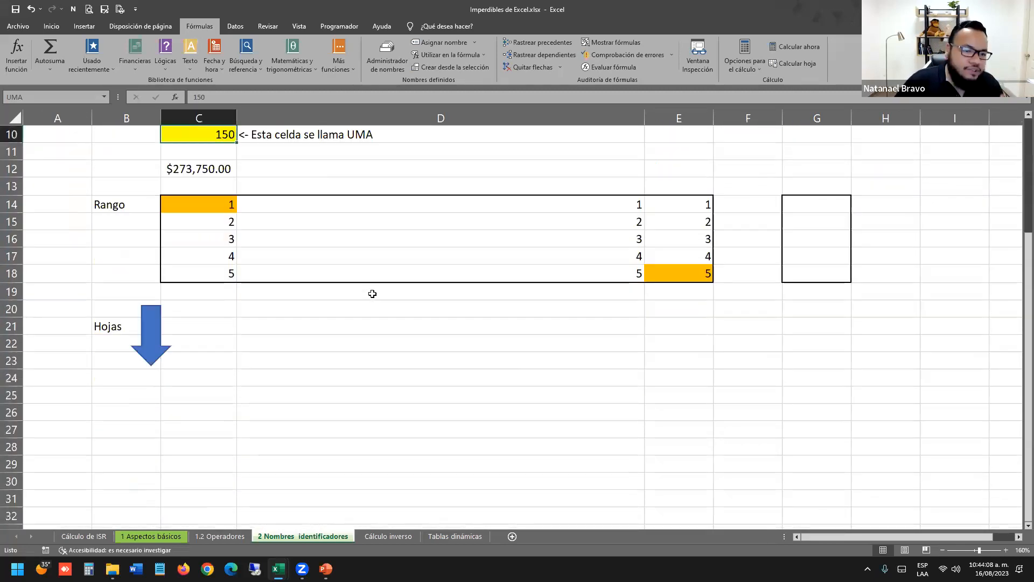
pyautogui.click(346, 311)
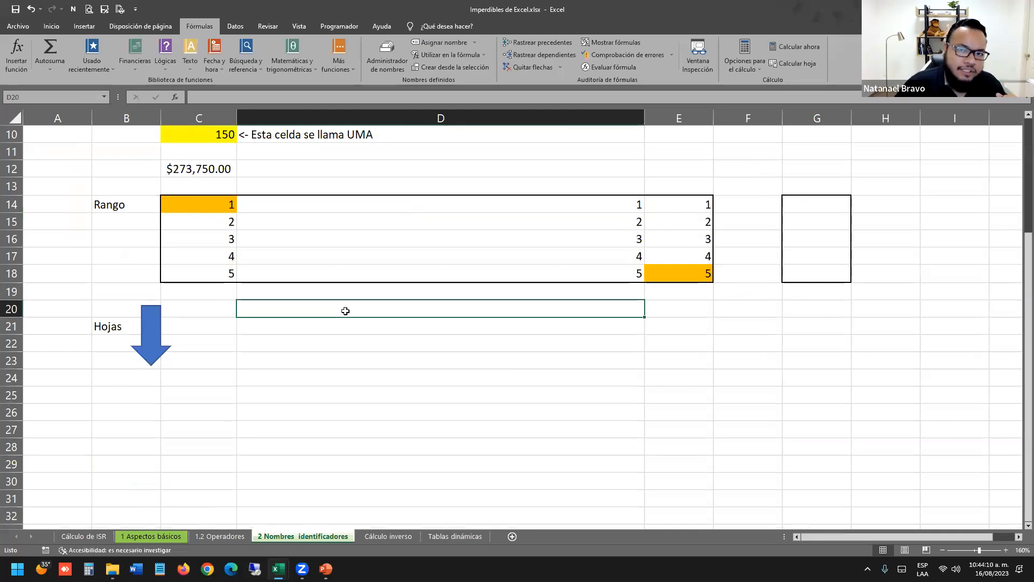
pyautogui.click(339, 329)
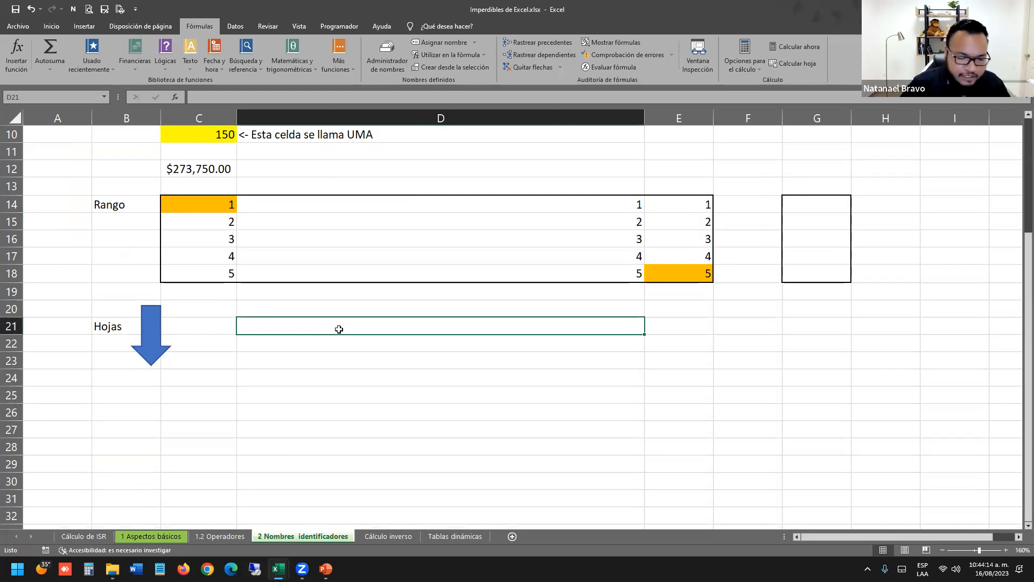
# Enter the label 'Nombre del cte' in C25 and the customer's full name in D25.
pyautogui.press('Down')
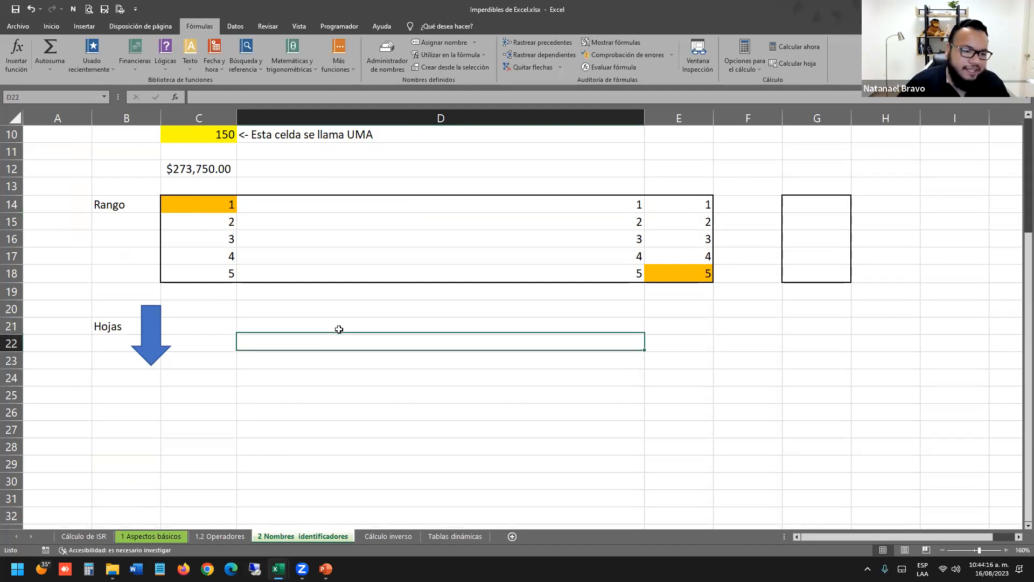
pyautogui.press('Down')
pyautogui.press('Down')
pyautogui.press('Down')
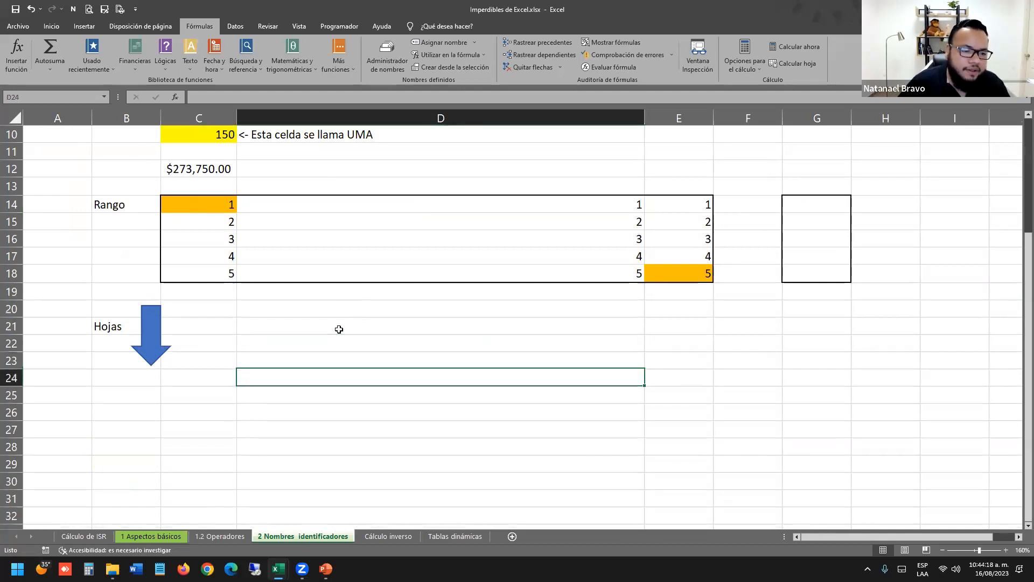
pyautogui.press('Left')
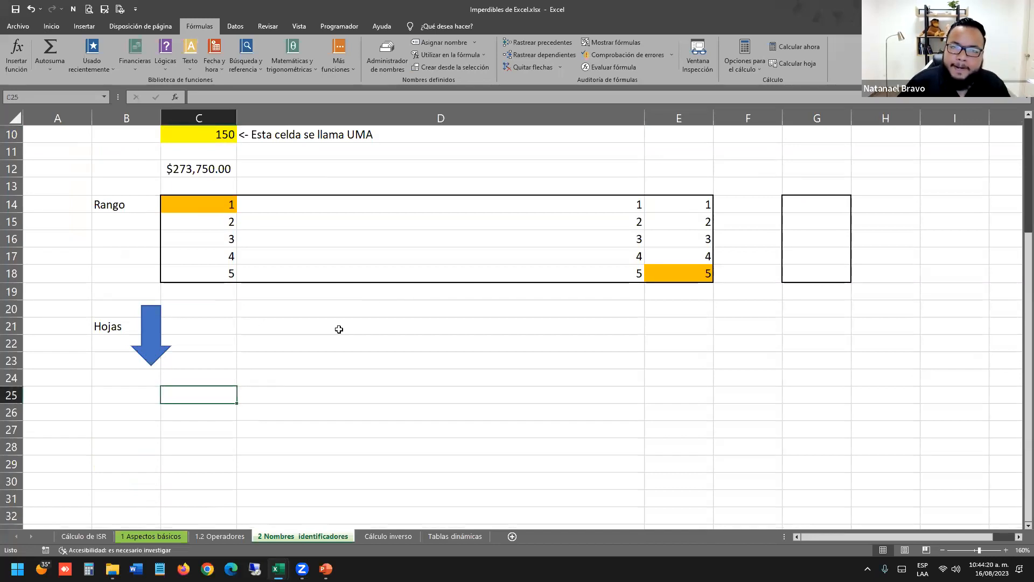
pyautogui.press('Right')
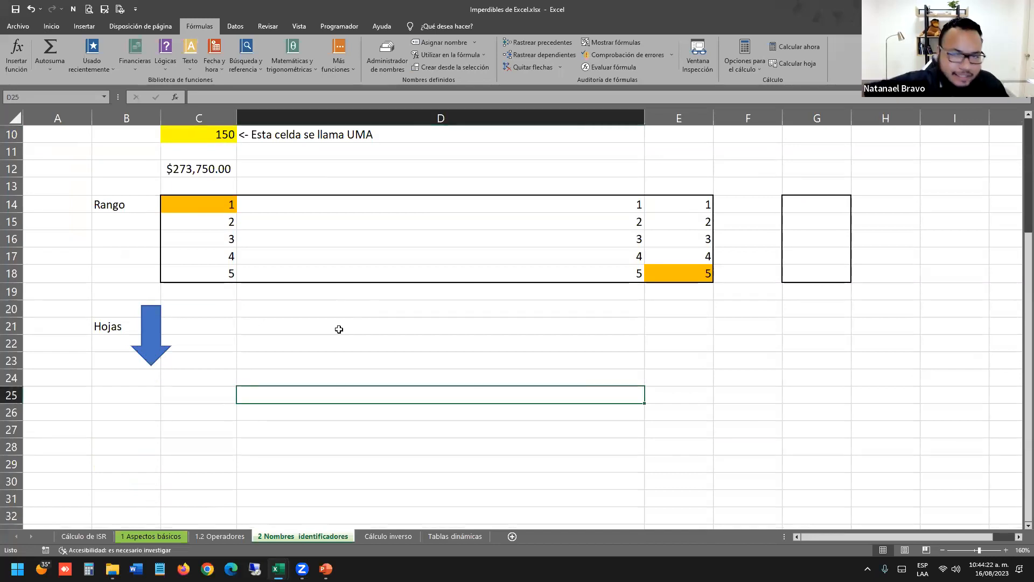
pyautogui.press('Left')
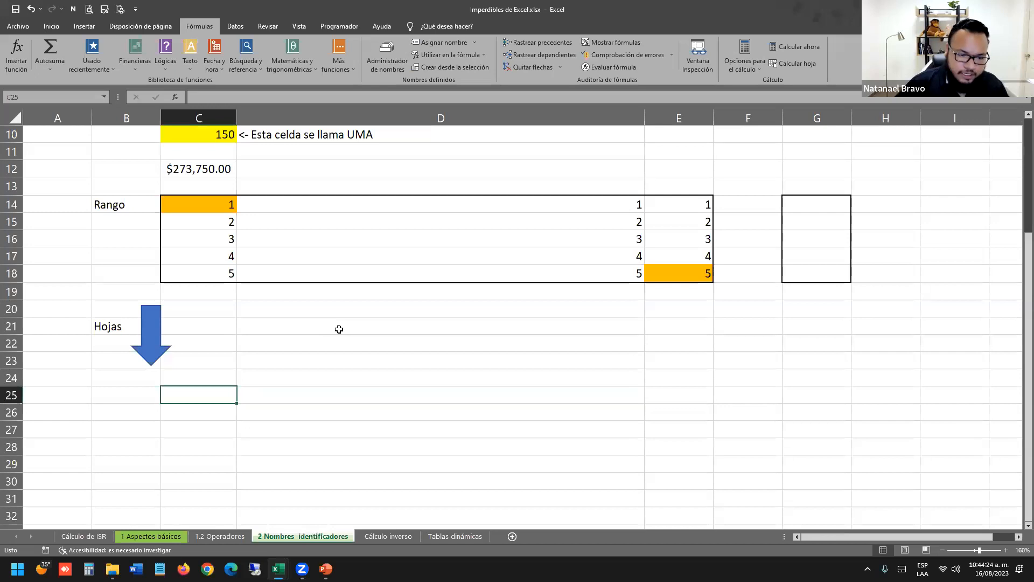
pyautogui.write('Nombre del cte')
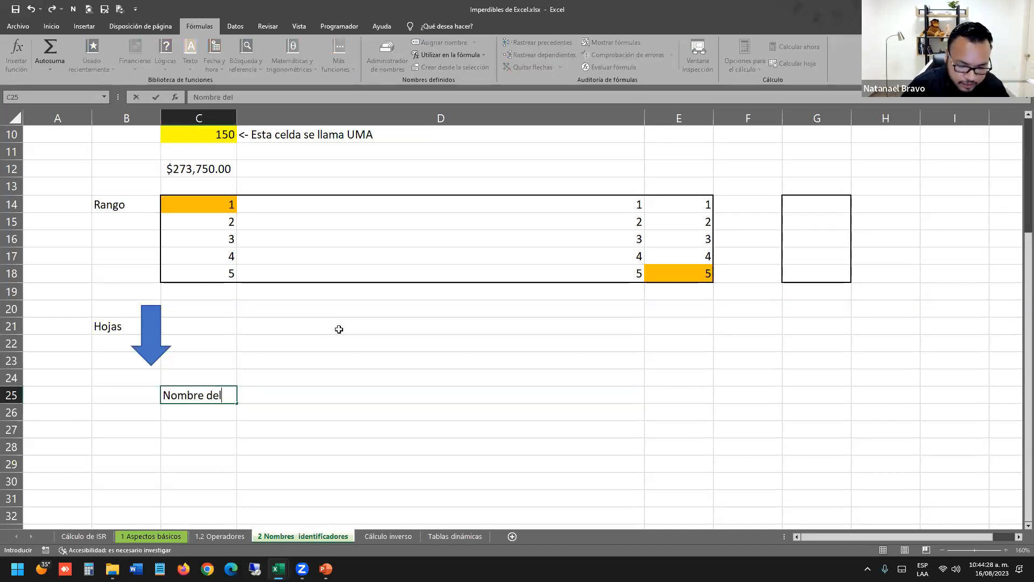
pyautogui.press('Right')
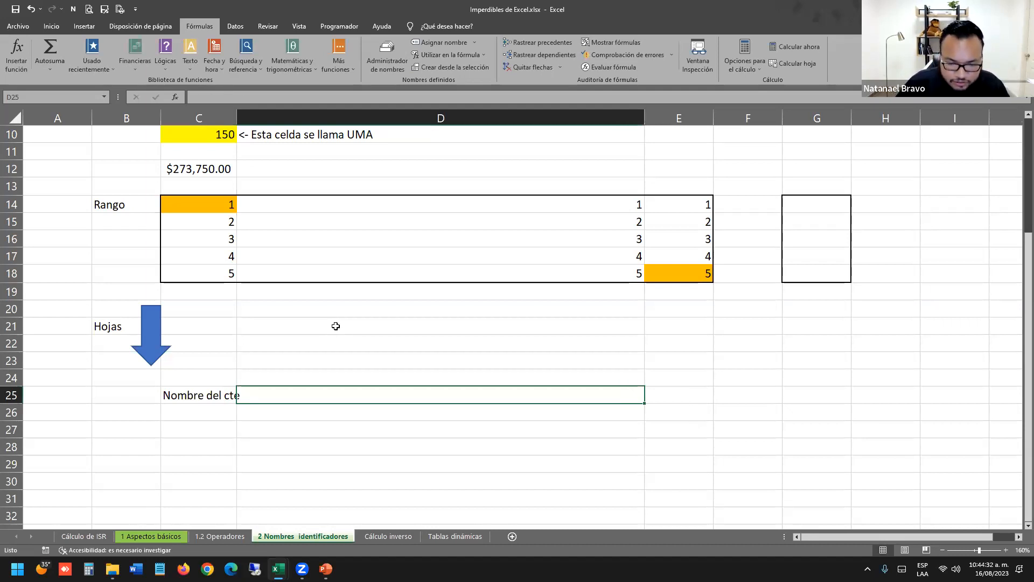
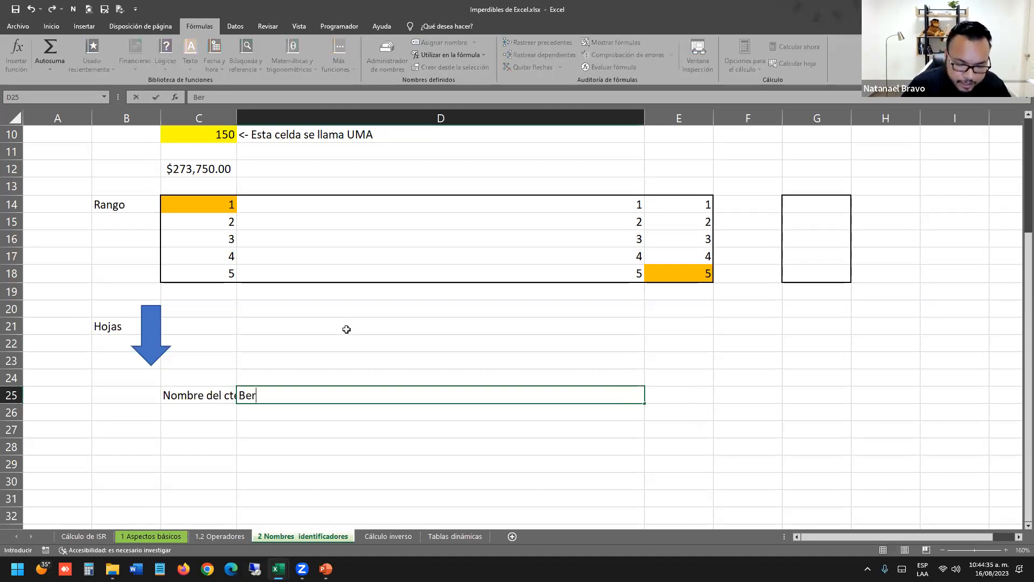
pyautogui.press('Return')
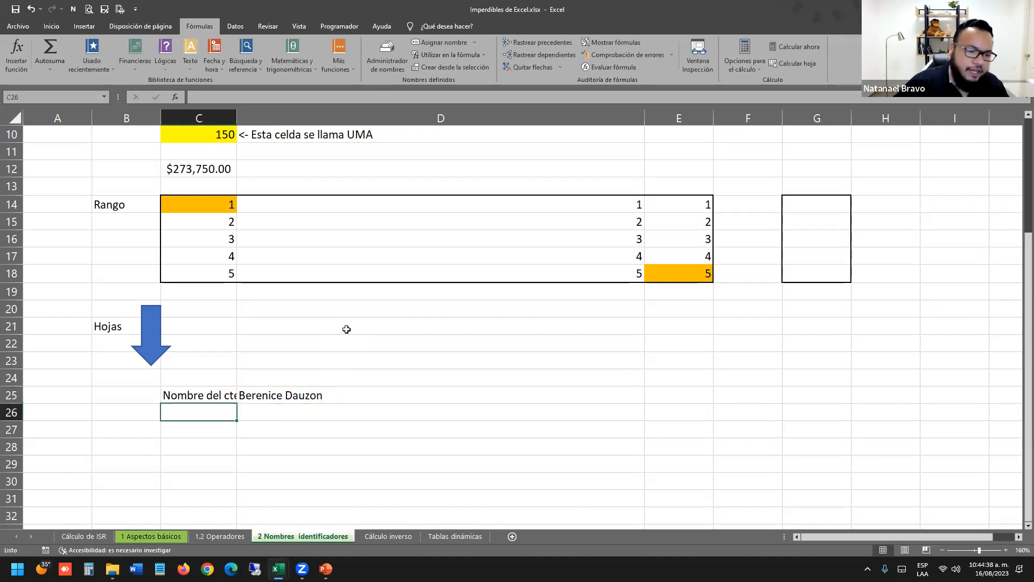
# Make the customer name in D25 bold.
pyautogui.click(355, 408)
pyautogui.click(359, 396)
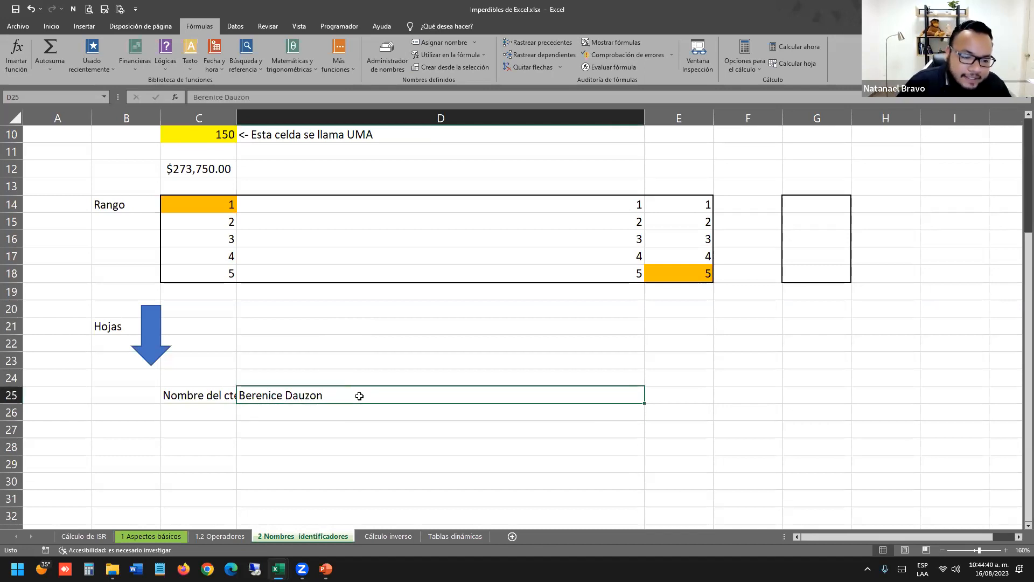
pyautogui.click(221, 536)
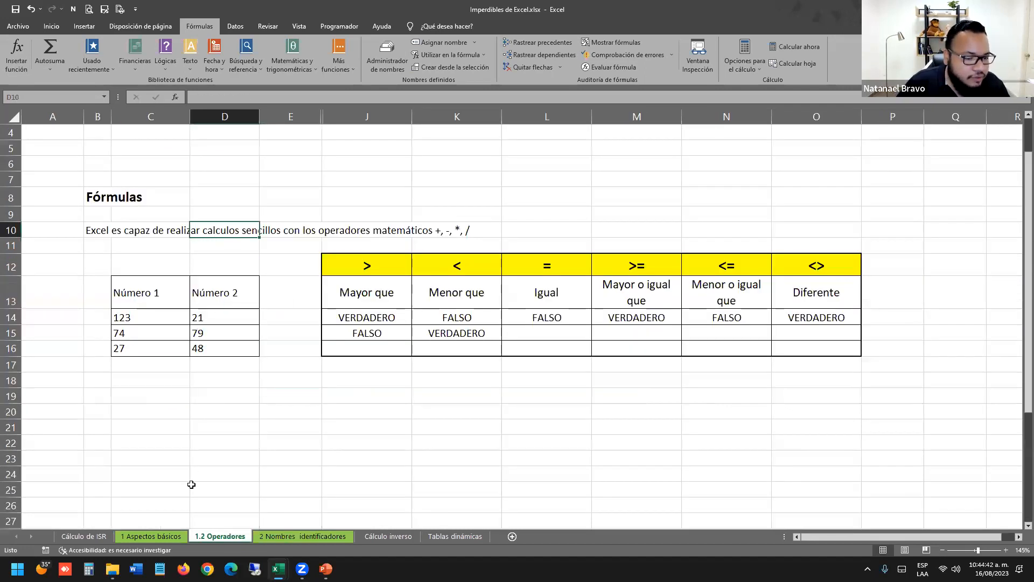
pyautogui.click(100, 537)
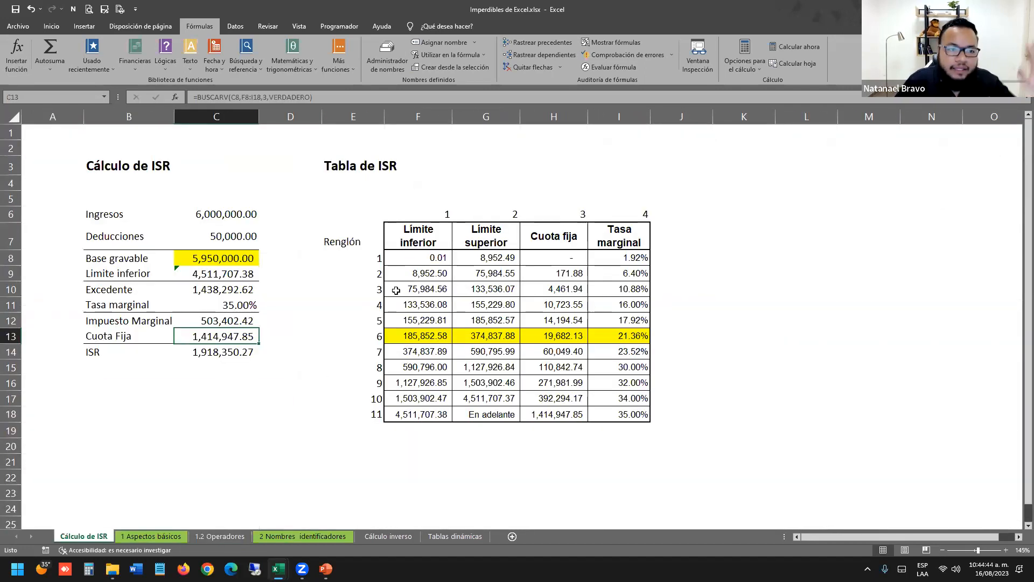
pyautogui.click(153, 536)
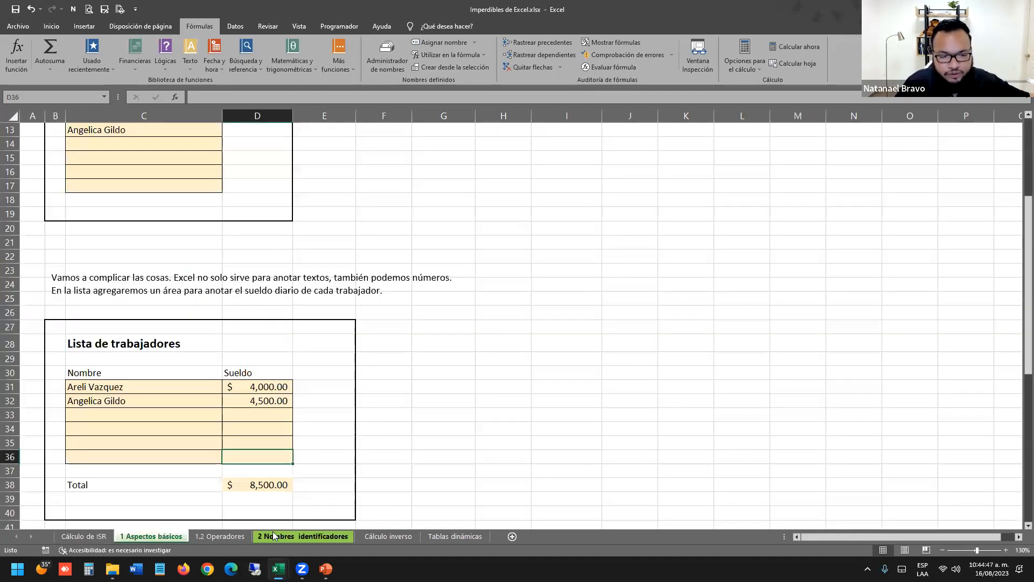
pyautogui.click(273, 537)
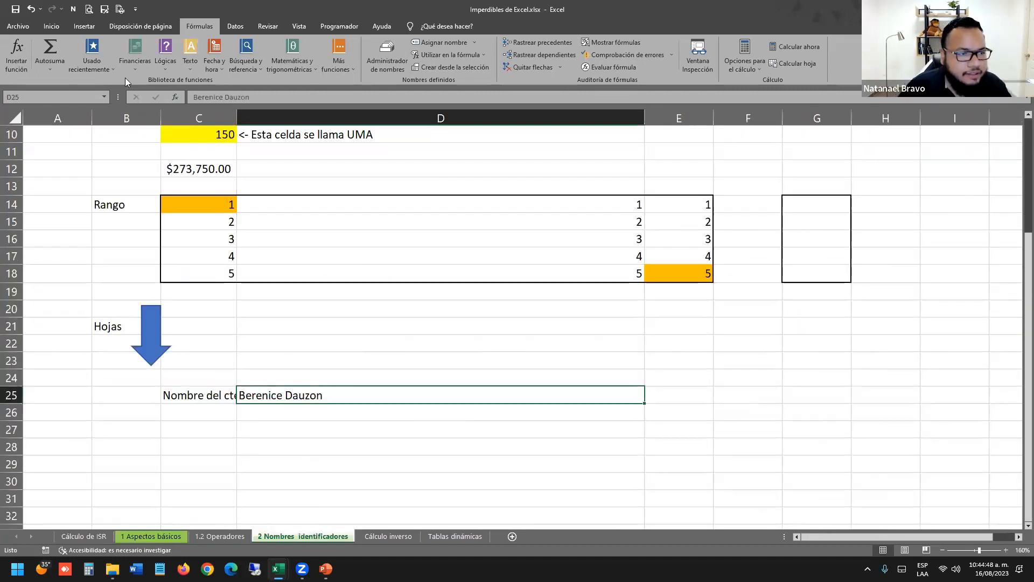
pyautogui.click(51, 26)
pyautogui.click(100, 63)
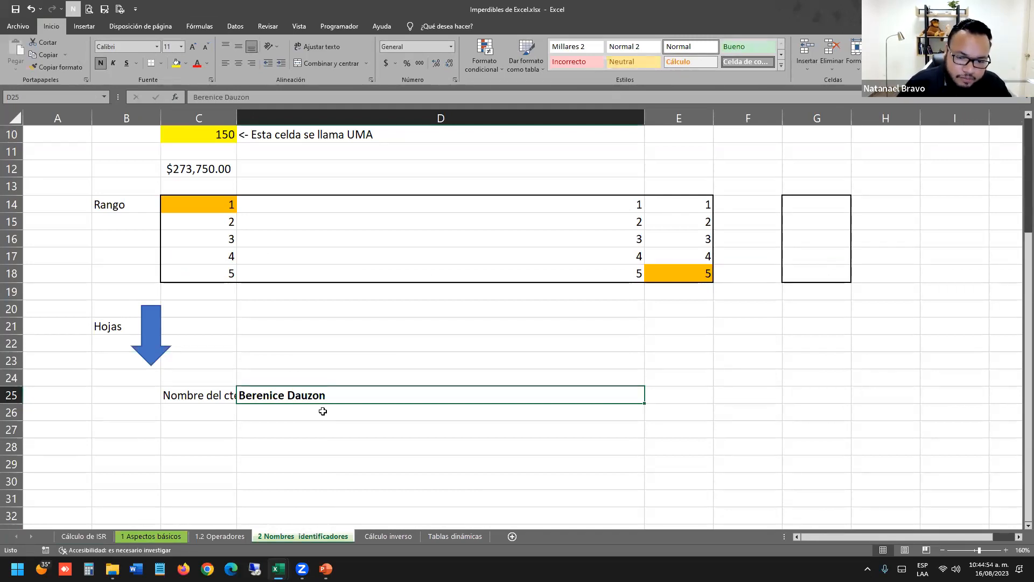
# Name cell D25 NombreCliente via the Name Box.
pyautogui.click(37, 96)
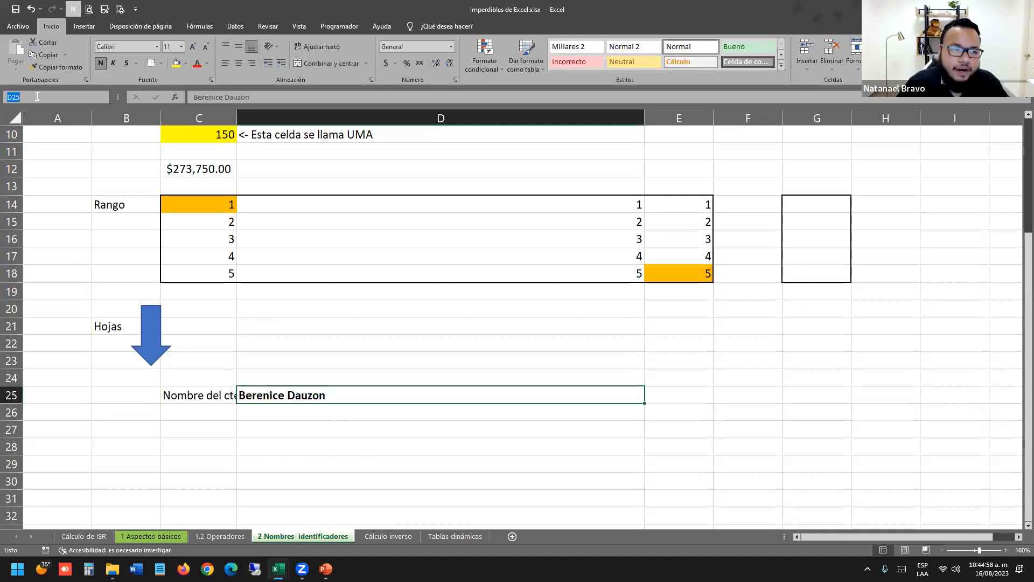
pyautogui.write('Nombr')
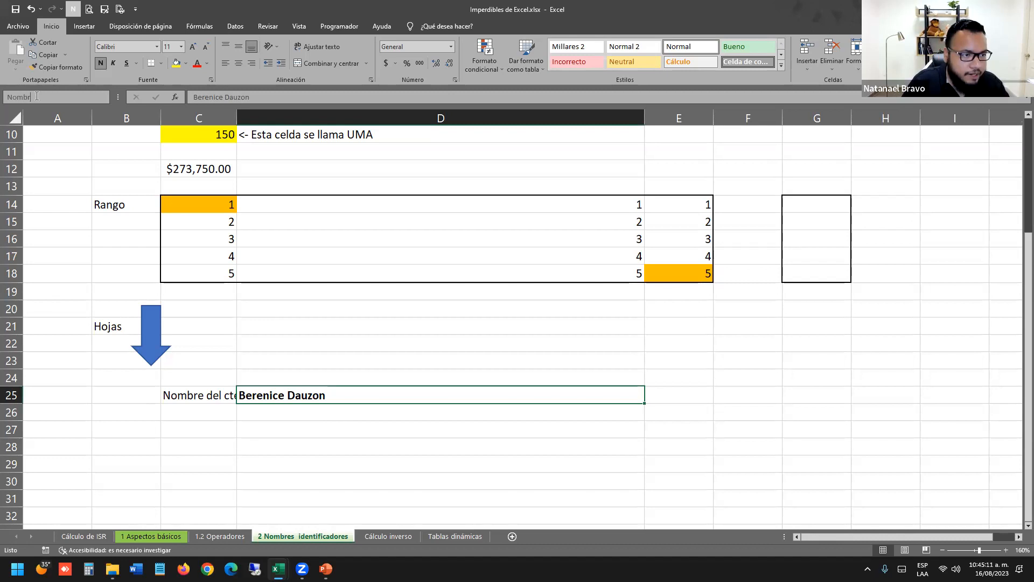
pyautogui.write('Ident')
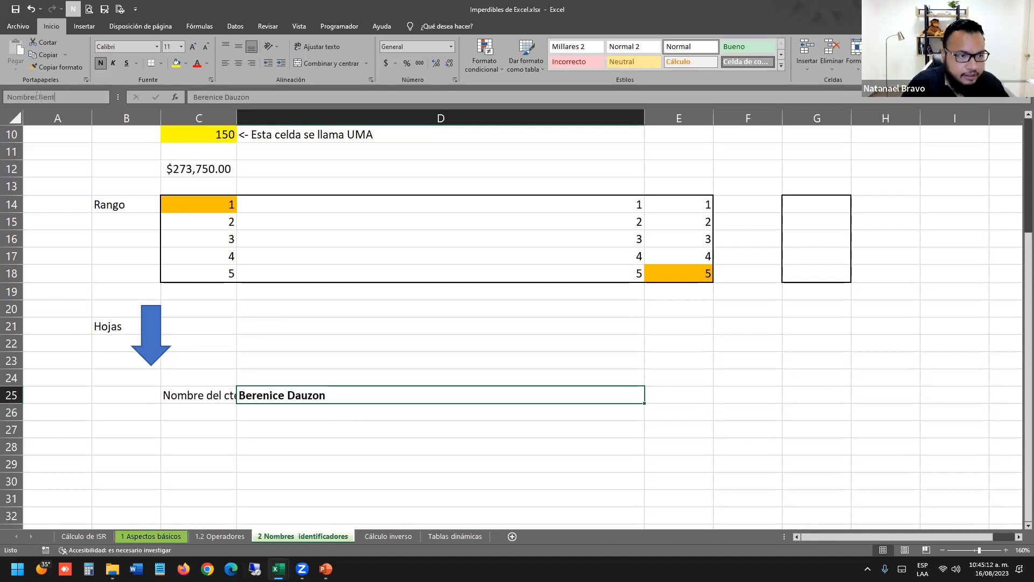
pyautogui.press('Return')
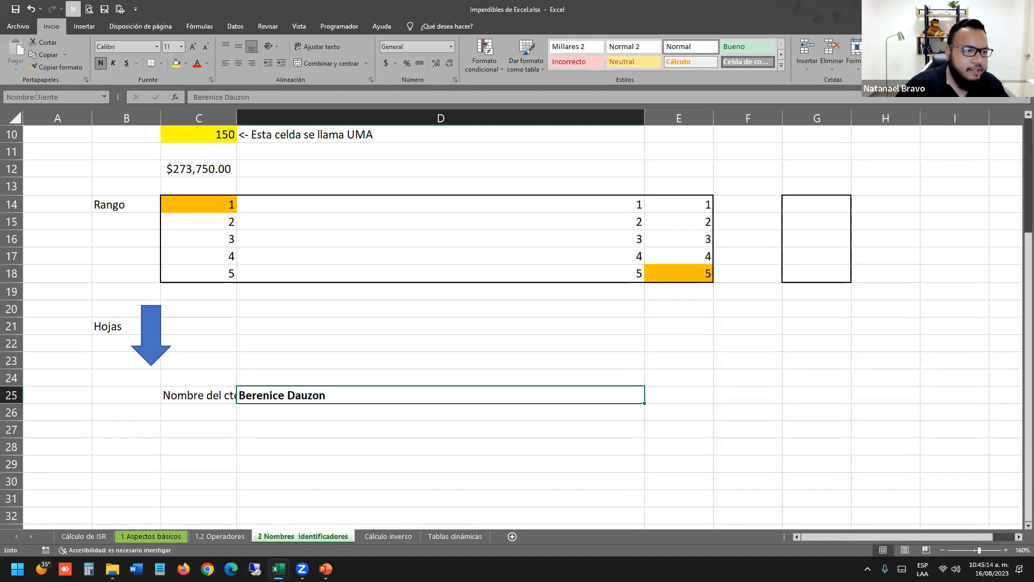
# Fill D25 with yellow and move on to the 1.2 Operadores sheet.
pyautogui.click(376, 348)
pyautogui.click(355, 399)
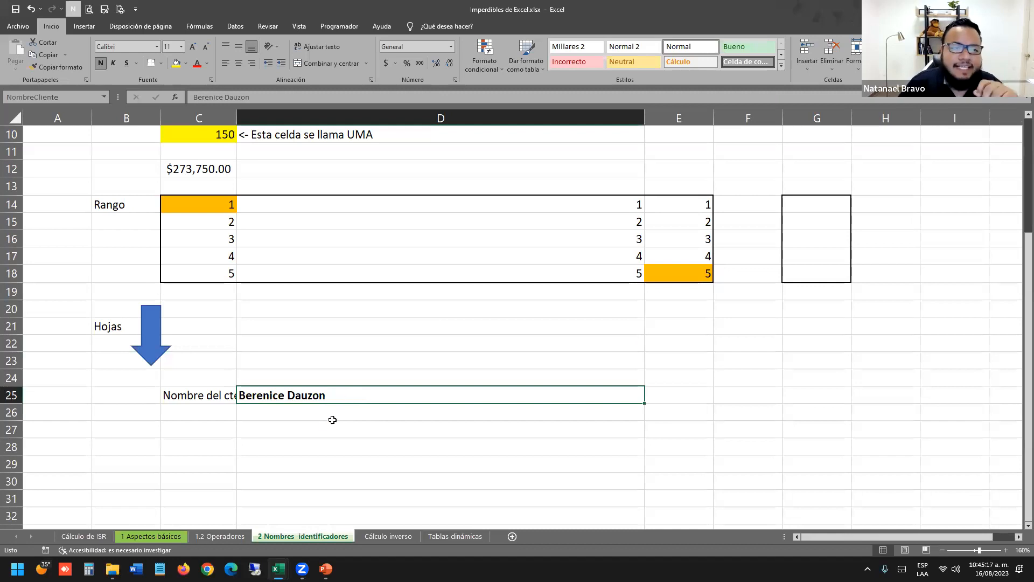
pyautogui.click(176, 63)
pyautogui.click(408, 430)
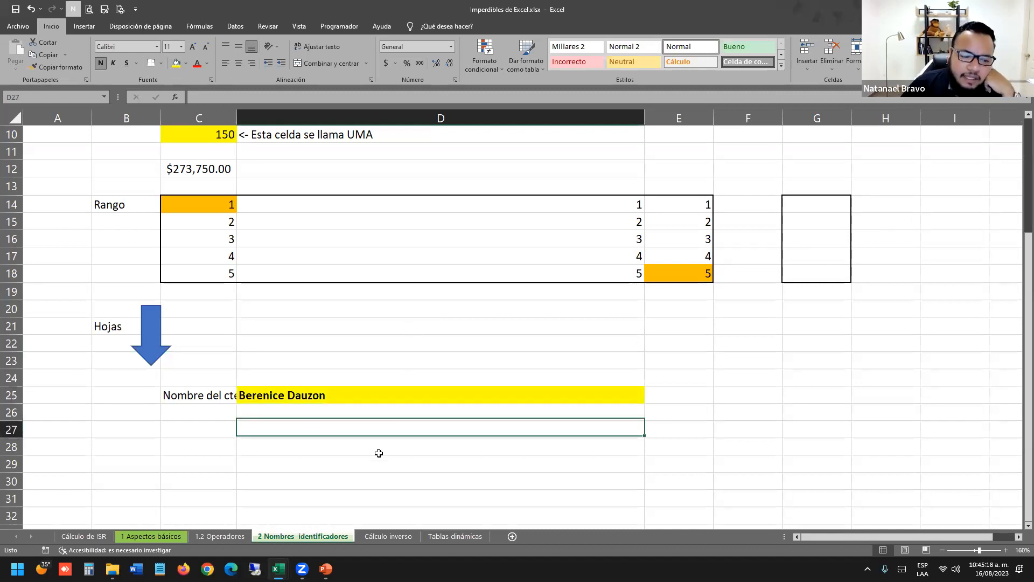
pyautogui.click(220, 536)
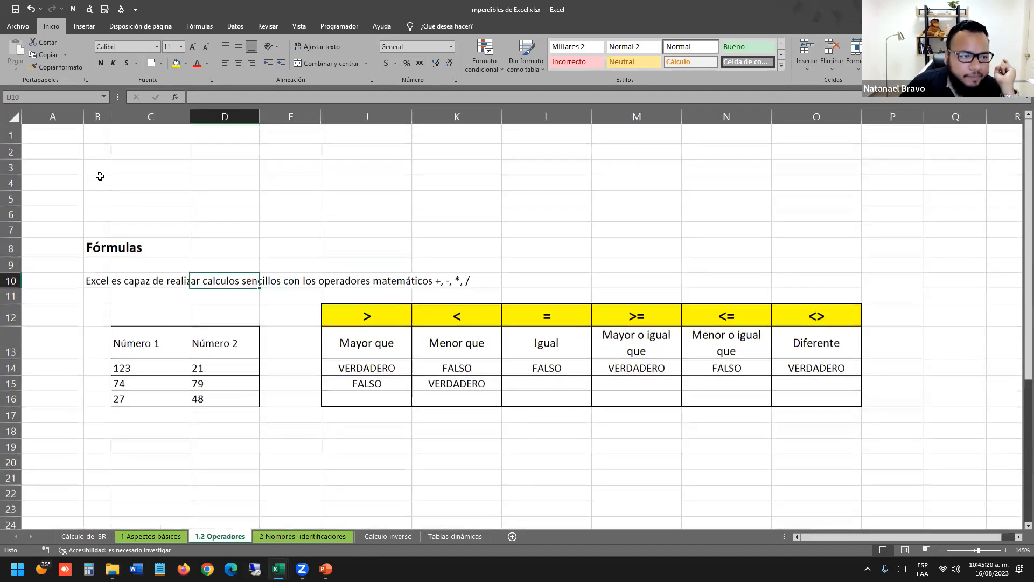
# Enter the formula =NombreCliente in cell A1 and copy it.
pyautogui.click(63, 142)
pyautogui.write('=NombreCliente')
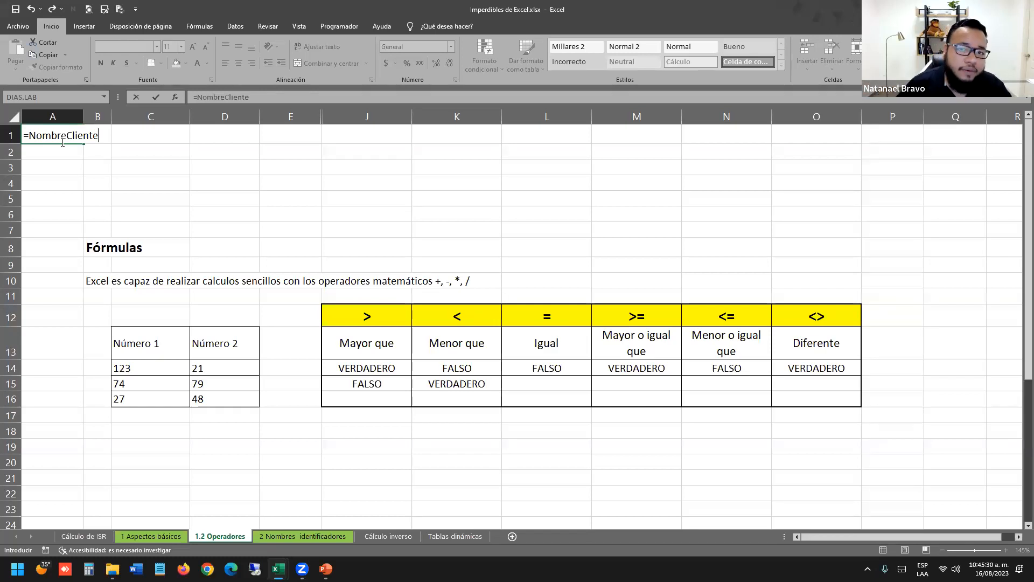
pyautogui.press('Return')
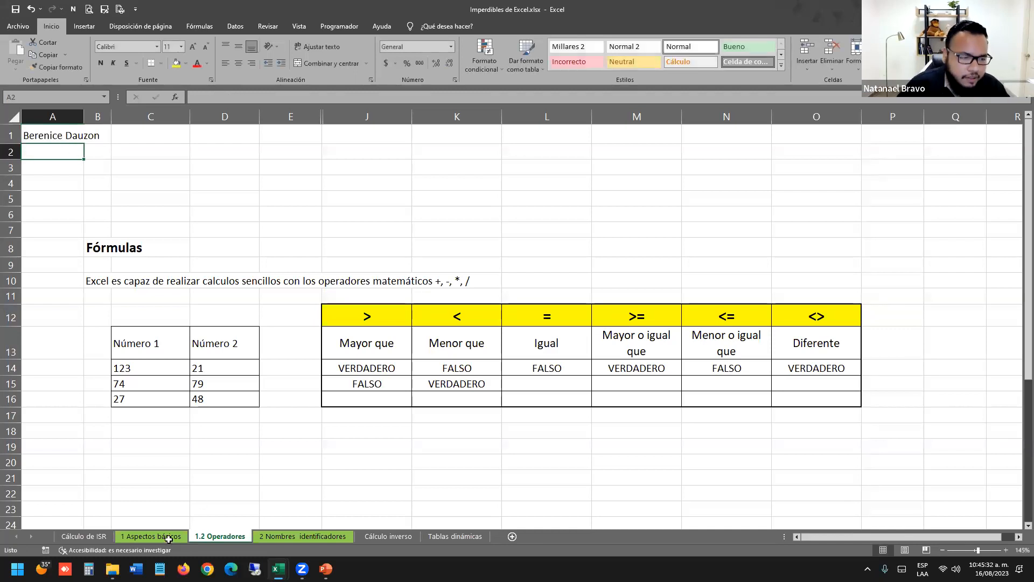
pyautogui.click(65, 135)
pyautogui.hotkey('ctrl', 'c')
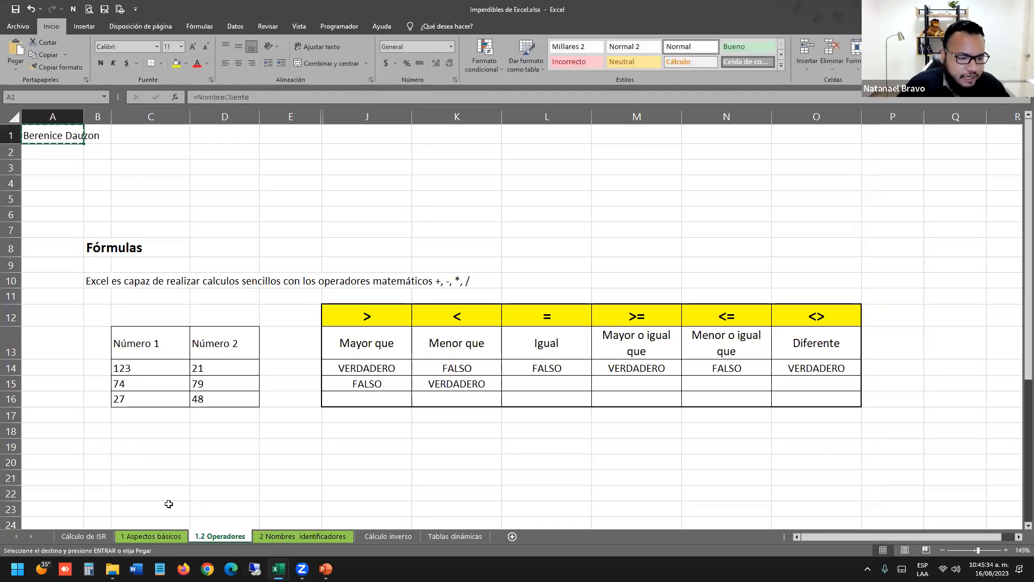
# Paste =NombreCliente into A1 on the 1 Aspectos básicos and Cálculo de ISR sheets.
pyautogui.click(177, 536)
pyautogui.scroll(4, 122, 491)
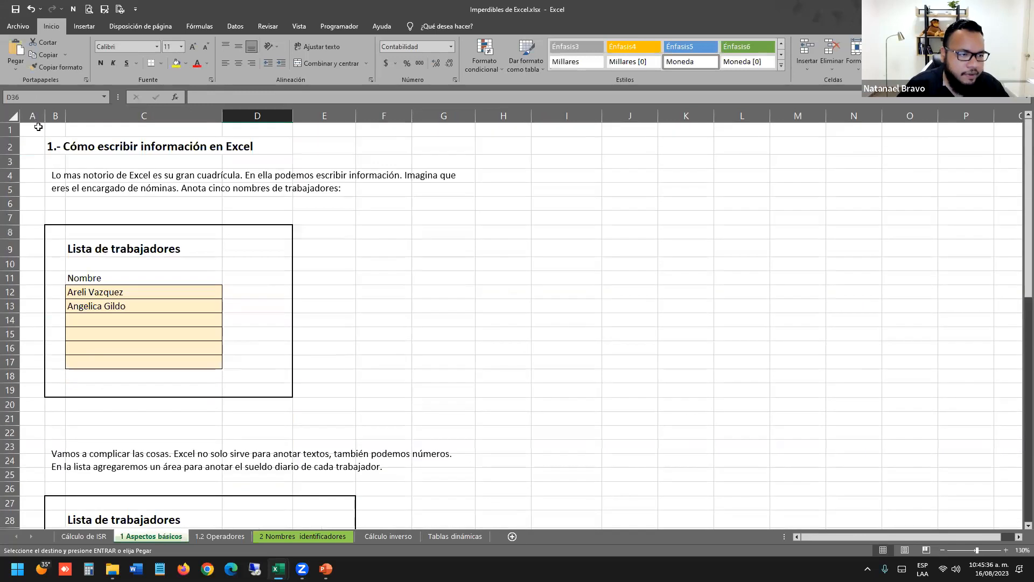
pyautogui.hotkey('ctrl', 'v')
pyautogui.hotkey('ctrl', 'pageup')
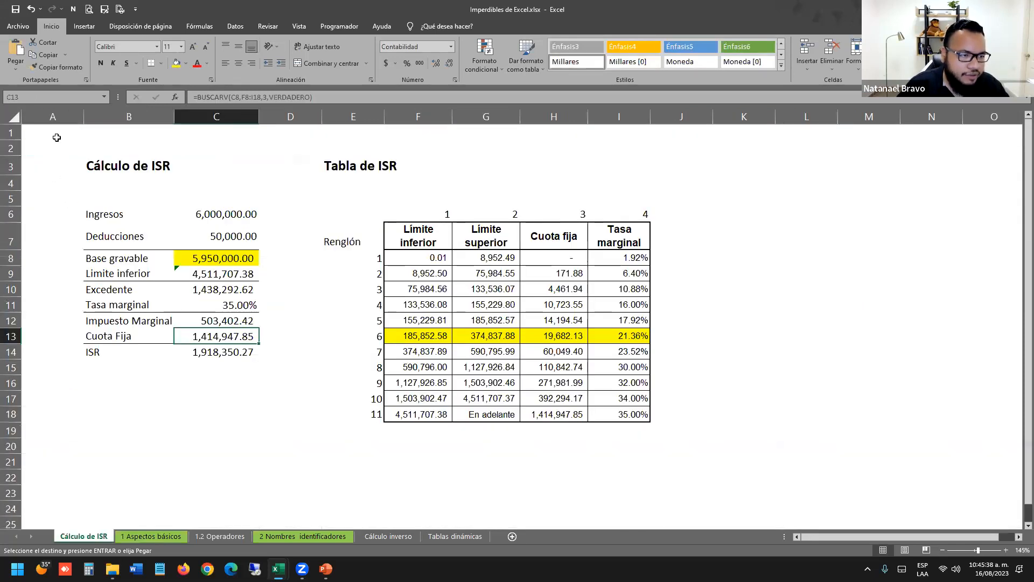
pyautogui.click(61, 131)
pyautogui.hotkey('ctrl', 'v')
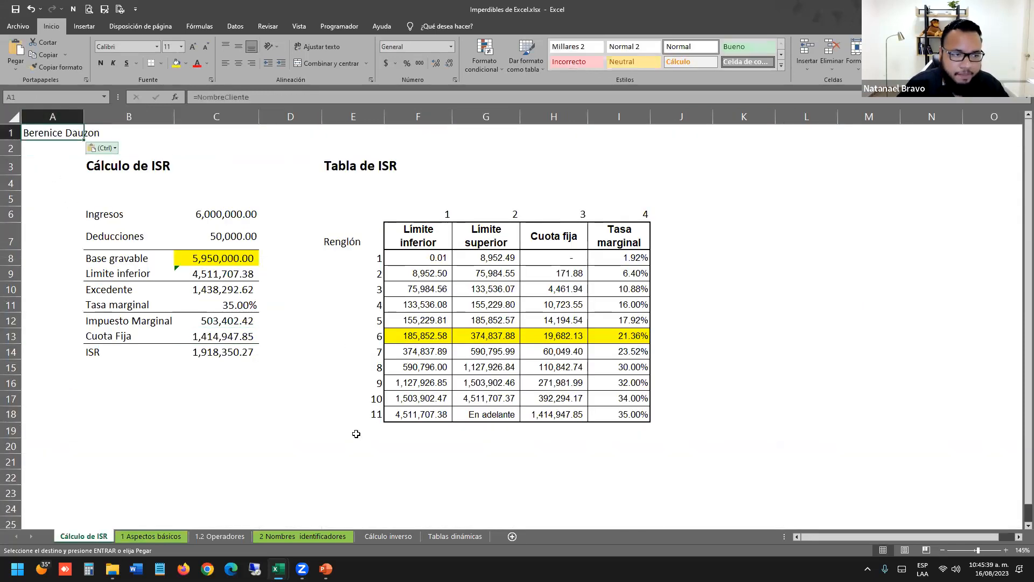
pyautogui.click(291, 537)
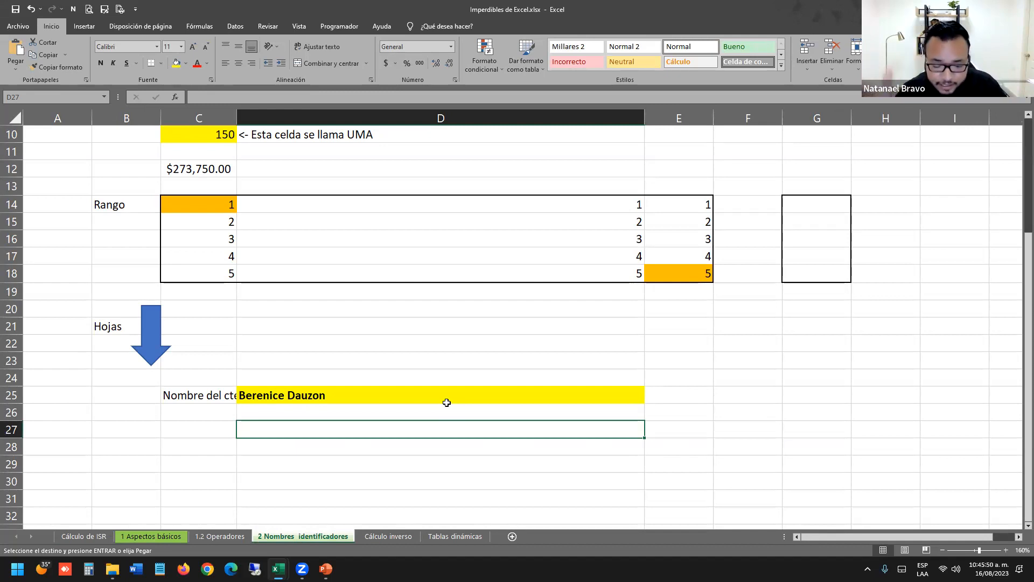
# Replace the client name in the NombreCliente cell D25 with a different customer's name.
pyautogui.click(457, 377)
pyautogui.click(432, 393)
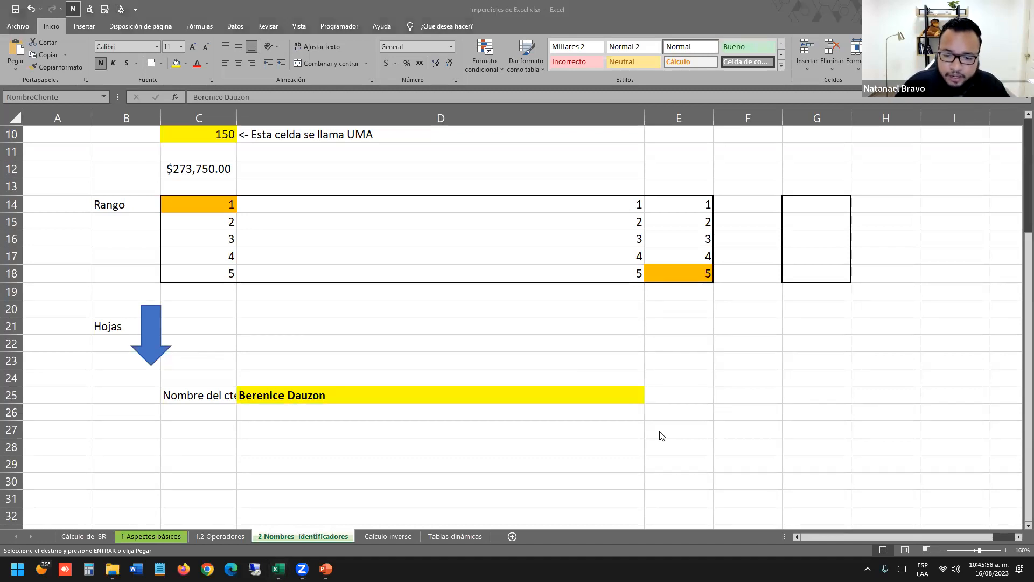
pyautogui.click(334, 429)
pyautogui.click(348, 387)
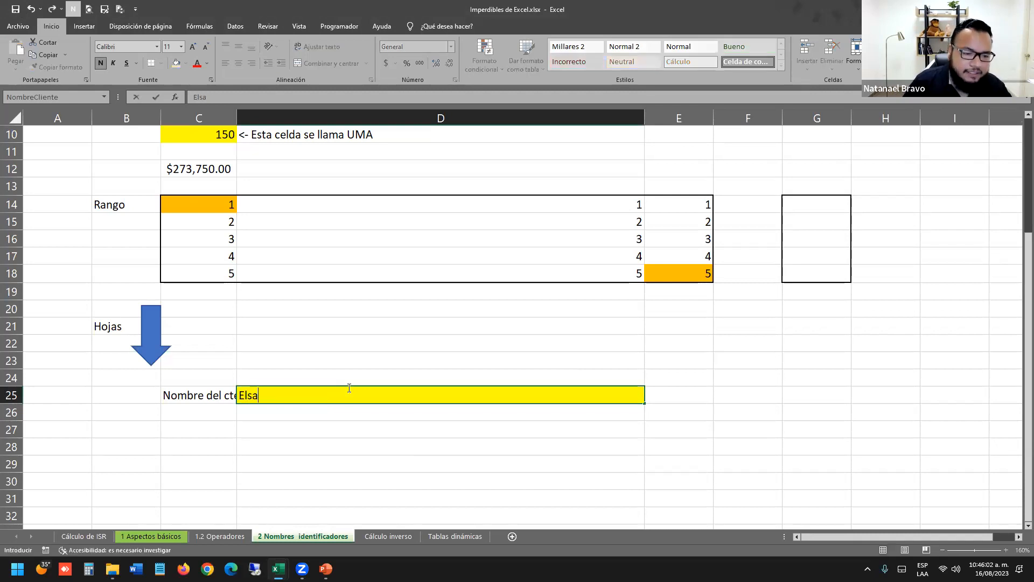
pyautogui.press('Return')
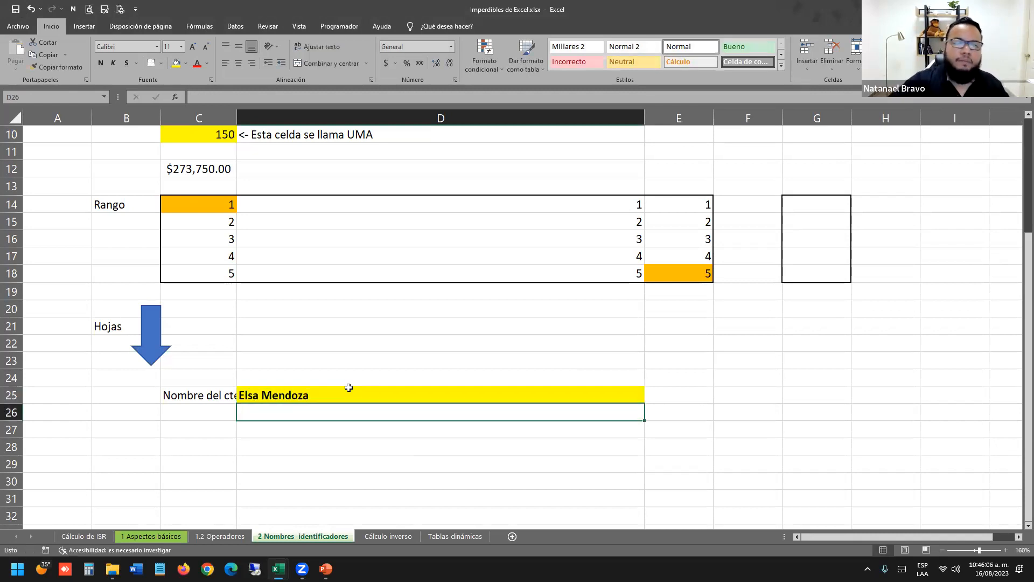
# Check that A1 on 1.2 Operadores, 1 Aspectos básicos and Cálculo de ISR shows the new name.
pyautogui.click(224, 537)
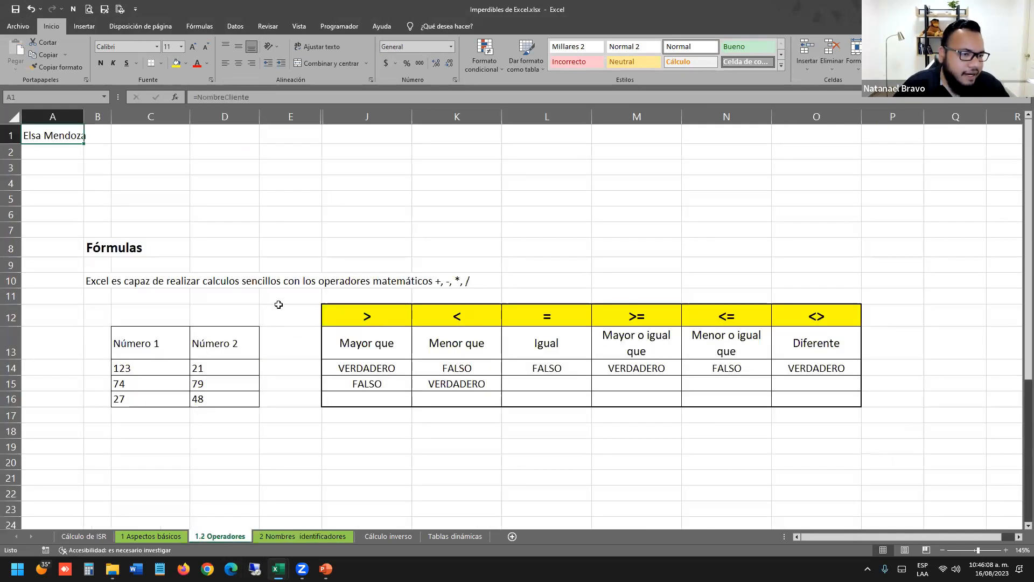
pyautogui.click(63, 153)
pyautogui.click(55, 136)
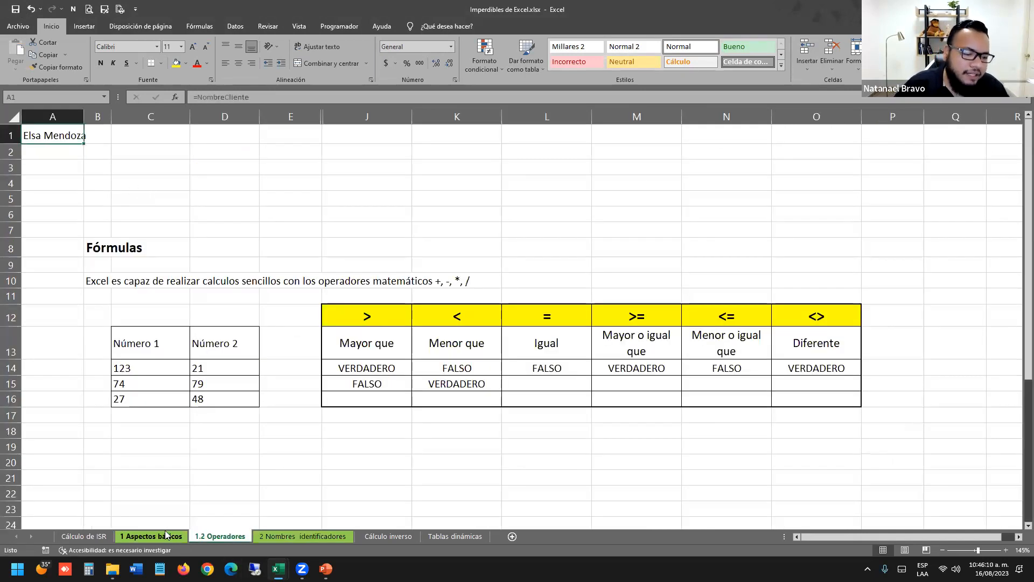
pyautogui.click(162, 536)
pyautogui.click(86, 537)
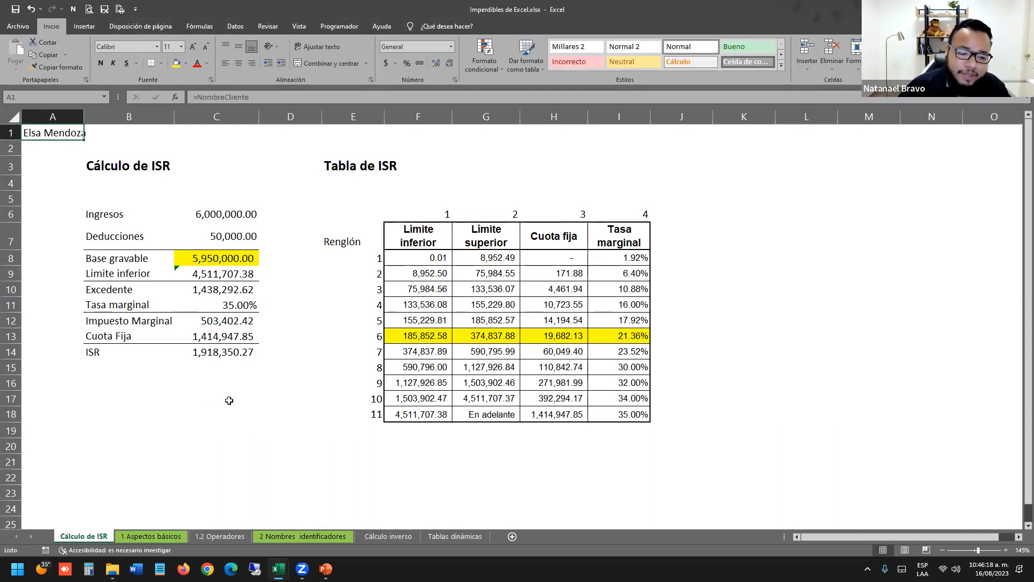
pyautogui.click(345, 537)
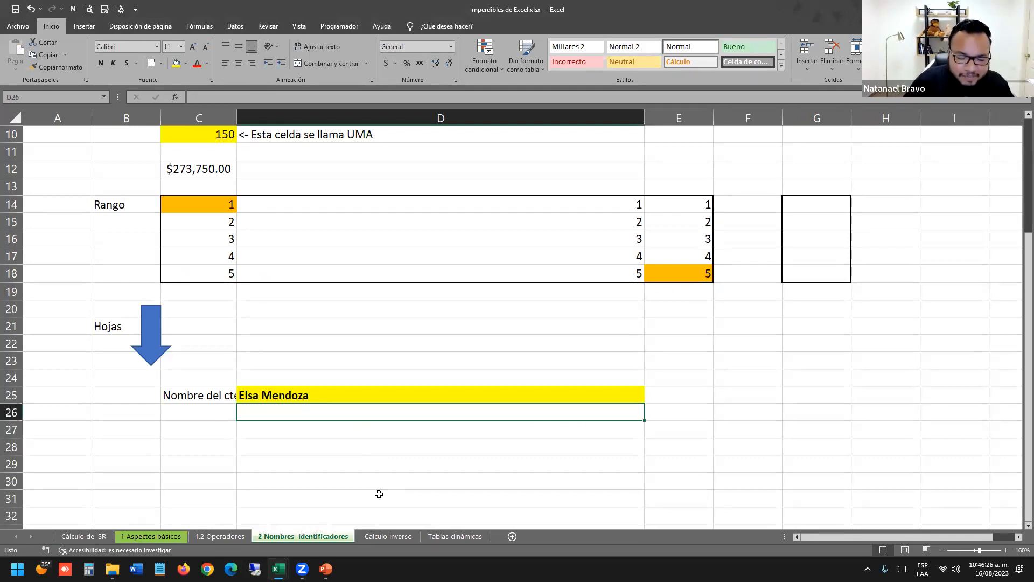
# Review the sheets again, reselect D25, then switch to the PowerPoint presentation.
pyautogui.click(412, 468)
pyautogui.scroll(3, 421, 437)
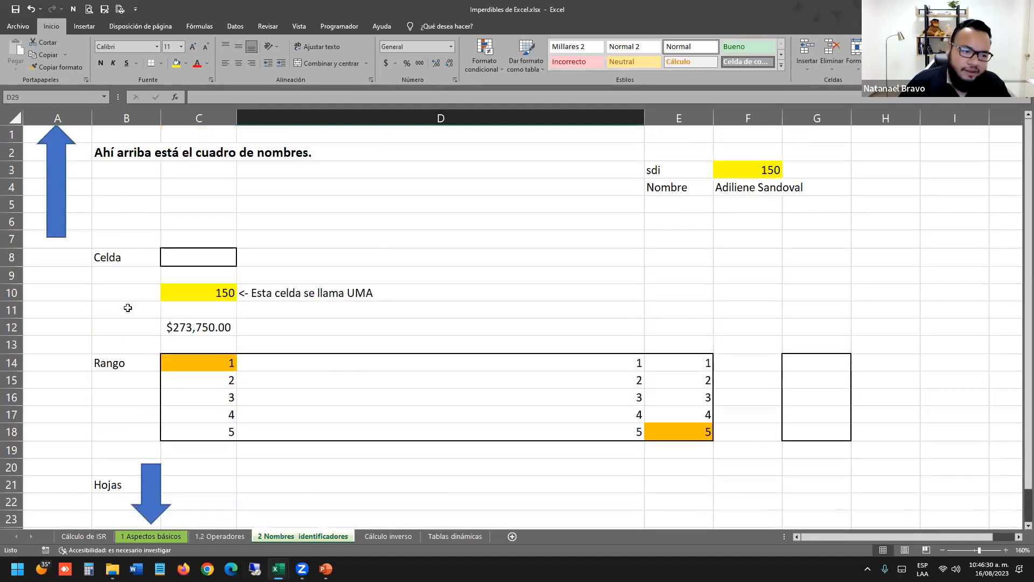
pyautogui.click(85, 537)
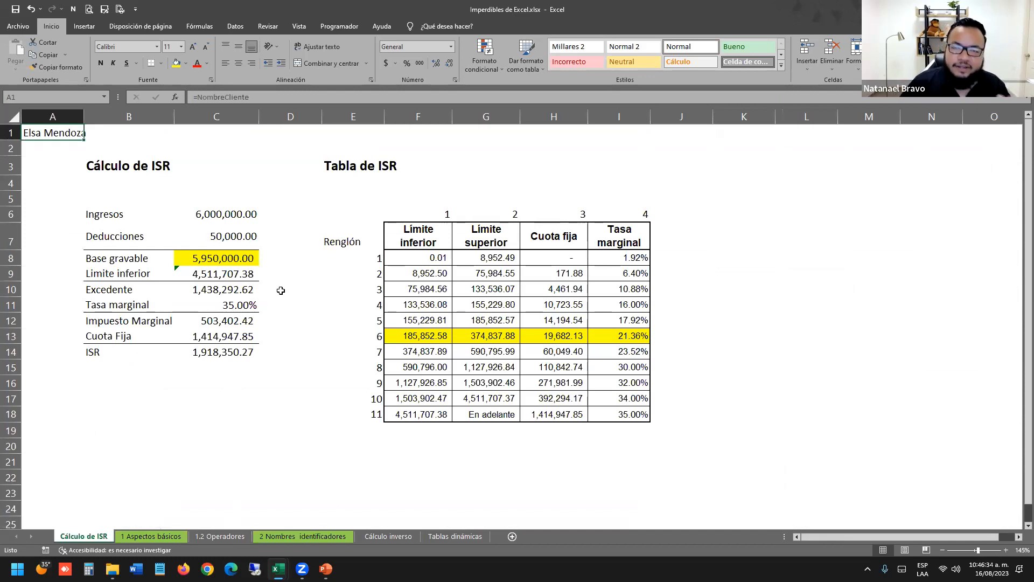
pyautogui.click(154, 537)
pyautogui.click(219, 537)
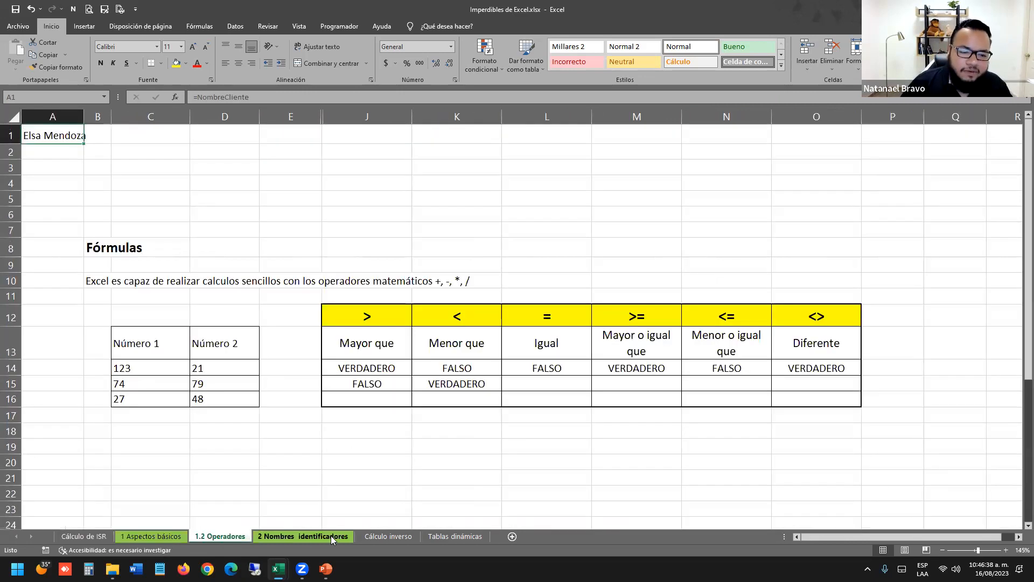
pyautogui.click(302, 536)
pyautogui.click(381, 414)
pyautogui.scroll(-4, 381, 414)
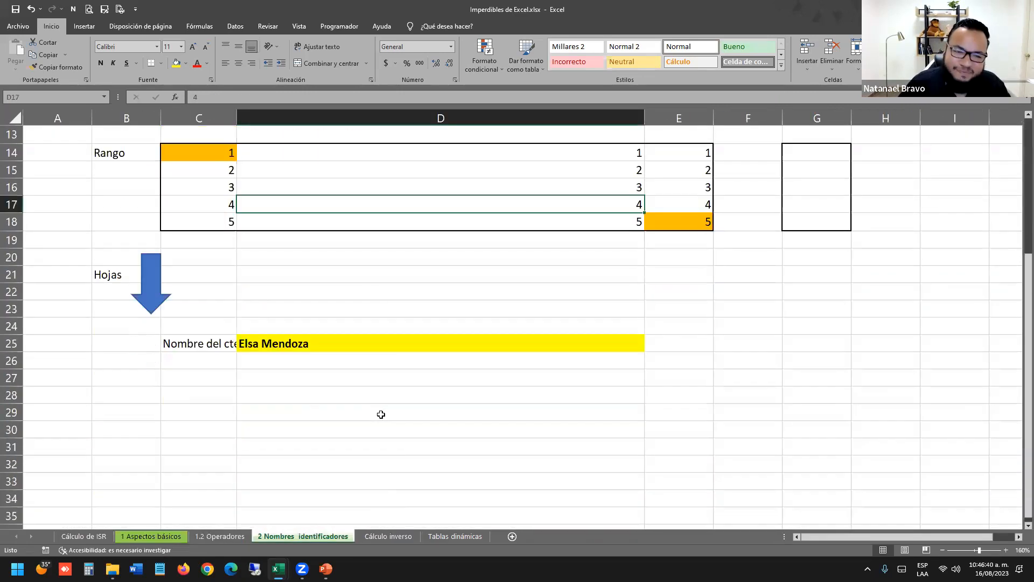
pyautogui.scroll(-1, 381, 414)
pyautogui.click(308, 293)
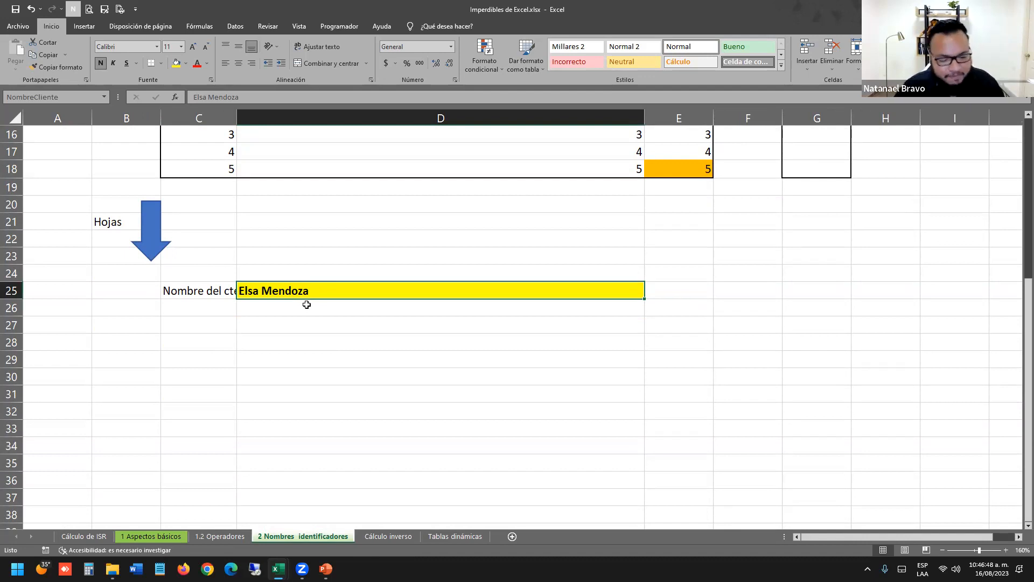
pyautogui.hotkey('alt', 'Tab')
pyautogui.click(487, 293)
# Advance from slide 10 through slide 11, Reportes con tablas, to slide 12, Ejemplos.
pyautogui.click(97, 435)
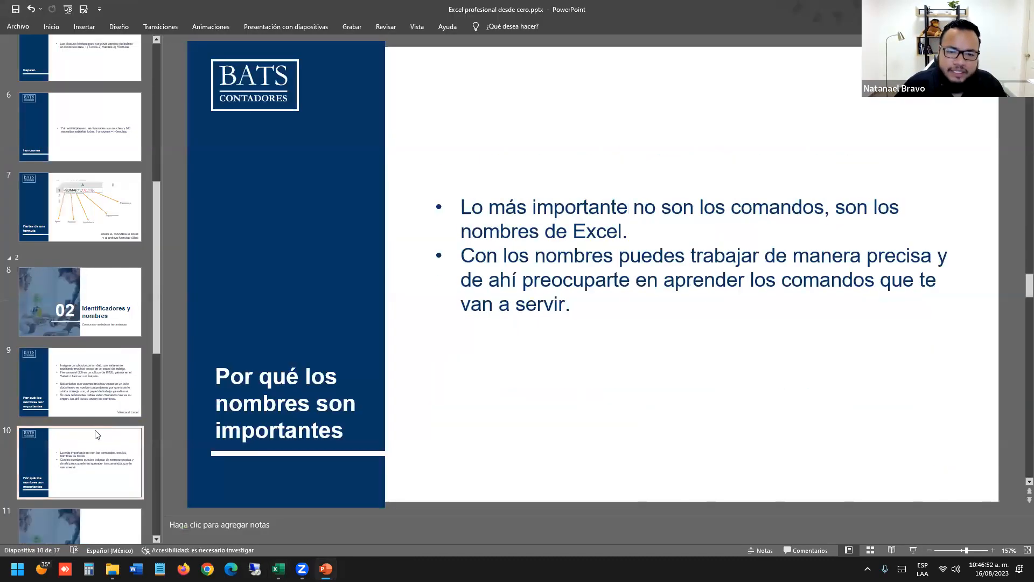
pyautogui.scroll(-3, 111, 457)
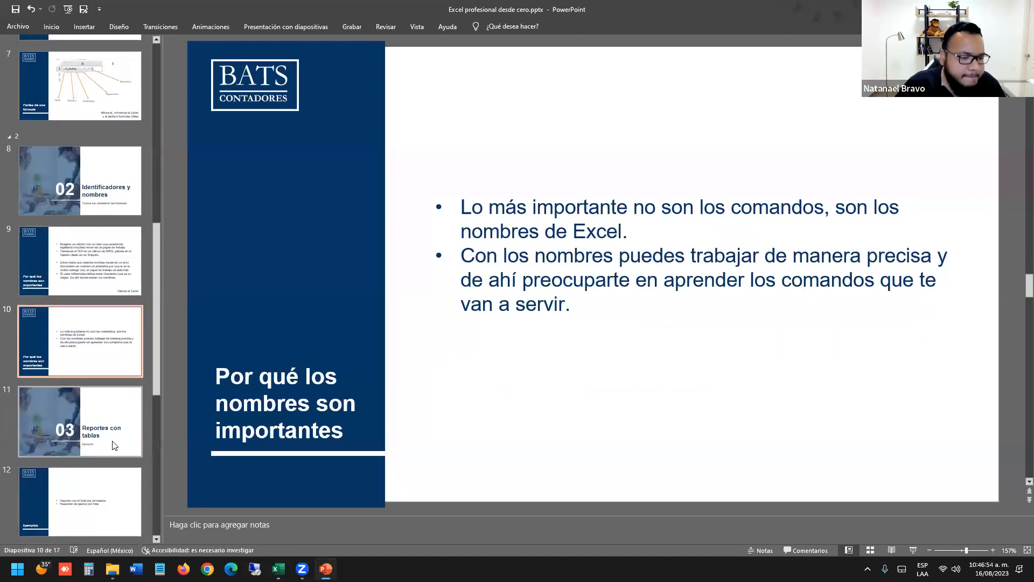
pyautogui.click(114, 445)
pyautogui.scroll(-3, 108, 377)
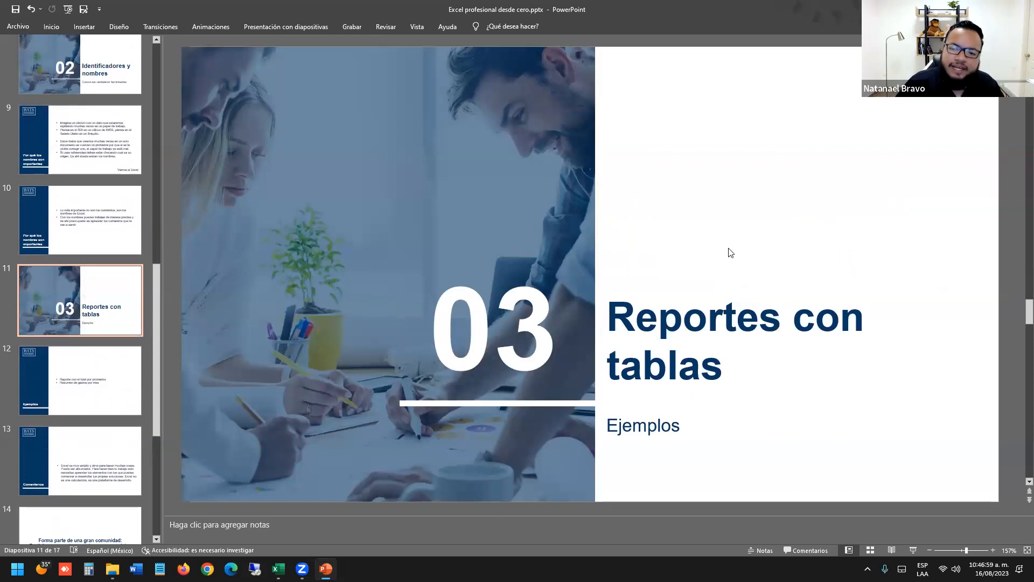
pyautogui.hotkey('alt', 'Tab')
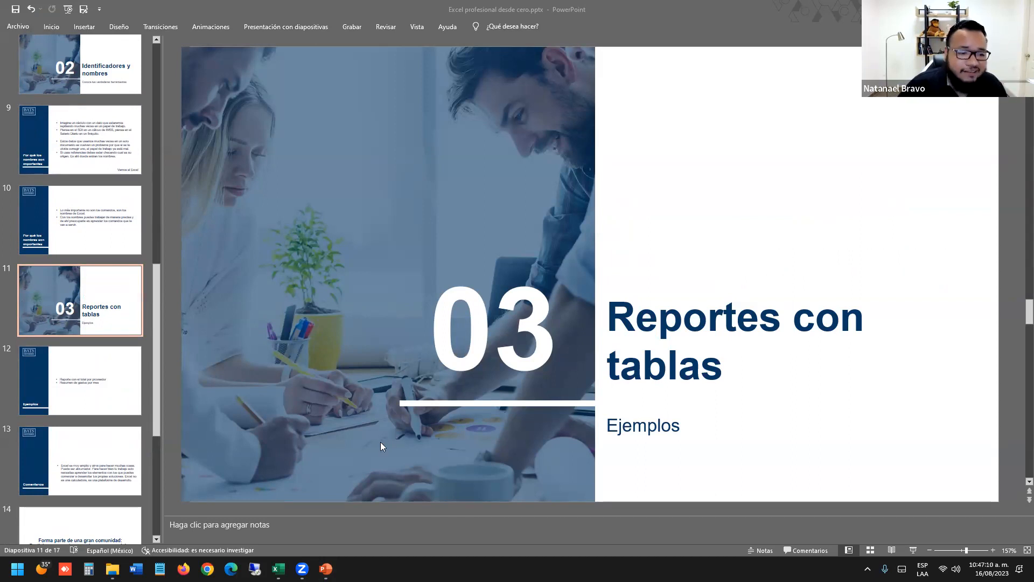
pyautogui.click(107, 409)
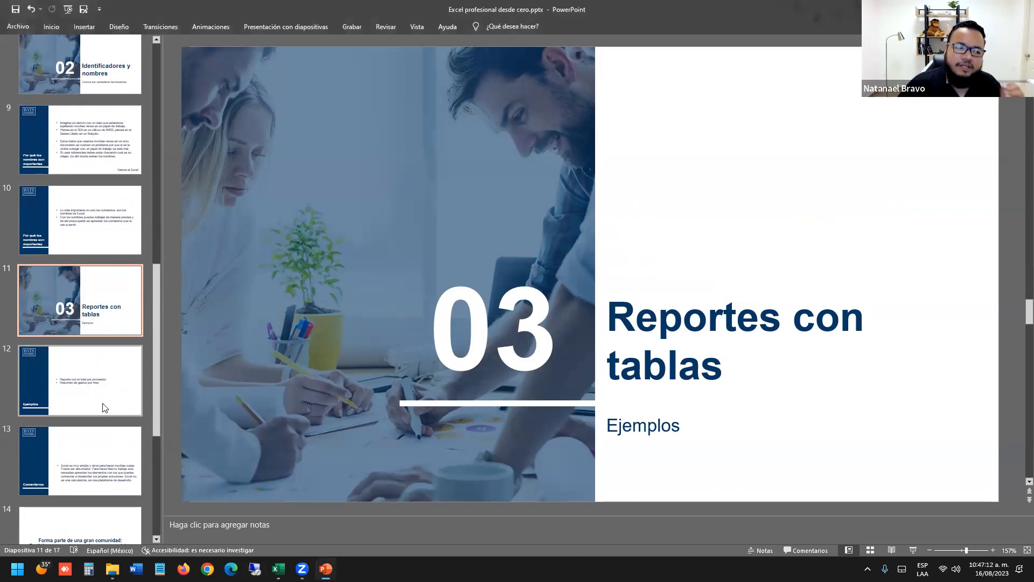
pyautogui.click(105, 408)
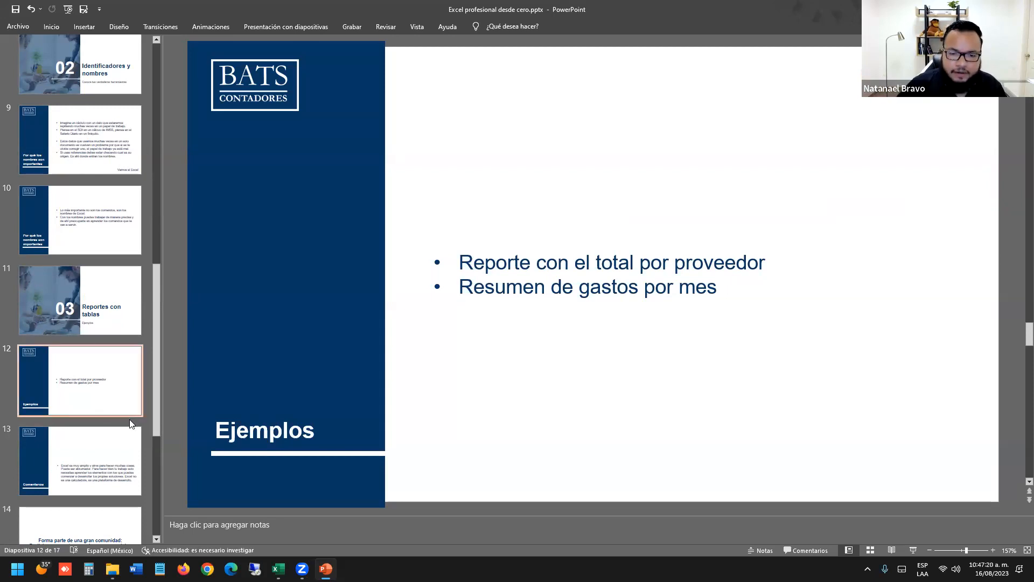
pyautogui.click(536, 263)
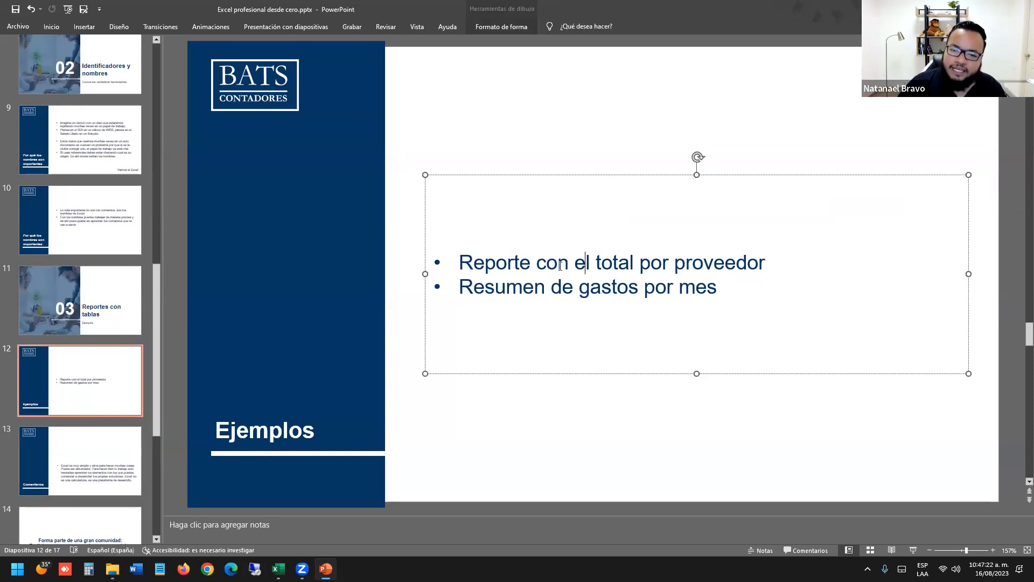
pyautogui.moveTo(537, 262); pyautogui.dragTo(640, 263)
pyautogui.moveTo(737, 264); pyautogui.dragTo(766, 263)
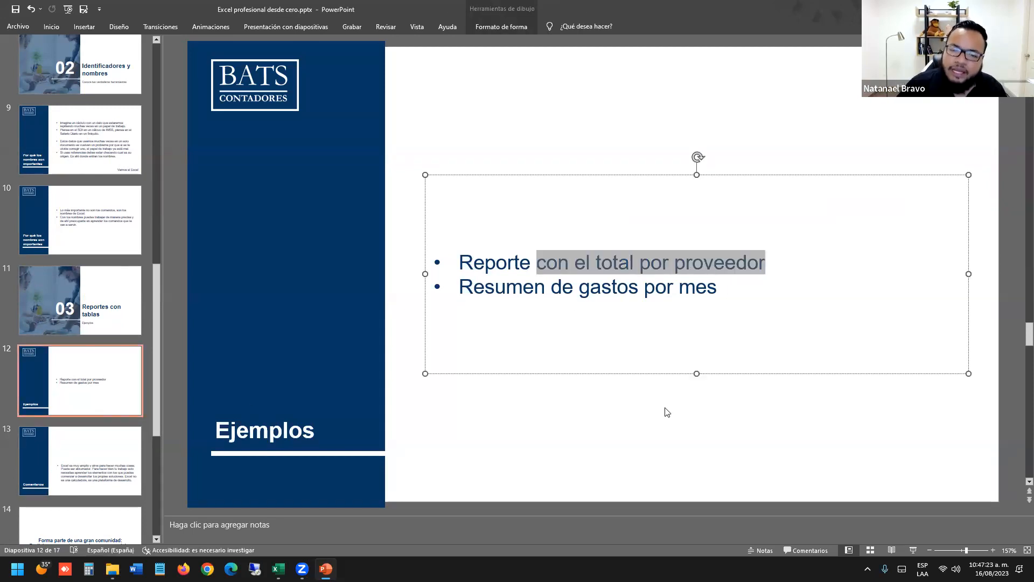
pyautogui.click(596, 293)
pyautogui.moveTo(459, 287); pyautogui.dragTo(742, 284)
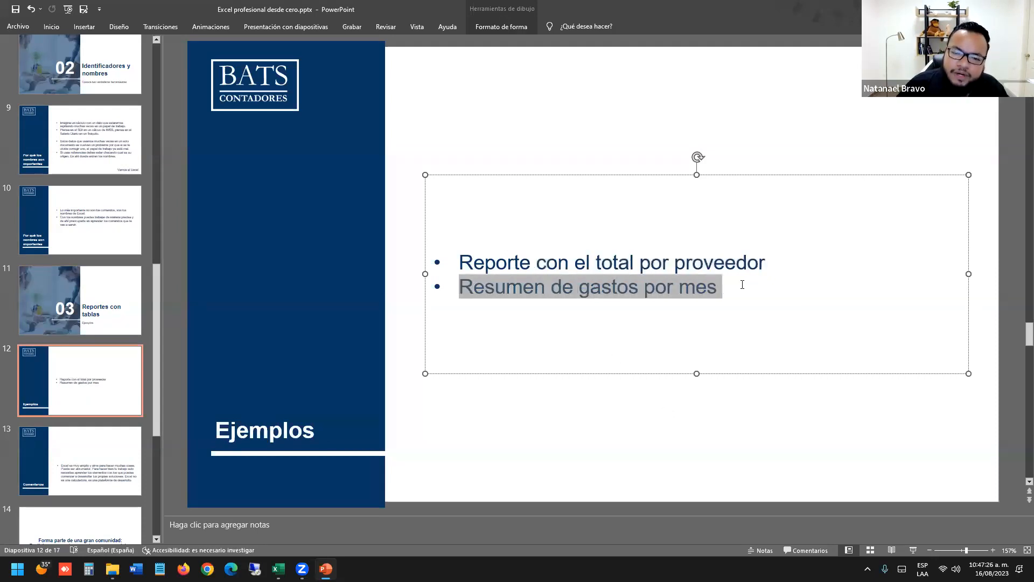
pyautogui.click(139, 454)
pyautogui.click(123, 394)
# Switch past the Calculadora de IMSS workbooks to Imperdibles de Excel's Tablas dinámicas sheet.
pyautogui.hotkey('alt', 'Tab')
pyautogui.hotkey('alt', 'Tab')
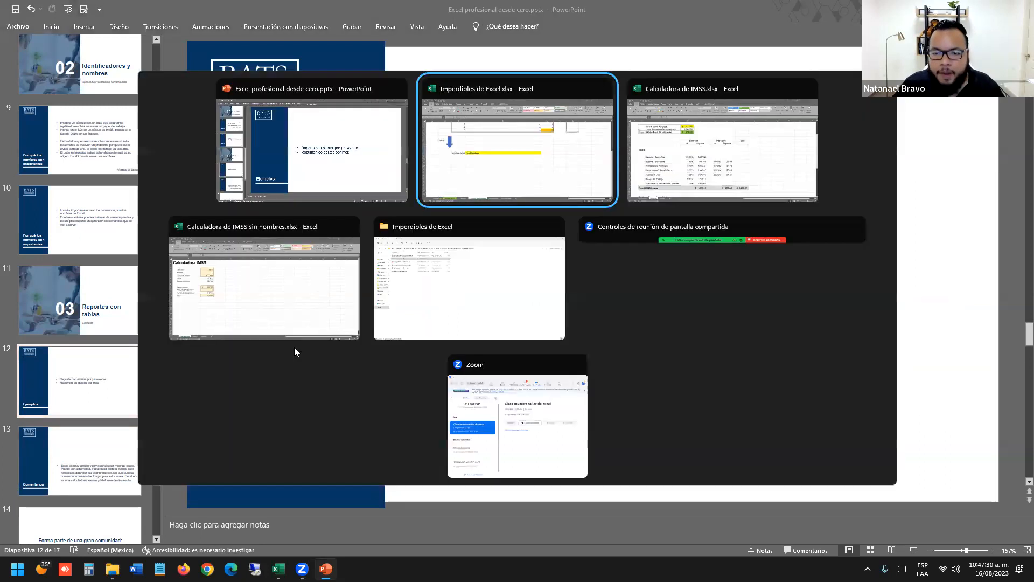
pyautogui.hotkey('alt', 'Tab')
pyautogui.hotkey('alt', 'Tab')
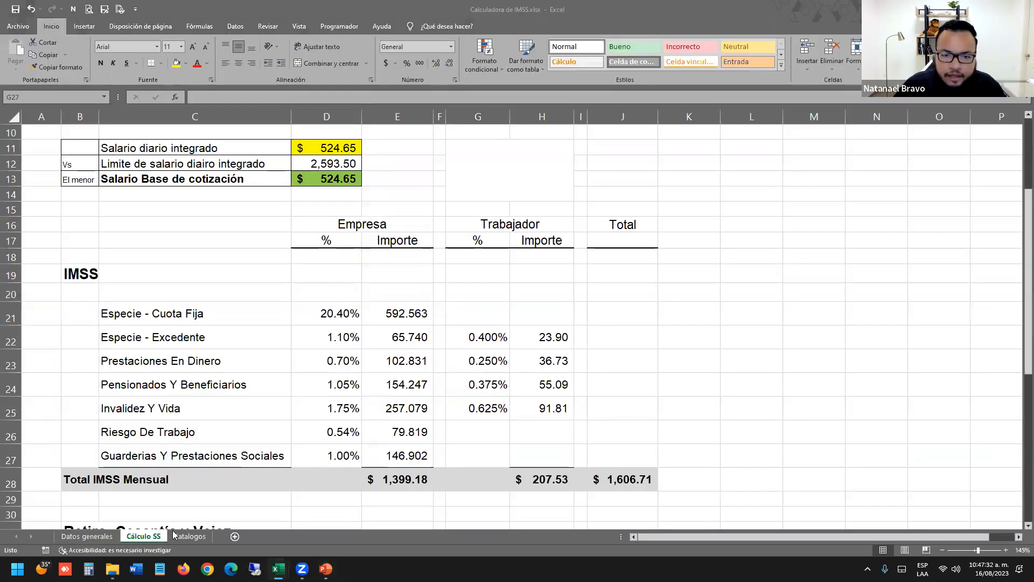
pyautogui.click(301, 310)
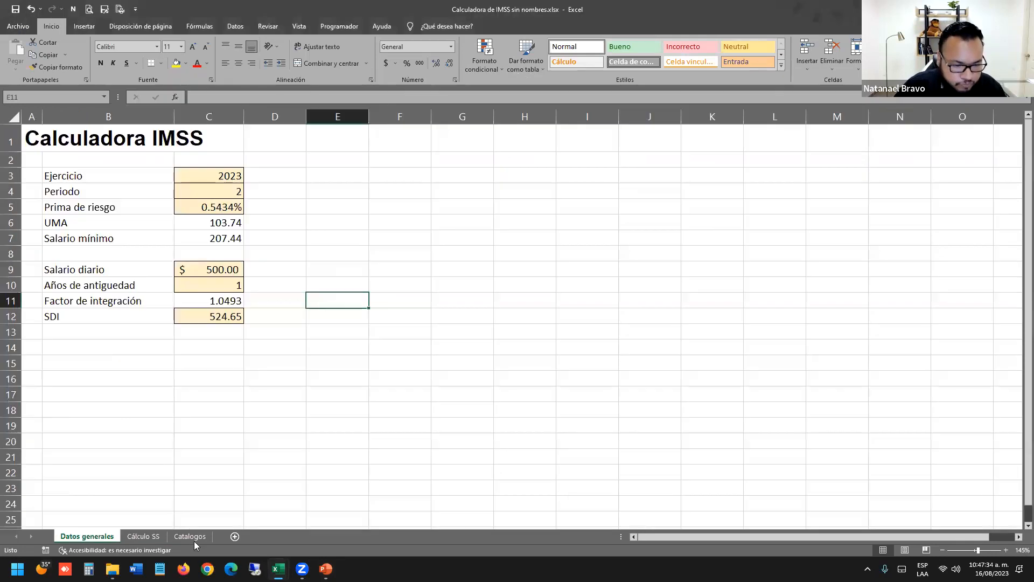
pyautogui.hotkey('alt', 'Tab')
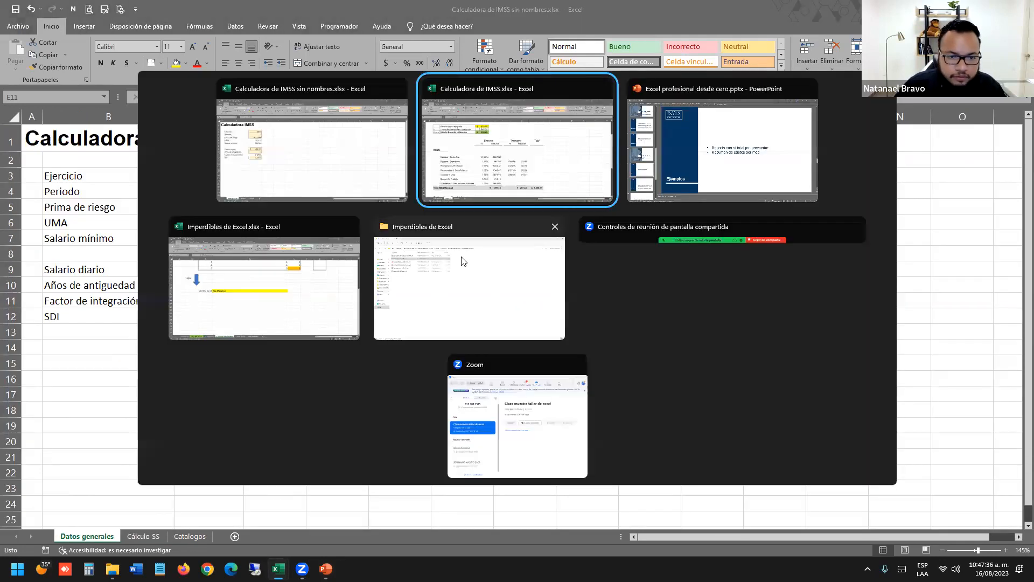
pyautogui.click(316, 297)
pyautogui.click(456, 536)
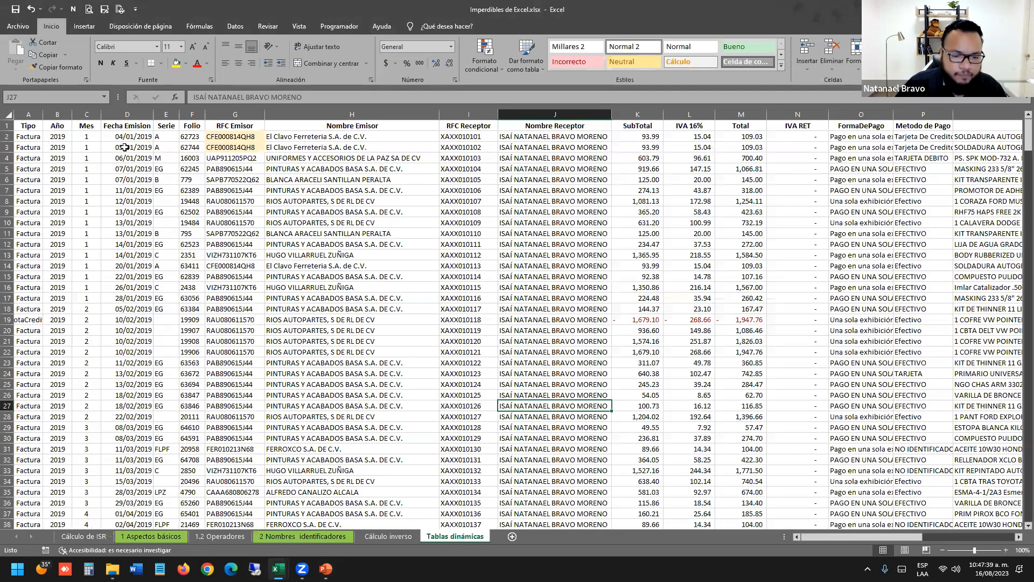
# Select the Fecha Emision, Nombre Emisor, Total, SubTotal and IVA 16% columns together.
pyautogui.moveTo(108, 159); pyautogui.dragTo(135, 418)
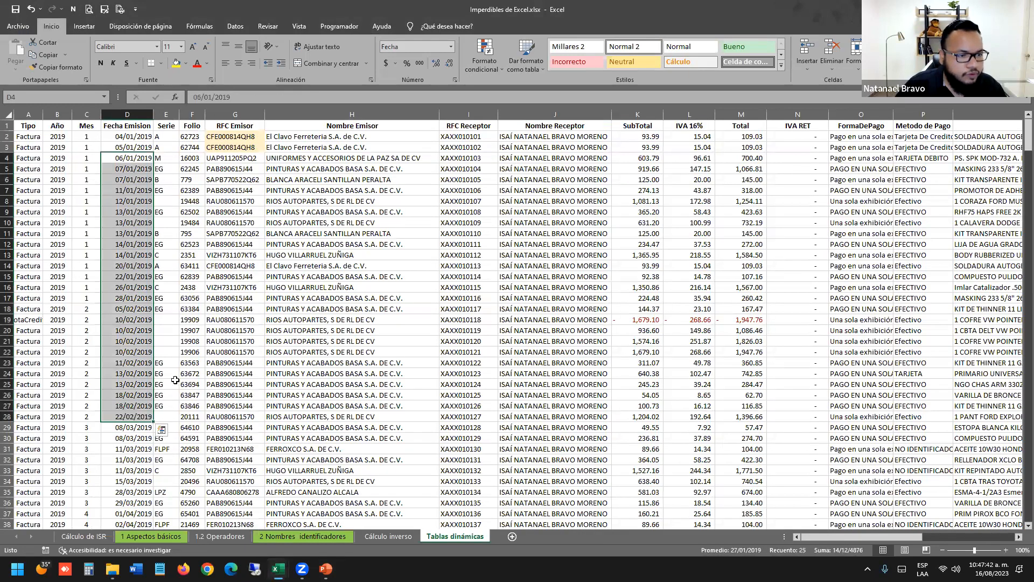
pyautogui.moveTo(353, 147); pyautogui.dragTo(356, 534)
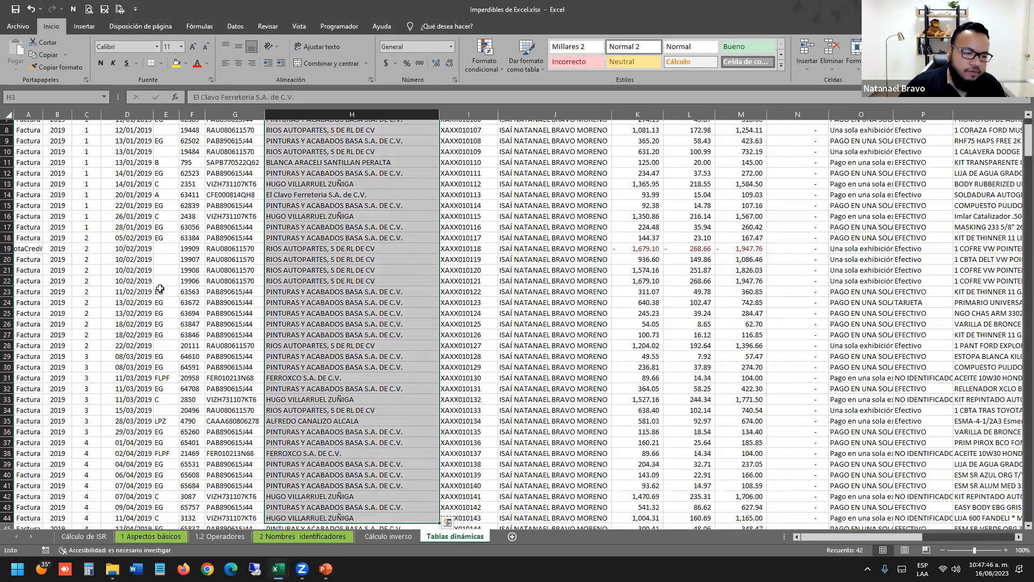
pyautogui.click(160, 289)
pyautogui.scroll(3, 160, 290)
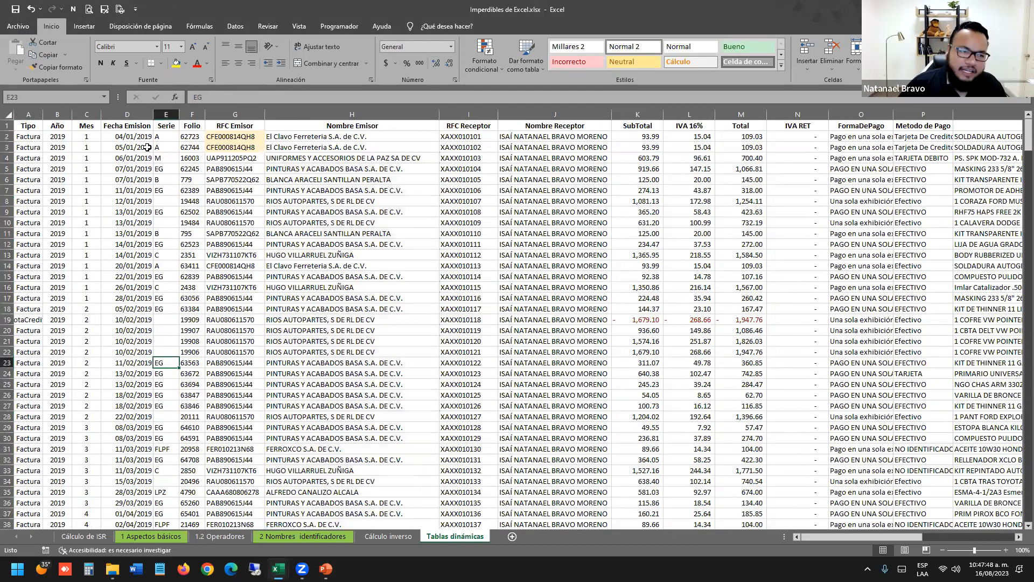
pyautogui.click(127, 114)
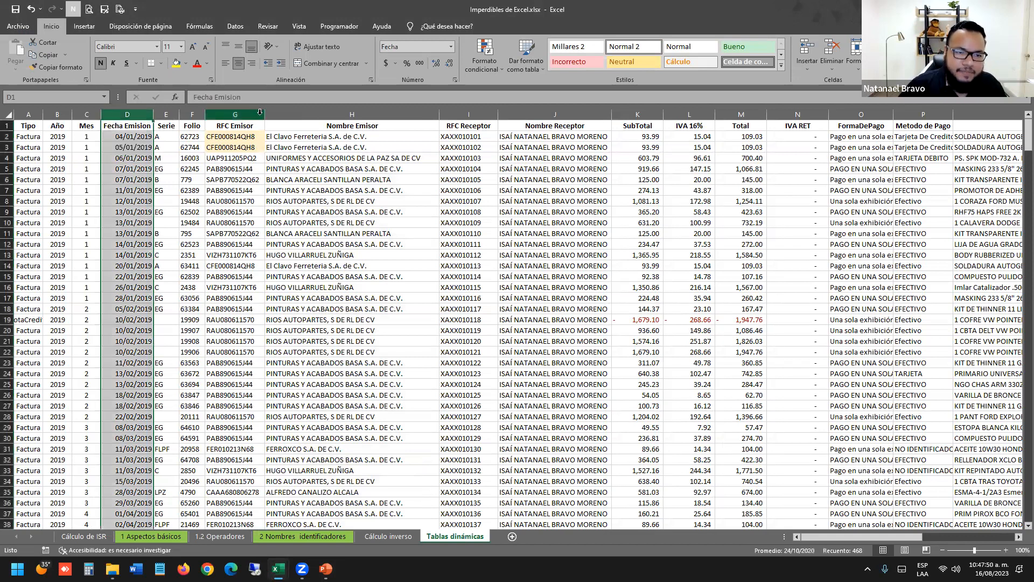
pyautogui.keyDown('ctrl'); pyautogui.click(360, 114); pyautogui.keyUp('ctrl')
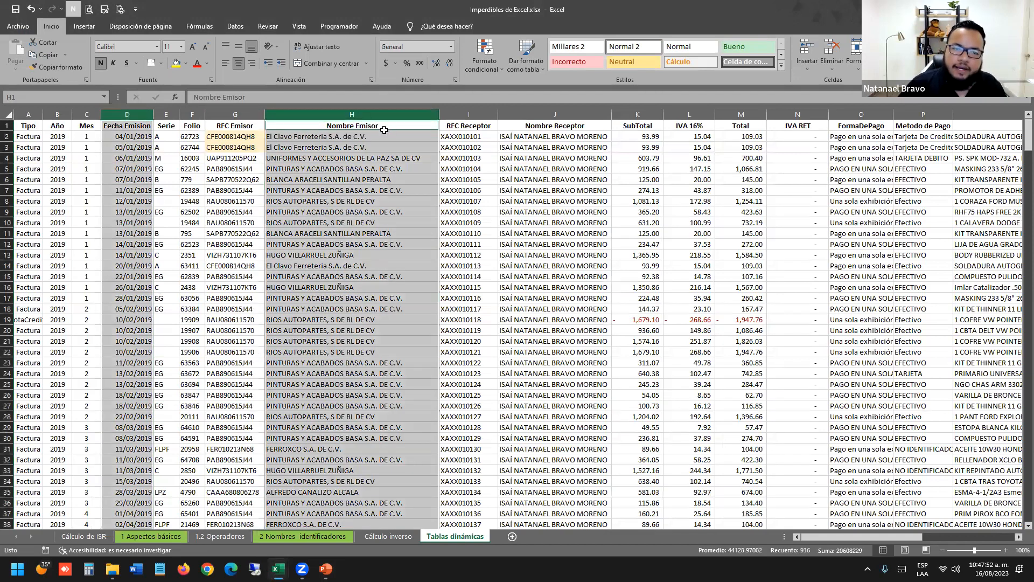
pyautogui.keyDown('ctrl'); pyautogui.click(760, 110); pyautogui.keyUp('ctrl')
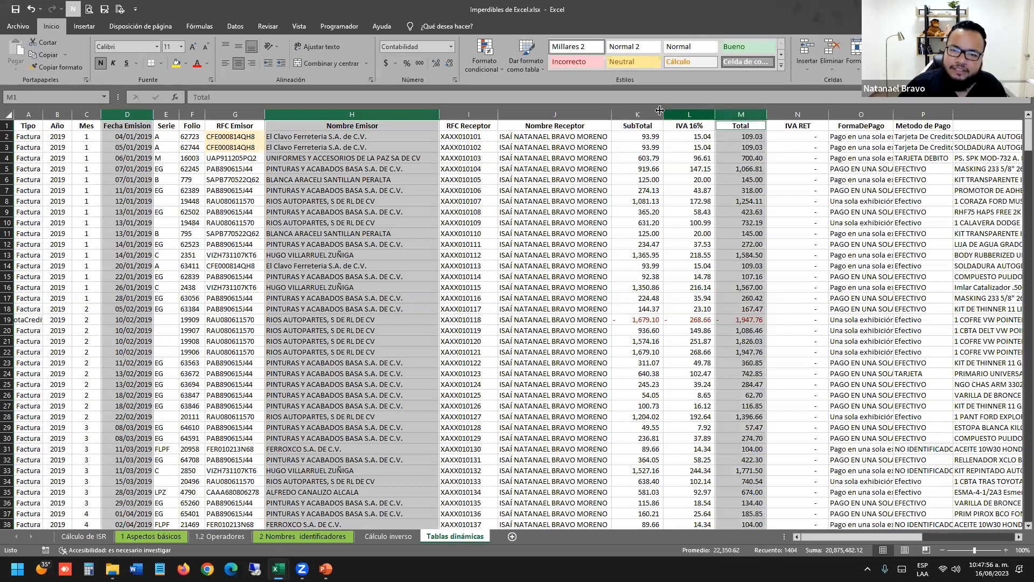
pyautogui.keyDown('ctrl'); pyautogui.click(638, 110); pyautogui.keyUp('ctrl')
pyautogui.keyDown('ctrl'); pyautogui.click(691, 110); pyautogui.keyUp('ctrl')
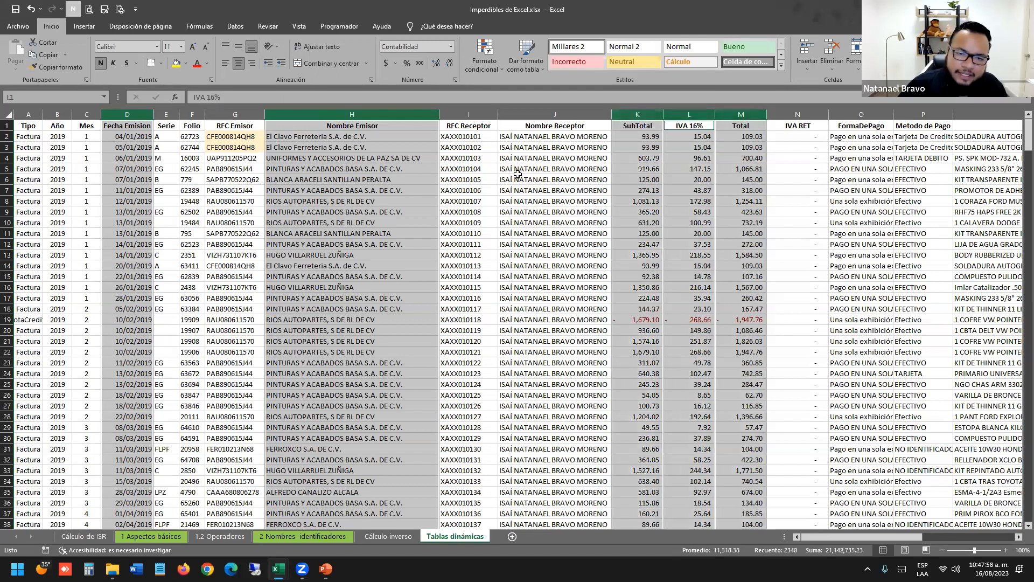
pyautogui.click(518, 174)
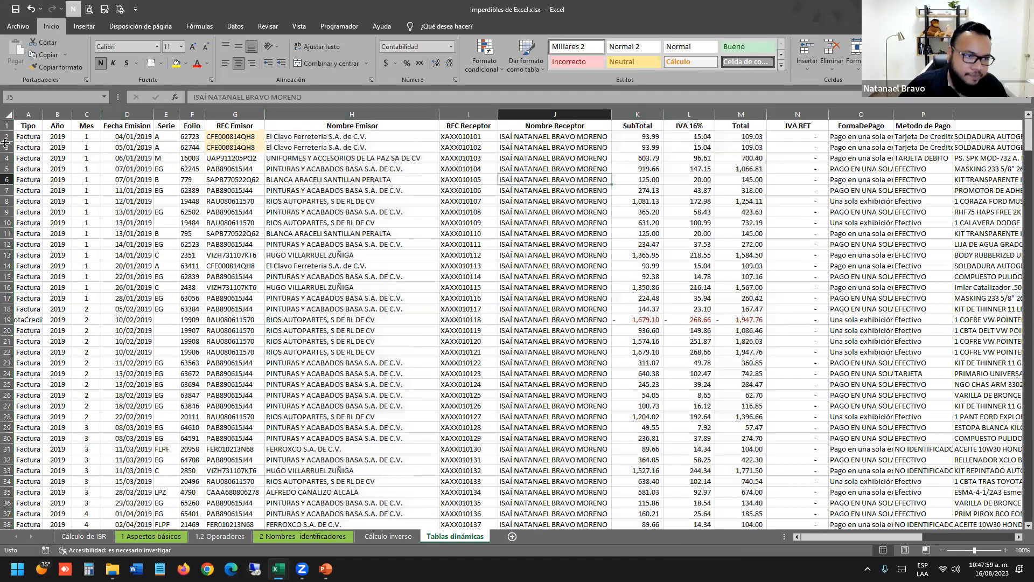
# Select runs of year values in column B and dates in column D.
pyautogui.click(64, 138)
pyautogui.moveTo(64, 137); pyautogui.dragTo(57, 220)
pyautogui.click(125, 213)
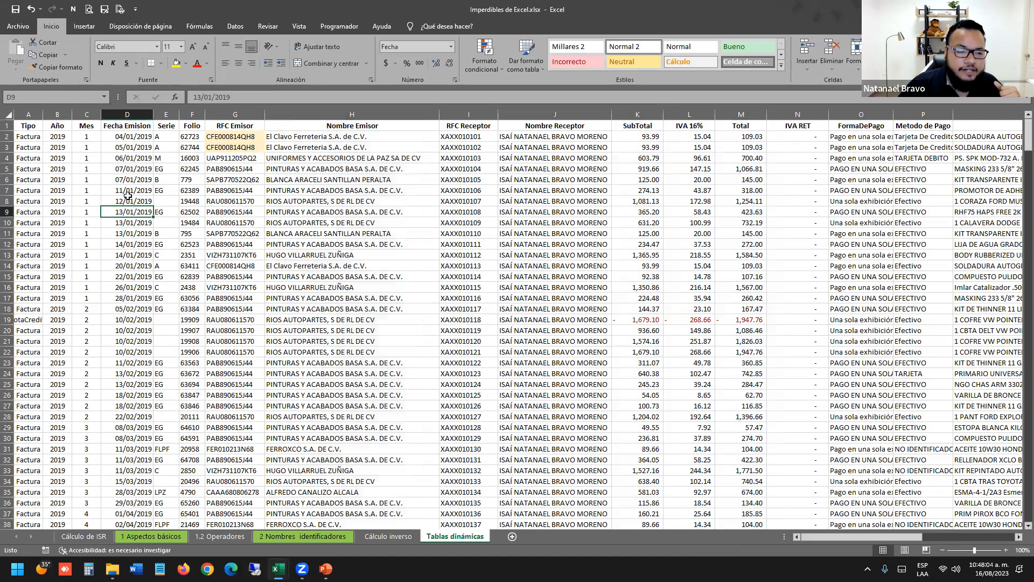
pyautogui.click(130, 170)
pyautogui.moveTo(131, 139); pyautogui.dragTo(86, 518)
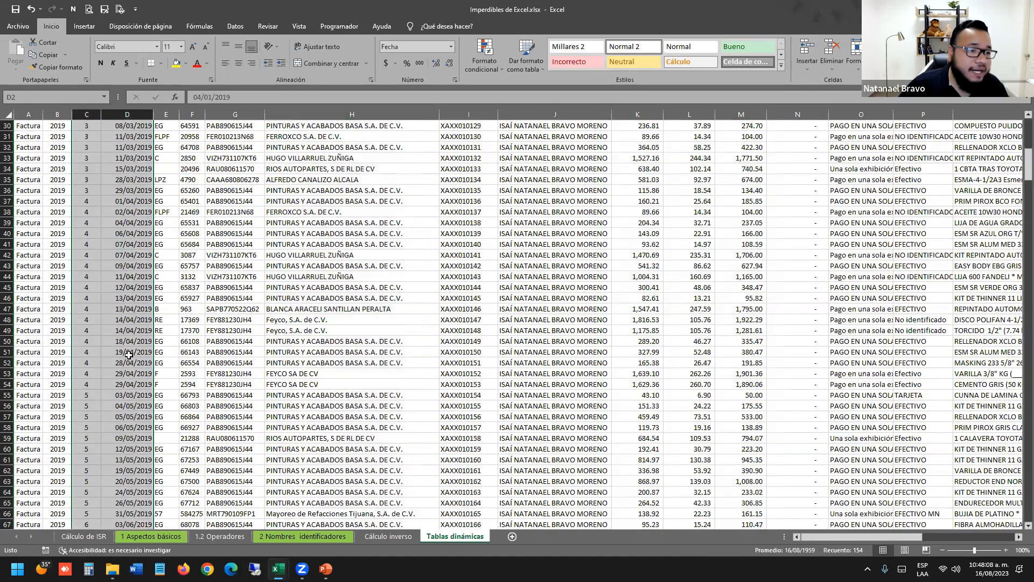
pyautogui.scroll(14, 108, 324)
pyautogui.click(61, 139)
pyautogui.moveTo(60, 139); pyautogui.dragTo(89, 289)
# Select a block of invoice rows and issuer names down column H.
pyautogui.click(143, 288)
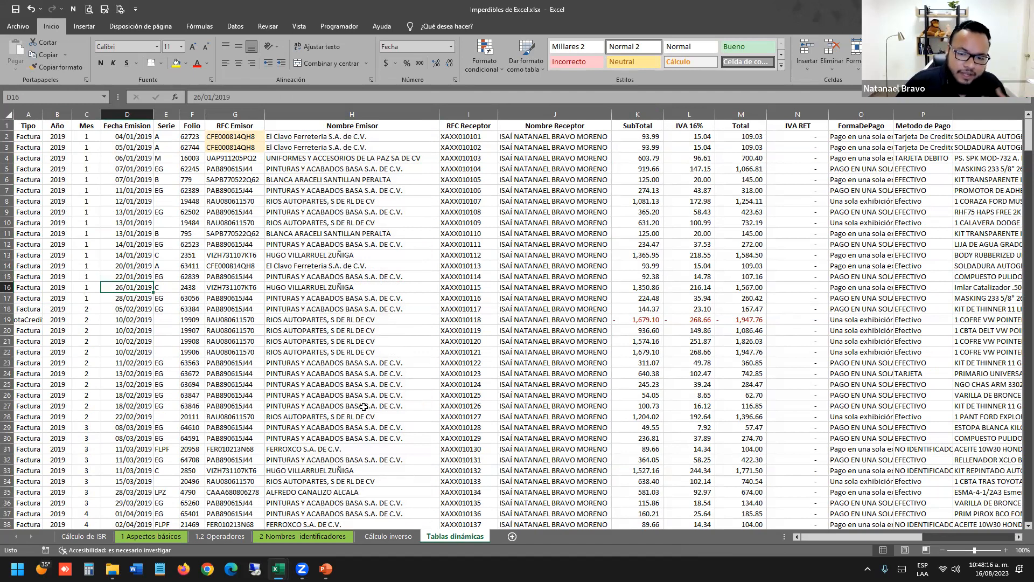
pyautogui.click(383, 245)
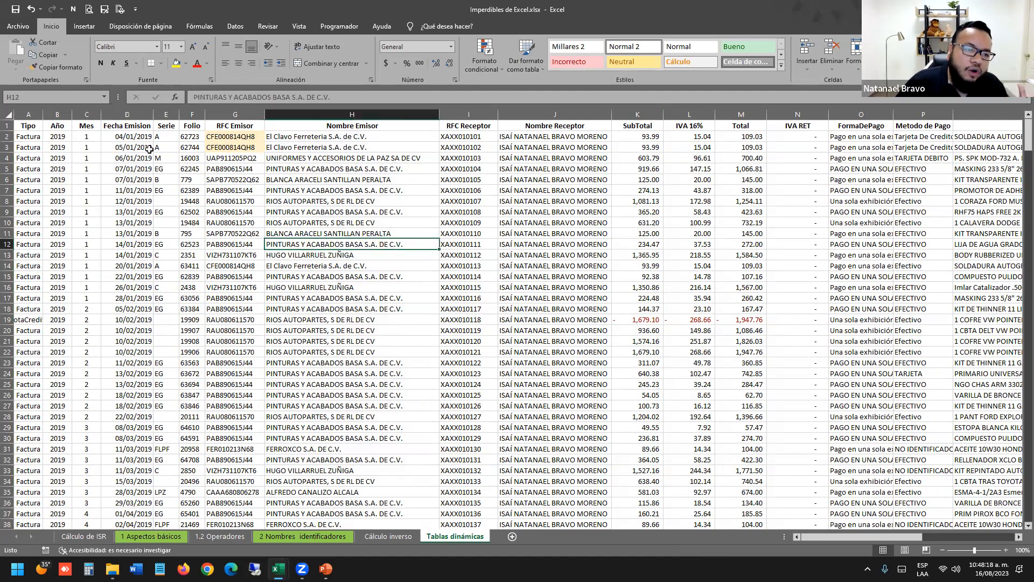
pyautogui.moveTo(74, 136); pyautogui.dragTo(412, 480)
pyautogui.click(445, 371)
pyautogui.moveTo(327, 136); pyautogui.dragTo(323, 515)
pyautogui.click(324, 320)
pyautogui.scroll(5, 323, 323)
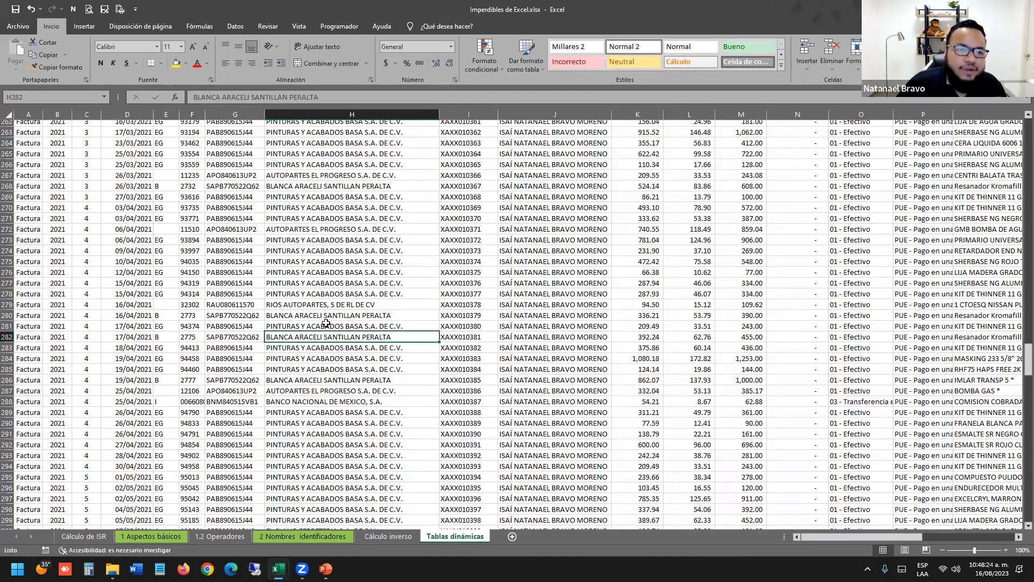
pyautogui.scroll(20, 322, 325)
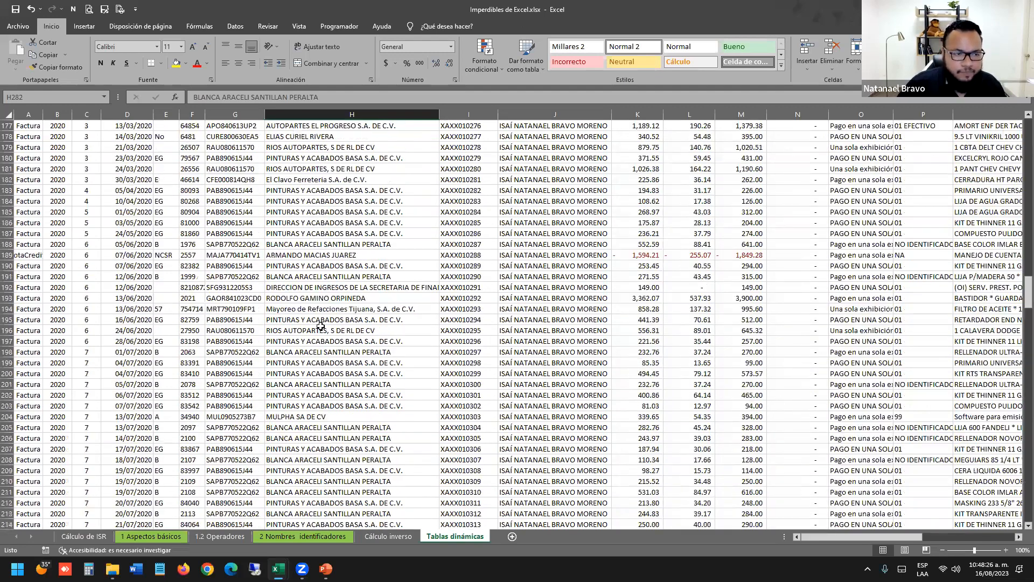
pyautogui.scroll(7, 286, 255)
pyautogui.click(276, 222)
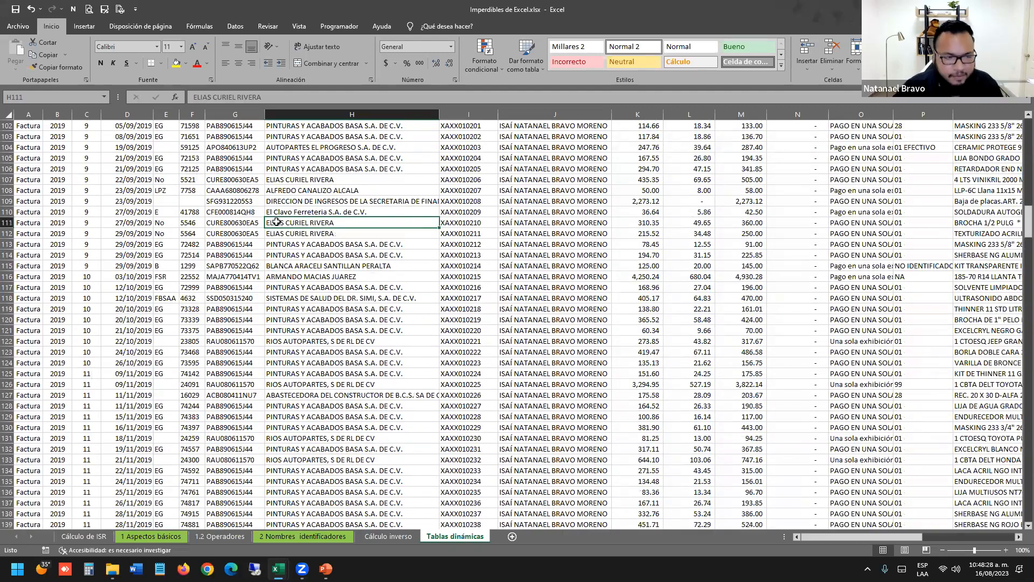
# Select the whole invoice range A1:U468 starting from the Tipo header.
pyautogui.hotkey('ctrl', 'Home')
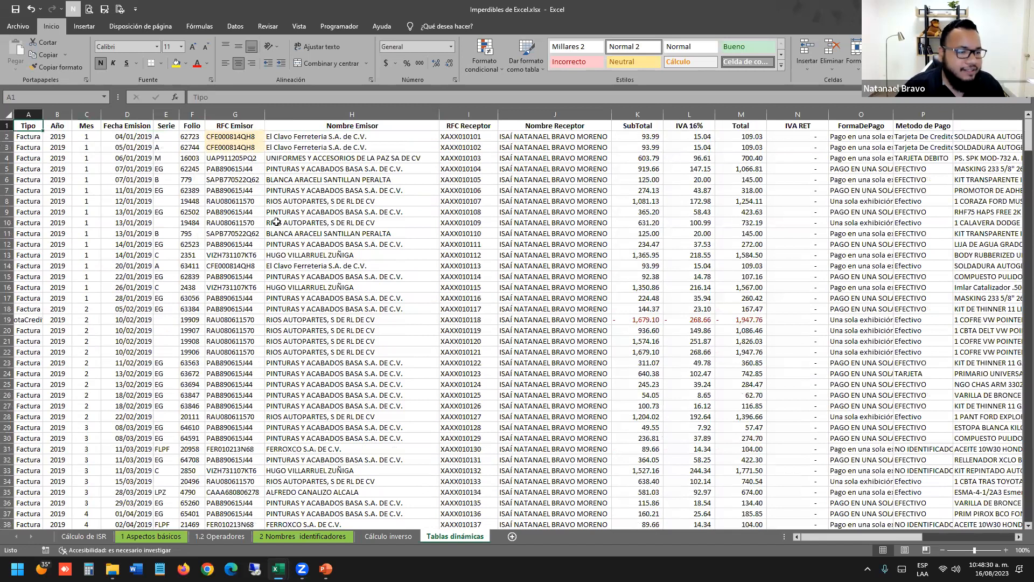
pyautogui.click(216, 296)
pyautogui.click(34, 127)
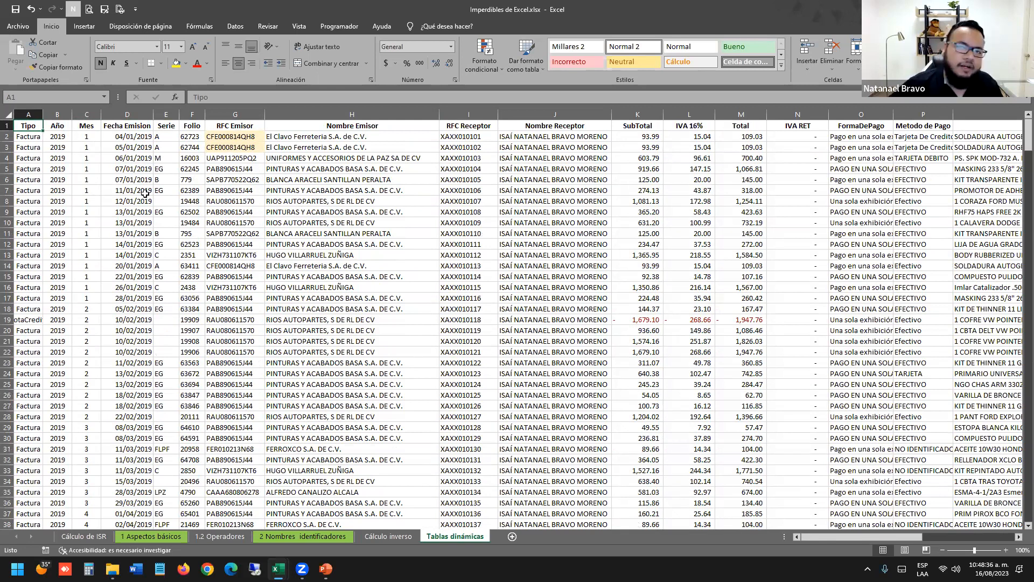
pyautogui.hotkey('ctrl', 'shift', 'Down')
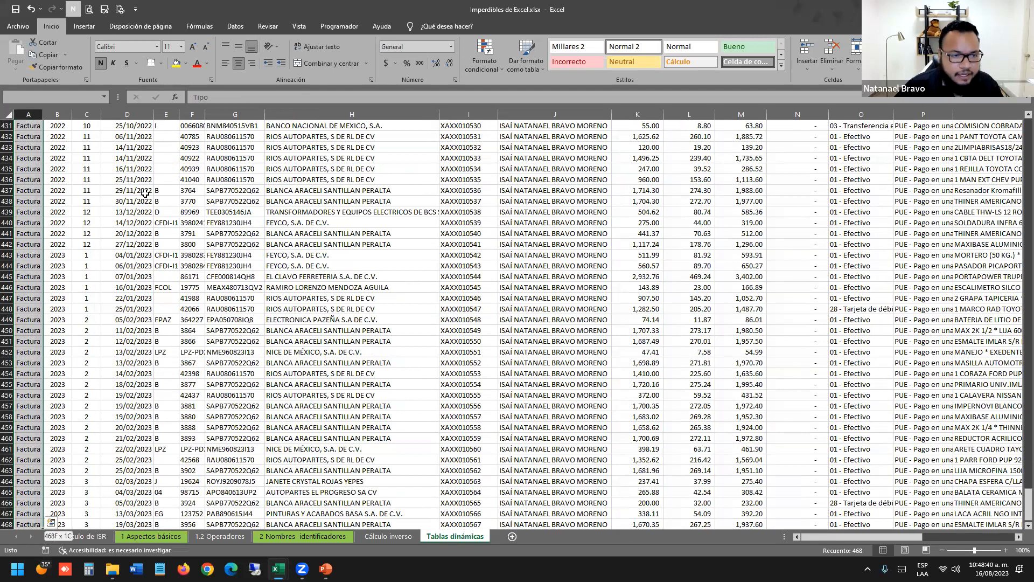
pyautogui.hotkey('ctrl', 'shift', 'Right')
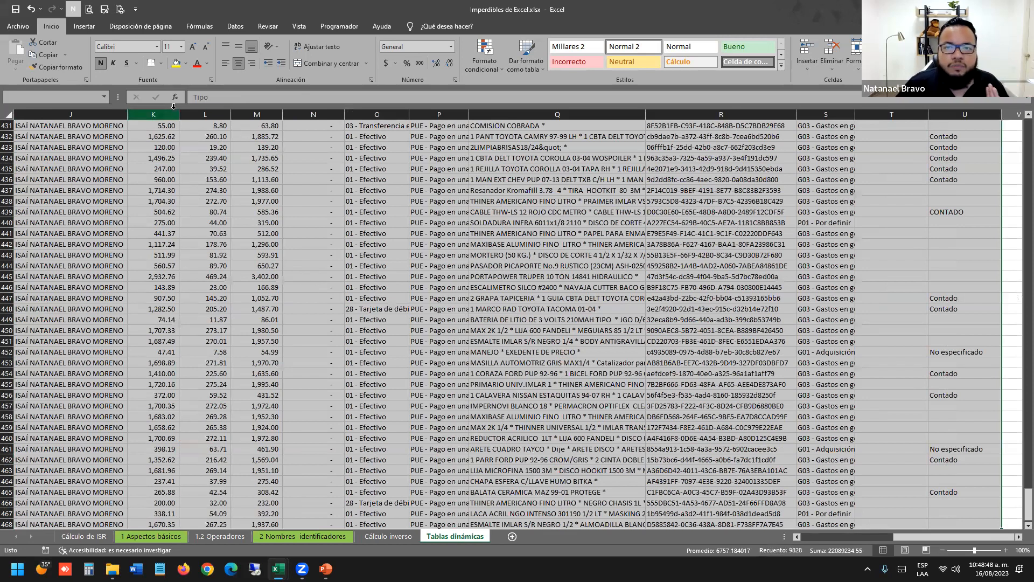
# Insert a PivotTable from range A1:U468 onto a new worksheet.
pyautogui.click(84, 27)
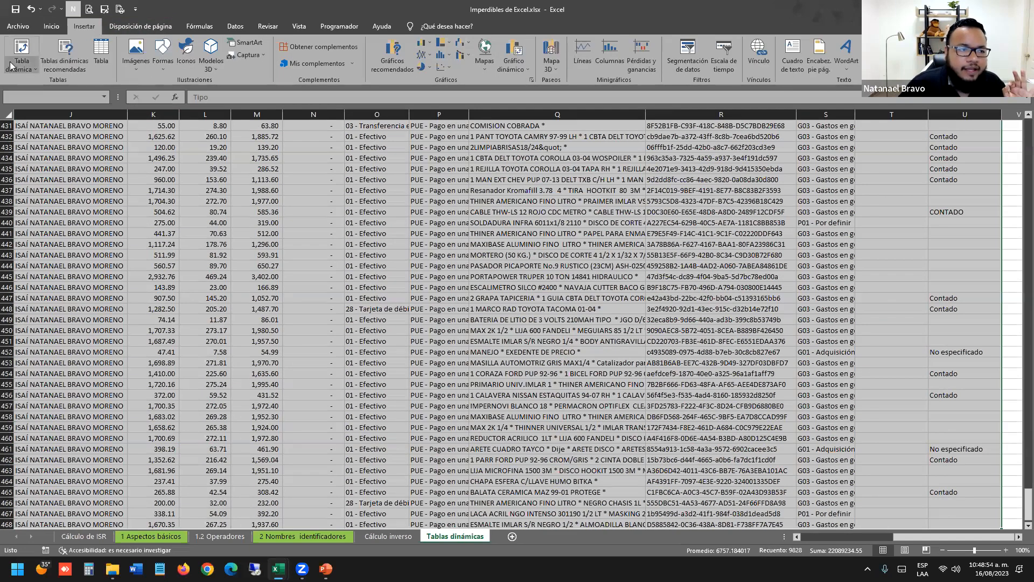
pyautogui.click(33, 50)
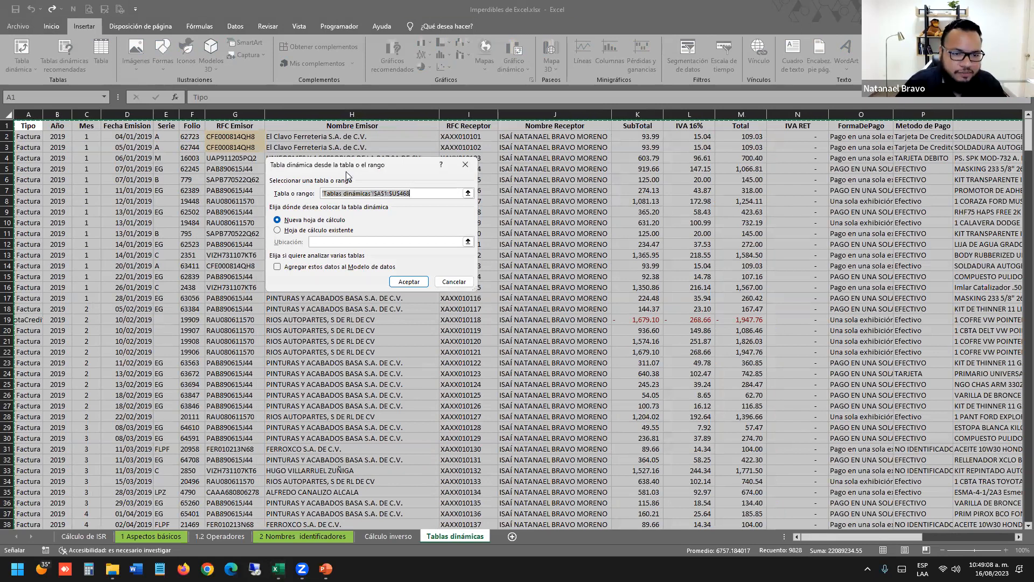
pyautogui.click(295, 219)
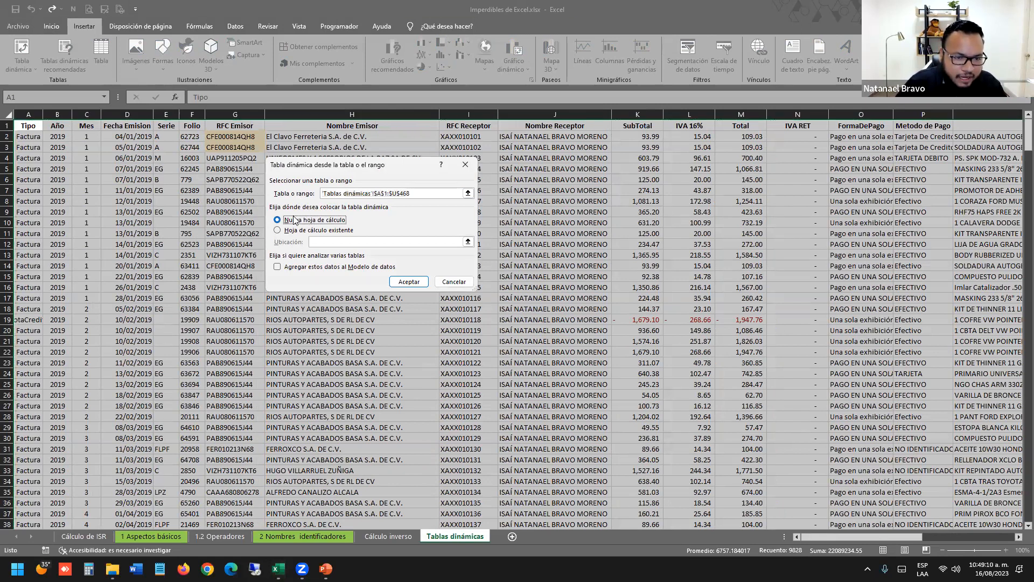
pyautogui.click(324, 195)
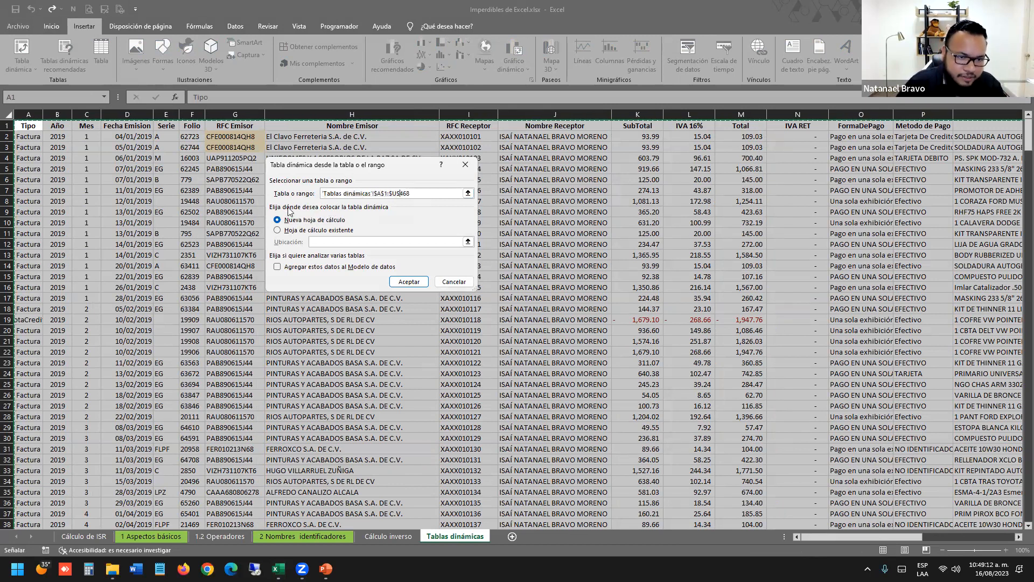
pyautogui.click(409, 282)
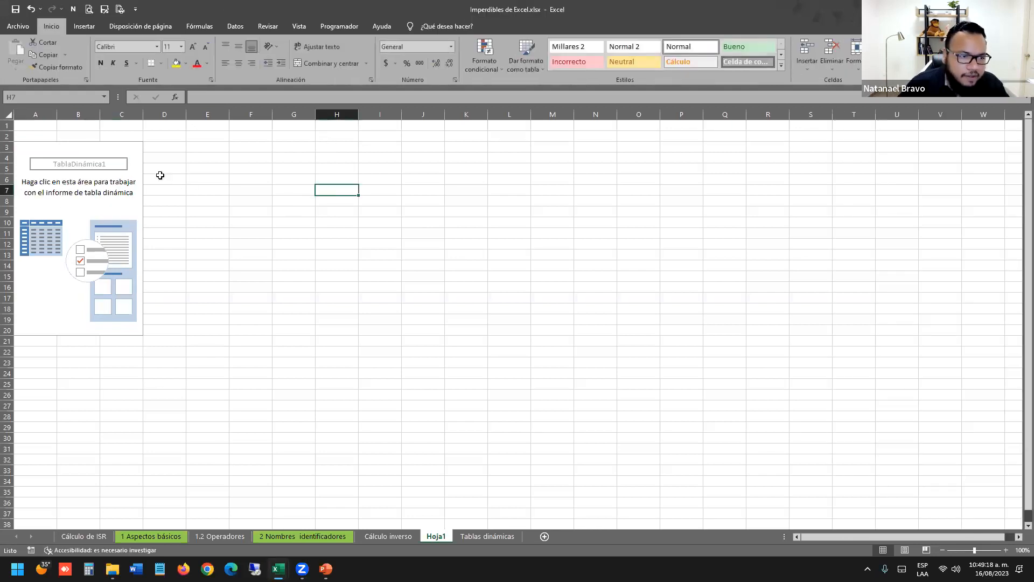
# Activate TablaDinámica1 to show its field list, highlighting the Nombre Emisor field.
pyautogui.click(67, 253)
pyautogui.click(109, 179)
pyautogui.click(92, 164)
pyautogui.click(70, 210)
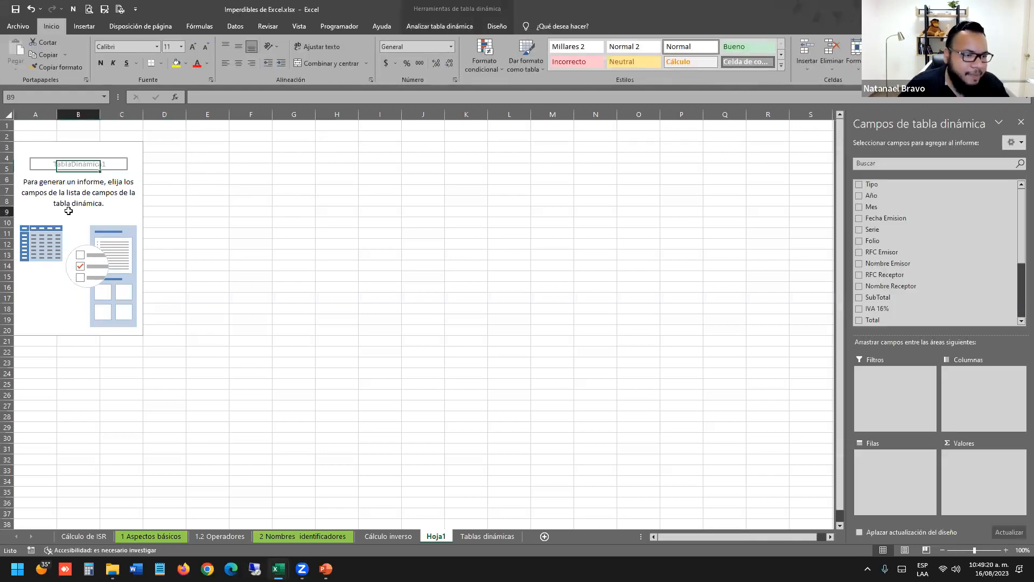
pyautogui.click(30, 143)
pyautogui.click(43, 166)
pyautogui.click(75, 210)
pyautogui.click(130, 165)
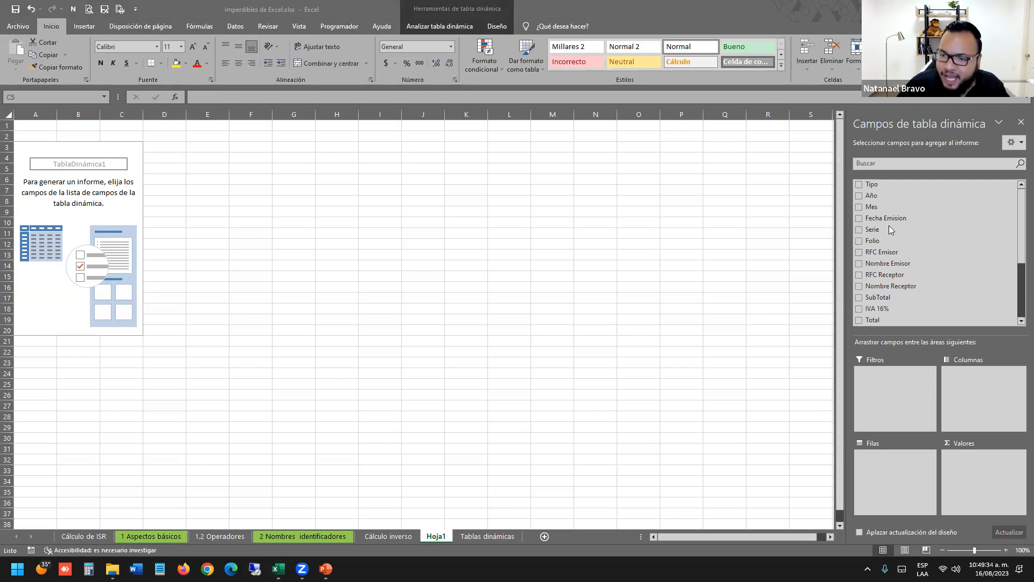
pyautogui.click(882, 264)
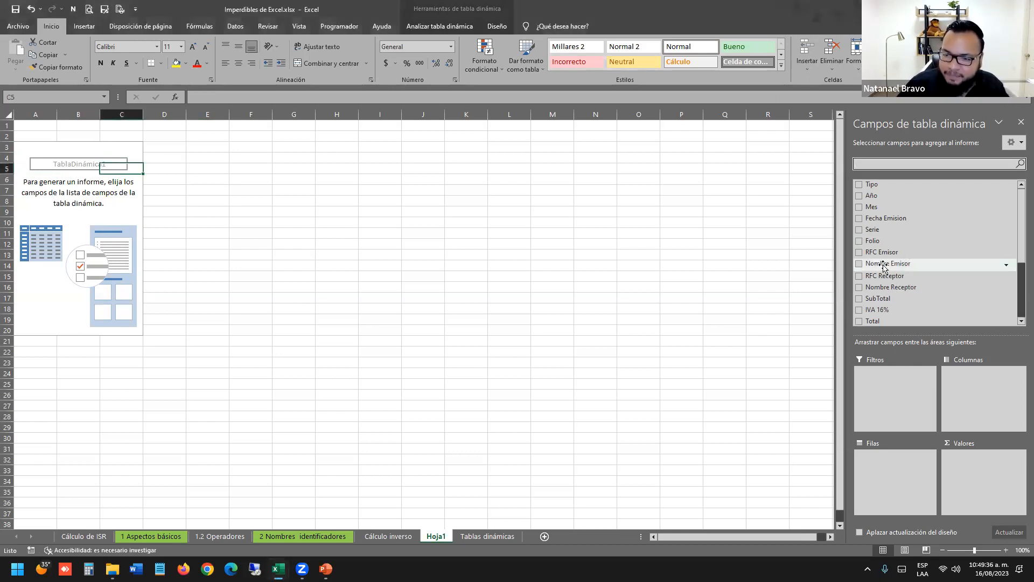
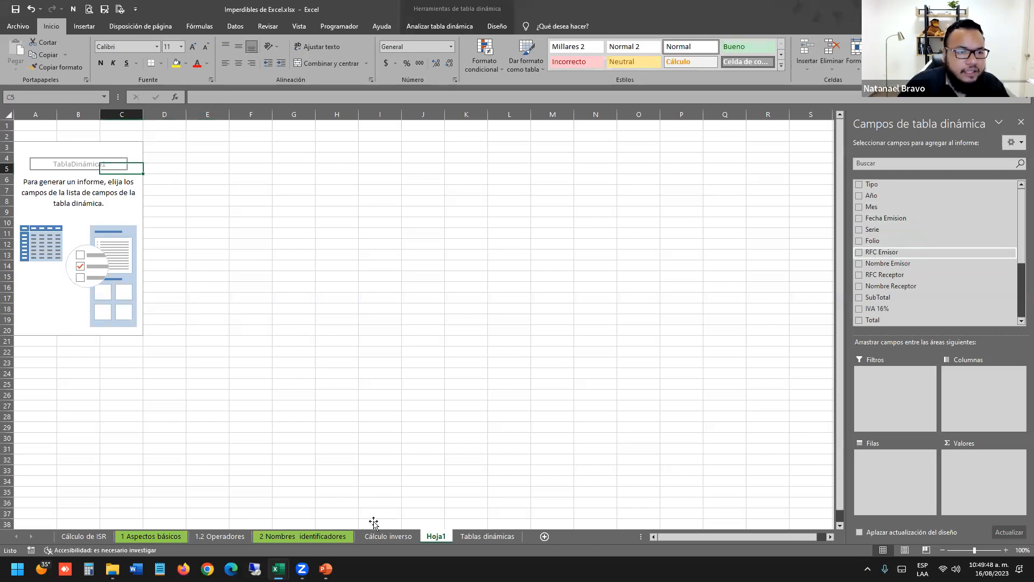
# Give header cells A1 through F1 on the Tablas dinámicas sheet a yellow fill.
pyautogui.hotkey('ctrl', 'pagedown')
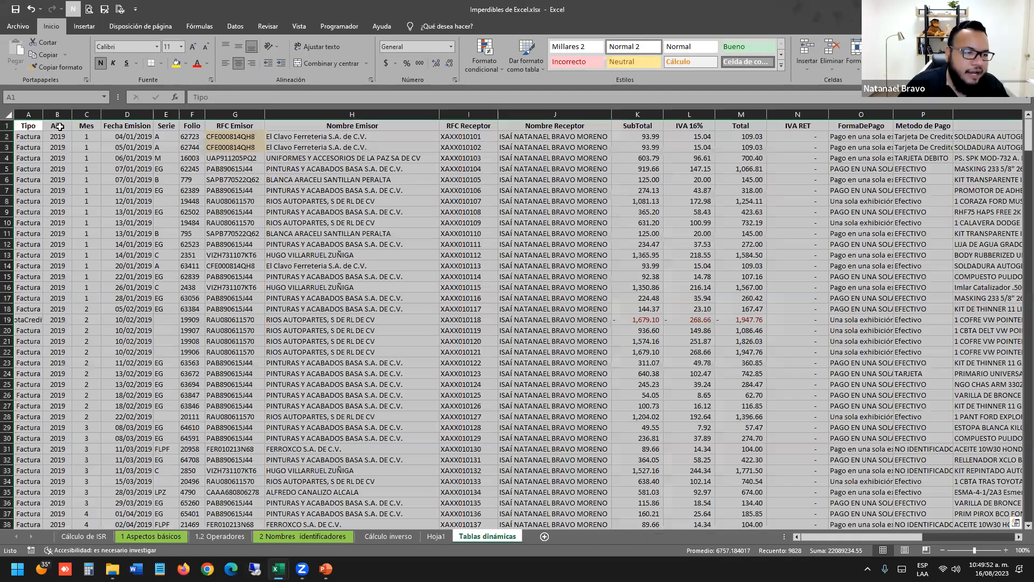
pyautogui.click(176, 63)
pyautogui.press('Right')
pyautogui.click(176, 63)
pyautogui.press('Right')
pyautogui.click(176, 63)
pyautogui.press('Right')
pyautogui.click(176, 63)
pyautogui.press('Right')
pyautogui.click(176, 63)
pyautogui.press('Right')
pyautogui.click(176, 63)
# Fill the RFC Emisor and Nombre Emisor headers yellow, then return to Hoja1's pivot table.
pyautogui.press('Right')
pyautogui.click(176, 63)
pyautogui.press('Right')
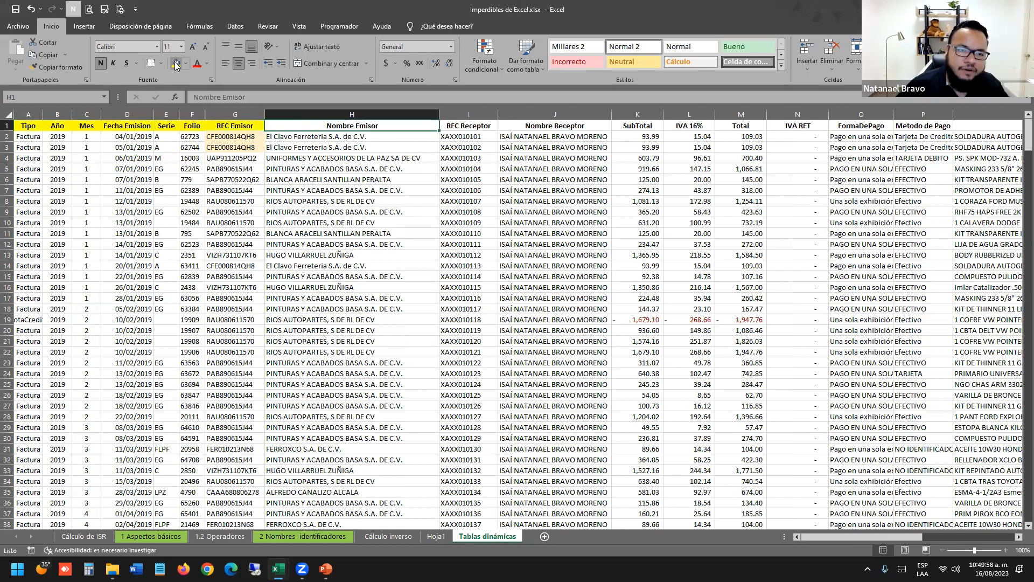
pyautogui.click(176, 63)
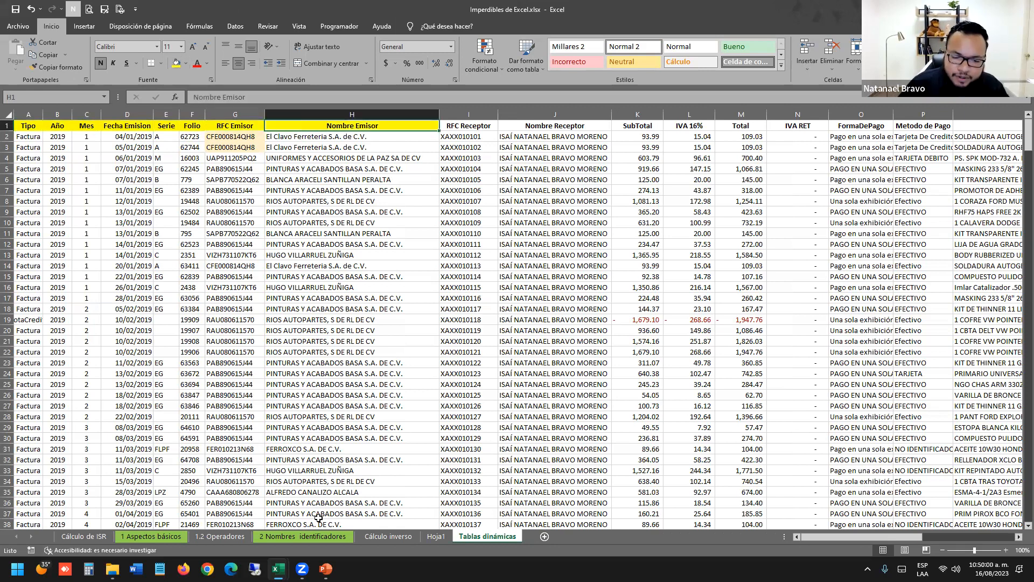
pyautogui.click(435, 536)
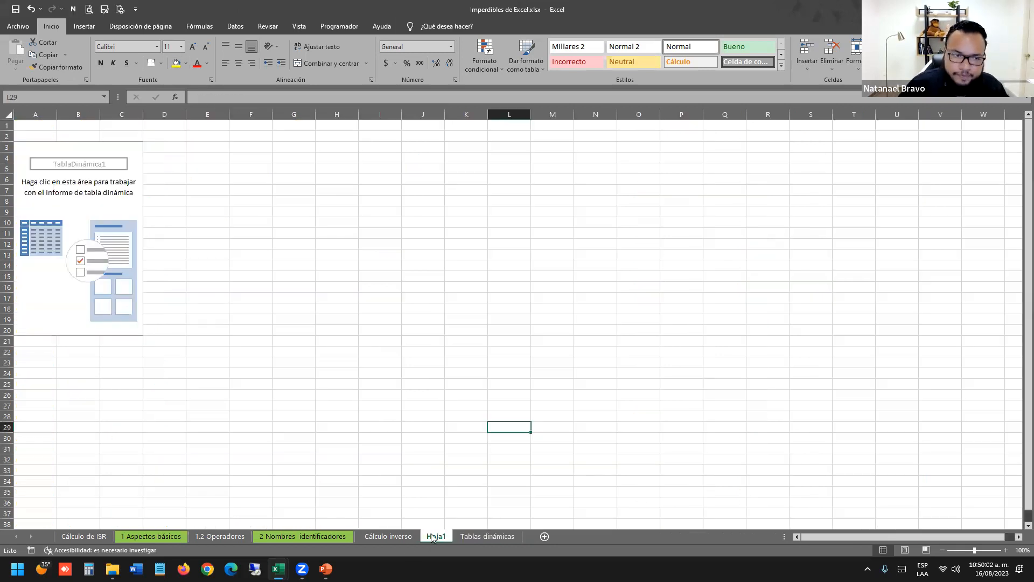
pyautogui.click(138, 266)
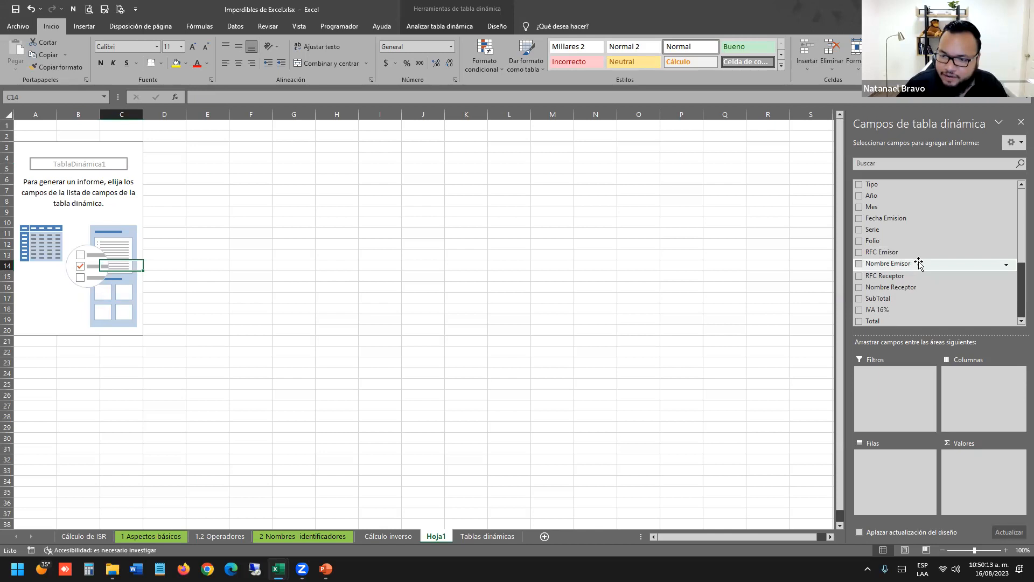
# Place Nombre Emisor in the pivot's Rows and review the issuer names in A4:A35.
pyautogui.moveTo(919, 264); pyautogui.dragTo(903, 485)
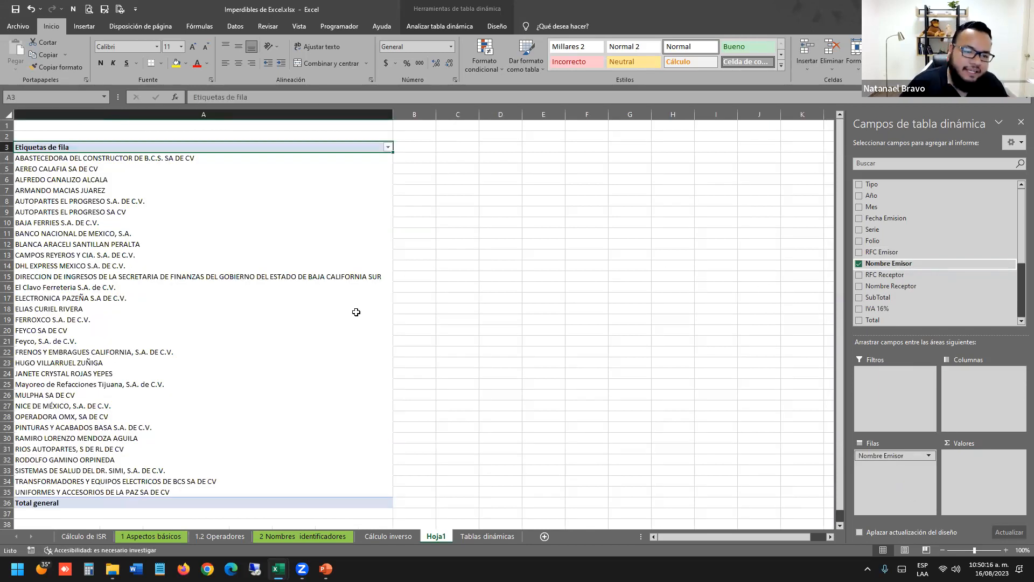
pyautogui.moveTo(119, 158)
pyautogui.mouseDown()
pyautogui.moveTo(131, 493)
pyautogui.moveTo(131, 484)
pyautogui.mouseUp()
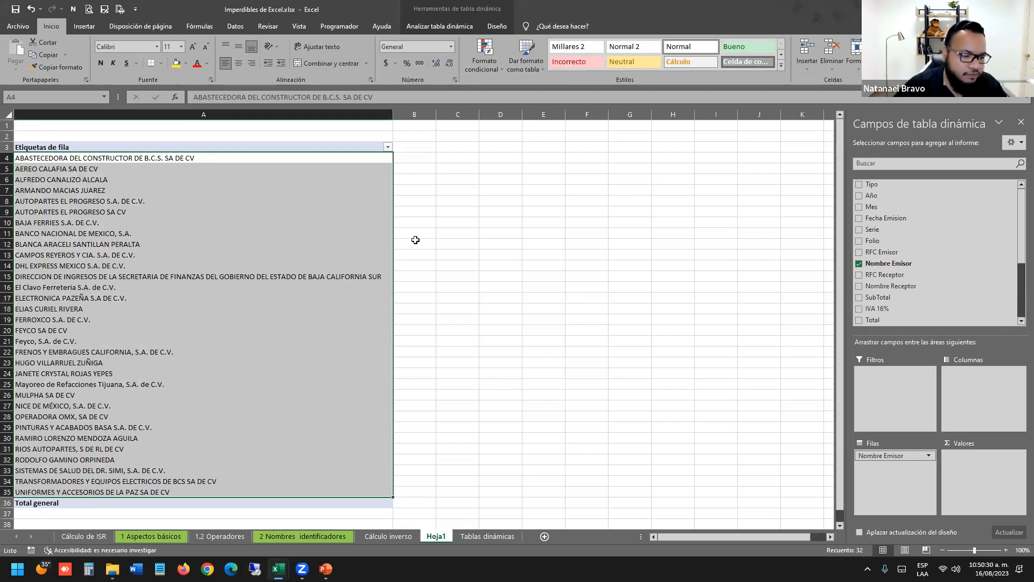
pyautogui.click(240, 244)
pyautogui.click(214, 157)
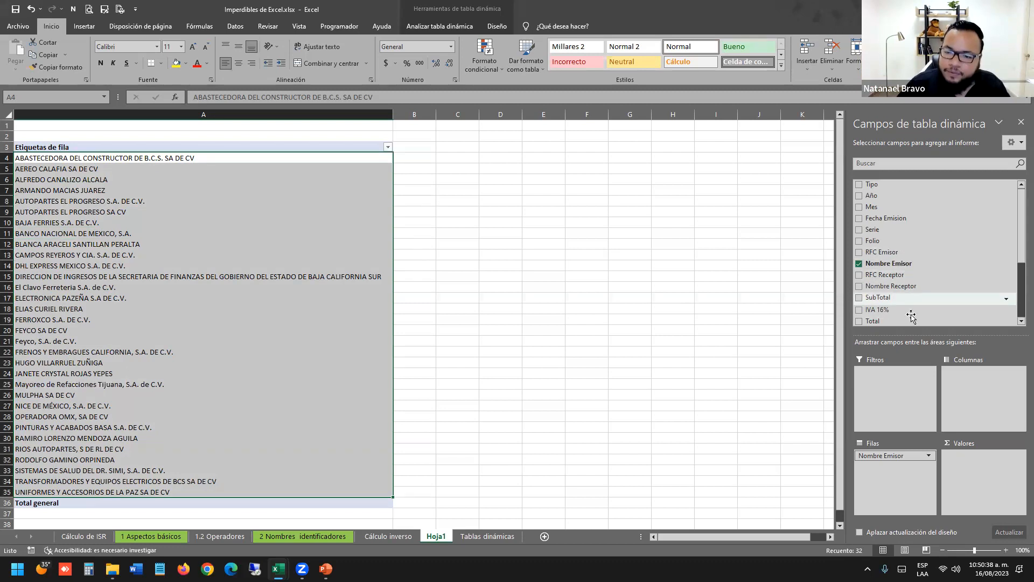
pyautogui.scroll(-2, 884, 280)
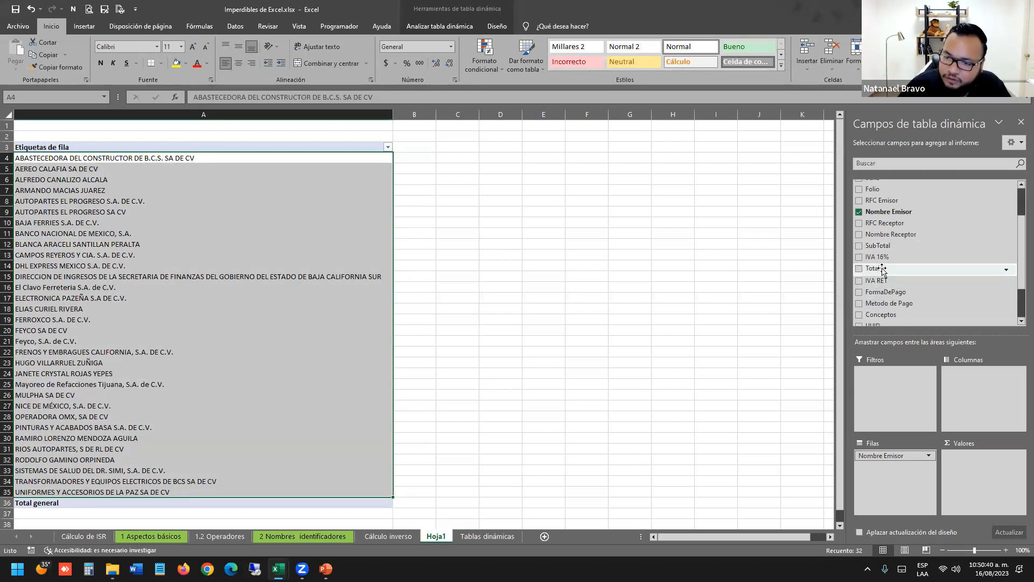
pyautogui.moveTo(884, 268); pyautogui.dragTo(980, 454)
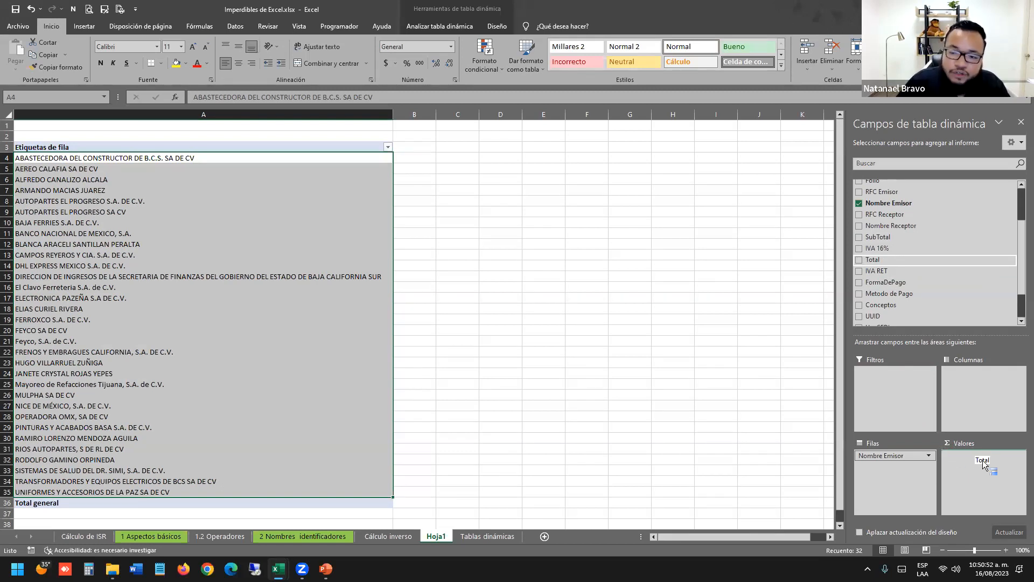
# Add Total to the pivot's Values so each issuer shows its Suma de Total.
pyautogui.moveTo(985, 475)
pyautogui.mouseDown()
pyautogui.moveTo(931, 263)
pyautogui.moveTo(887, 259)
pyautogui.moveTo(942, 277)
pyautogui.moveTo(997, 468)
pyautogui.moveTo(989, 471)
pyautogui.mouseUp()
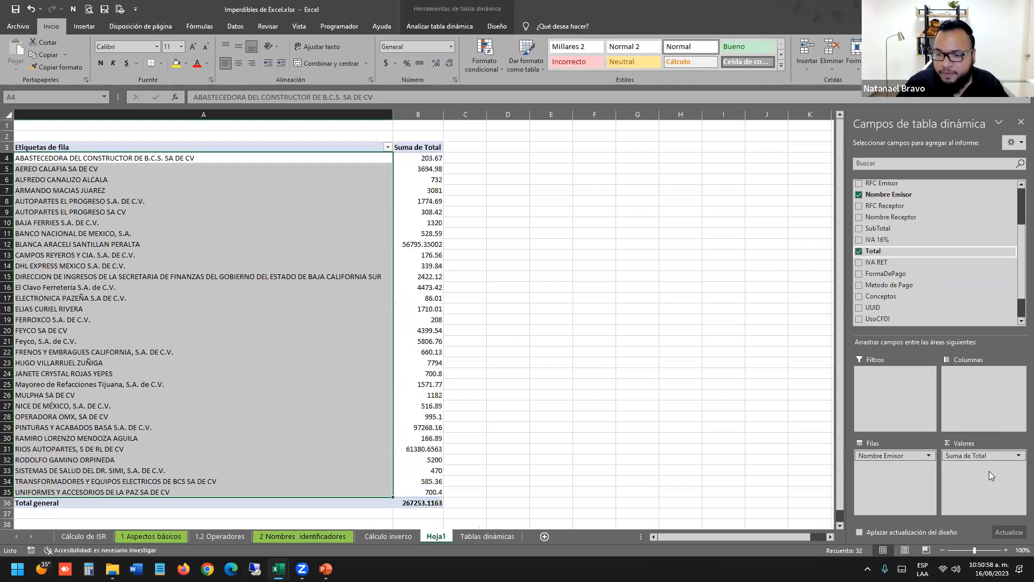
pyautogui.click(511, 168)
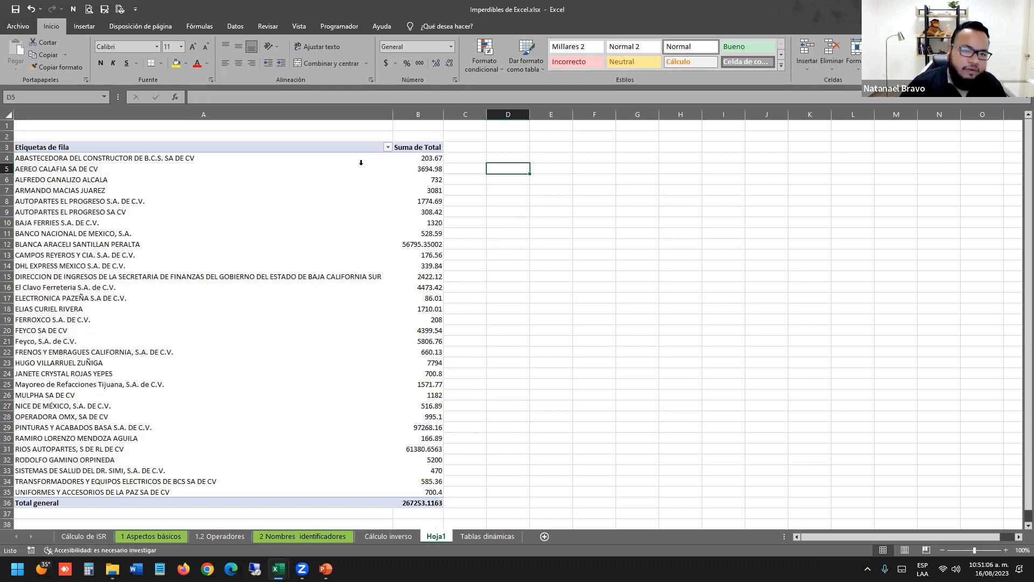
pyautogui.click(382, 178)
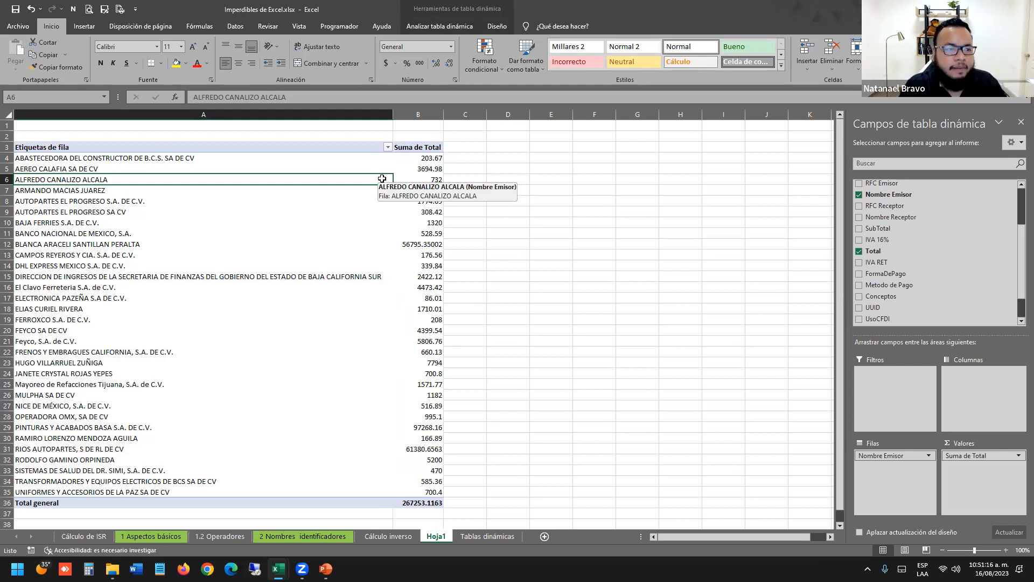
pyautogui.click(518, 212)
pyautogui.click(341, 158)
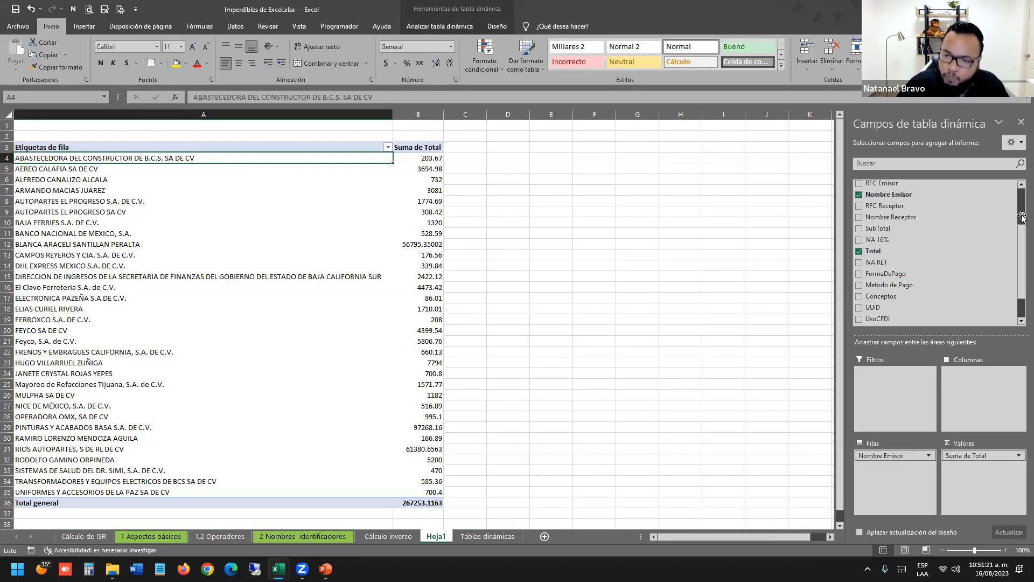
pyautogui.scroll(2, 893, 201)
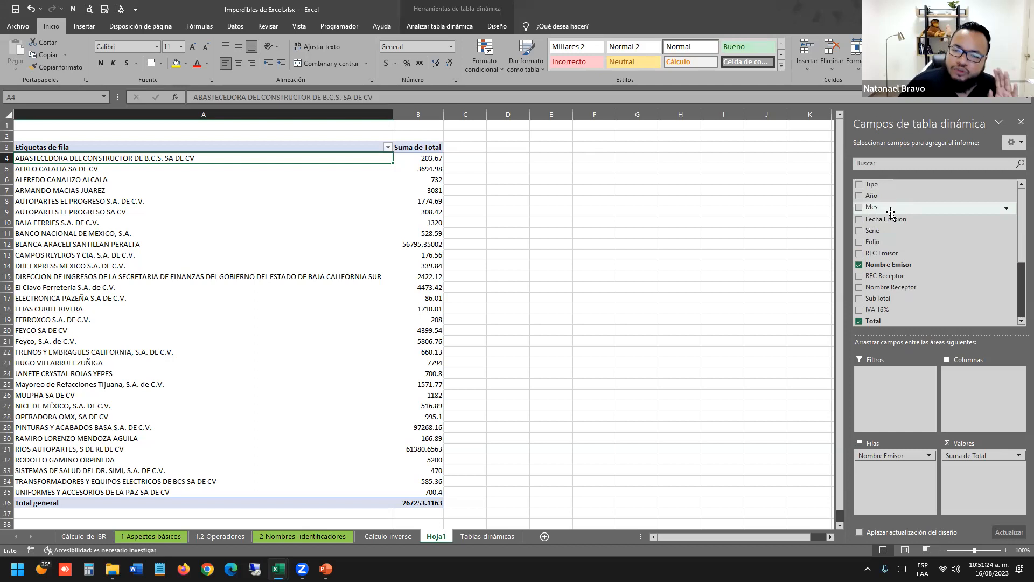
# Inspect the Fecha Emision and Mes columns on the Tablas dinámicas data sheet.
pyautogui.click(459, 538)
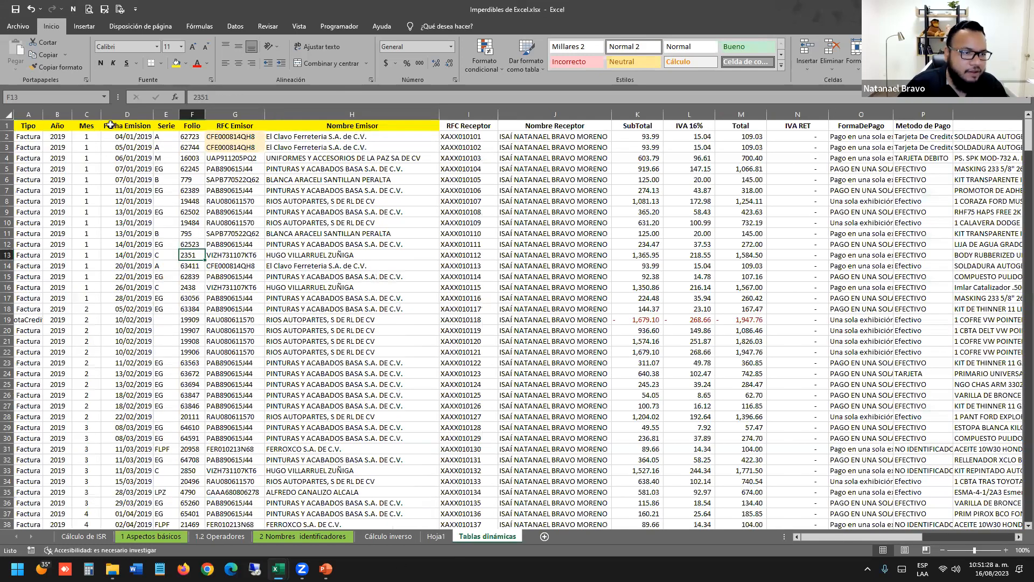
pyautogui.click(144, 115)
pyautogui.click(141, 222)
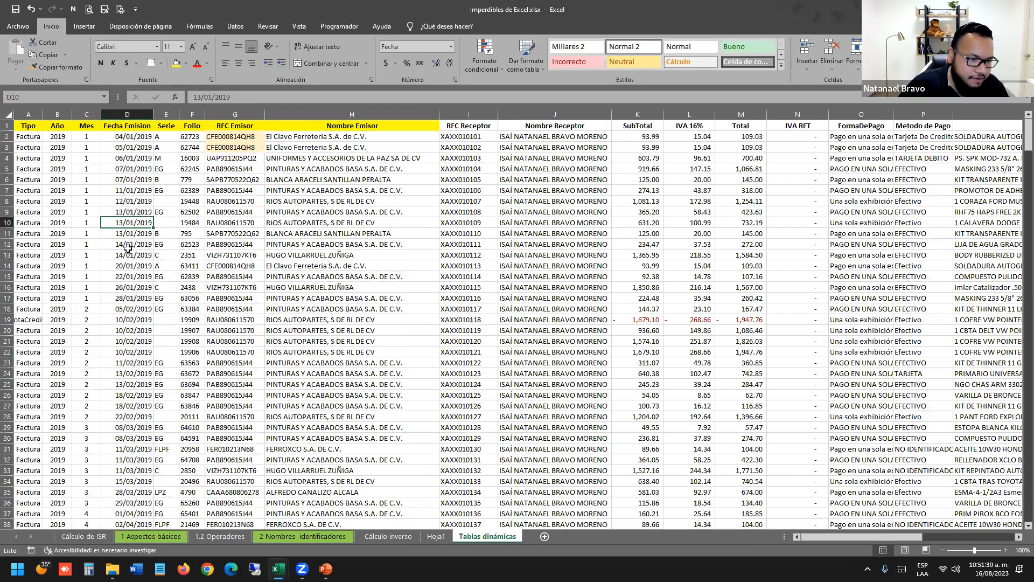
pyautogui.moveTo(93, 140); pyautogui.dragTo(112, 299)
pyautogui.click(89, 310)
pyautogui.moveTo(99, 386); pyautogui.dragTo(88, 481)
pyautogui.scroll(-3, 91, 488)
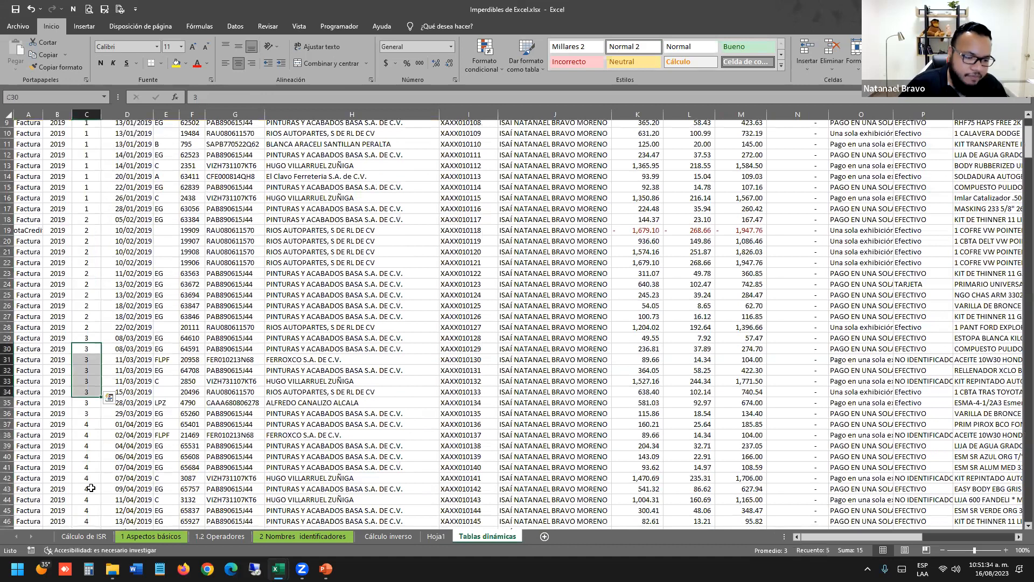
pyautogui.scroll(3, 91, 157)
pyautogui.click(91, 157)
pyautogui.click(145, 536)
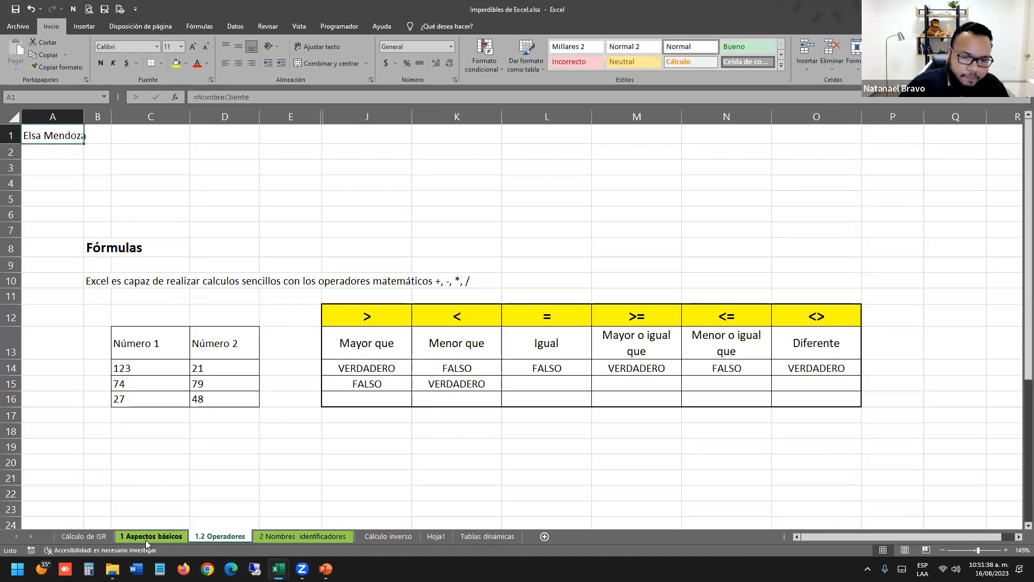
pyautogui.hotkey('ctrl', 'pagedown')
pyautogui.hotkey('ctrl', 'pagedown')
pyautogui.hotkey('ctrl', 'pagedown')
pyautogui.hotkey('ctrl', 'pagedown')
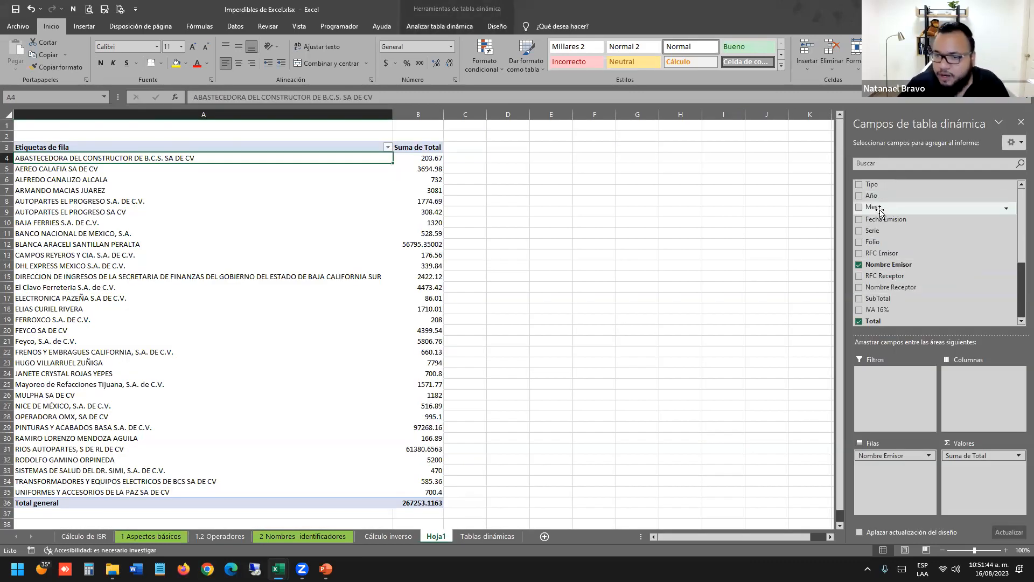
# Add Mes to the pivot's Columns and review the month 11 and 12 values.
pyautogui.moveTo(881, 211); pyautogui.dragTo(987, 394)
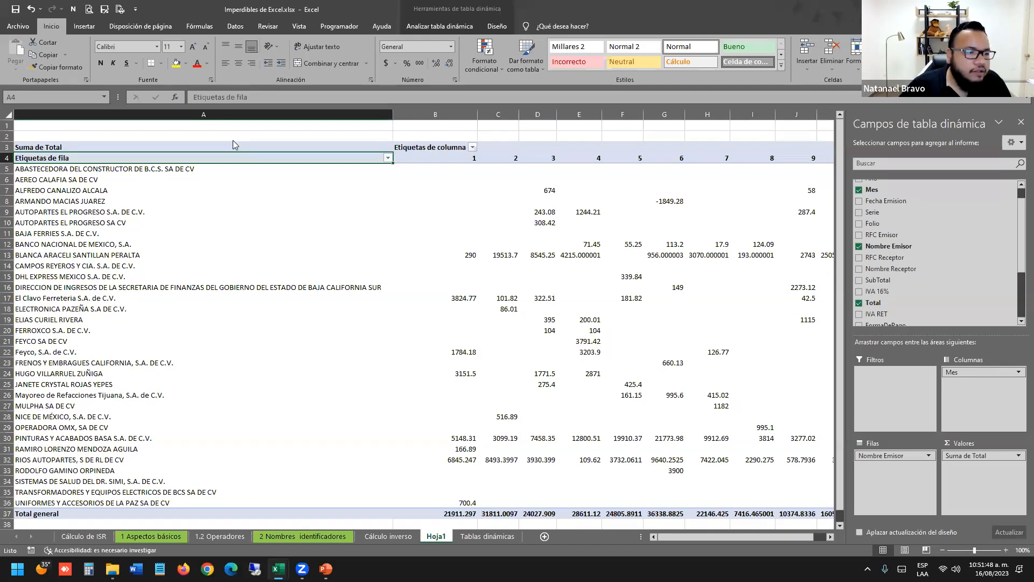
pyautogui.click(177, 153)
pyautogui.click(92, 171)
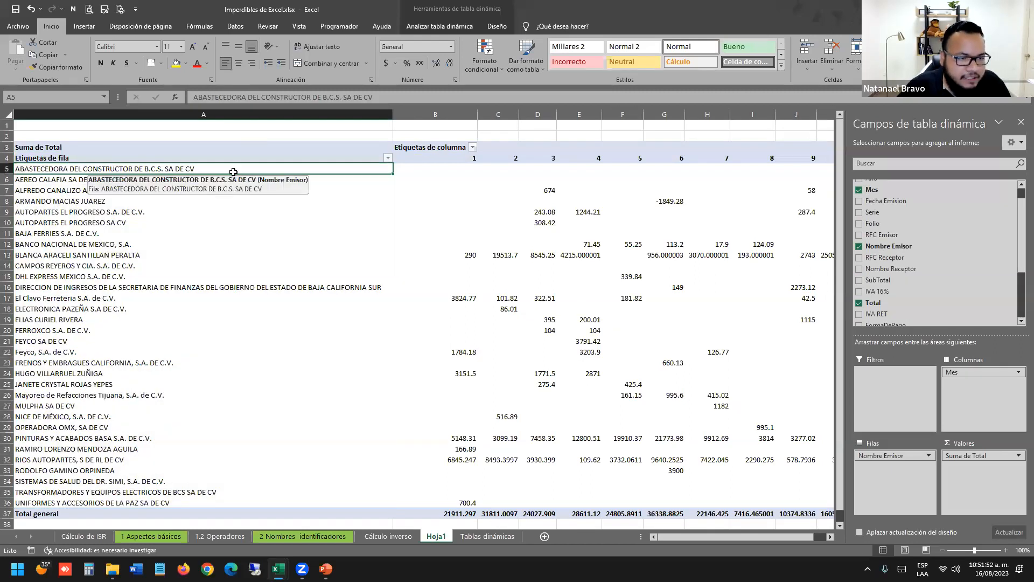
pyautogui.click(455, 177)
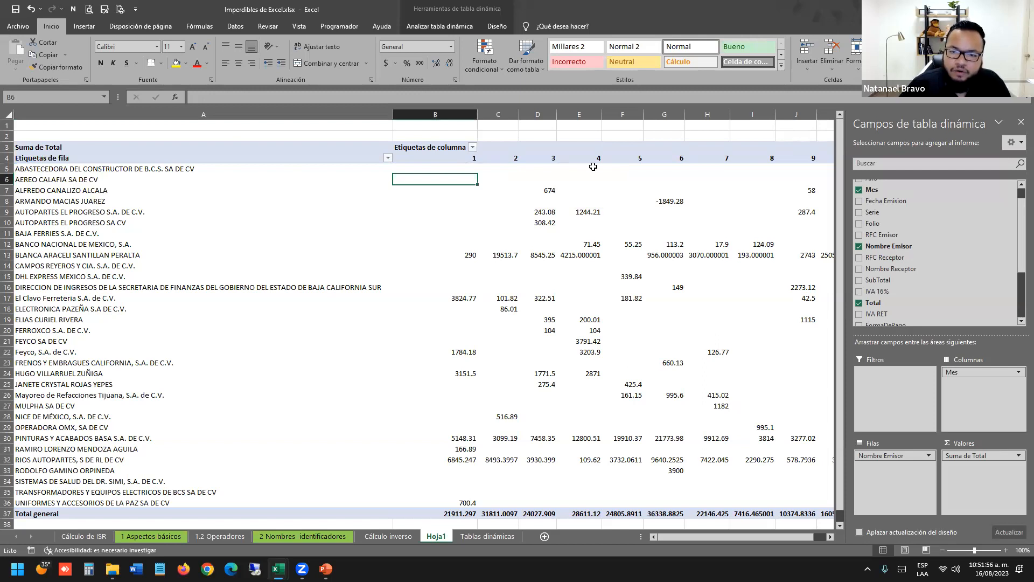
pyautogui.hscroll(1, 560, 169)
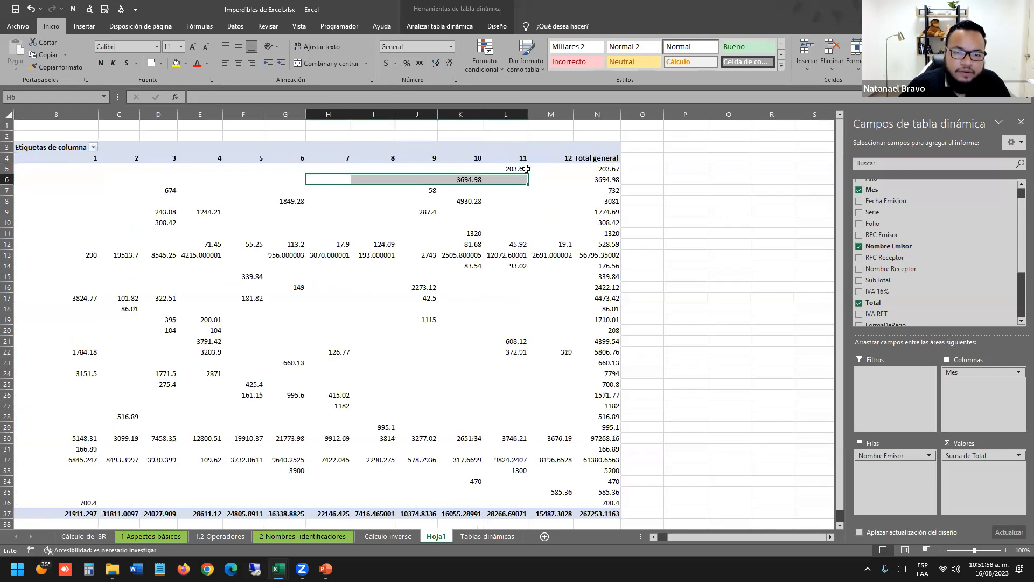
pyautogui.click(527, 169)
pyautogui.moveTo(526, 212); pyautogui.dragTo(530, 280)
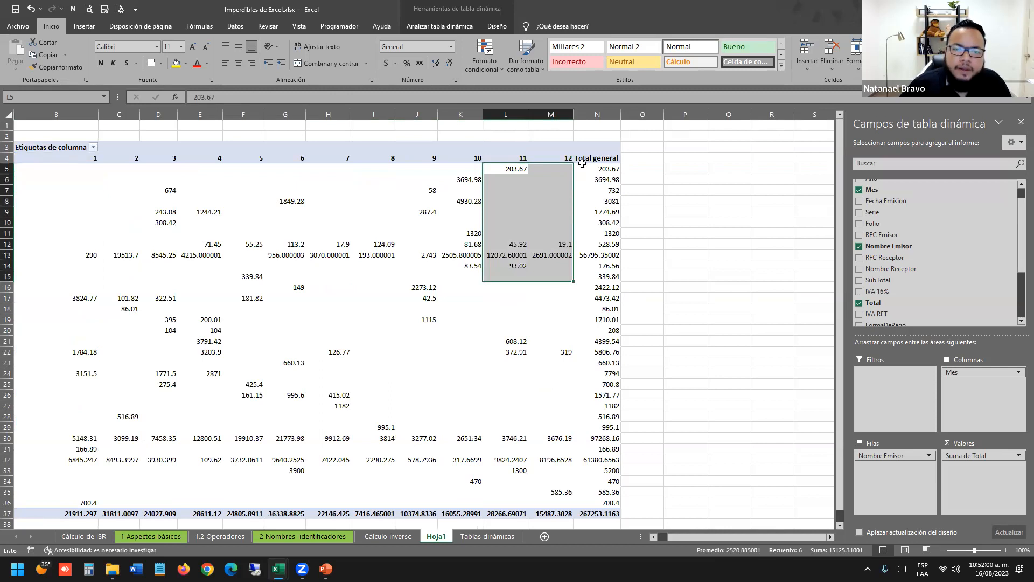
# Check the Año column on the Tablas dinámicas sheet down to its last data row.
pyautogui.click(488, 536)
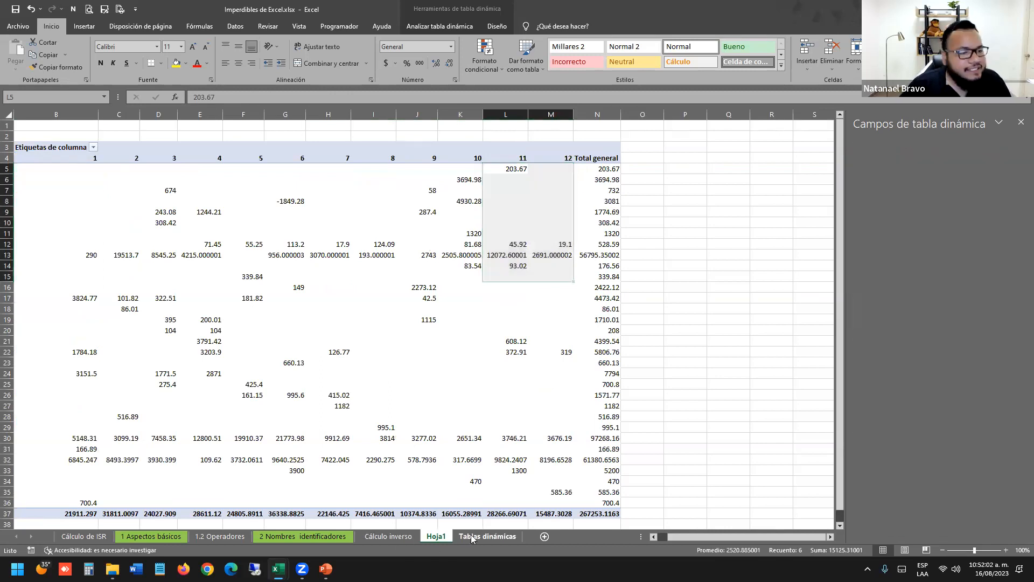
pyautogui.press('Left')
pyautogui.press('Up')
pyautogui.press('Up')
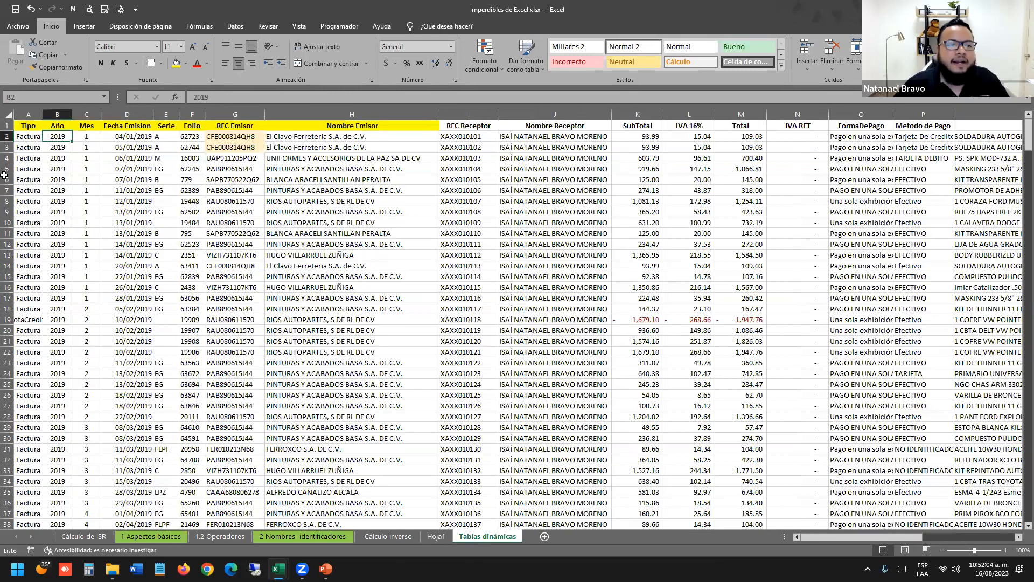
pyautogui.press('Down')
pyautogui.press('Down')
pyautogui.press('Down')
pyautogui.press('Down')
pyautogui.press('Down')
pyautogui.press('Down')
pyautogui.press('Down')
pyautogui.press('Down')
pyautogui.press('Down')
pyautogui.press('Down')
pyautogui.press('Down')
pyautogui.press('Down')
pyautogui.press('Down')
pyautogui.press('Down')
pyautogui.press('Down')
pyautogui.press('Down')
pyautogui.press('Down')
pyautogui.press('Down')
pyautogui.press('Down')
pyautogui.press('Down')
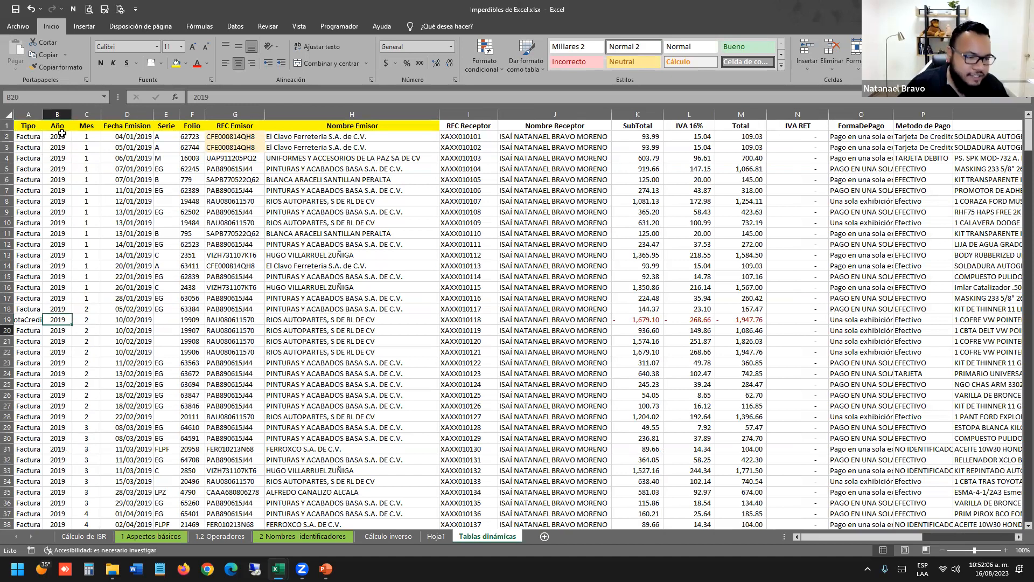
pyautogui.press('Down')
pyautogui.press('Down')
pyautogui.press('Down')
pyautogui.press('Down')
pyautogui.press('Down')
pyautogui.press('Down')
pyautogui.press('Down')
pyautogui.press('Down')
pyautogui.press('Down')
pyautogui.press('Down')
pyautogui.press('Down')
pyautogui.press('Down')
pyautogui.press('Down')
pyautogui.press('Down')
pyautogui.press('Down')
pyautogui.press('Down')
pyautogui.press('Down')
pyautogui.press('Down')
pyautogui.press('Down')
pyautogui.press('Down')
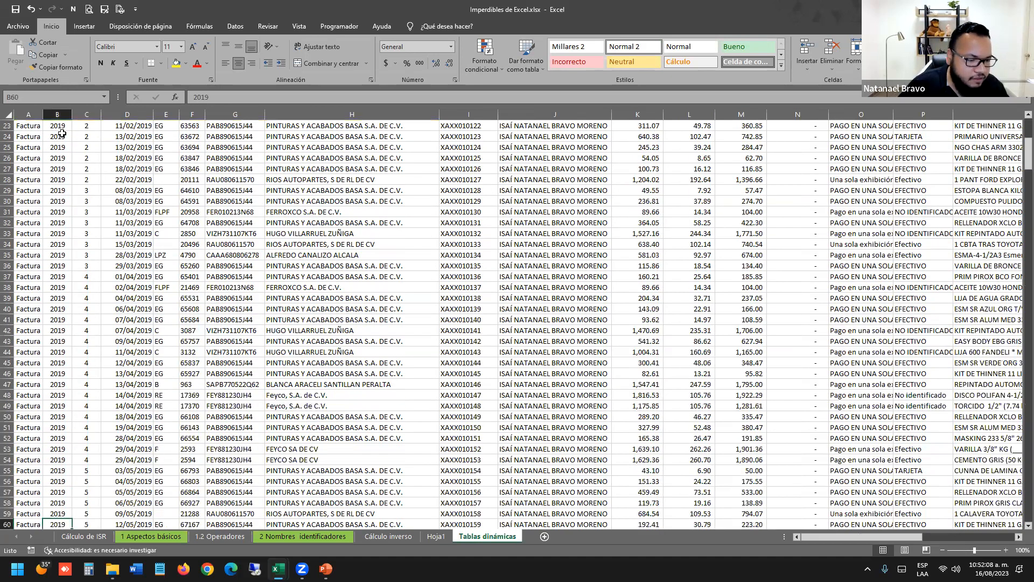
pyautogui.hotkey('ctrl', 'Down')
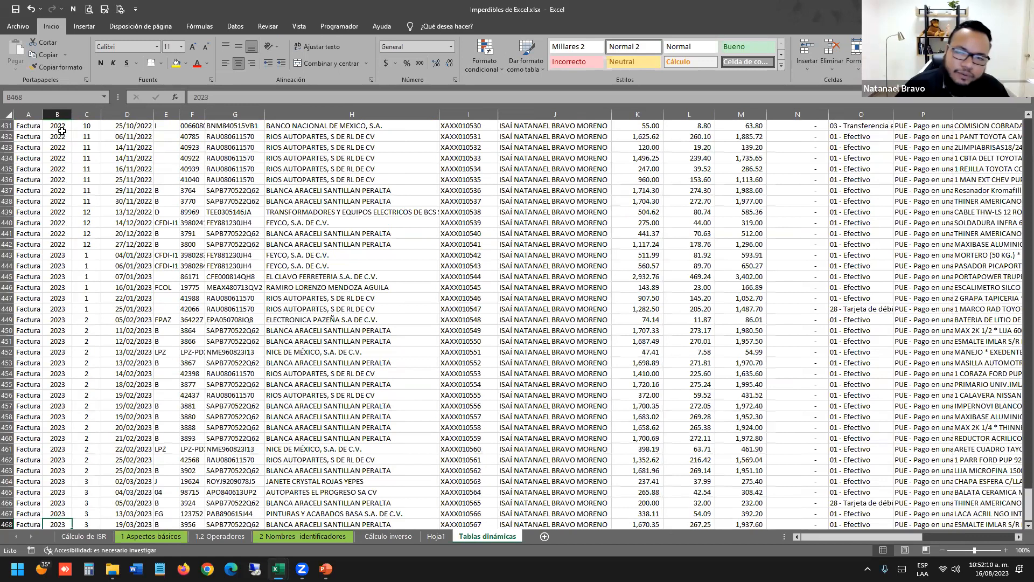
# Return to the Imperdibles workbook's Hoja1 pivot and select its month 1 column.
pyautogui.hotkey('alt', 'Tab')
pyautogui.hotkey('alt', 'Tab')
pyautogui.click(526, 210)
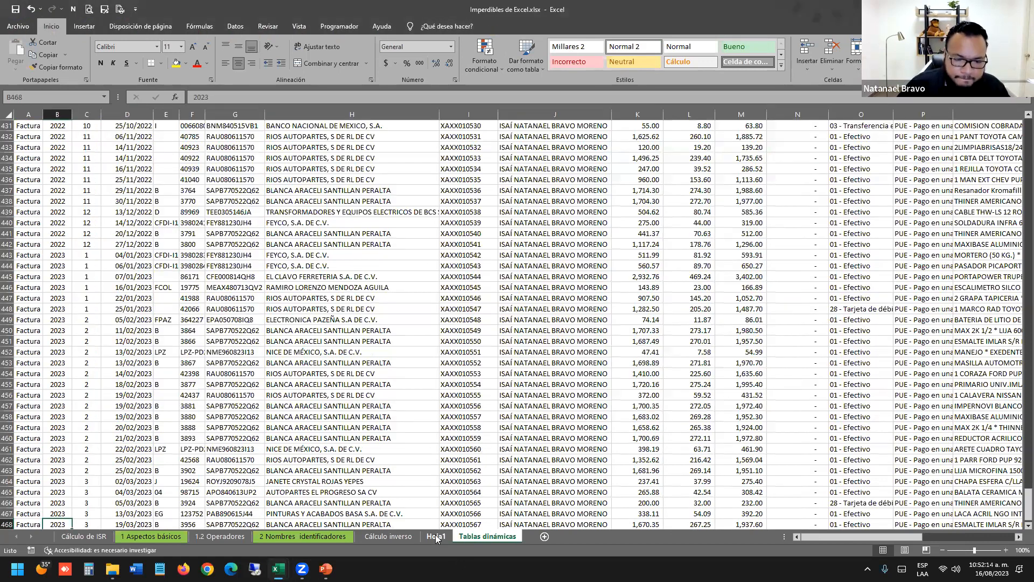
pyautogui.click(437, 540)
pyautogui.moveTo(76, 288); pyautogui.dragTo(5, 277)
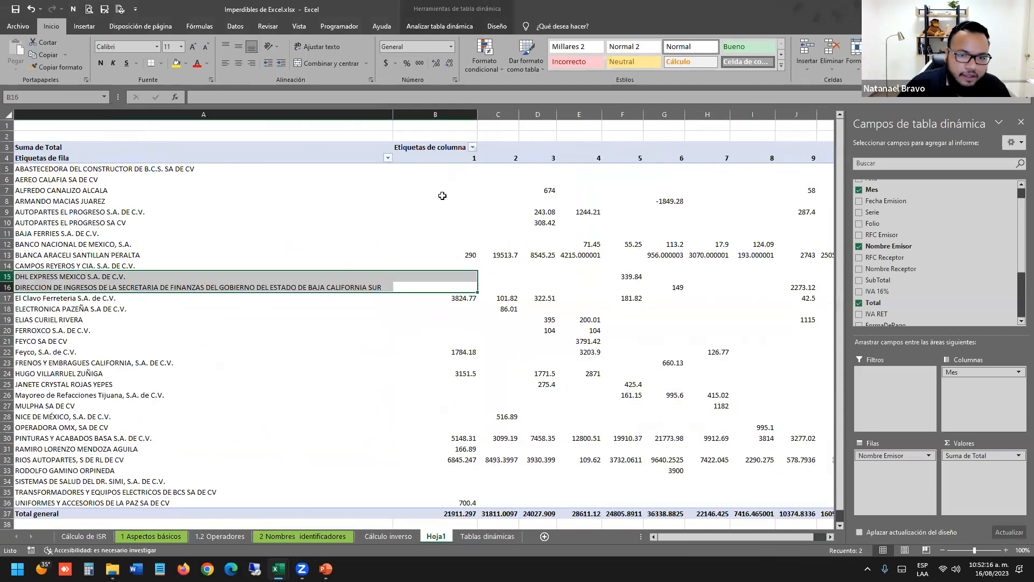
pyautogui.moveTo(453, 159); pyautogui.dragTo(415, 502)
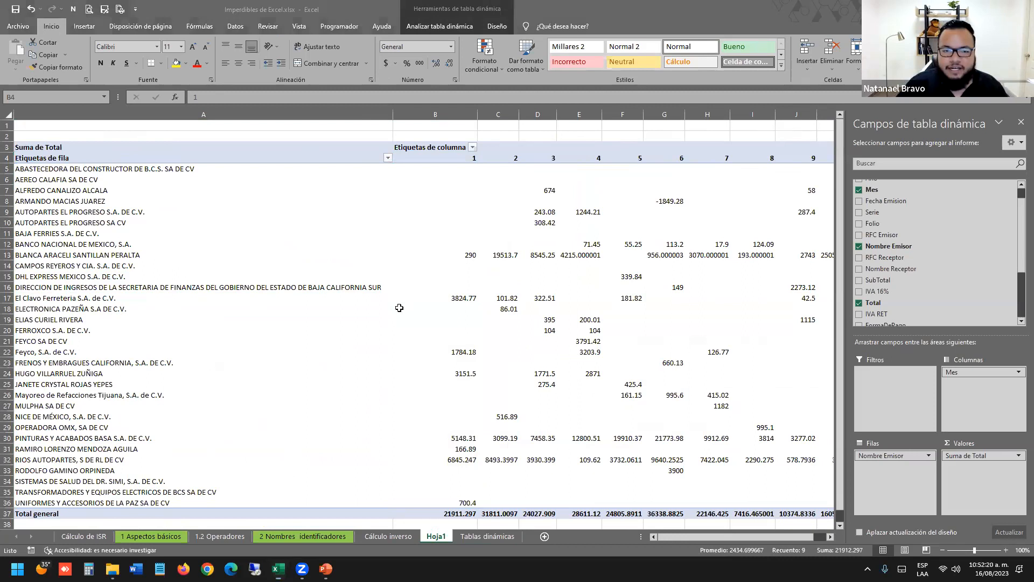
pyautogui.click(472, 170)
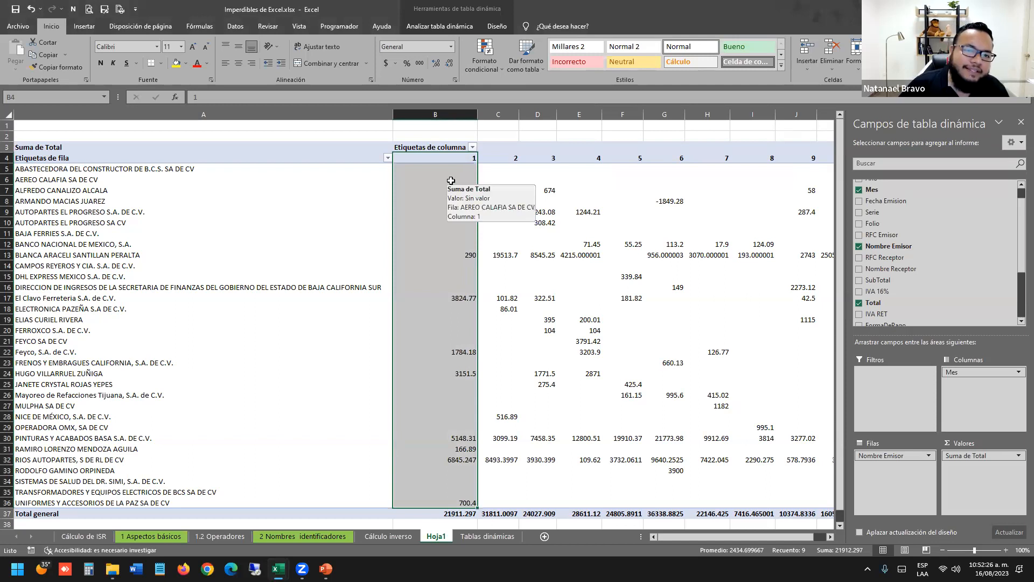
pyautogui.scroll(1, 972, 223)
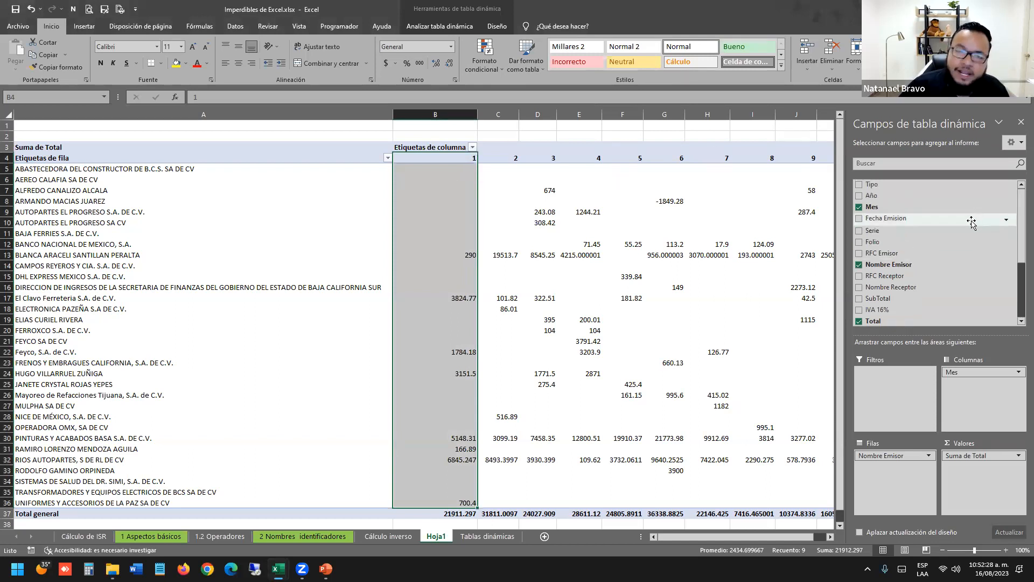
# Add Año as a pivot filter and show only the year 2021.
pyautogui.moveTo(938, 260); pyautogui.dragTo(889, 374)
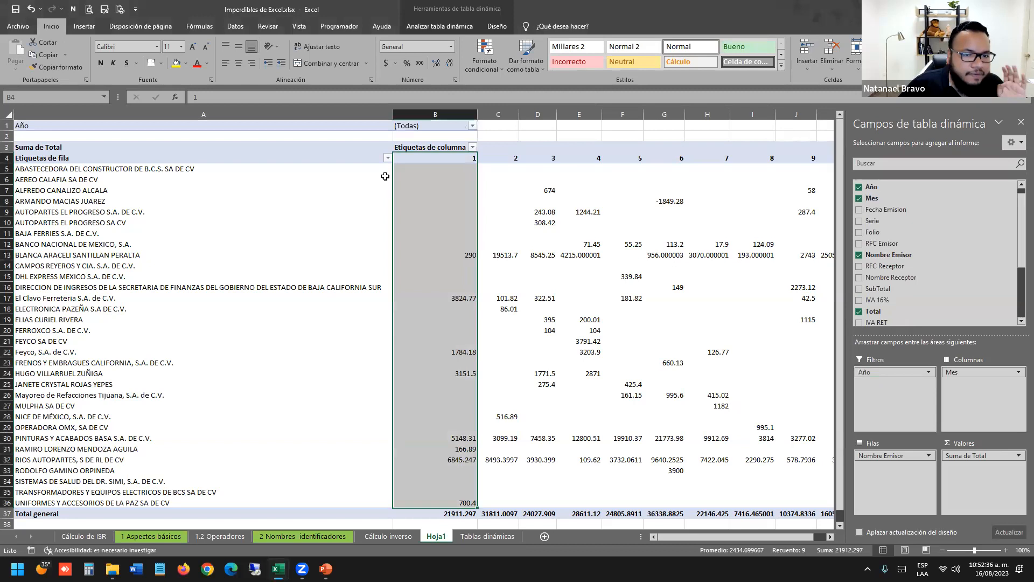
pyautogui.click(473, 126)
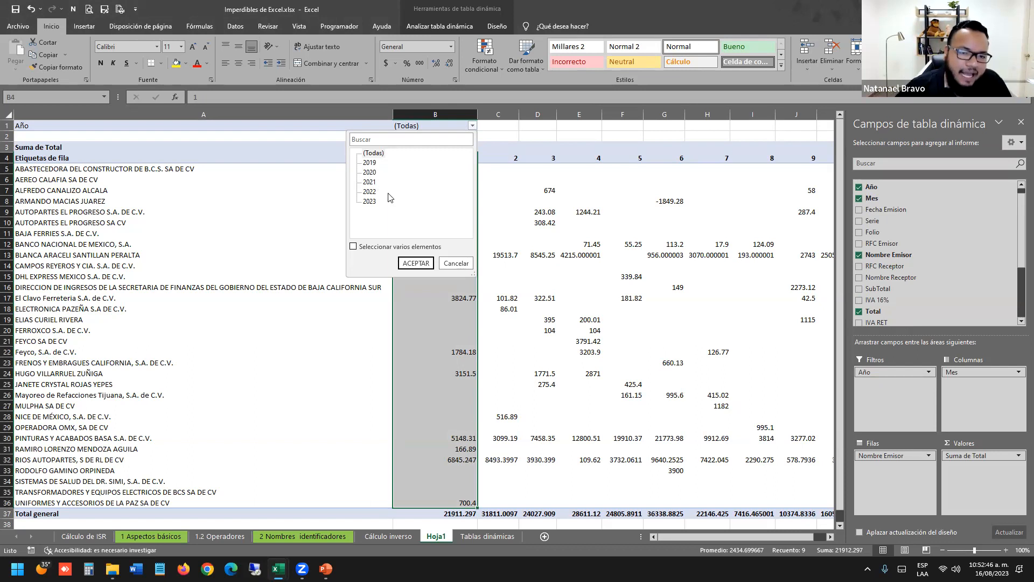
pyautogui.click(369, 182)
pyautogui.click(410, 263)
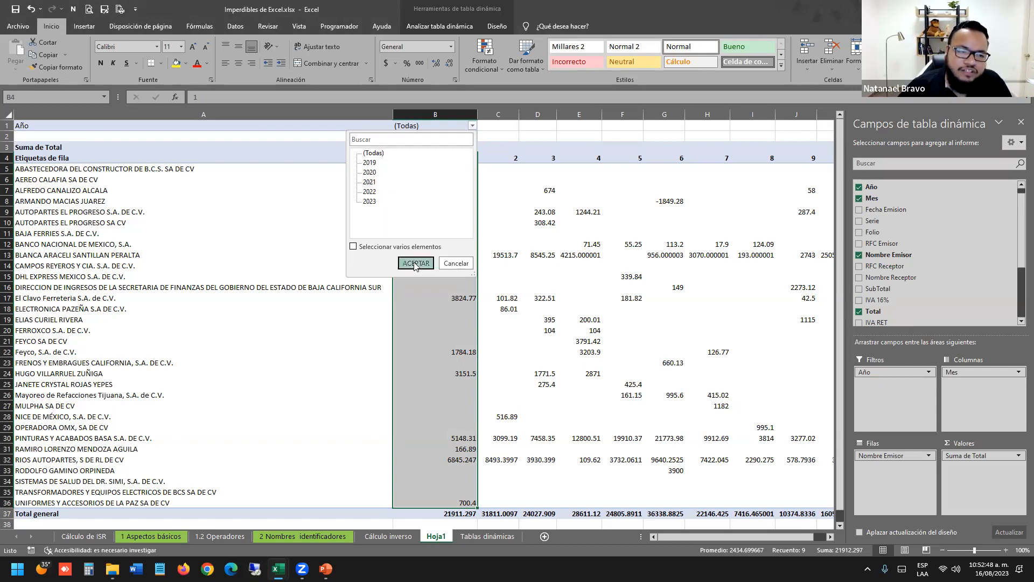
# Apply Comma Style to the pivot values B5:N19 for thousands separators and two decimals.
pyautogui.click(373, 266)
pyautogui.moveTo(592, 320); pyautogui.dragTo(224, 170)
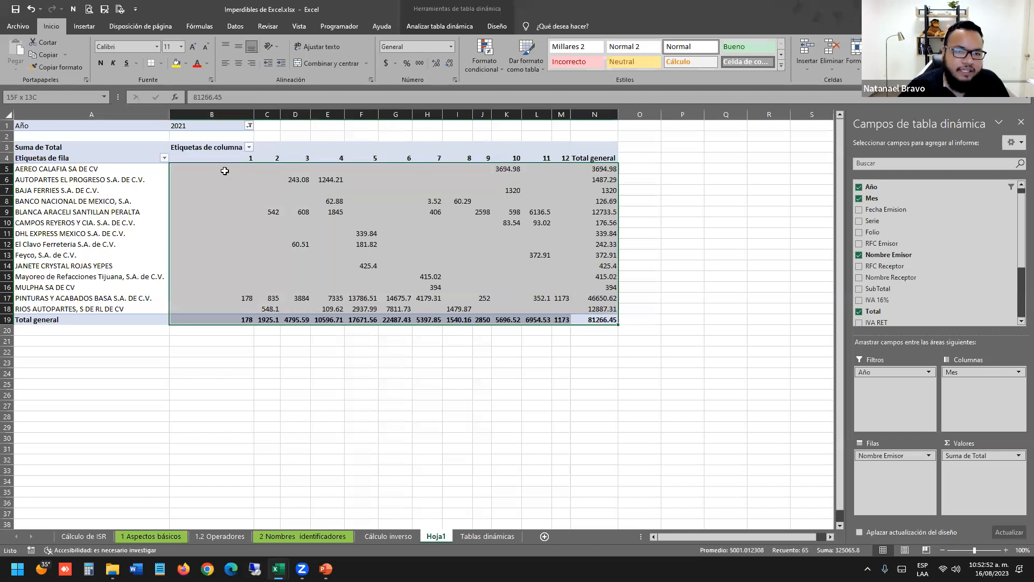
pyautogui.click(420, 63)
# Leave the formatted pivot and open the Cálculo inverso sheet with the ISR calculation.
pyautogui.click(439, 373)
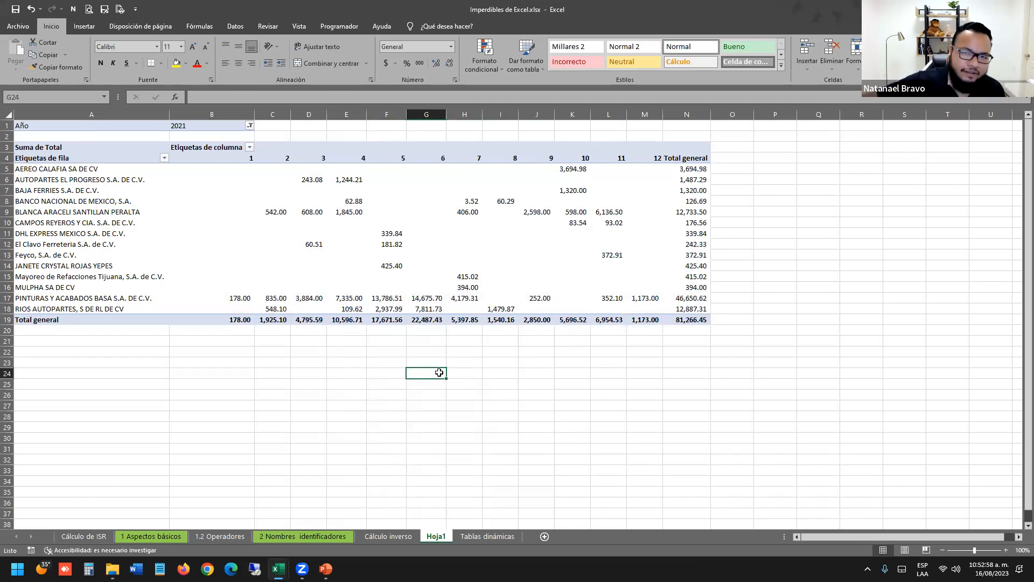
pyautogui.click(458, 263)
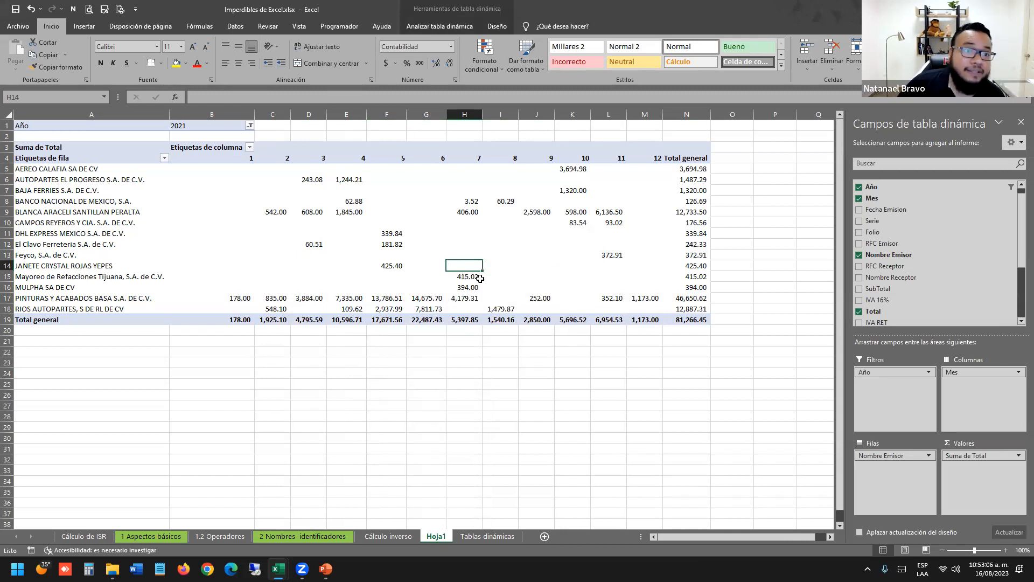
pyautogui.click(397, 536)
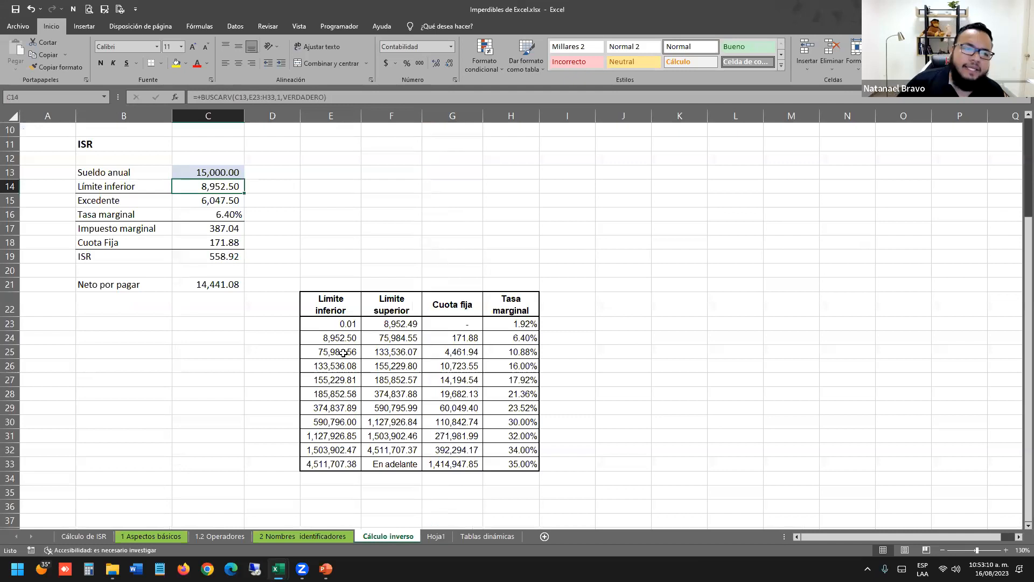
pyautogui.click(332, 305)
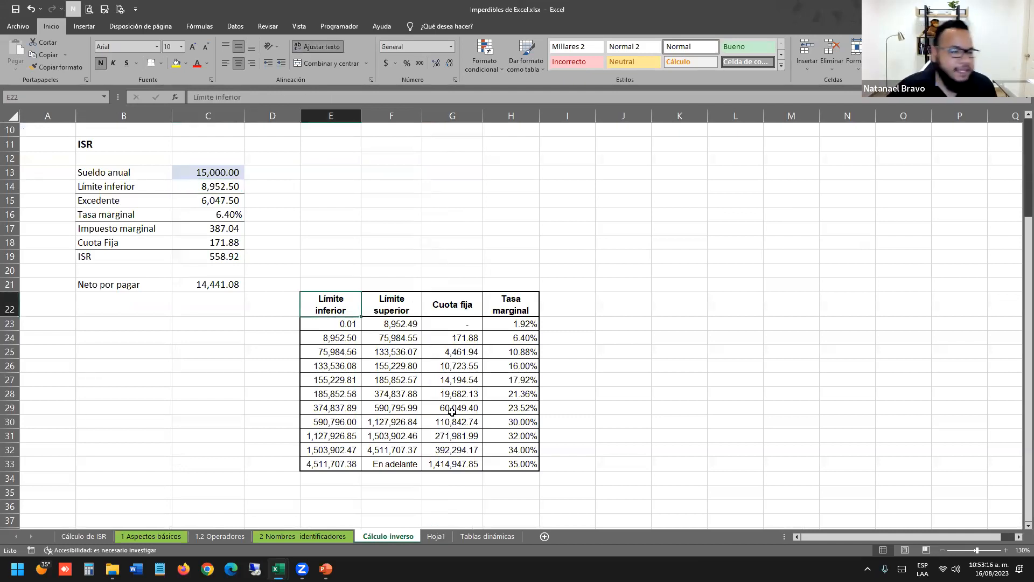
pyautogui.click(349, 324)
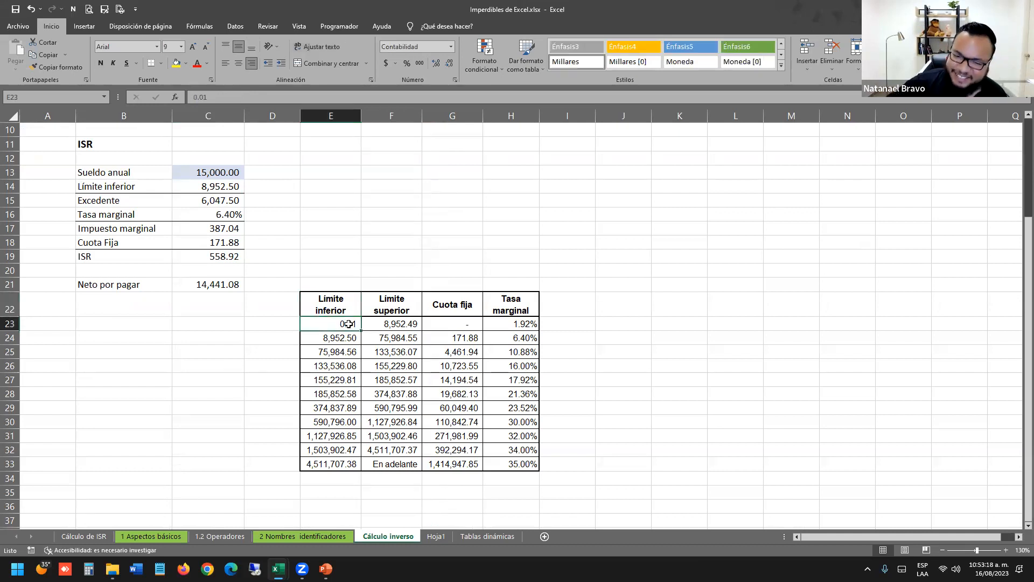
pyautogui.click(186, 216)
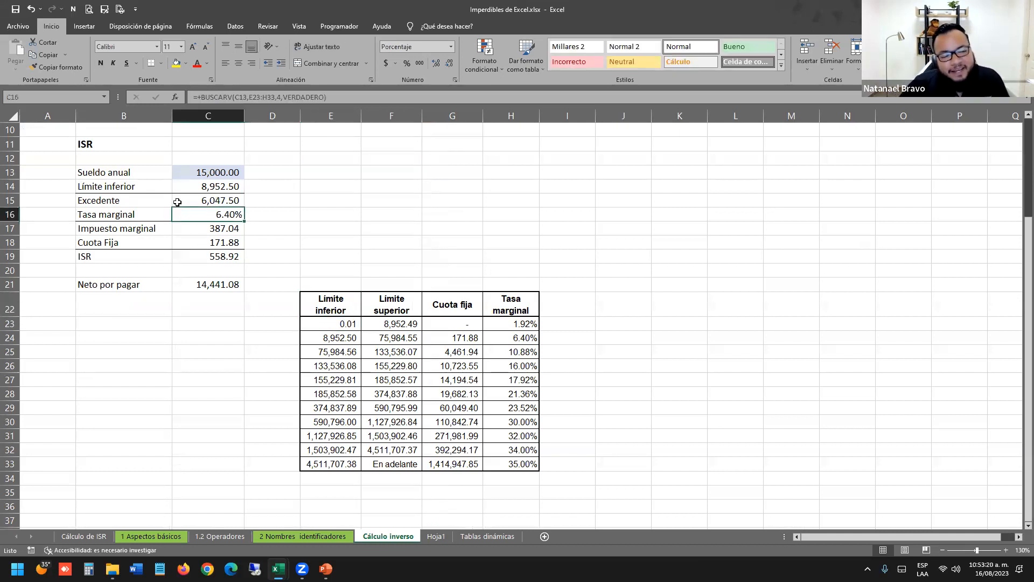
pyautogui.moveTo(114, 170); pyautogui.dragTo(213, 301)
# Relabel Sueldo anual in B13 as 'Base gravable'.
pyautogui.click(212, 285)
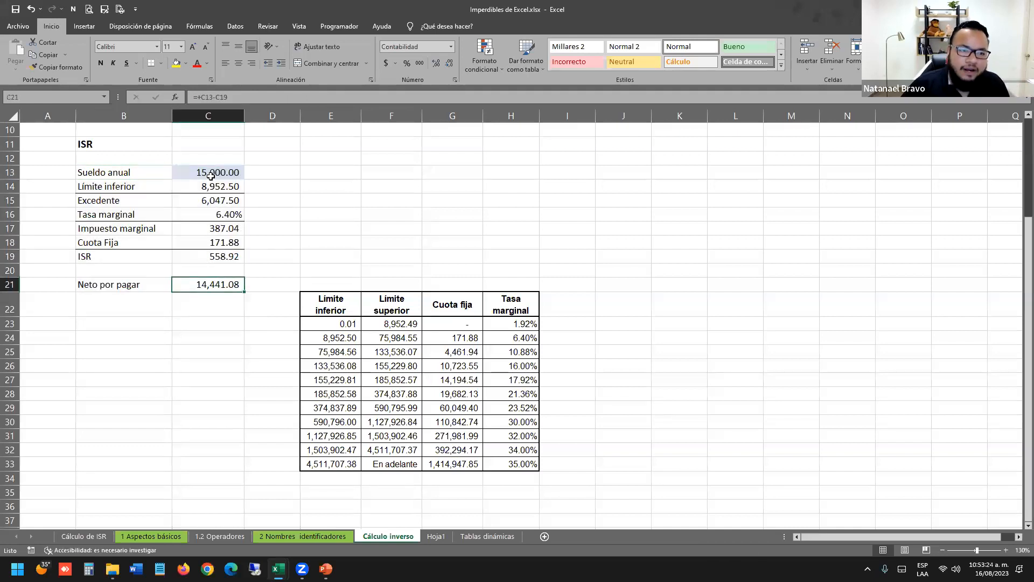
pyautogui.click(210, 176)
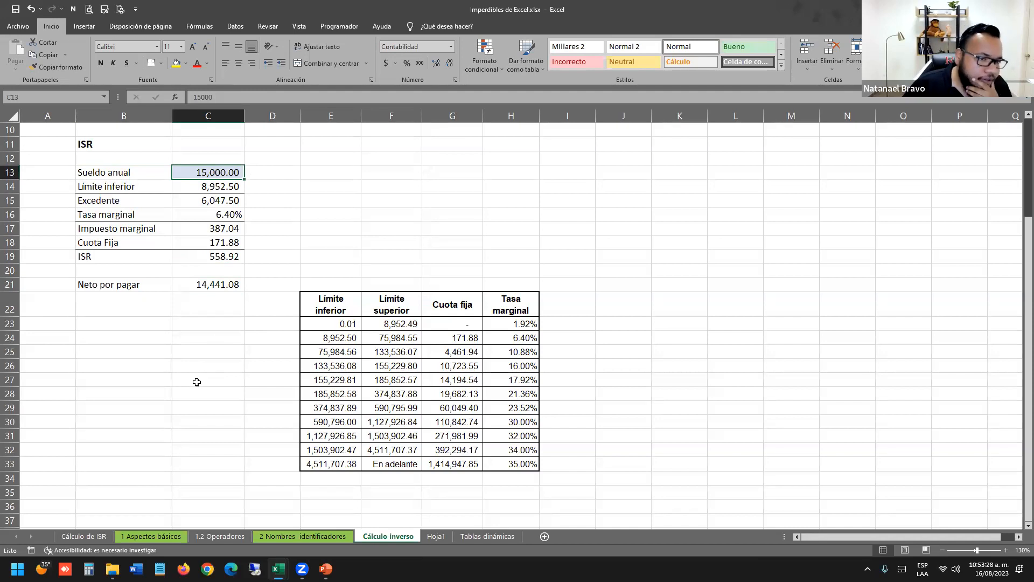
pyautogui.click(129, 170)
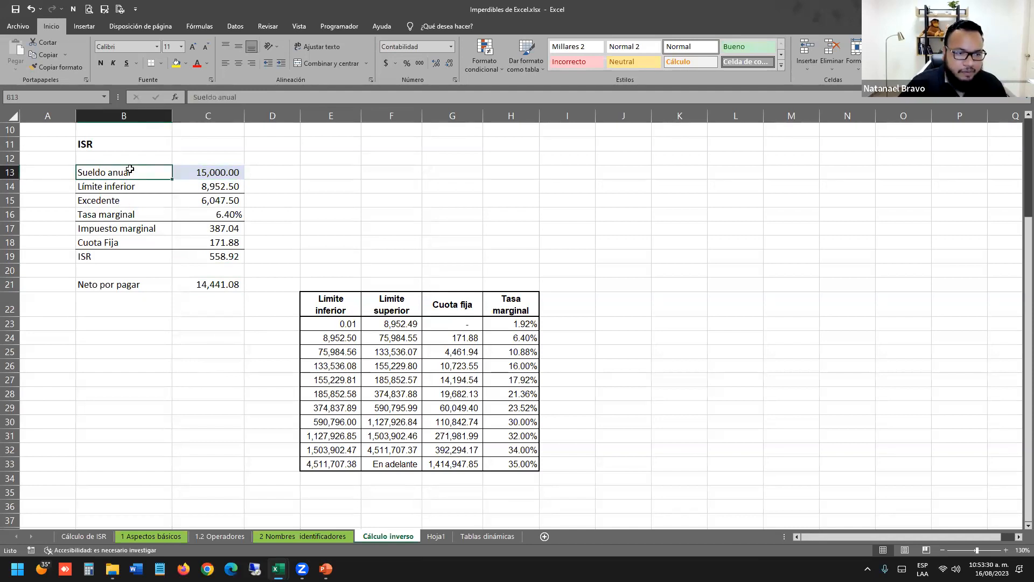
pyautogui.write('Bas')
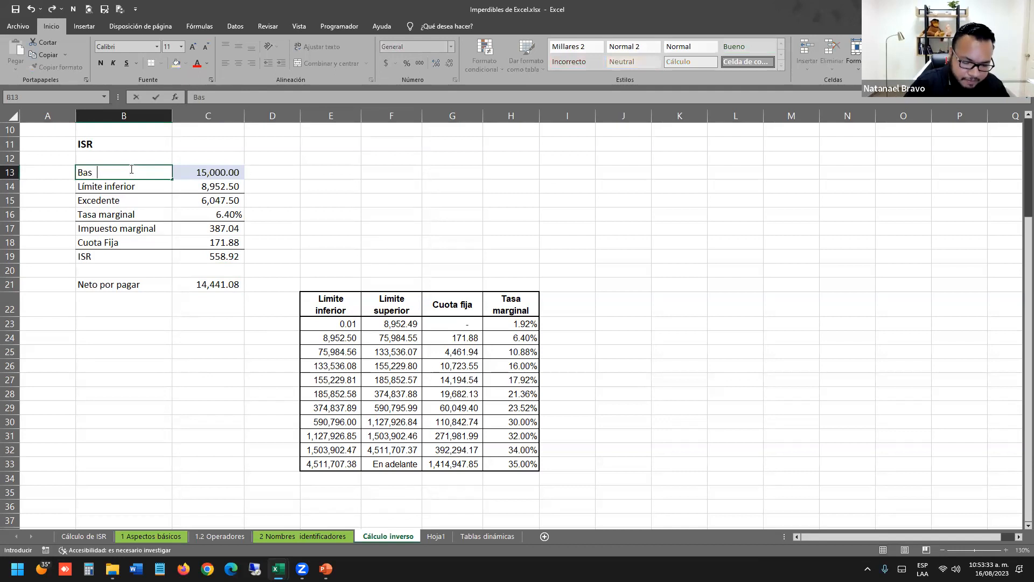
pyautogui.write('e gravable')
pyautogui.press('Return')
# Enter the target value 652528 in C22 below Neto por pagar.
pyautogui.click(218, 172)
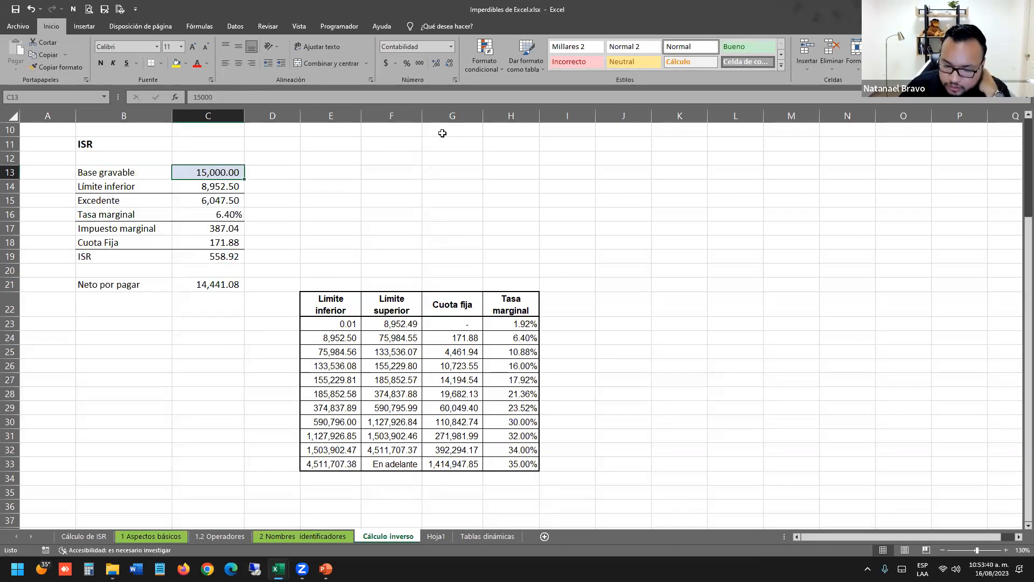
pyautogui.click(205, 285)
pyautogui.moveTo(227, 255); pyautogui.dragTo(157, 257)
pyautogui.click(215, 286)
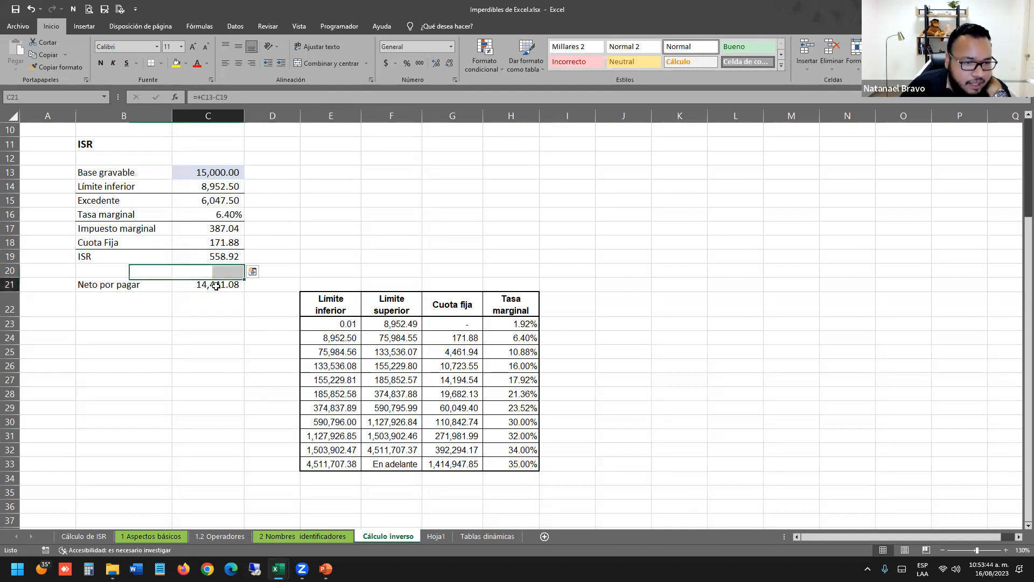
pyautogui.click(214, 317)
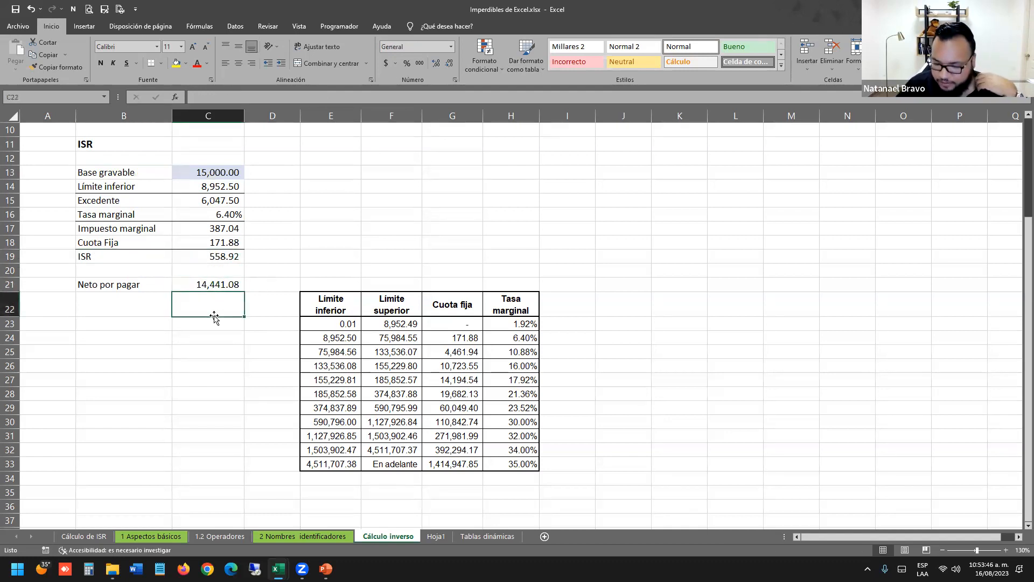
pyautogui.write('6')
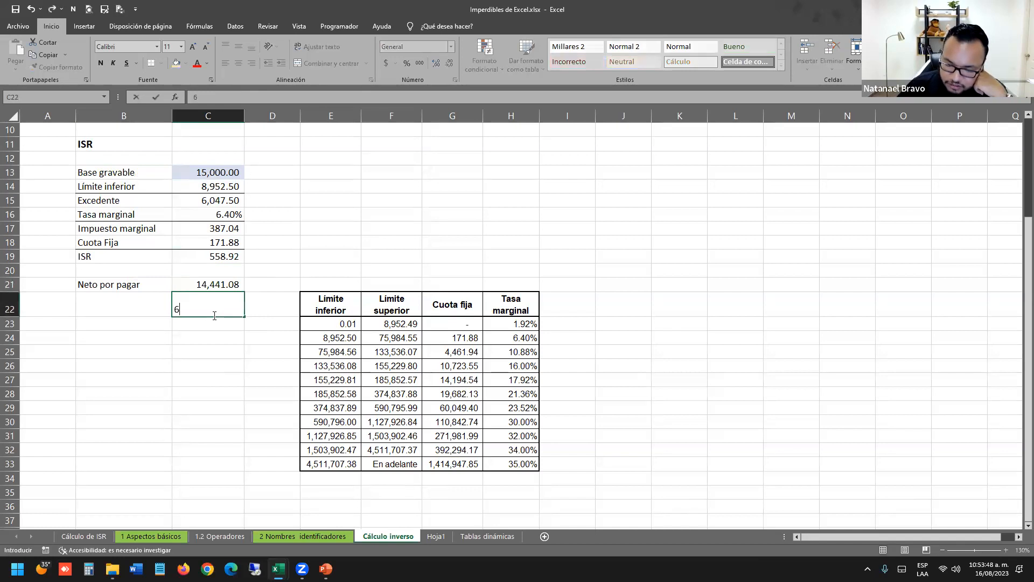
pyautogui.write('52528')
pyautogui.press('Return')
# Format C22 as 652,528.00 with Comma Style and a yellow fill.
pyautogui.click(215, 302)
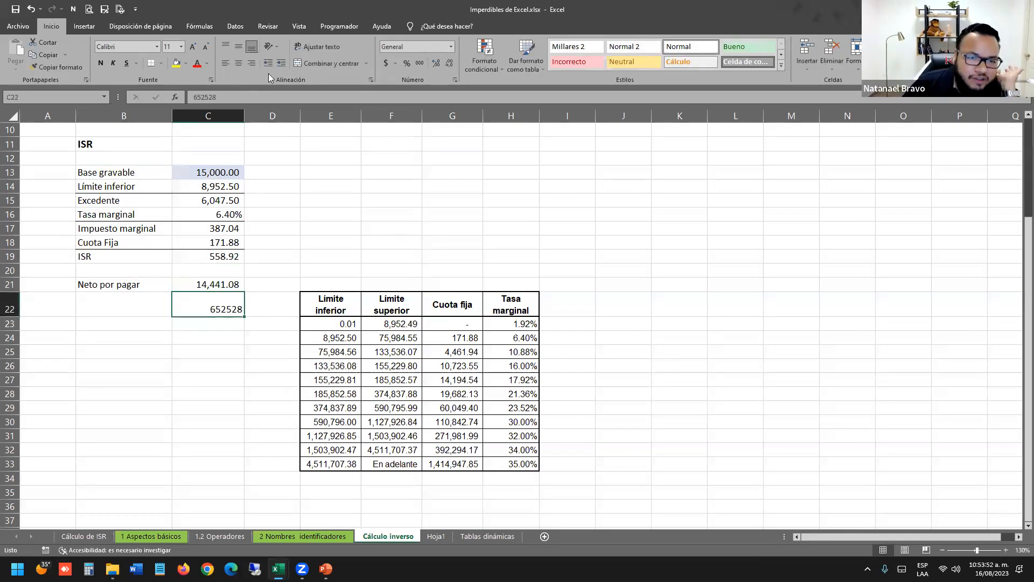
pyautogui.click(419, 63)
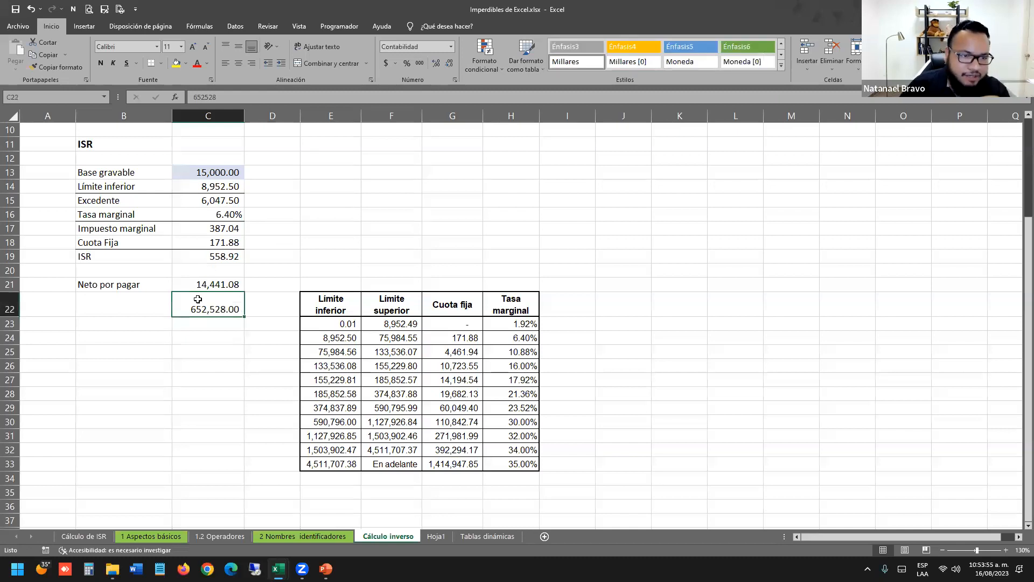
pyautogui.moveTo(126, 170); pyautogui.dragTo(195, 169)
pyautogui.click(207, 171)
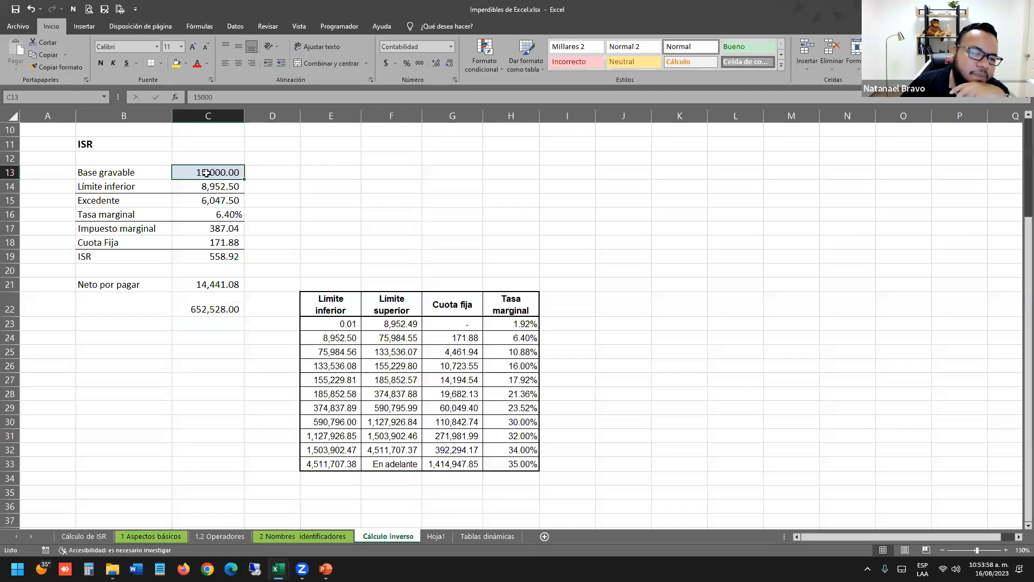
pyautogui.doubleClick(232, 258)
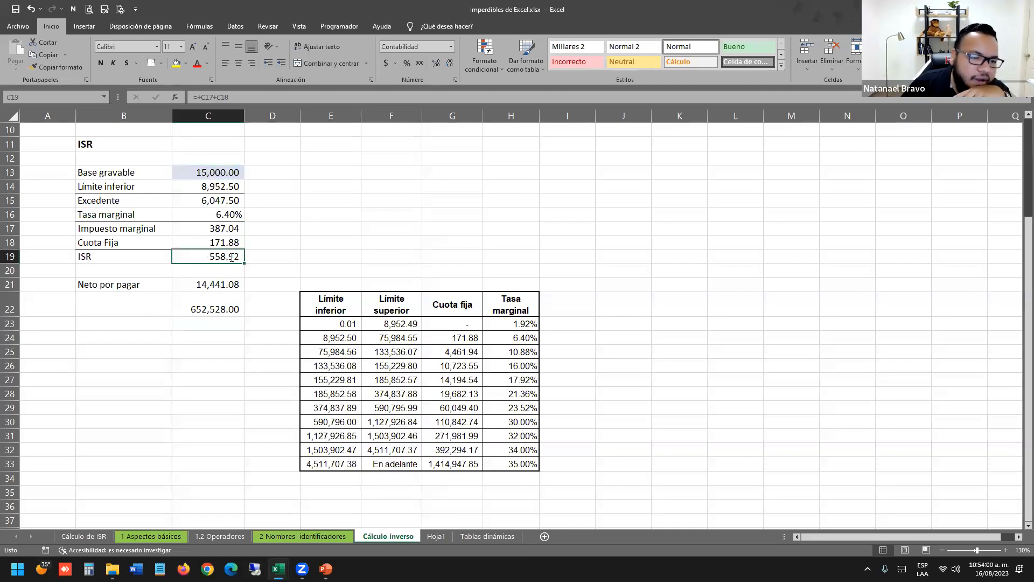
pyautogui.press('Return')
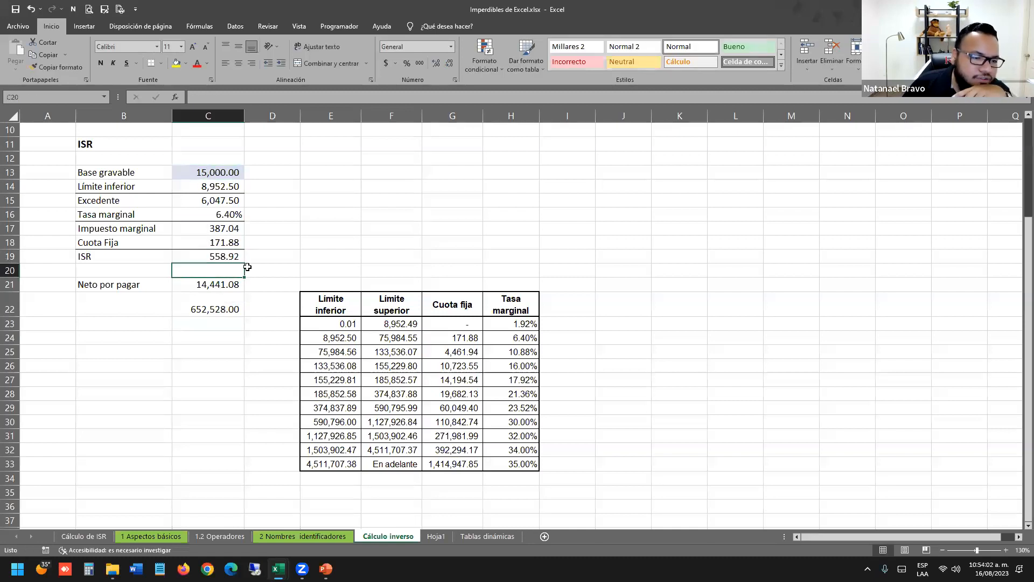
pyautogui.click(194, 305)
pyautogui.click(173, 63)
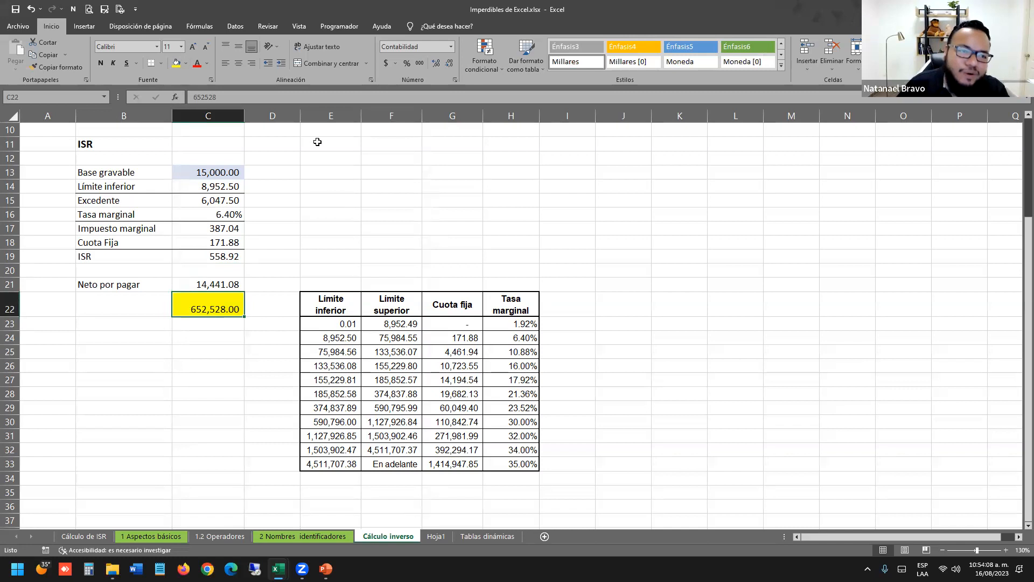
# Try a Base gravable of 655,258 in C13.
pyautogui.click(210, 168)
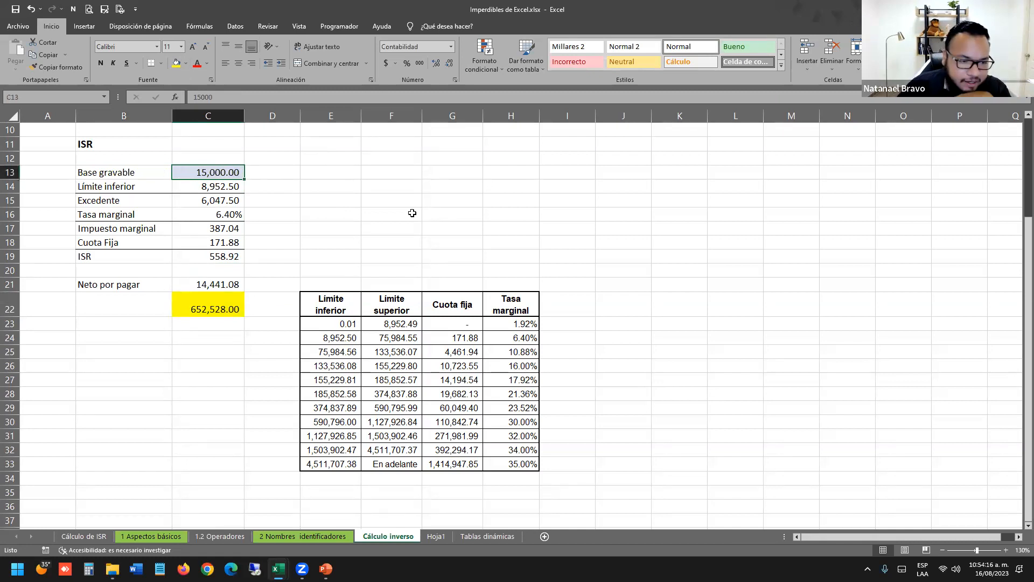
pyautogui.write('65258')
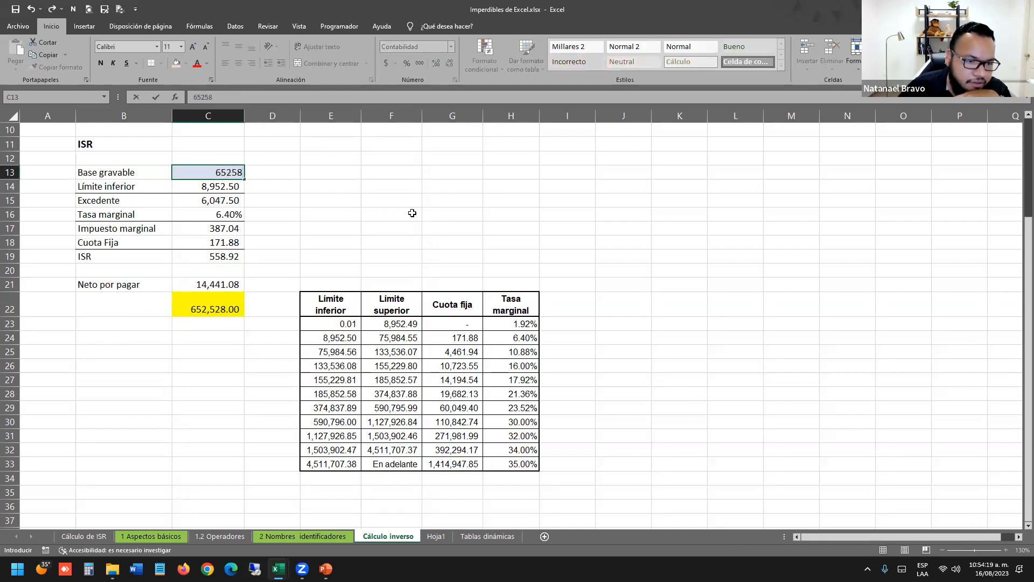
pyautogui.press('Return')
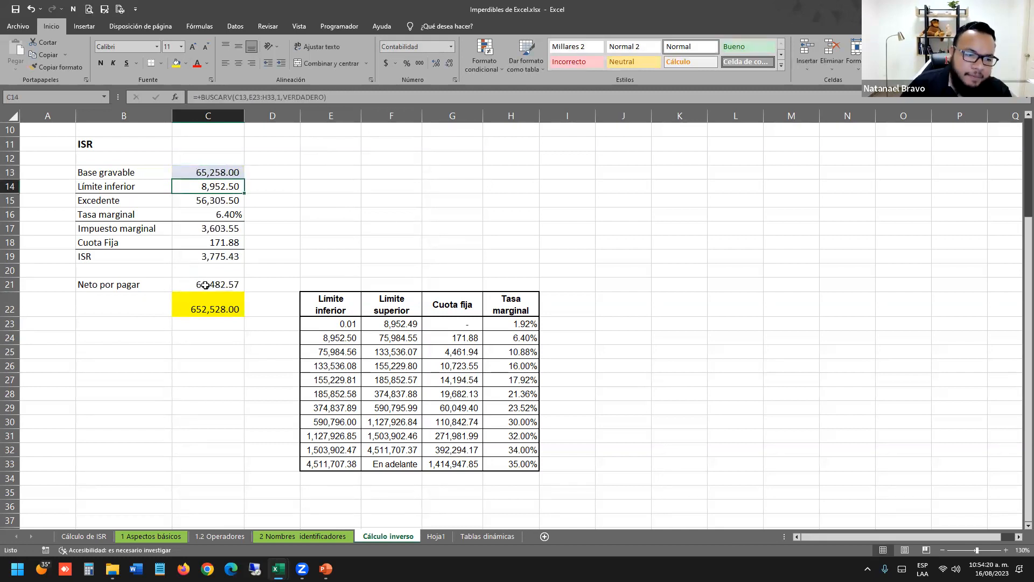
pyautogui.doubleClick(220, 172)
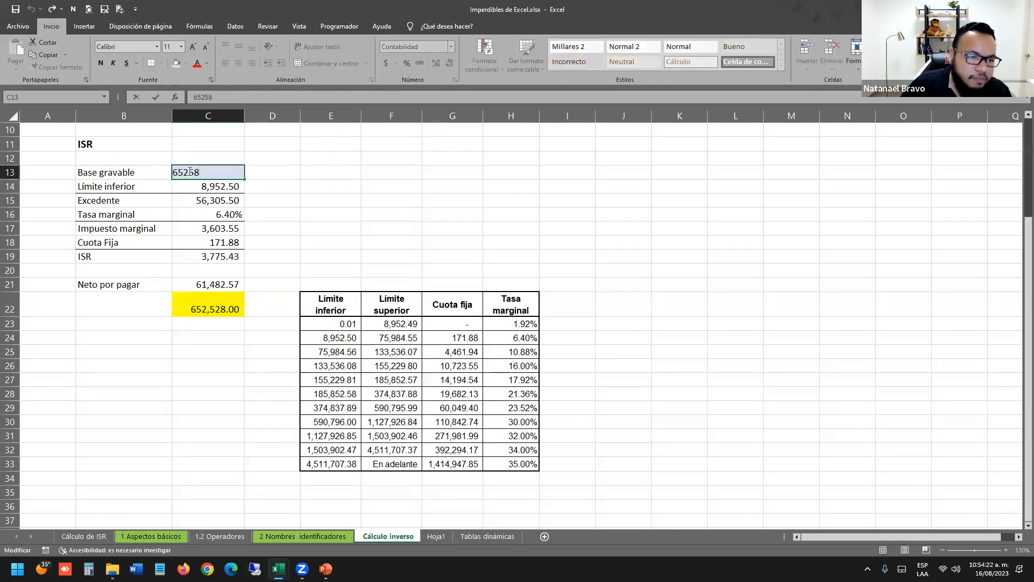
pyautogui.write('5')
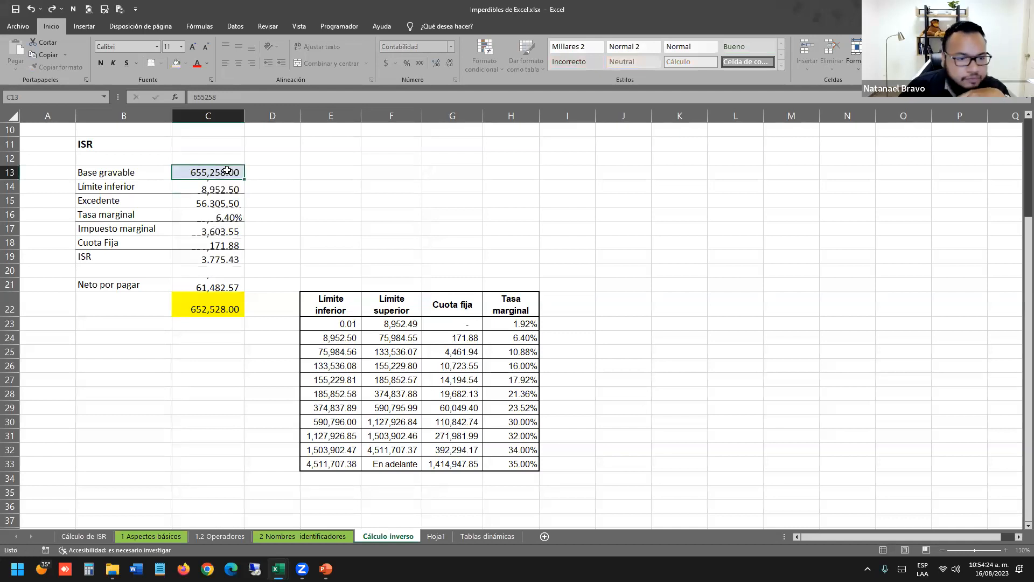
pyautogui.hotkey('ctrl', 'Return')
# Set Base gravable to 700,000 and compare Neto por pagar with the 652,528.00 target.
pyautogui.click(210, 272)
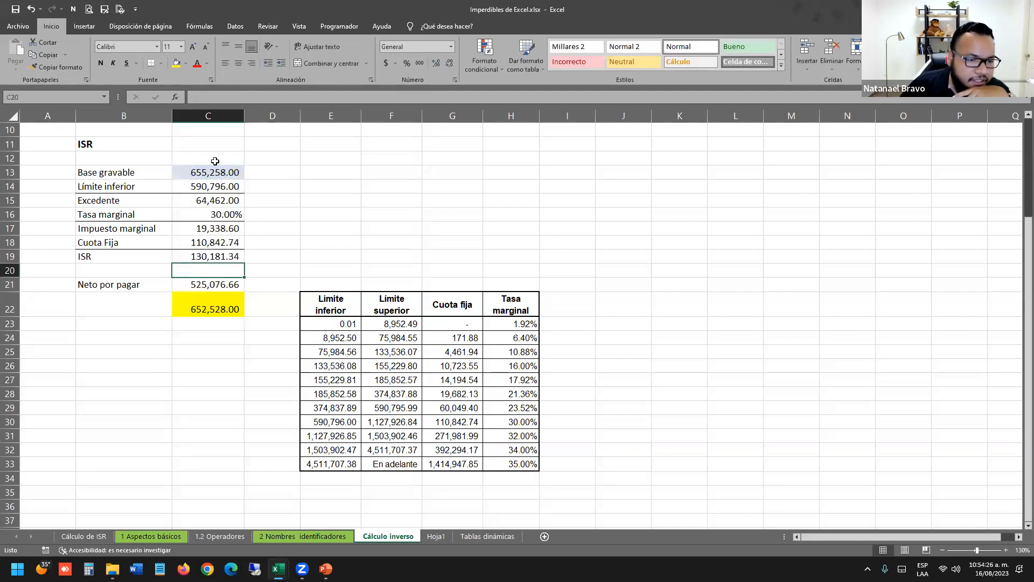
pyautogui.click(217, 160)
pyautogui.click(230, 177)
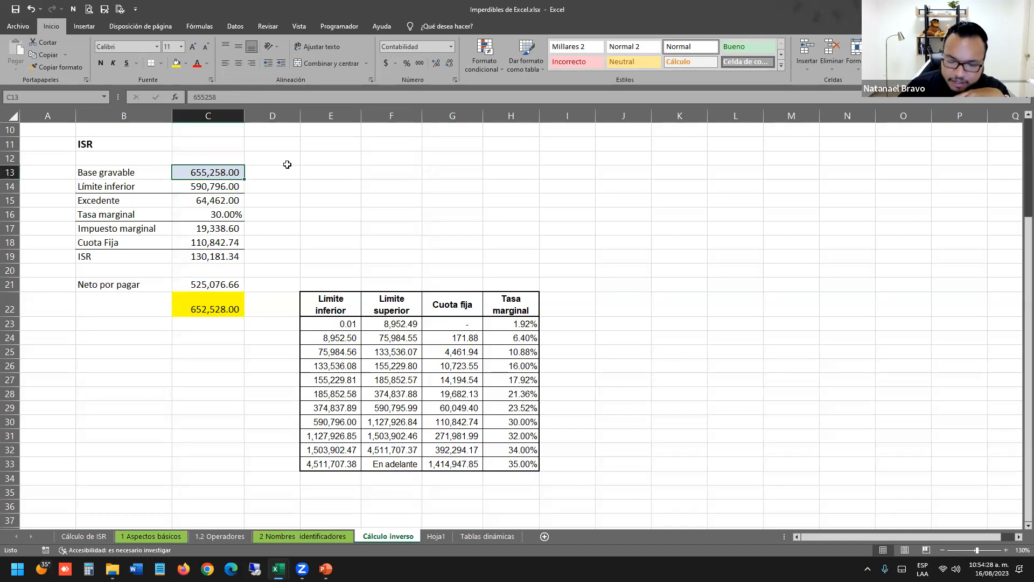
pyautogui.write('700000')
pyautogui.press('Return')
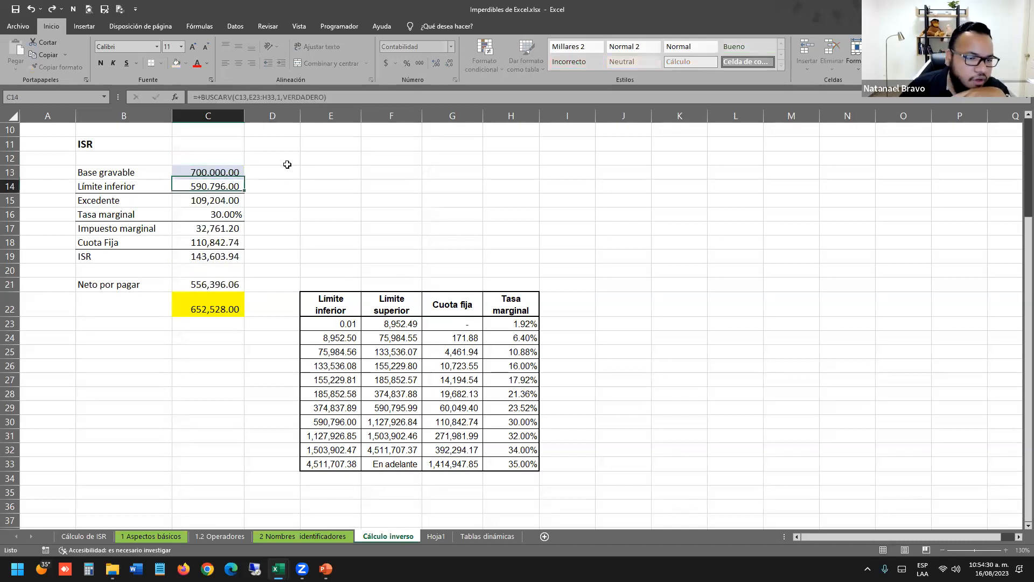
pyautogui.click(219, 323)
pyautogui.click(217, 279)
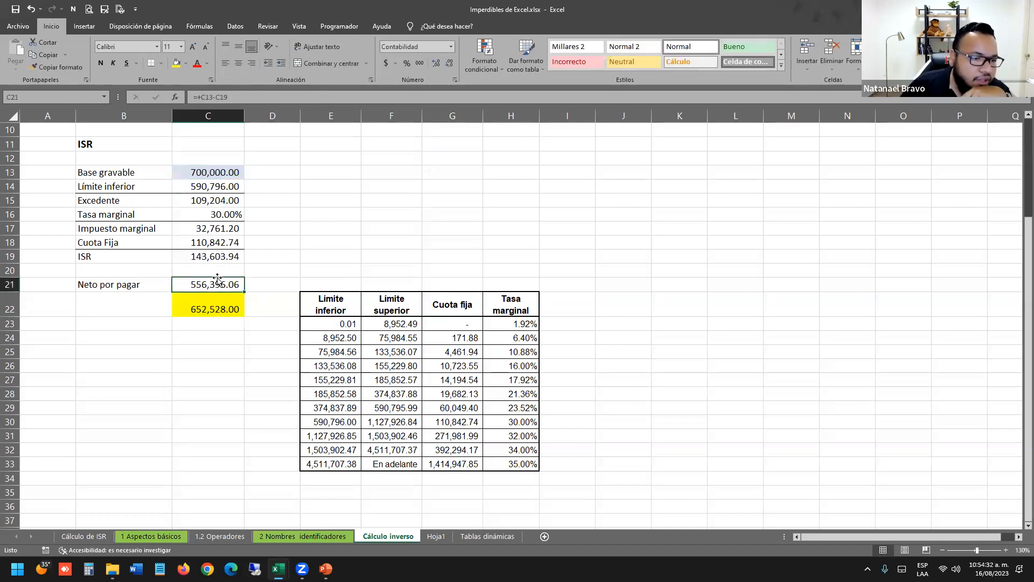
pyautogui.click(213, 302)
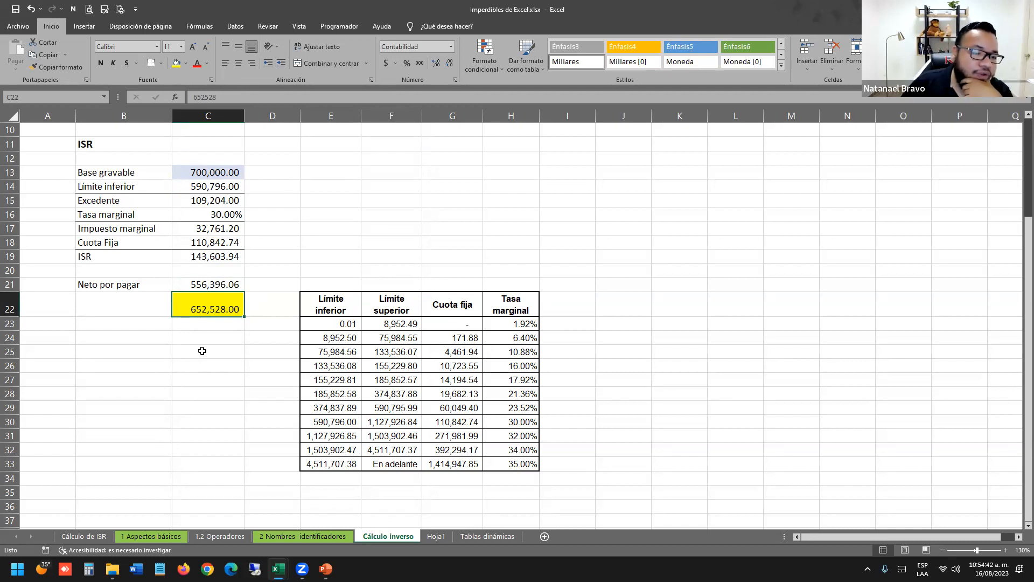
pyautogui.doubleClick(221, 187)
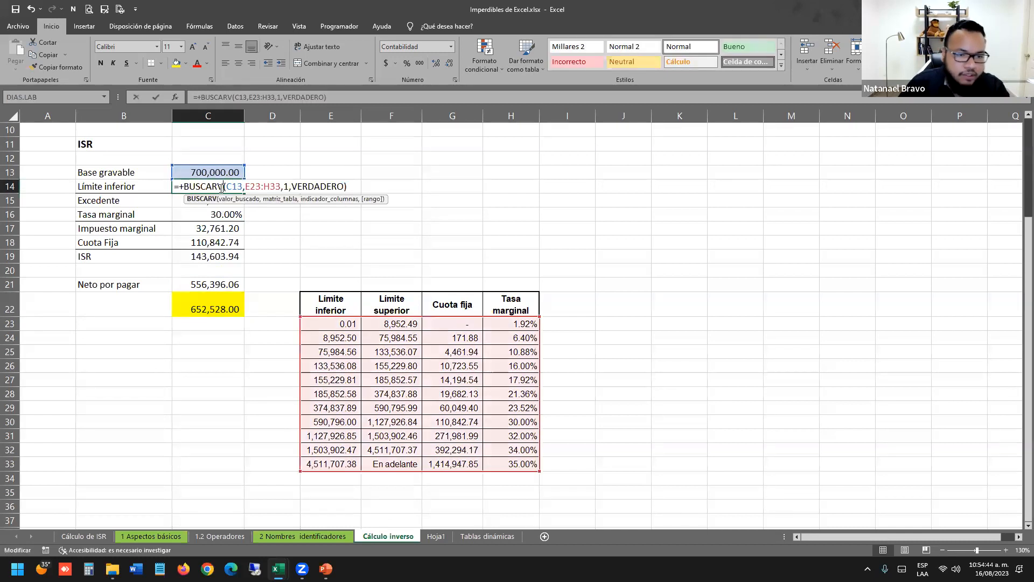
pyautogui.press('Escape')
pyautogui.doubleClick(216, 215)
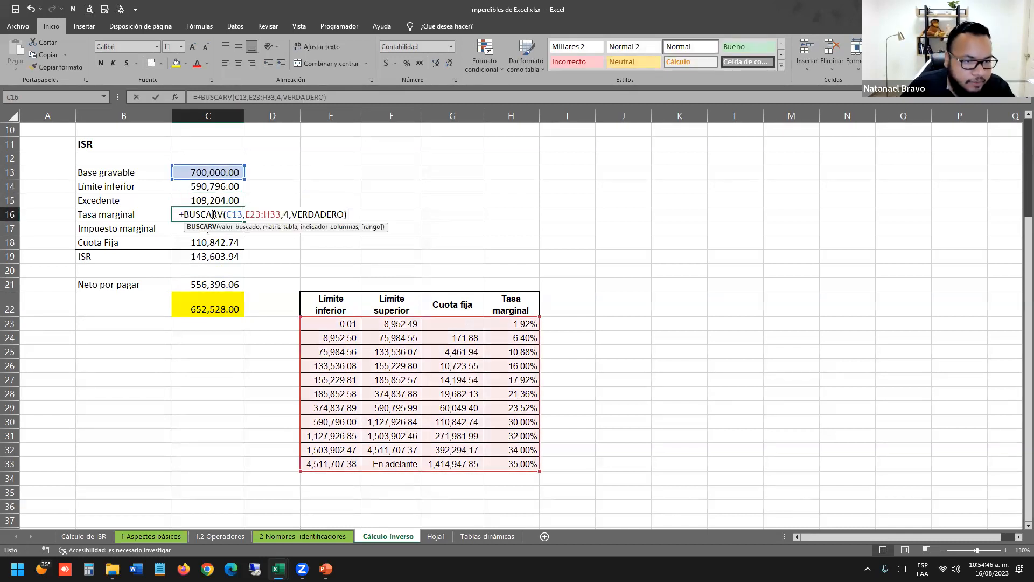
pyautogui.click(217, 243)
pyautogui.doubleClick(217, 243)
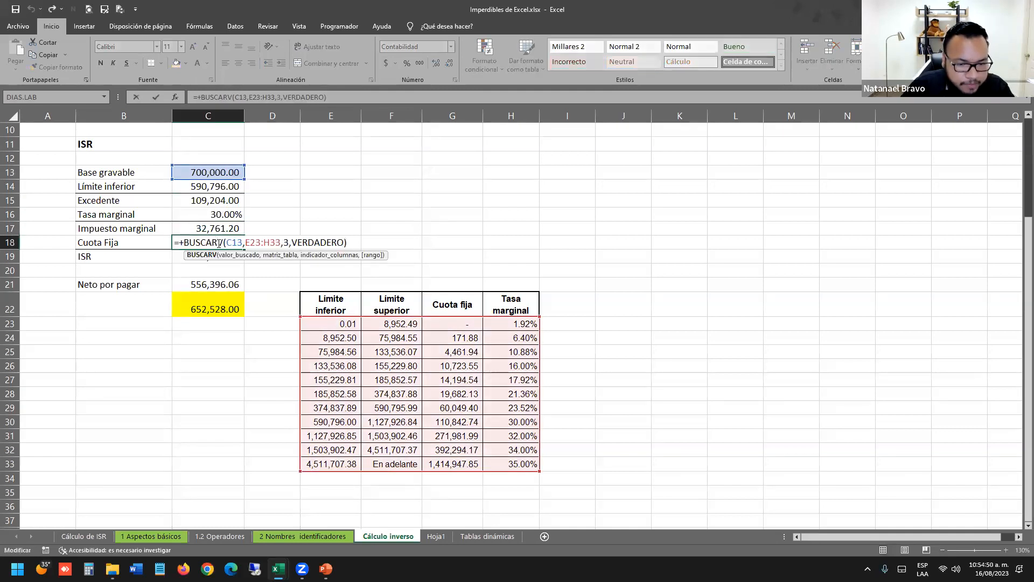
pyautogui.press('Return')
pyautogui.moveTo(529, 421); pyautogui.dragTo(331, 408)
pyautogui.doubleClick(226, 243)
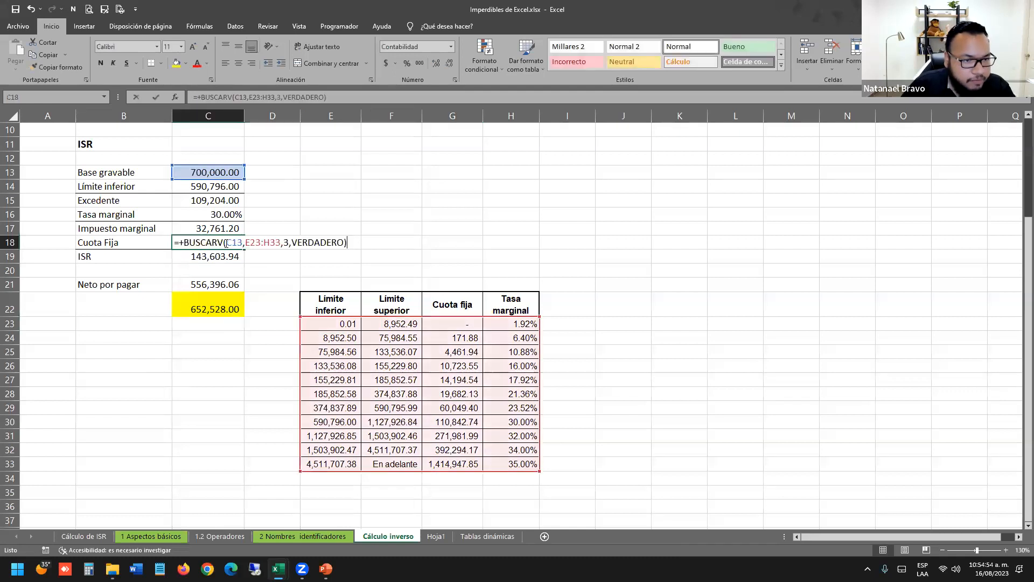
pyautogui.click(204, 301)
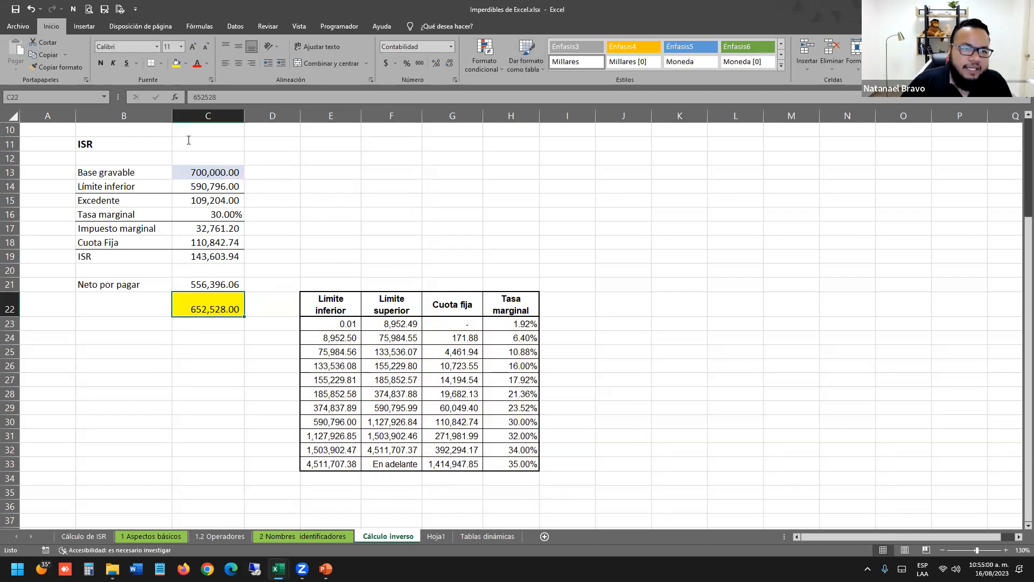
# Open Buscar objetivo from Datos > Análisis de hipótesis.
pyautogui.click(240, 30)
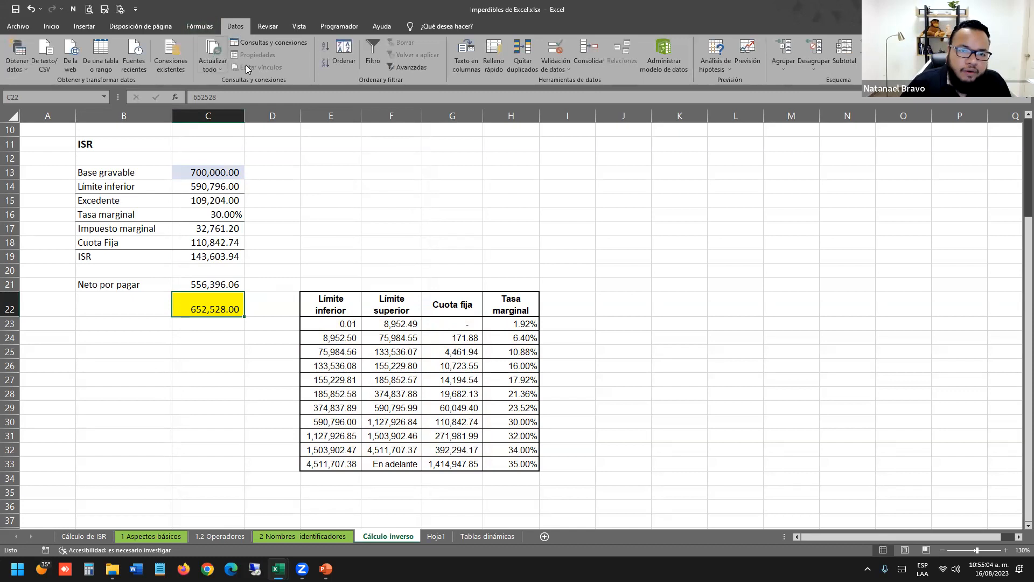
pyautogui.click(723, 70)
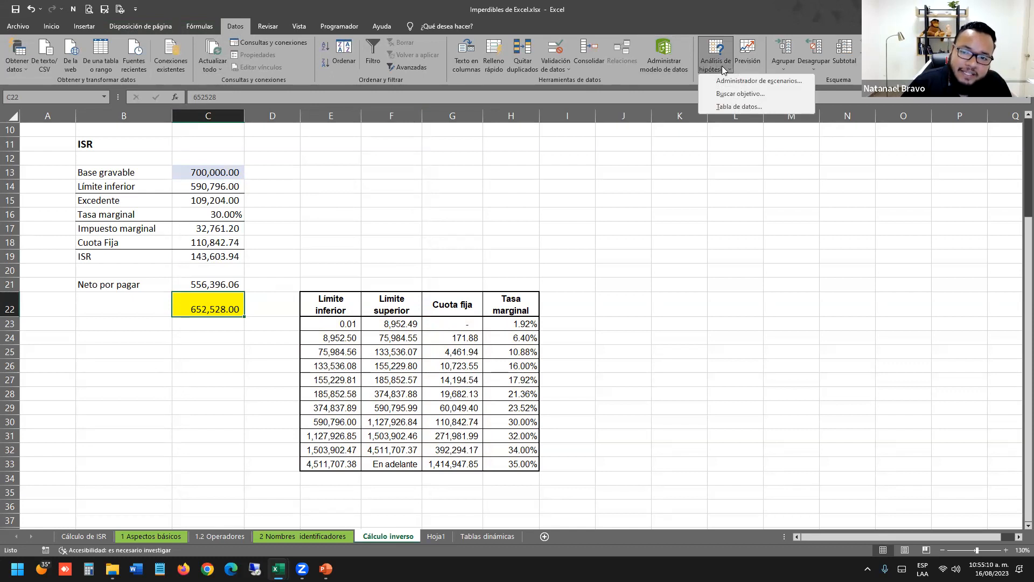
pyautogui.click(736, 96)
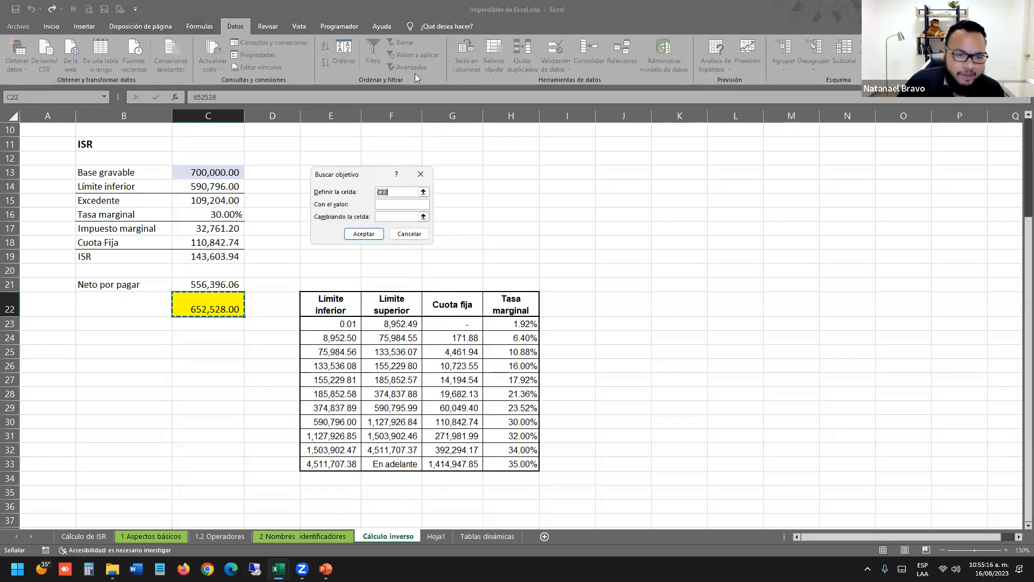
# In Goal Seek, set Neto por pagar C21 to the value 652528.
pyautogui.moveTo(375, 181); pyautogui.dragTo(339, 168)
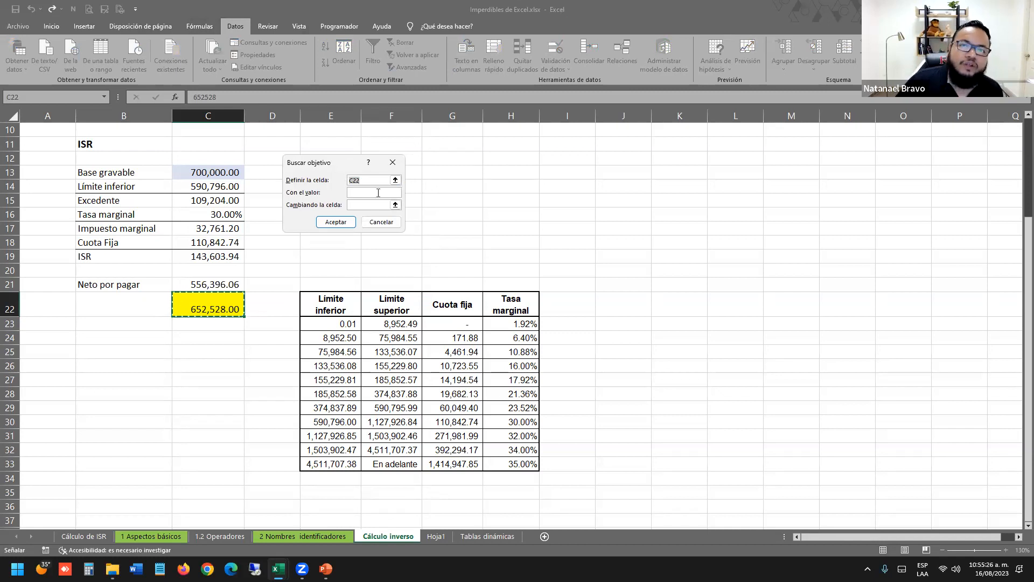
pyautogui.click(213, 280)
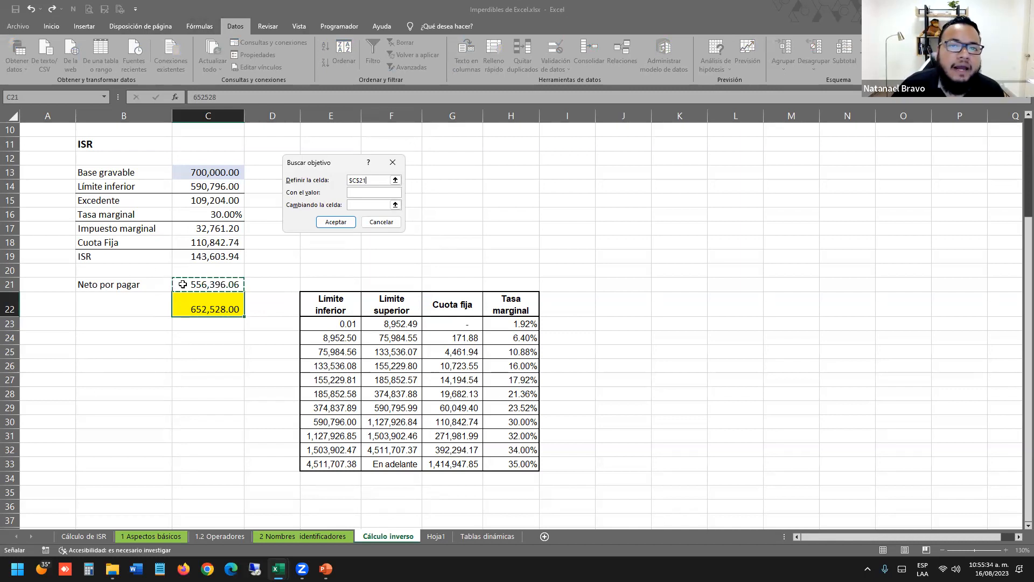
pyautogui.click(366, 194)
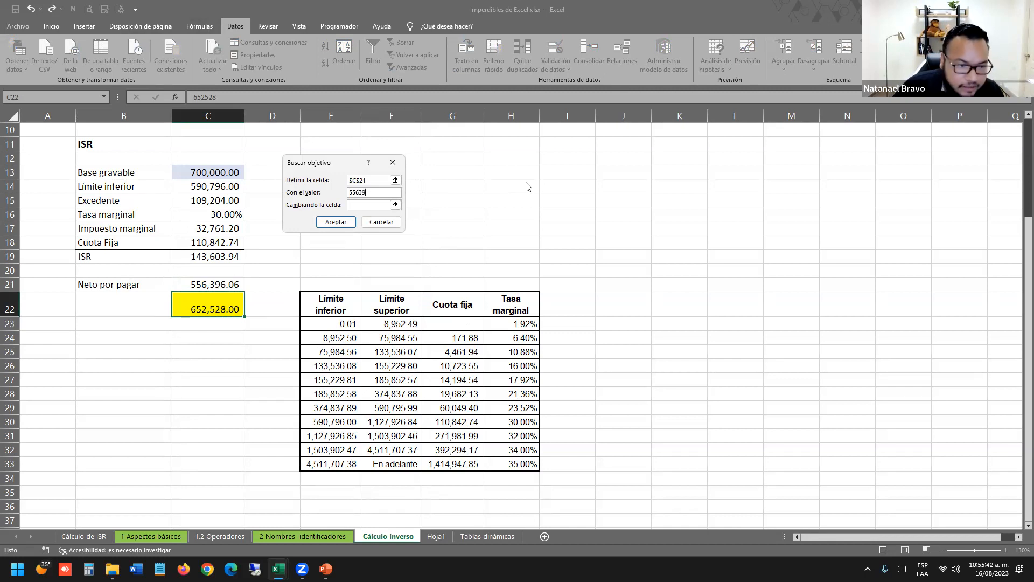
pyautogui.press('BackSpace')
pyautogui.press('BackSpace')
pyautogui.press('BackSpace')
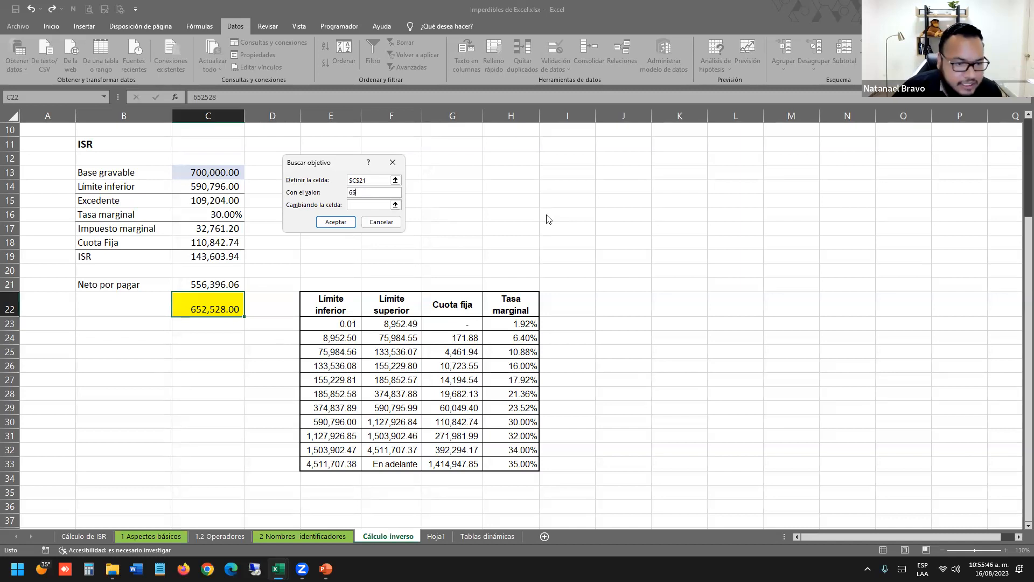
pyautogui.write('652528')
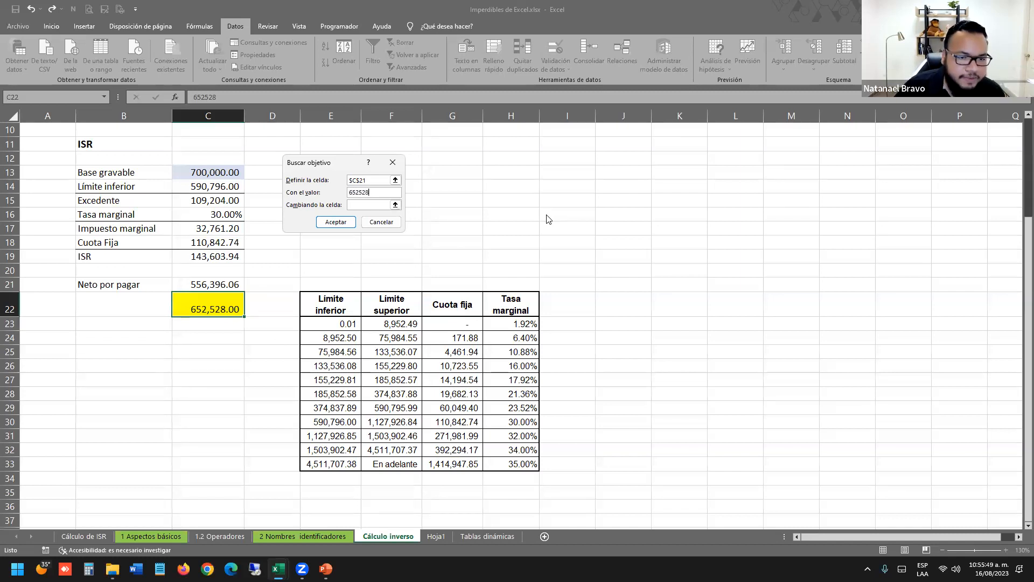
# Make Base gravable C13 the changing cell and run Goal Seek.
pyautogui.click(372, 205)
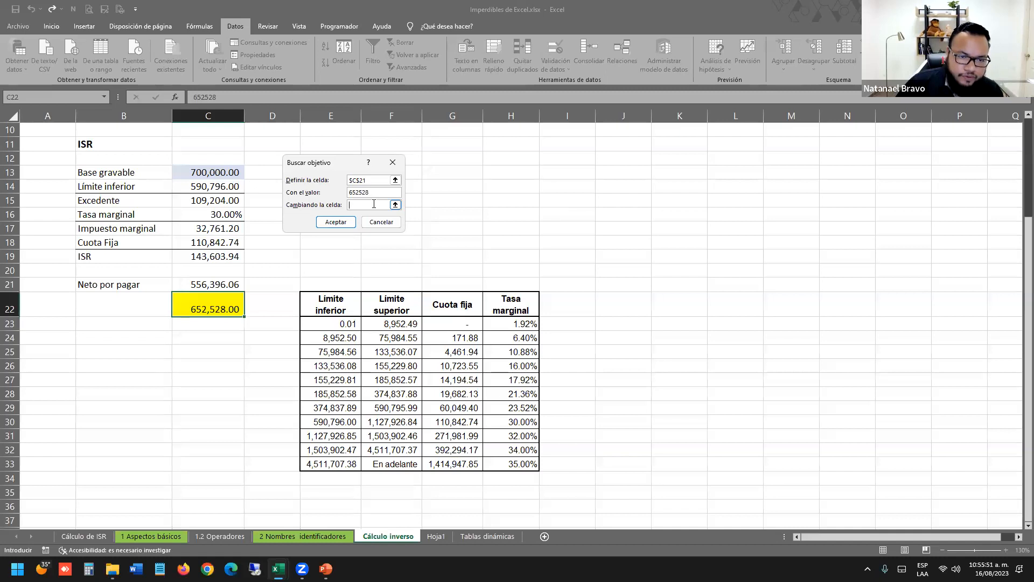
pyautogui.click(362, 204)
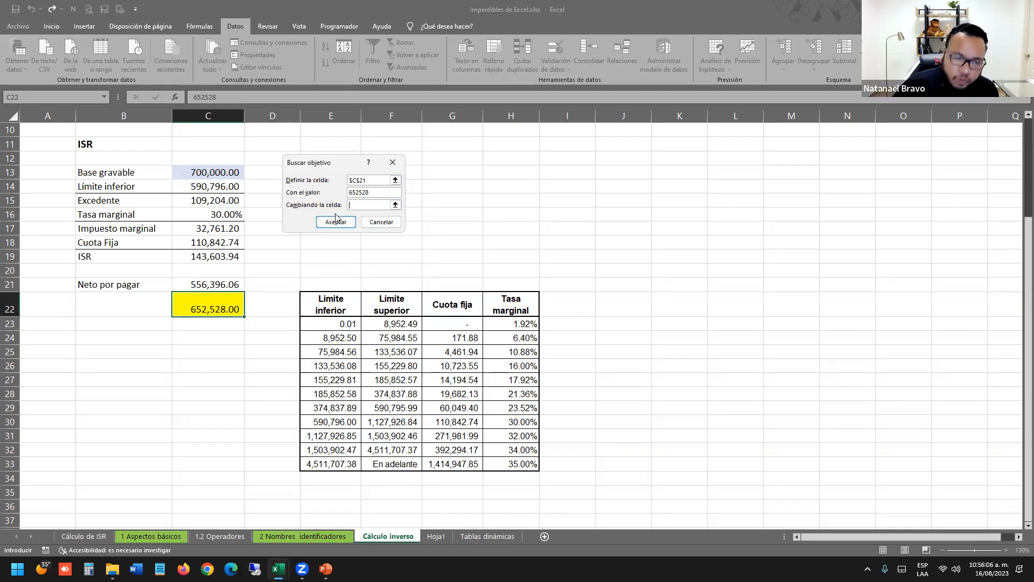
pyautogui.click(189, 169)
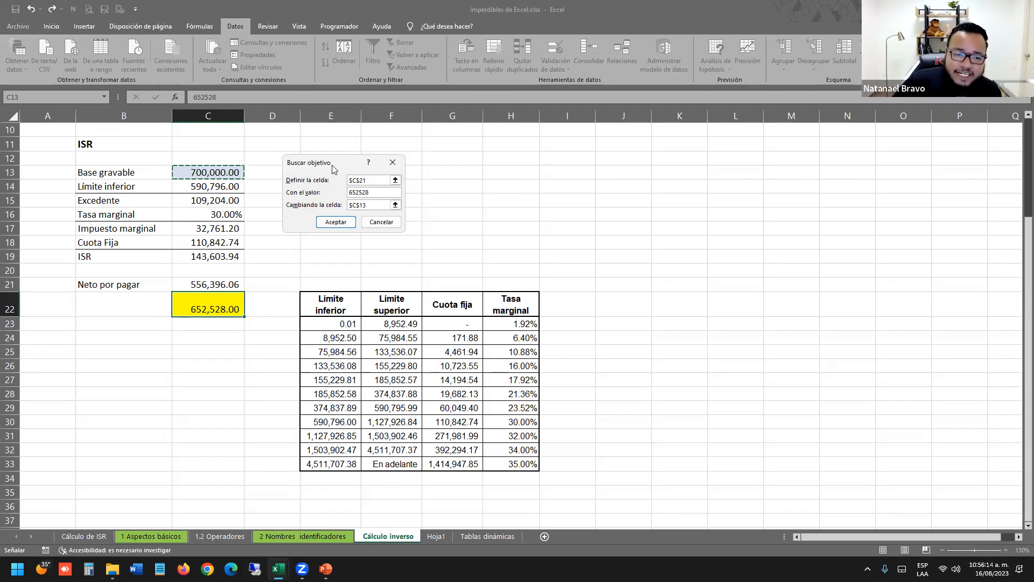
pyautogui.moveTo(332, 170); pyautogui.dragTo(318, 181)
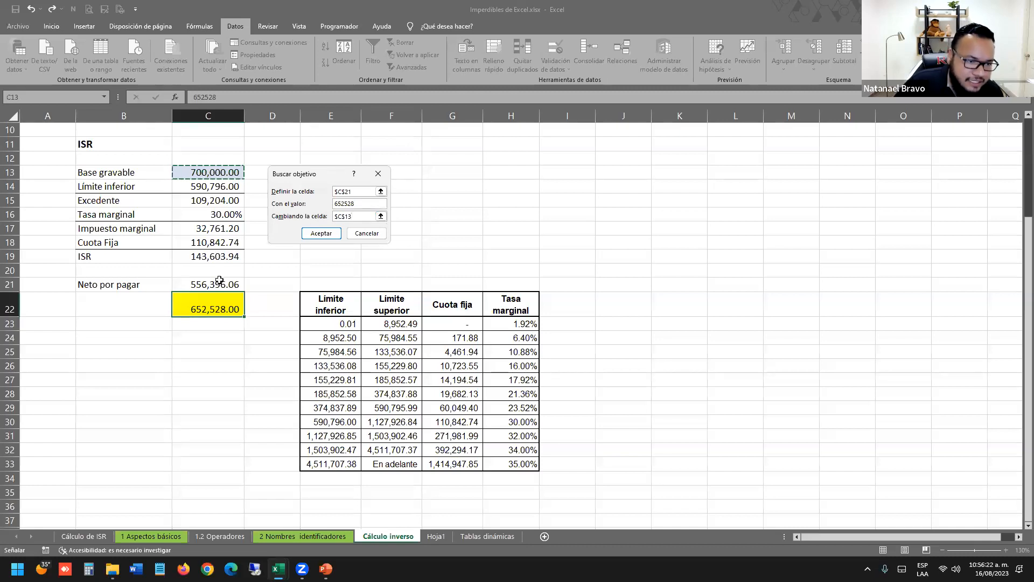
pyautogui.click(340, 205)
pyautogui.doubleClick(340, 205)
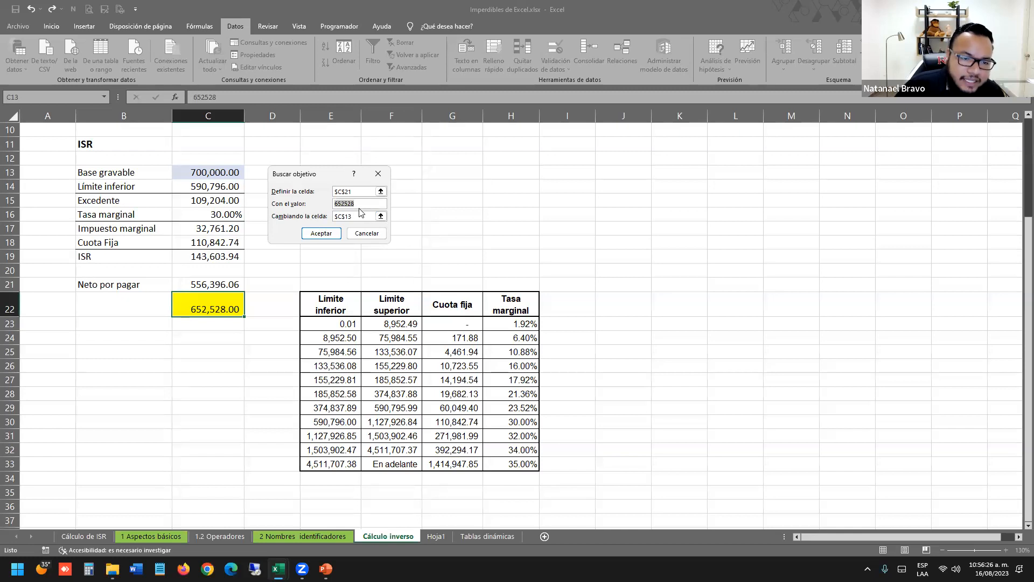
pyautogui.click(334, 235)
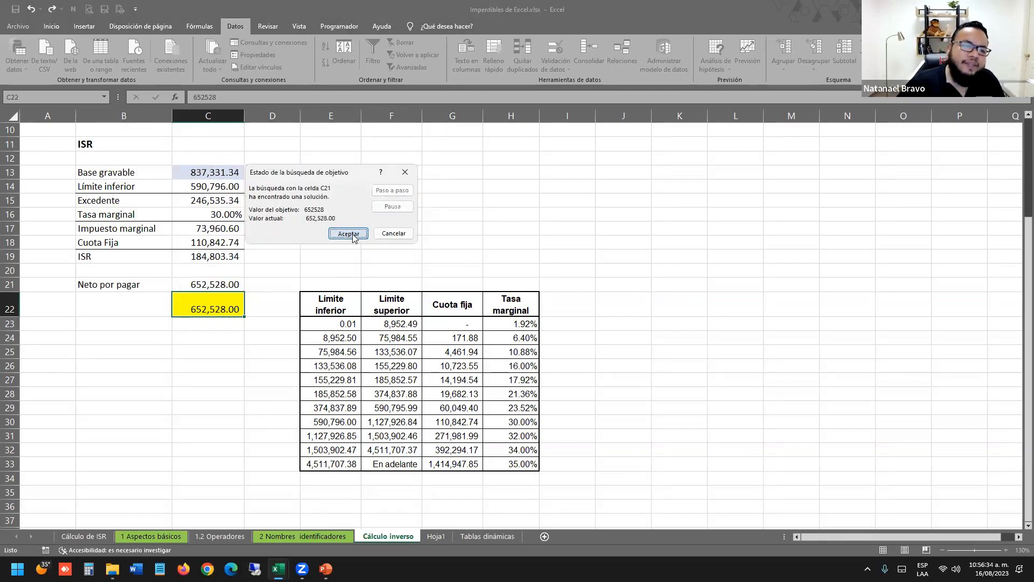
# Accept Goal Seek's Base gravable 837,331.34, confirm Neto por pagar 652,528.00, then return to PowerPoint.
pyautogui.click(349, 234)
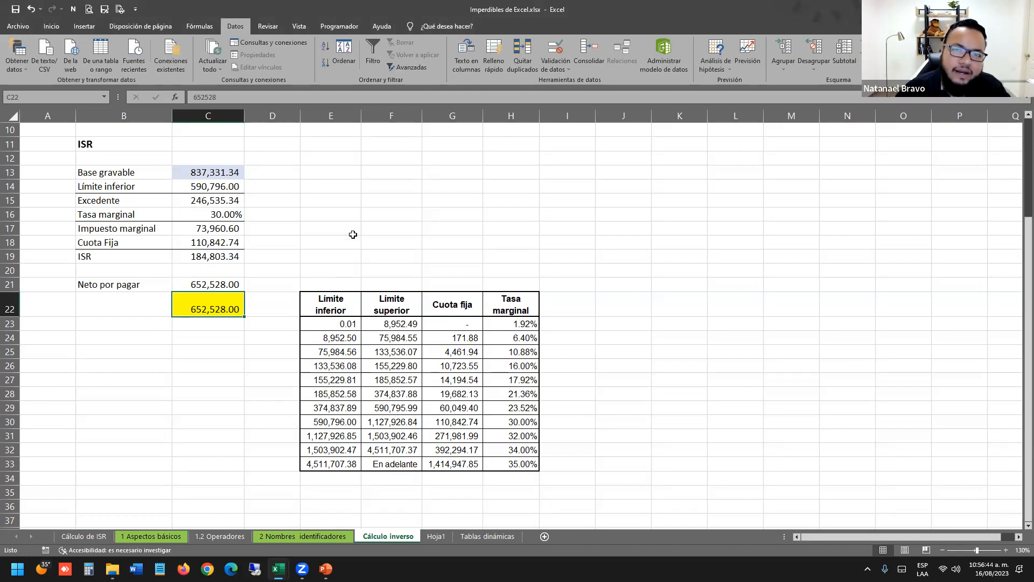
pyautogui.click(208, 201)
pyautogui.click(231, 305)
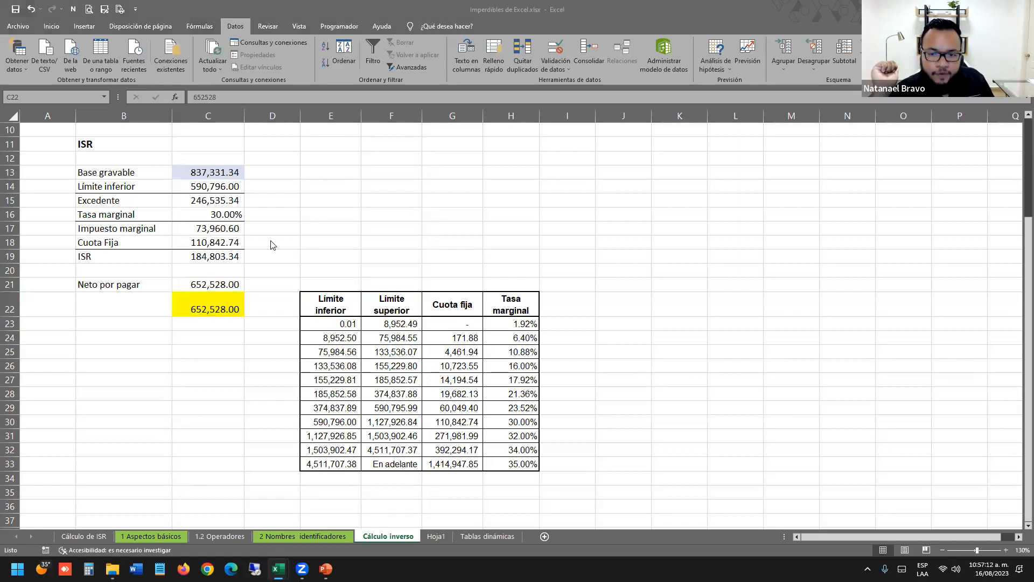
pyautogui.hotkey('alt', 'Tab')
pyautogui.hotkey('alt', 'Tab')
pyautogui.hotkey('alt', 'Tab')
pyautogui.hotkey('alt', 'Tab')
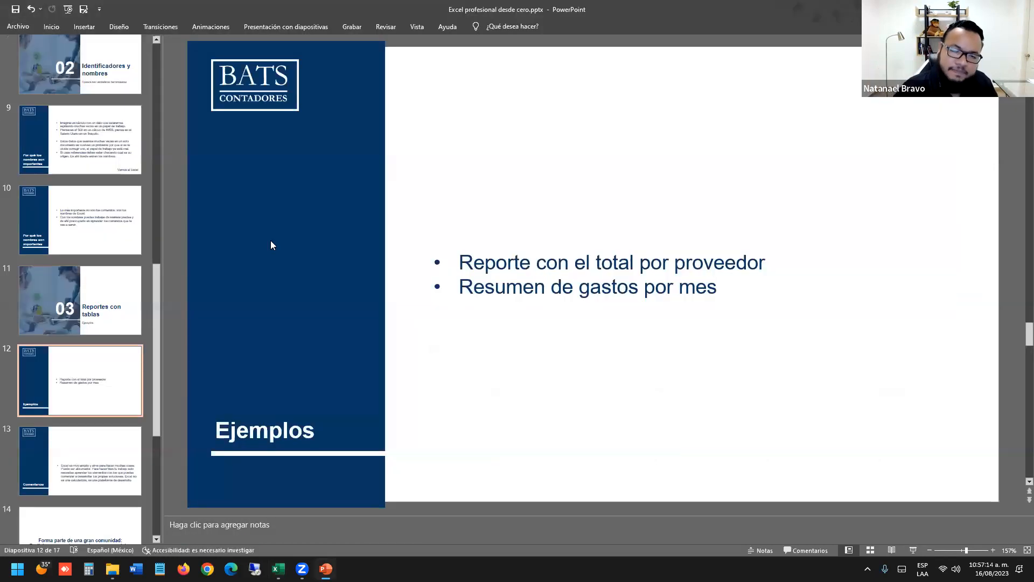